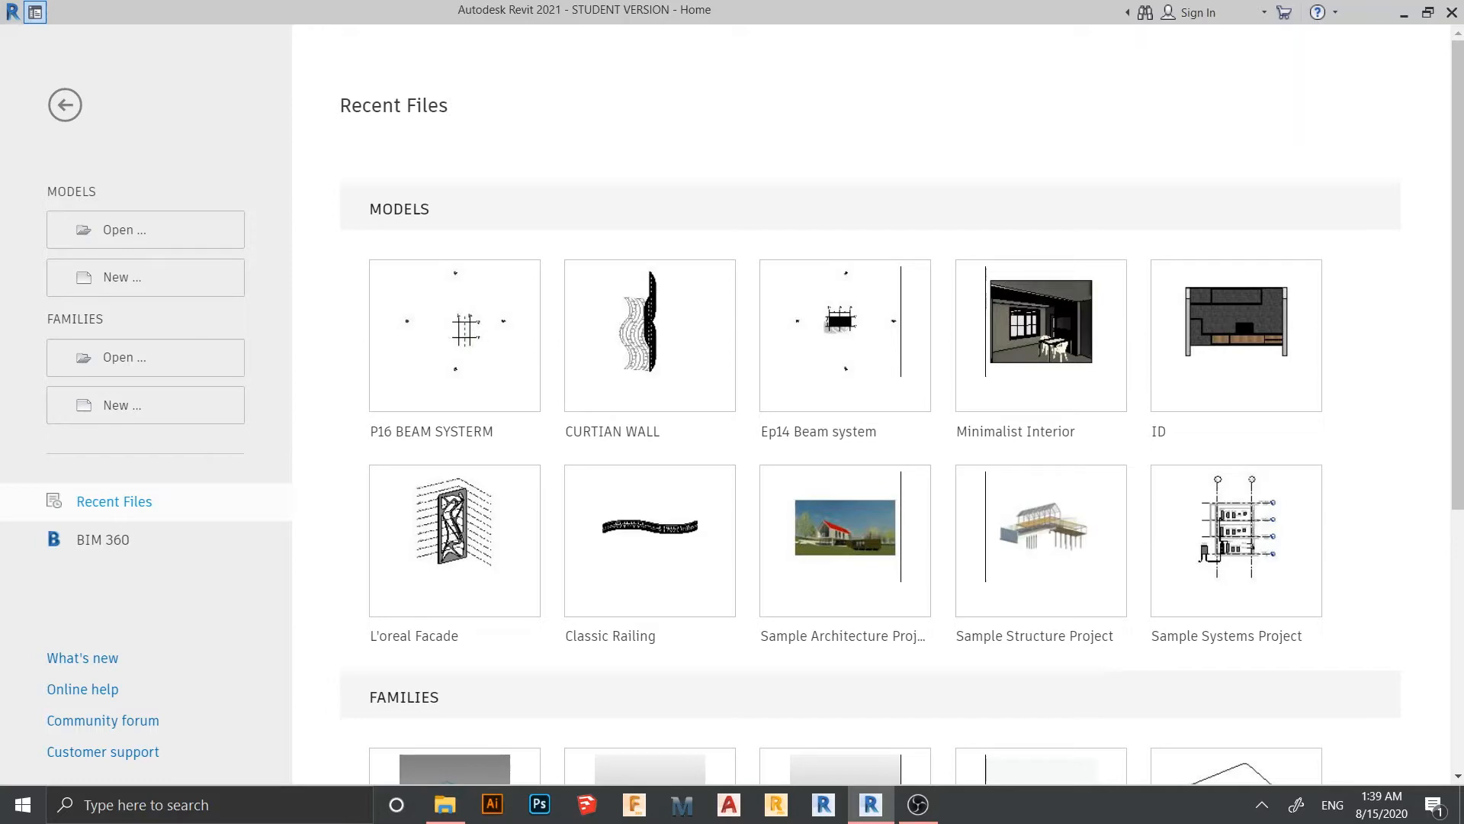
Create a new family from the Metric Mass.rft template in the English Conceptual Mass folder
click(122, 405)
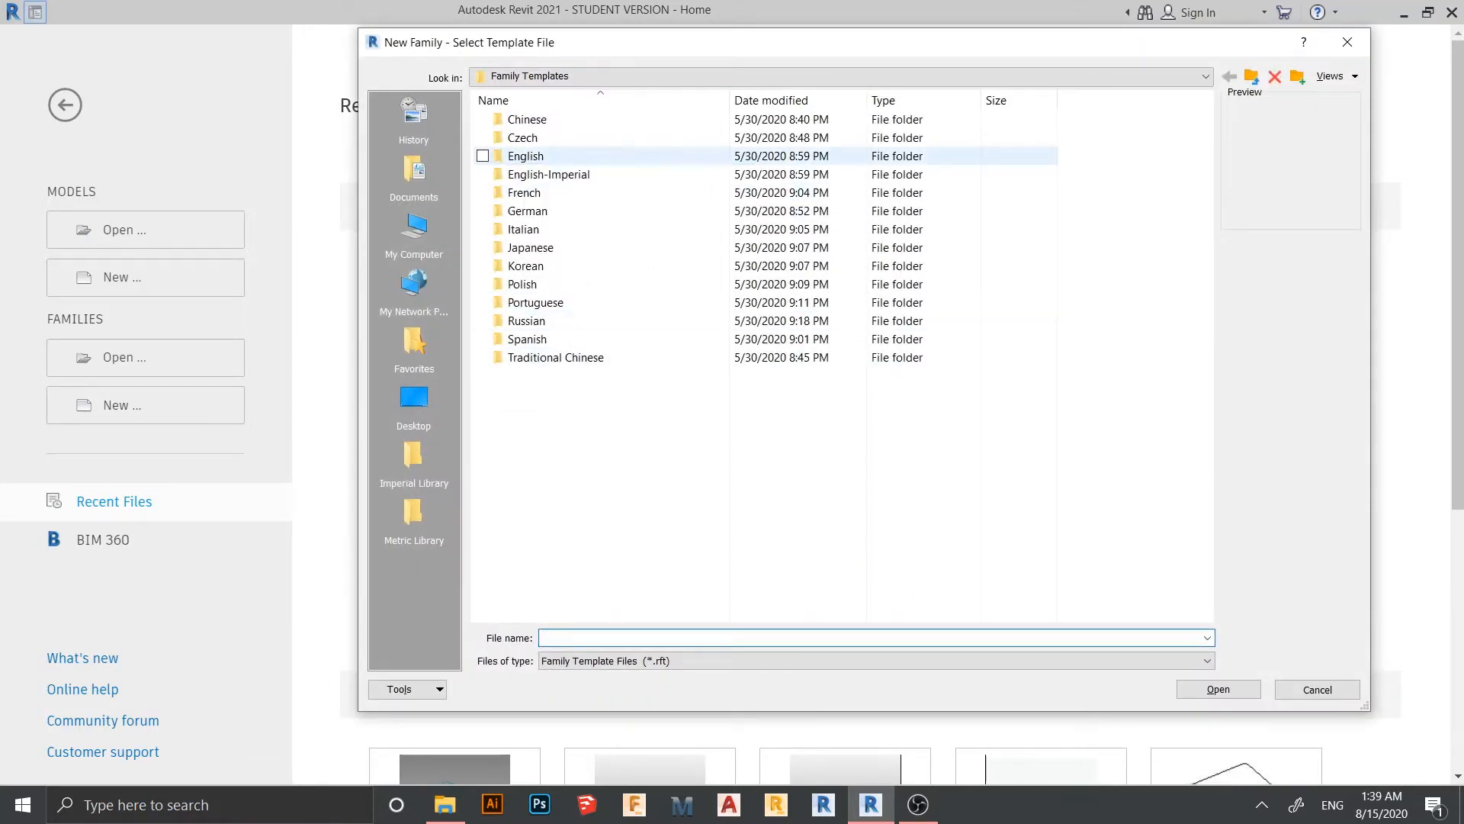
double_click(526, 156)
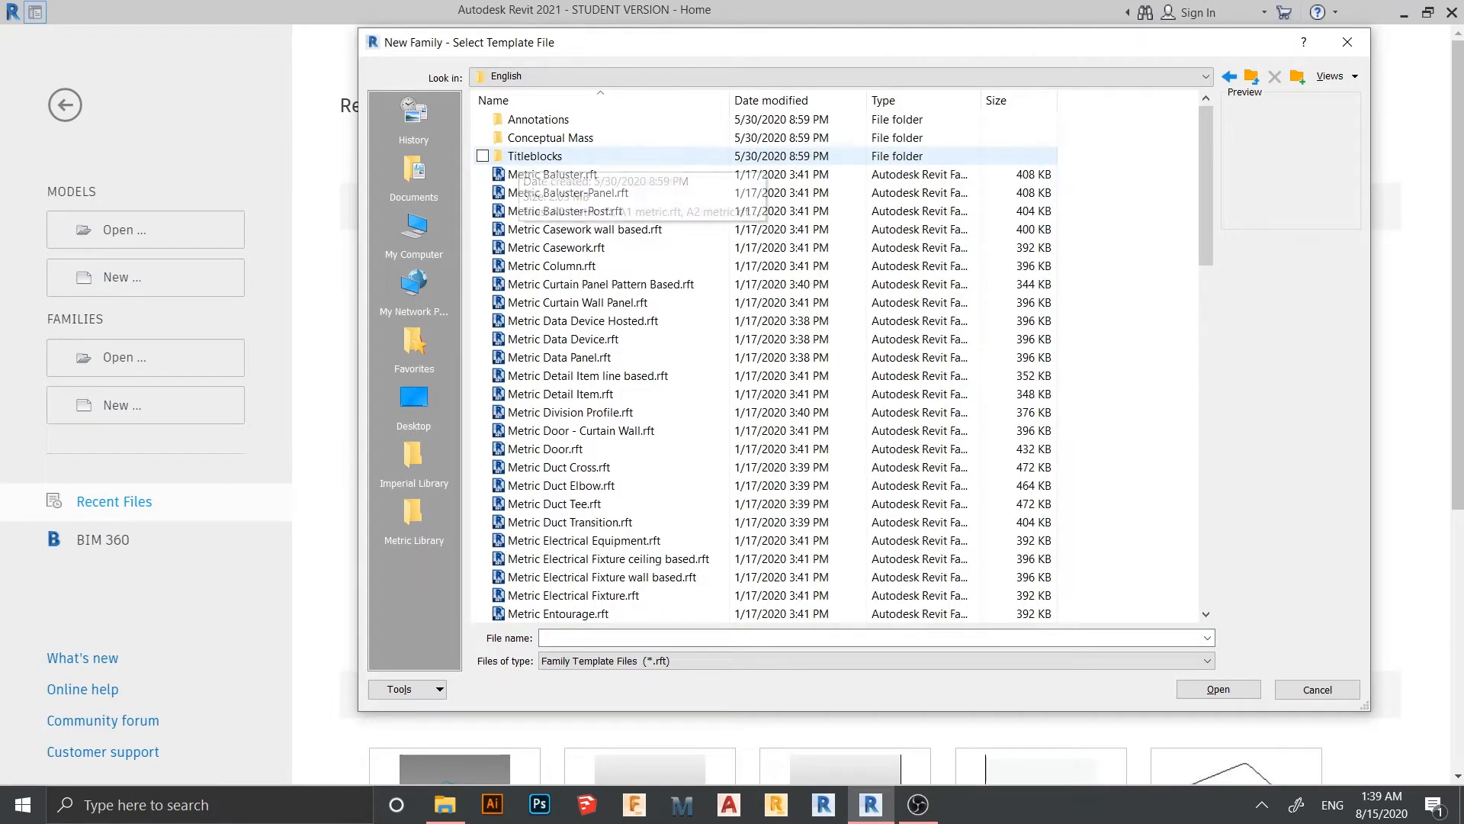
mouse_move(1206, 185)
mouse_down()
mouse_move(1206, 213)
mouse_move(1206, 186)
mouse_up()
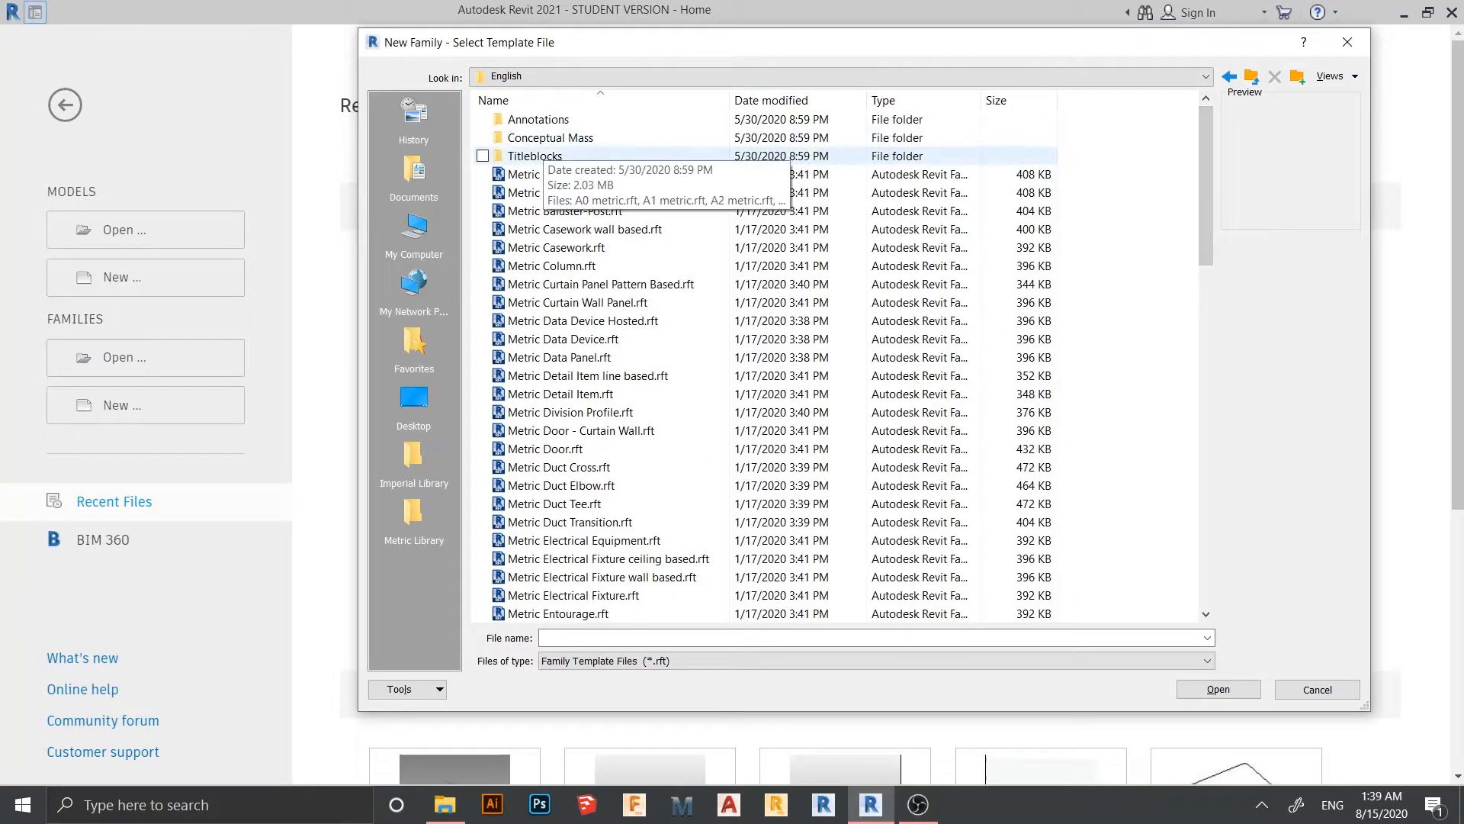
double_click(550, 137)
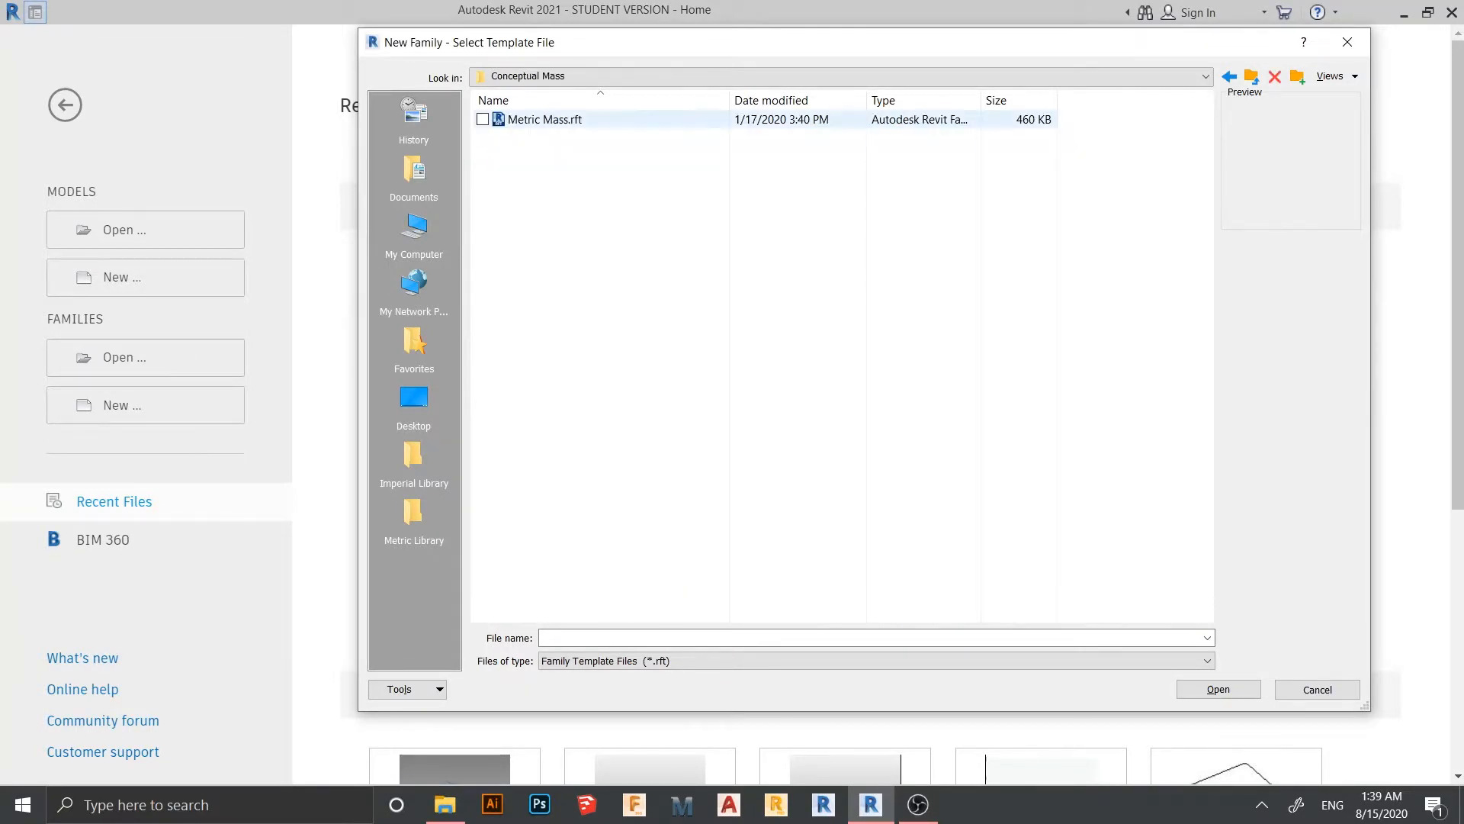
double_click(538, 119)
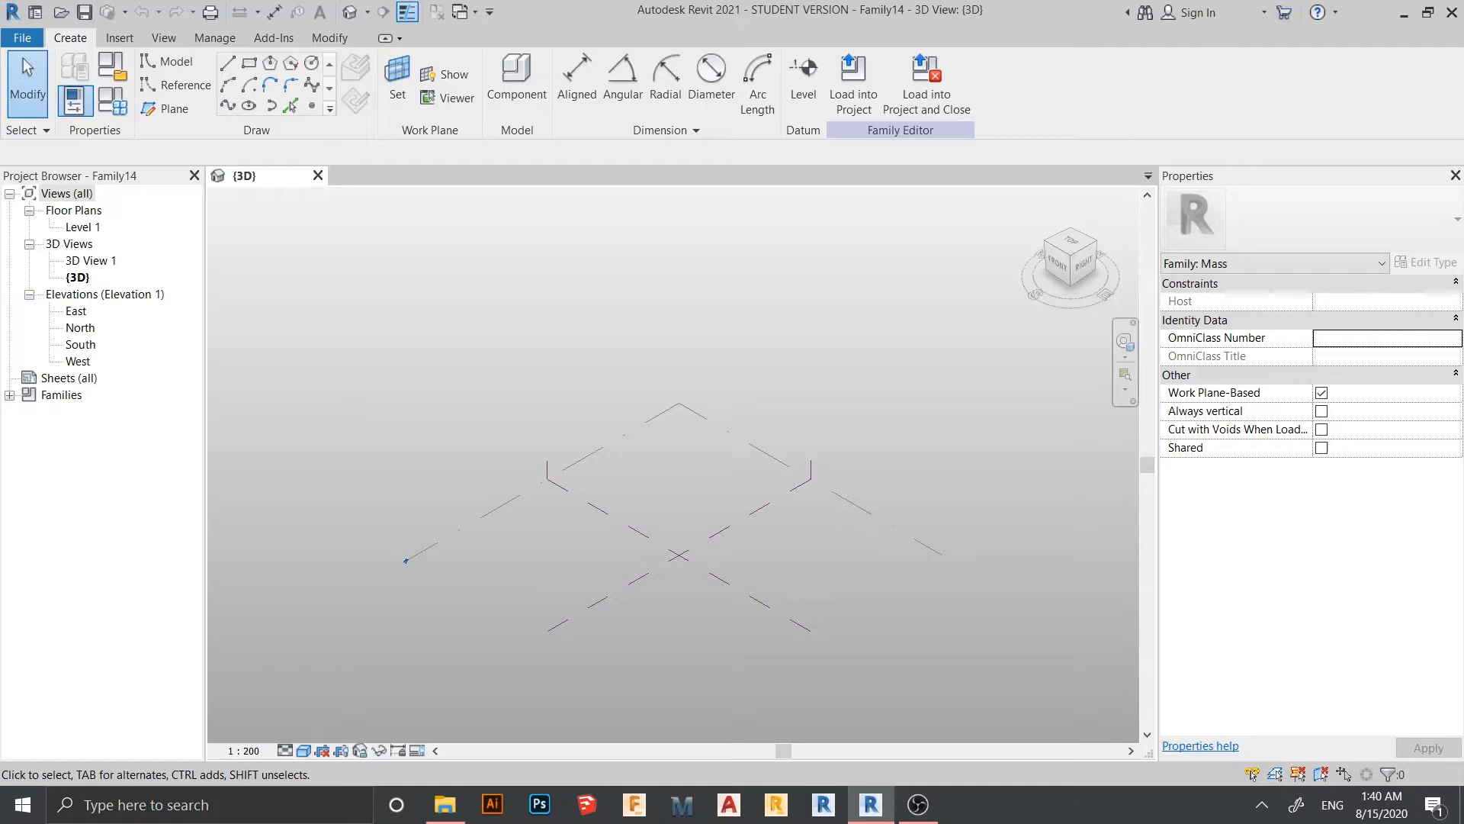
In the Level 1 floor plan, draw two horizontal reference planes, about 26000 above and about 27000 below the centre plane
middle_drag(678, 555, 683, 499)
double_click(82, 227)
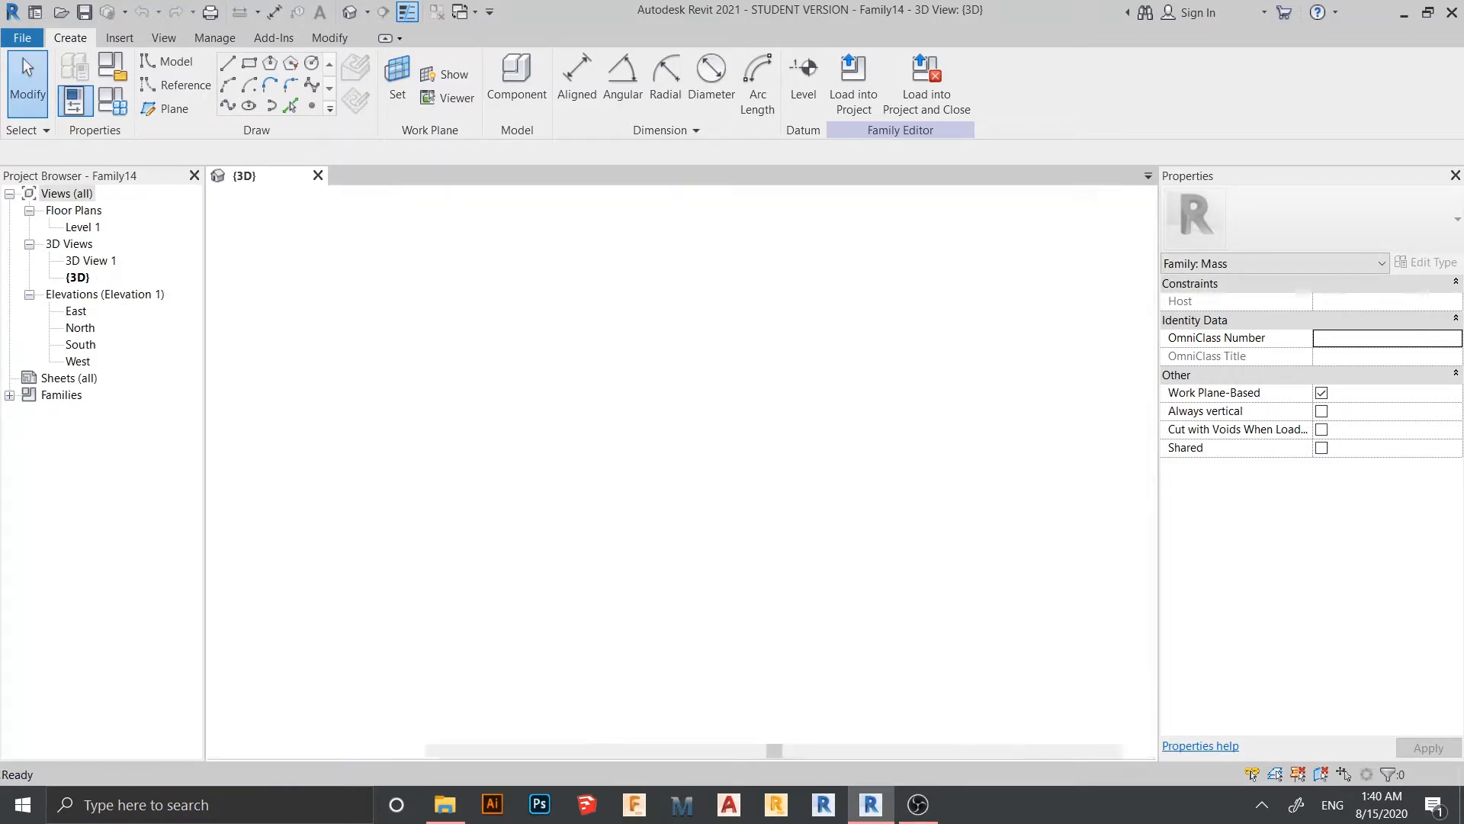
middle_drag(673, 463, 601, 455)
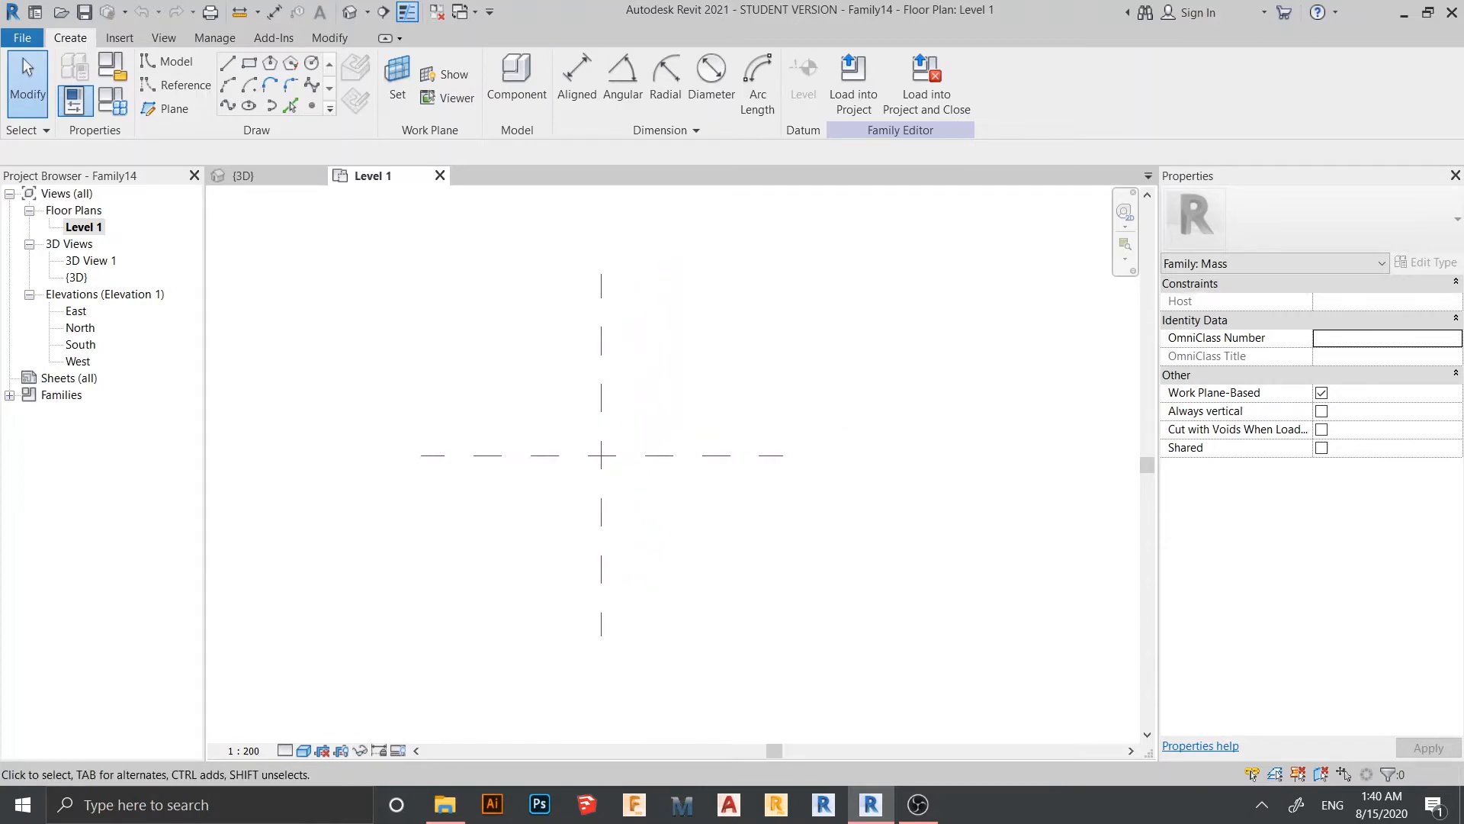
click(165, 109)
click(425, 359)
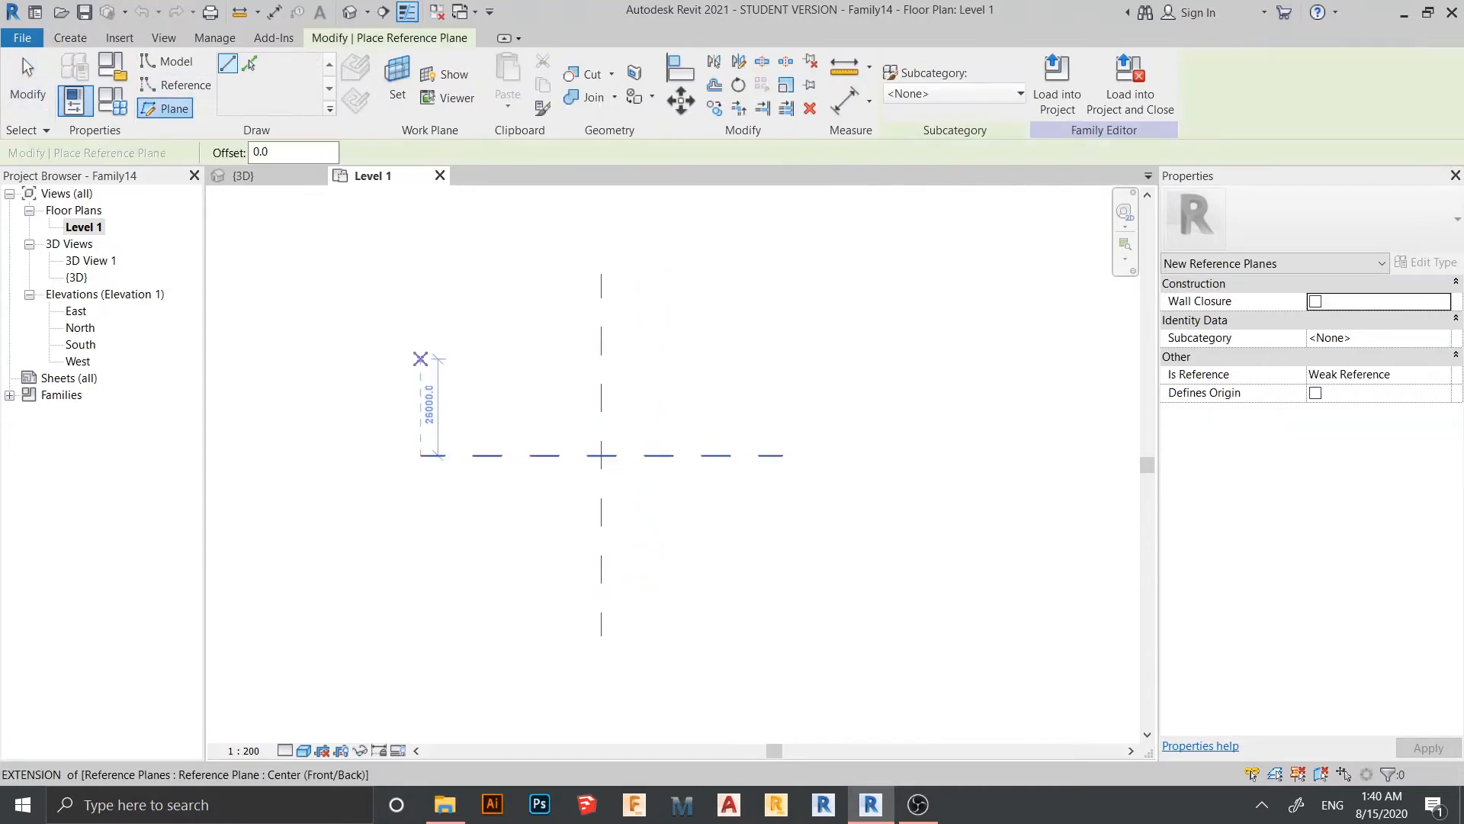
click(782, 359)
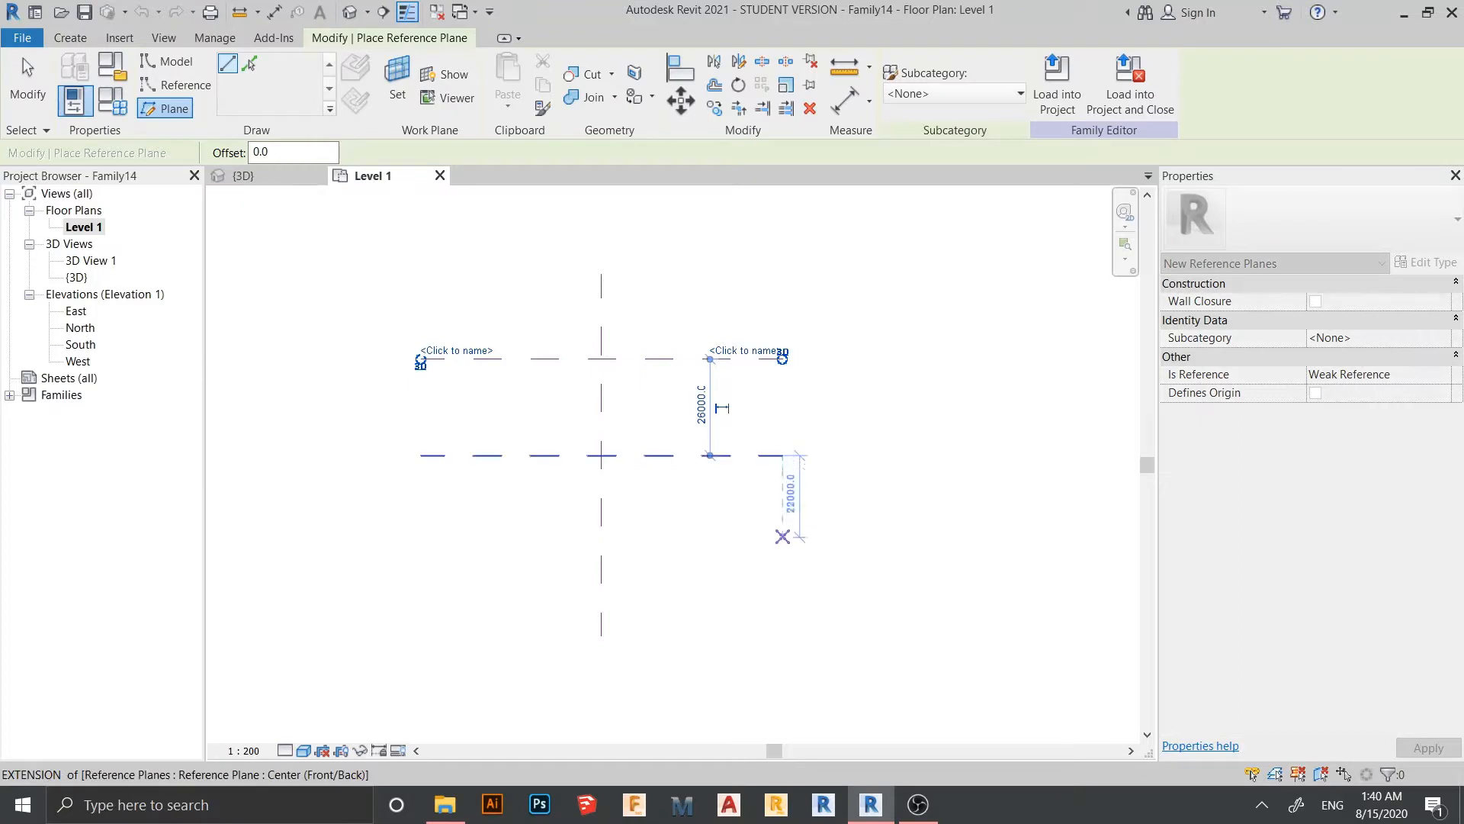
click(715, 555)
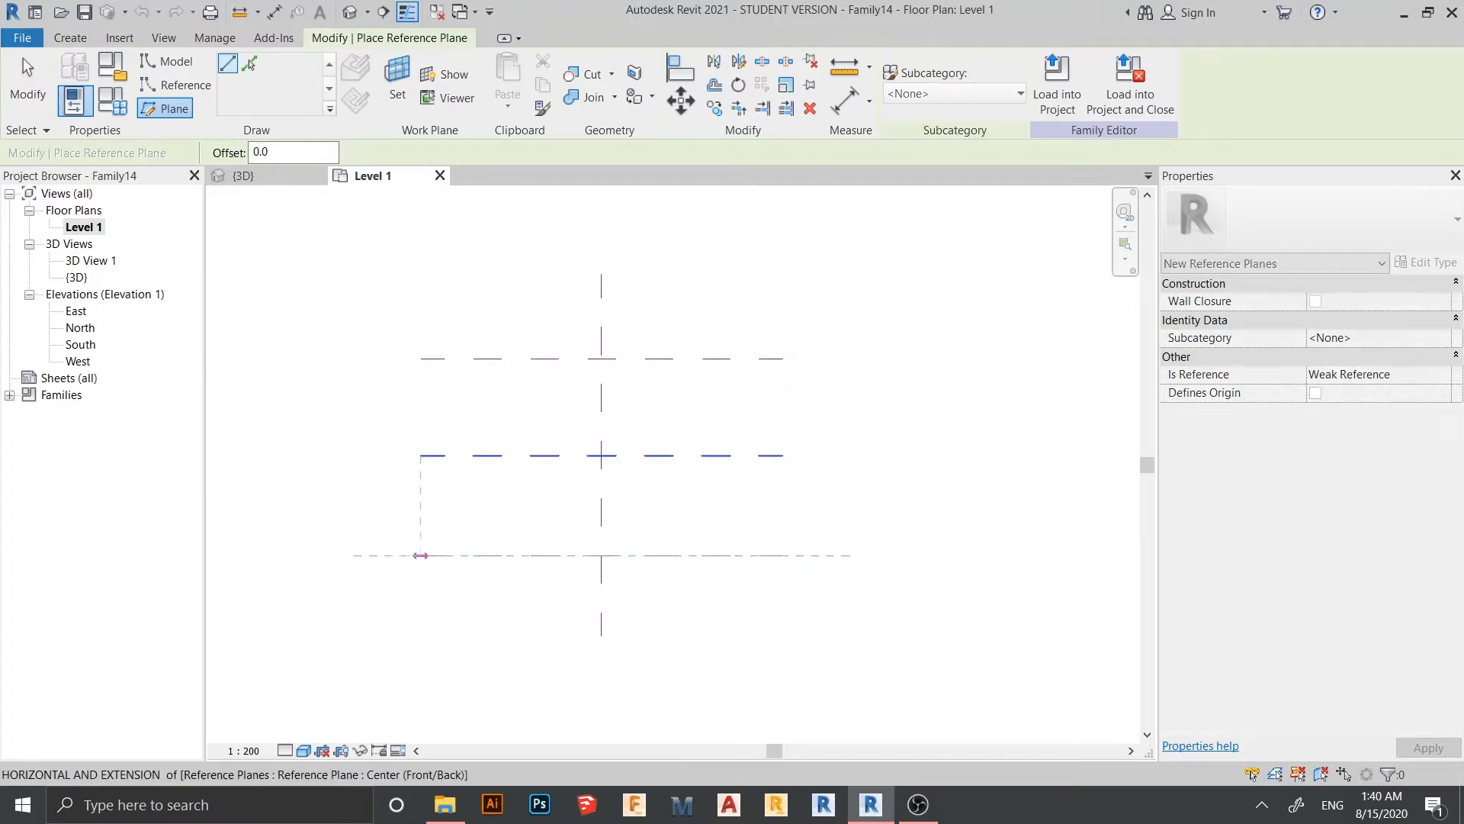
click(422, 555)
key(Escape)
key(Escape)
Place nine reference points, three along each horizontal reference plane, with each middle point on the vertical centre plane
scroll(371, 391, down, 2)
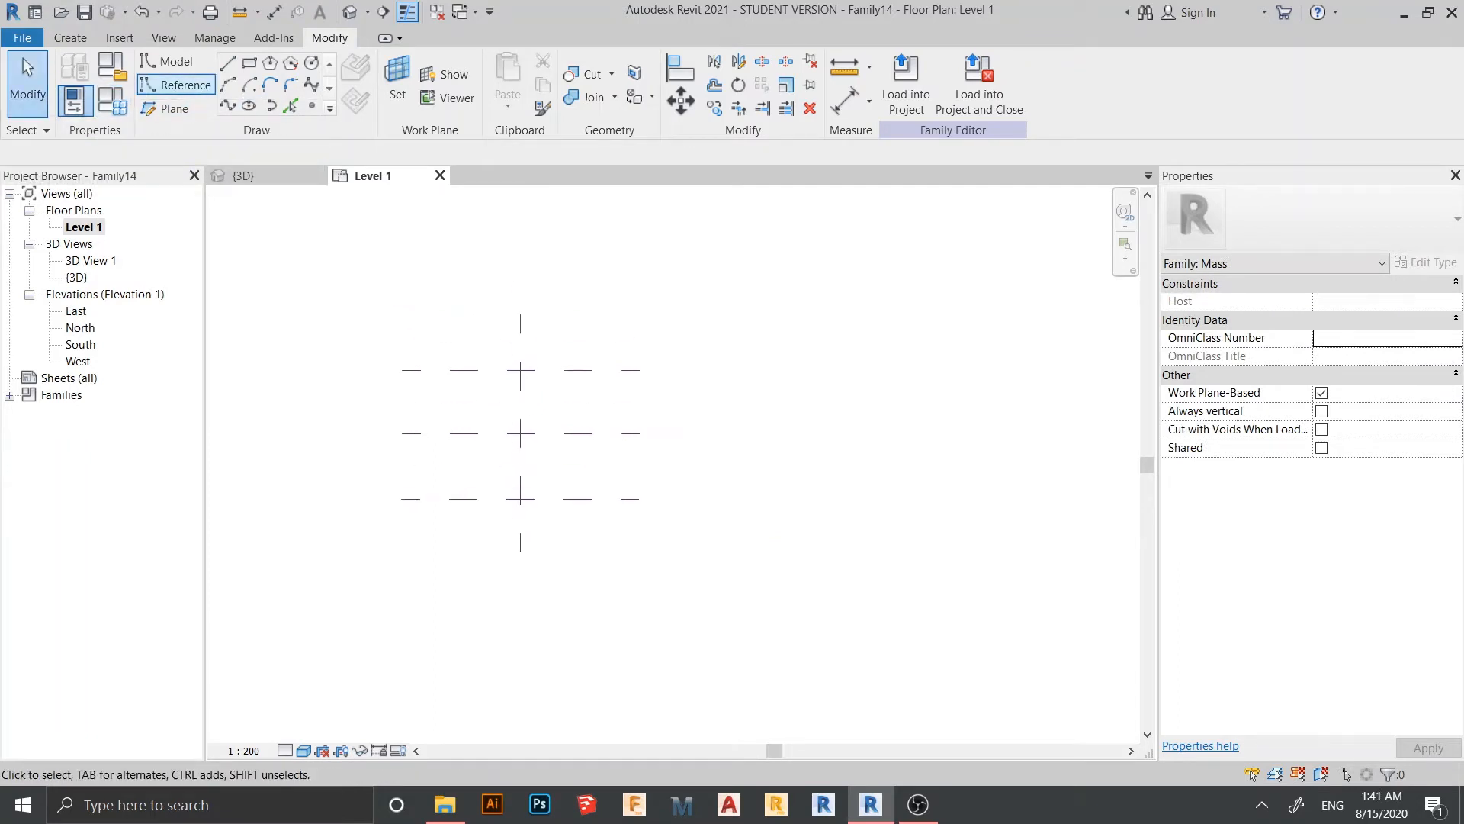
click(177, 85)
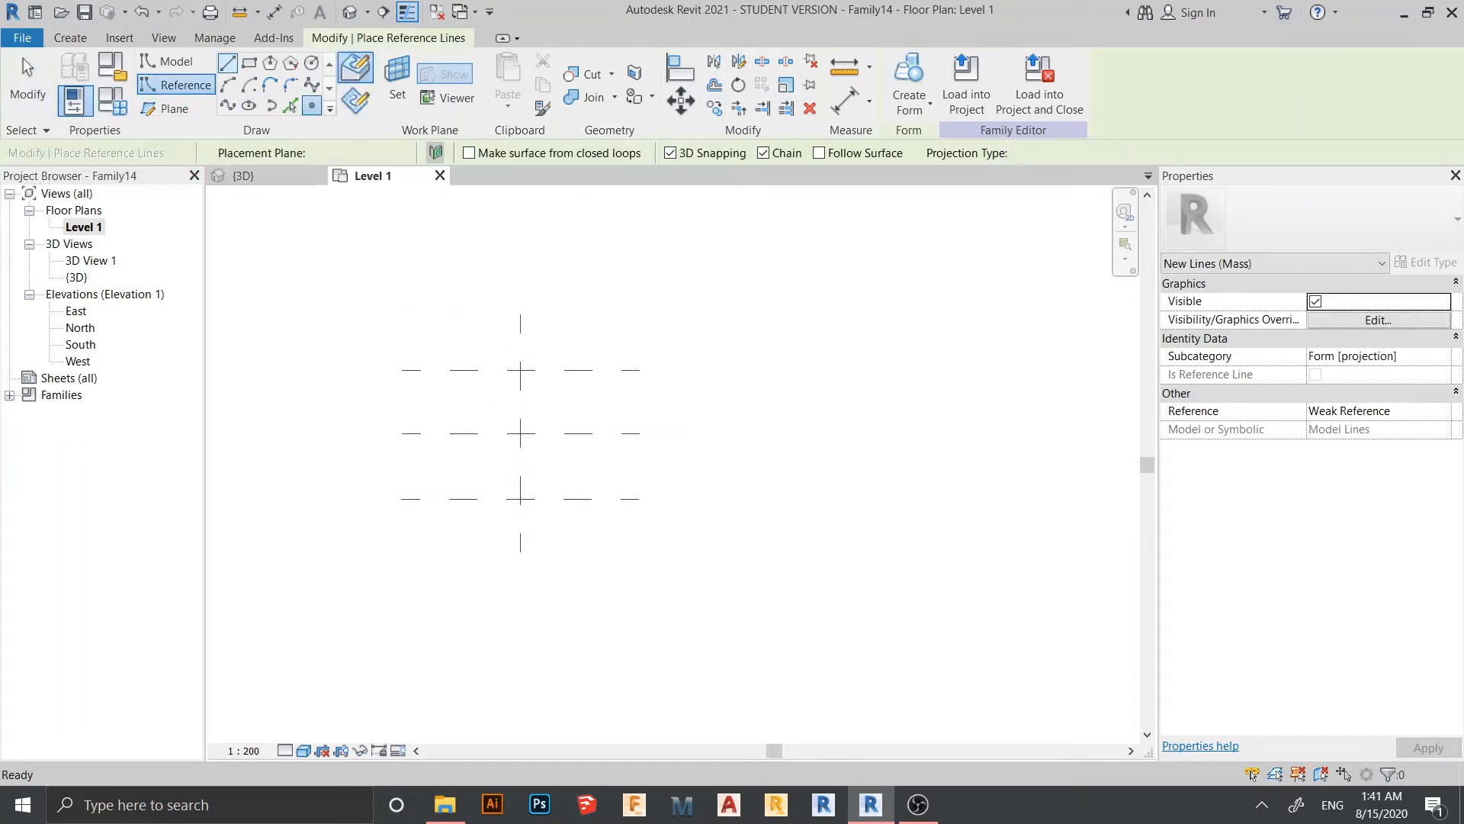
click(312, 106)
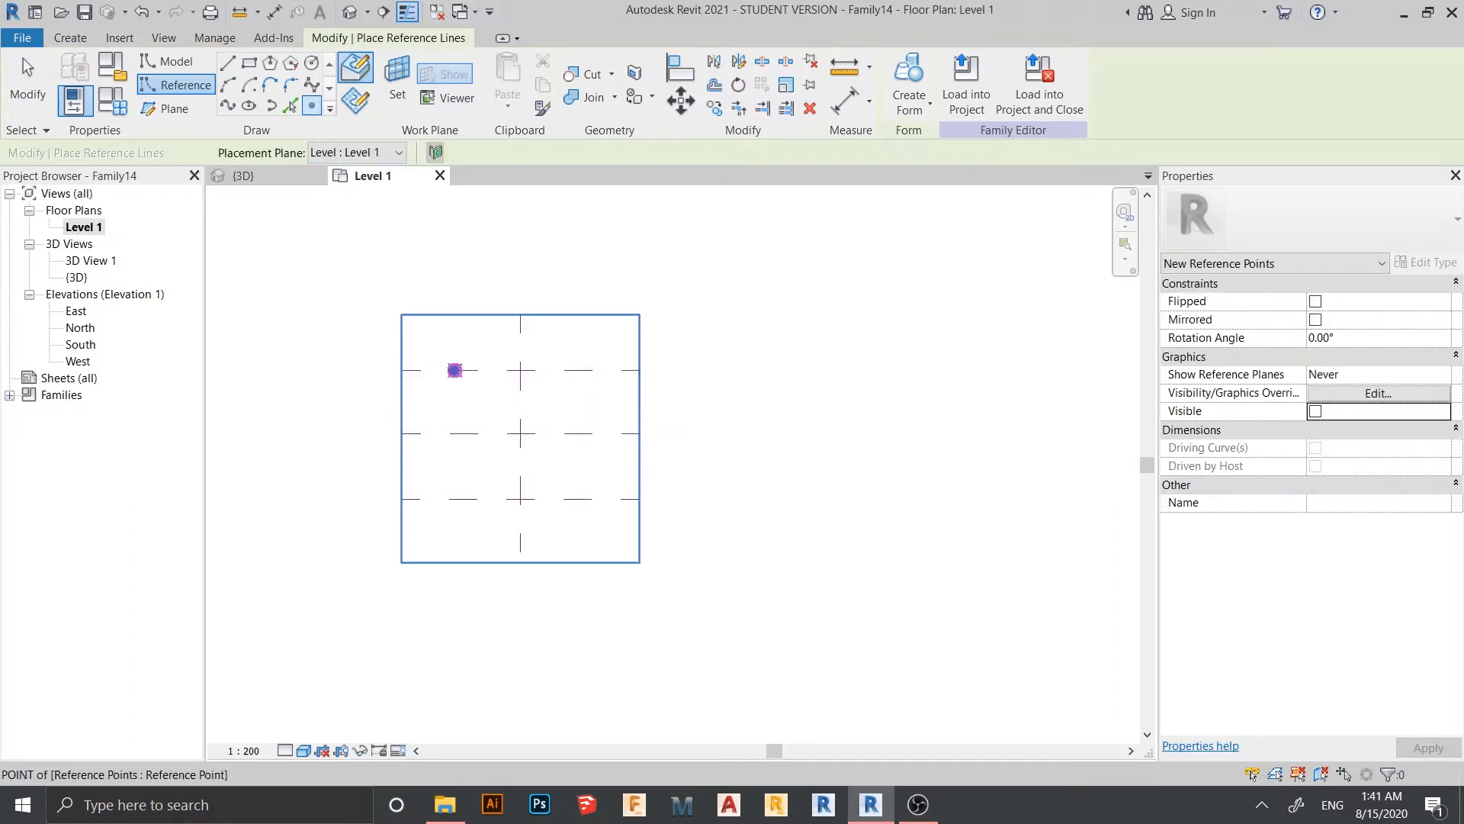
click(521, 369)
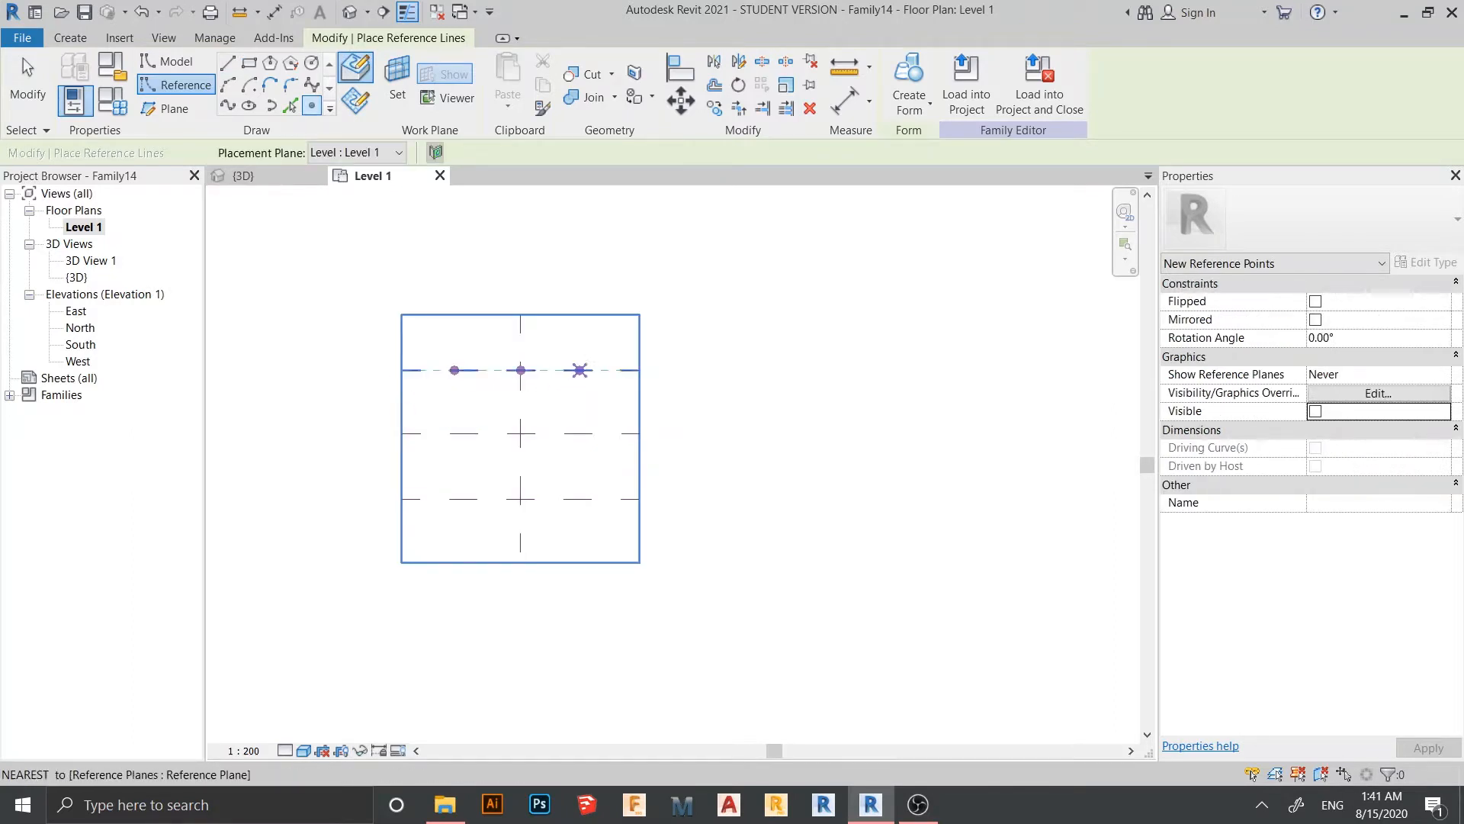
click(581, 370)
click(520, 433)
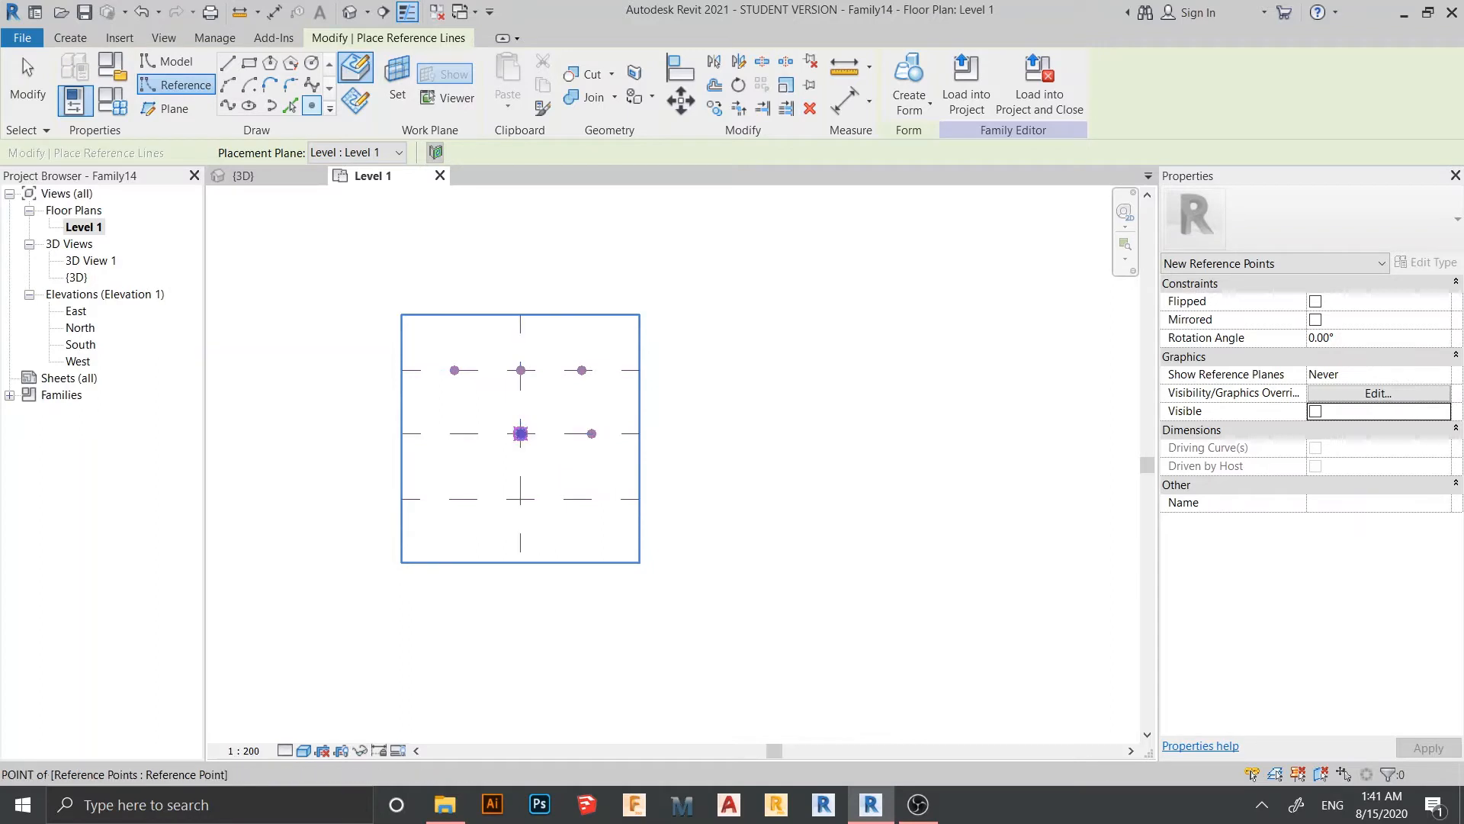
click(456, 433)
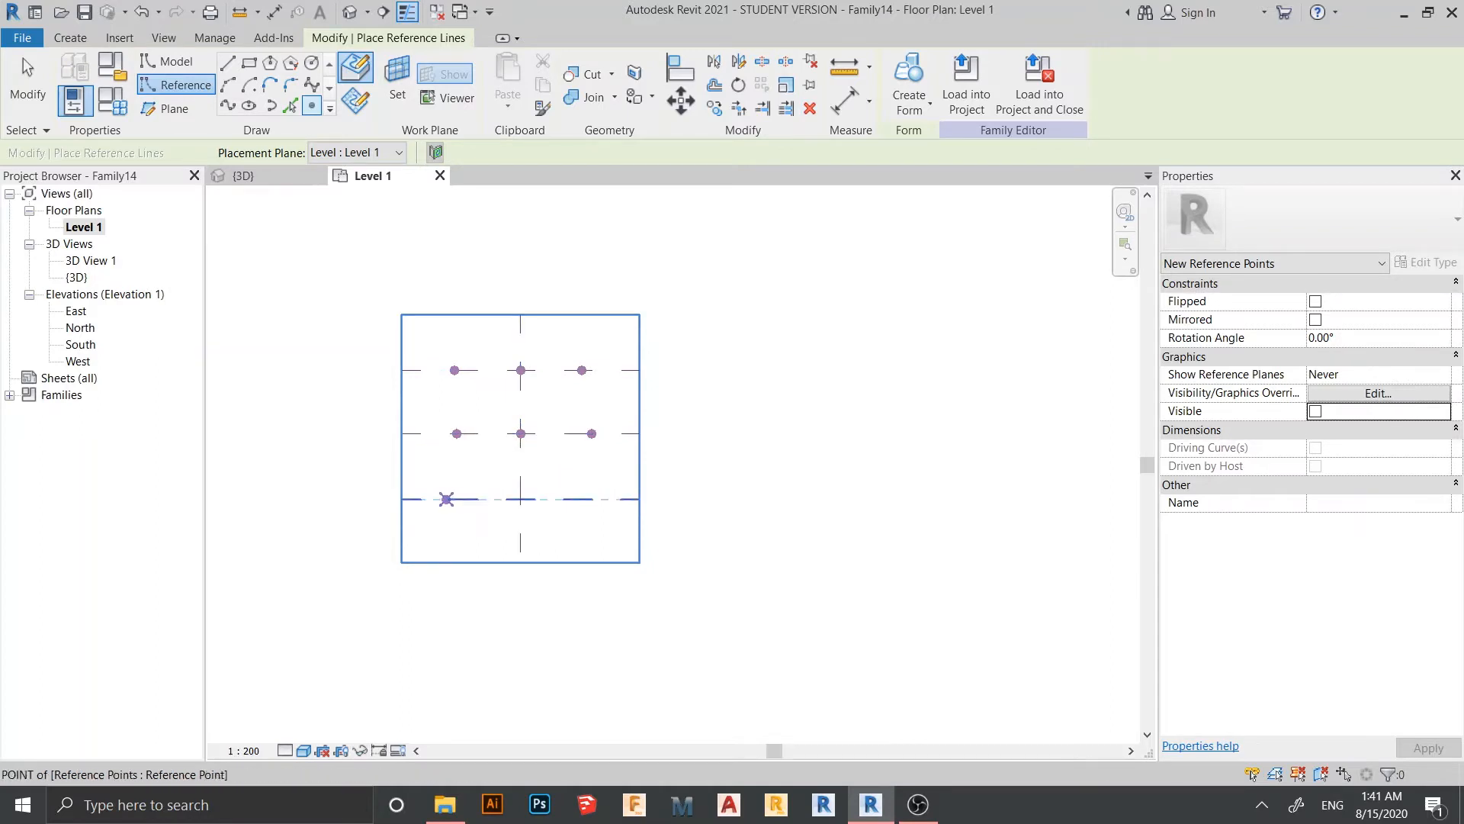
click(446, 499)
click(521, 498)
click(598, 499)
key(Escape)
key(Escape)
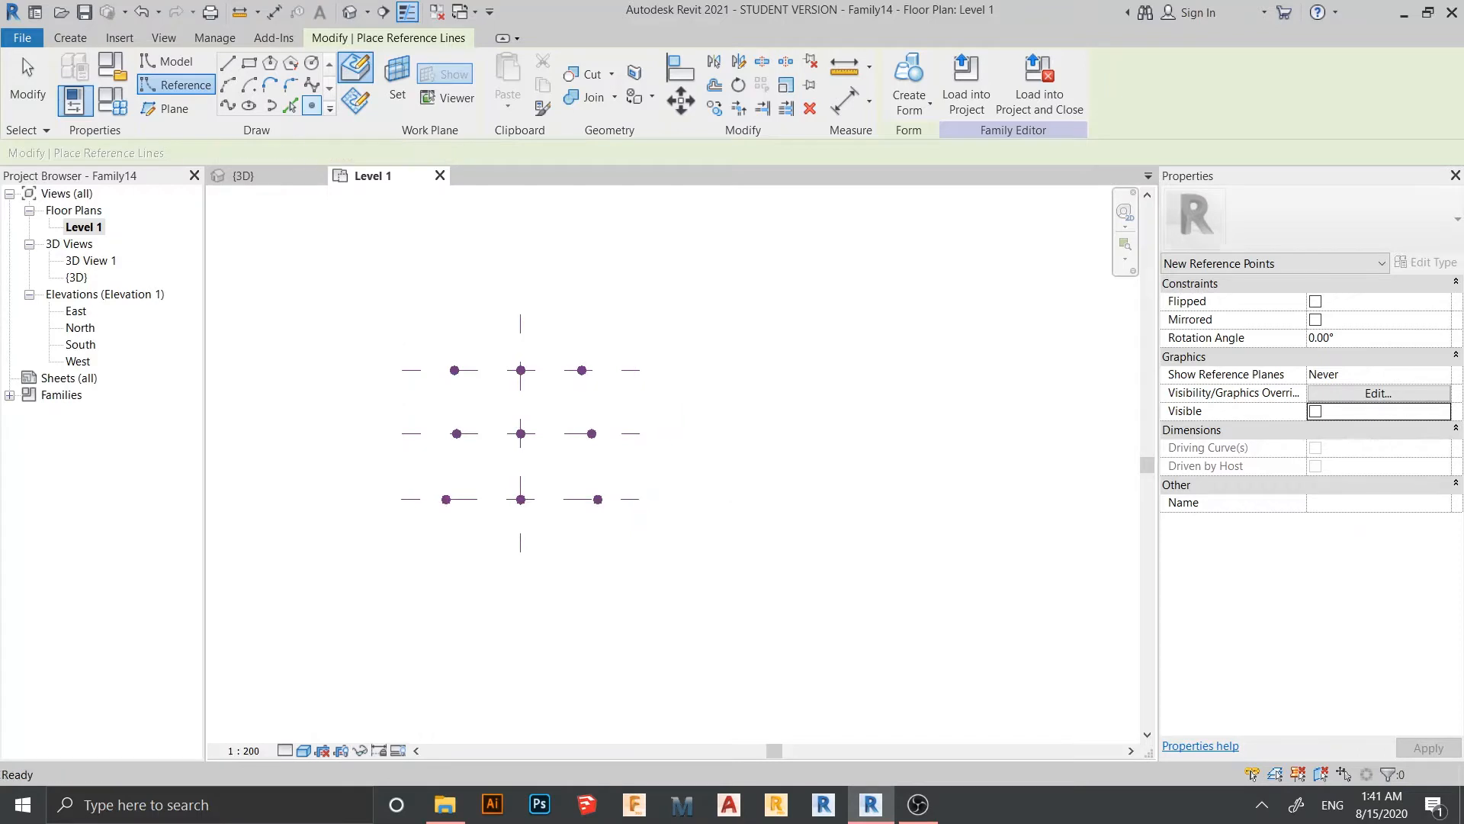
Draw a Spline Through Points reference line through the three points on the upper reference plane
scroll(464, 361, up, 2)
middle_drag(550, 472, 571, 437)
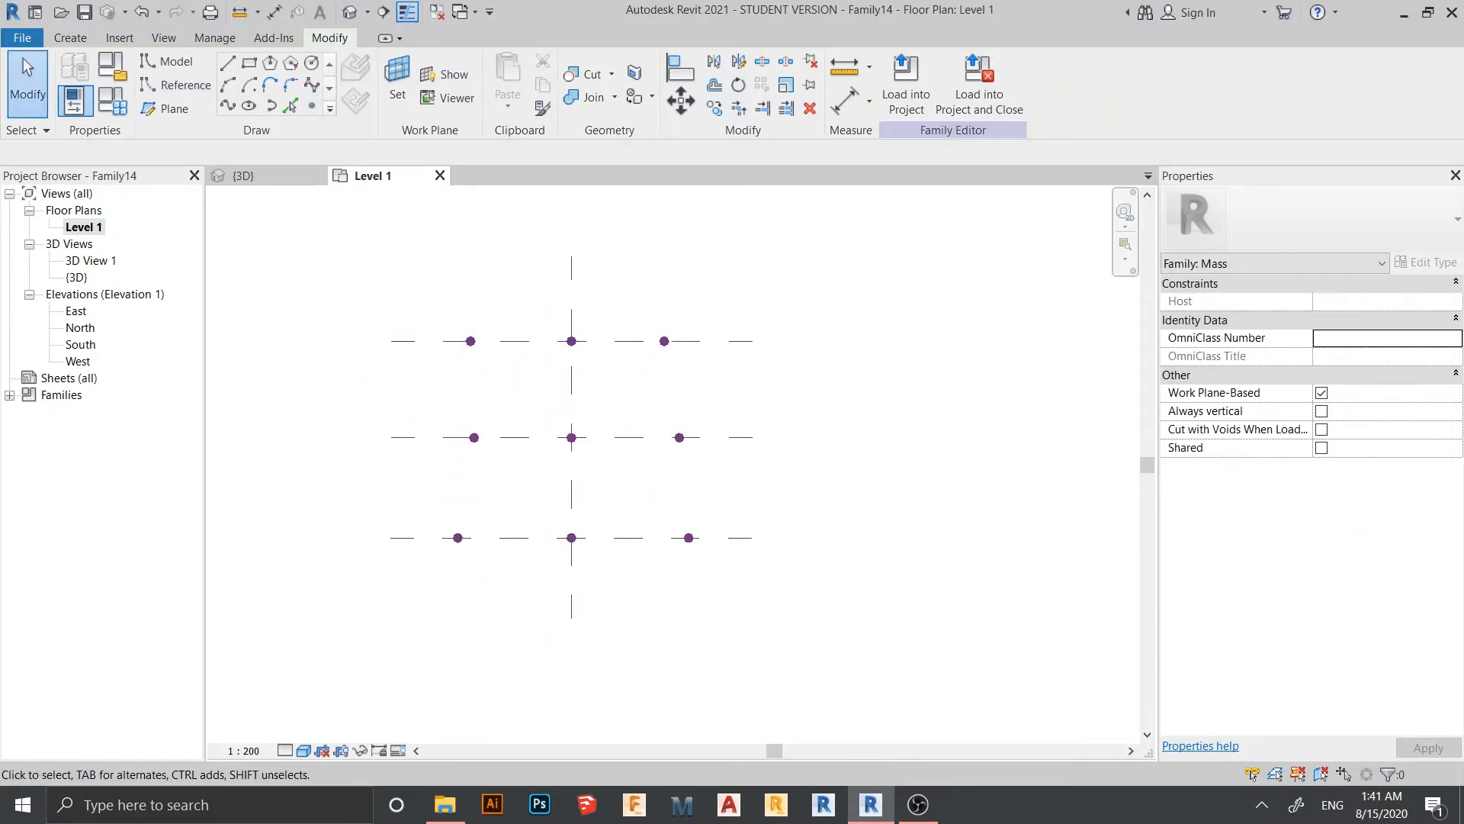
click(175, 85)
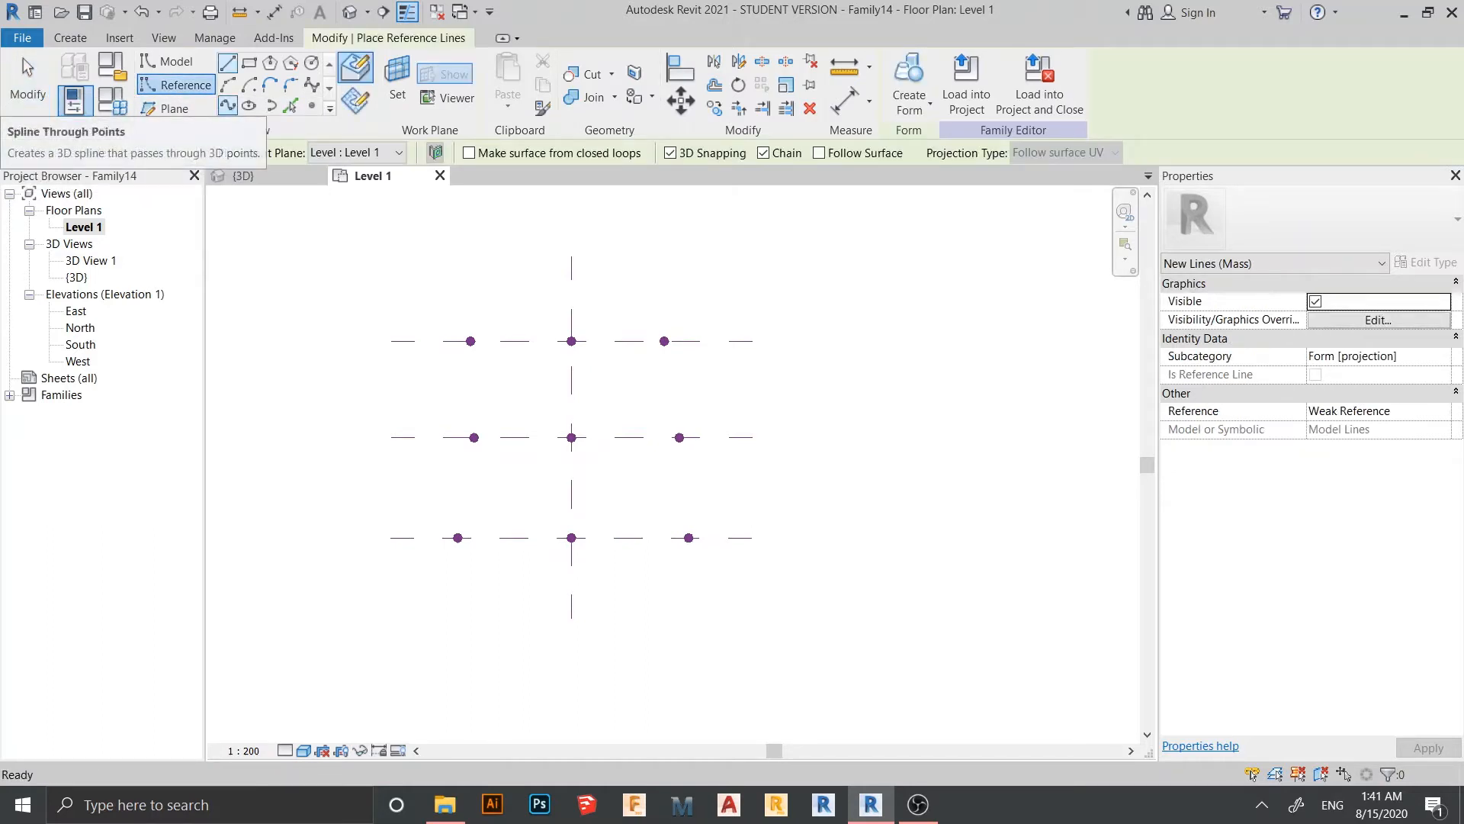
click(227, 106)
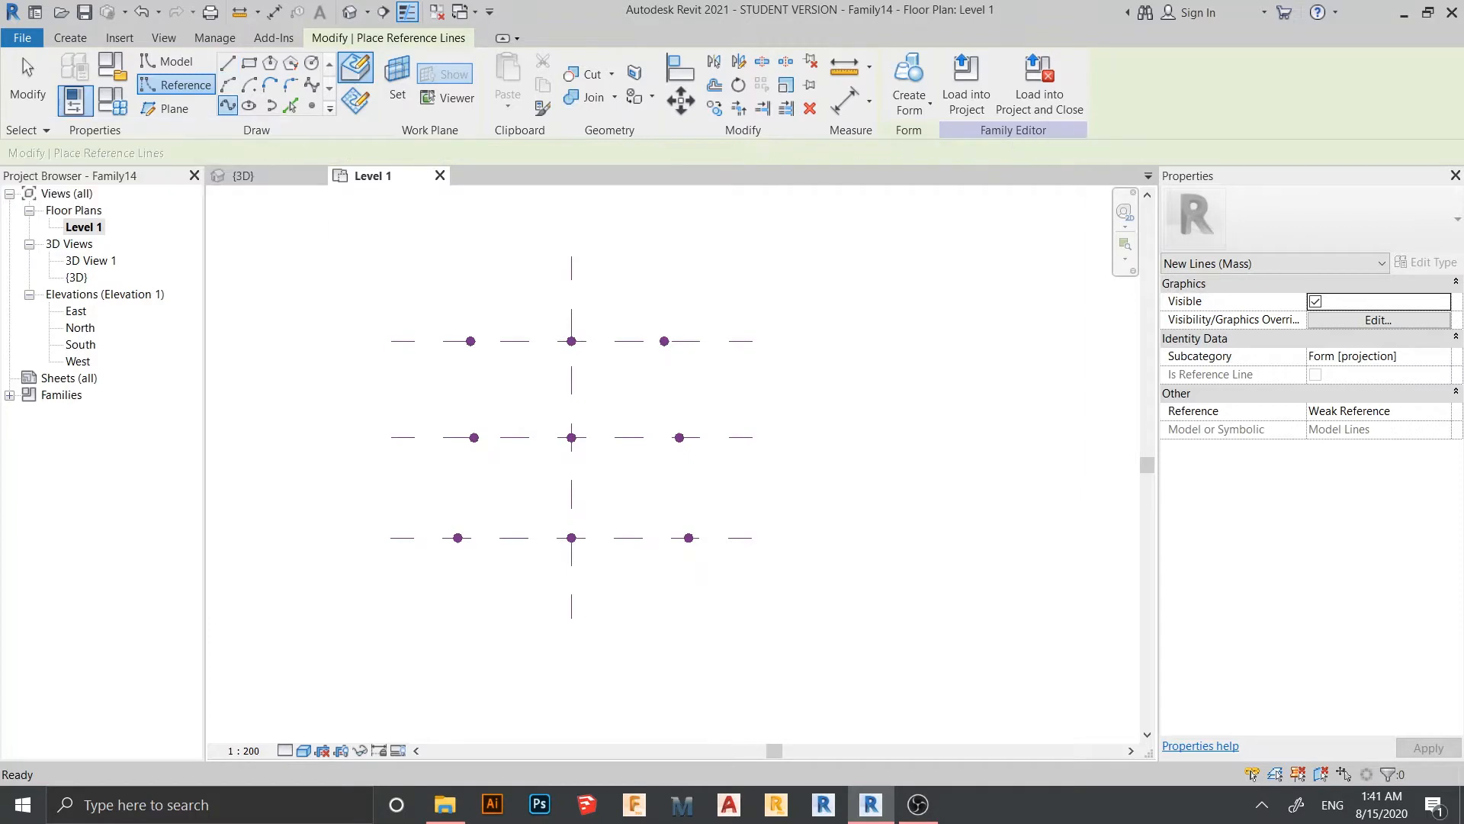
click(470, 341)
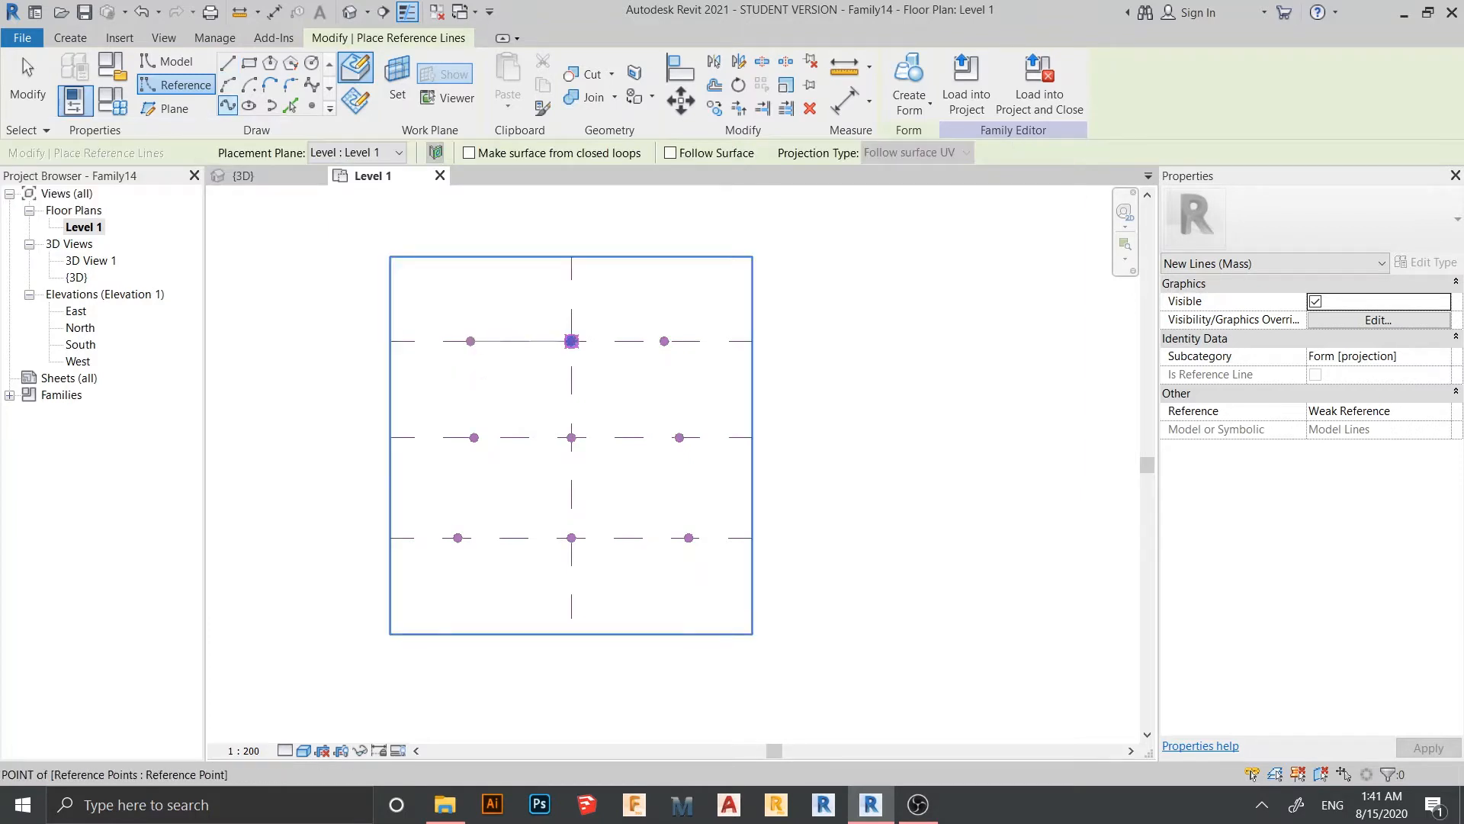
click(571, 341)
click(664, 341)
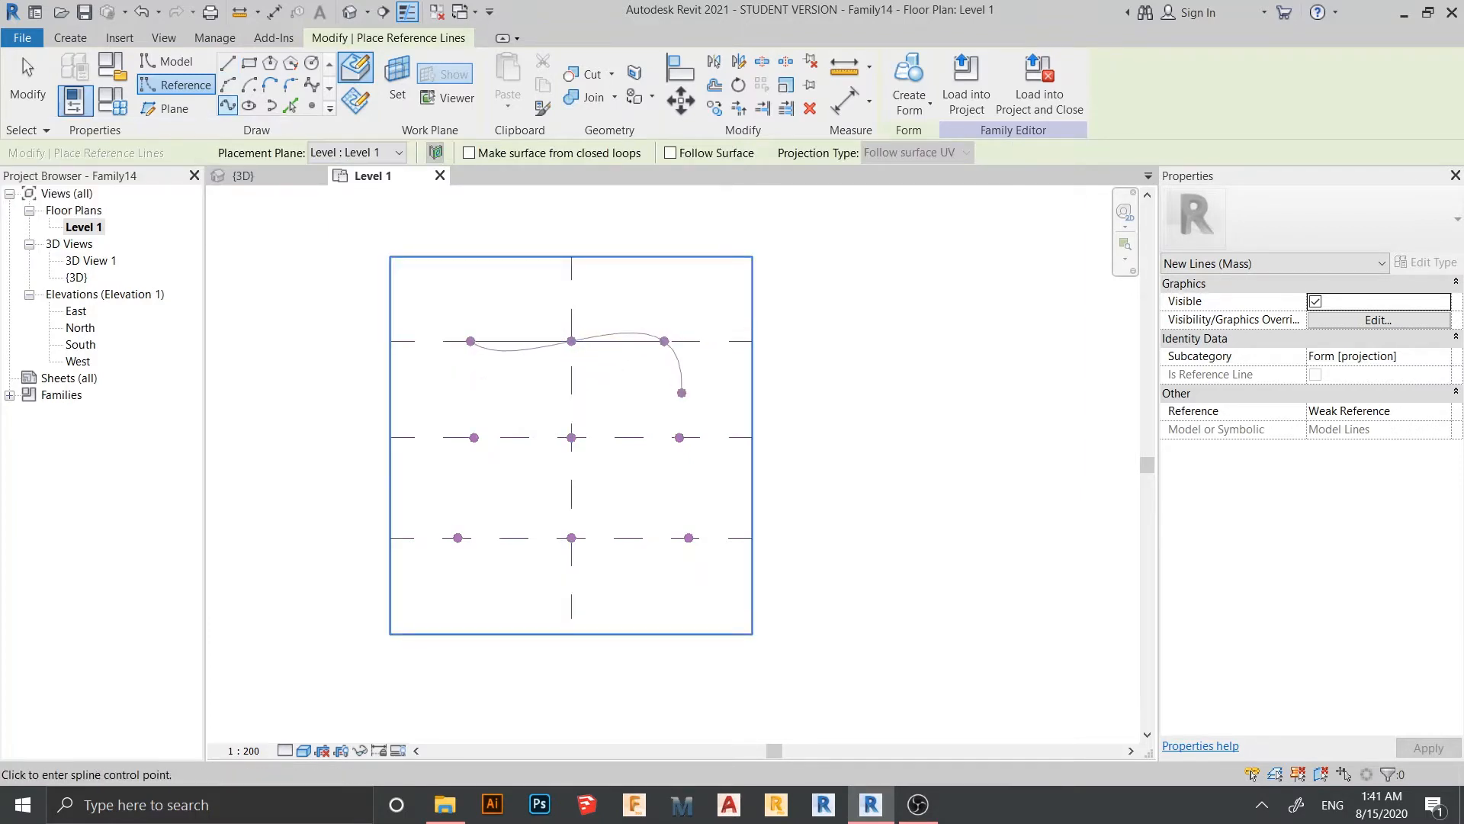
key(Escape)
Draw a reference spline through the three points on the middle reference plane
click(679, 437)
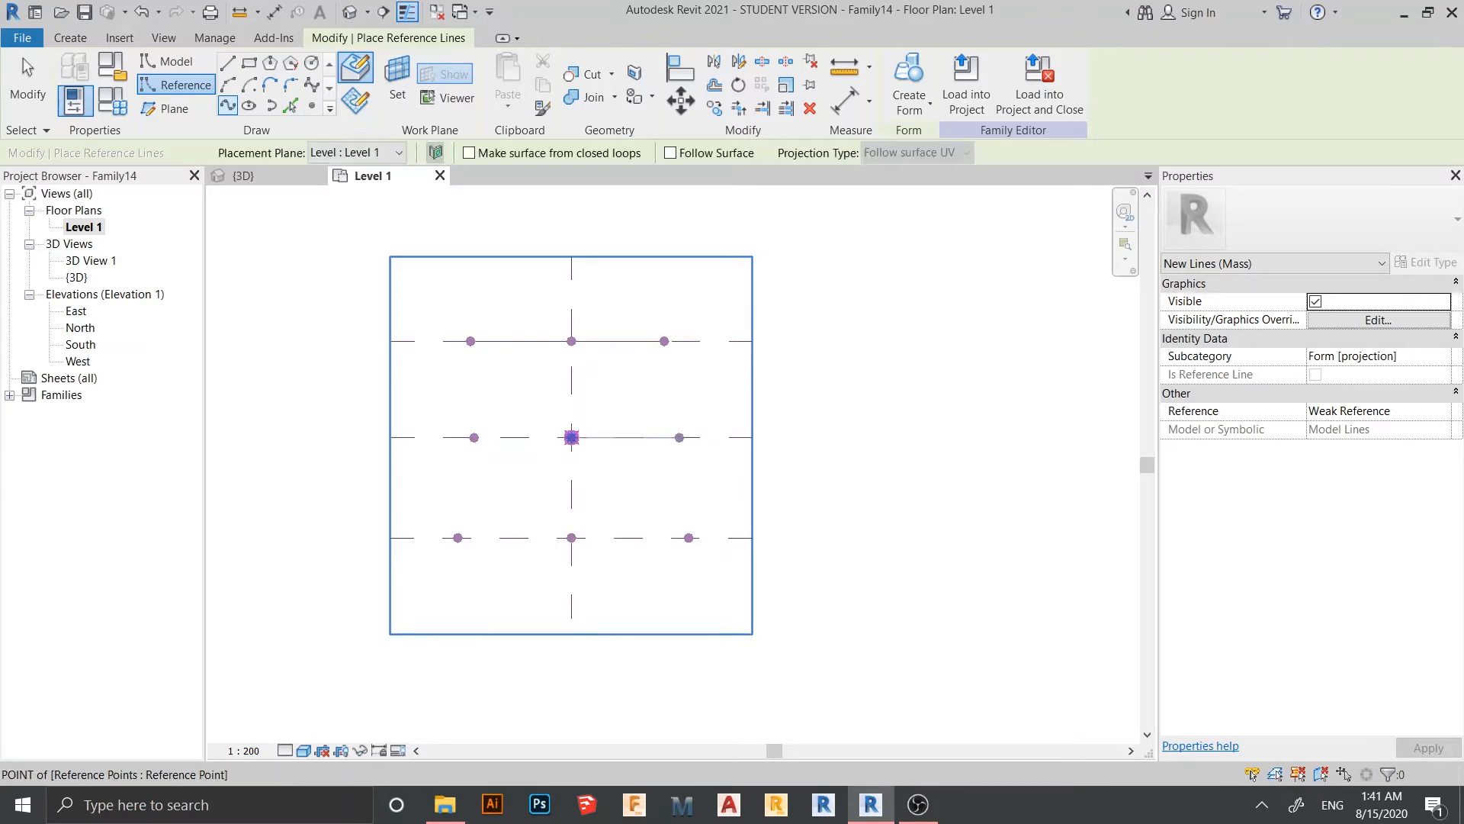
click(571, 437)
click(474, 437)
key(Escape)
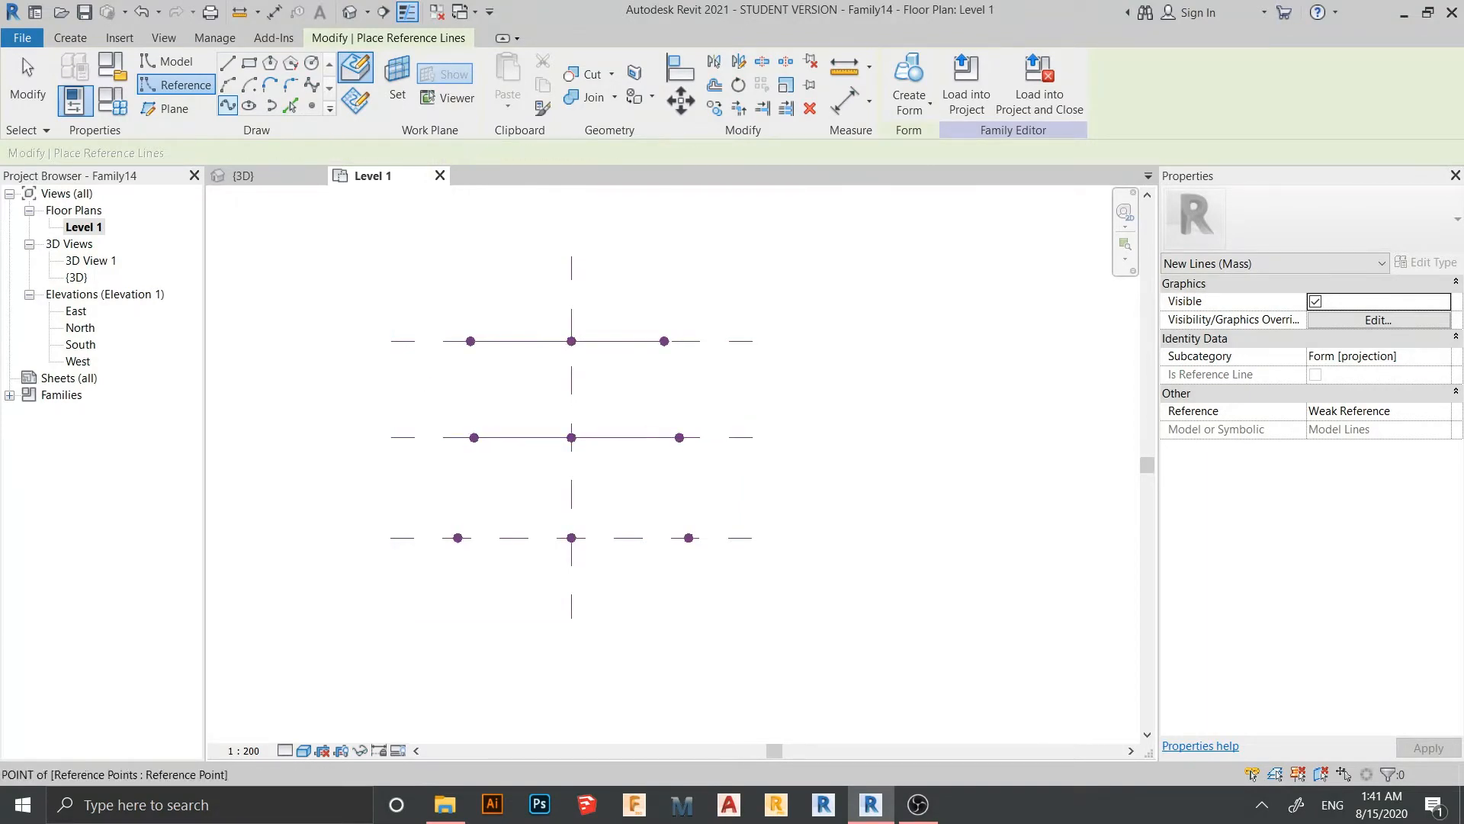
Draw a reference spline through the three points on the lower reference plane and end the spline command
click(458, 537)
click(571, 538)
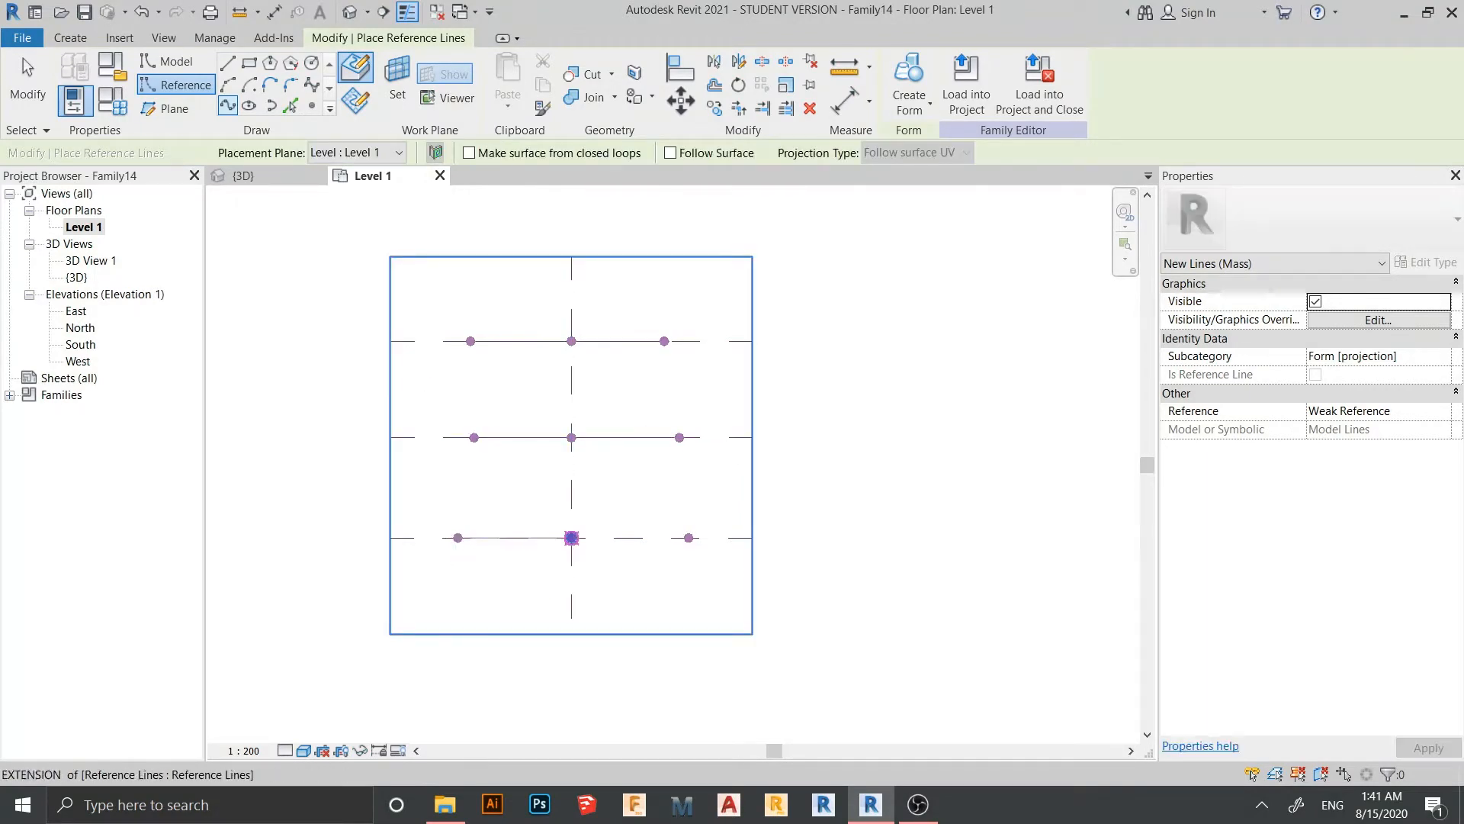
click(689, 537)
key(Escape)
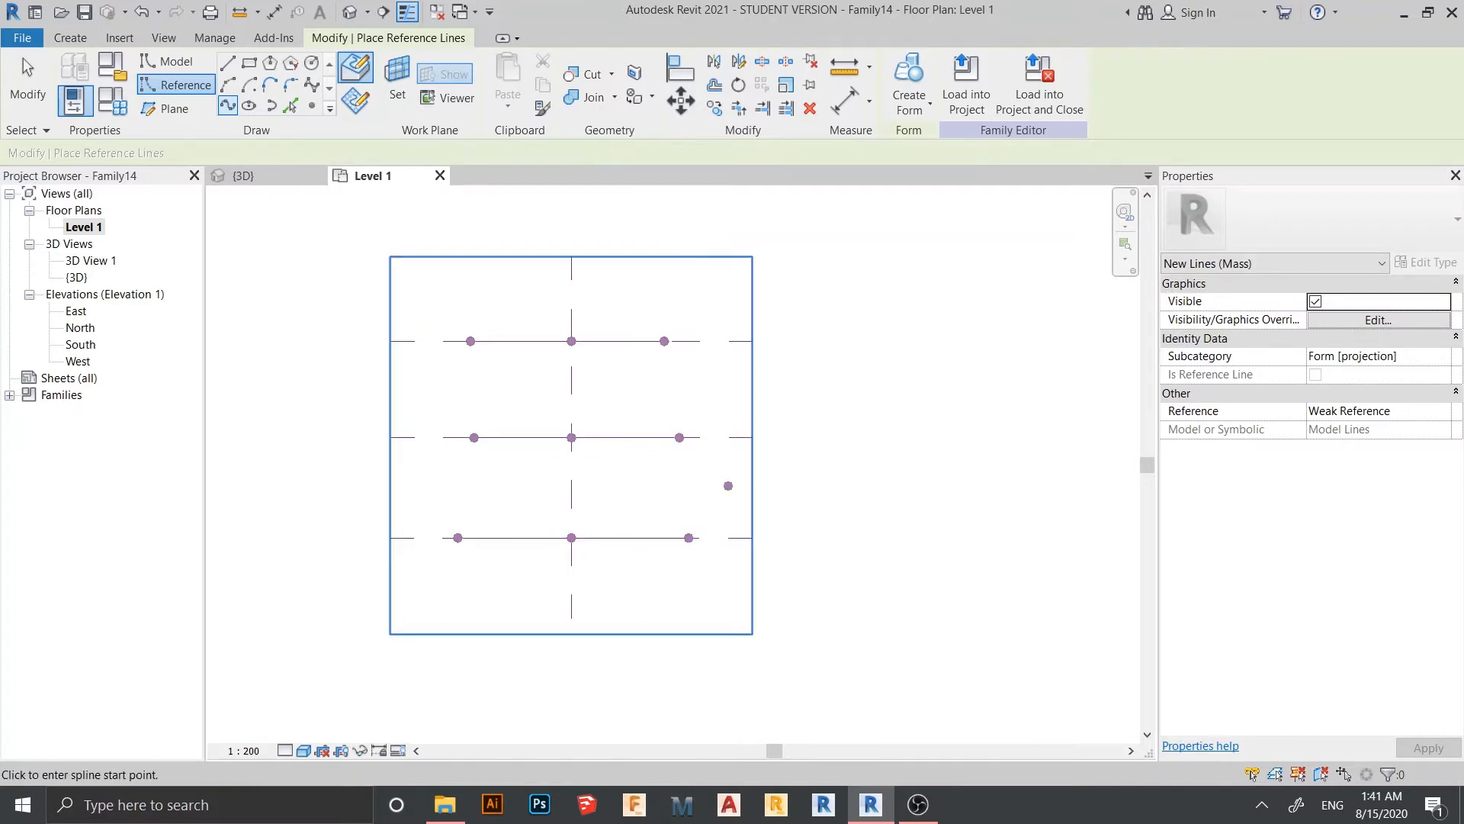
key(Escape)
Create a solid form from the three horizontal reference splines
scroll(728, 487, down, 1)
scroll(685, 633, up, 2)
middle_drag(686, 633, 686, 742)
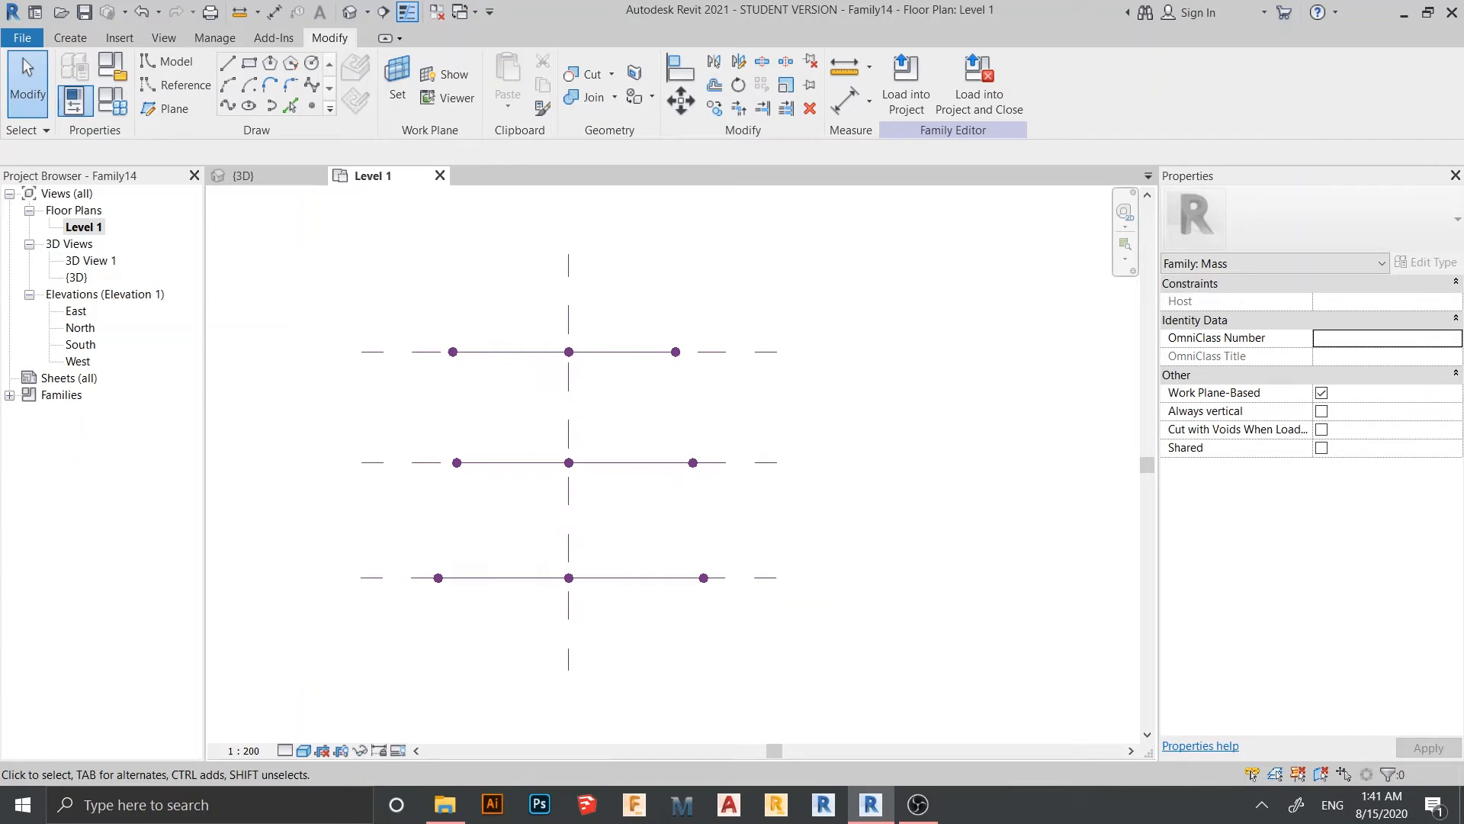
click(640, 578)
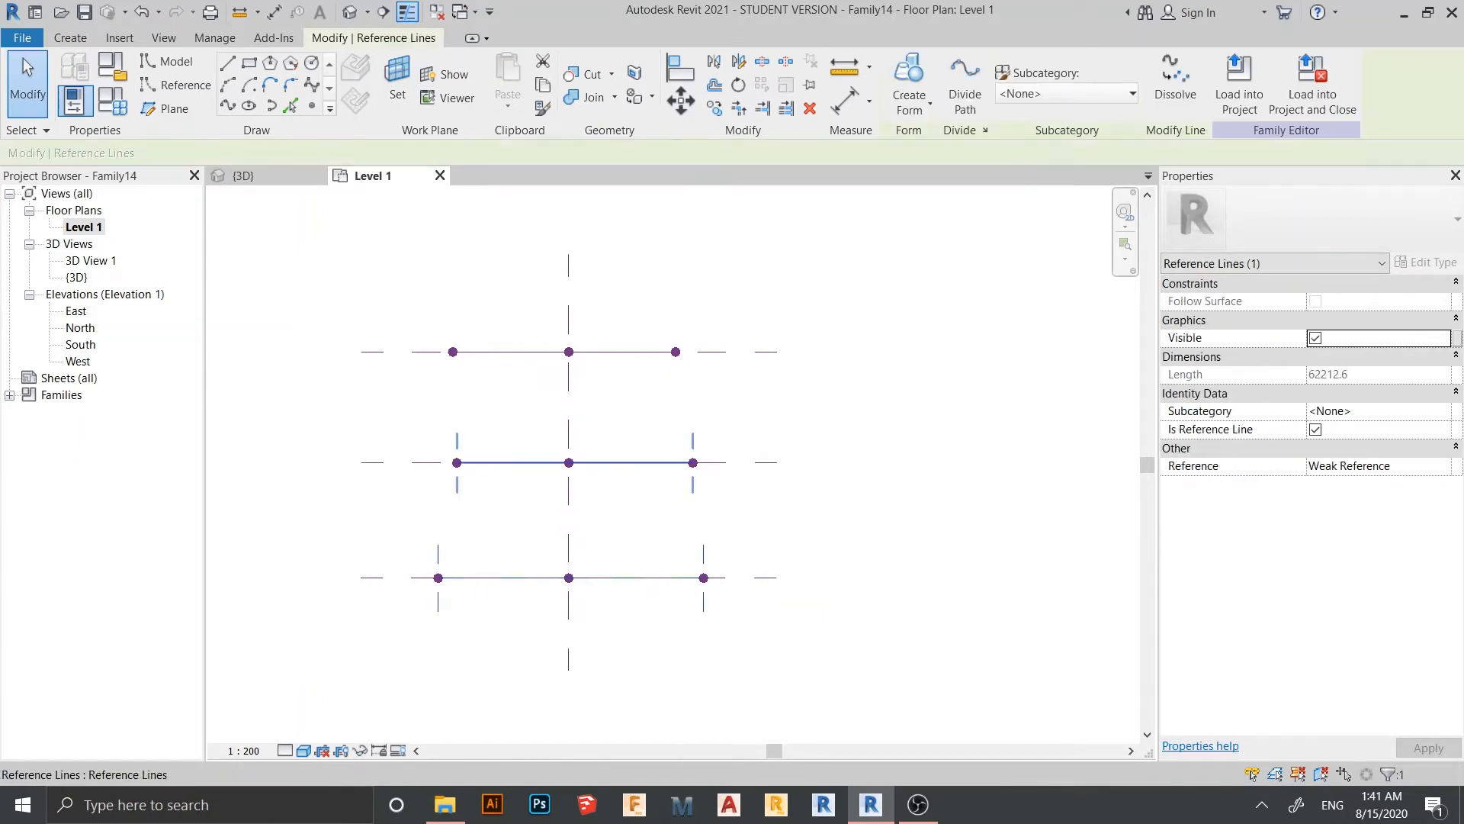
ctrl+click(641, 462)
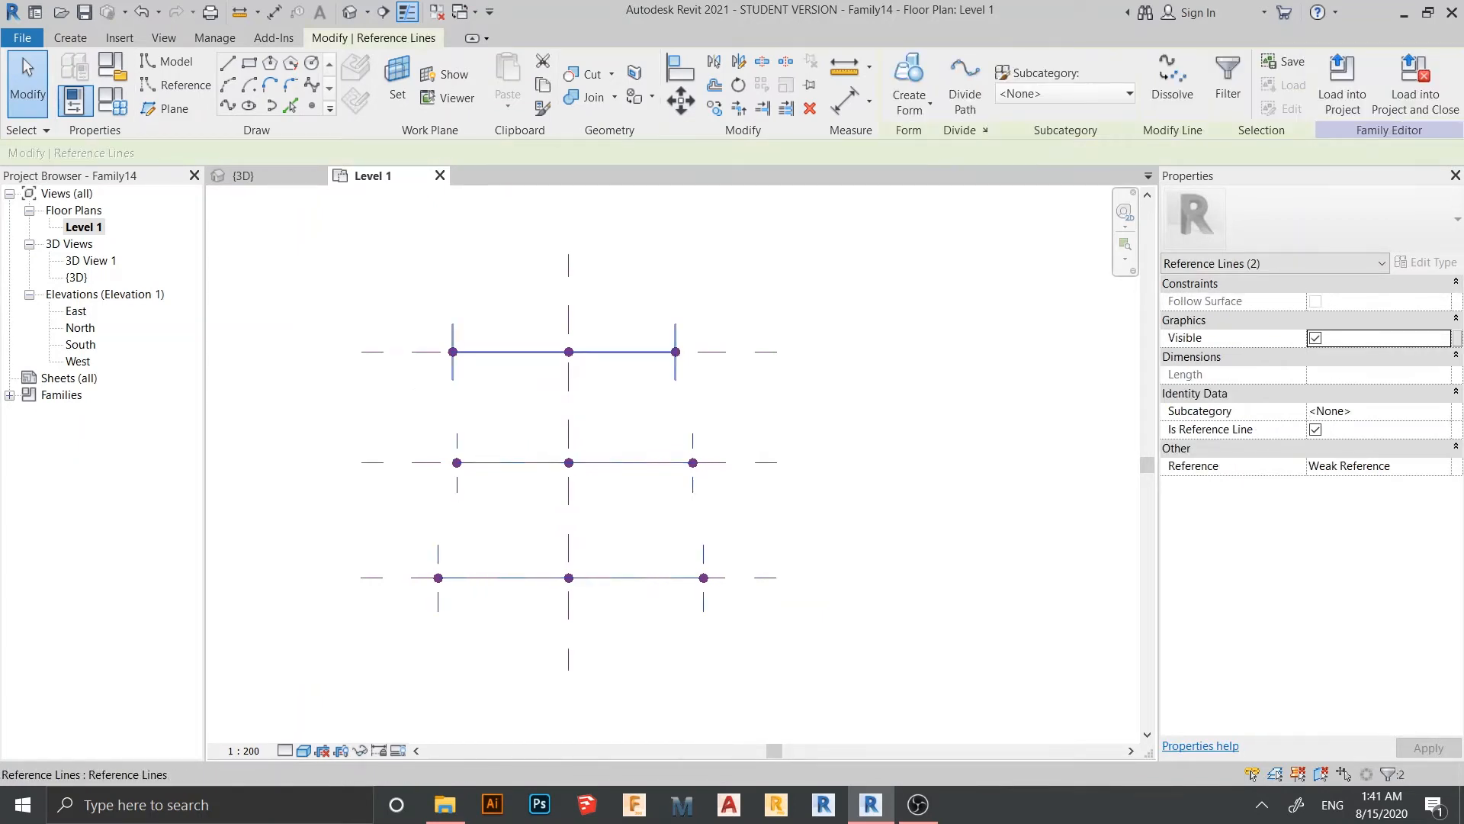
ctrl+click(640, 351)
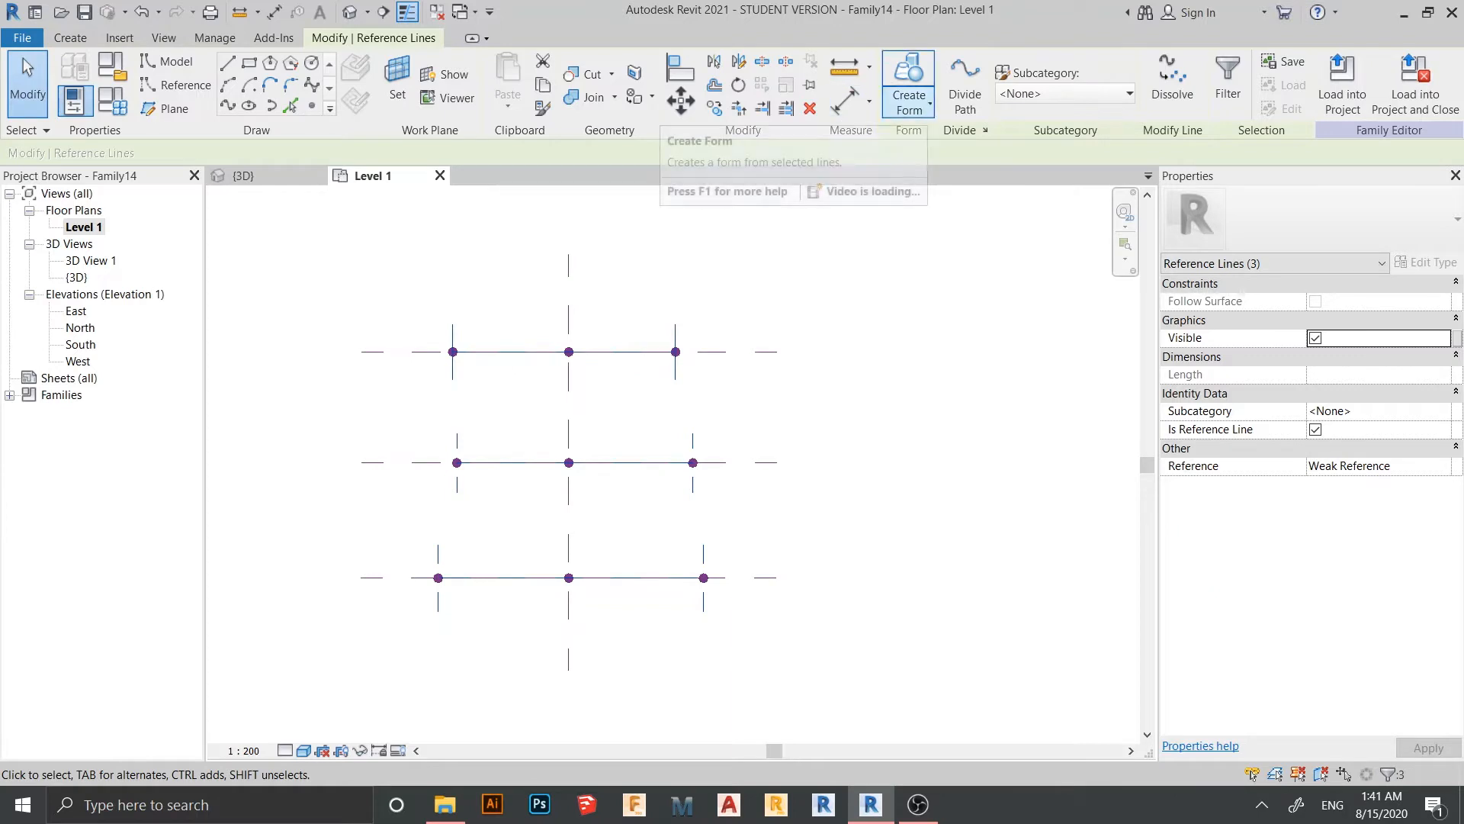
click(909, 98)
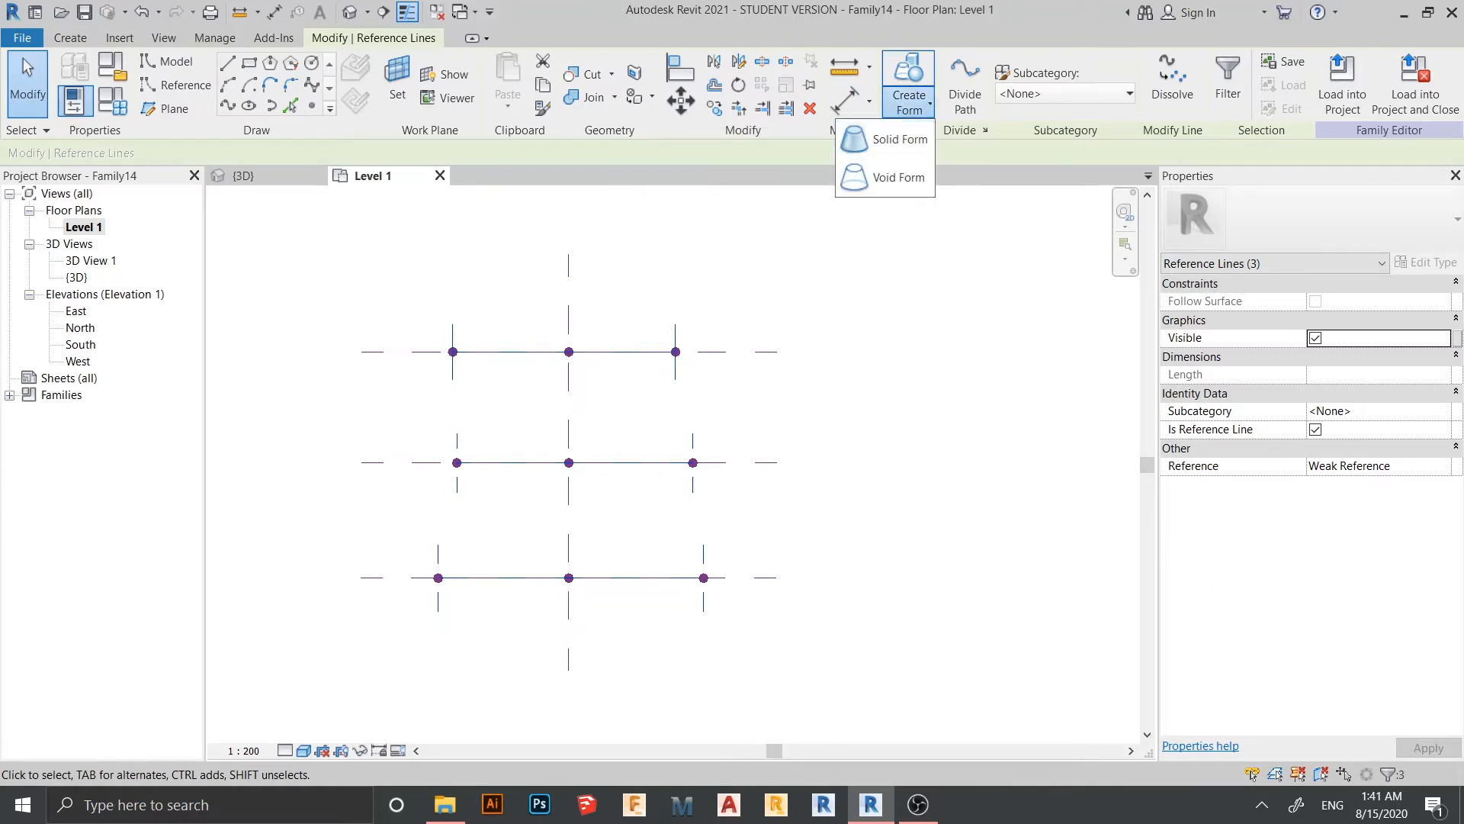
click(892, 139)
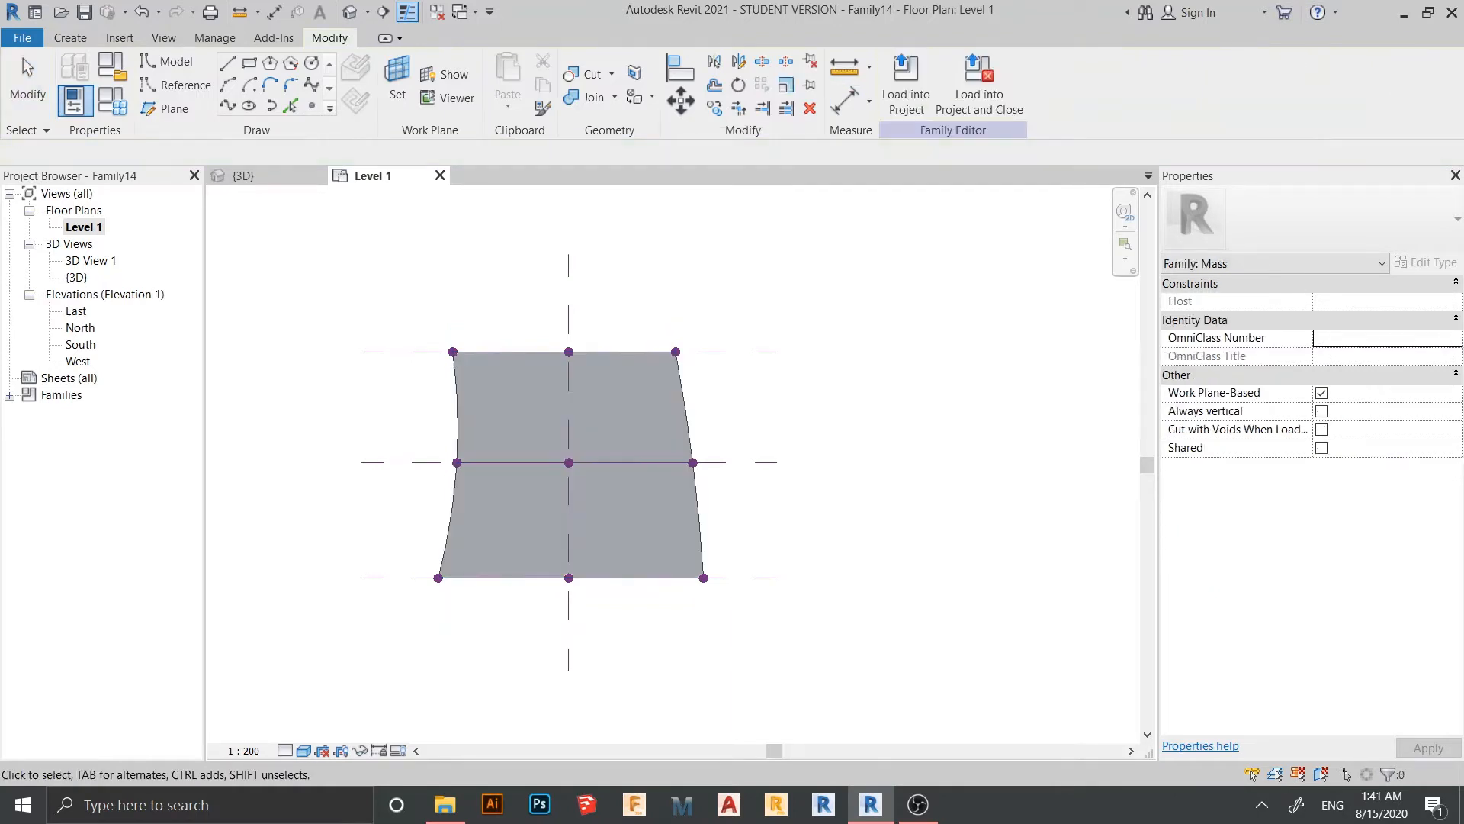
In the 3D view, raise the surface's centre reference point vertically to an offset of about 12600 mm
middle_drag(568, 464, 567, 513)
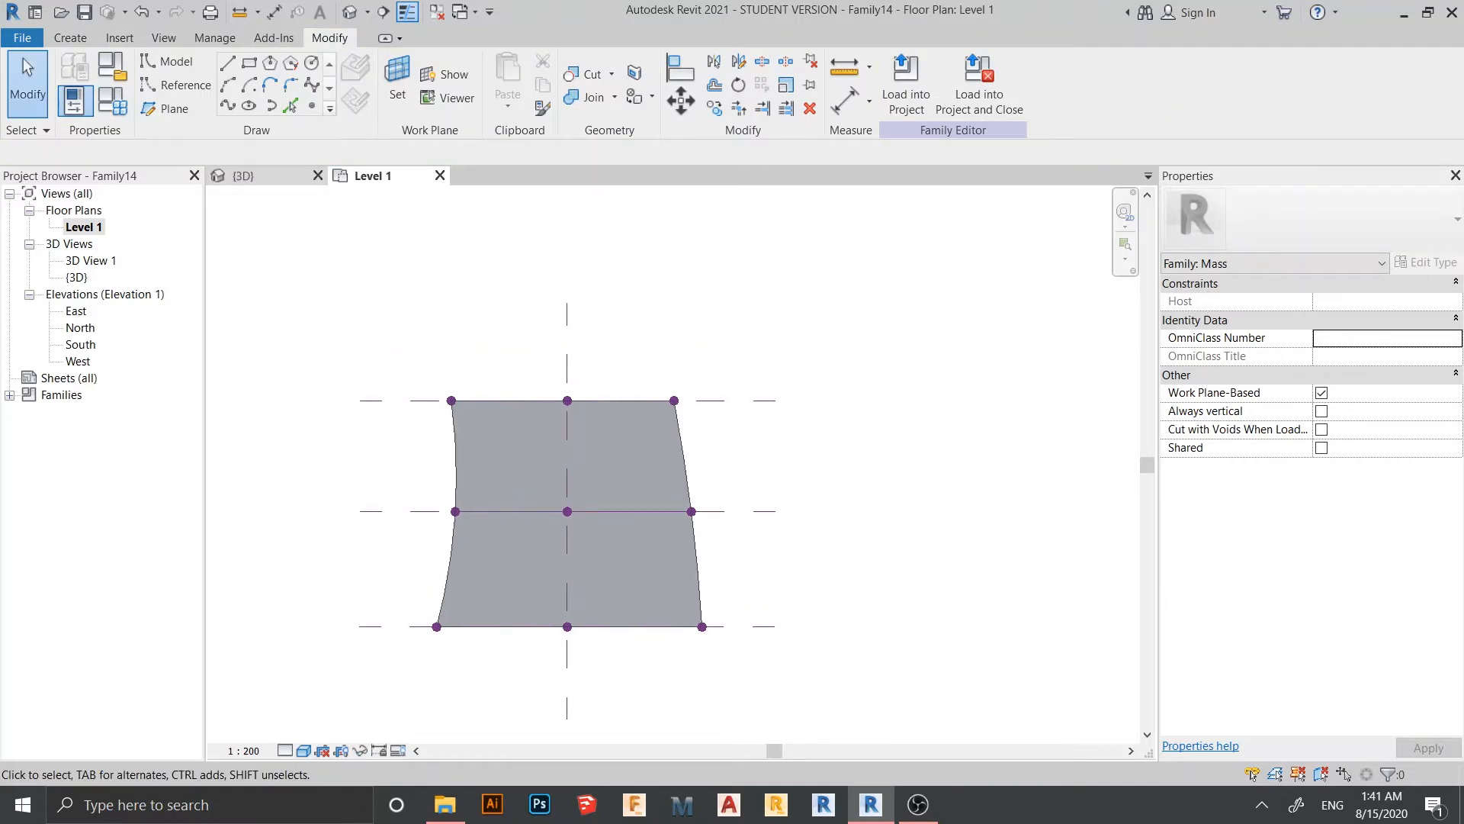
click(243, 175)
scroll(561, 431, down, 2)
shift+middle_drag(594, 458, 657, 498)
scroll(591, 488, up, 2)
scroll(657, 498, up, 3)
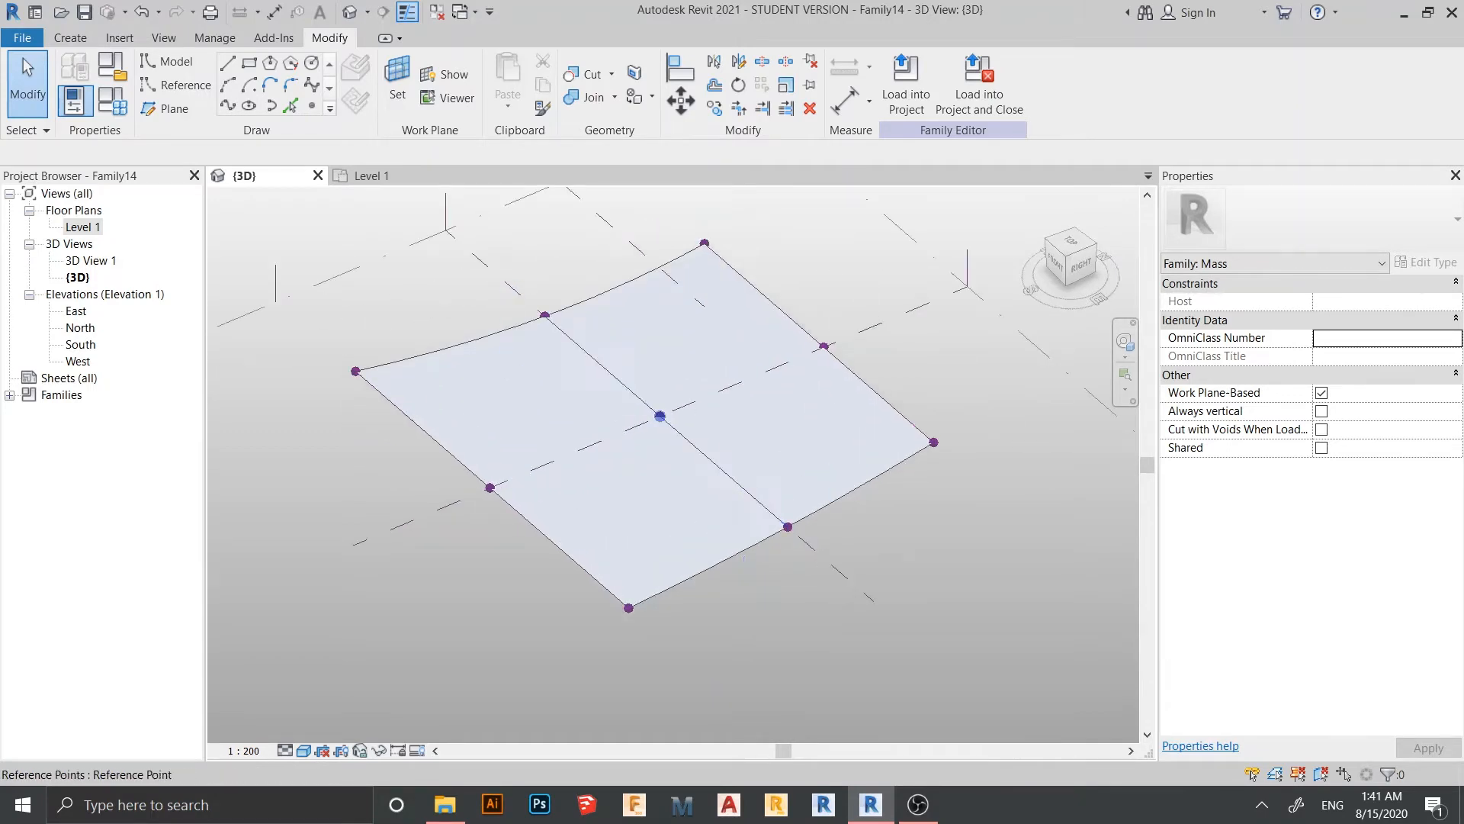
click(659, 416)
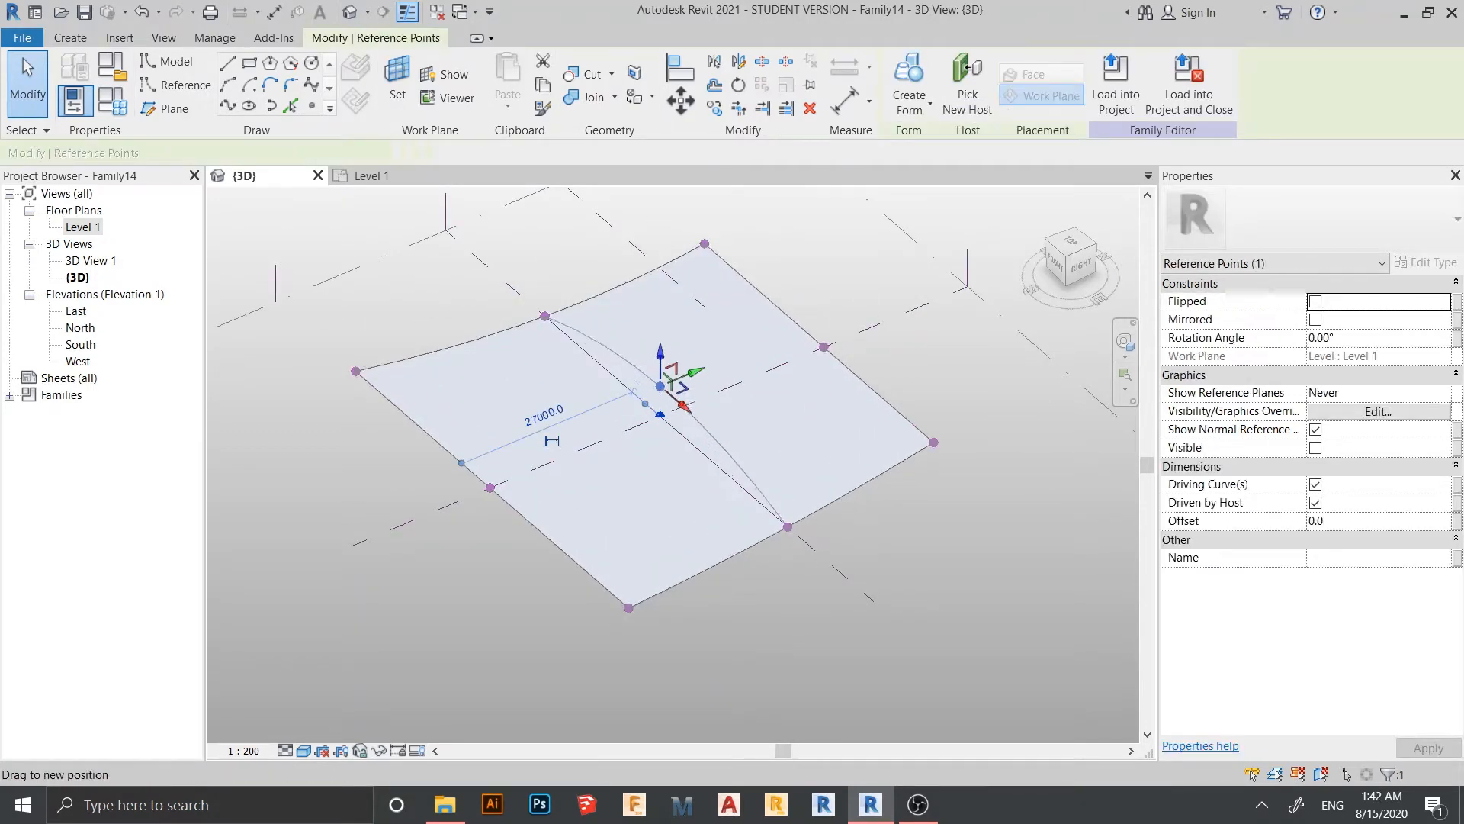
drag(659, 416, 670, 324)
Move the middle reference point of the front spline horizontally outward so that the surface's front edge bows out
mouse_move(671, 323)
shift+middle_down()
mouse_move(657, 355)
mouse_move(690, 314)
shift+middle_up()
middle_drag(564, 427, 591, 434)
scroll(572, 446, up, 2)
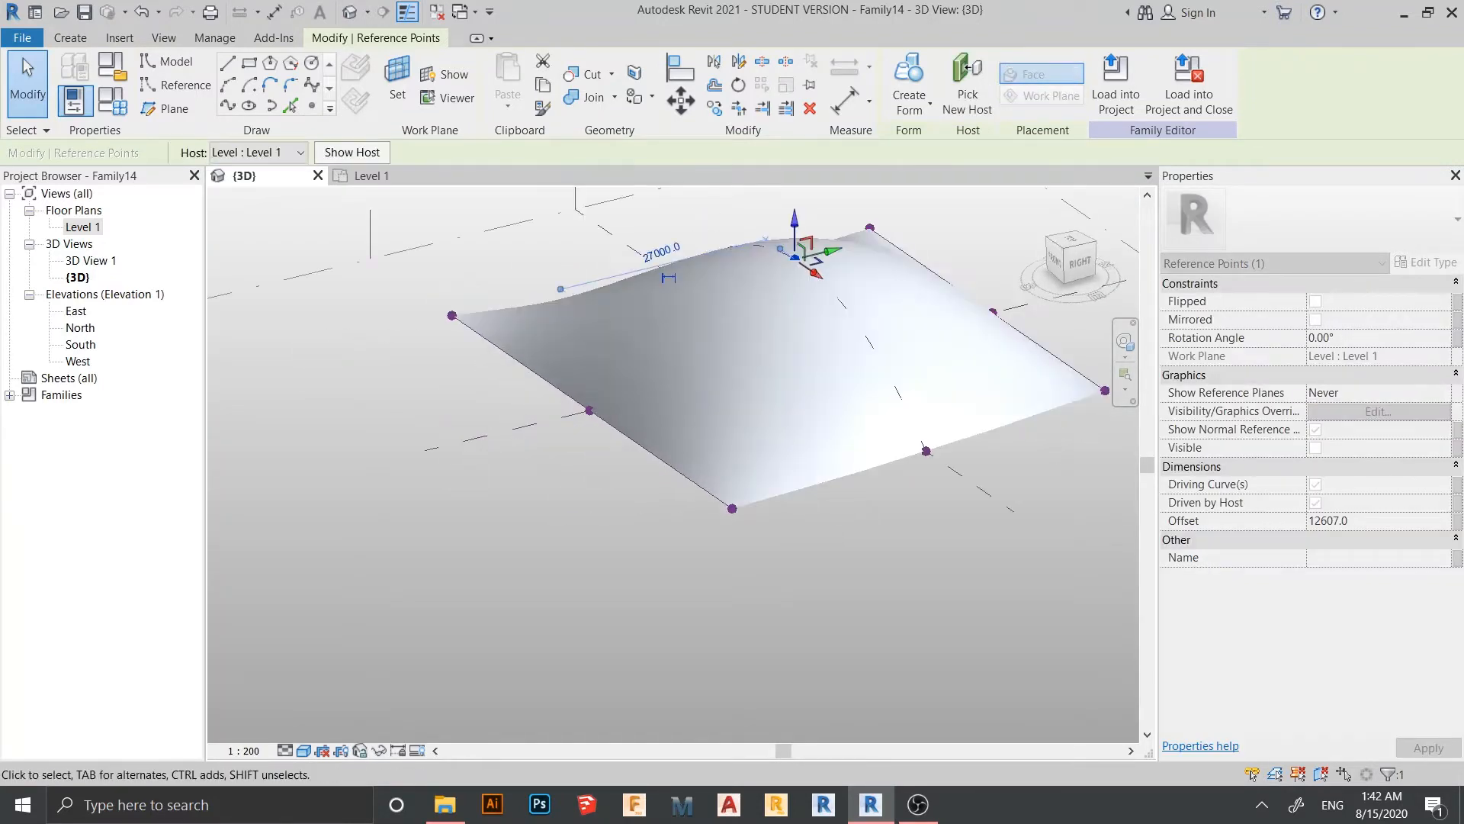
click(589, 410)
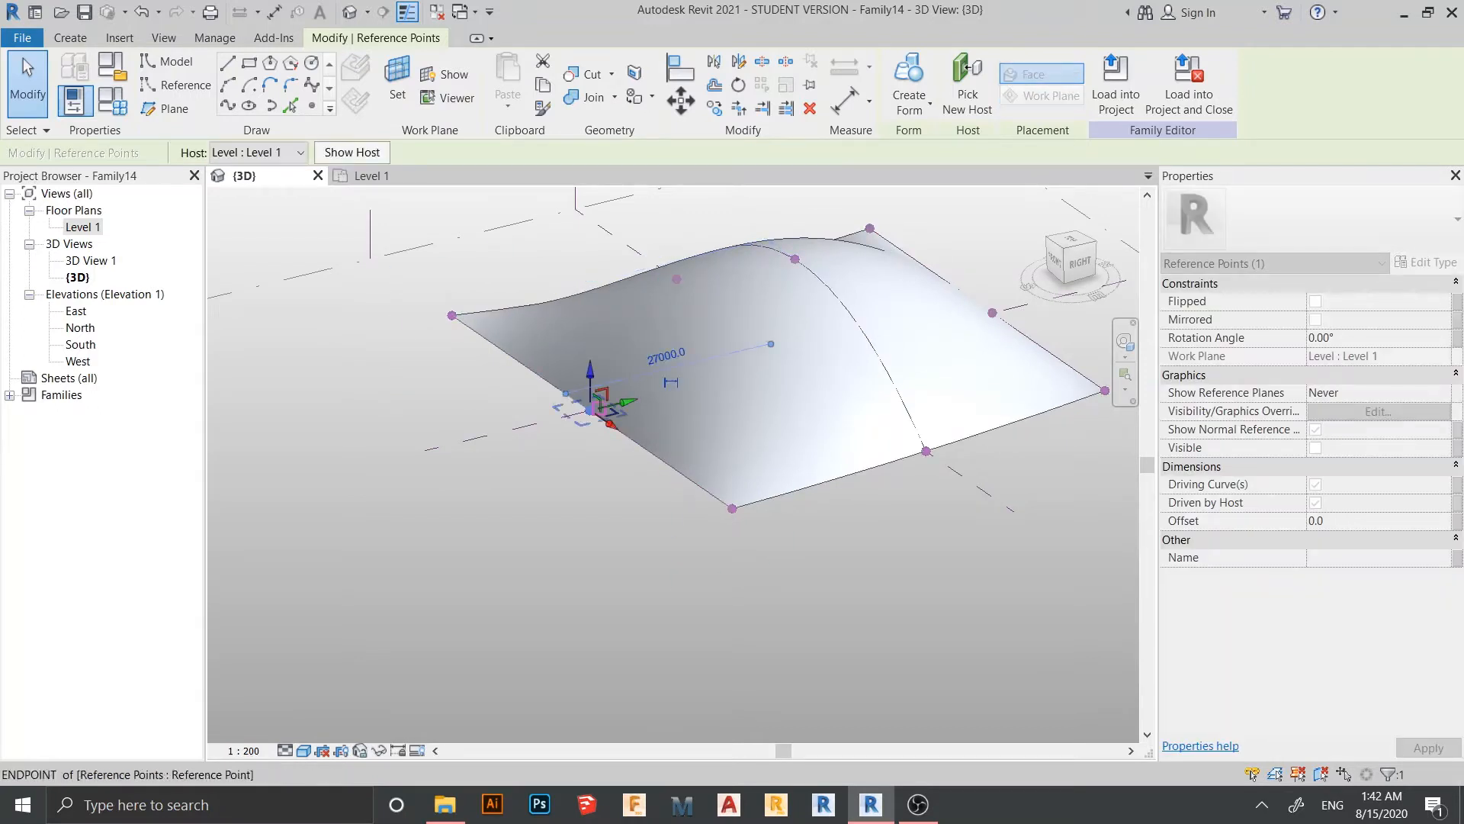
drag(589, 410, 565, 408)
key(Escape)
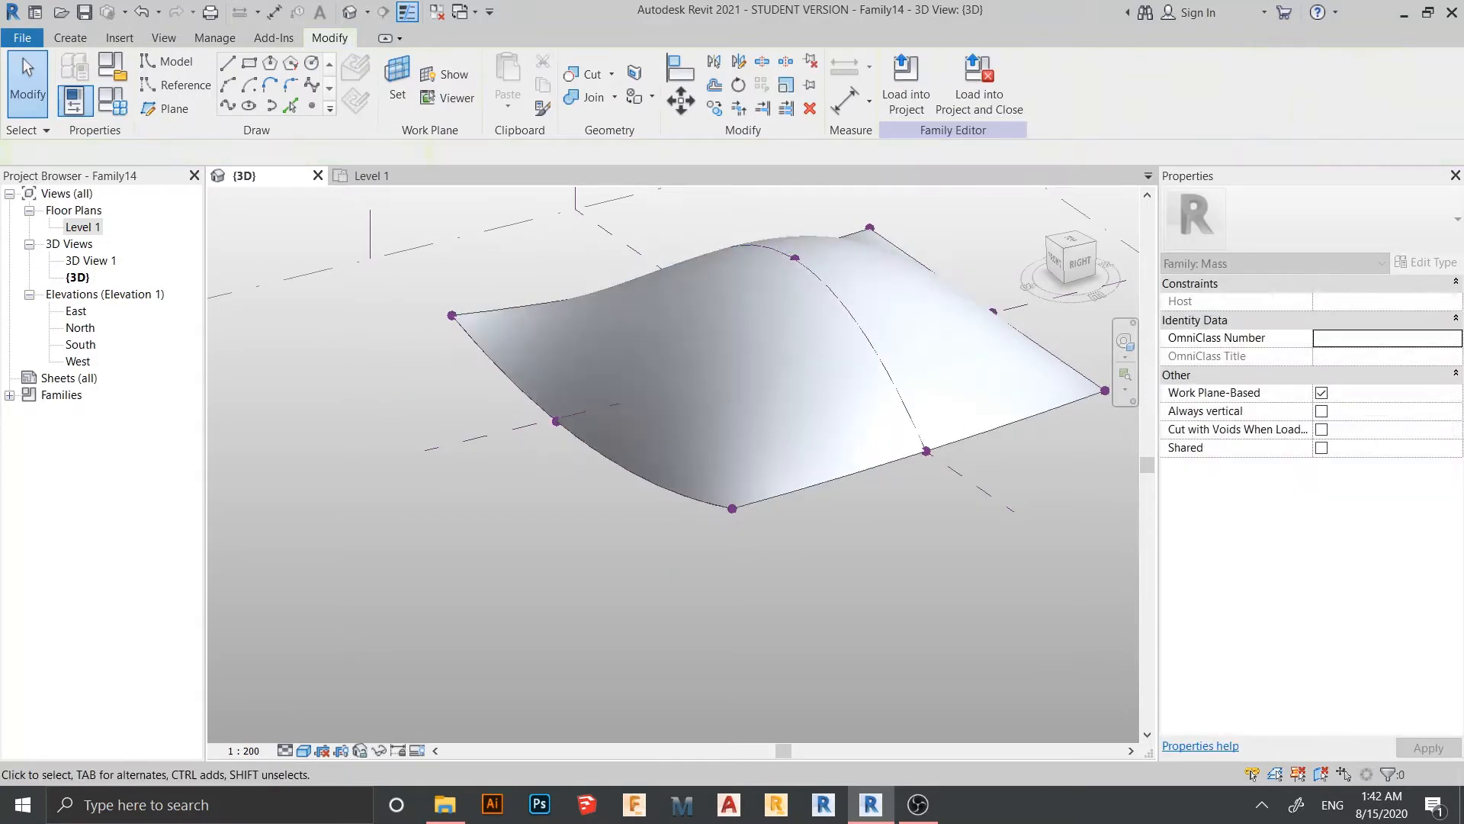
shift+middle_drag(564, 411, 480, 486)
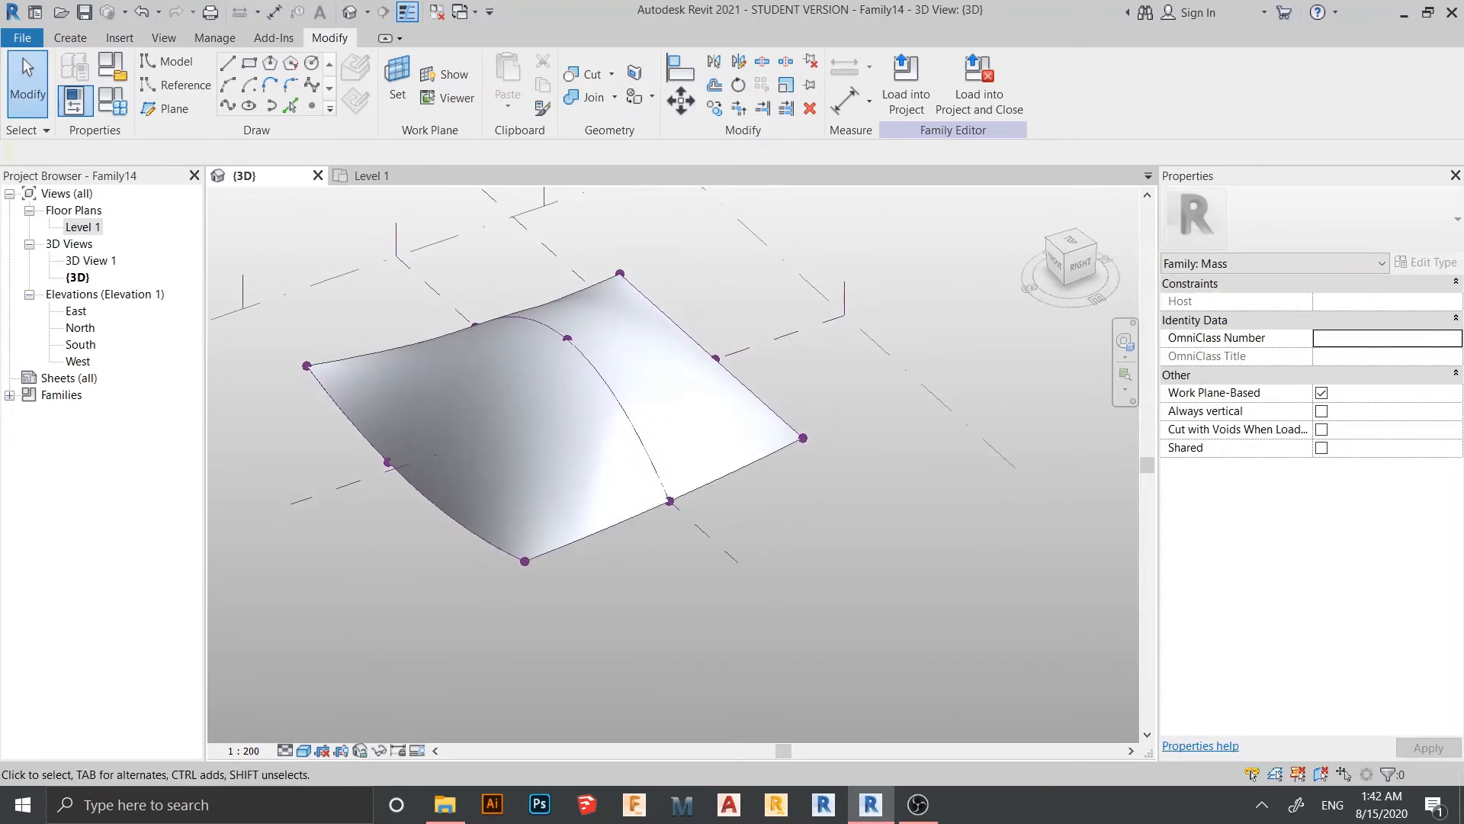
Close the Level 1 floor plan and create a new family from the English template Metric Generic Model Pattern Based.rft
click(440, 176)
shift+middle_drag(534, 458, 589, 423)
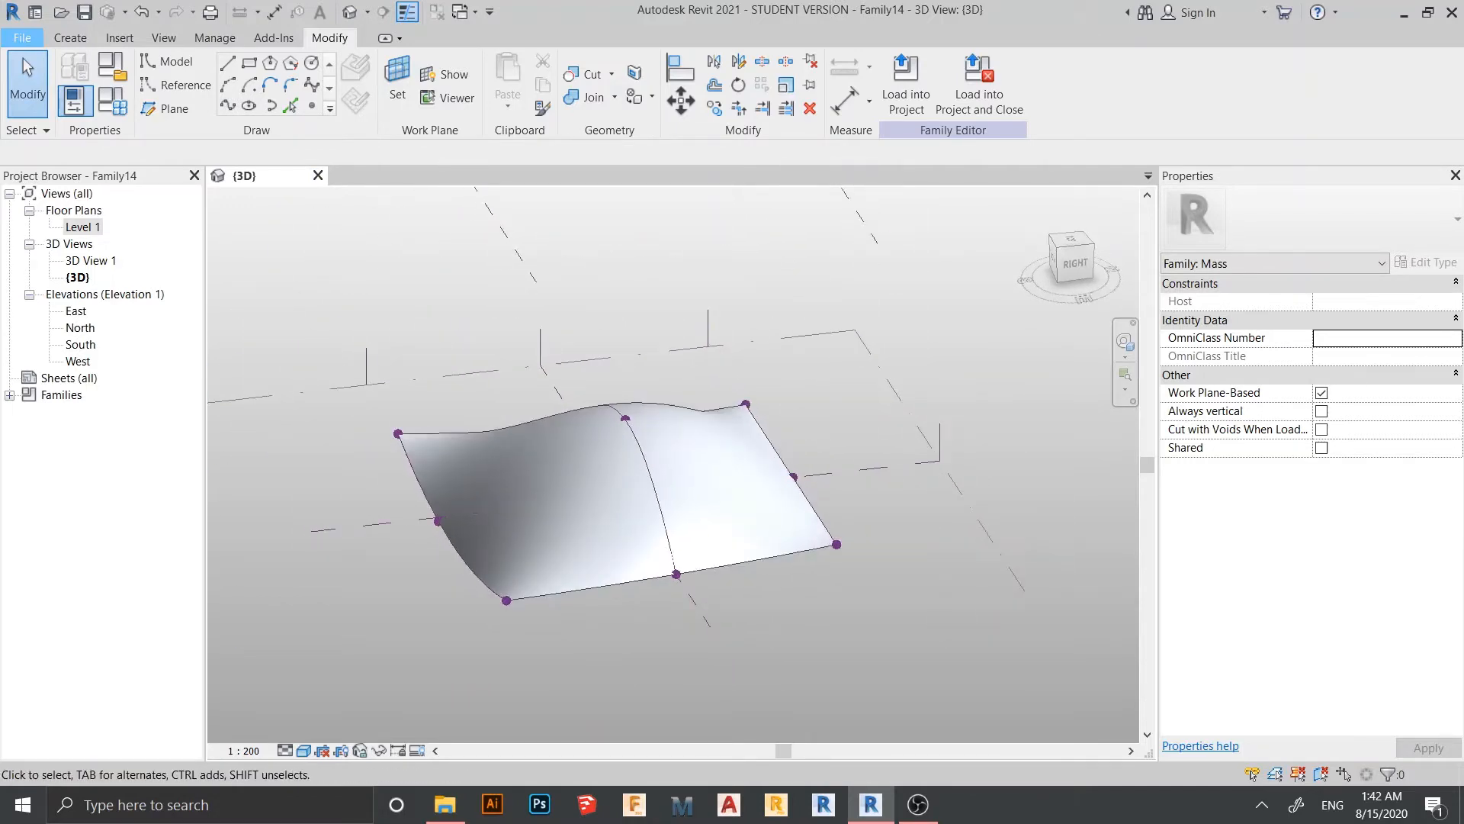
click(22, 37)
mouse_move(61, 113)
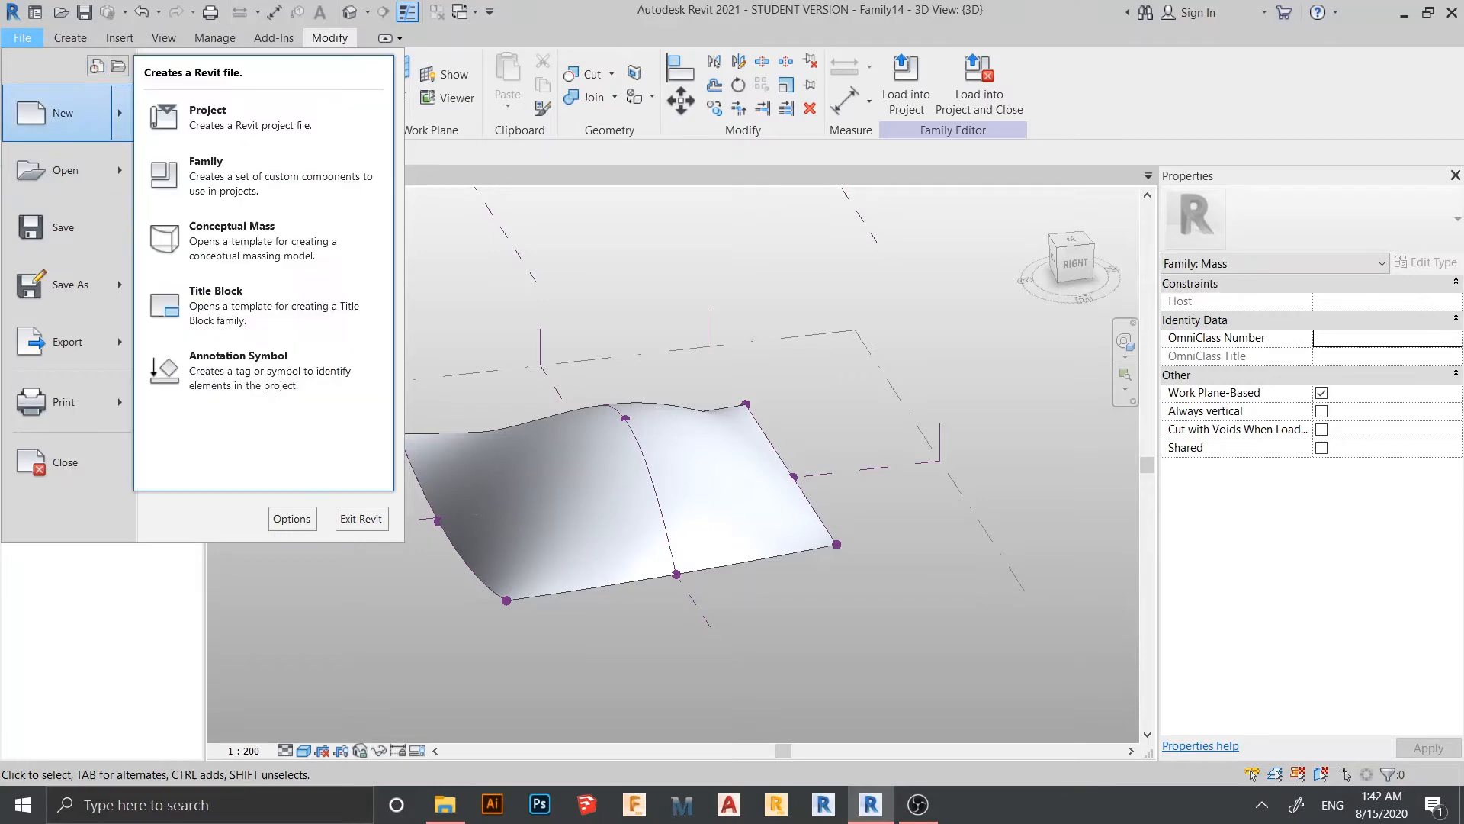
click(206, 172)
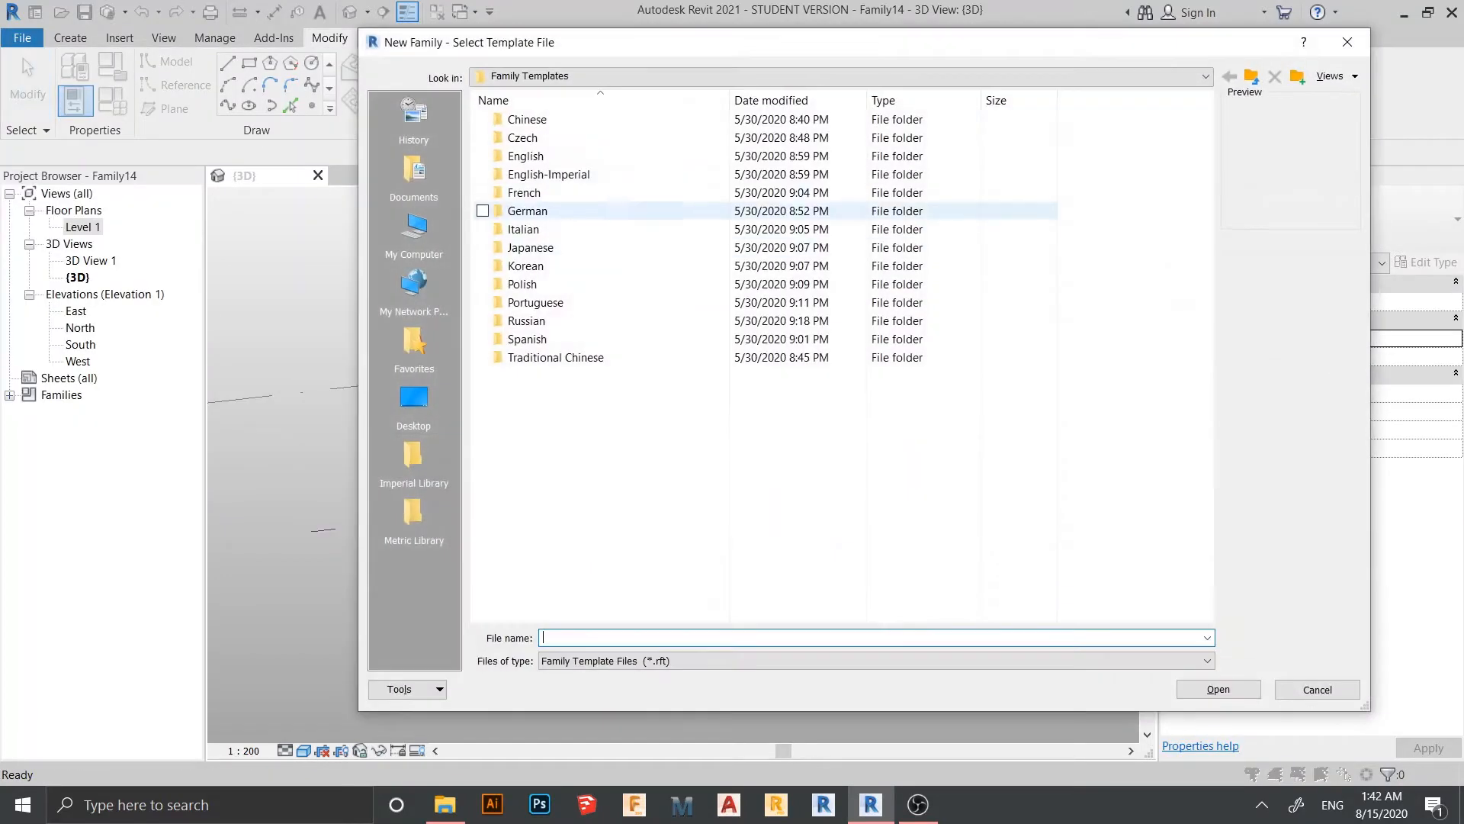
double_click(526, 156)
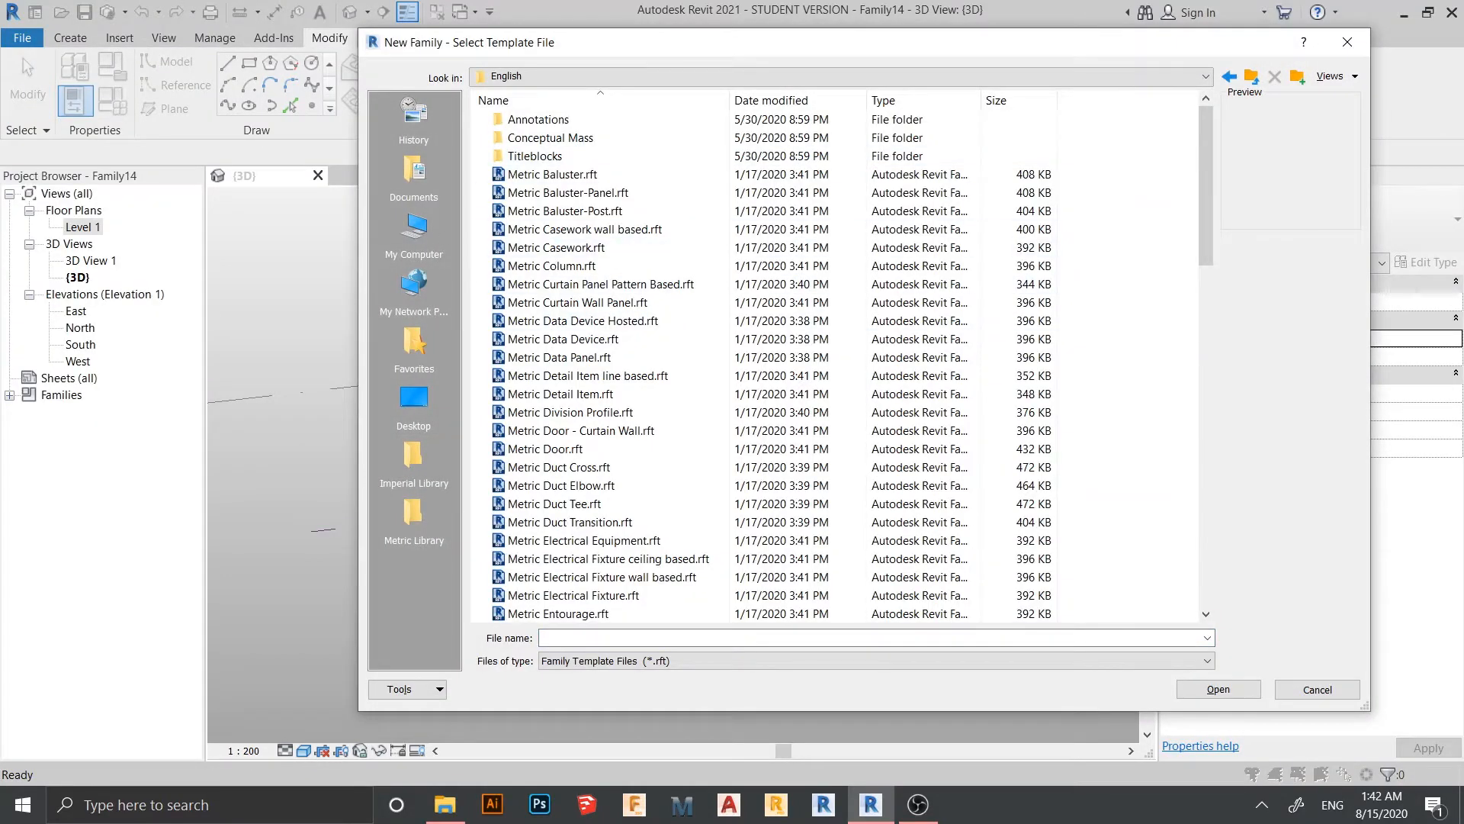
scroll(835, 358, down, 8)
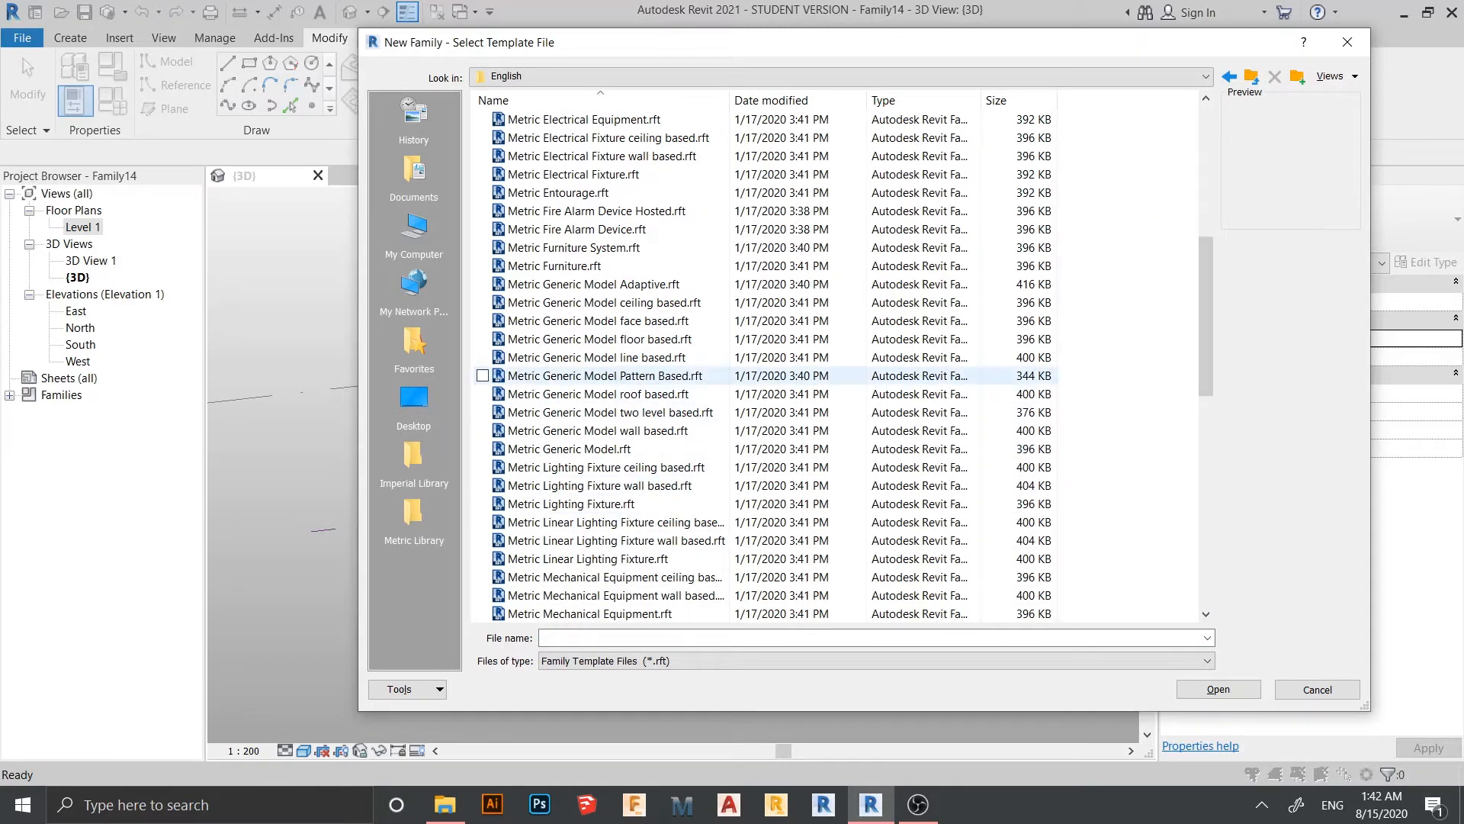
click(602, 375)
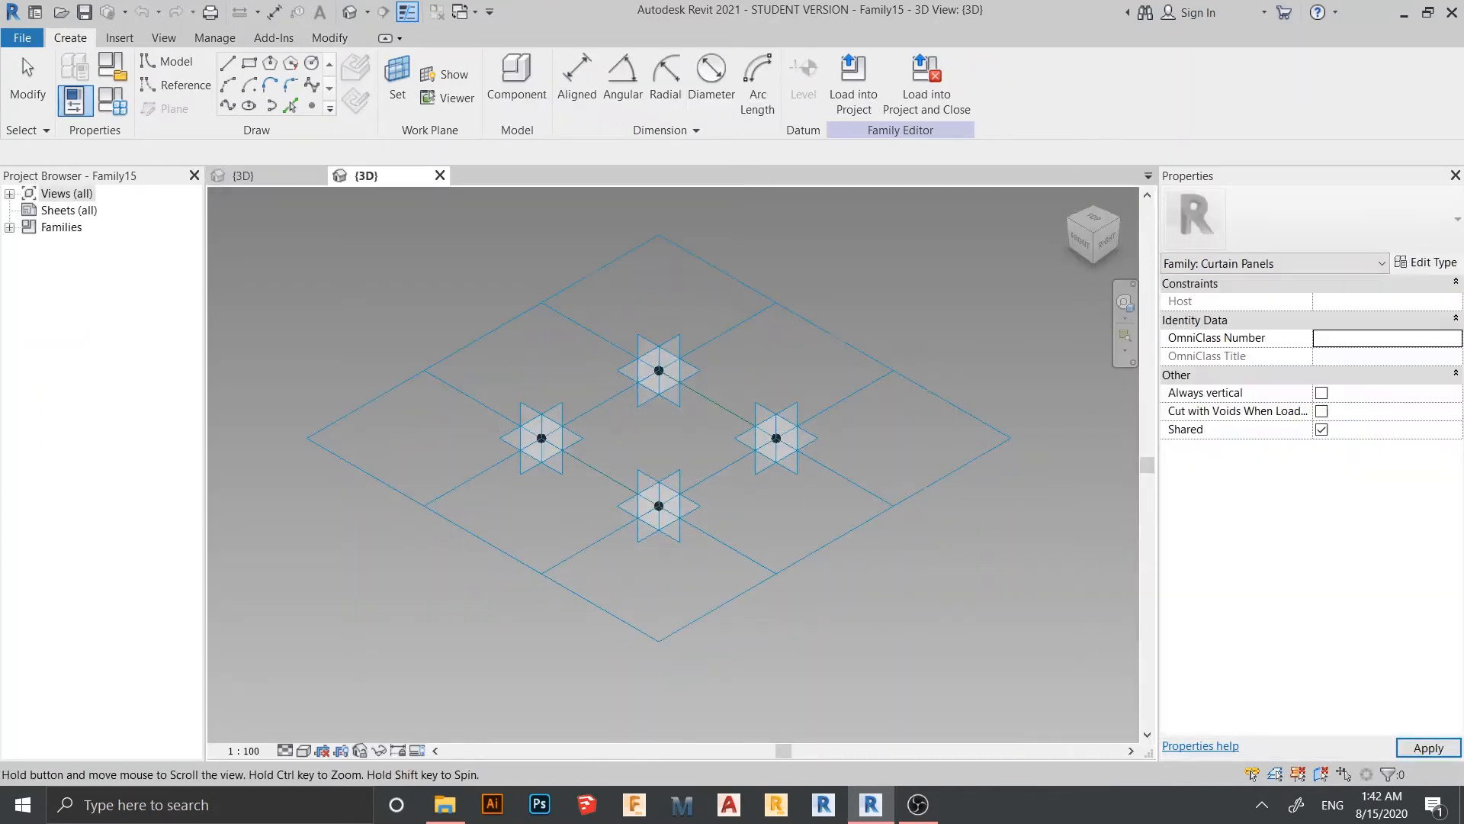
Set the tile pattern grid's horizontal and vertical spacing to 4000 mm
mouse_move(660, 438)
middle_down()
mouse_move(673, 465)
mouse_move(673, 451)
middle_up()
scroll(652, 393, up, 3)
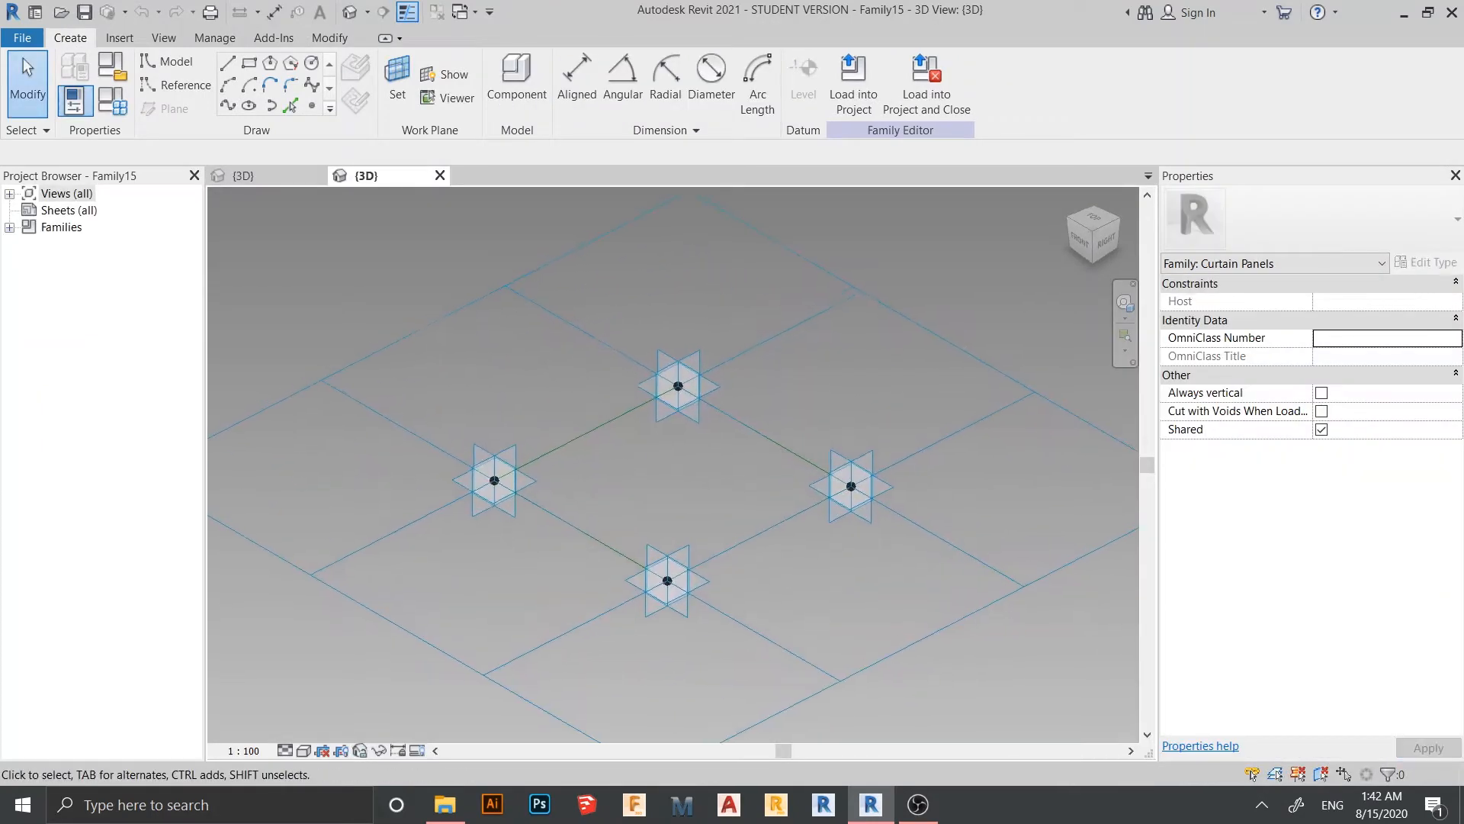
scroll(685, 450, down, 2)
middle_drag(821, 616, 766, 573)
scroll(767, 574, down, 2)
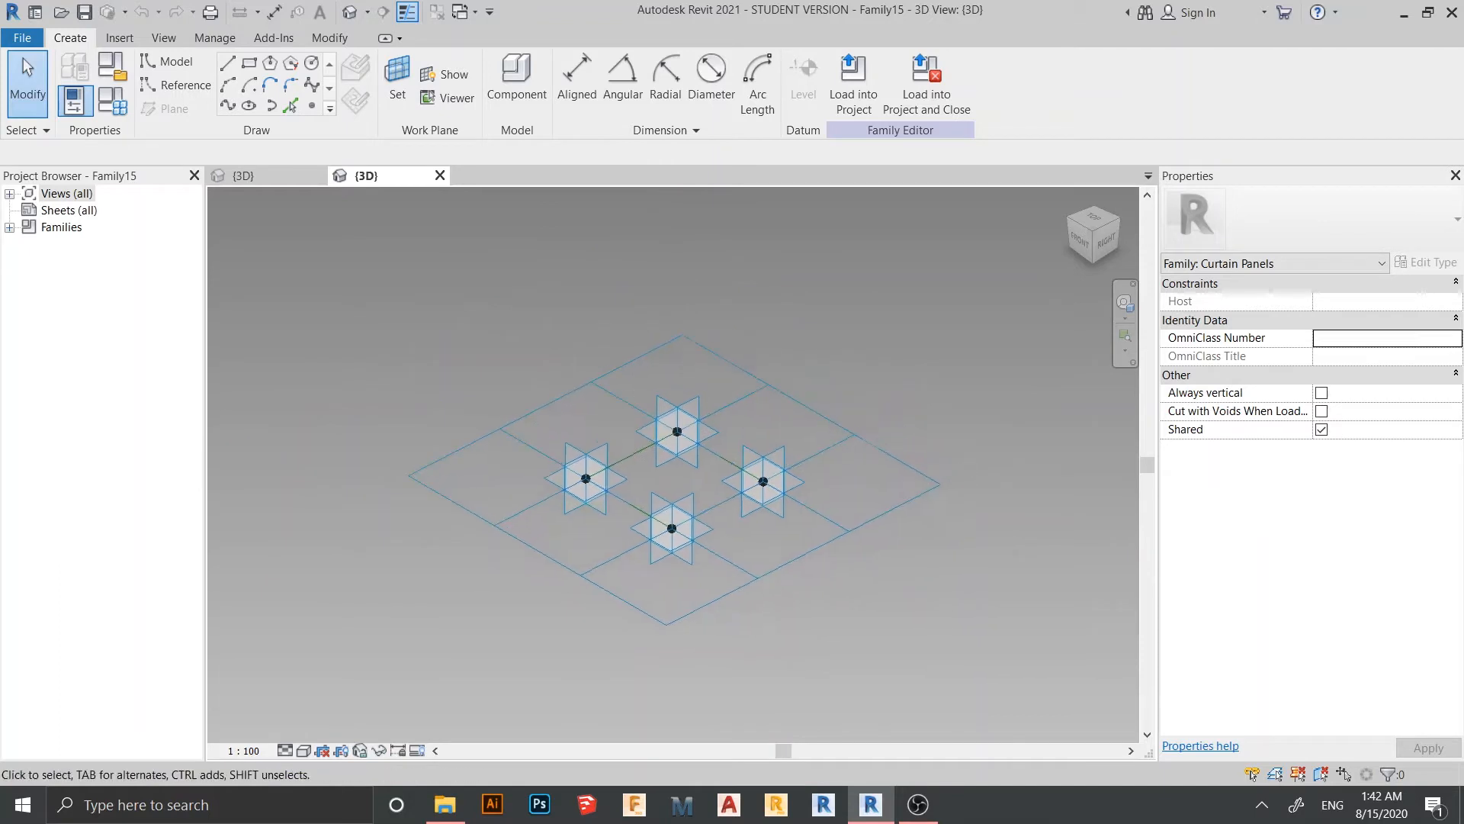
click(766, 573)
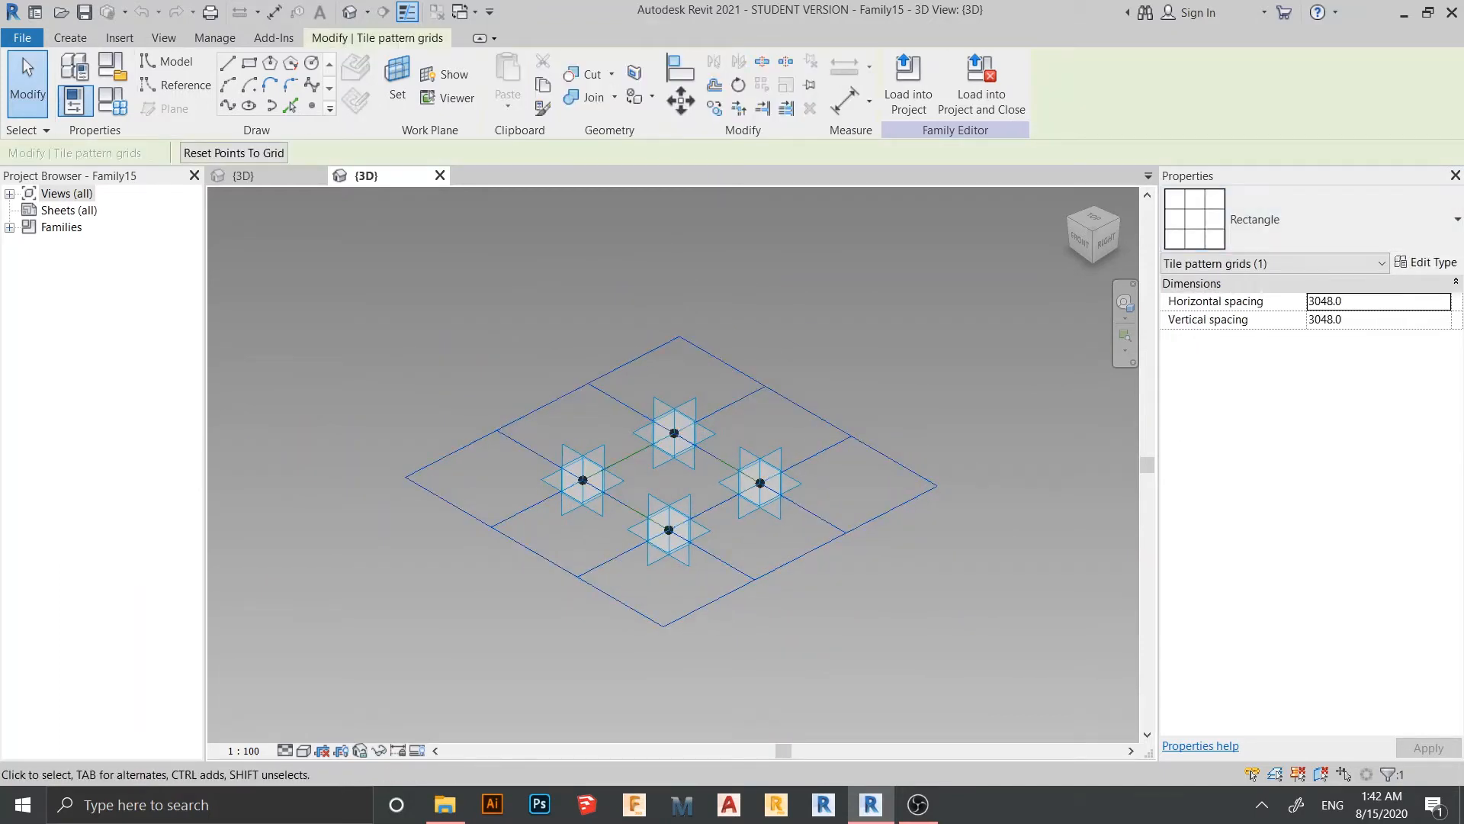
click(1365, 301)
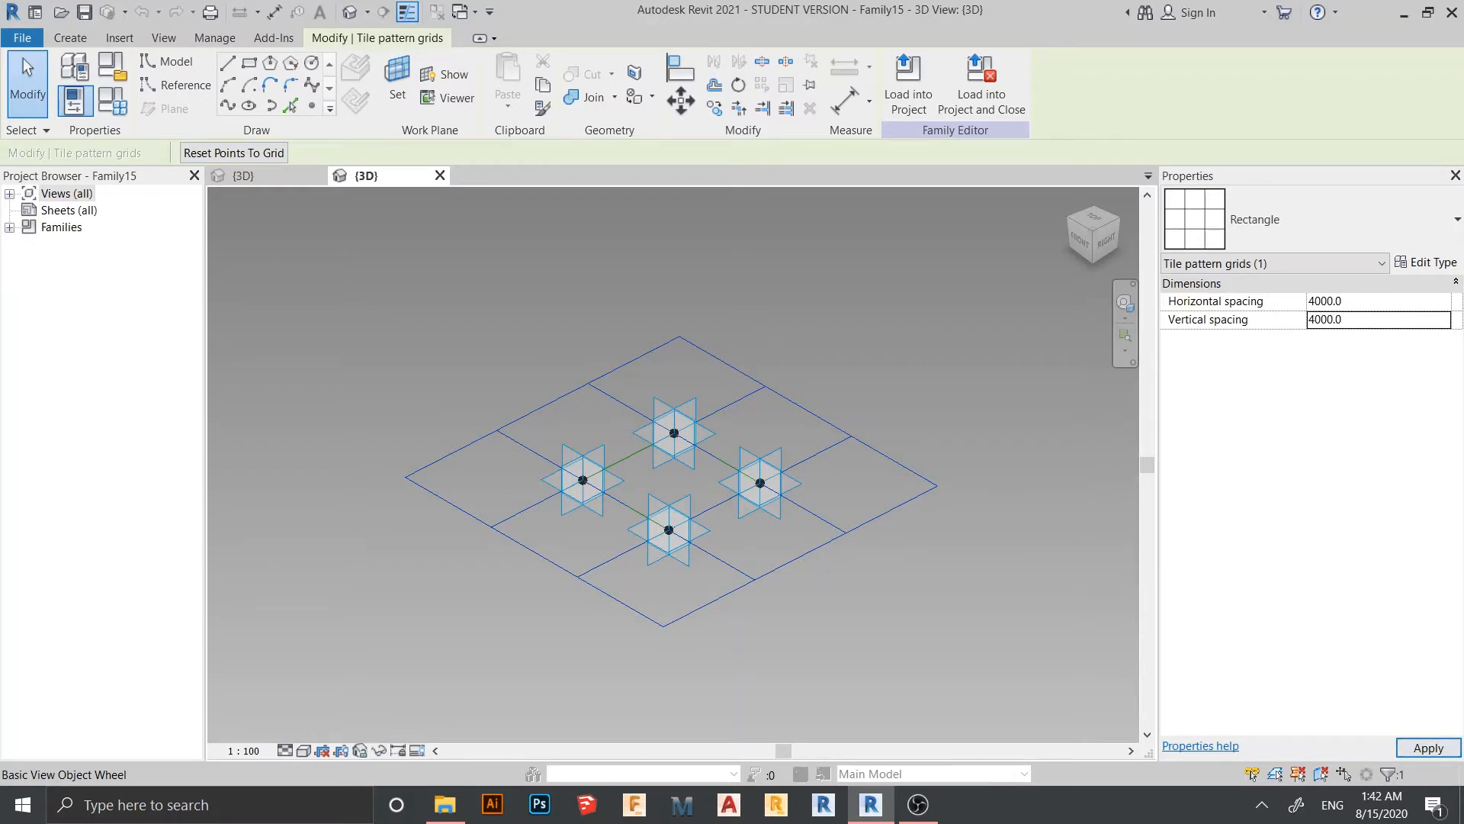
click(1427, 747)
Set the horizontal plane of placement point 1 as the work plane and place a reference point on that adaptive point
shift+middle_drag(758, 421, 686, 425)
middle_drag(686, 425, 686, 488)
middle_drag(625, 534, 621, 459)
shift+middle_drag(621, 459, 653, 458)
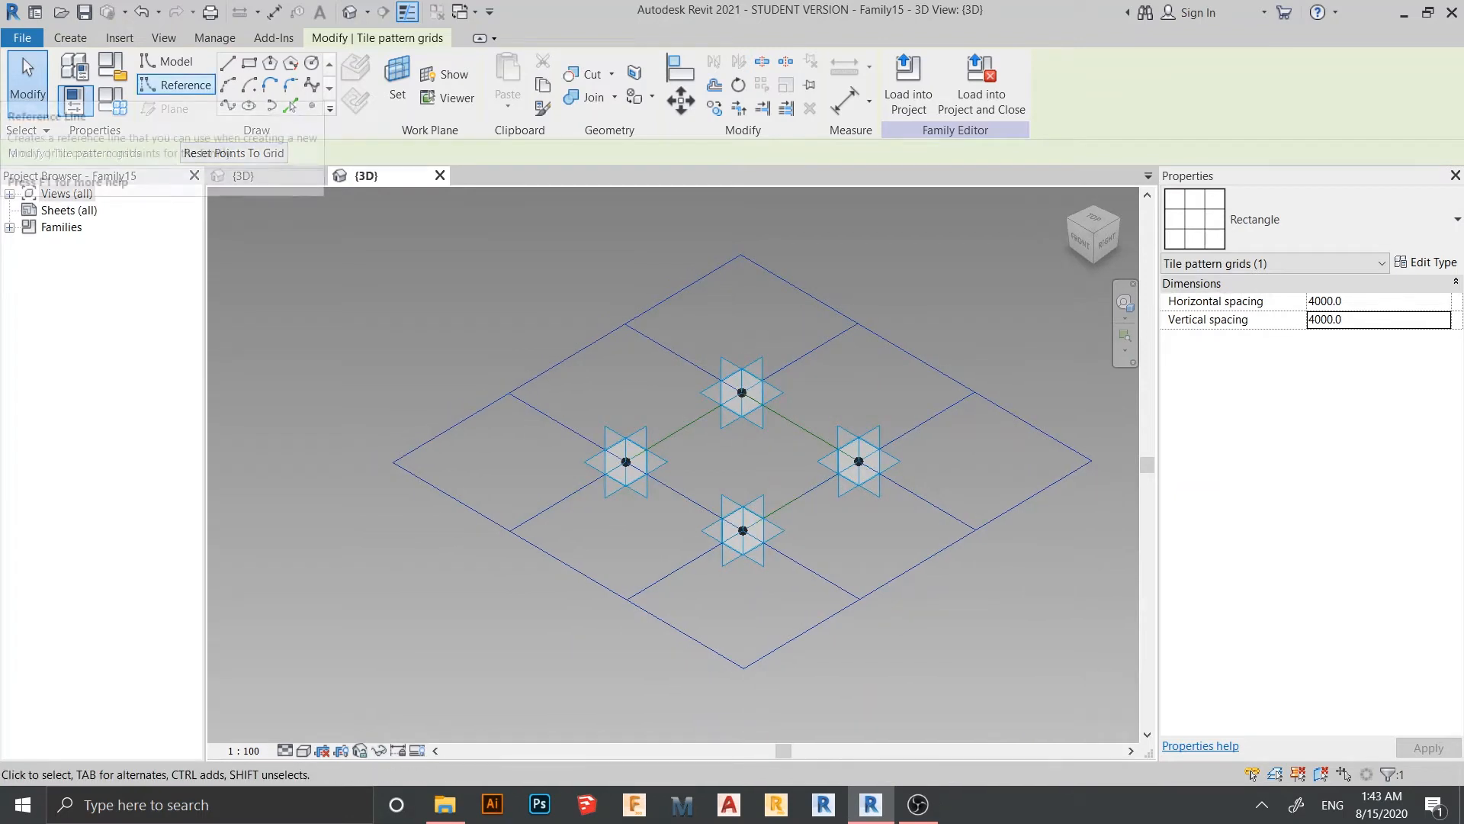
click(175, 84)
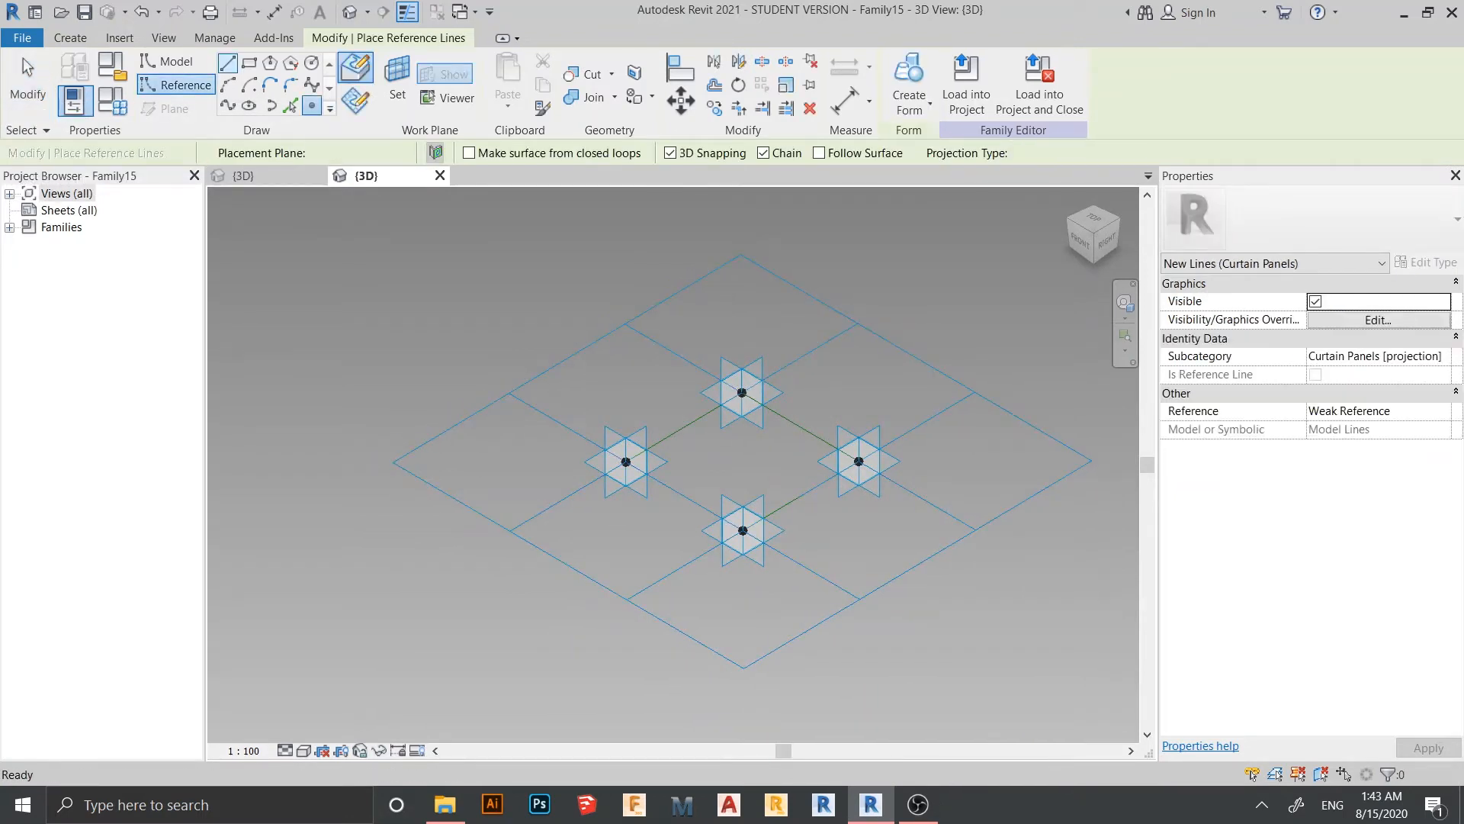
click(311, 105)
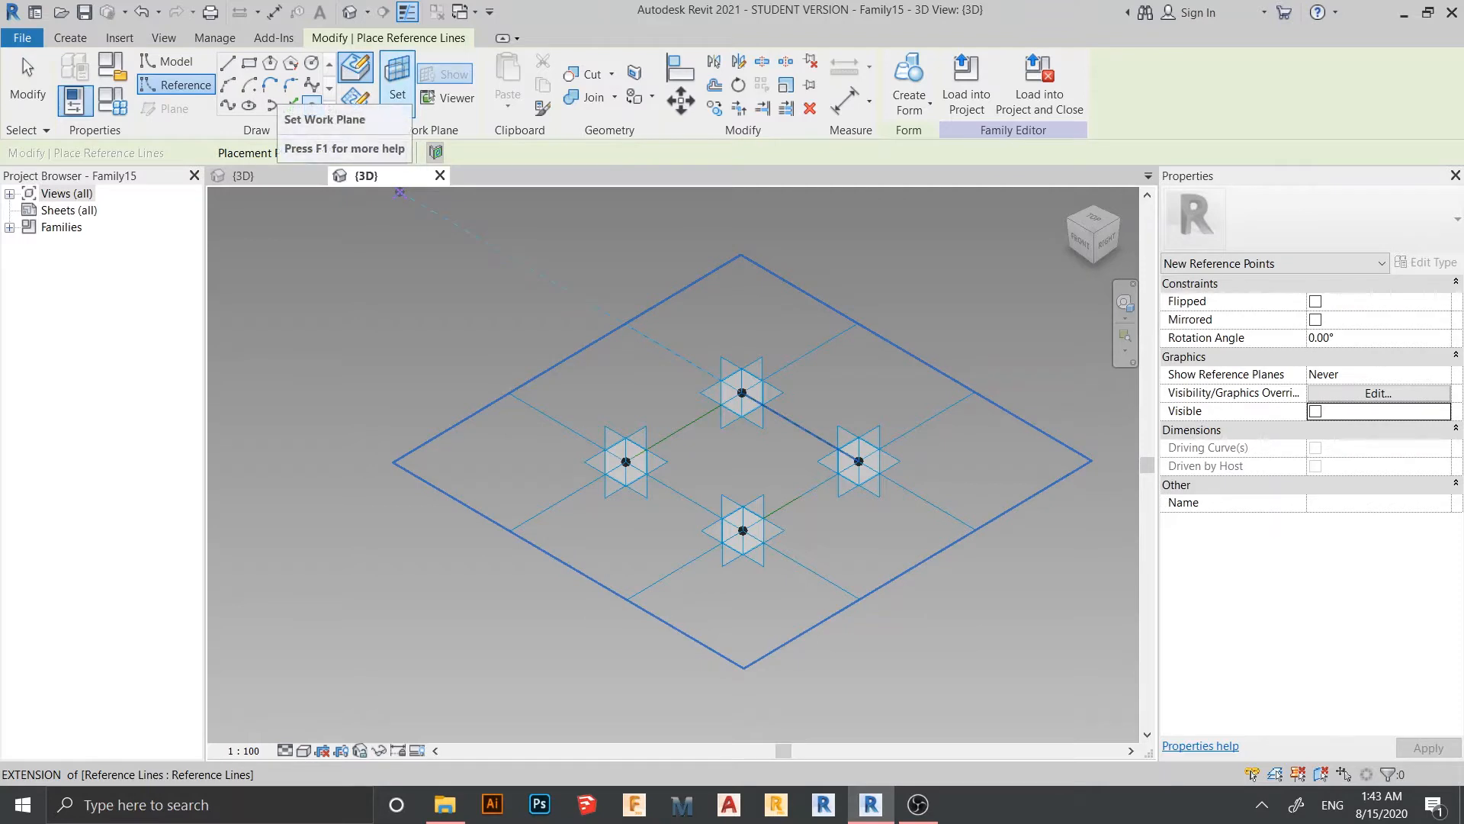
click(398, 76)
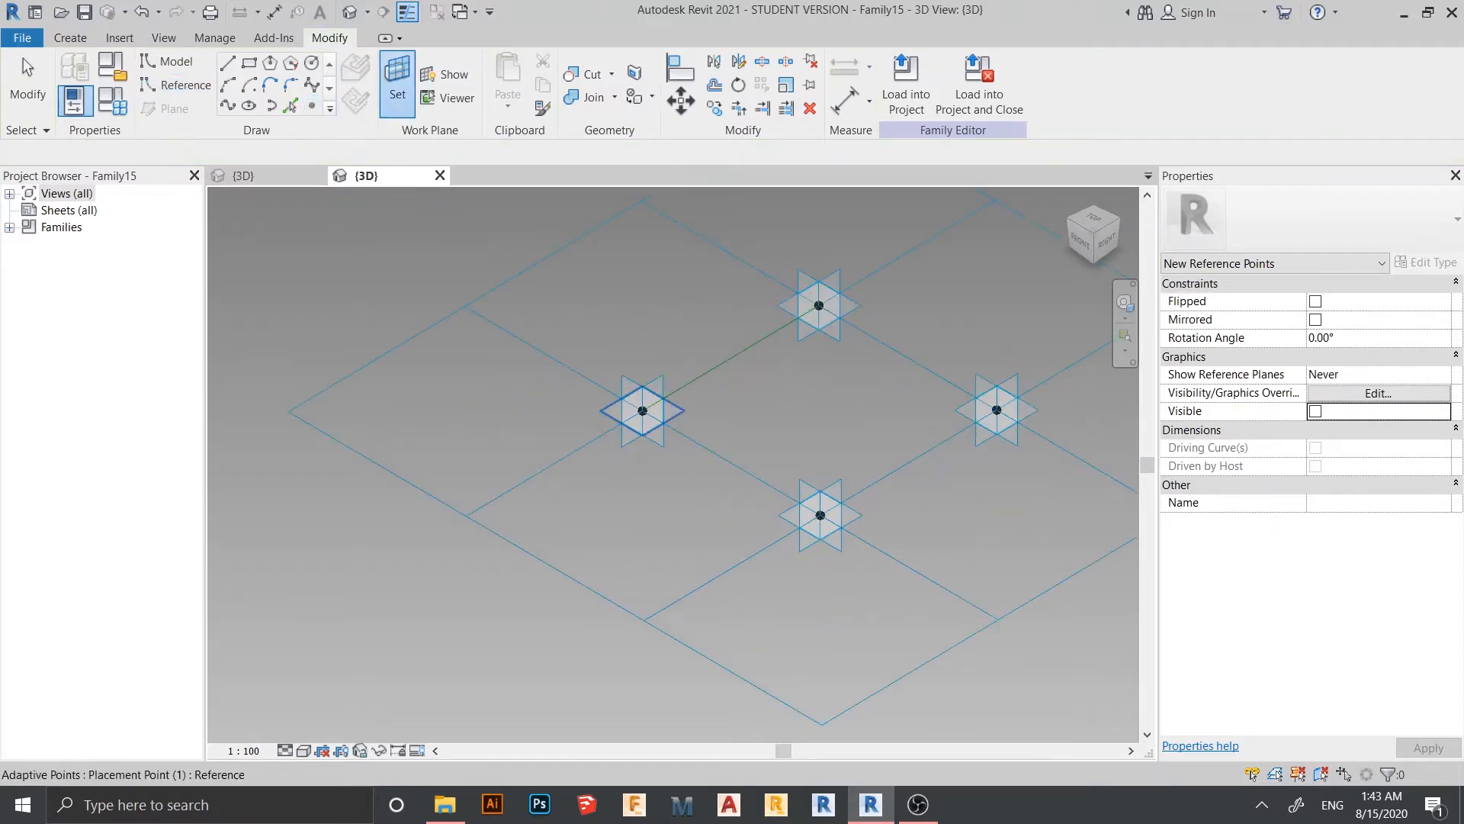
click(643, 411)
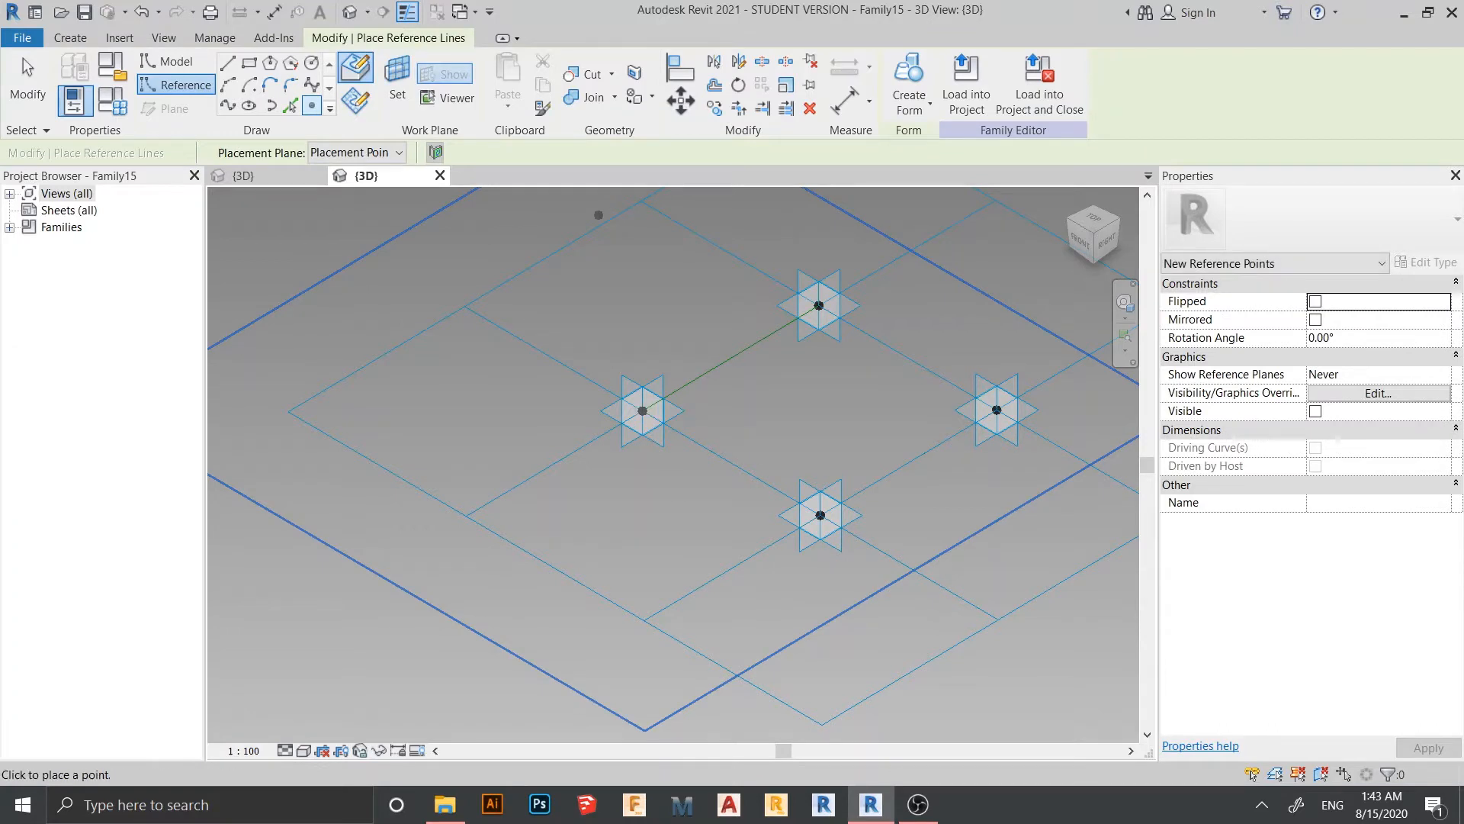
Host a new reference point on placement point 4, using that point's horizontal plane as the work plane
key(Escape)
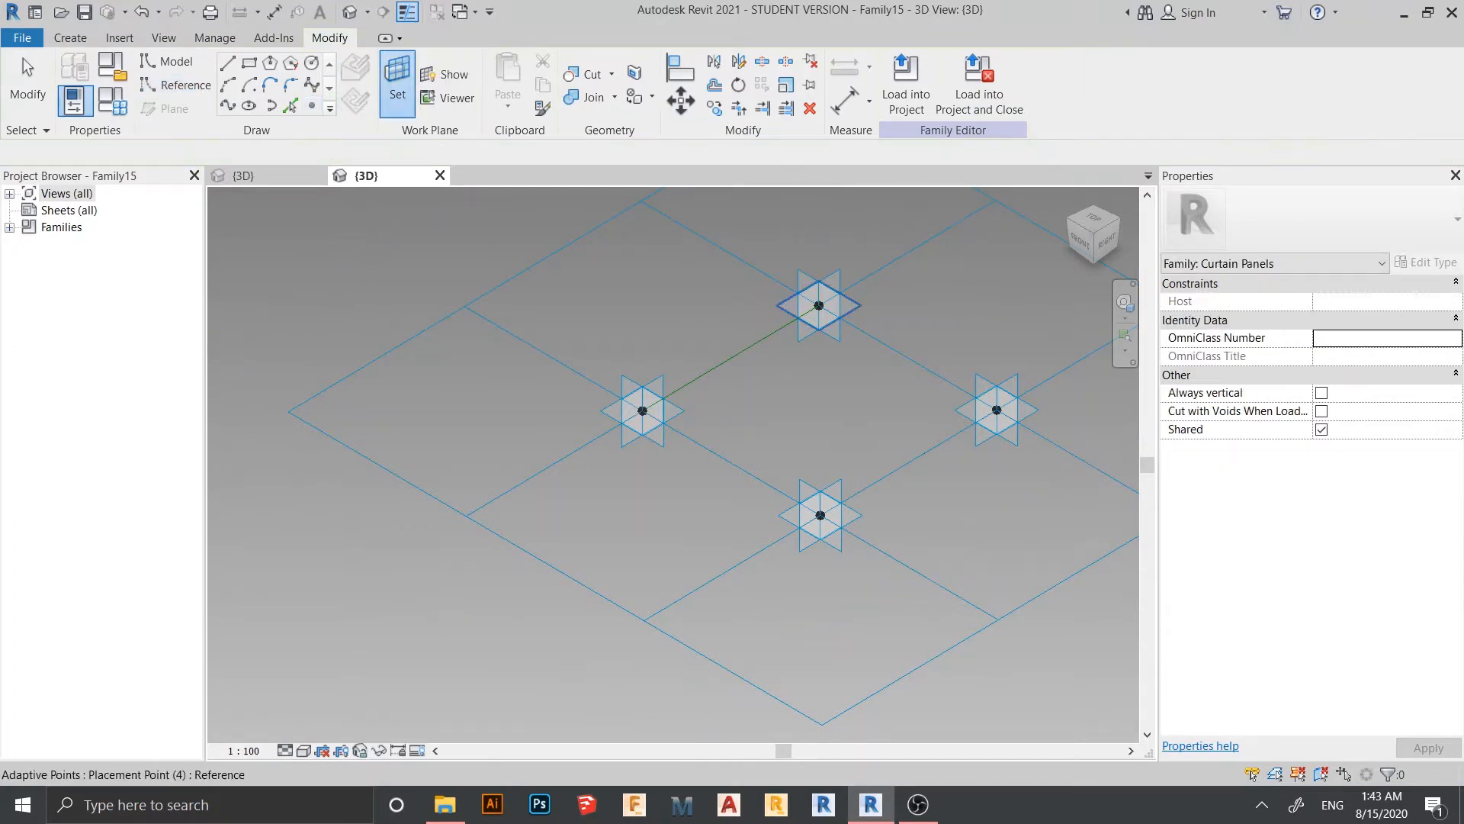
scroll(853, 411, down, 1)
middle_drag(853, 411, 698, 406)
scroll(772, 432, up, 3)
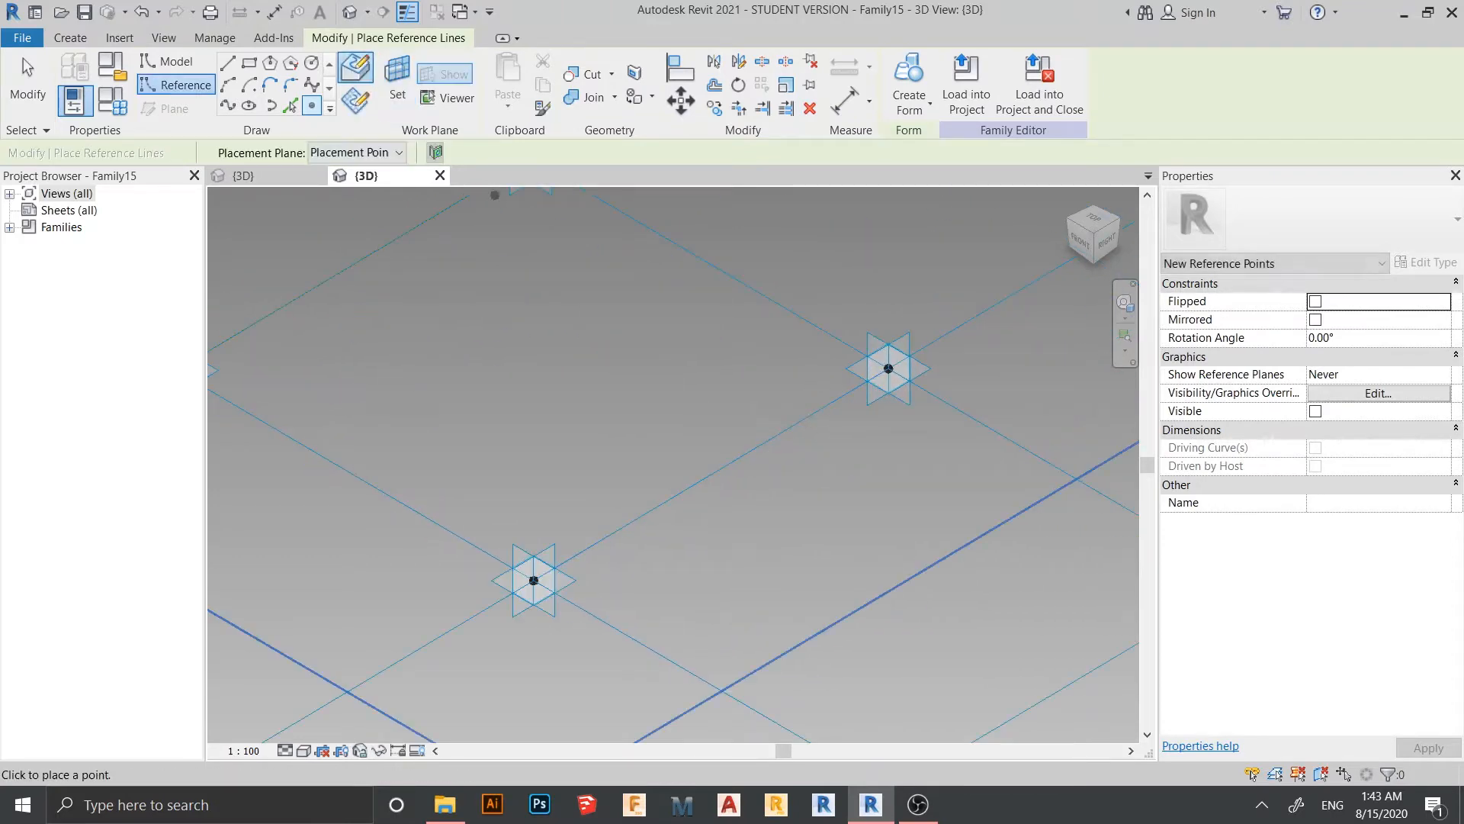
Host a new reference point on placement point 3, using that point's horizontal plane as the work plane
key(Escape)
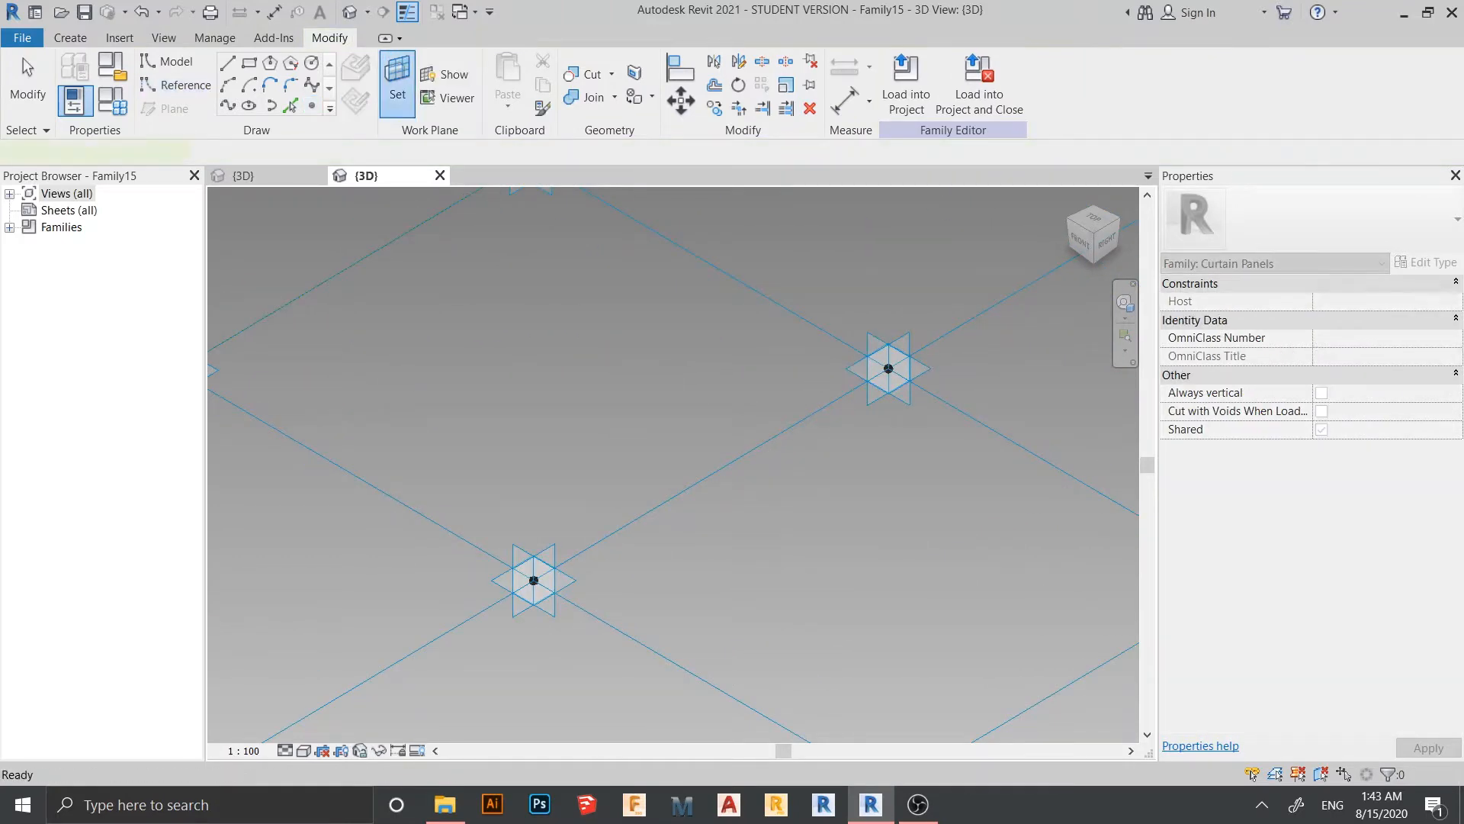
click(888, 368)
scroll(758, 488, down, 1)
middle_drag(758, 489, 817, 397)
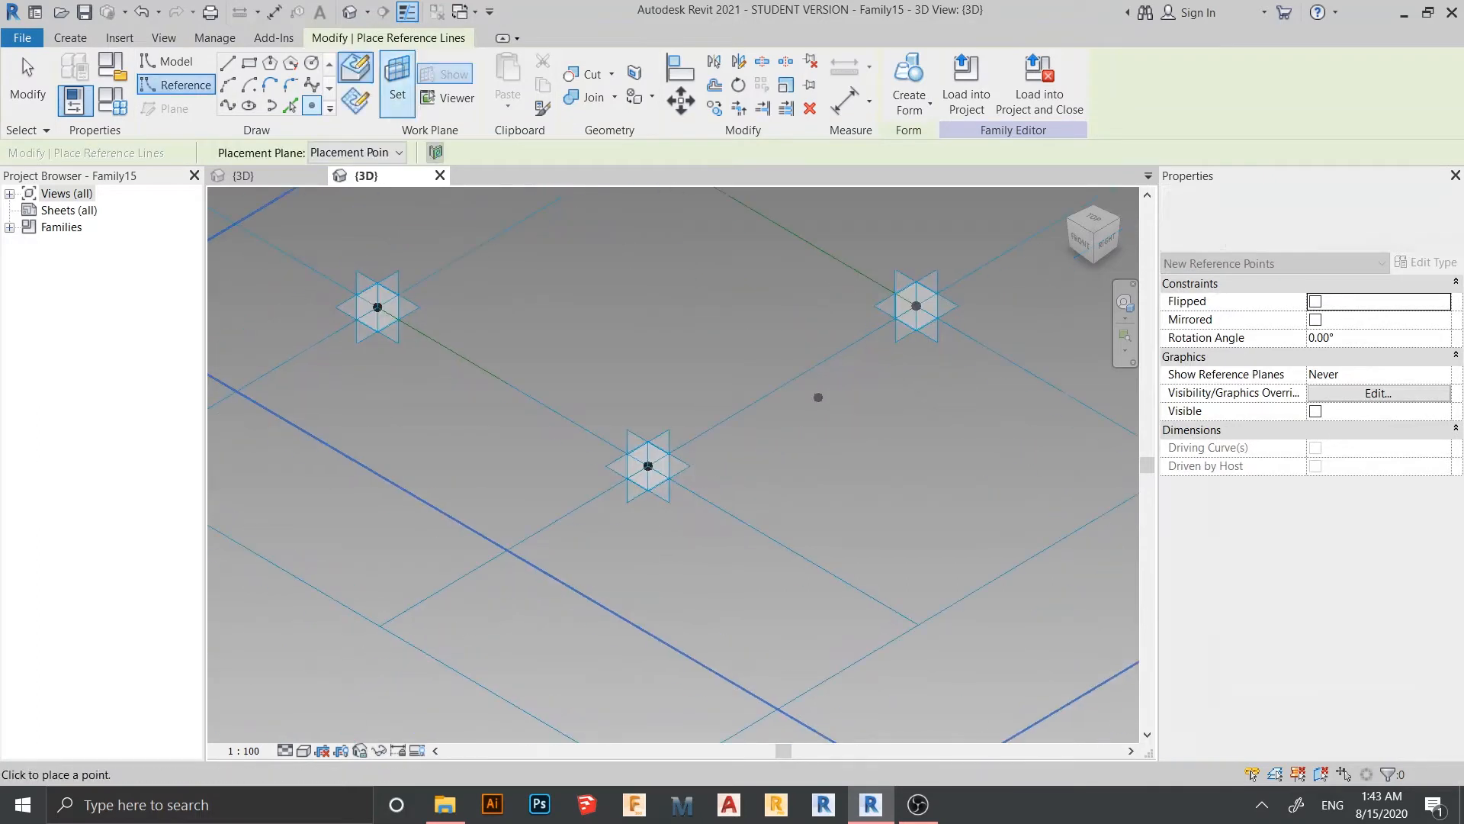
scroll(689, 381, up, 1)
Set the work plane to placement point 2's horizontal plane, place a reference point there and end the point command
click(397, 84)
scroll(637, 500, up, 3)
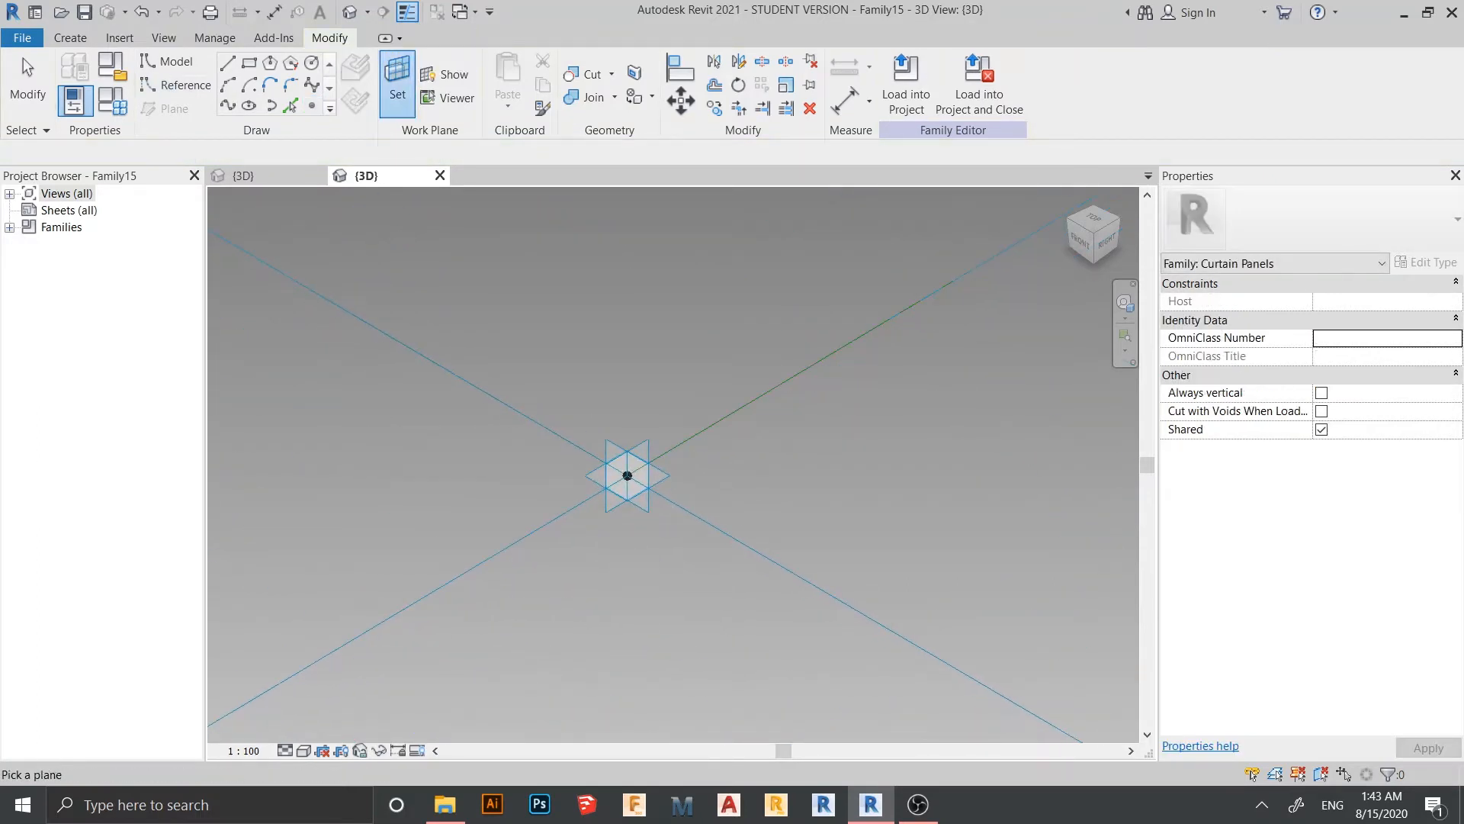
click(633, 488)
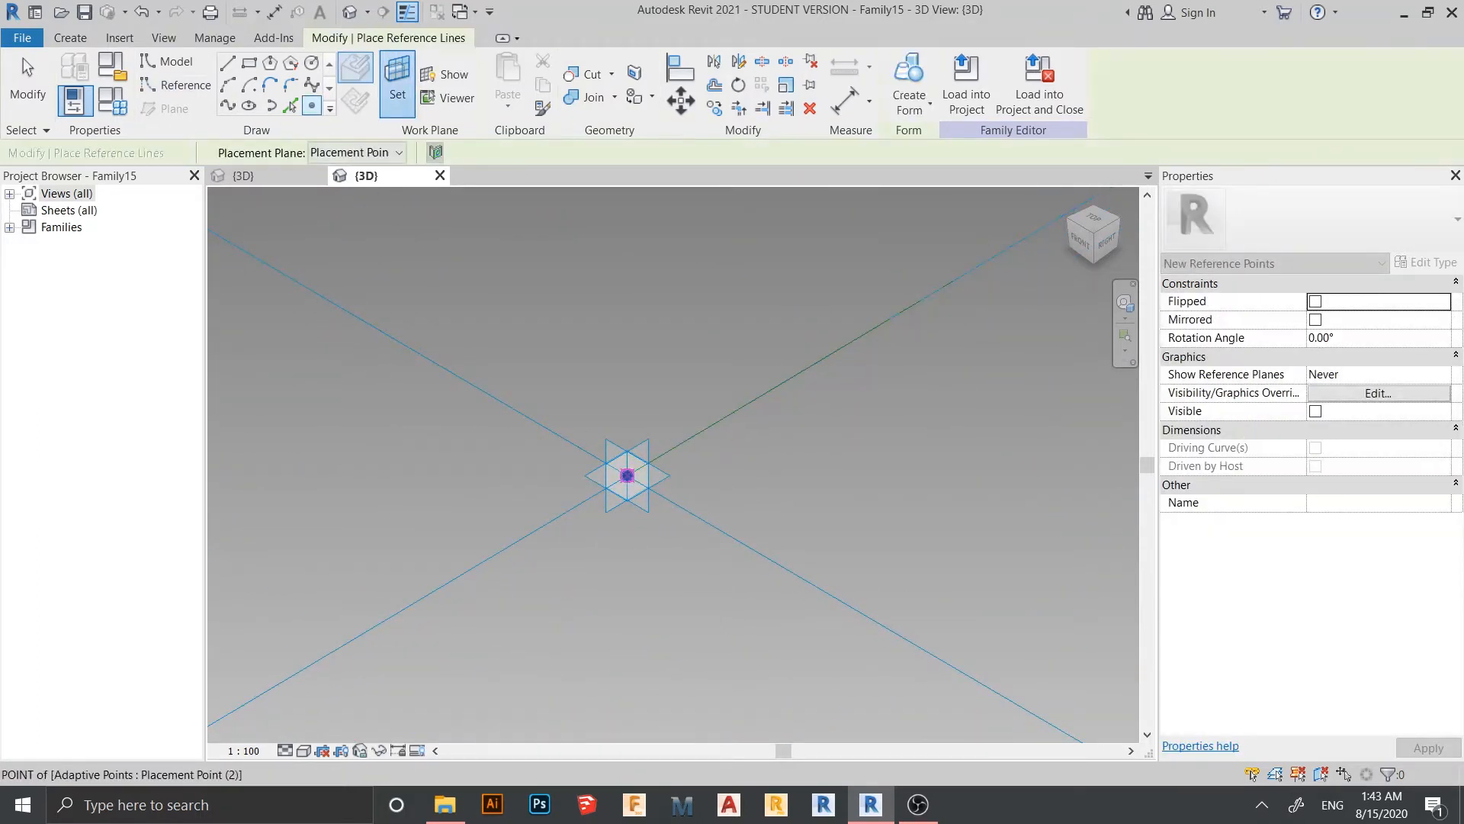
key(Escape)
key(Escape)
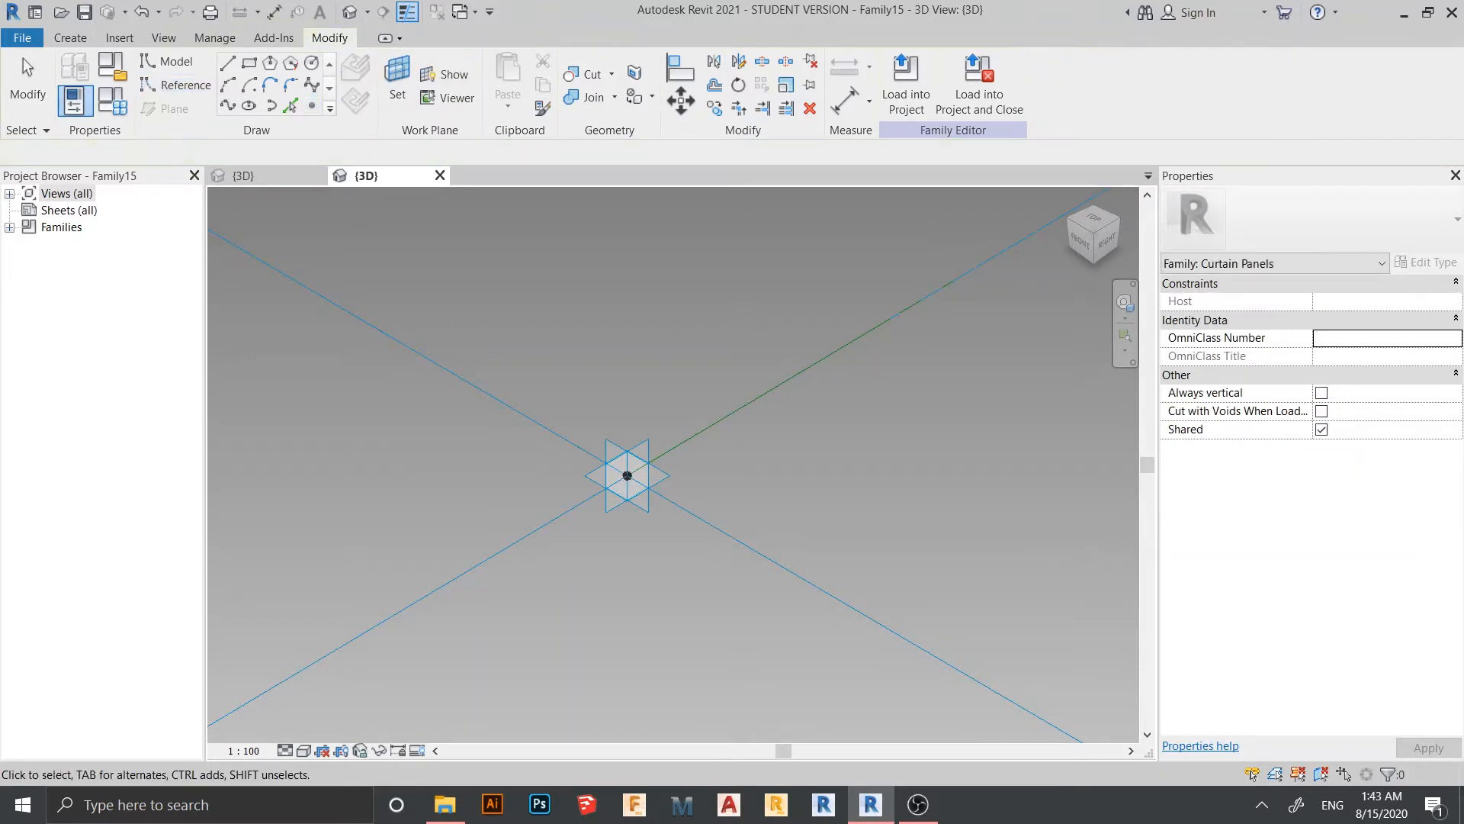
Select the whole tile grid with its points and filter the selection down to the Reference Points category only
scroll(654, 377, down, 2)
scroll(640, 423, down, 3)
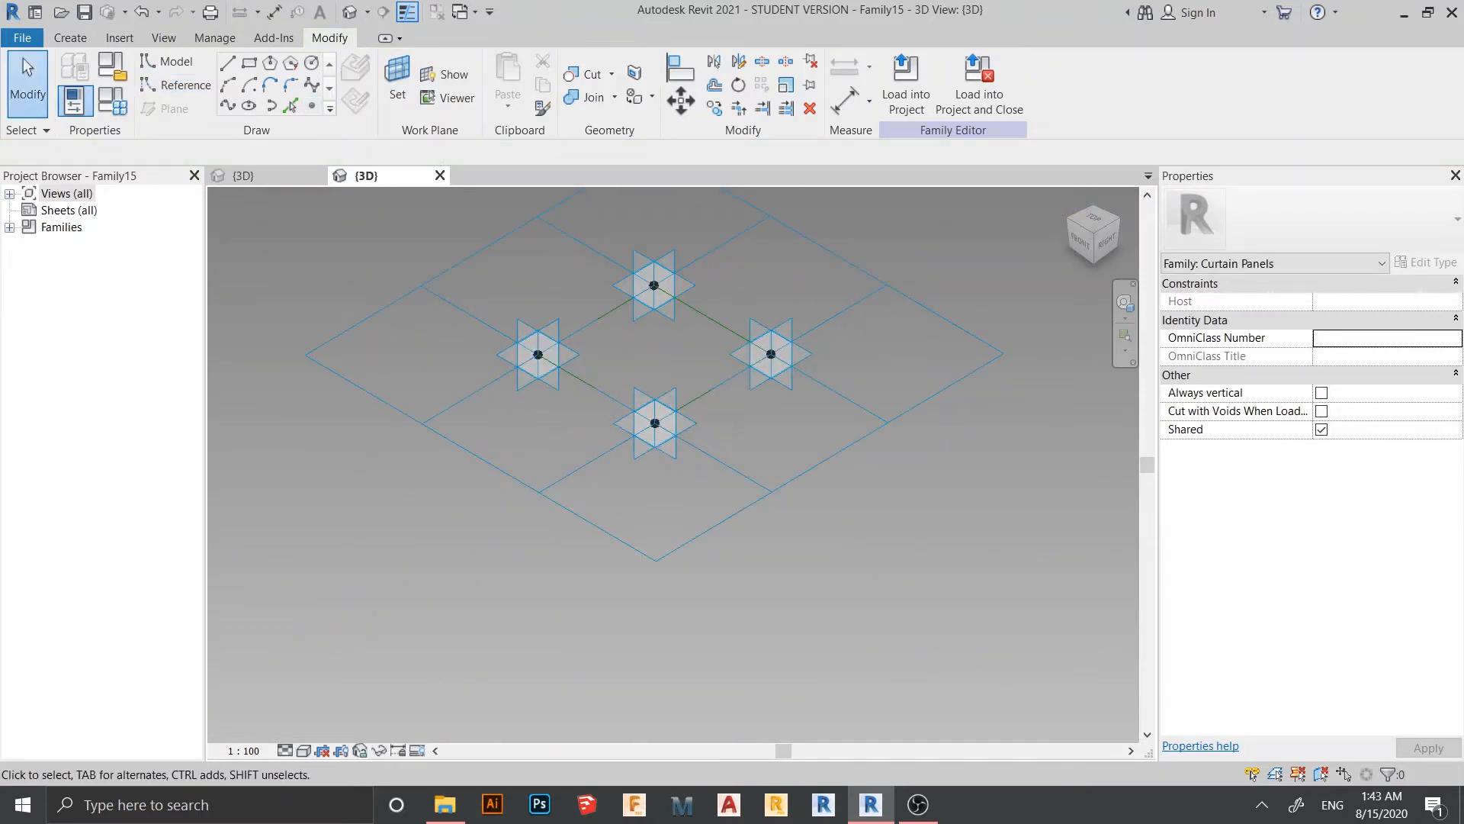
scroll(739, 380, down, 2)
middle_drag(719, 319, 734, 393)
scroll(734, 392, down, 1)
scroll(890, 497, down, 1)
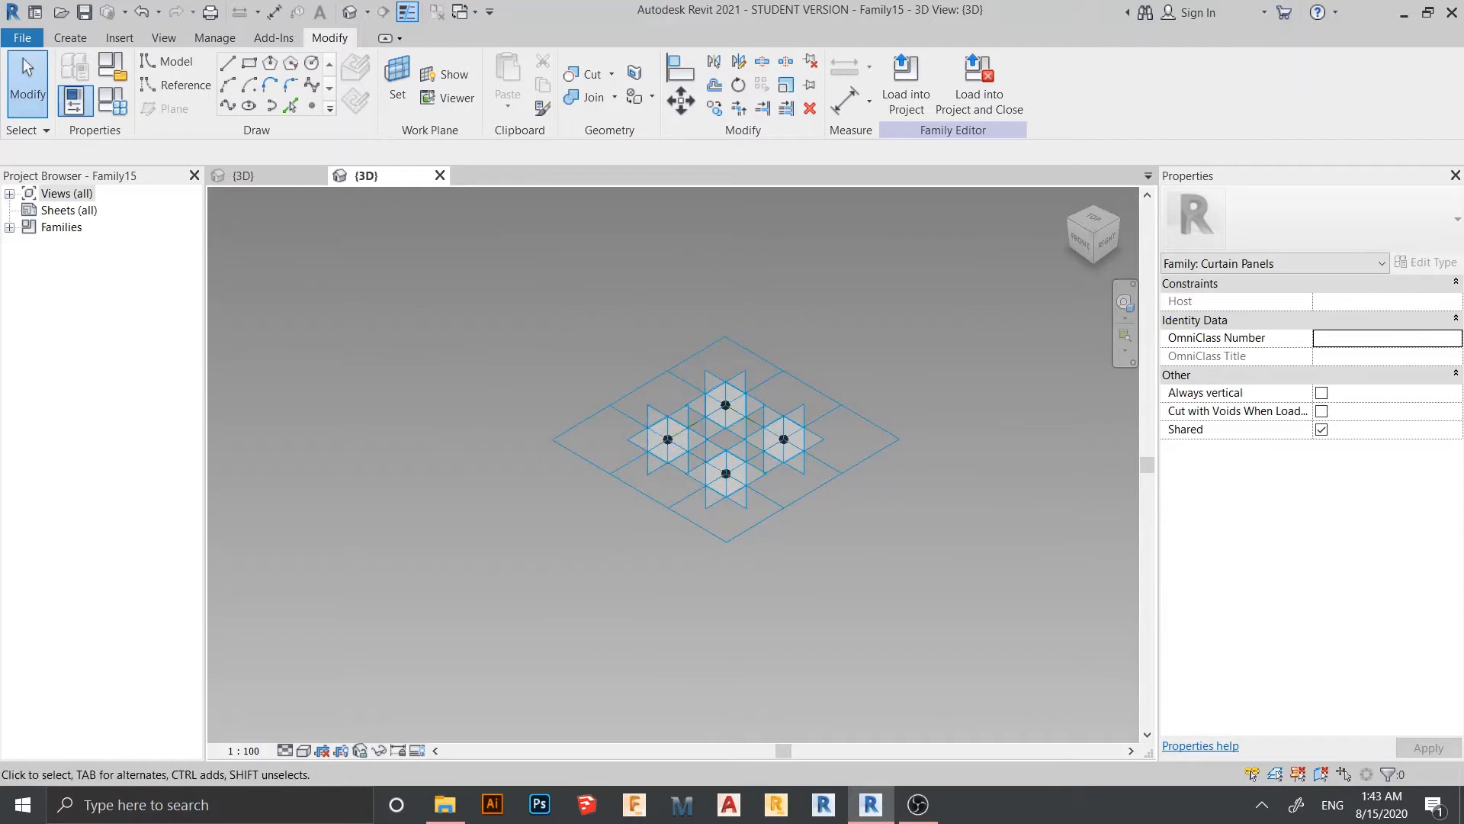
drag(432, 252, 966, 604)
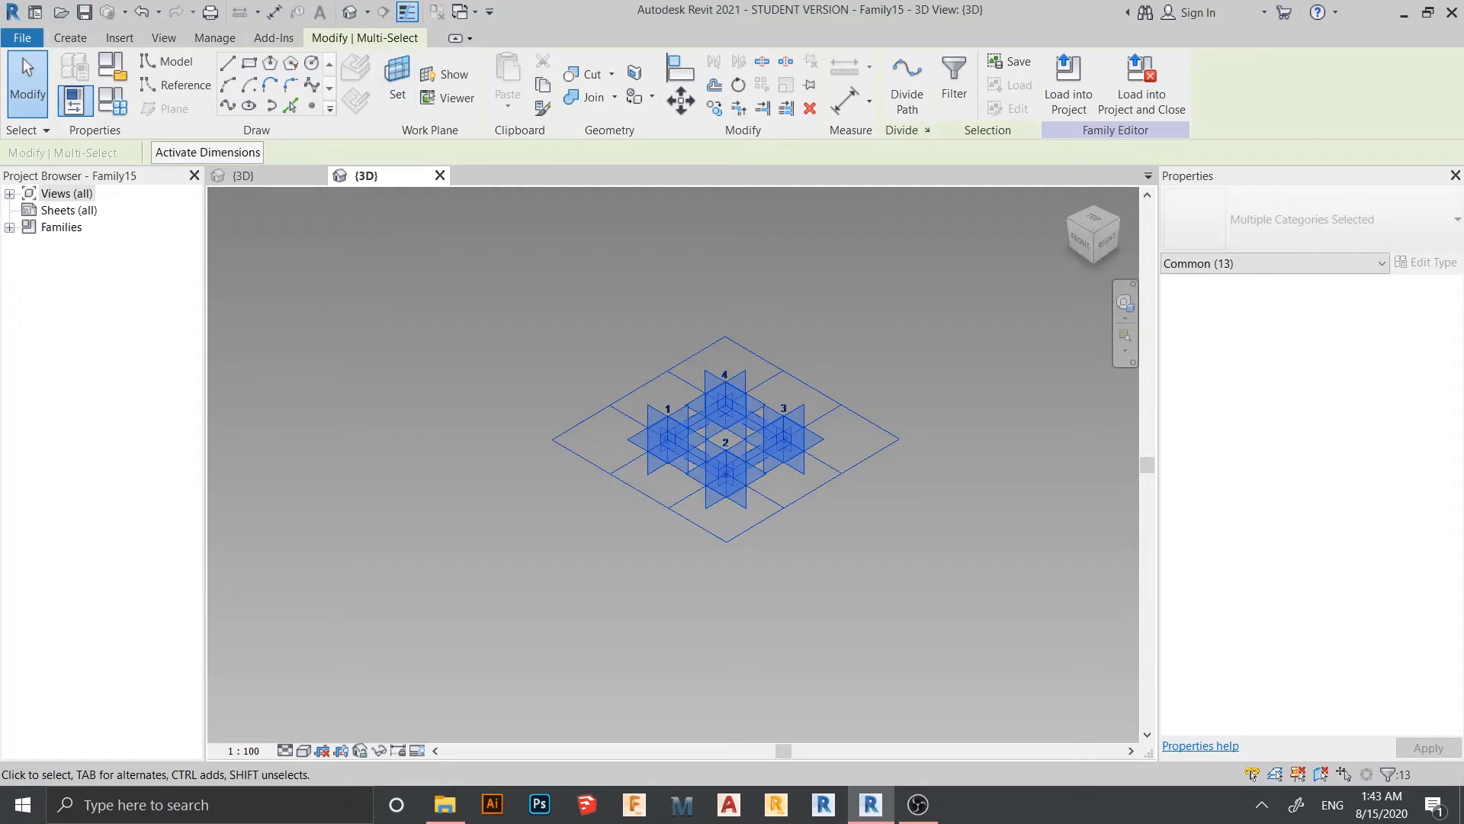
click(954, 84)
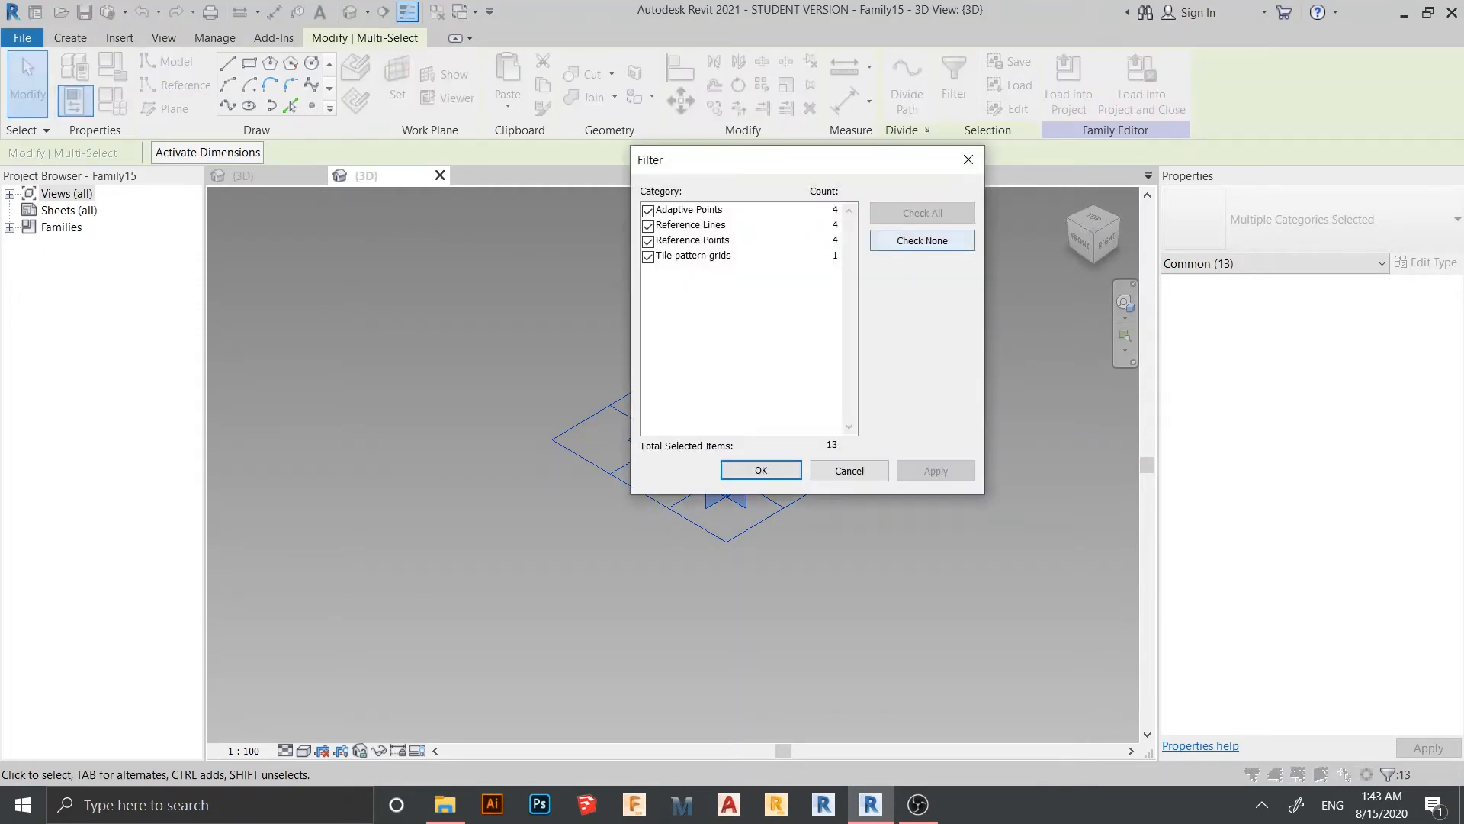
click(922, 240)
click(647, 241)
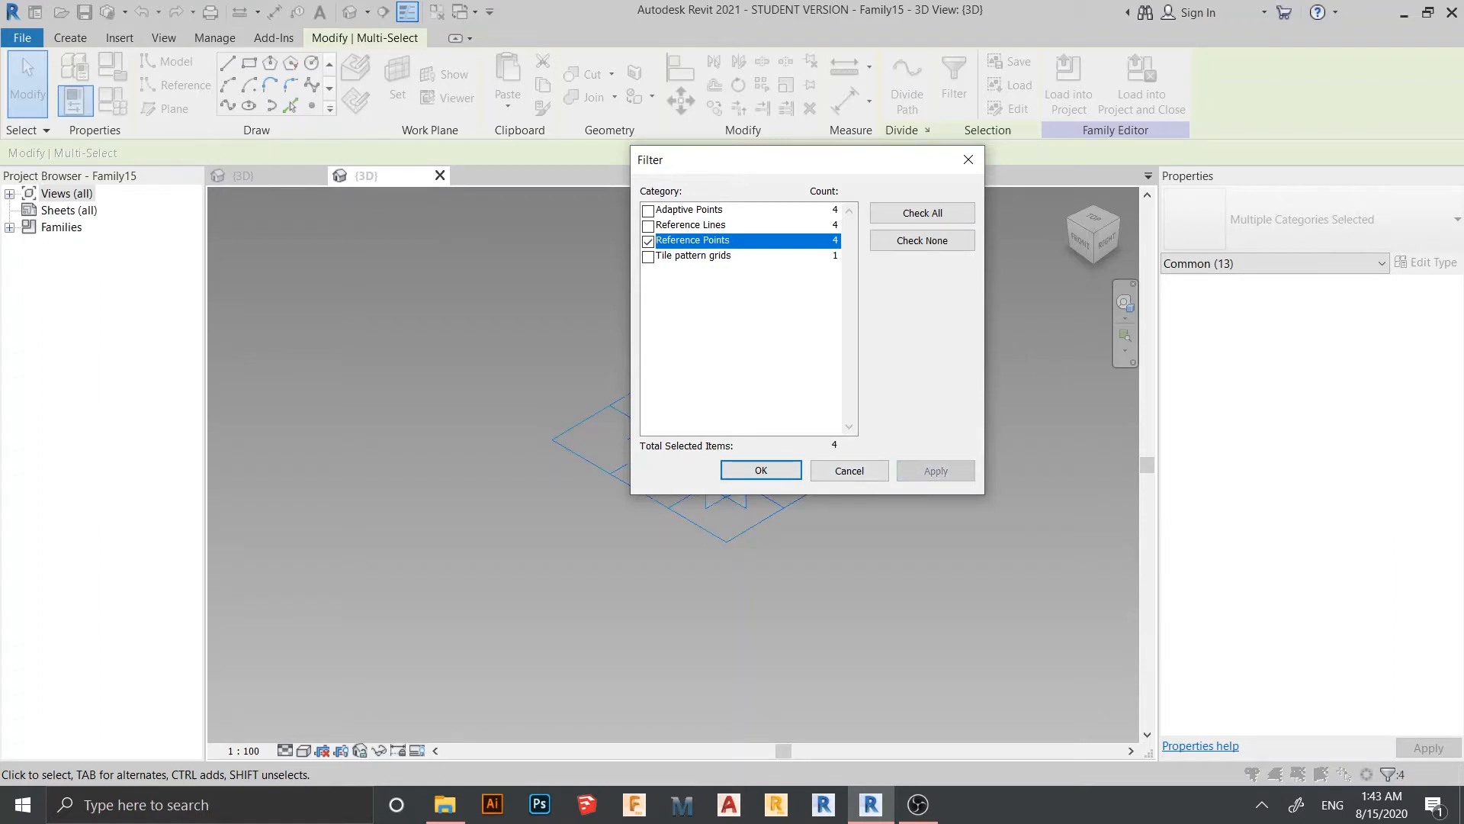
click(761, 470)
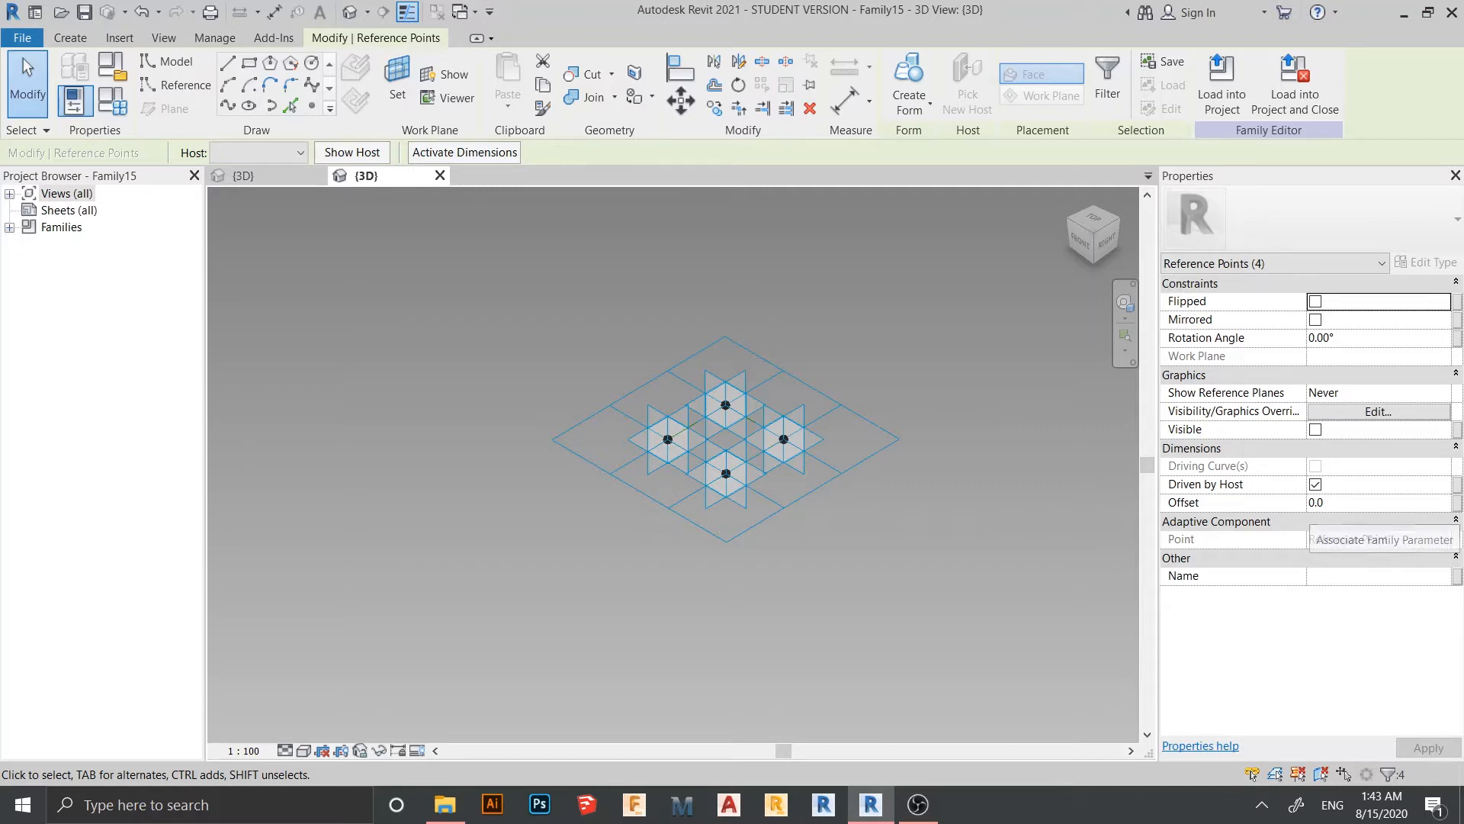
Associate the four reference points' offset with a new type family parameter named "Offset point"
click(1455, 502)
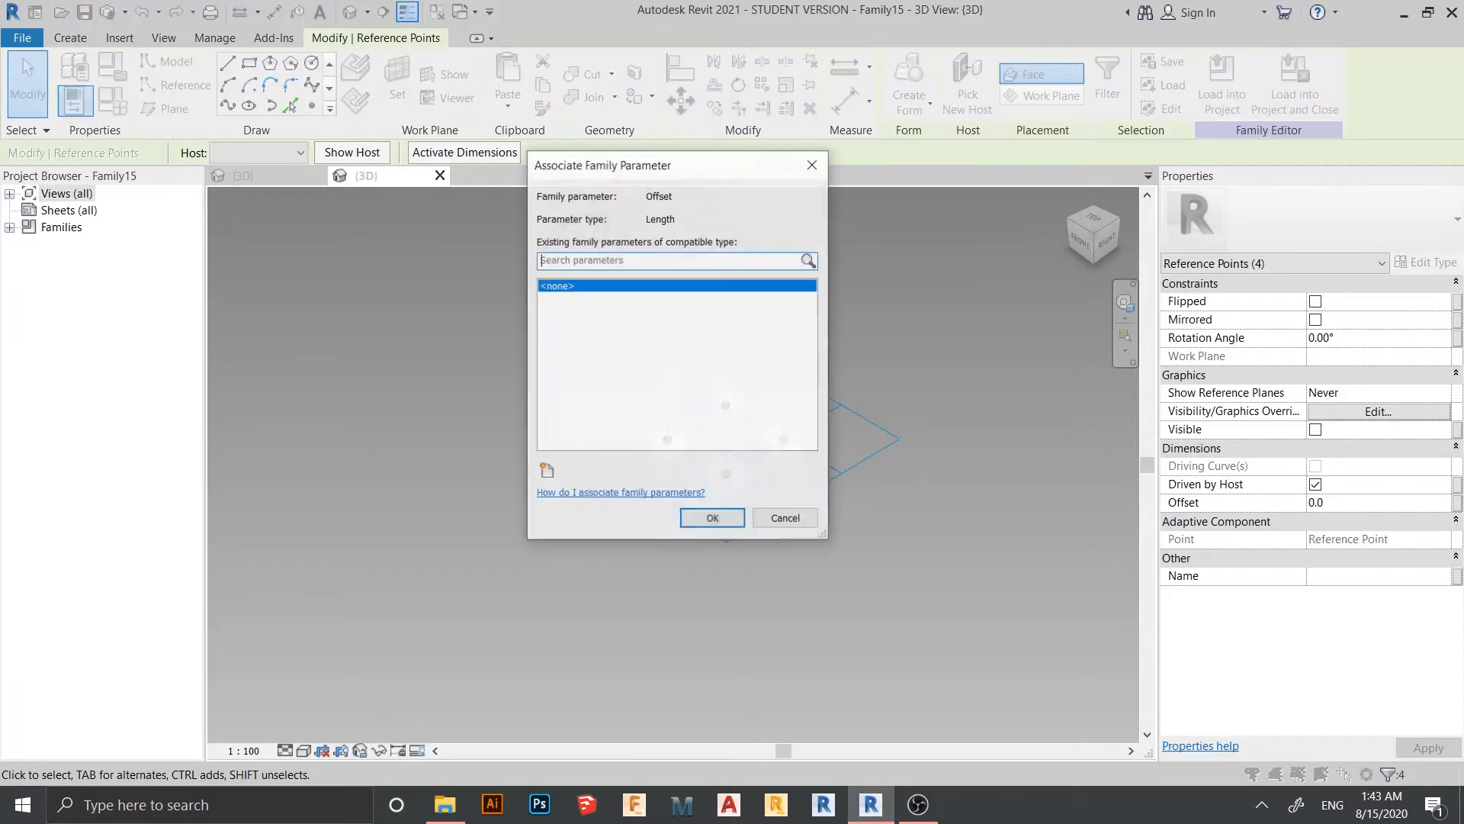
drag(661, 156, 566, 132)
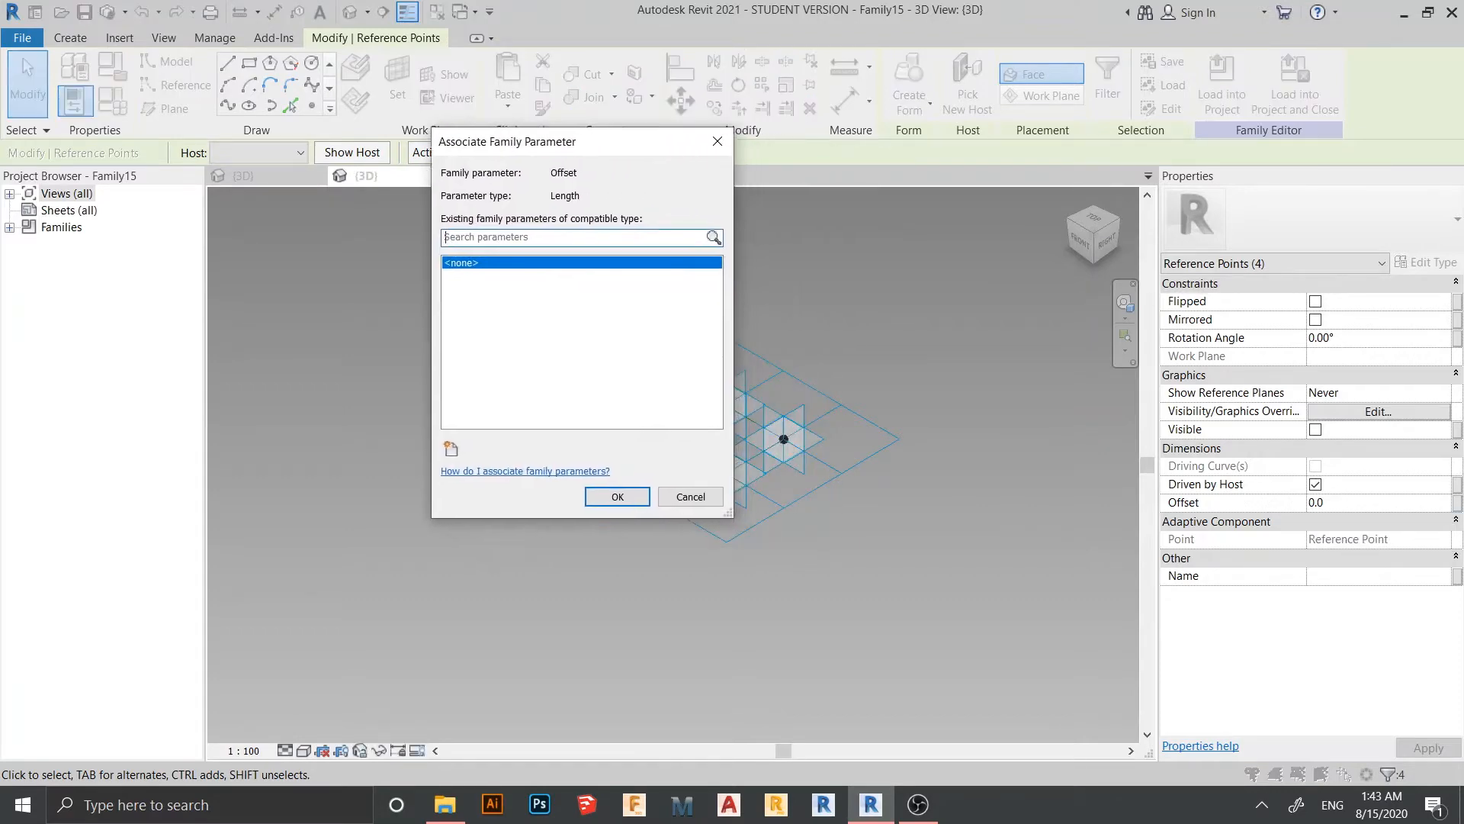
click(451, 449)
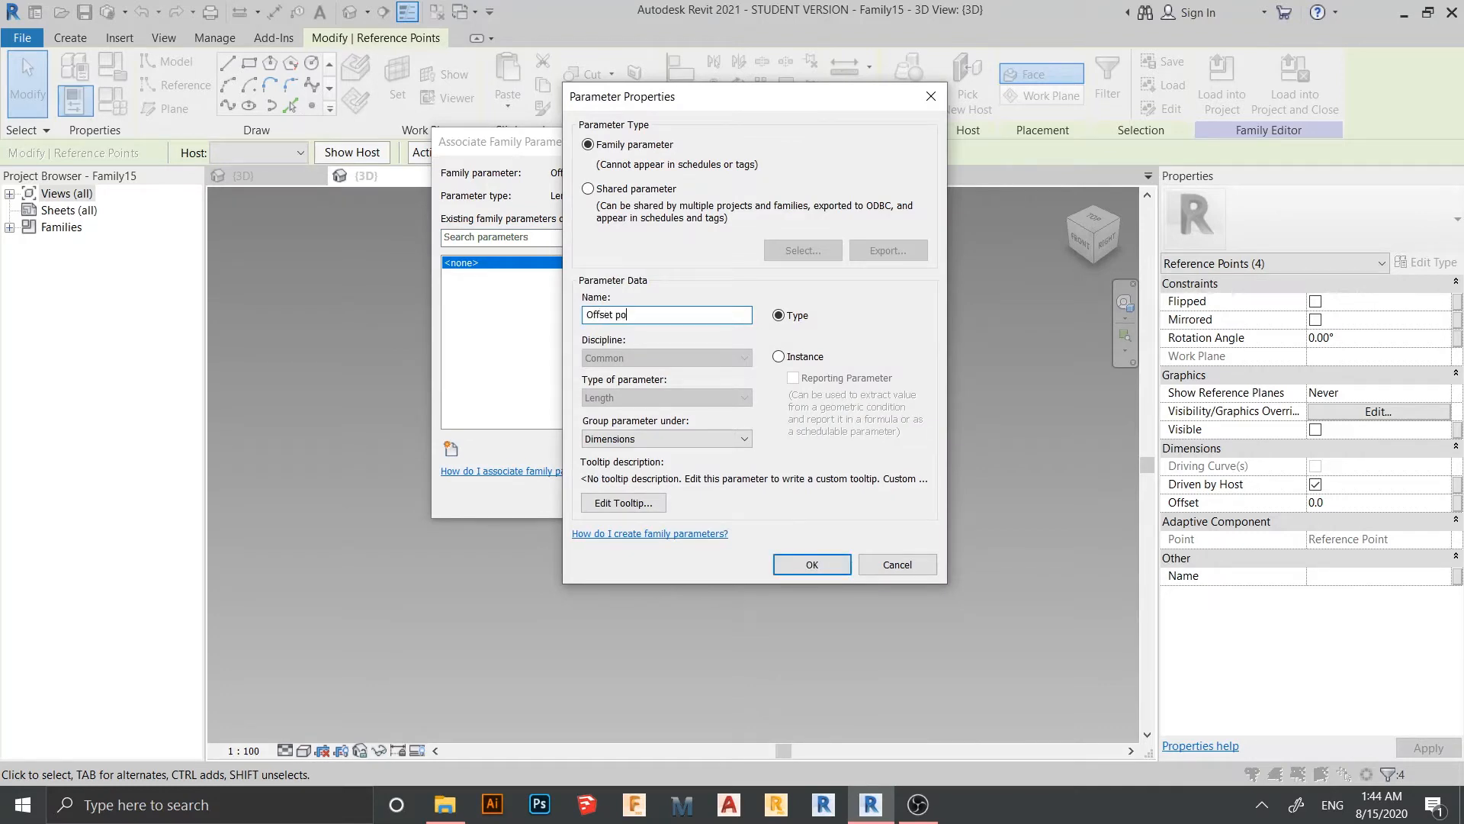
text(Offset point)
key(Return)
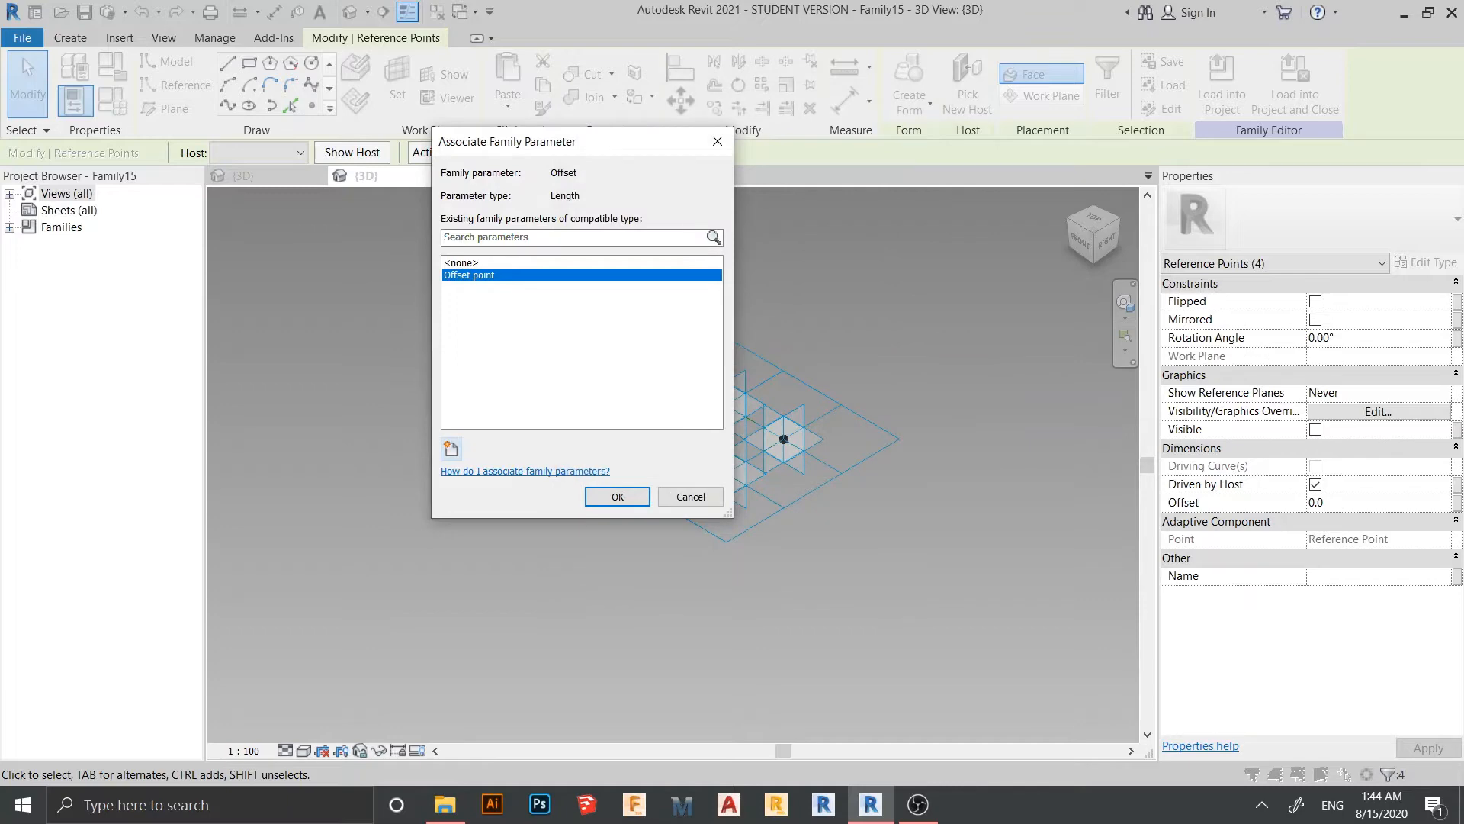
click(616, 496)
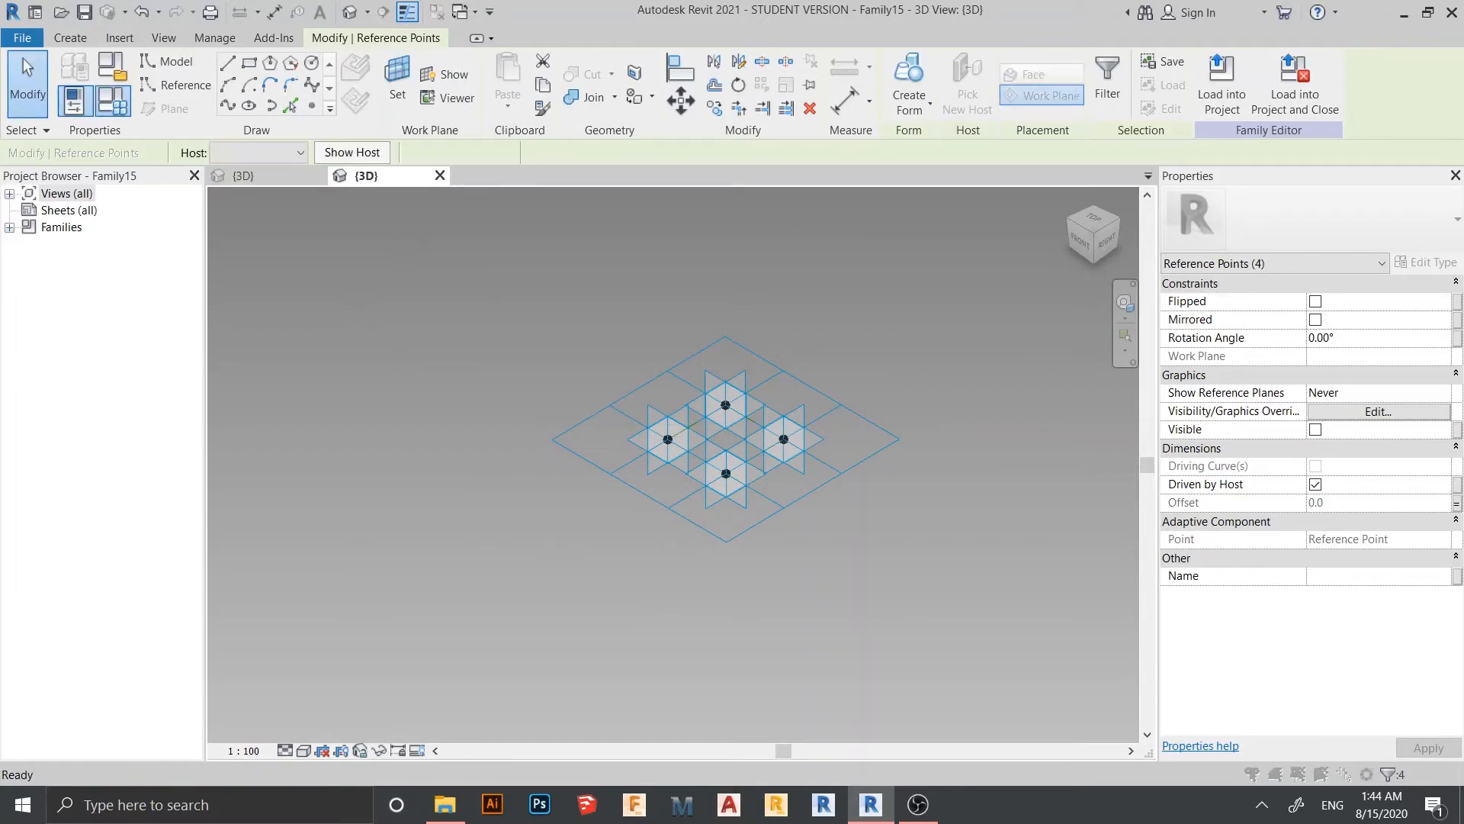
Set the Offset point parameter to 1800 in the family types and apply it
click(112, 100)
drag(316, 89, 296, 64)
click(293, 283)
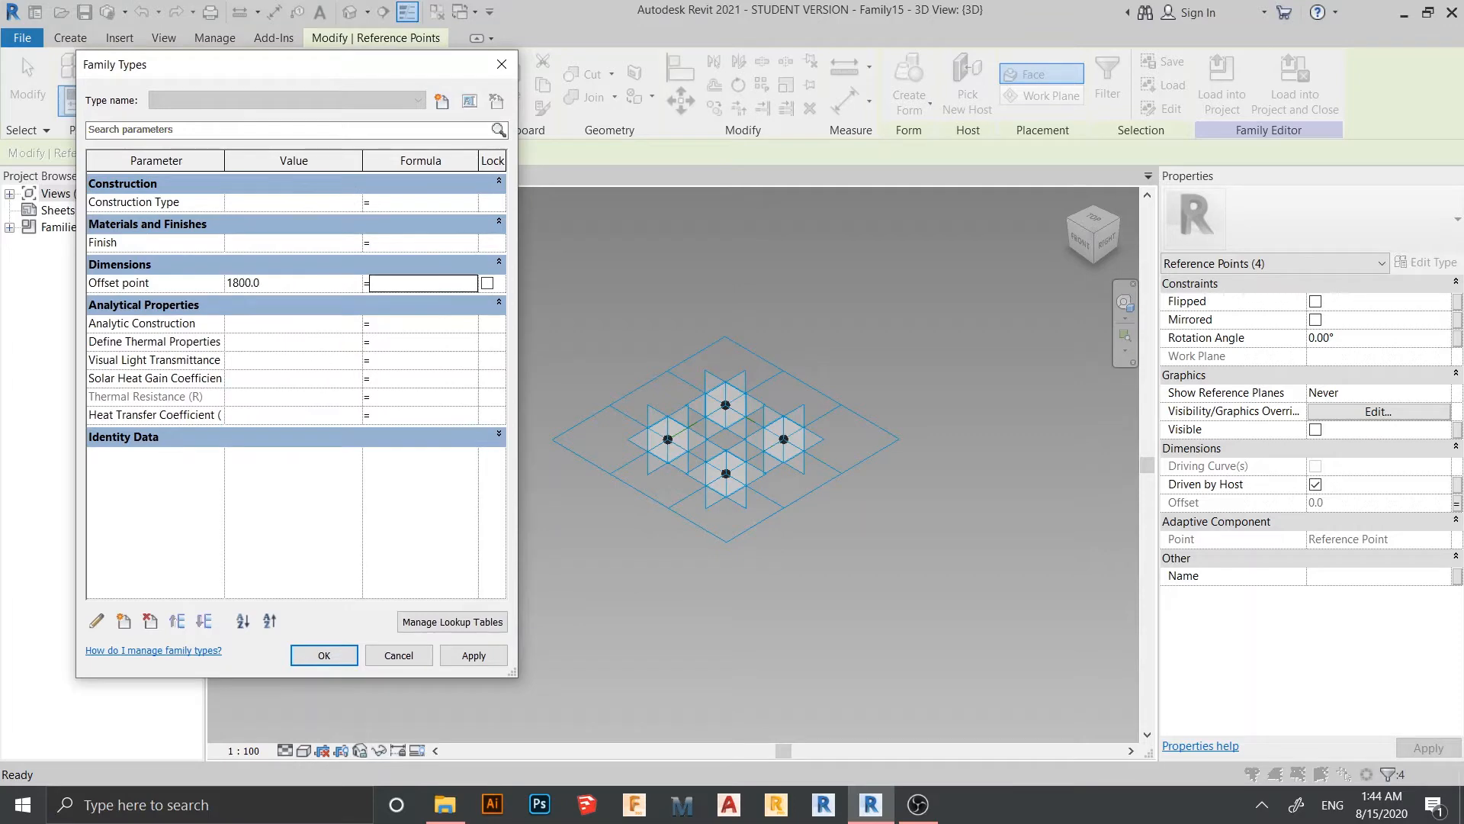
click(473, 654)
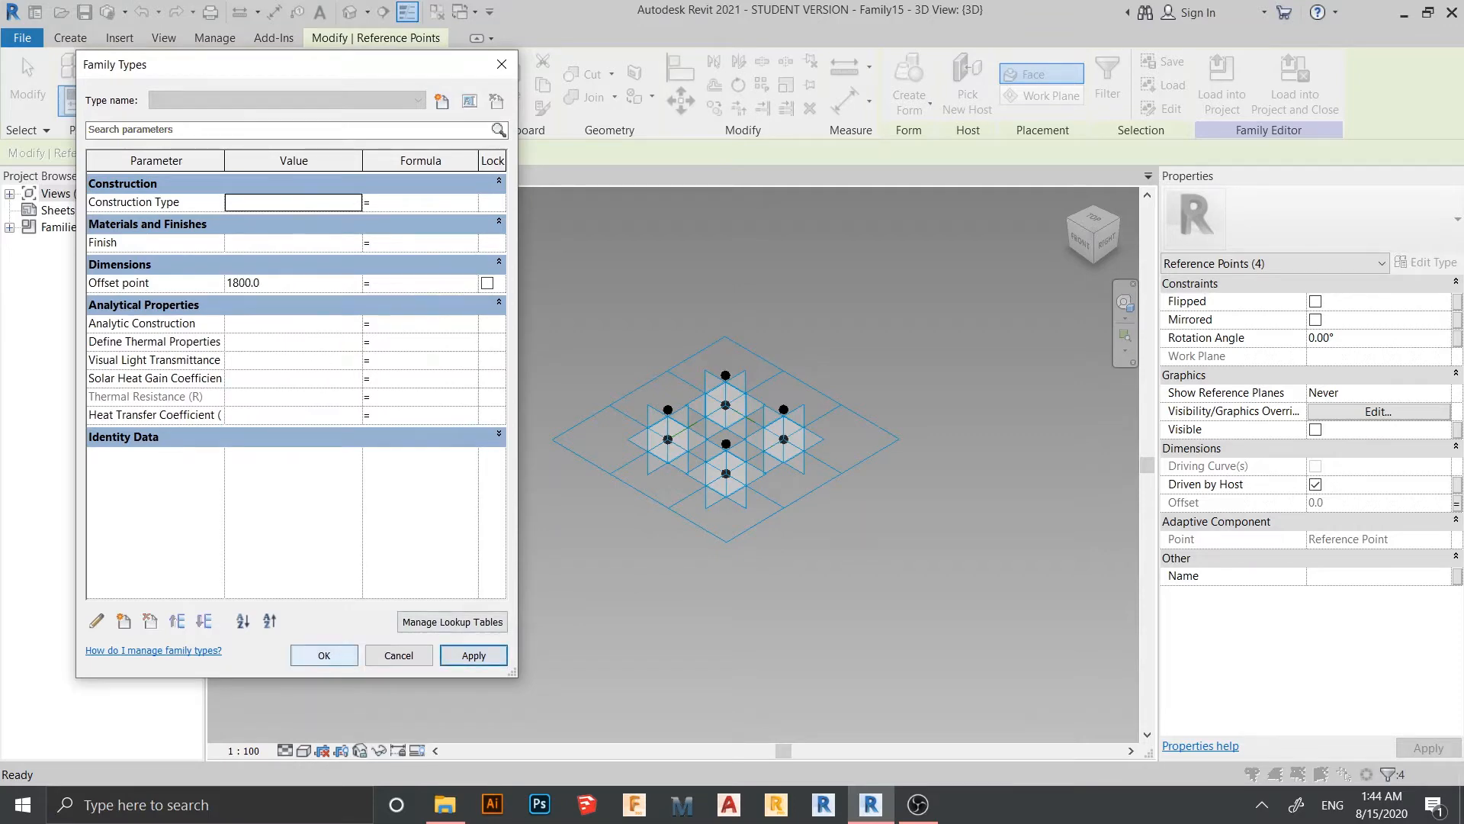
click(324, 655)
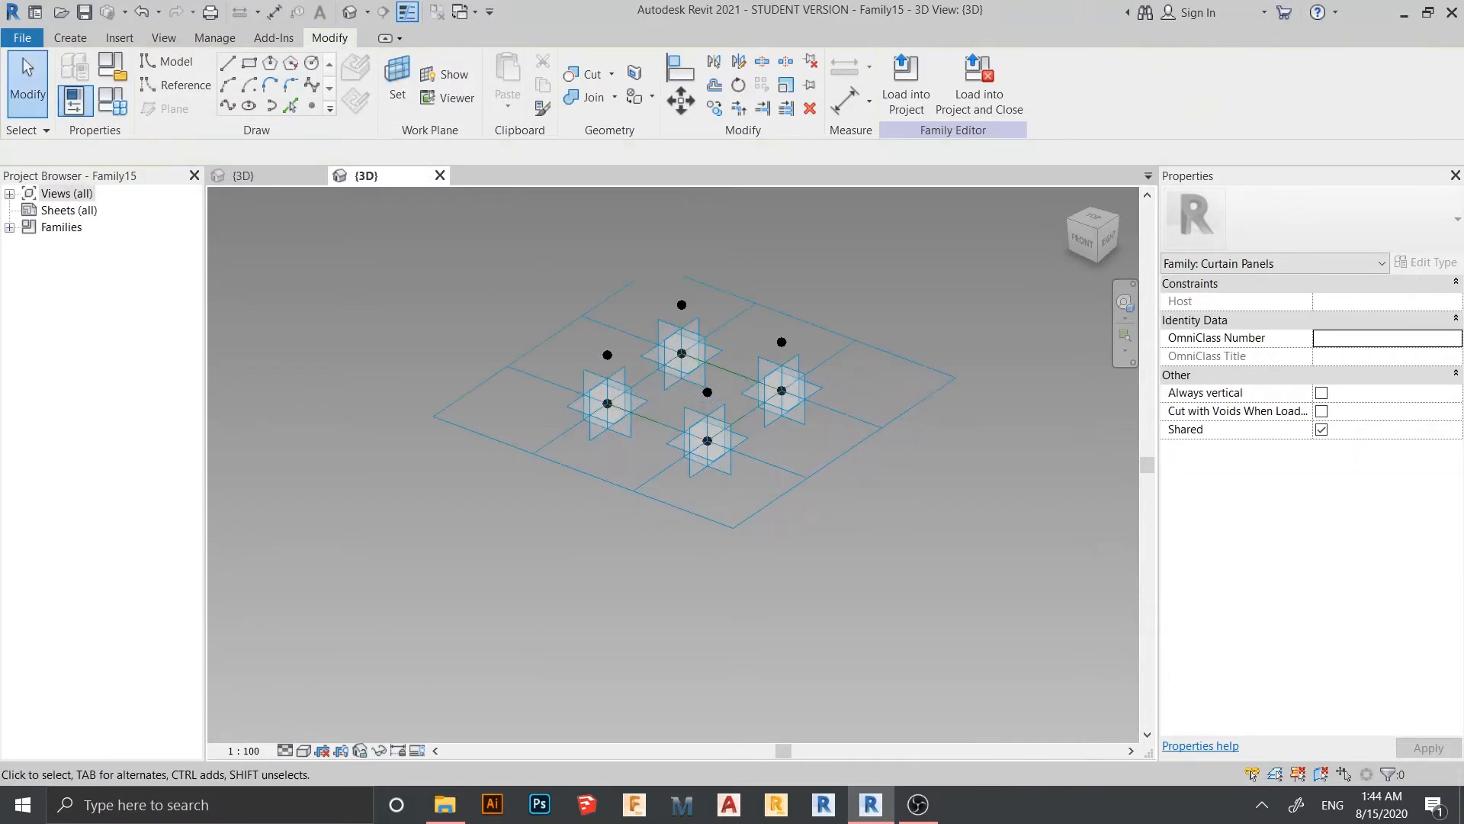
Connect the raised point above placement point 1 to an adjacent raised point with a spline through points and make it a reference line
shift+middle_drag(671, 335, 537, 461)
scroll(589, 410, up, 3)
scroll(535, 433, up, 1)
scroll(534, 433, down, 1)
scroll(538, 461, up, 2)
drag(598, 343, 544, 379)
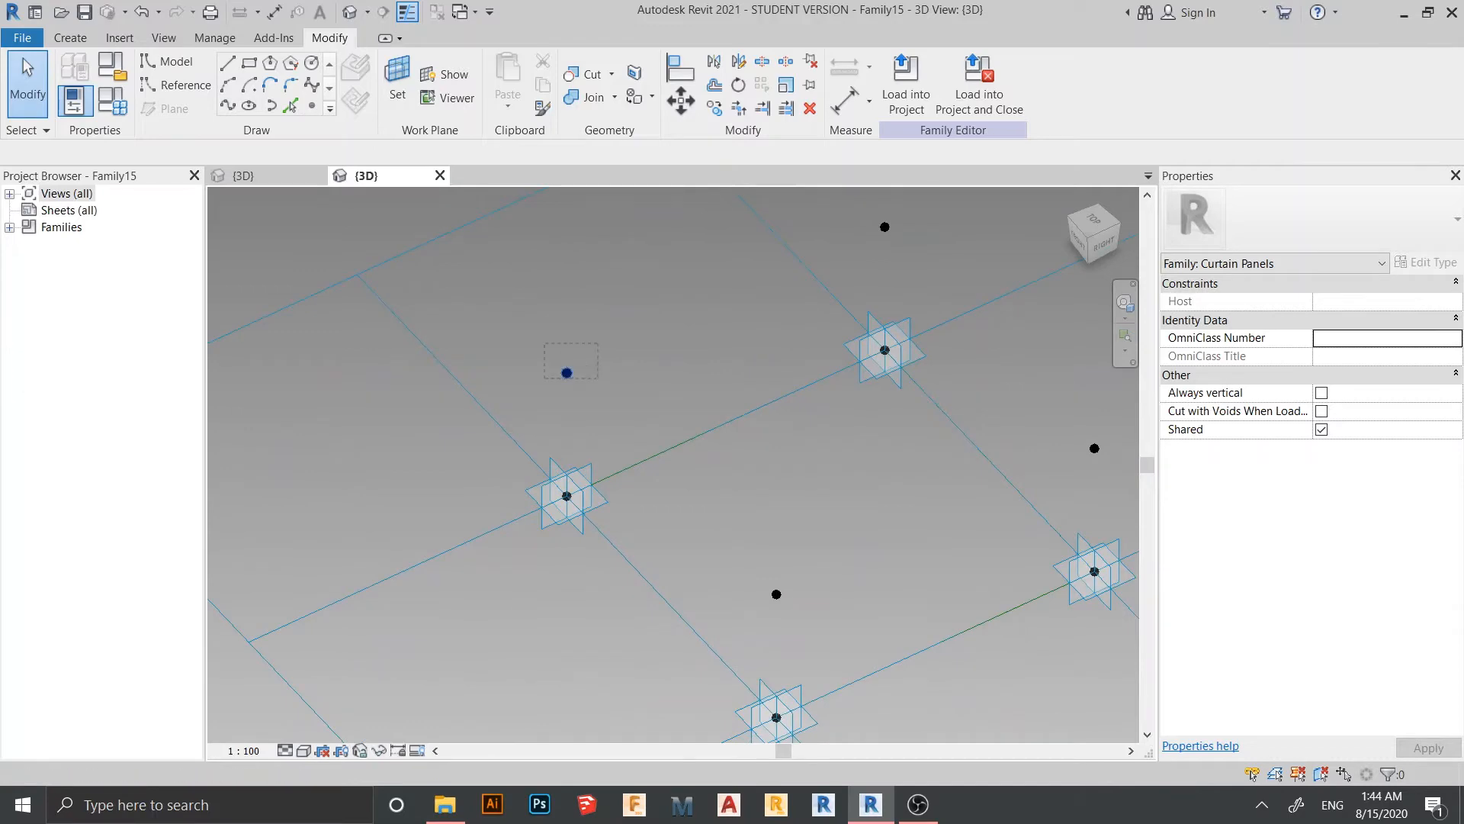
click(566, 373)
scroll(567, 372, down, 2)
middle_drag(567, 373, 462, 421)
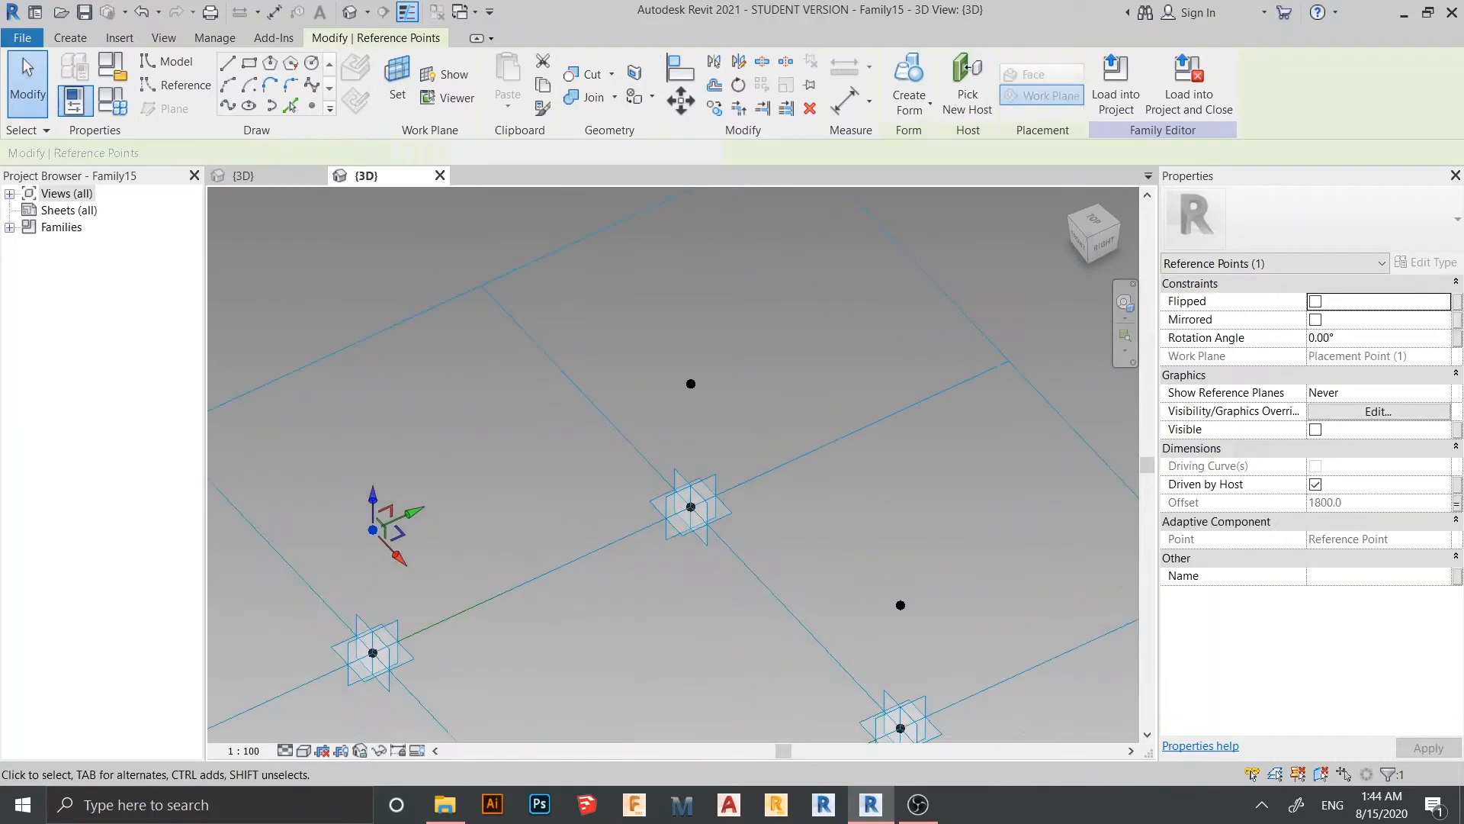
scroll(462, 421, up, 2)
drag(730, 353, 675, 406)
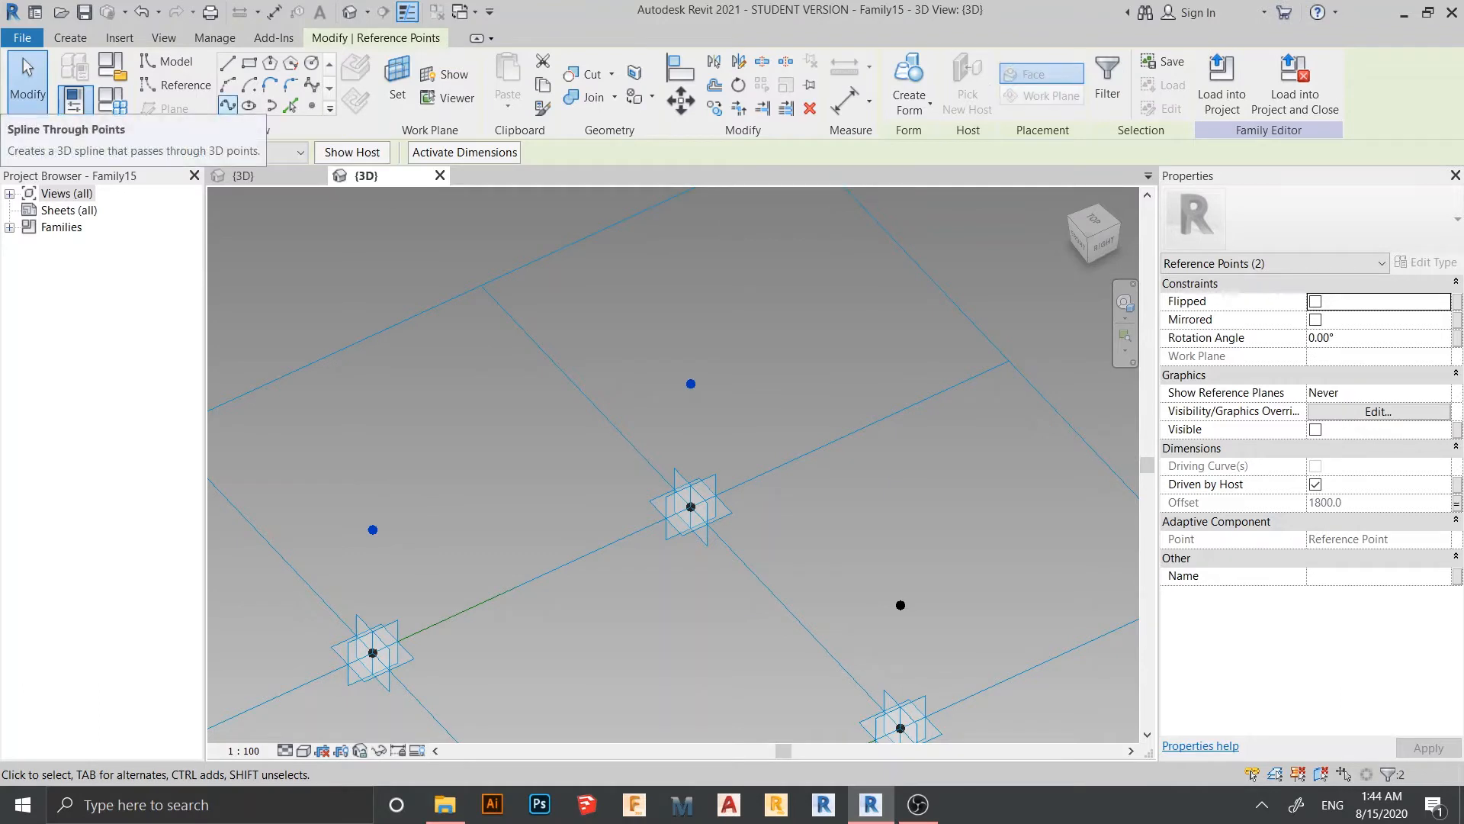
click(227, 106)
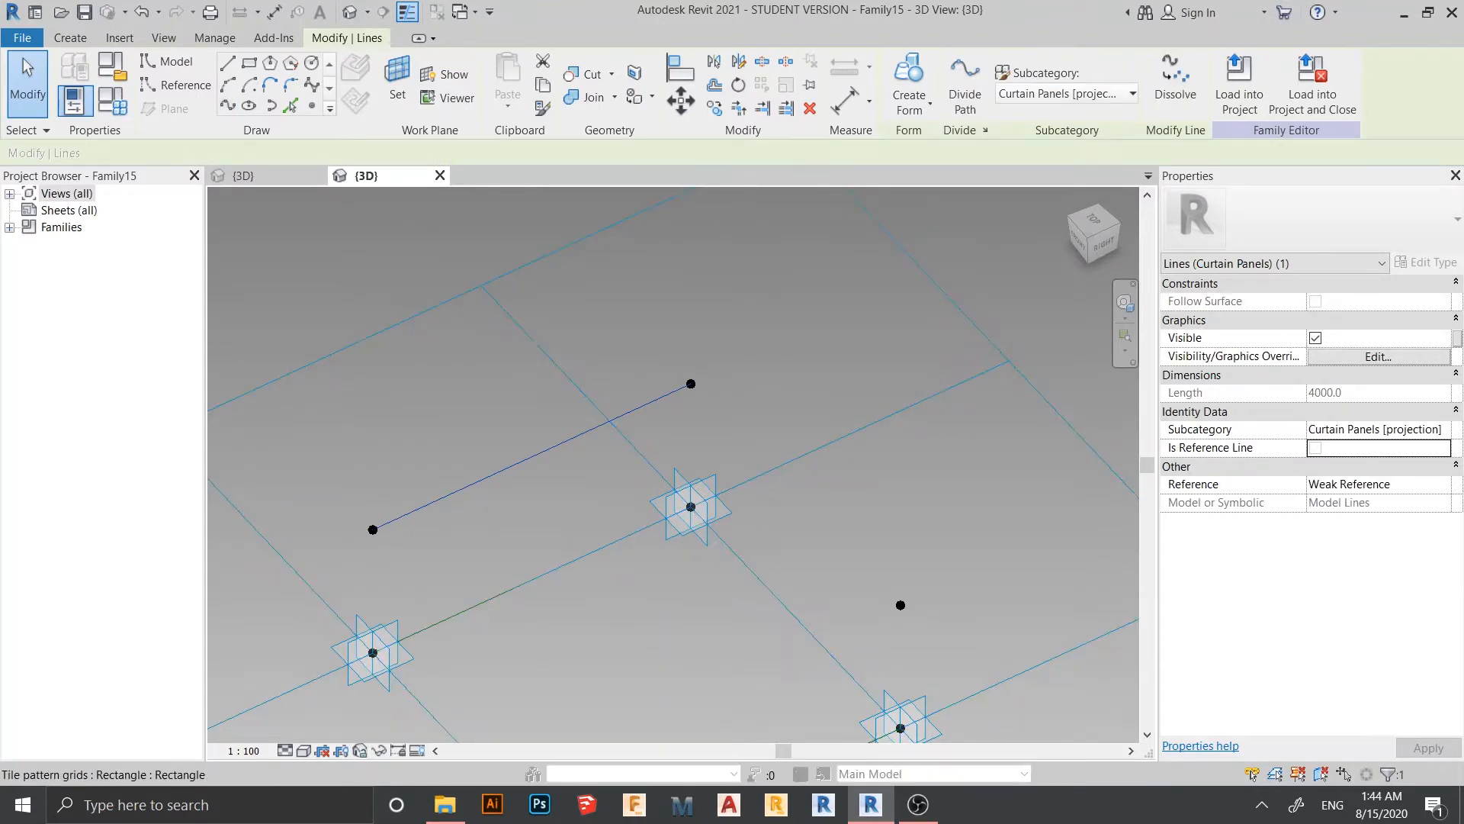
click(1315, 448)
scroll(768, 264, down, 3)
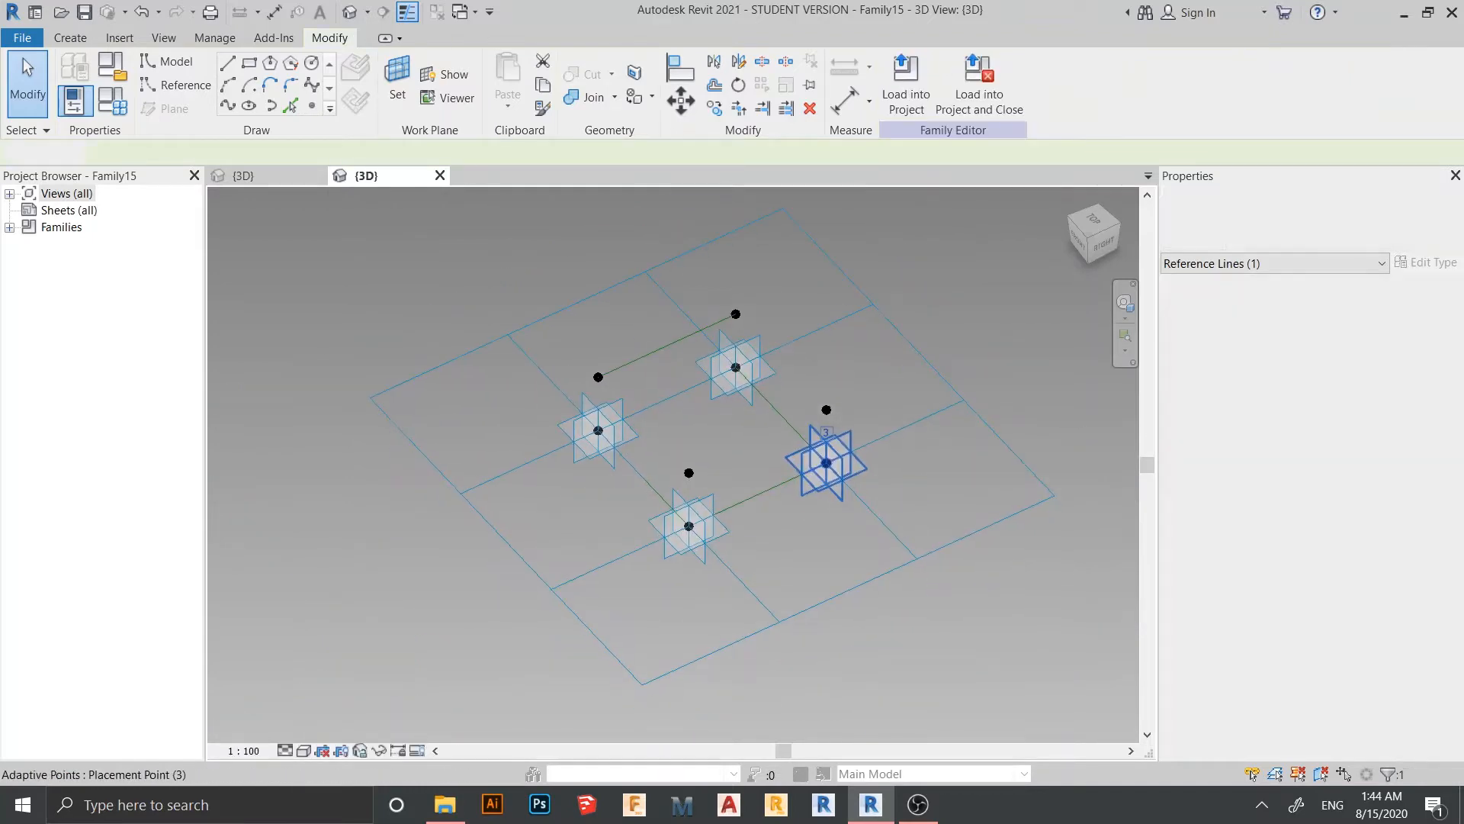
Connect the raised point above placement point 3 to the free end of the first raised line, as a reference line
middle_drag(827, 464, 945, 503)
scroll(855, 405, up, 5)
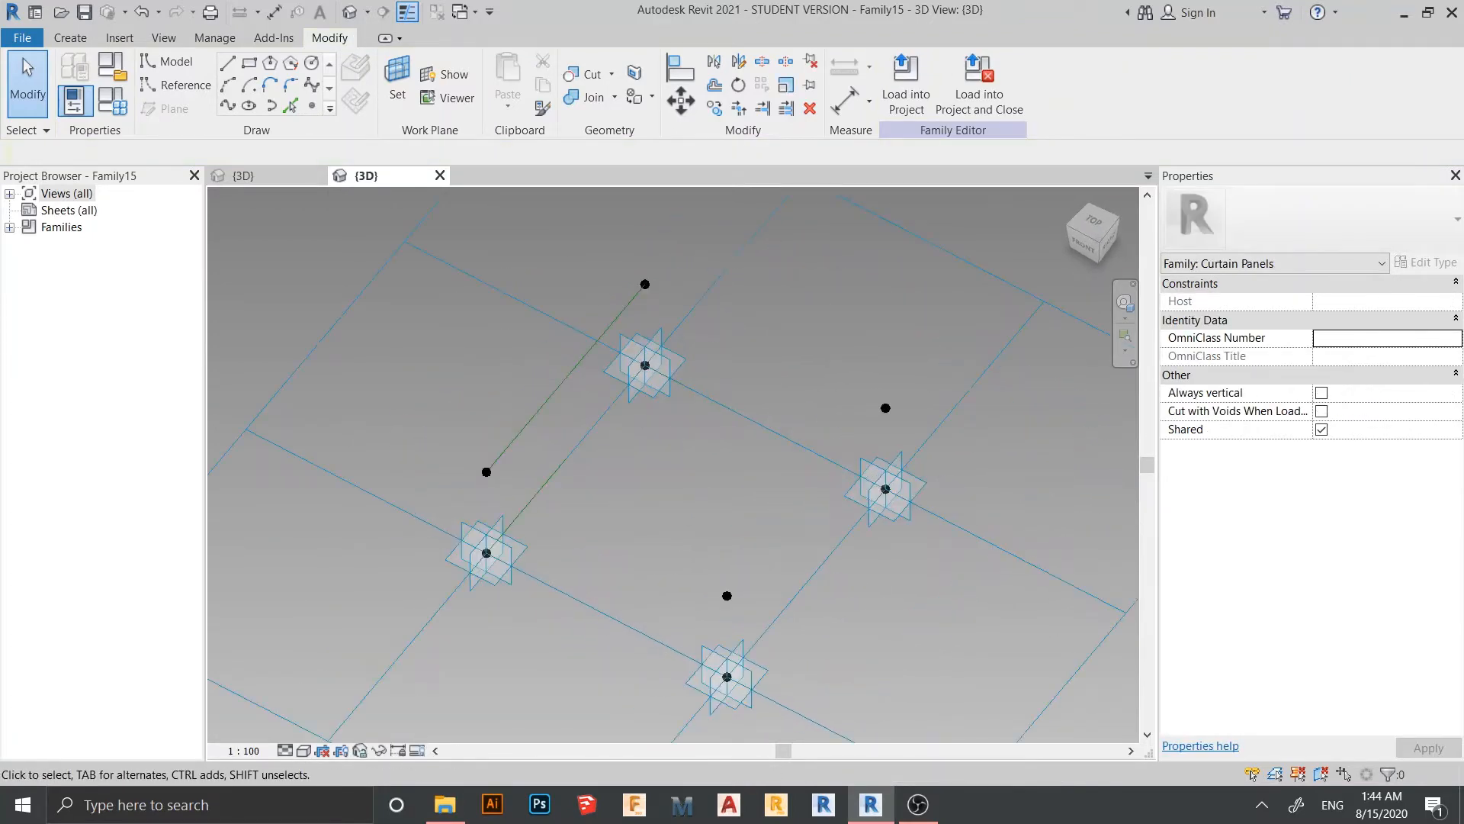
click(897, 407)
middle_drag(897, 407, 1009, 584)
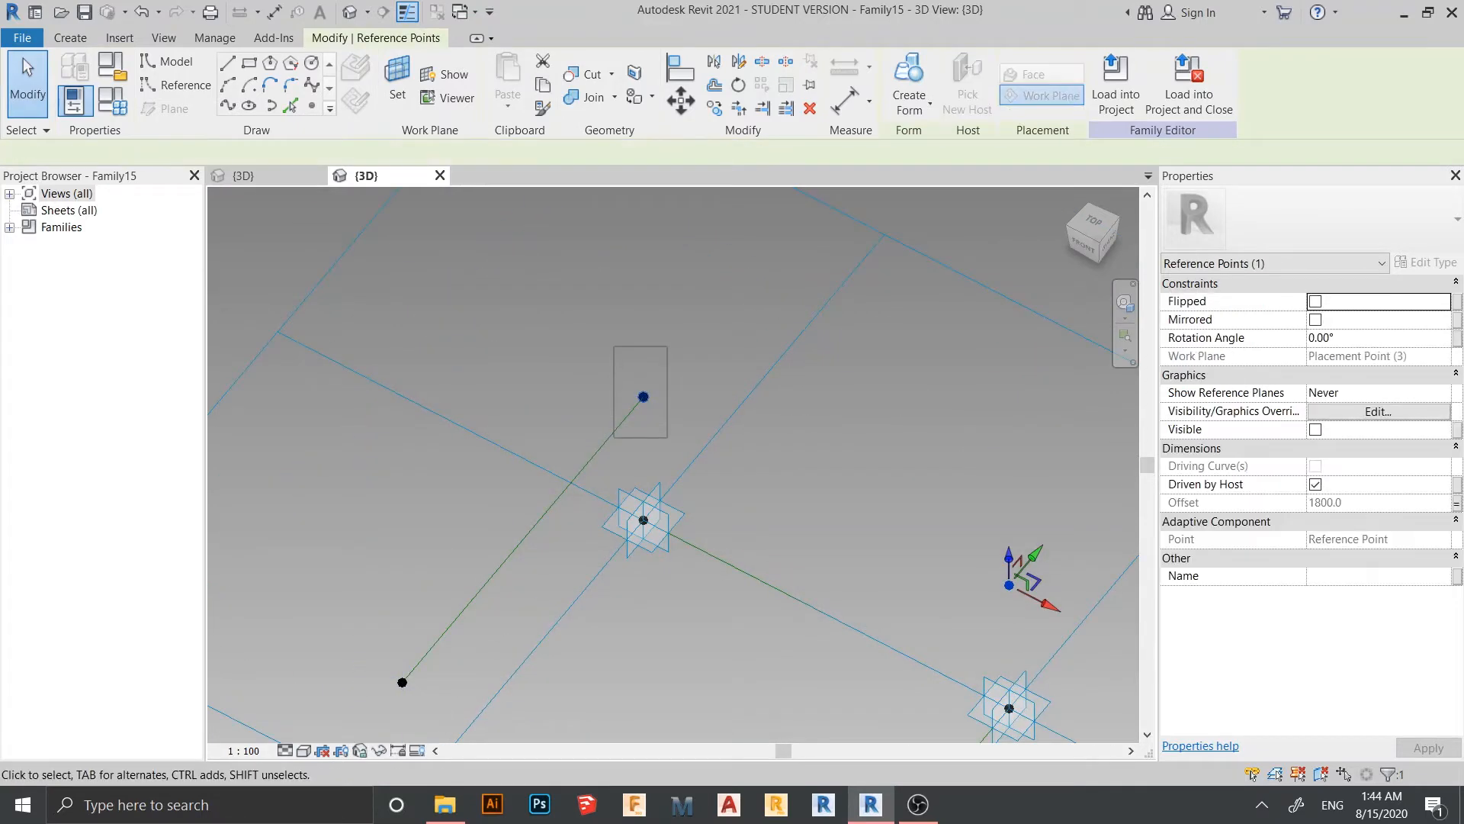
scroll(638, 414, down, 3)
click(634, 416)
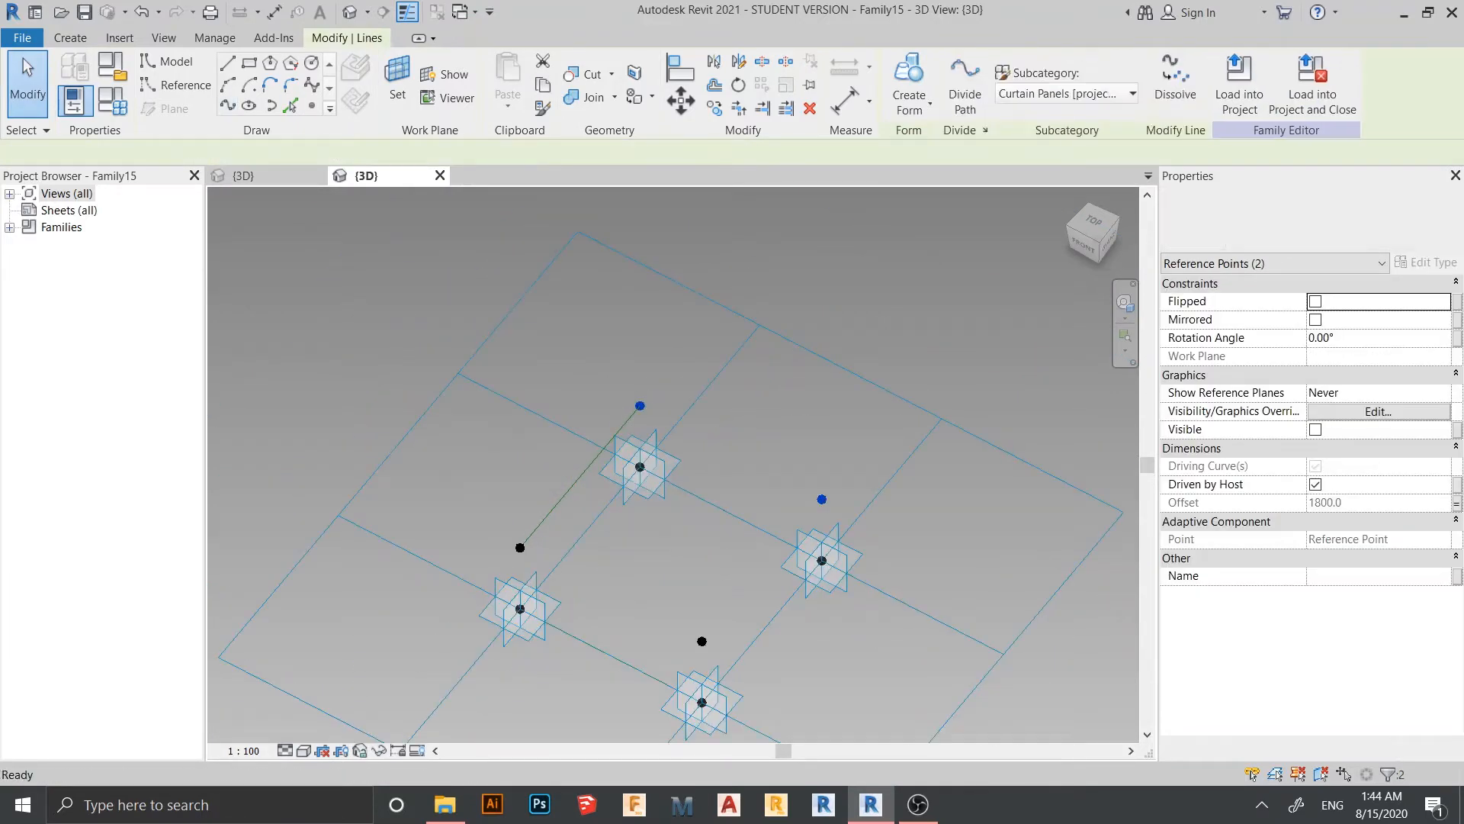
click(1315, 448)
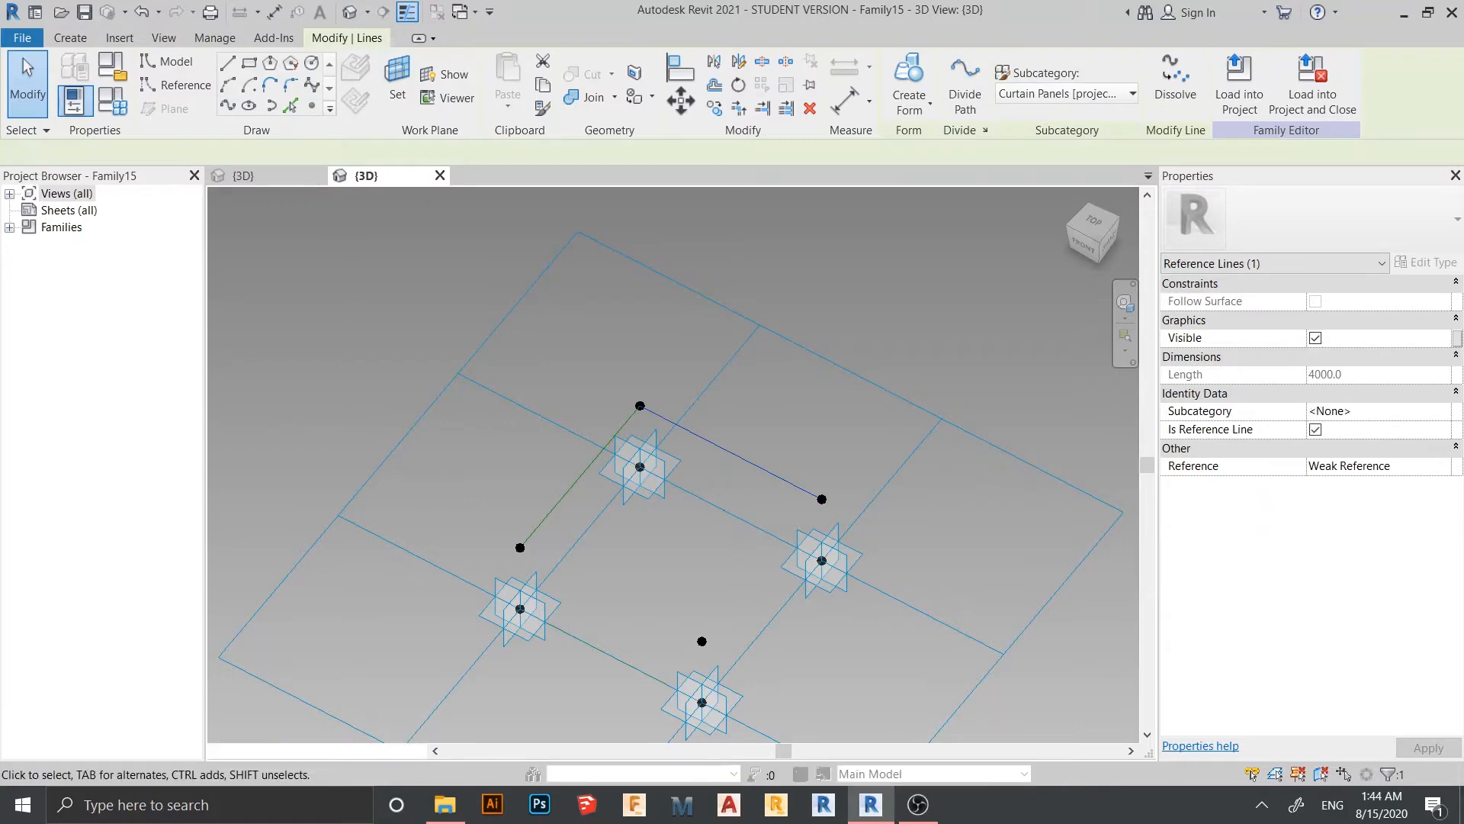
key(Escape)
Join the raised point above placement point 3 to the remaining unconnected raised point with a spline through points
scroll(671, 457, down, 2)
shift+middle_drag(697, 519, 743, 516)
scroll(740, 515, up, 5)
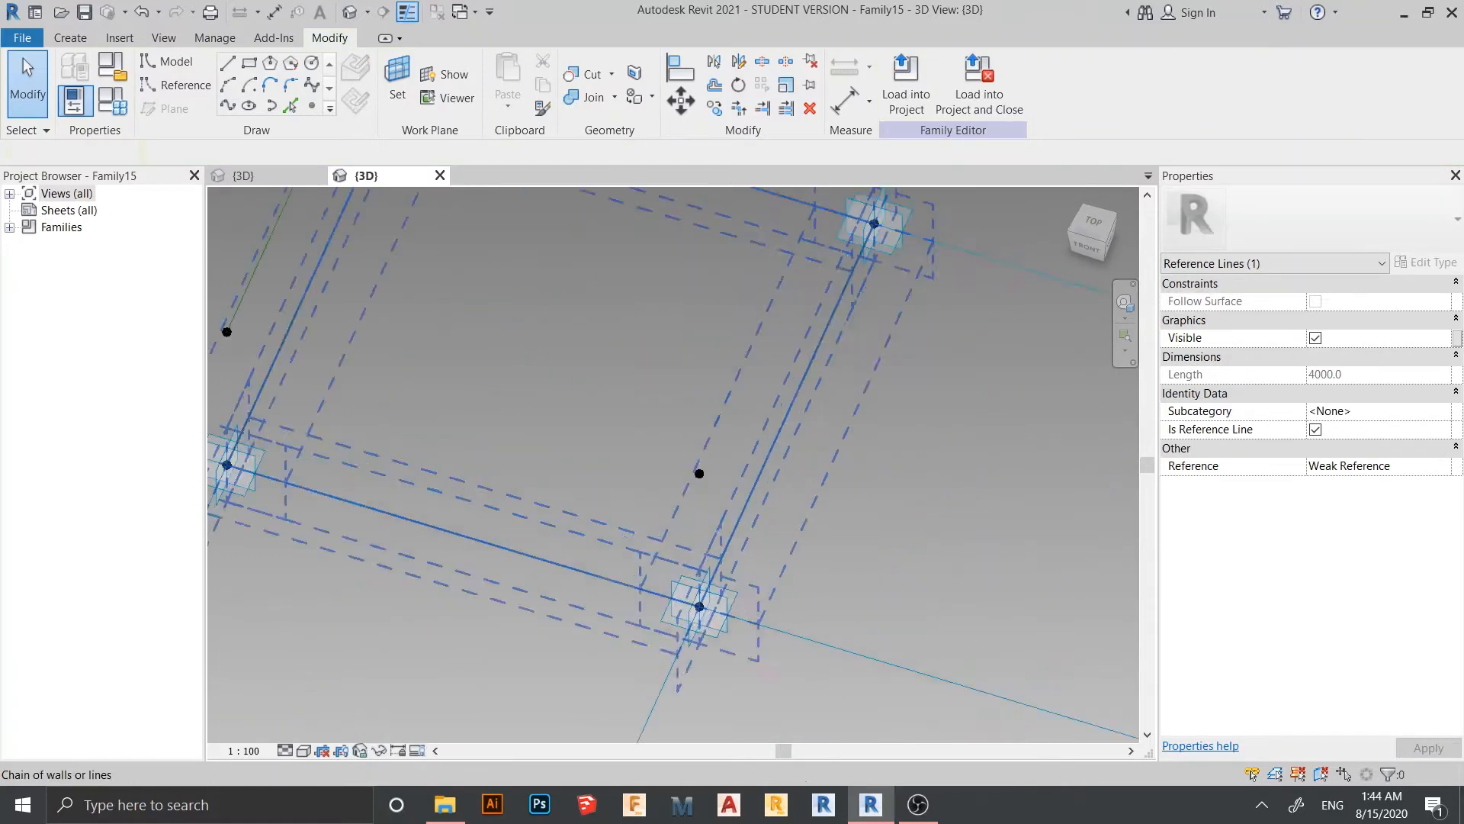
drag(663, 421, 734, 507)
scroll(734, 507, down, 3)
middle_drag(734, 507, 666, 701)
scroll(774, 535, up, 3)
ctrl+drag(694, 327, 734, 398)
click(227, 104)
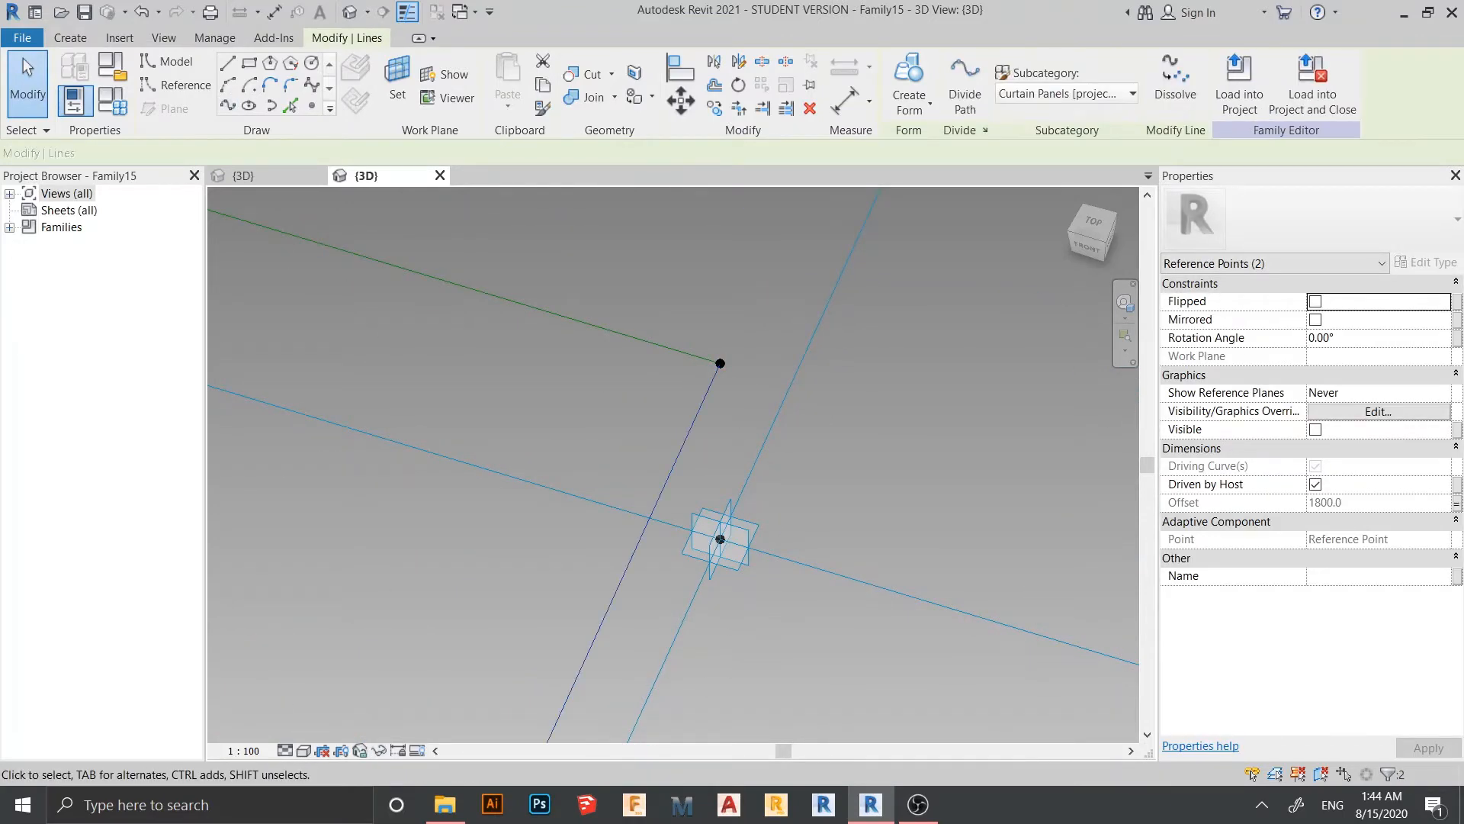
Close the raised square with a spline through points between its last open corner and the point above placement point 1
scroll(633, 417, down, 5)
shift+middle_drag(724, 442, 640, 435)
scroll(457, 488, up, 3)
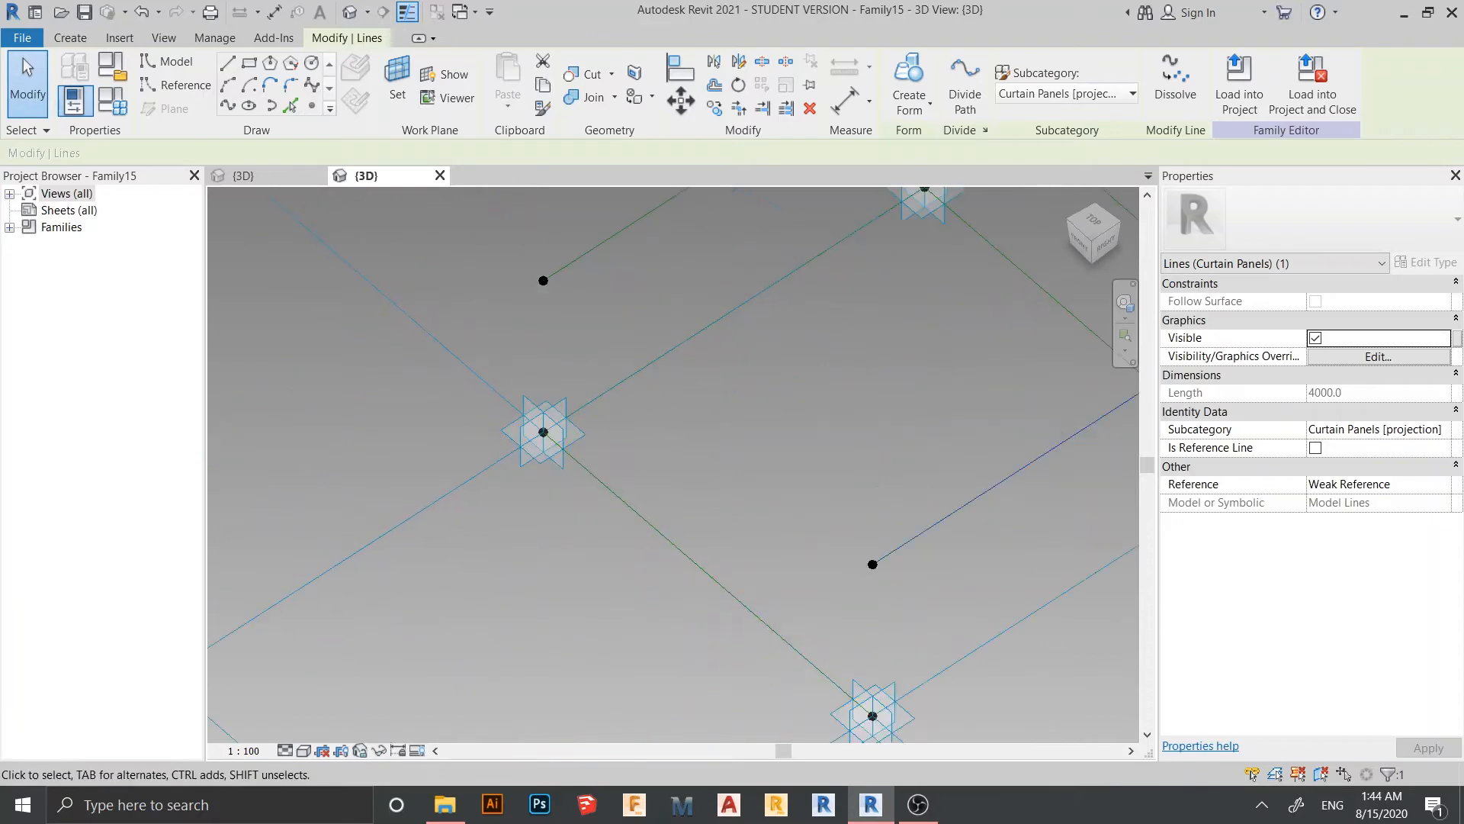
drag(543, 281, 615, 343)
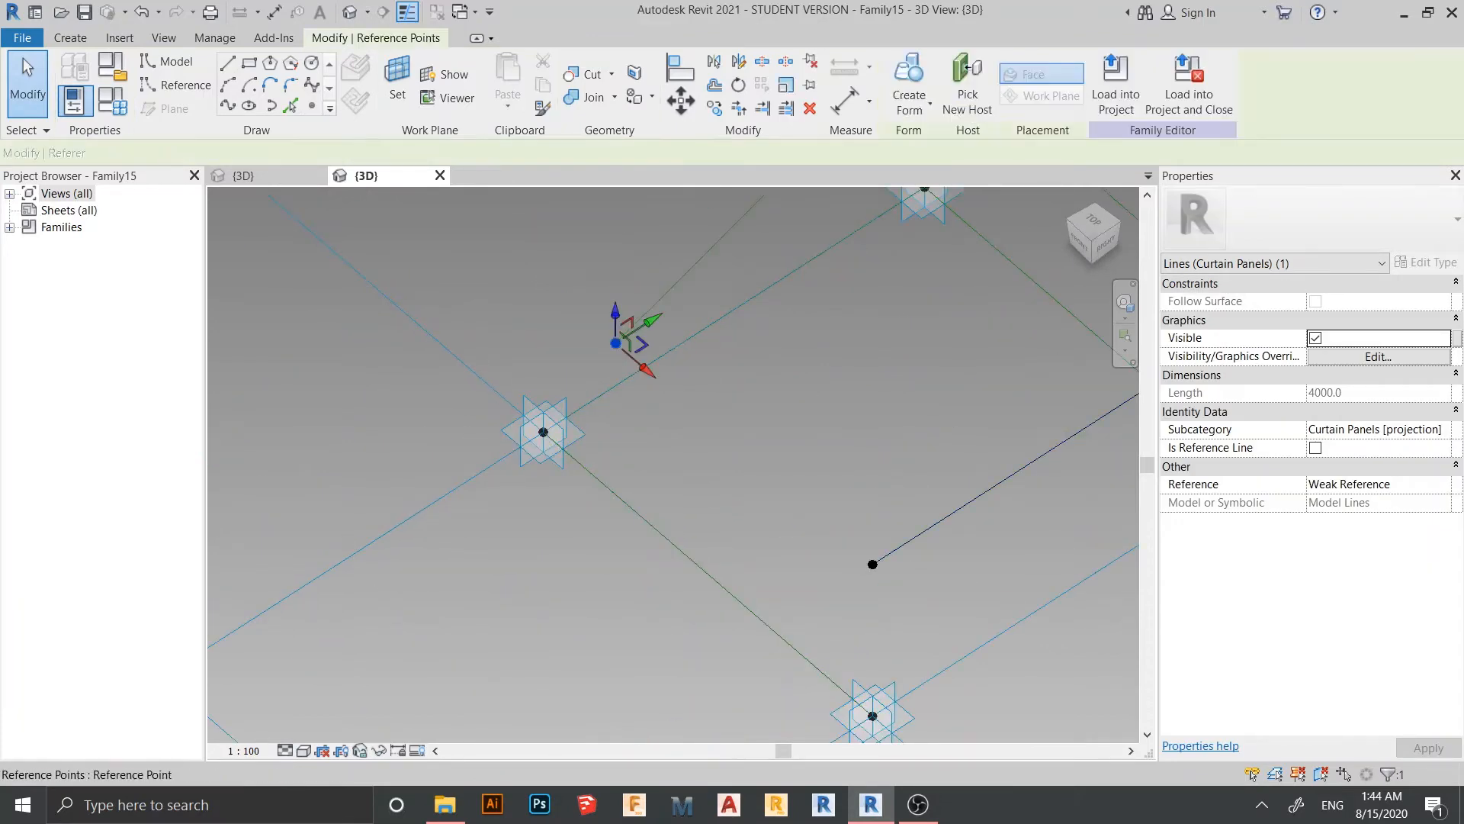
key(ctrl+z)
scroll(719, 401, down, 1)
middle_drag(720, 401, 716, 405)
scroll(631, 246, up, 2)
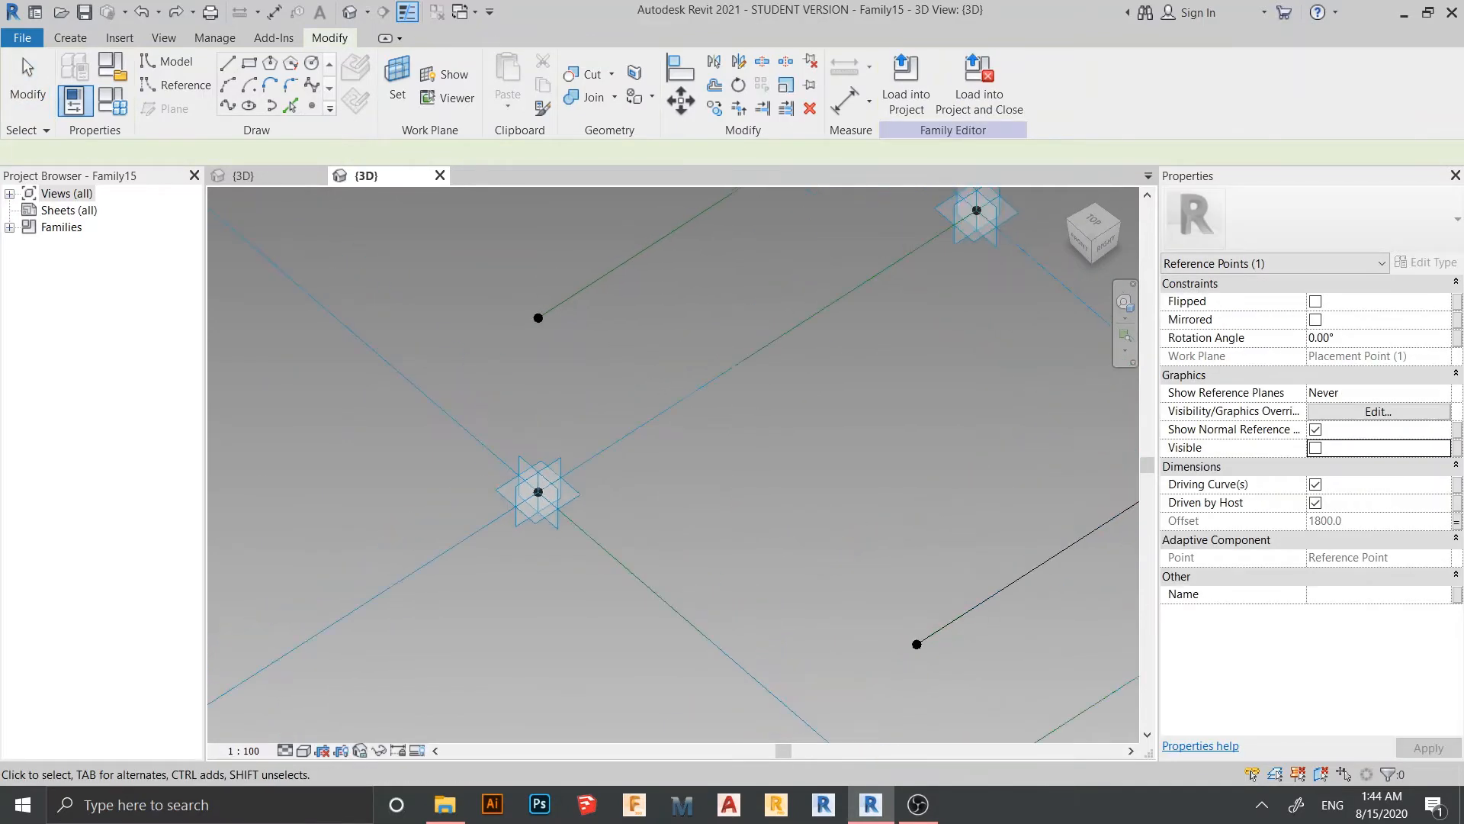
drag(497, 276, 735, 523)
scroll(435, 236, down, 3)
scroll(724, 482, up, 2)
click(227, 105)
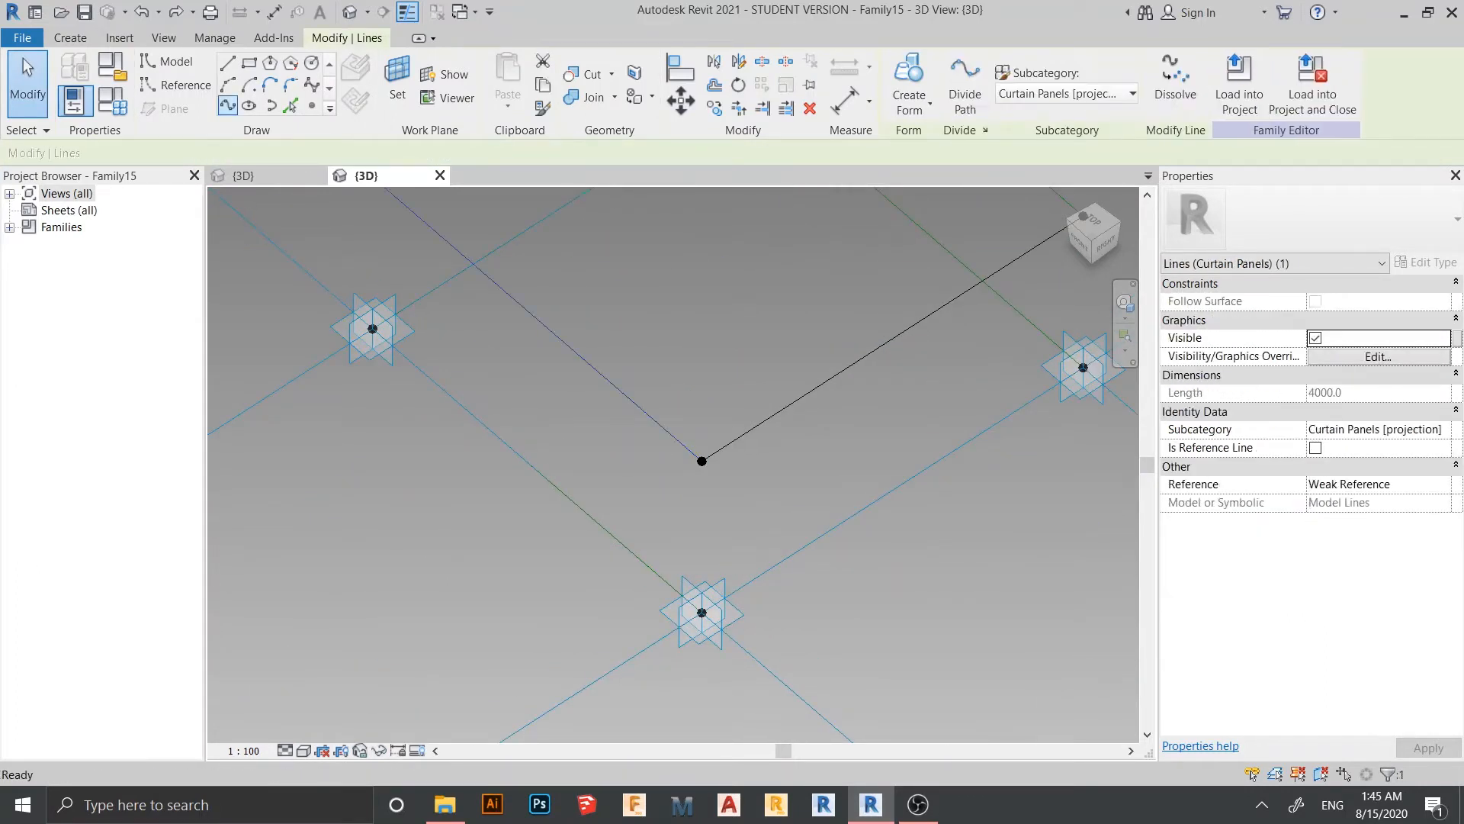
key(Escape)
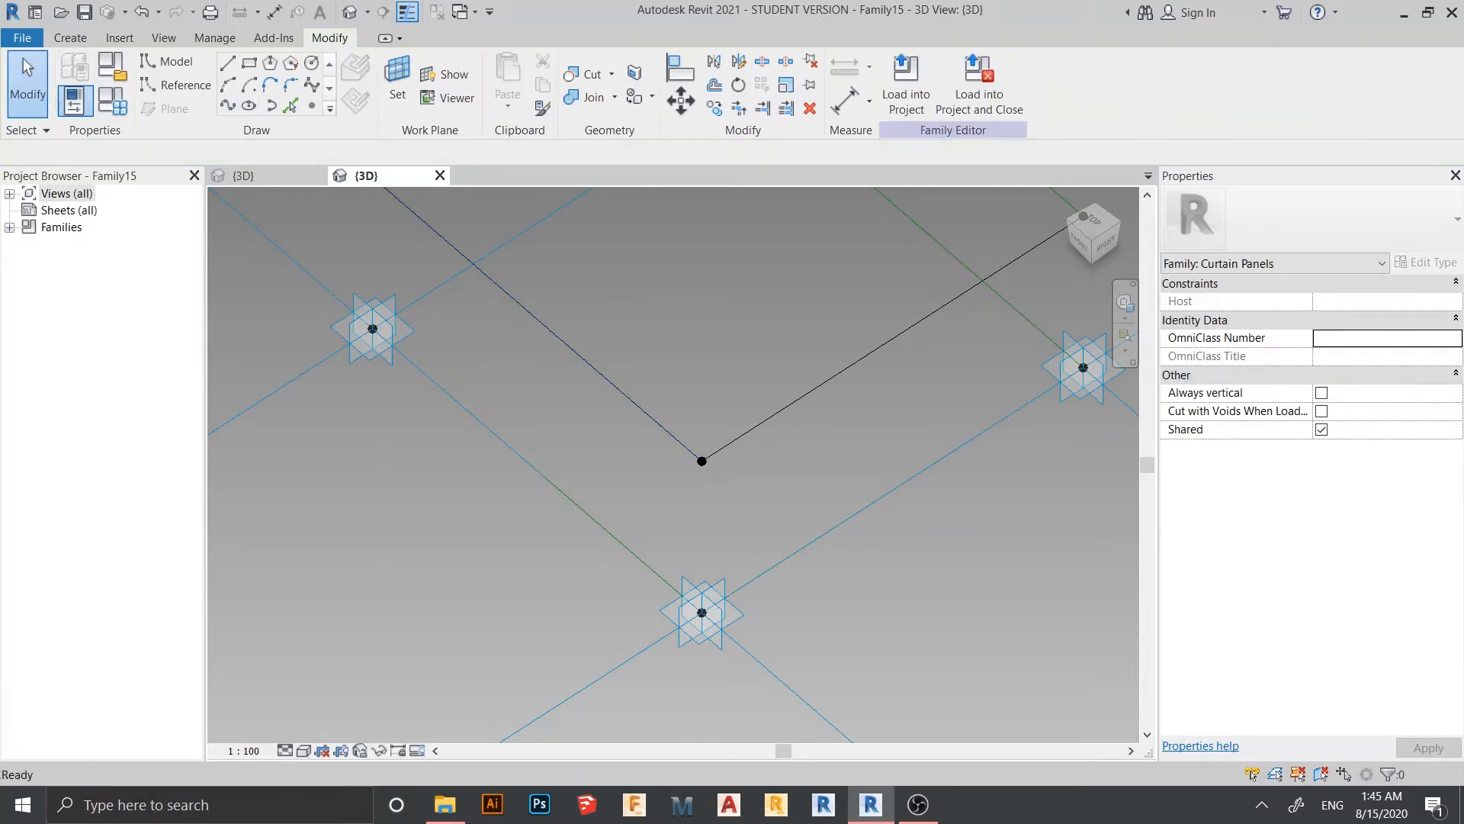
Select the chain of four raised lines and create a solid form from it, choosing the extruded box option
shift+middle_drag(671, 457, 770, 457)
scroll(671, 457, up, 3)
shift+middle_drag(671, 457, 656, 509)
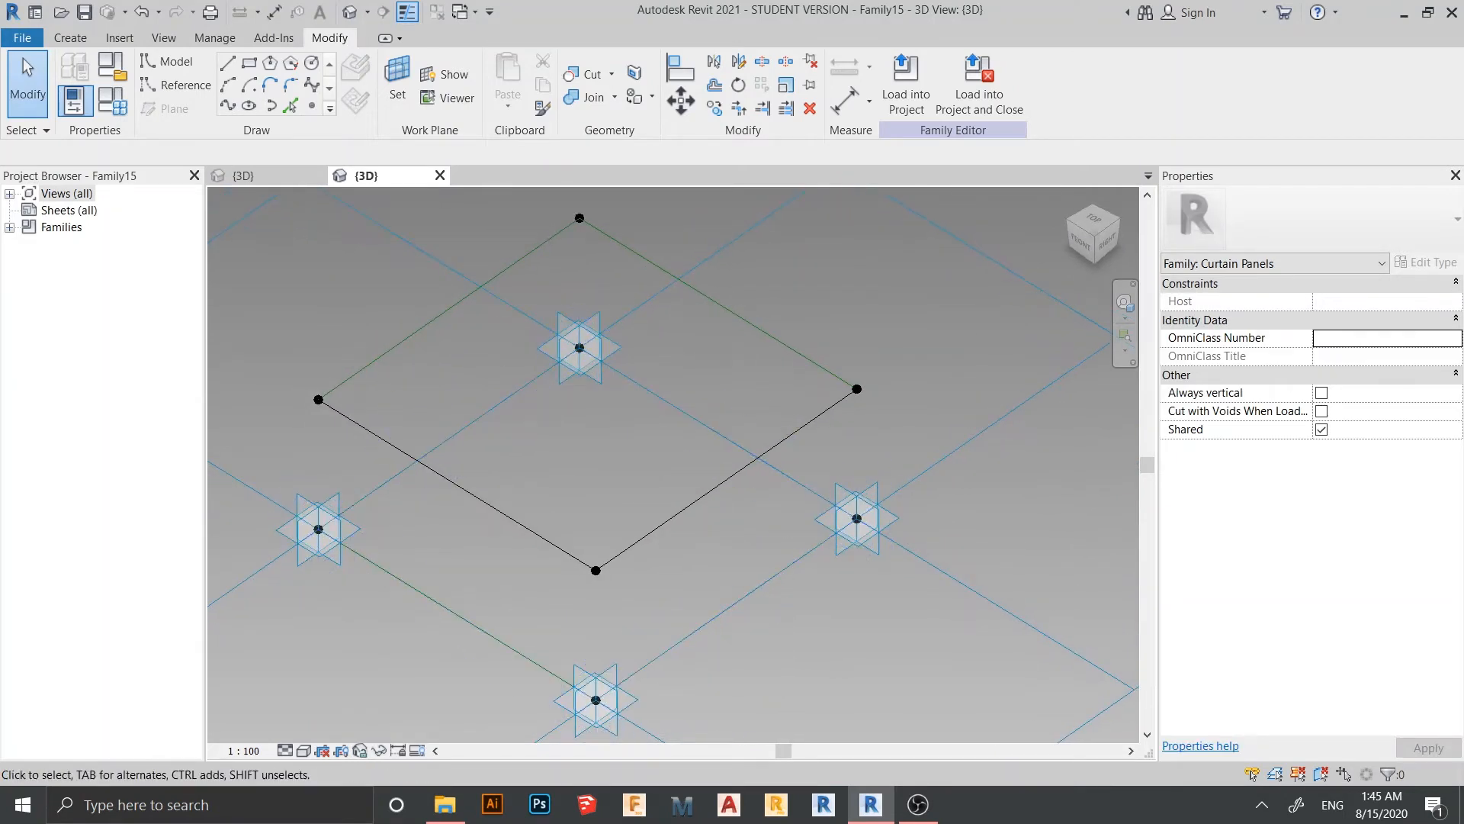
key(Tab)
click(659, 526)
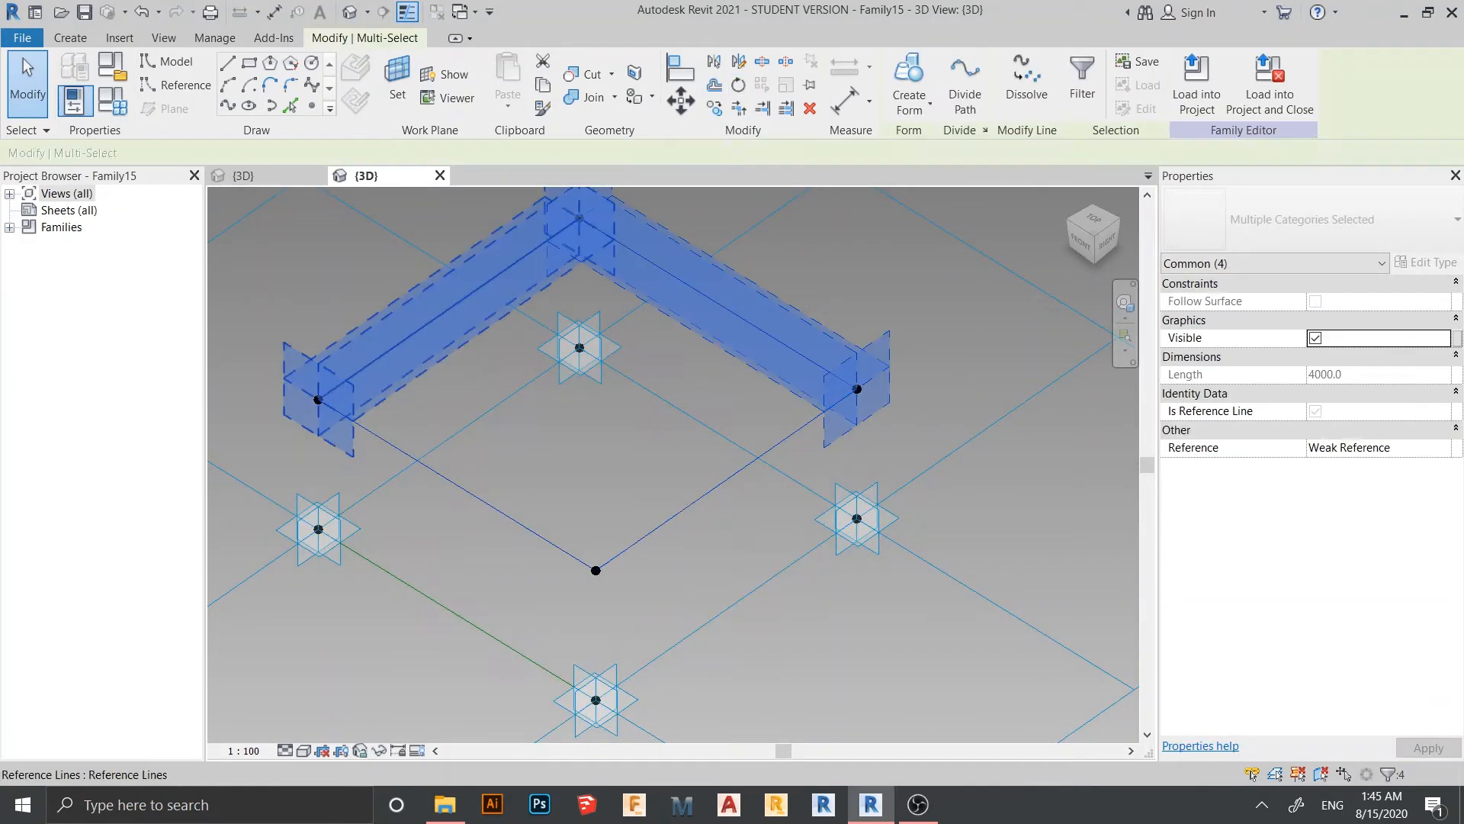
click(909, 103)
click(882, 134)
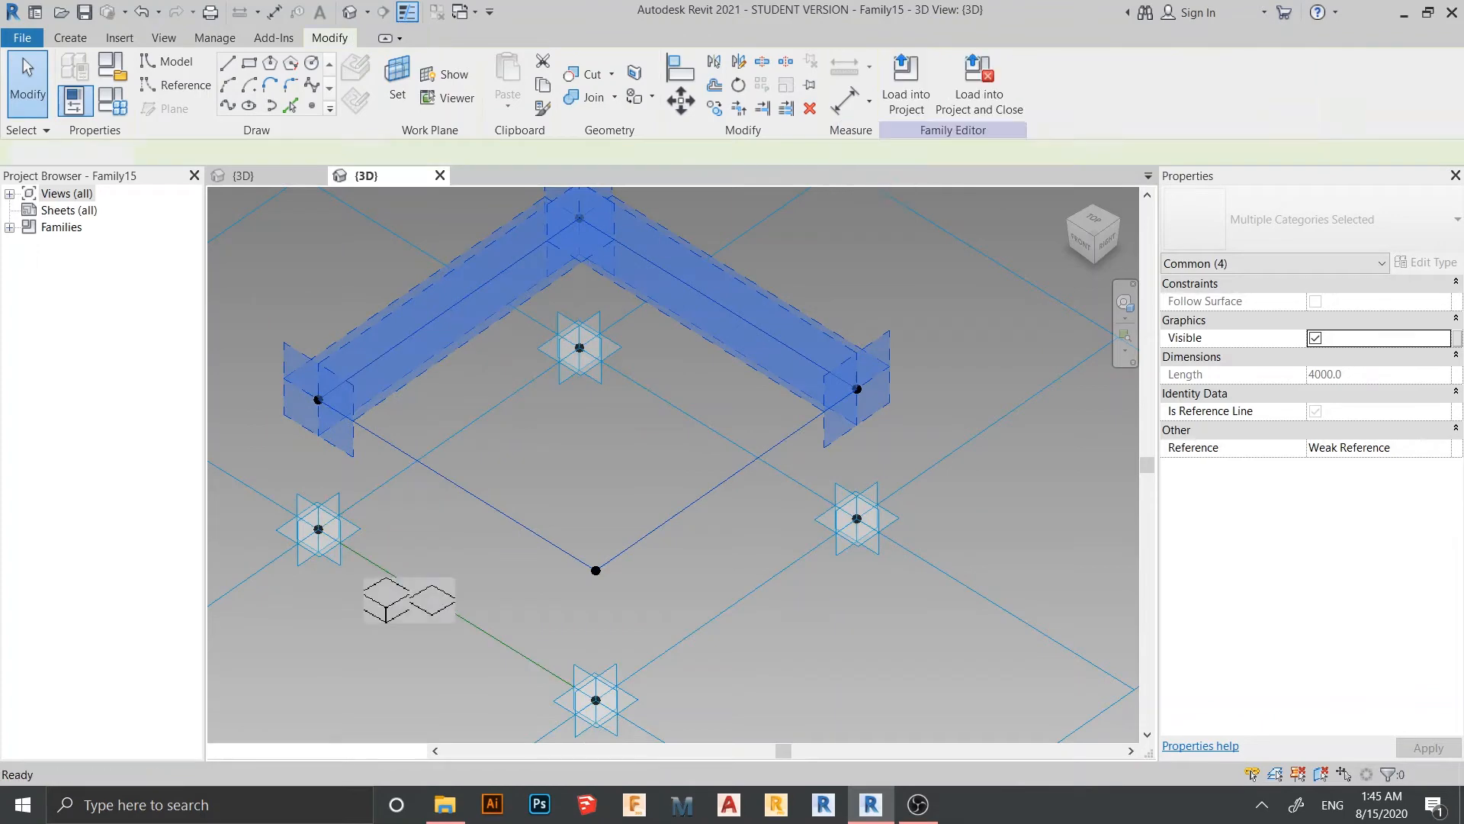
scroll(684, 453, down, 2)
click(388, 602)
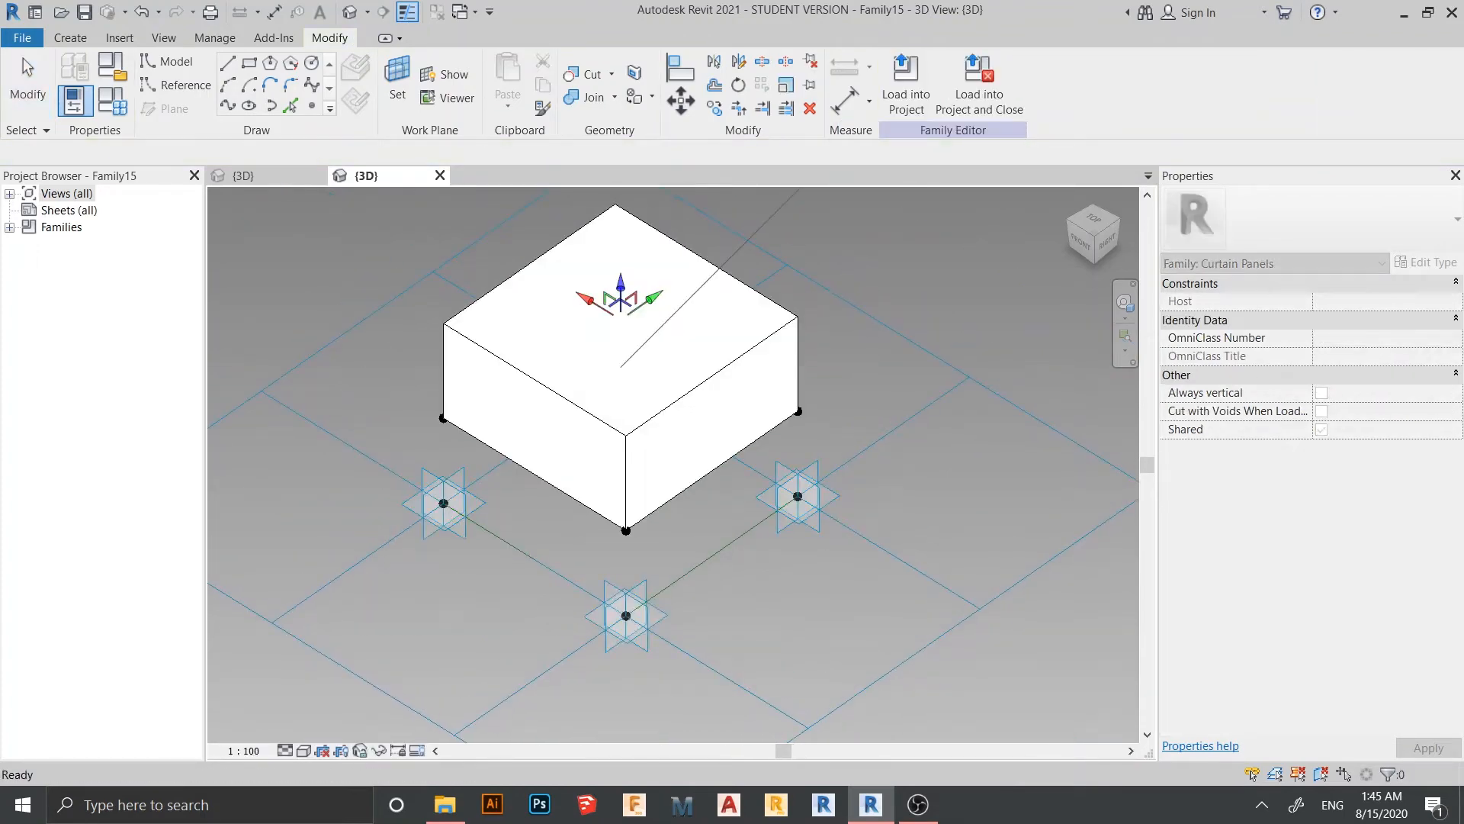
Set the solid form's height to 50 mm and deselect it
scroll(547, 464, down, 1)
middle_drag(787, 416, 794, 482)
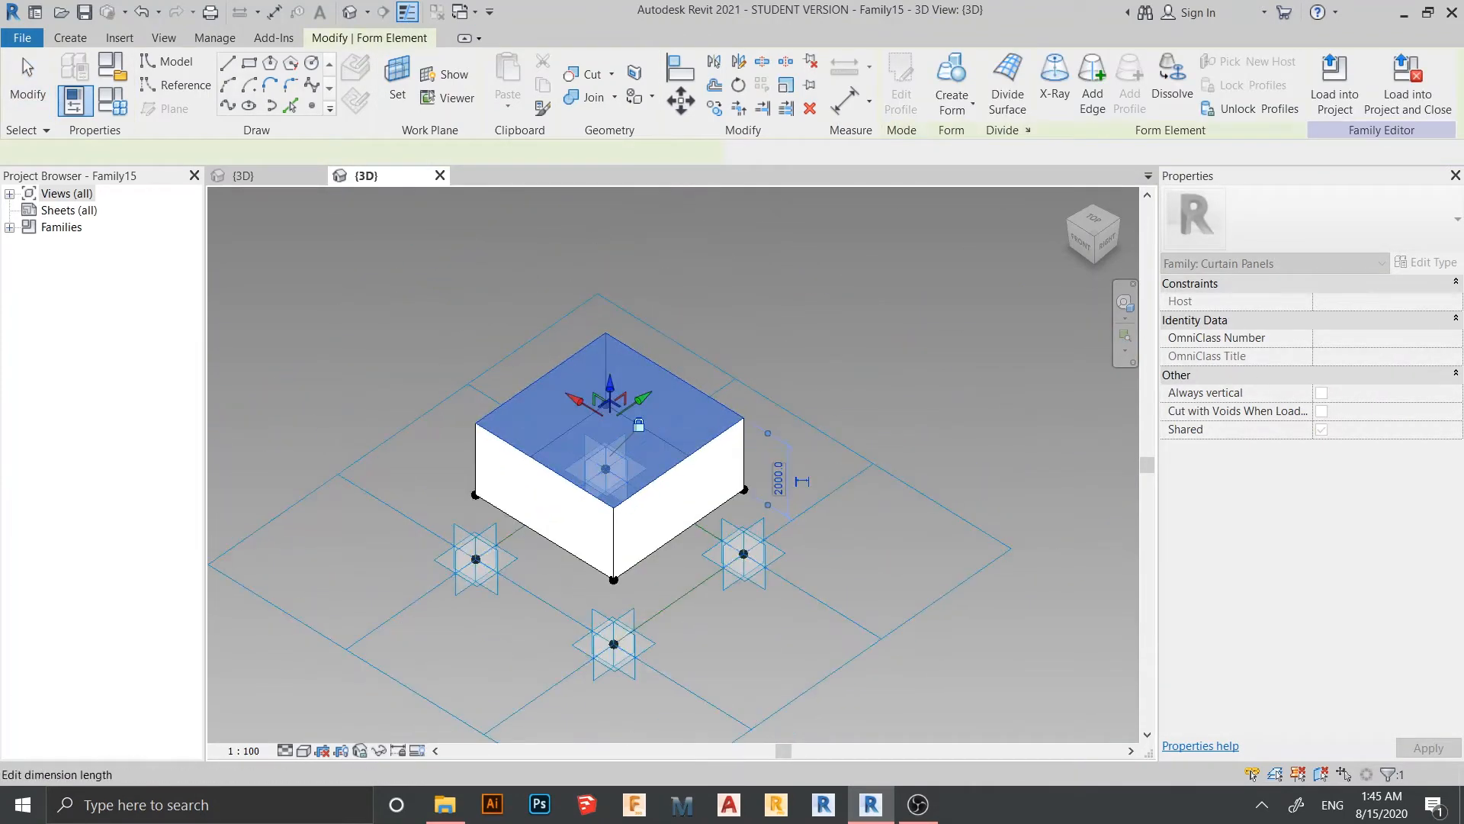
click(785, 480)
text(50)
key(Return)
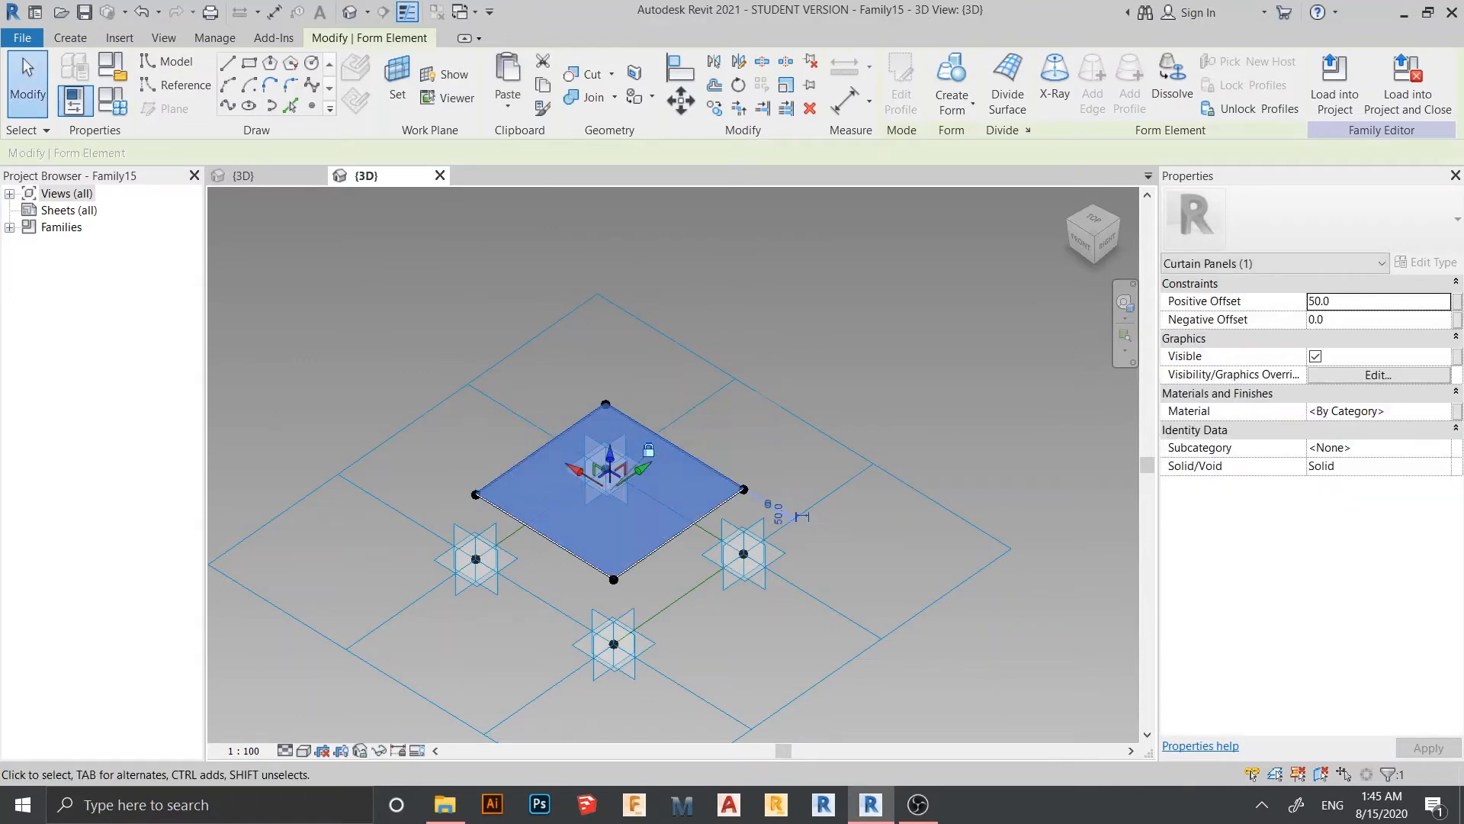
key(Escape)
scroll(945, 325, down, 1)
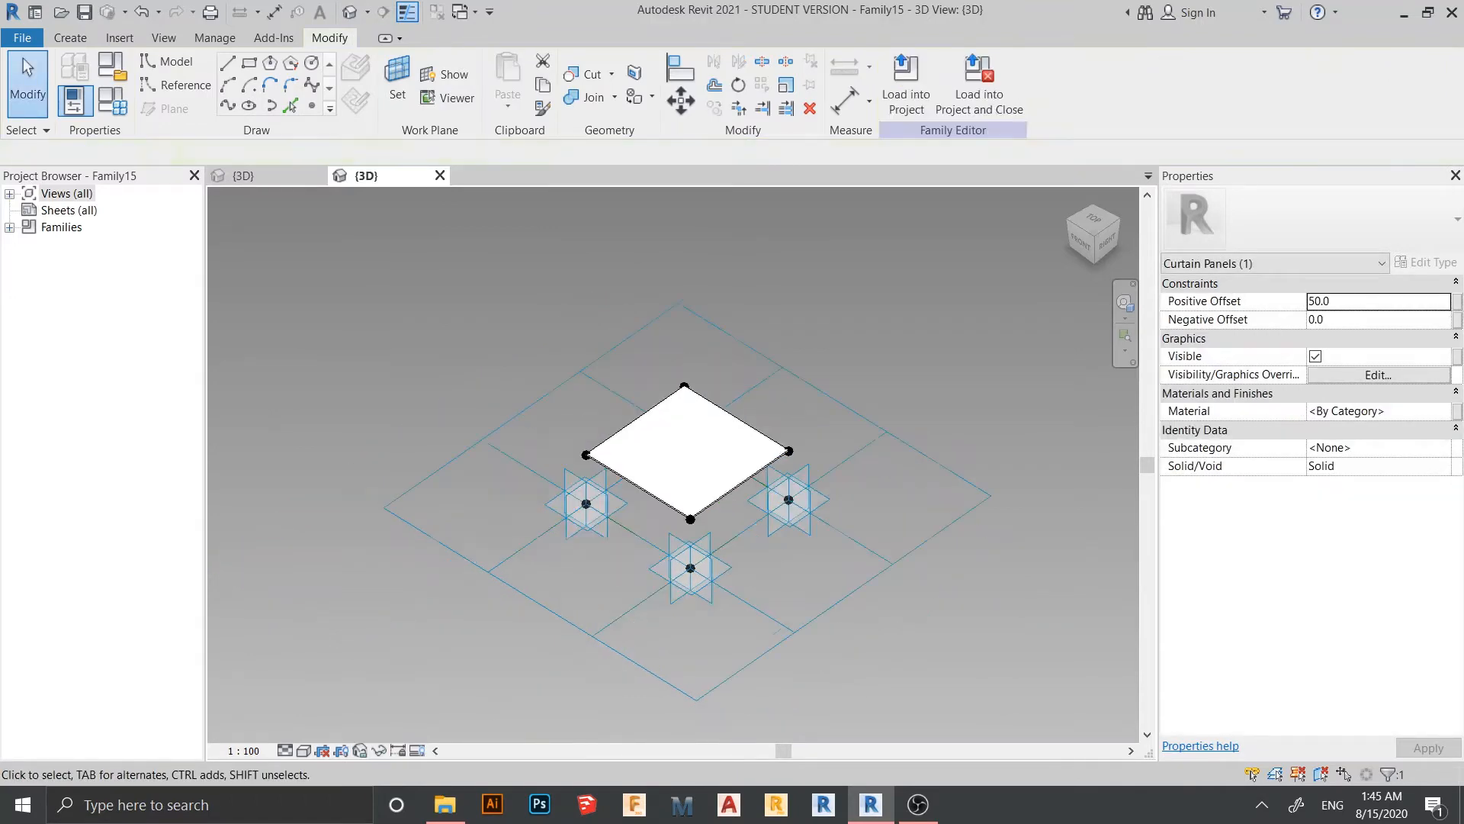
Associate the solid form's material with a new family type parameter named GLASS
key(Tab)
middle_drag(727, 479, 587, 500)
scroll(720, 467, up, 2)
key(Tab)
key(Tab)
key(Tab)
key(Tab)
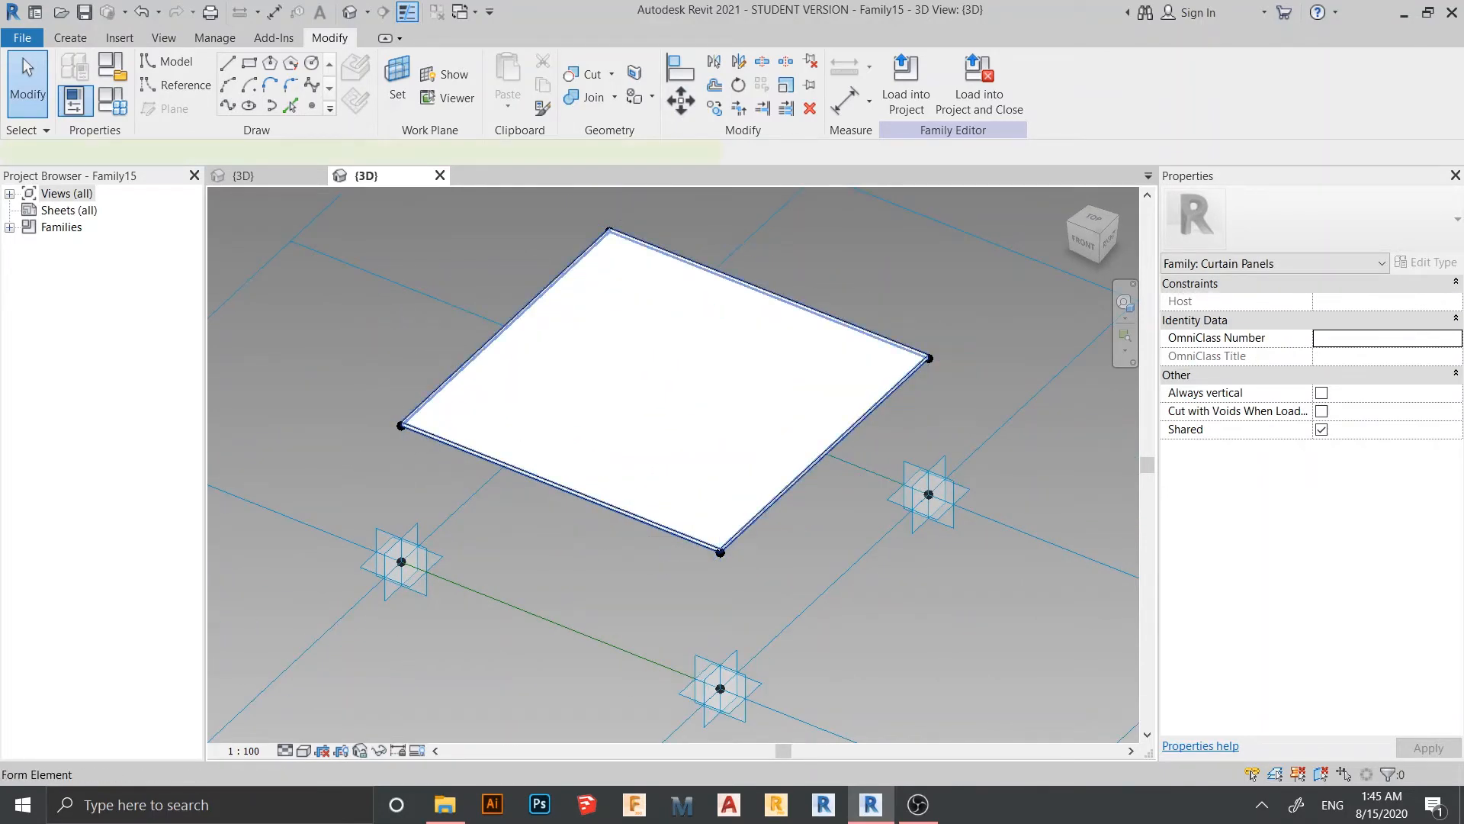
click(588, 499)
scroll(587, 499, down, 1)
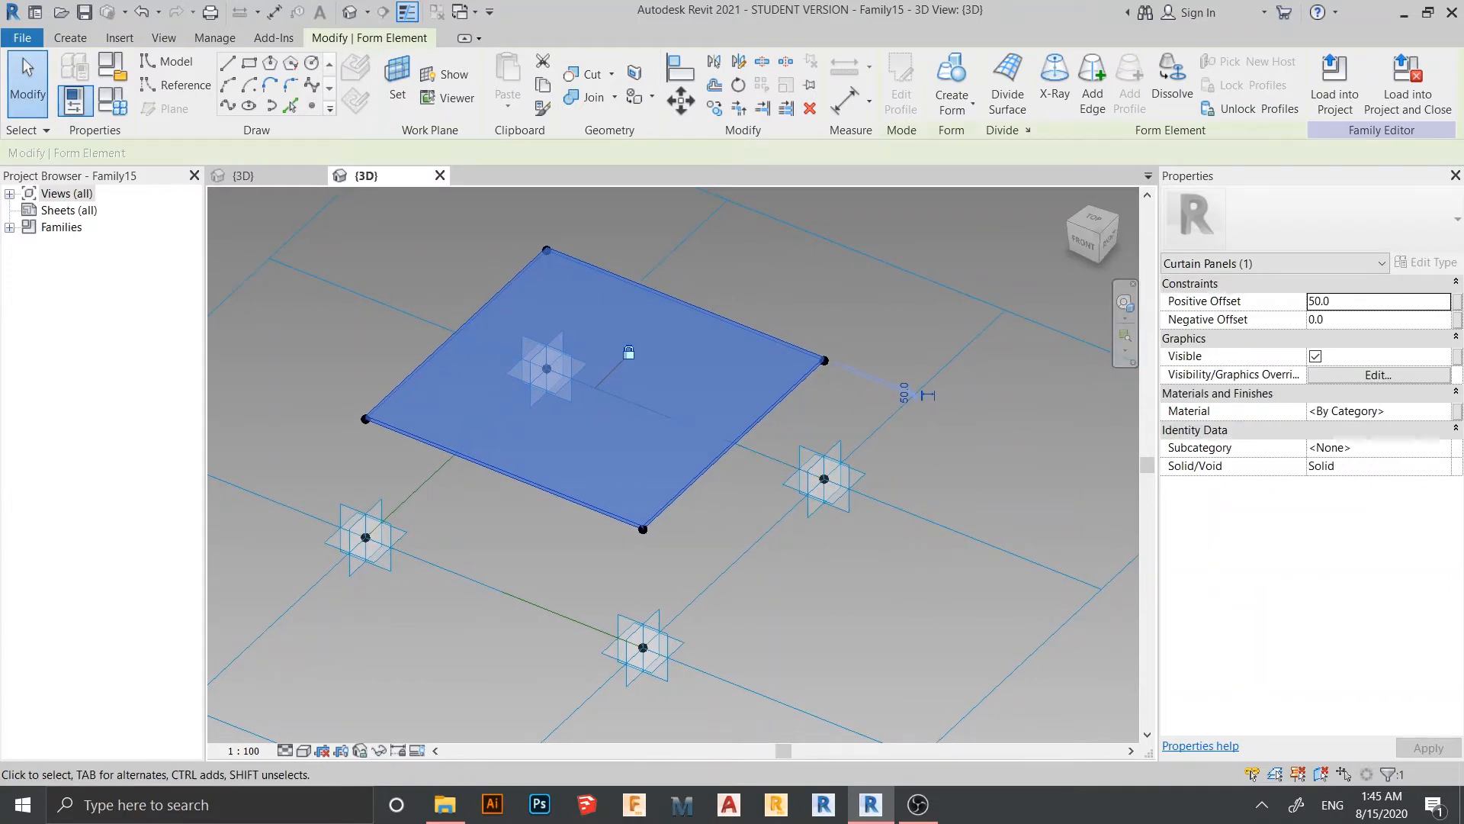
click(1456, 410)
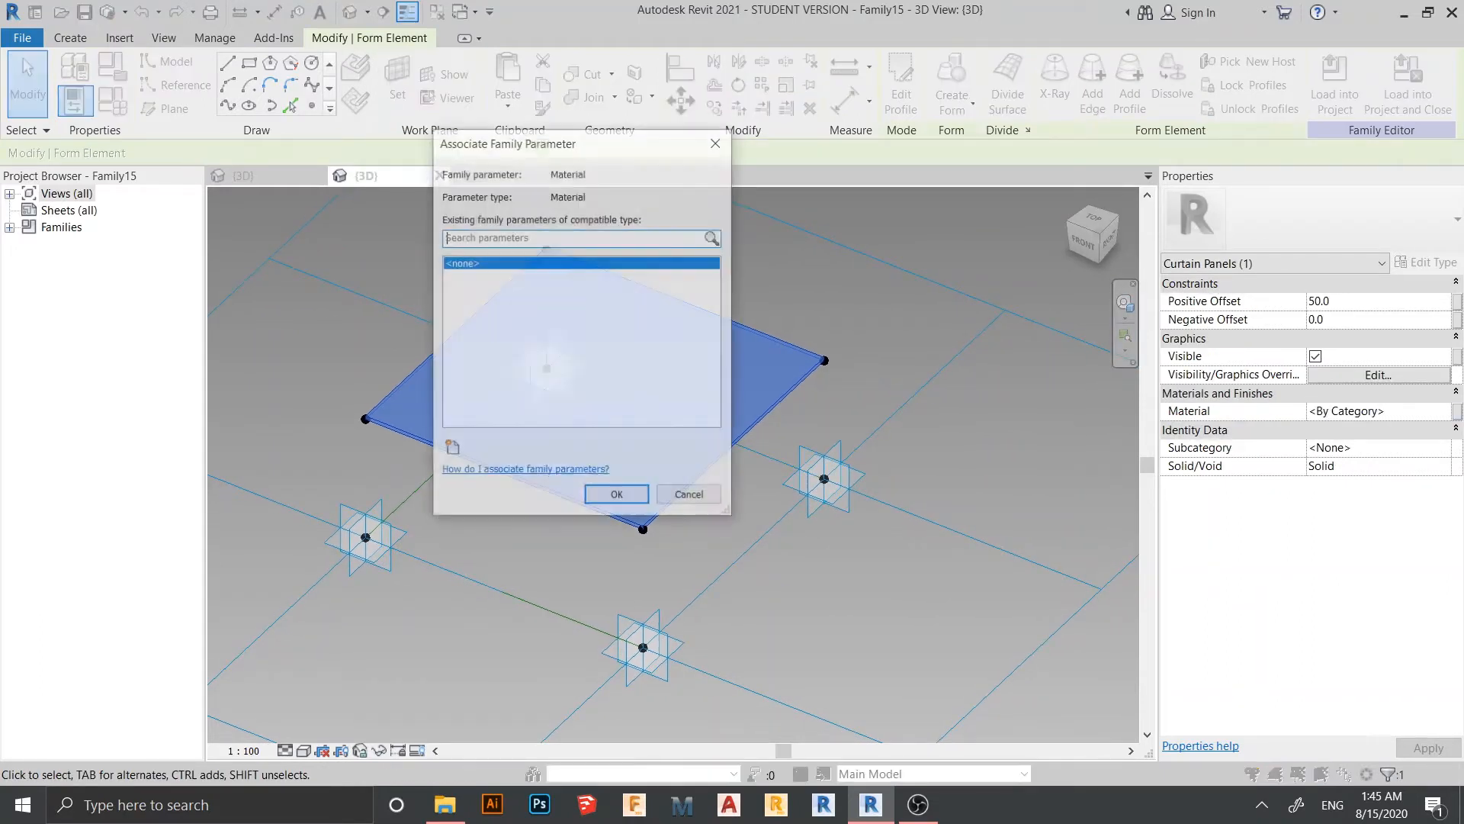
click(451, 449)
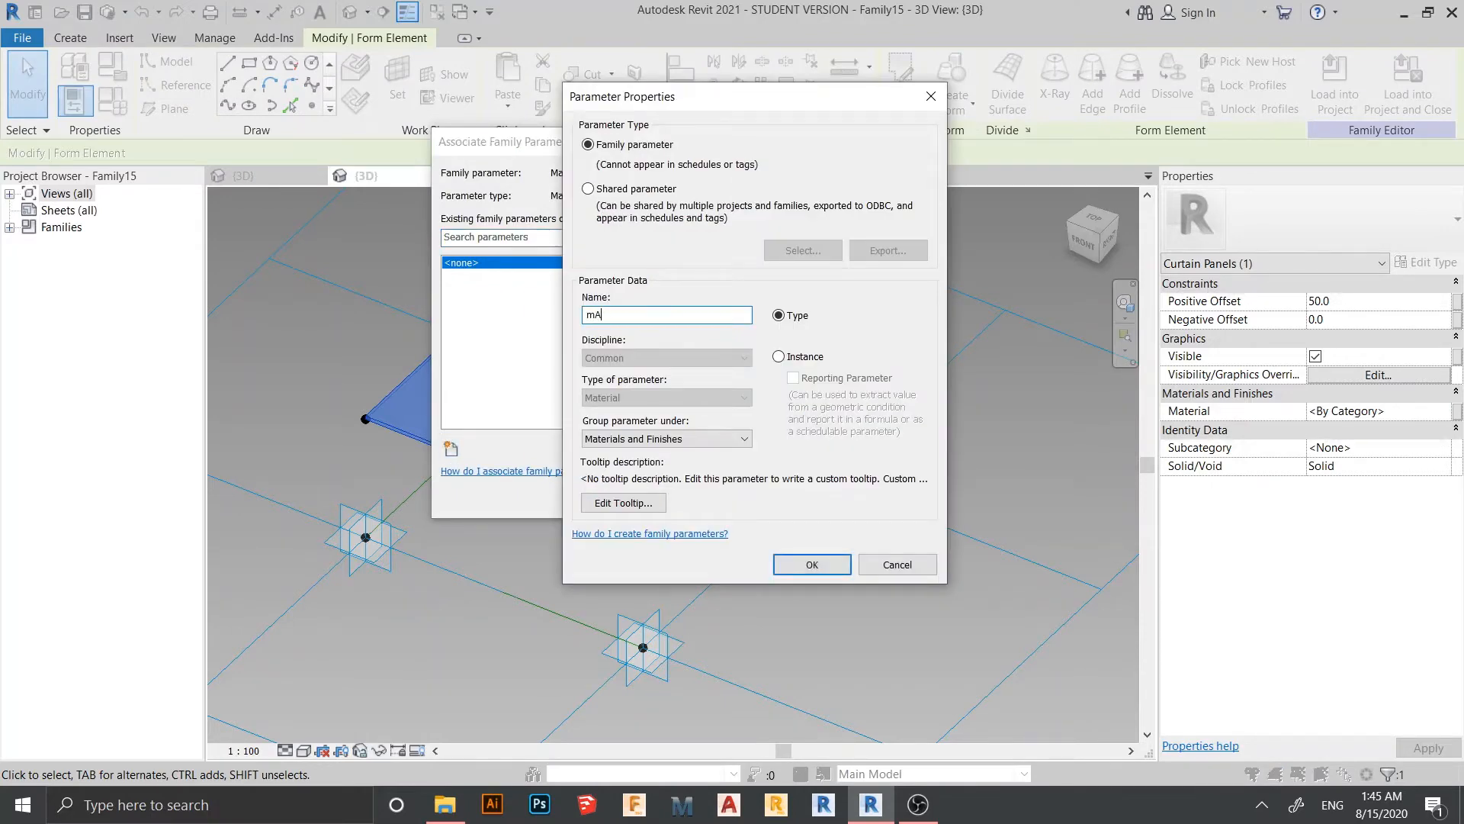
text(GLASS)
key(Return)
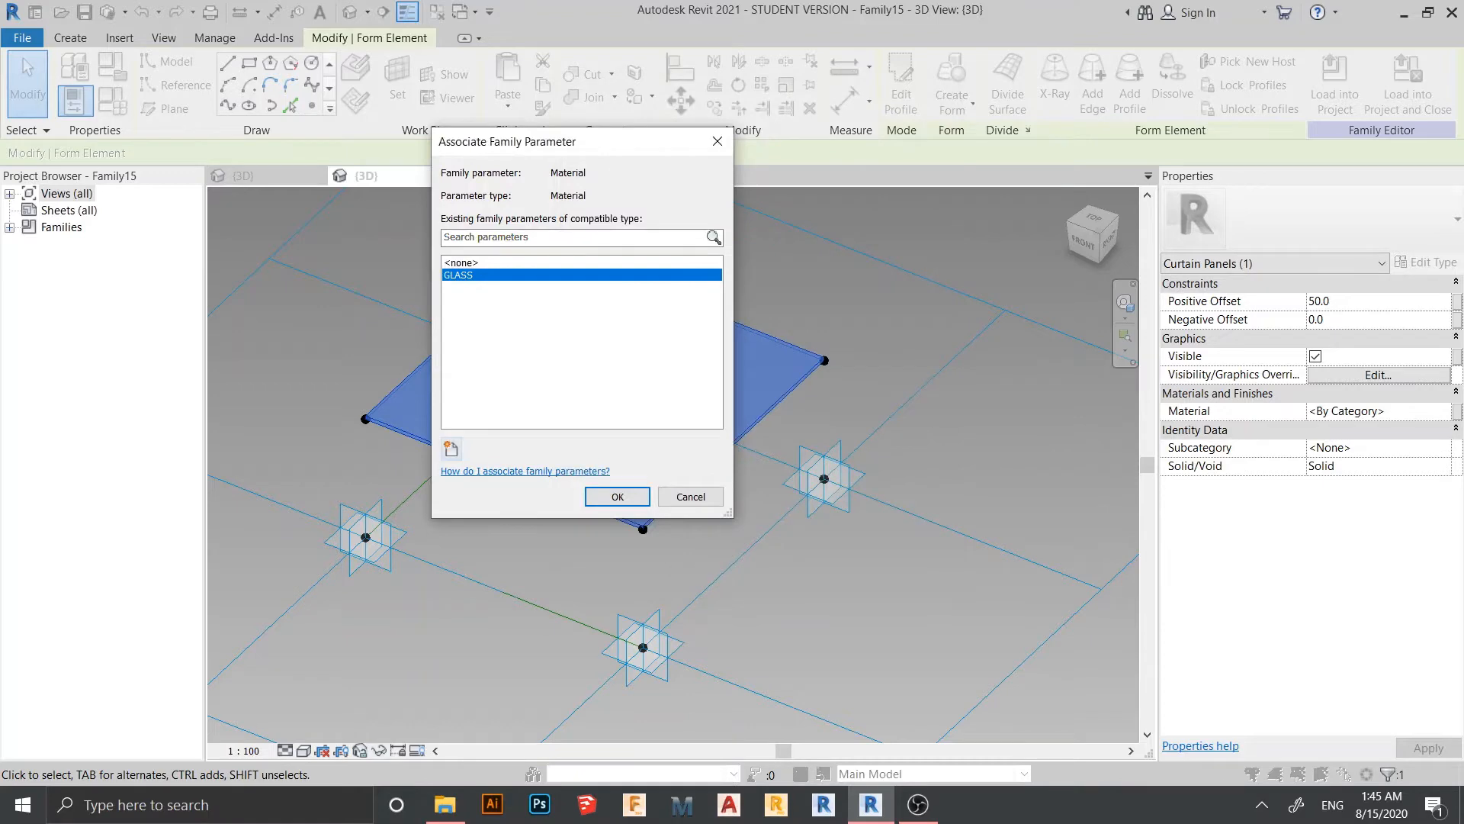
click(618, 496)
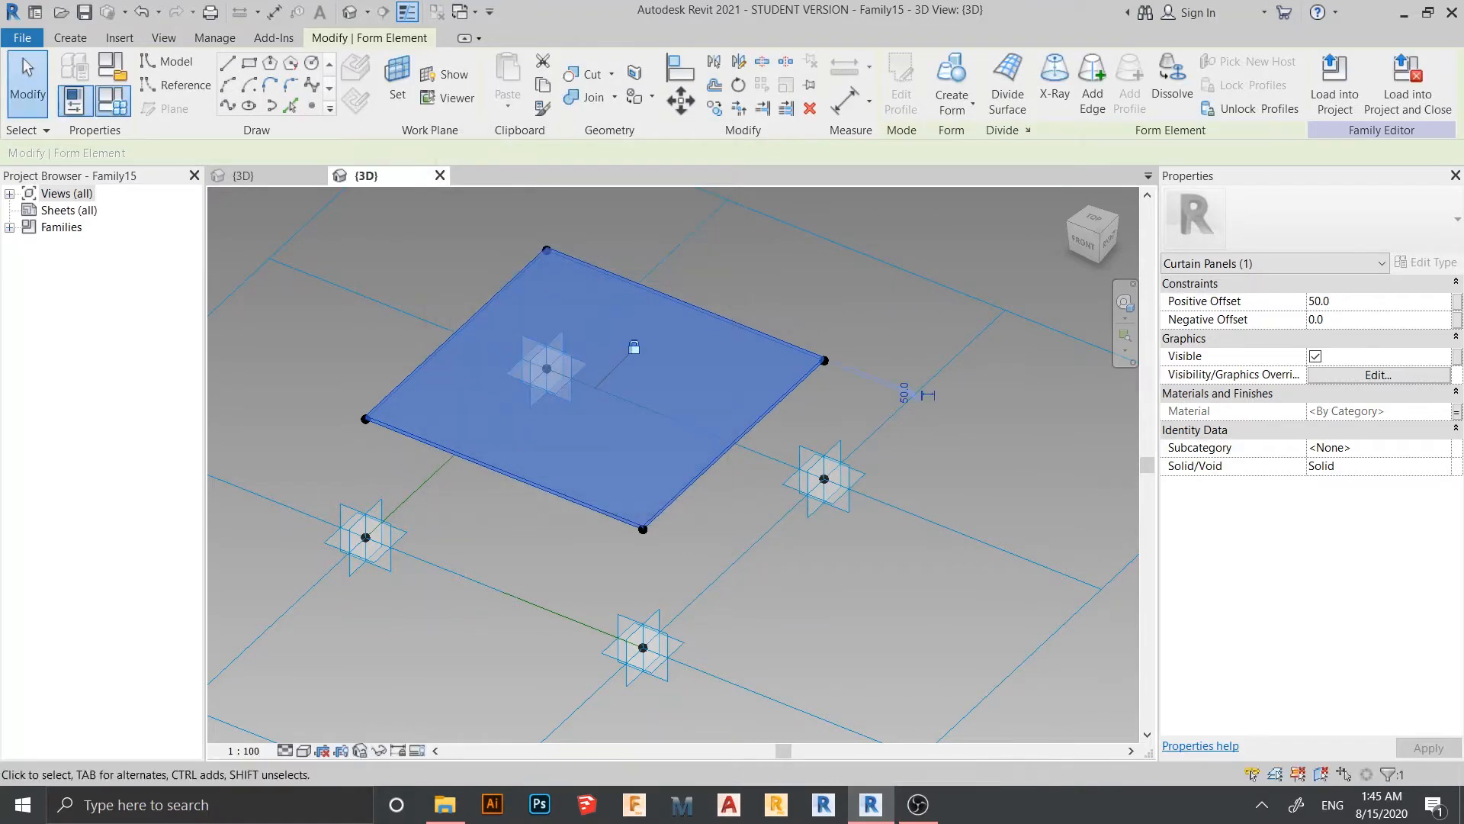
Assign the Glass material to the GLASS parameter in the family types and deselect the form
click(111, 85)
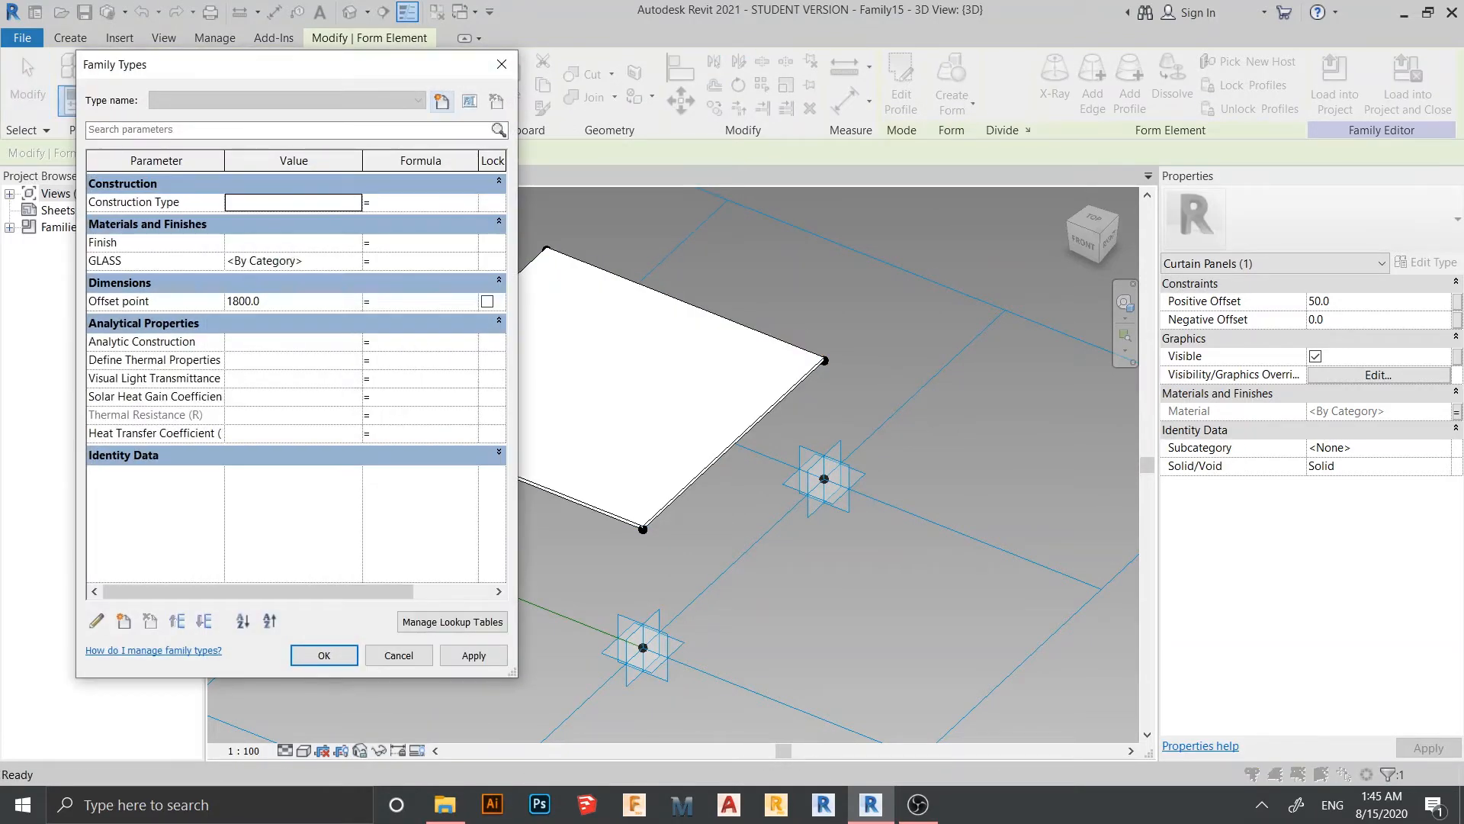
click(293, 261)
click(354, 260)
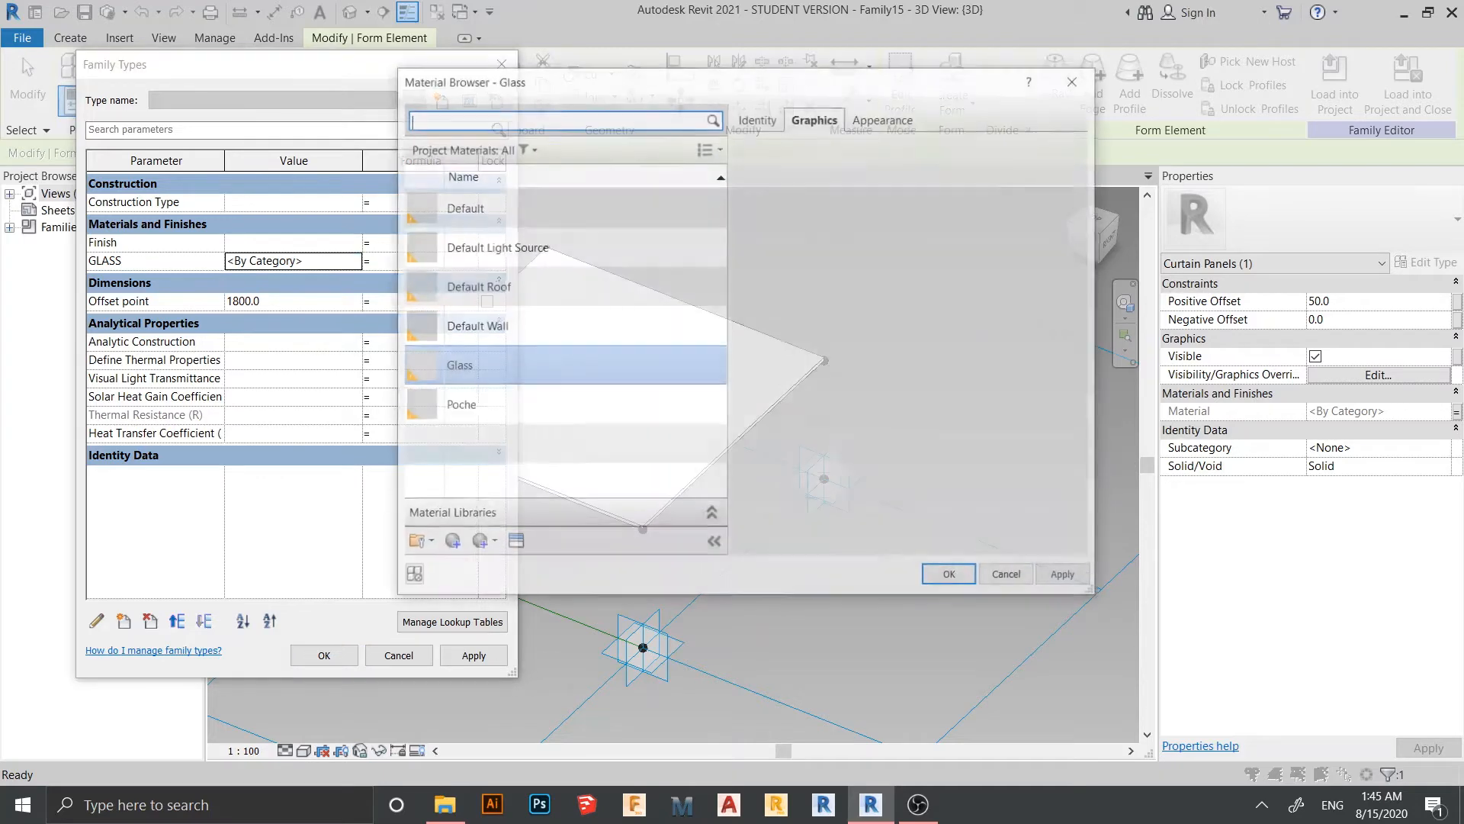
key(Return)
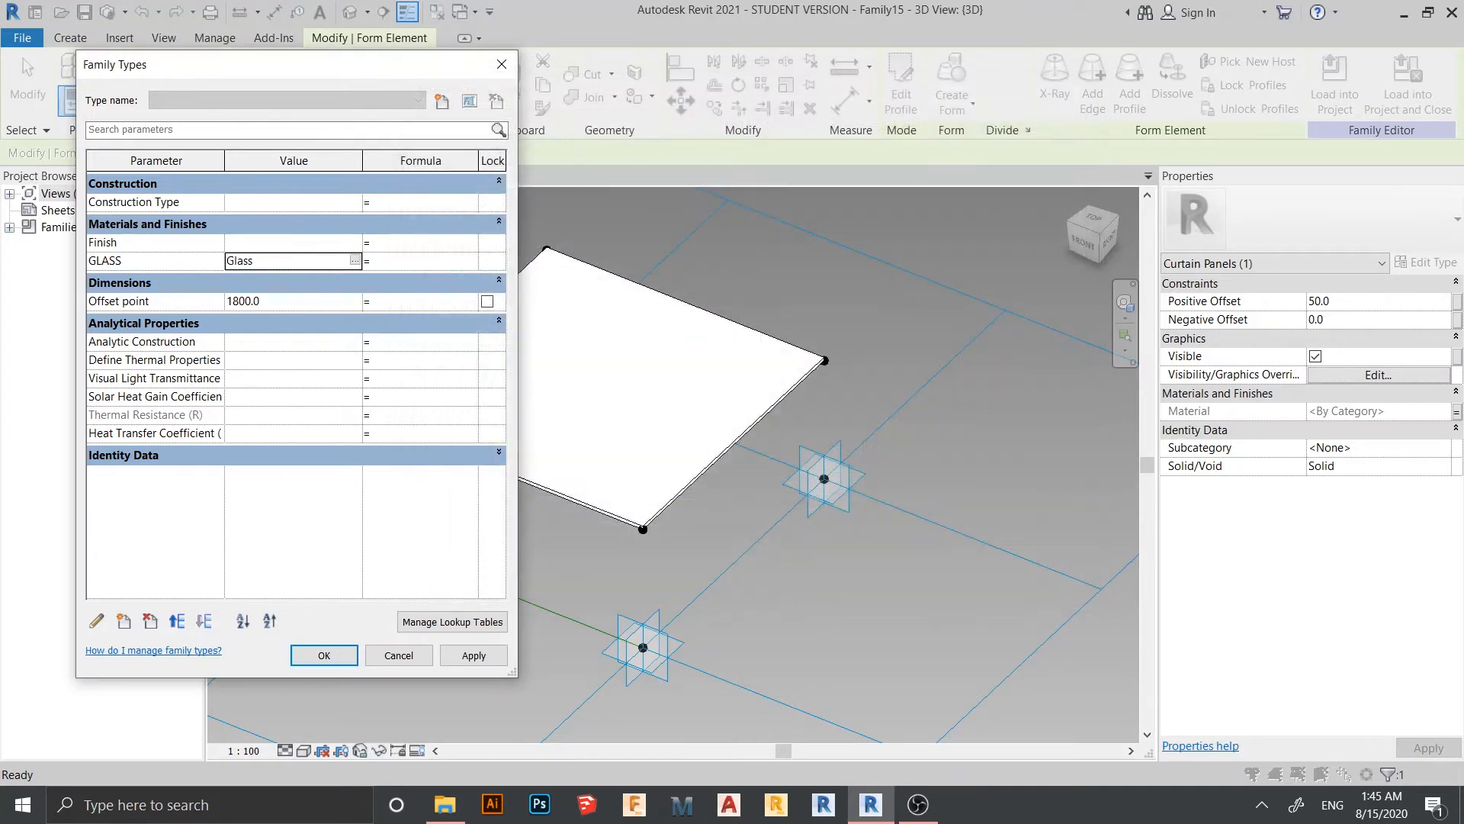
click(324, 654)
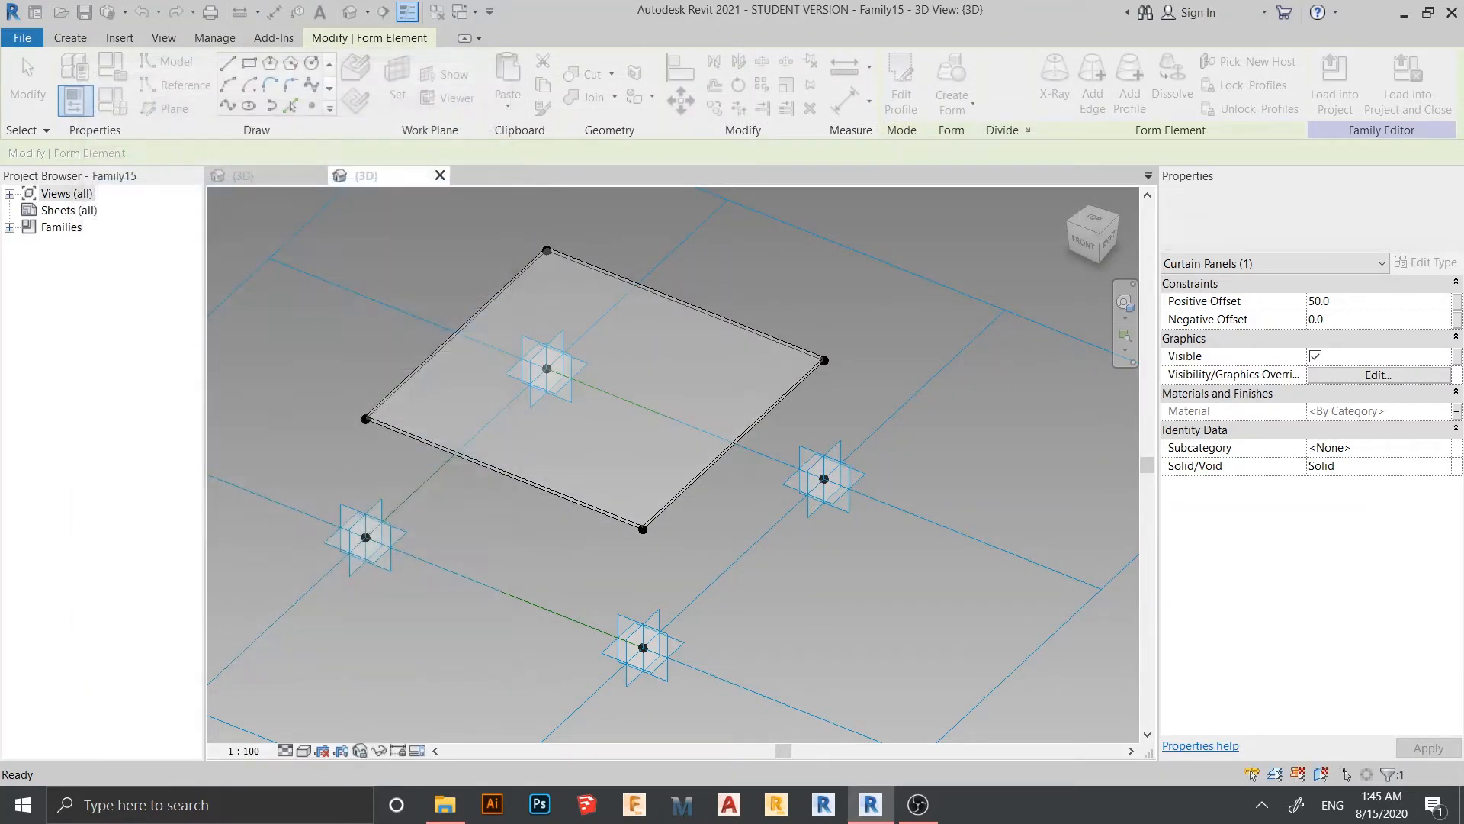
scroll(618, 589, up, 2)
key(Escape)
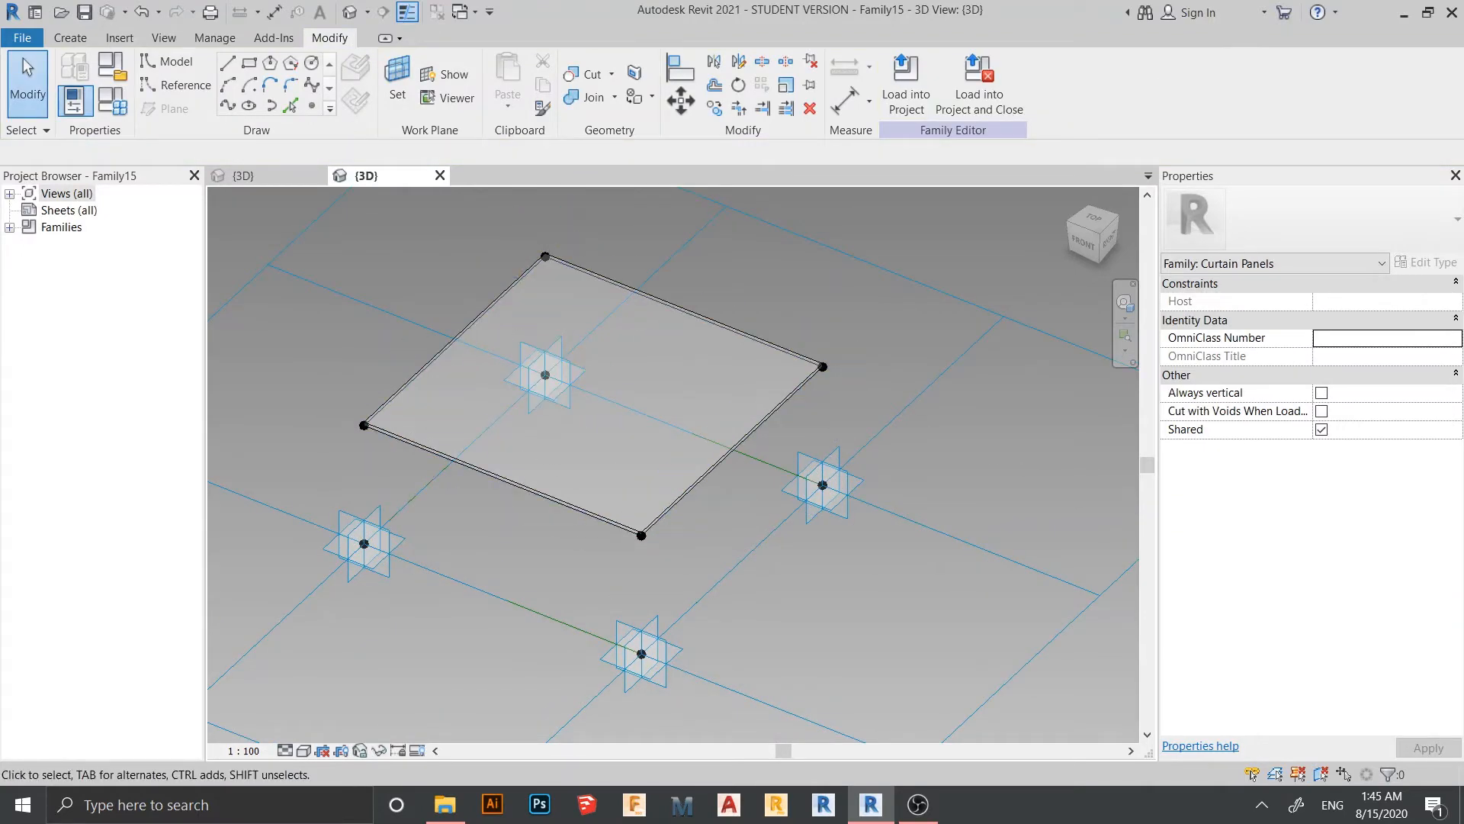
Select the glass solid form and temporarily hide that element so only the points and reference lines remain
shift+middle_drag(557, 440, 557, 515)
key(Tab)
scroll(557, 515, up, 2)
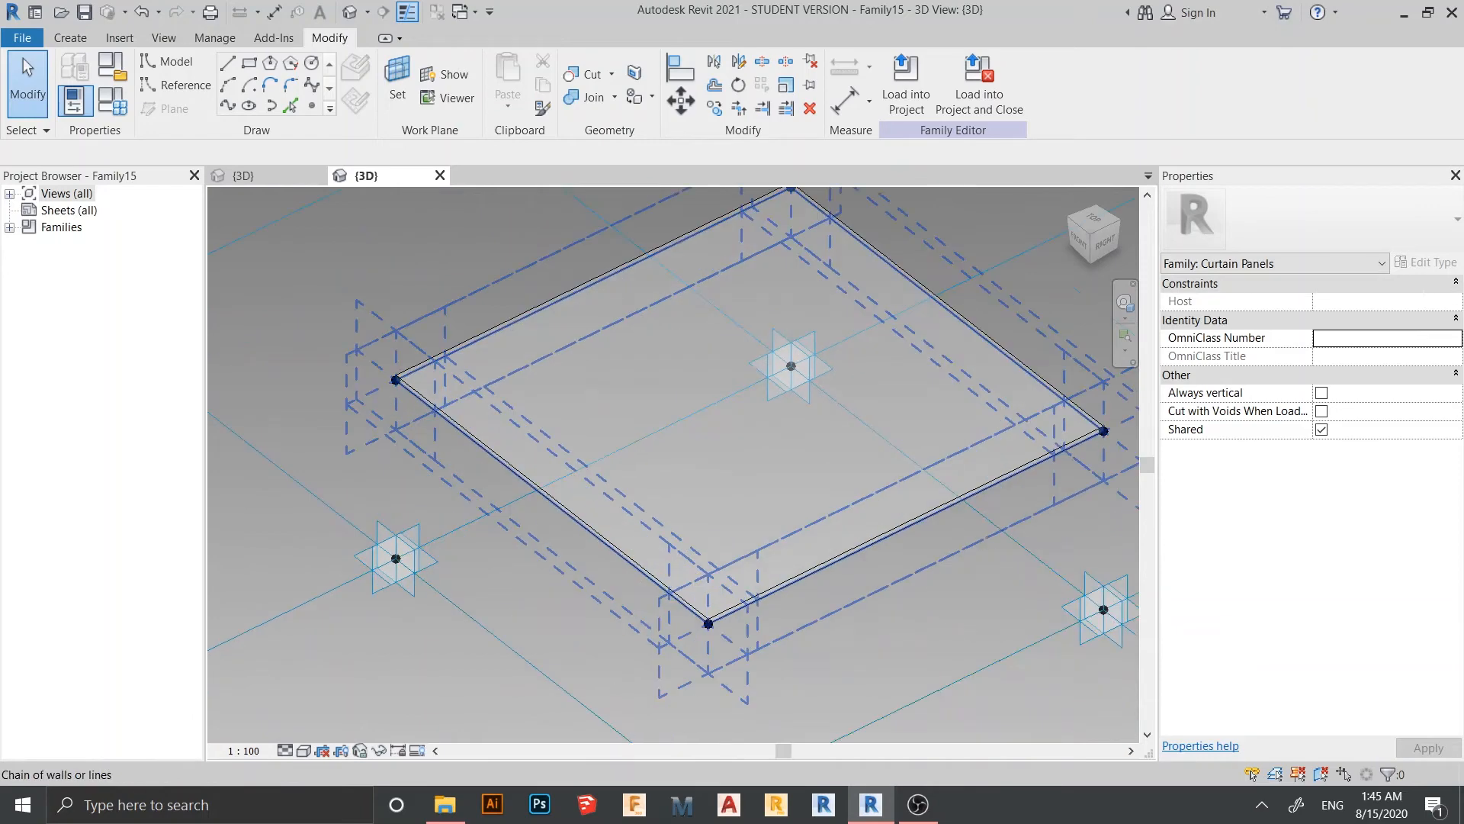
key(Tab)
key(Tab)
key(Tab)
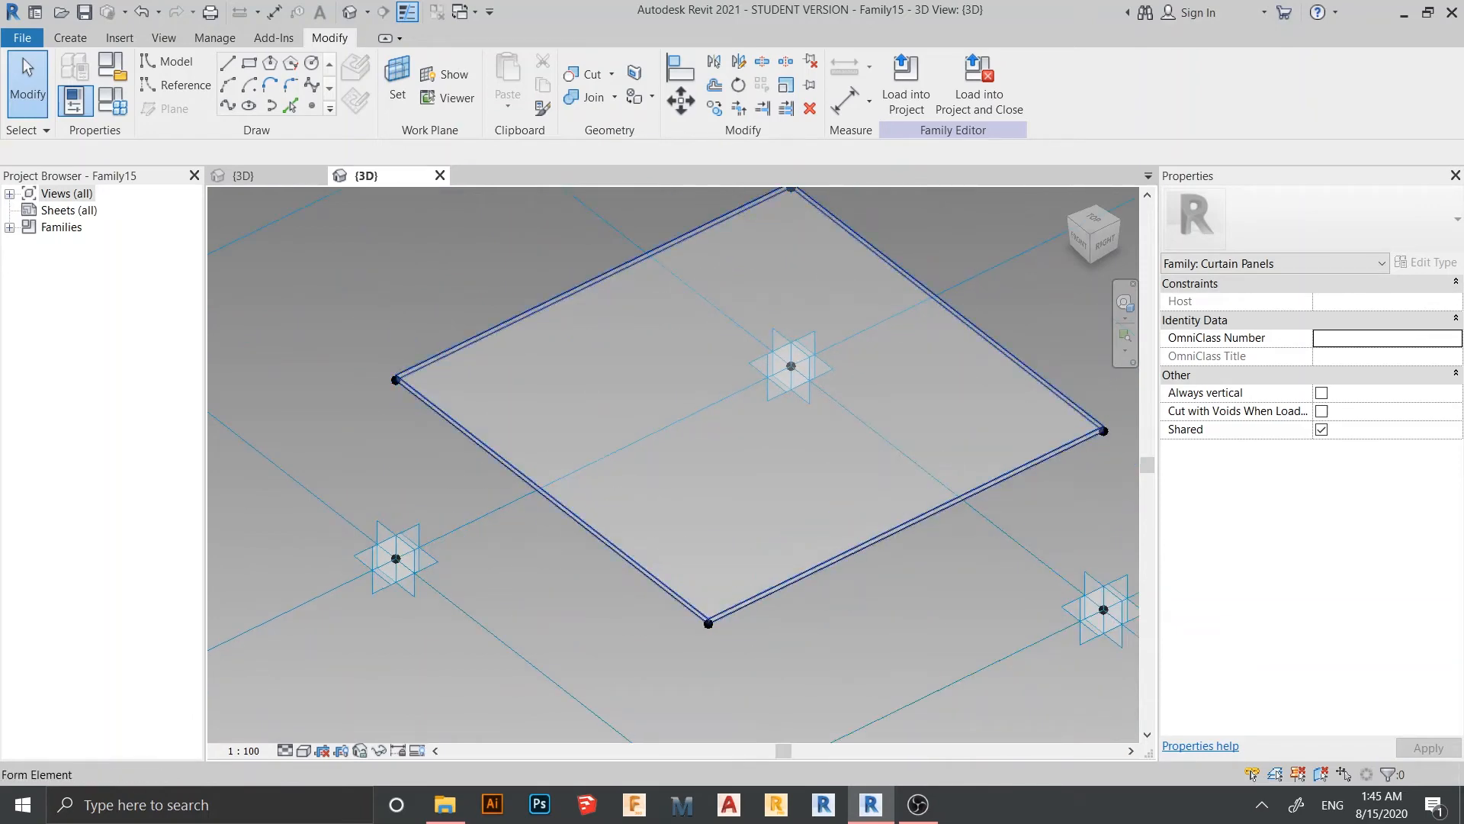
click(789, 365)
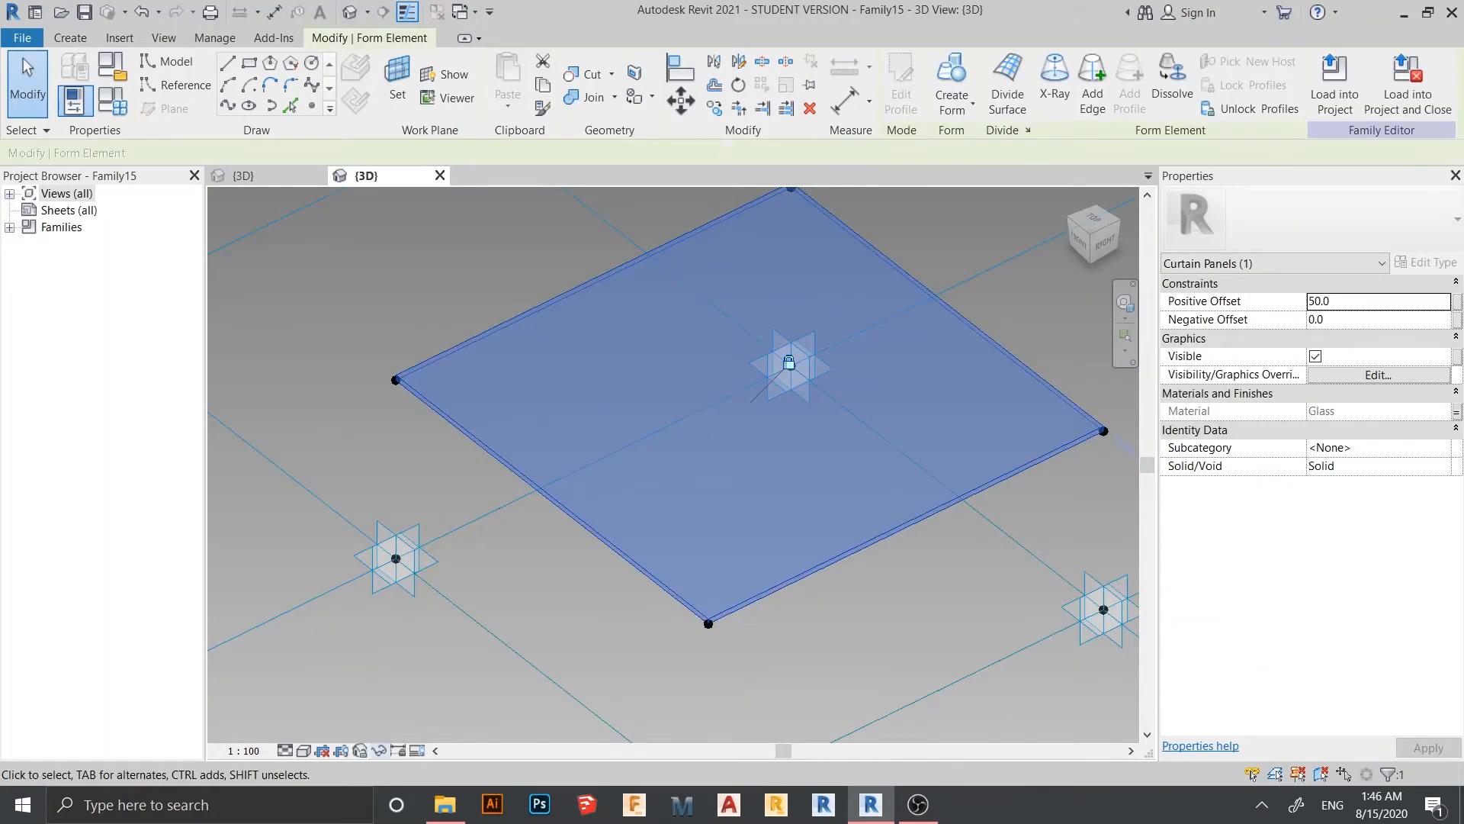
click(379, 750)
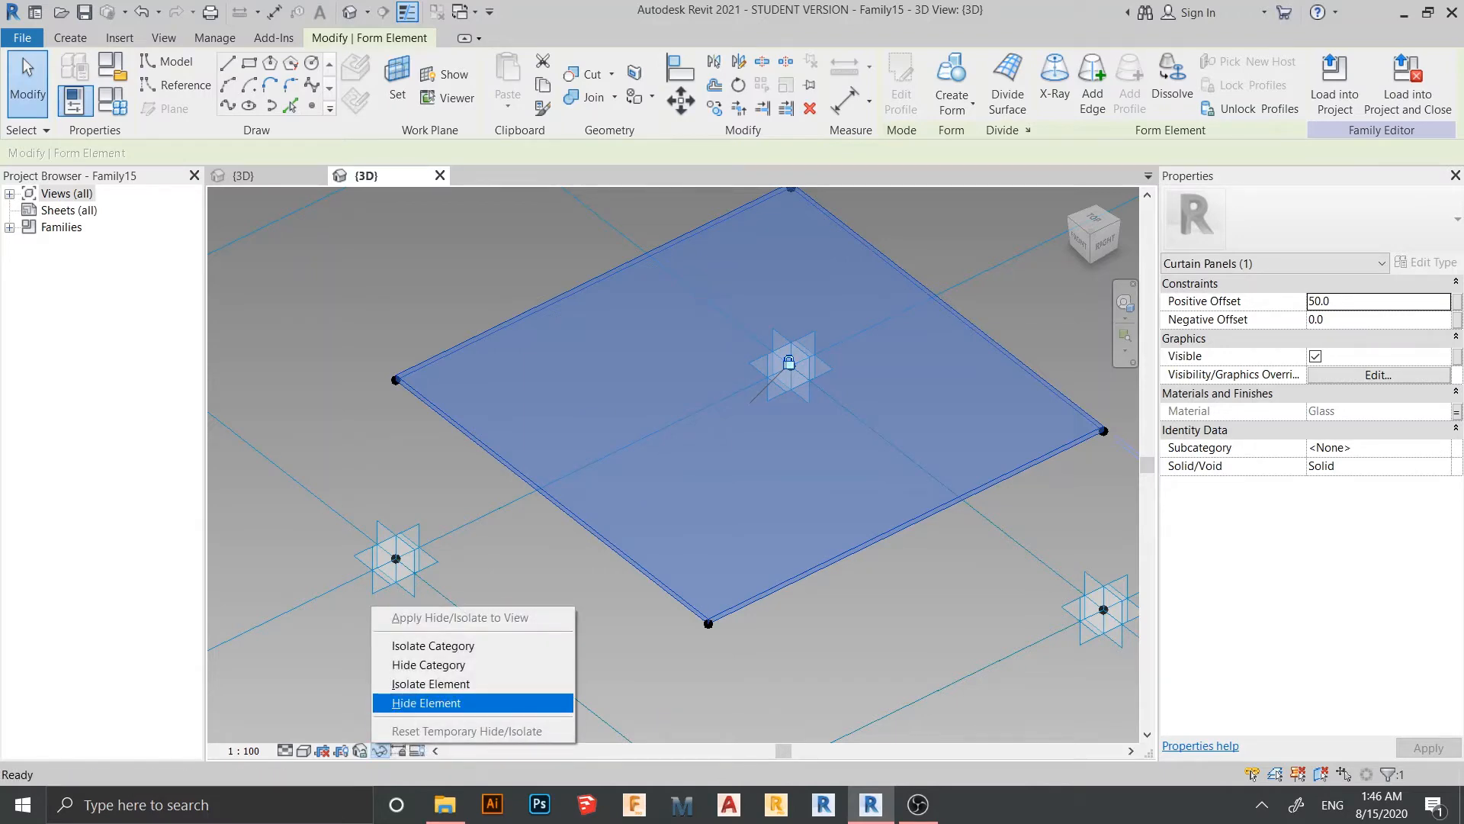
click(427, 702)
shift+middle_drag(671, 458, 463, 524)
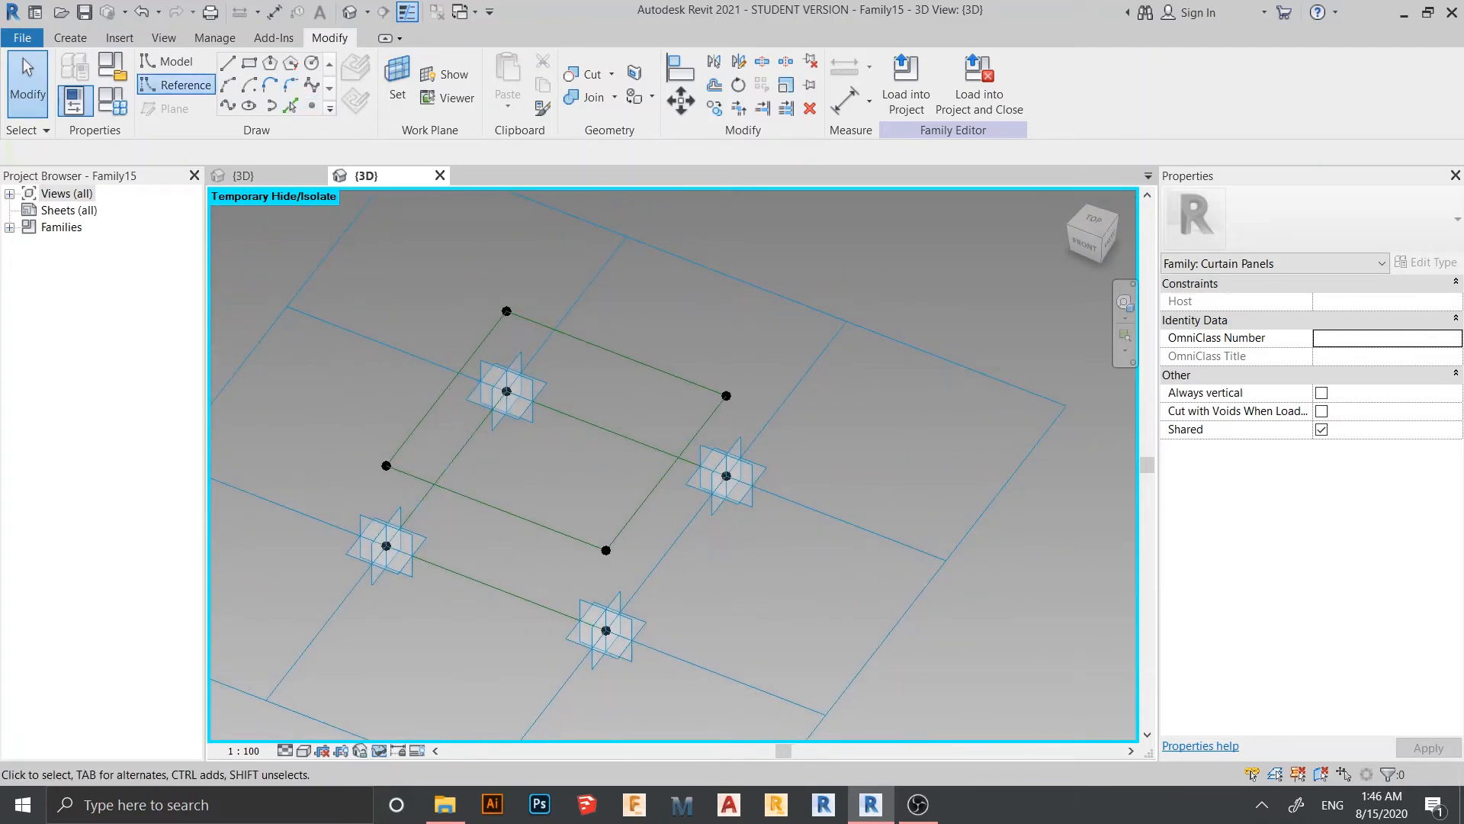
Place a reference point at the middle of each of the four base lines between the placement points
click(177, 84)
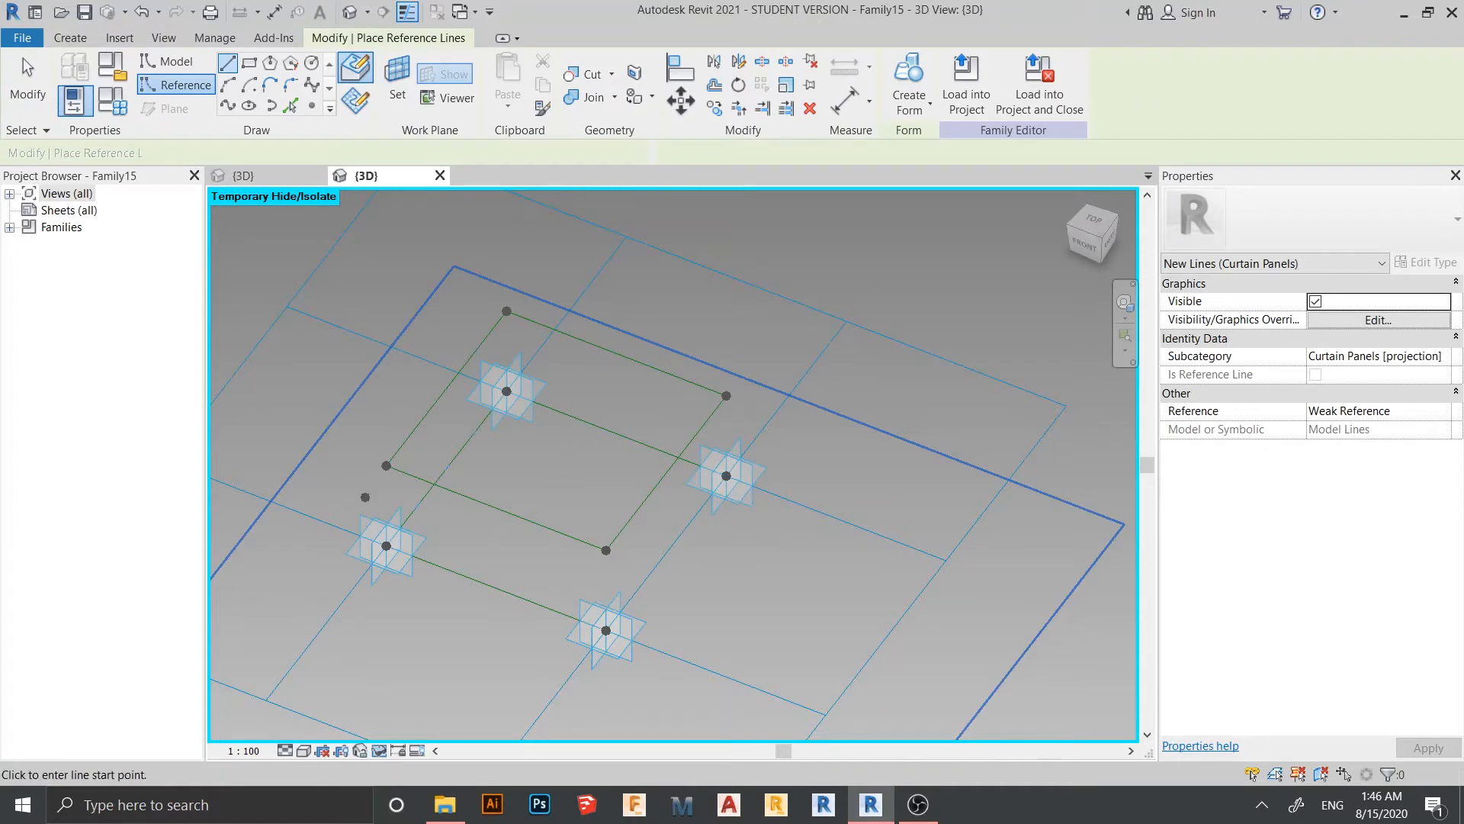
scroll(367, 497, up, 2)
shift+middle_drag(622, 502, 568, 505)
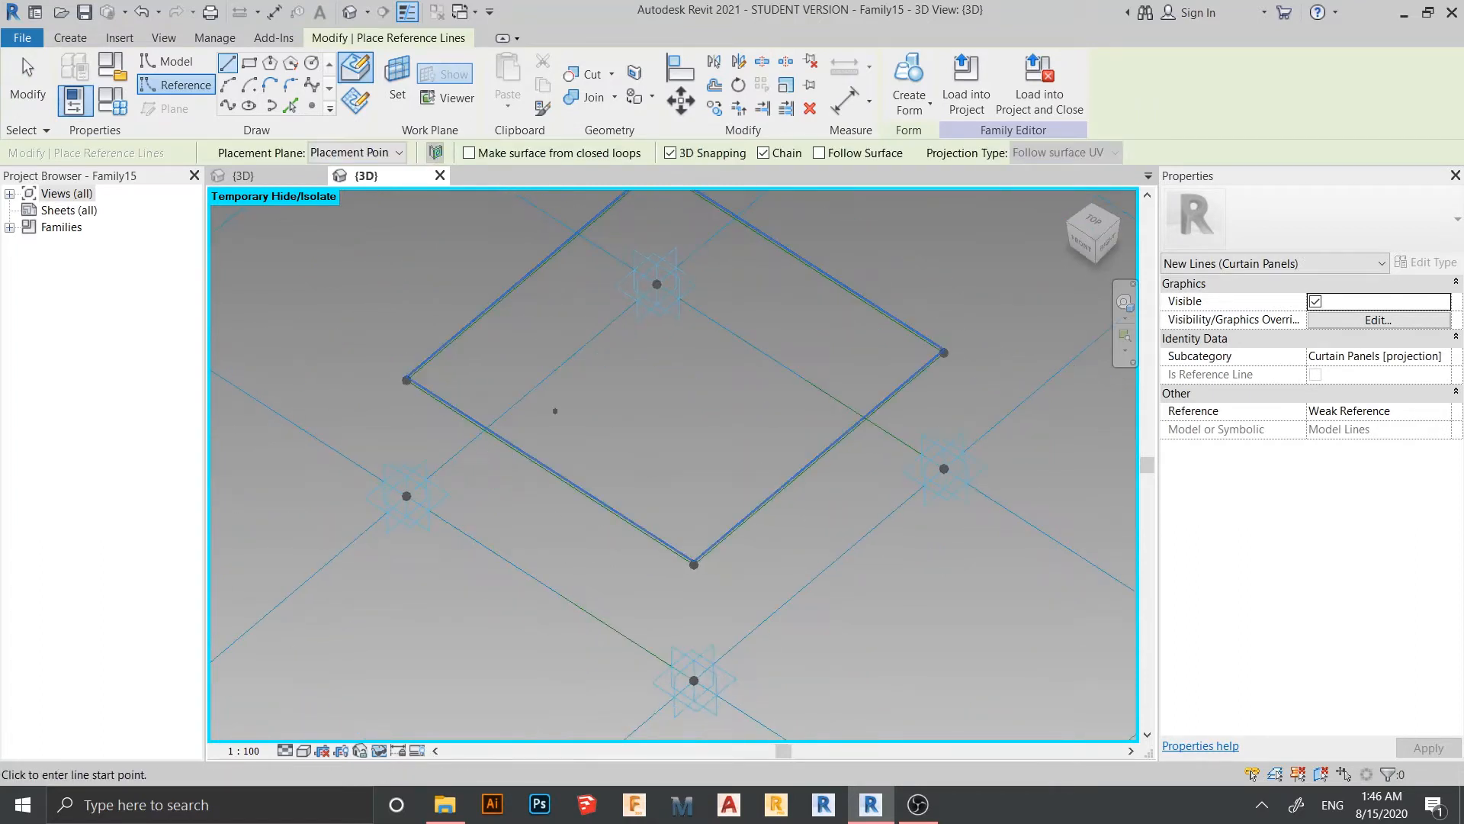
click(532, 390)
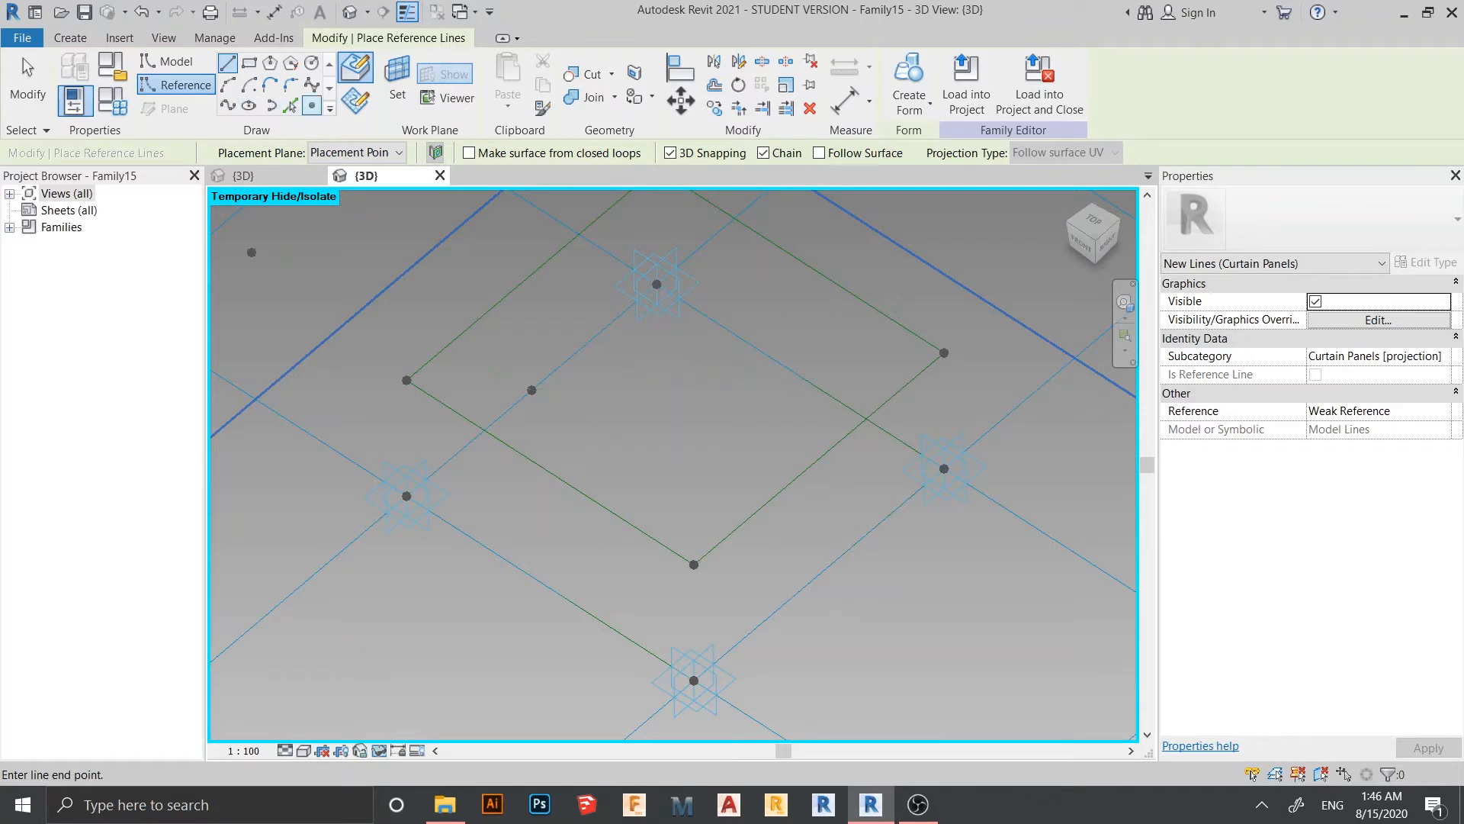
click(311, 106)
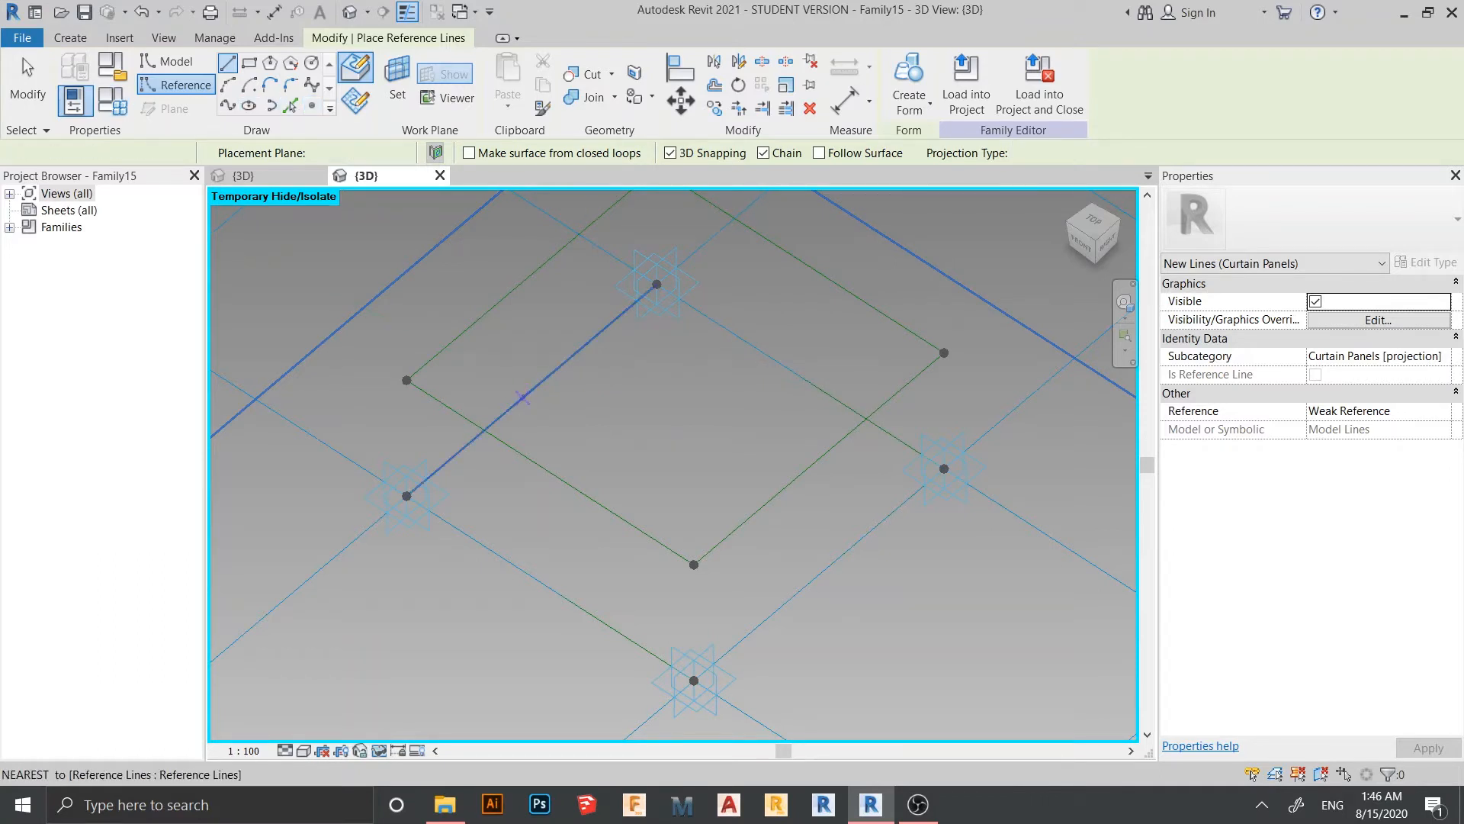
click(790, 371)
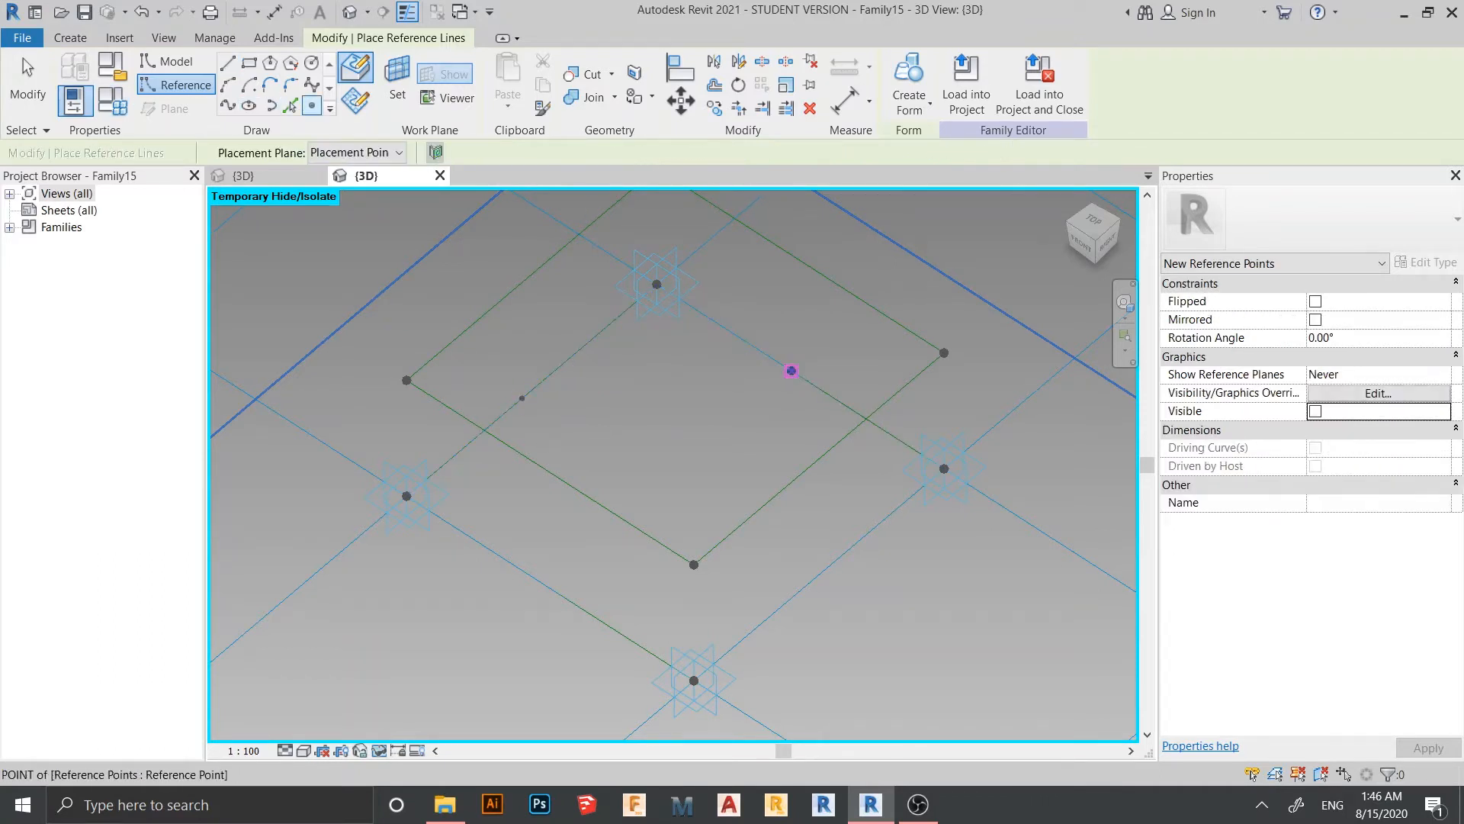
middle_drag(755, 448, 721, 390)
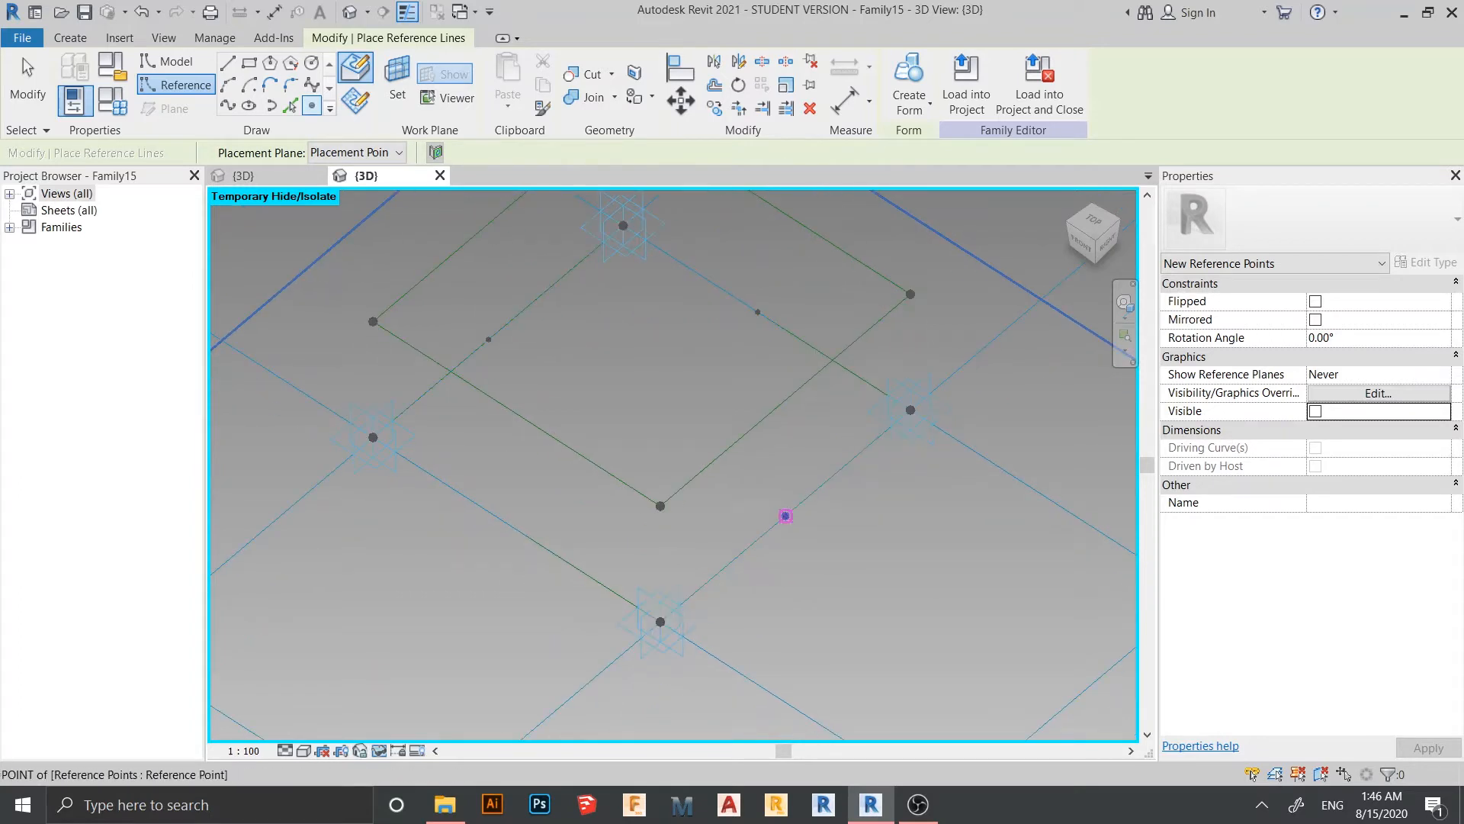
click(534, 479)
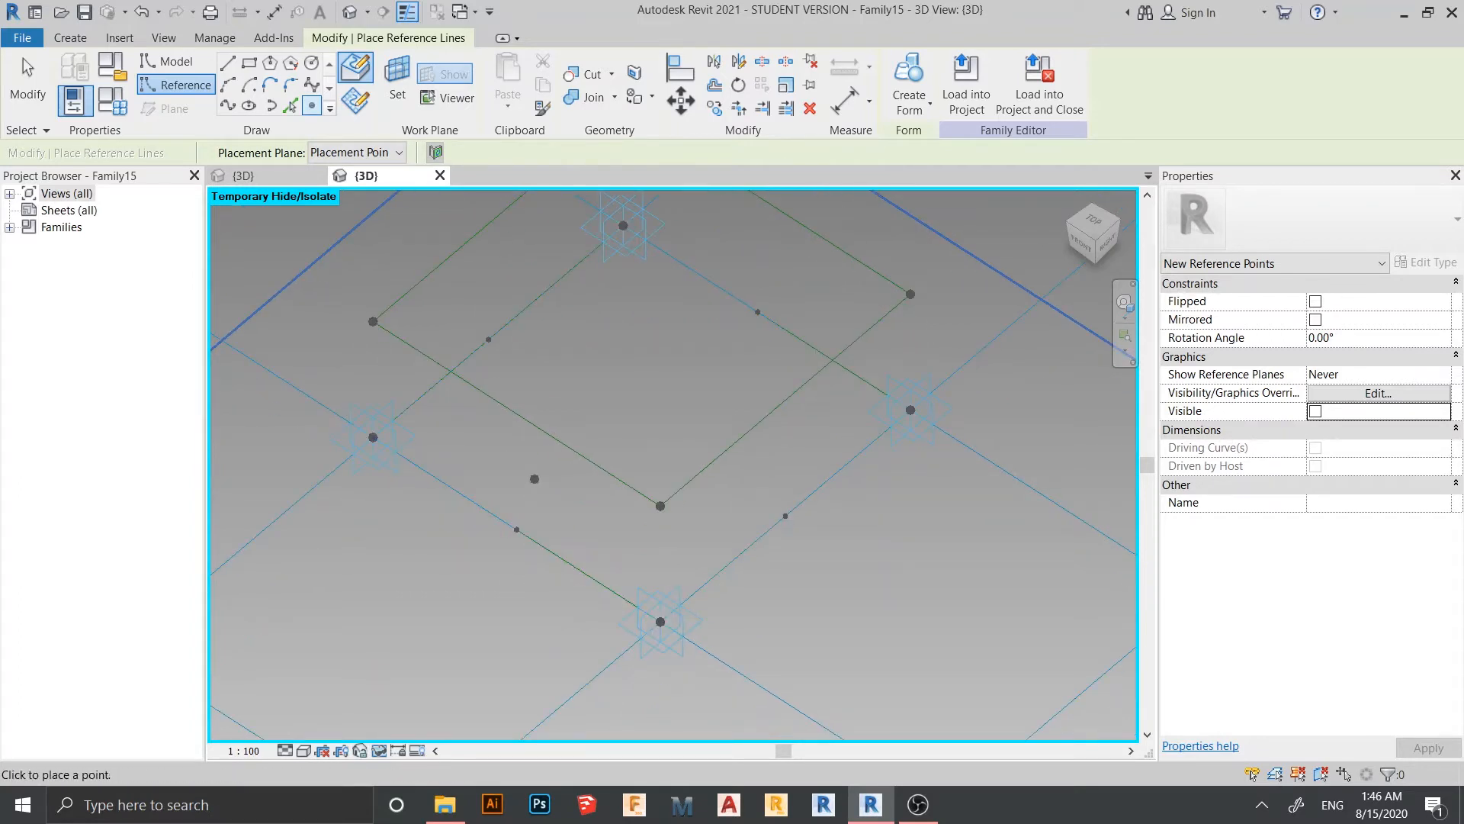
Place reference points at the middle of two opposite raised lines and finish placing points
click(516, 413)
middle_drag(602, 392, 548, 526)
scroll(548, 526, down, 1)
click(673, 382)
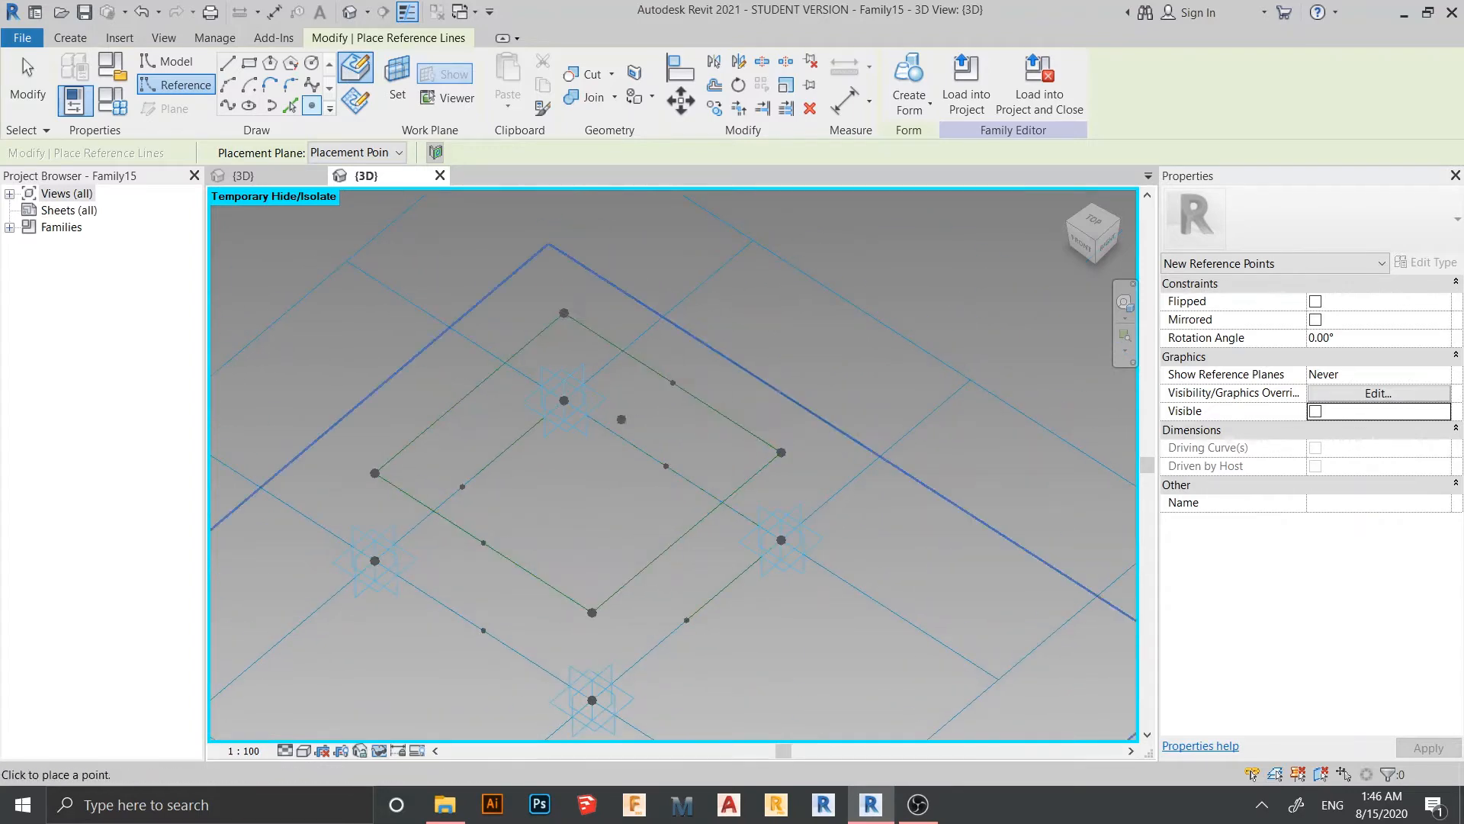
key(Escape)
key(Escape)
scroll(462, 548, up, 4)
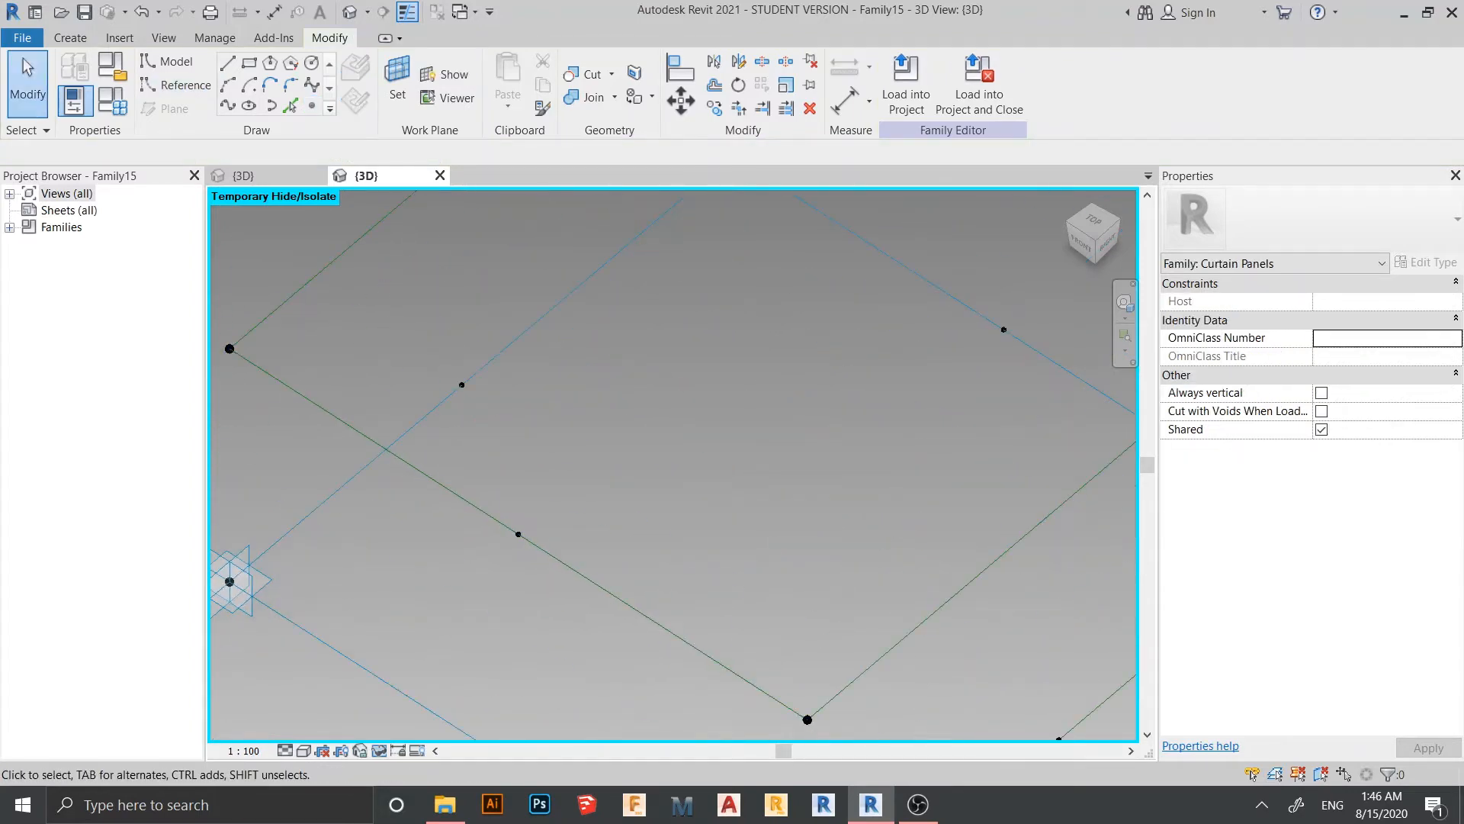
Join the midpoints of the two opposite raised lines with a line and make it a reference line
scroll(449, 648, down, 4)
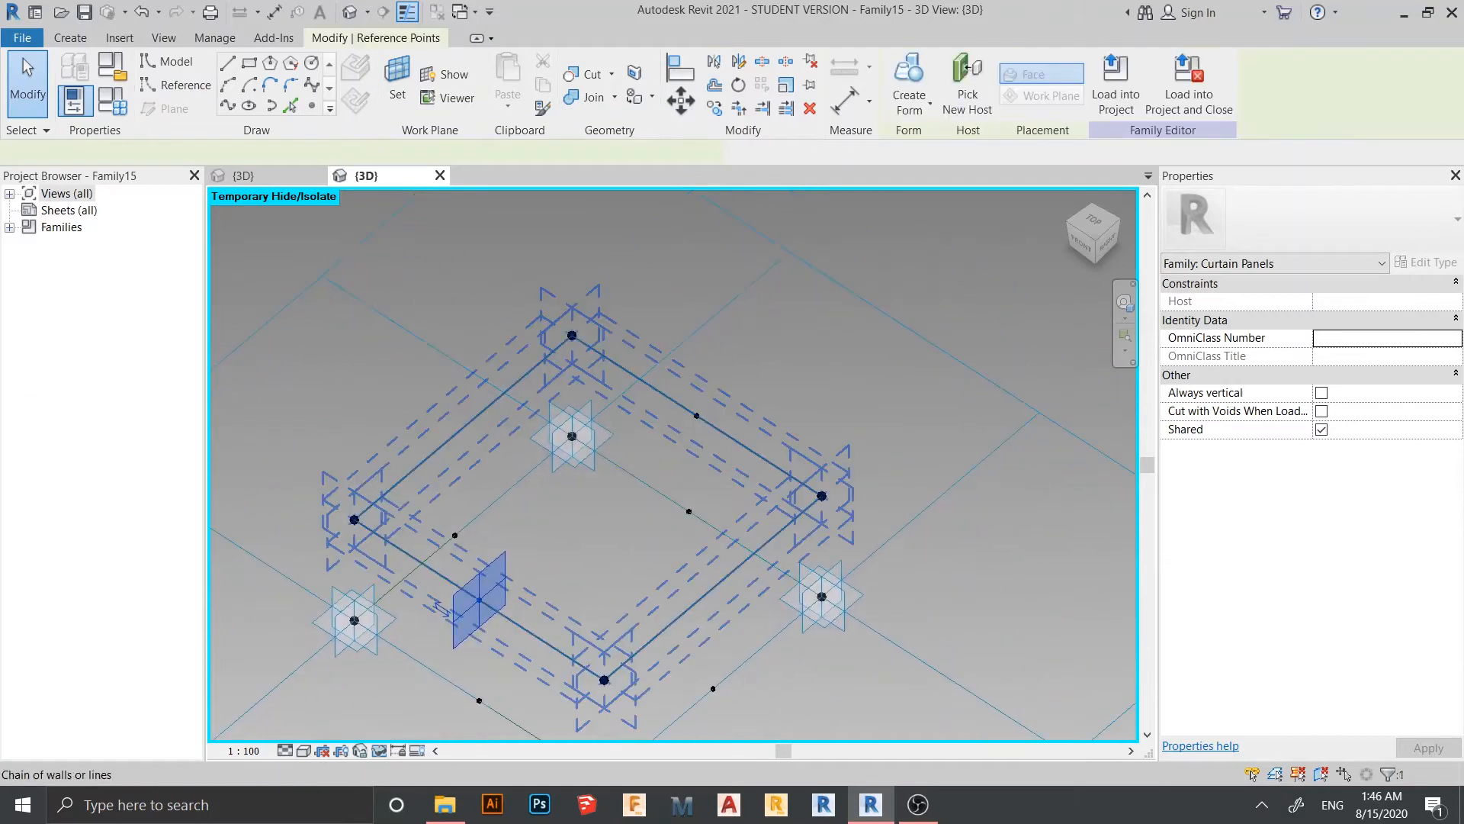
click(479, 600)
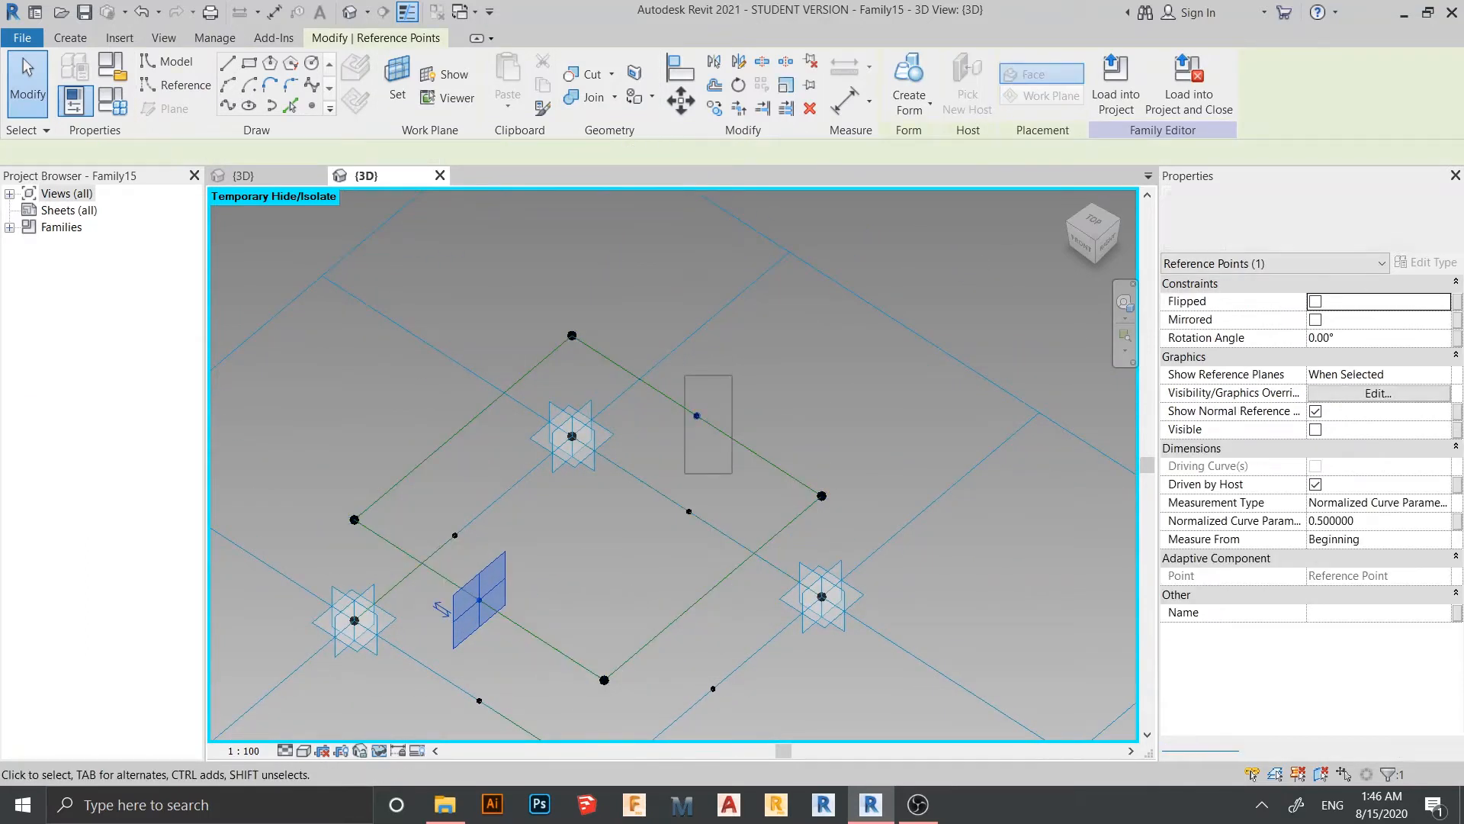
ctrl+click(696, 416)
click(228, 105)
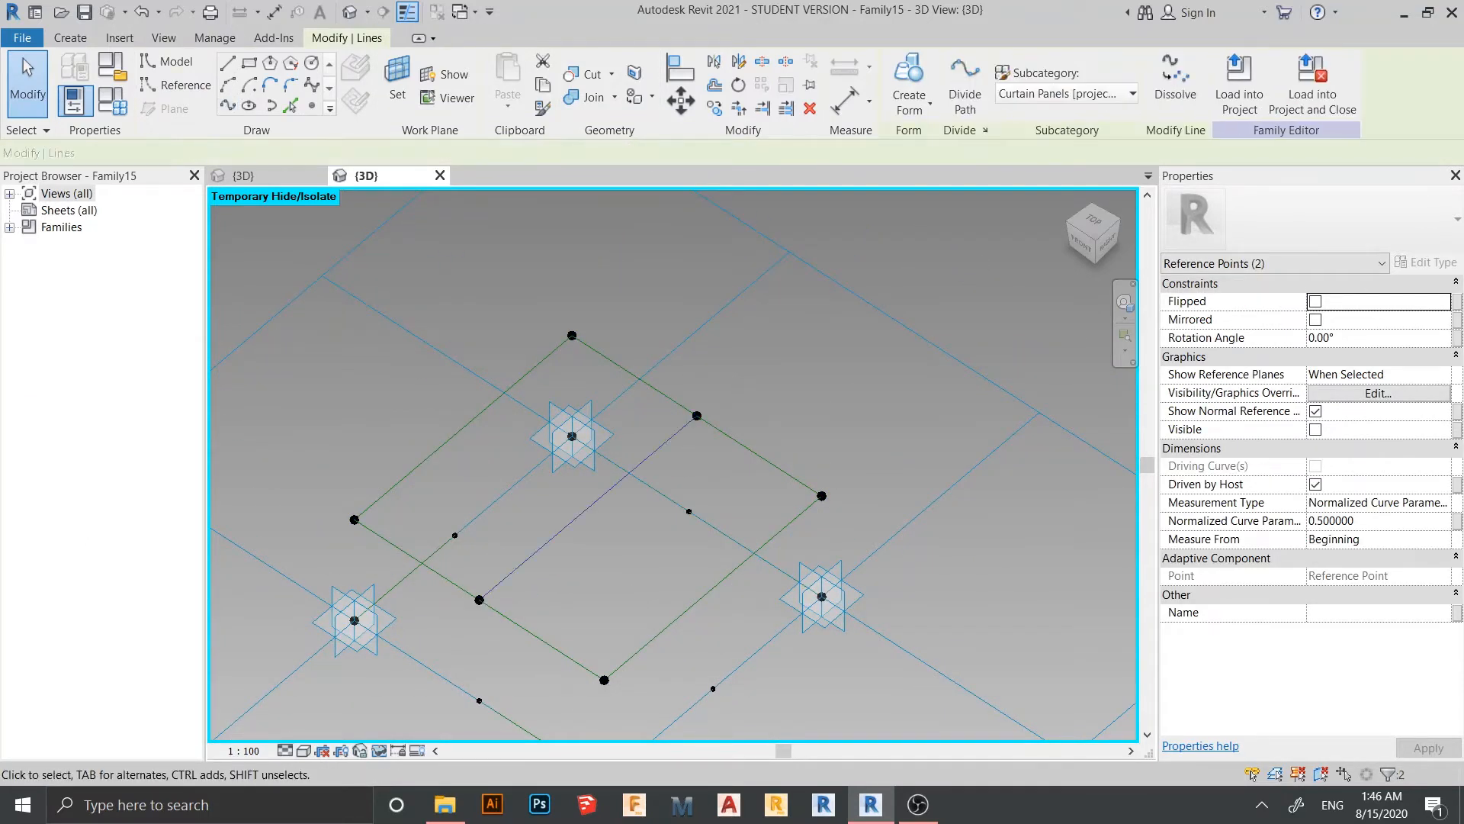
click(1316, 447)
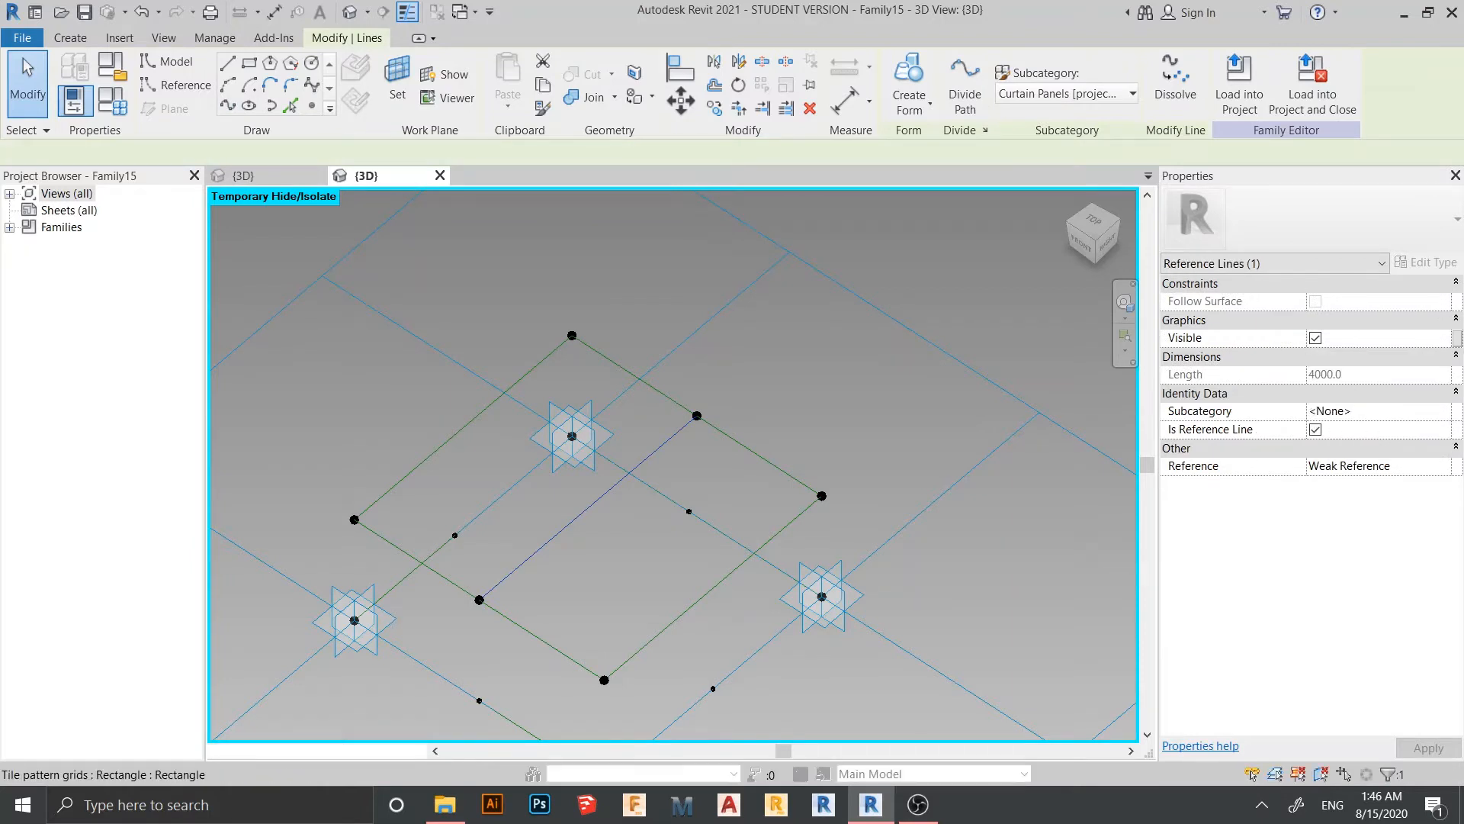
key(Escape)
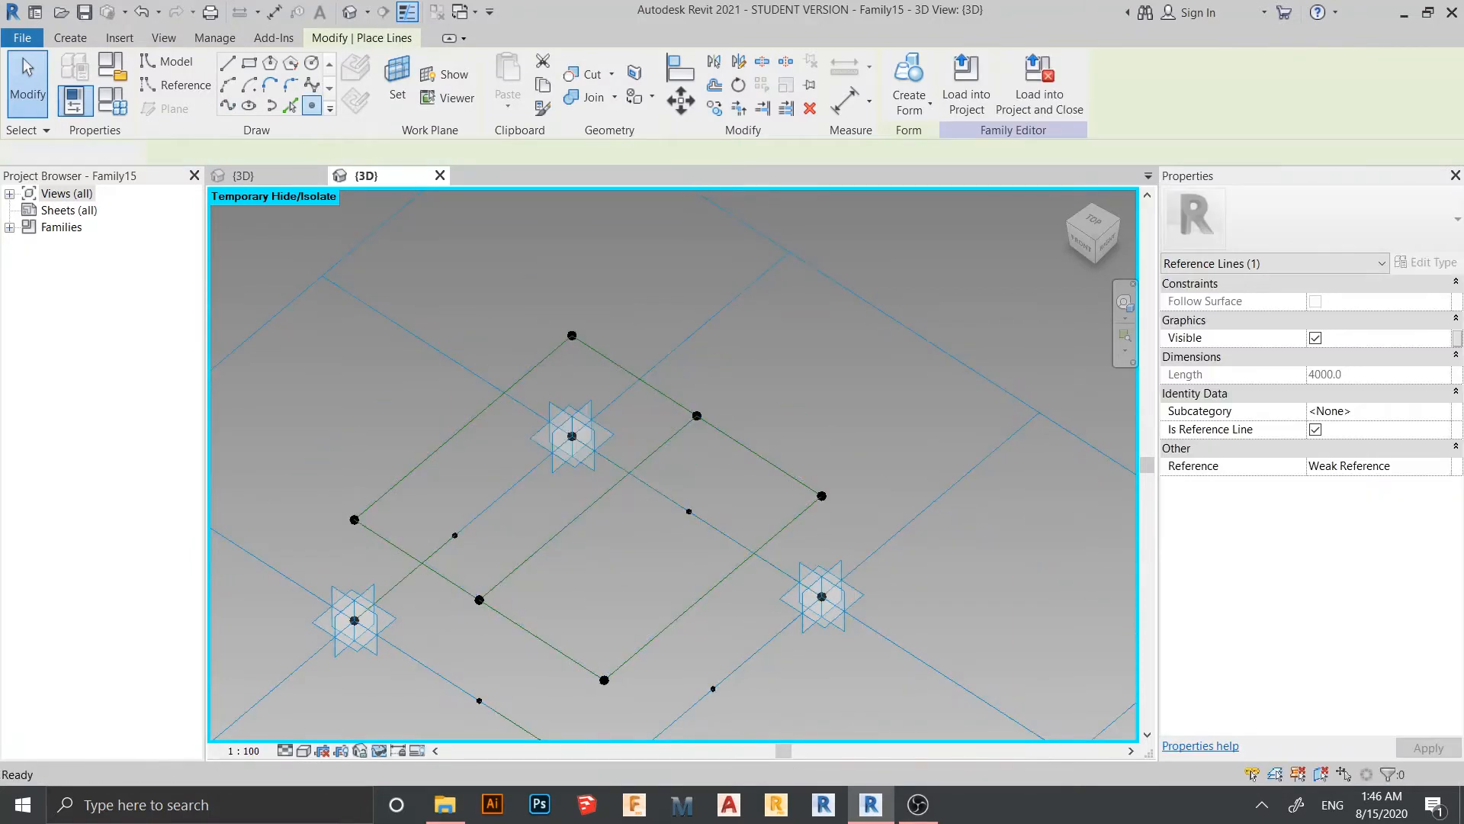
Place a reference point at the middle of the new line crossing the raised square
click(311, 105)
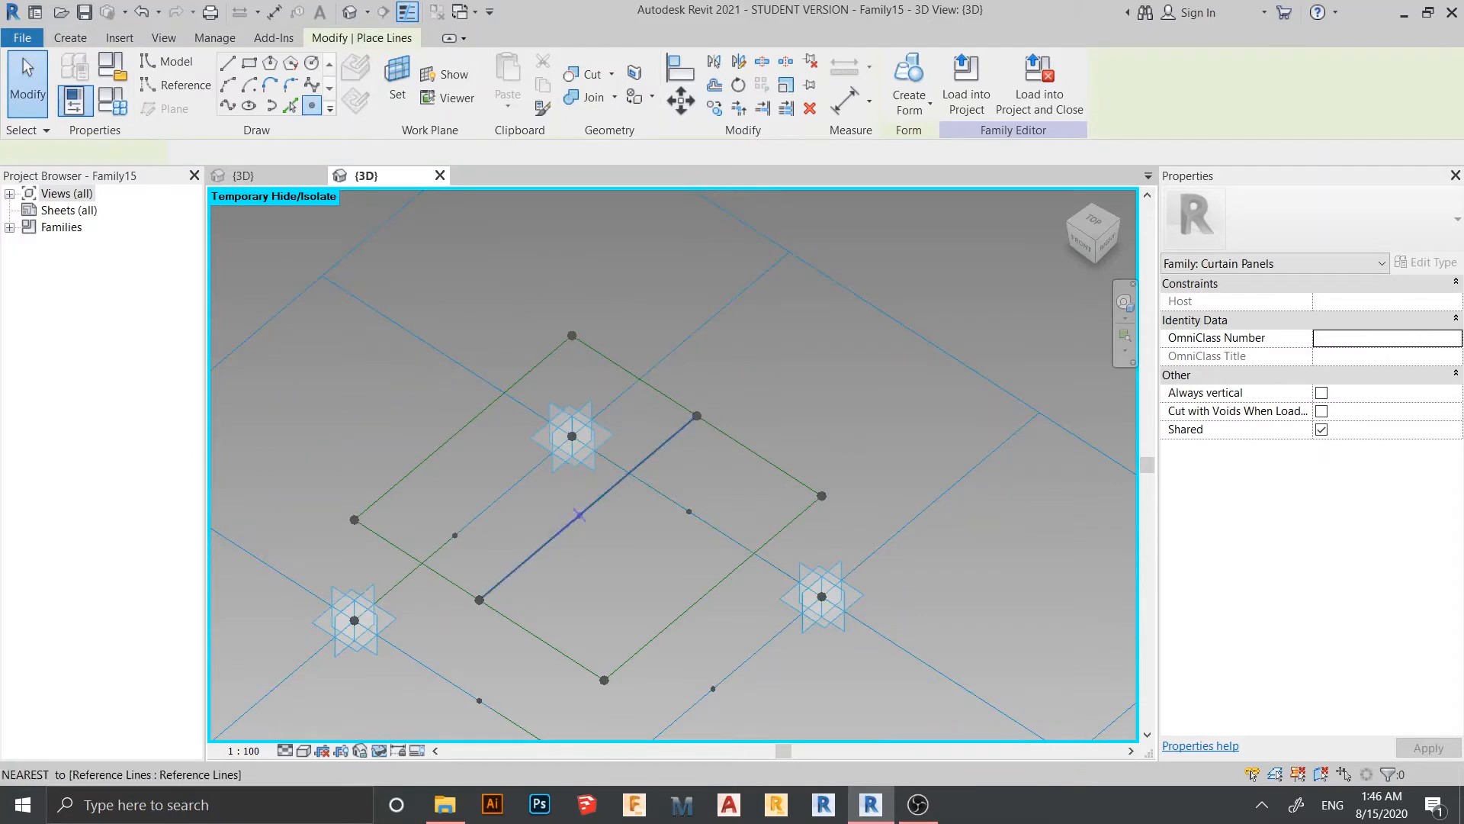
click(588, 508)
key(Escape)
key(Escape)
shift+middle_drag(671, 458, 519, 533)
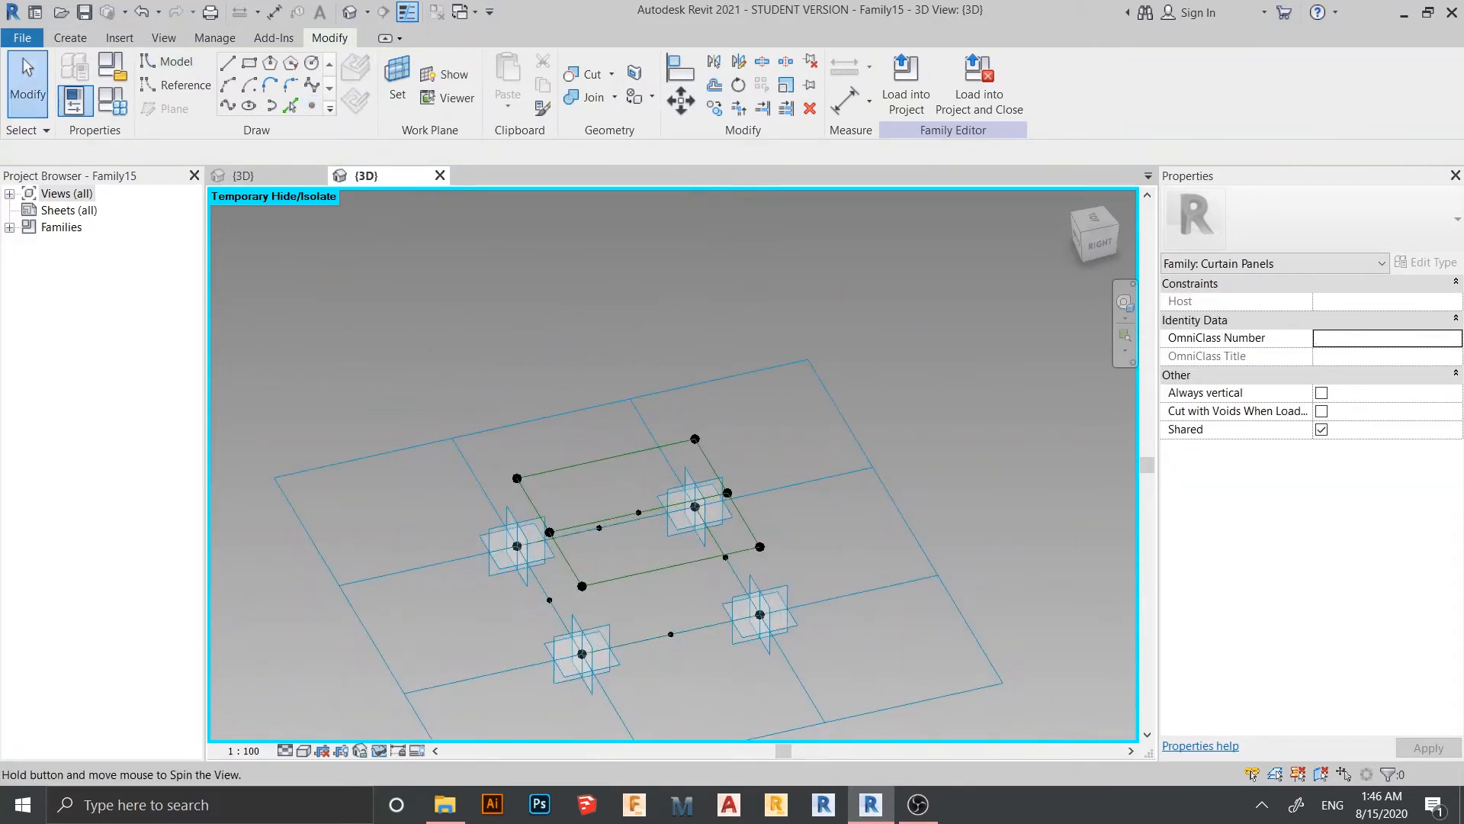
Connect the raised centre point to the midpoint of one base line with a spline through points and make it a reference line
scroll(580, 488, up, 5)
shift+middle_drag(580, 488, 571, 389)
scroll(579, 457, up, 3)
scroll(740, 652, down, 3)
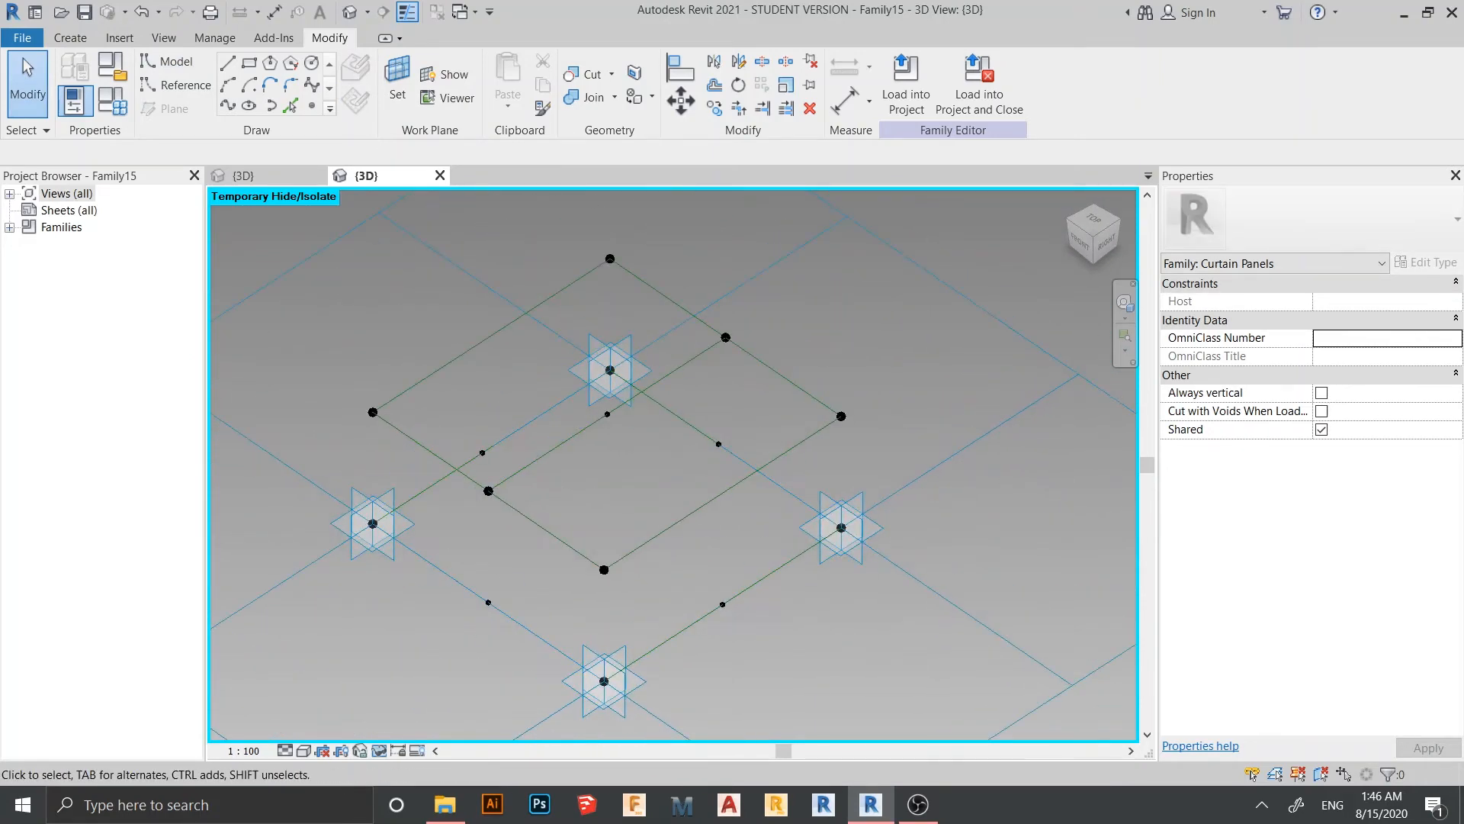
click(722, 604)
scroll(564, 416, up, 3)
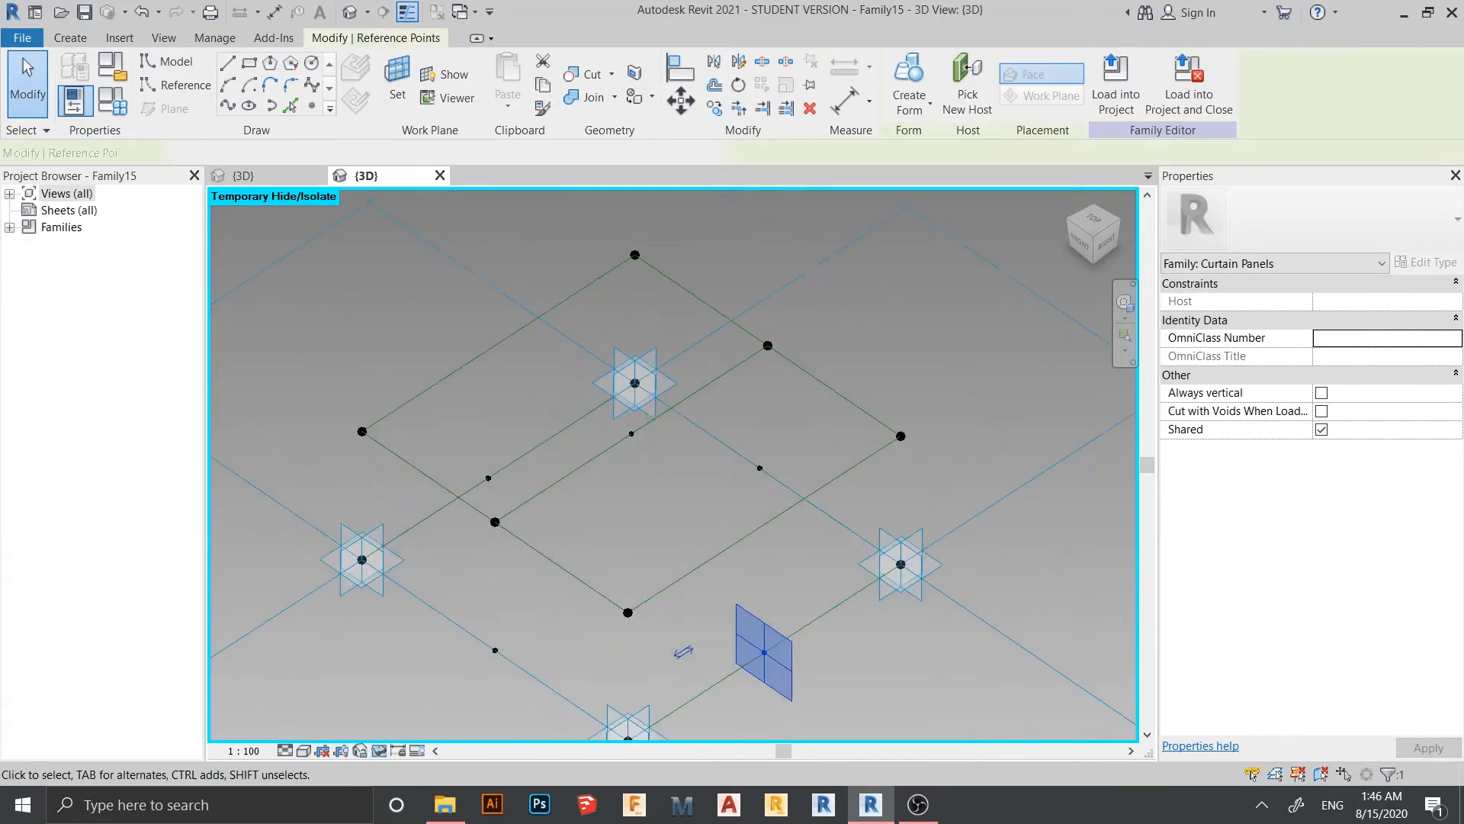
drag(598, 391, 694, 449)
key(Tab)
key(Tab)
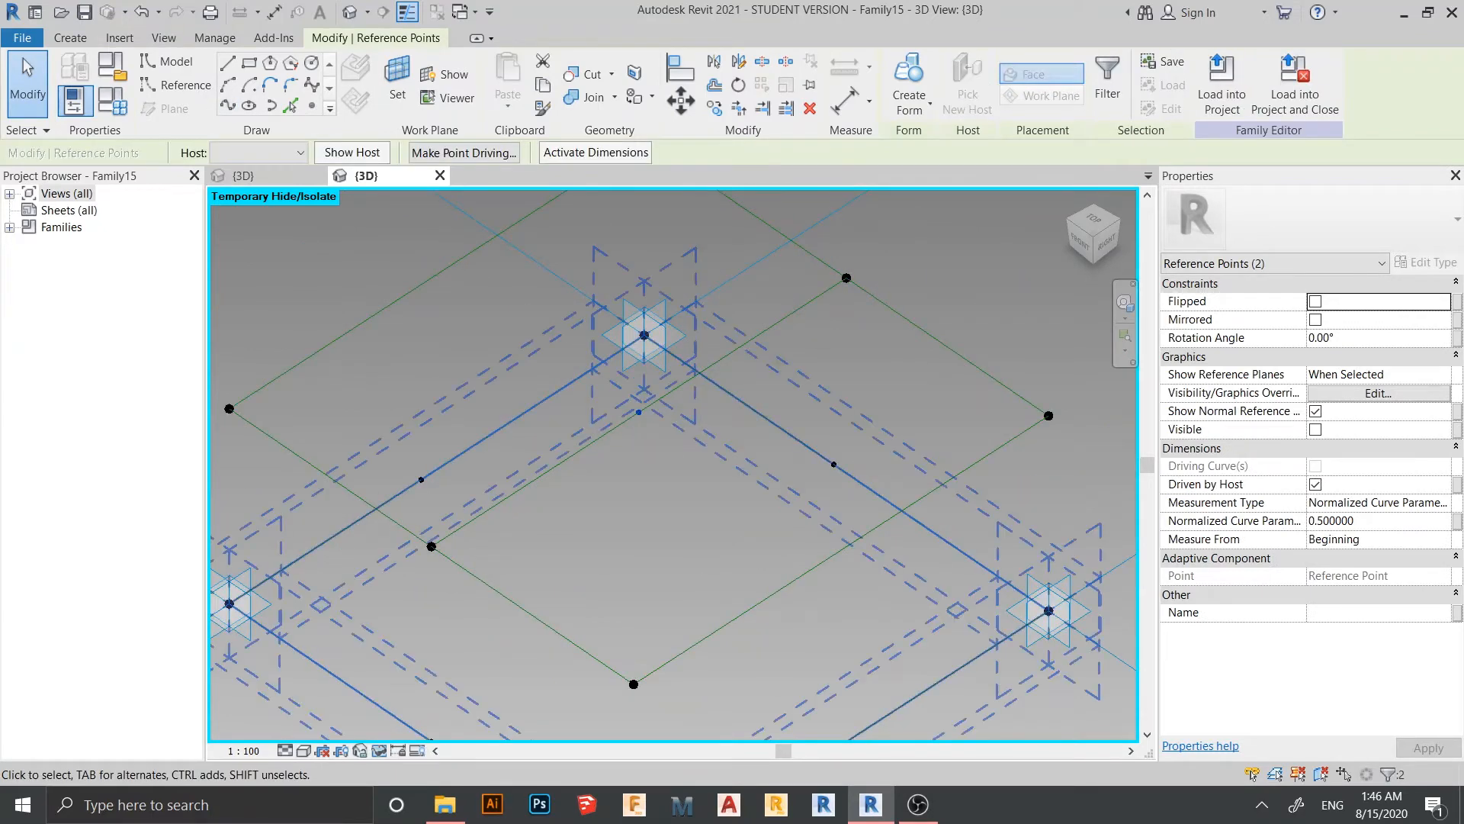
scroll(803, 450, down, 1)
click(228, 105)
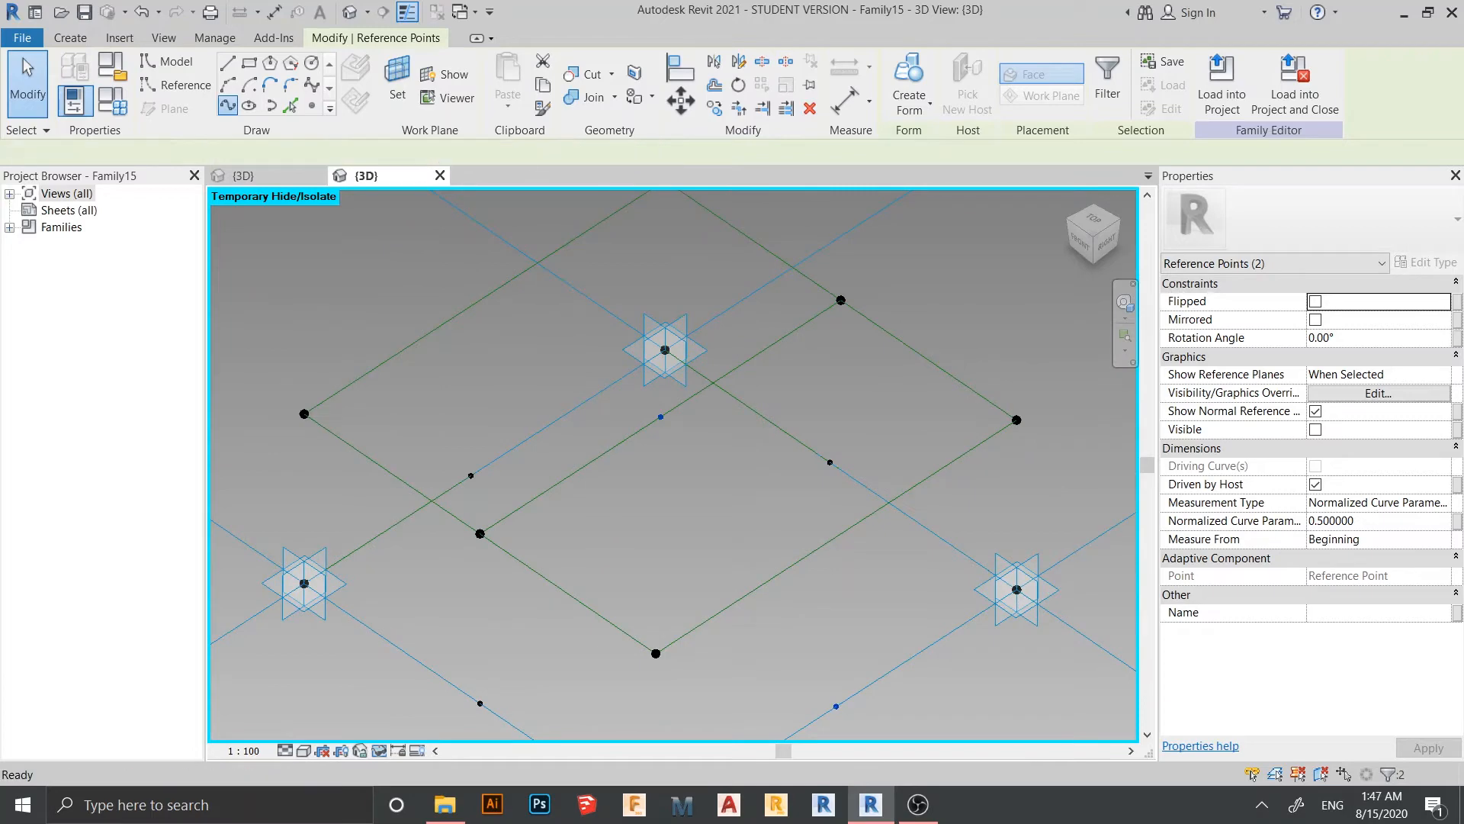
scroll(547, 389, down, 2)
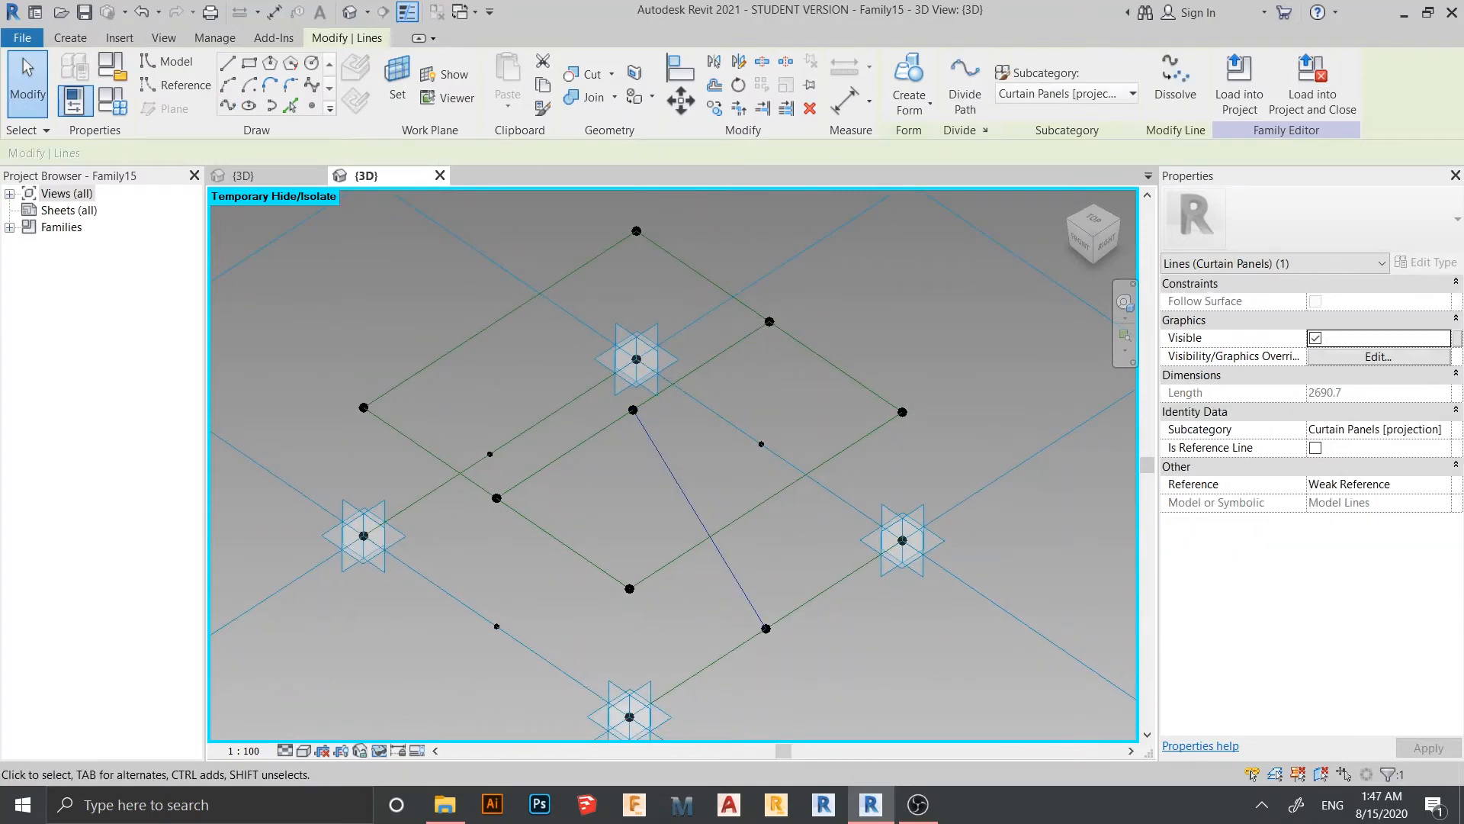
click(1315, 448)
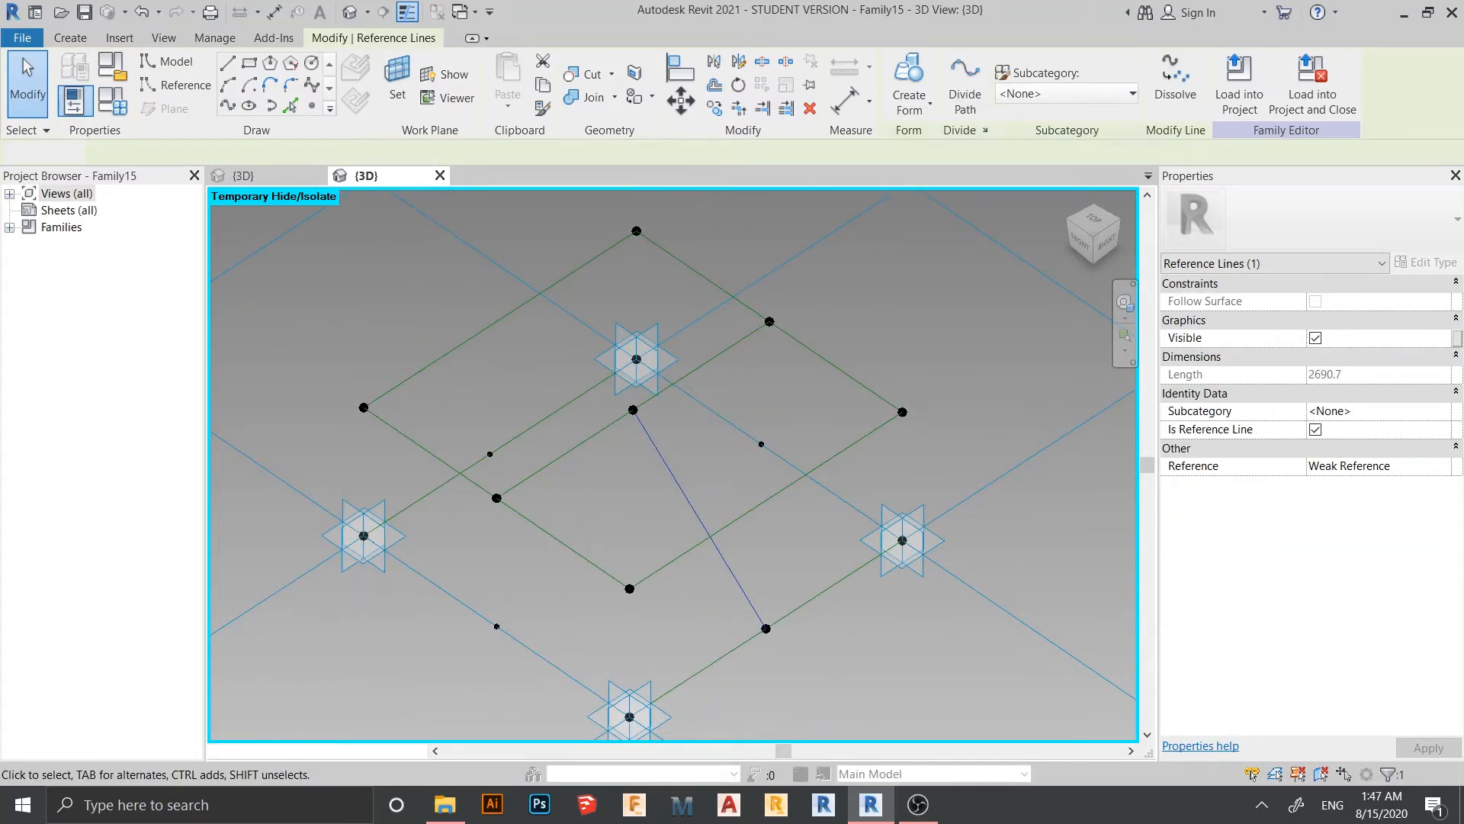
key(Escape)
Connect the raised centre point to the midpoint of a second base line with a spline through points
scroll(767, 418, up, 2)
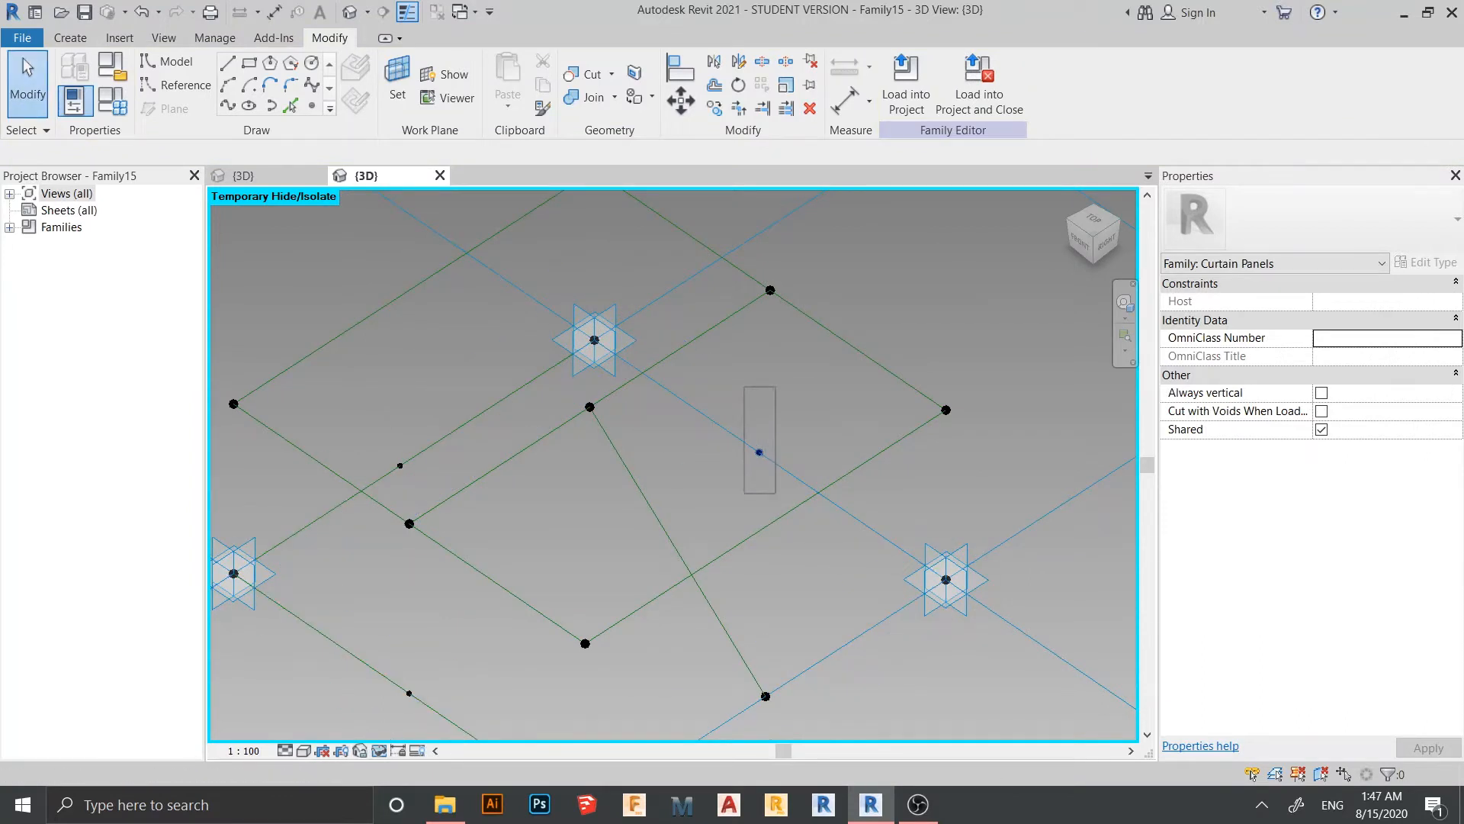
drag(778, 494, 778, 493)
scroll(564, 398, up, 3)
drag(565, 374, 662, 441)
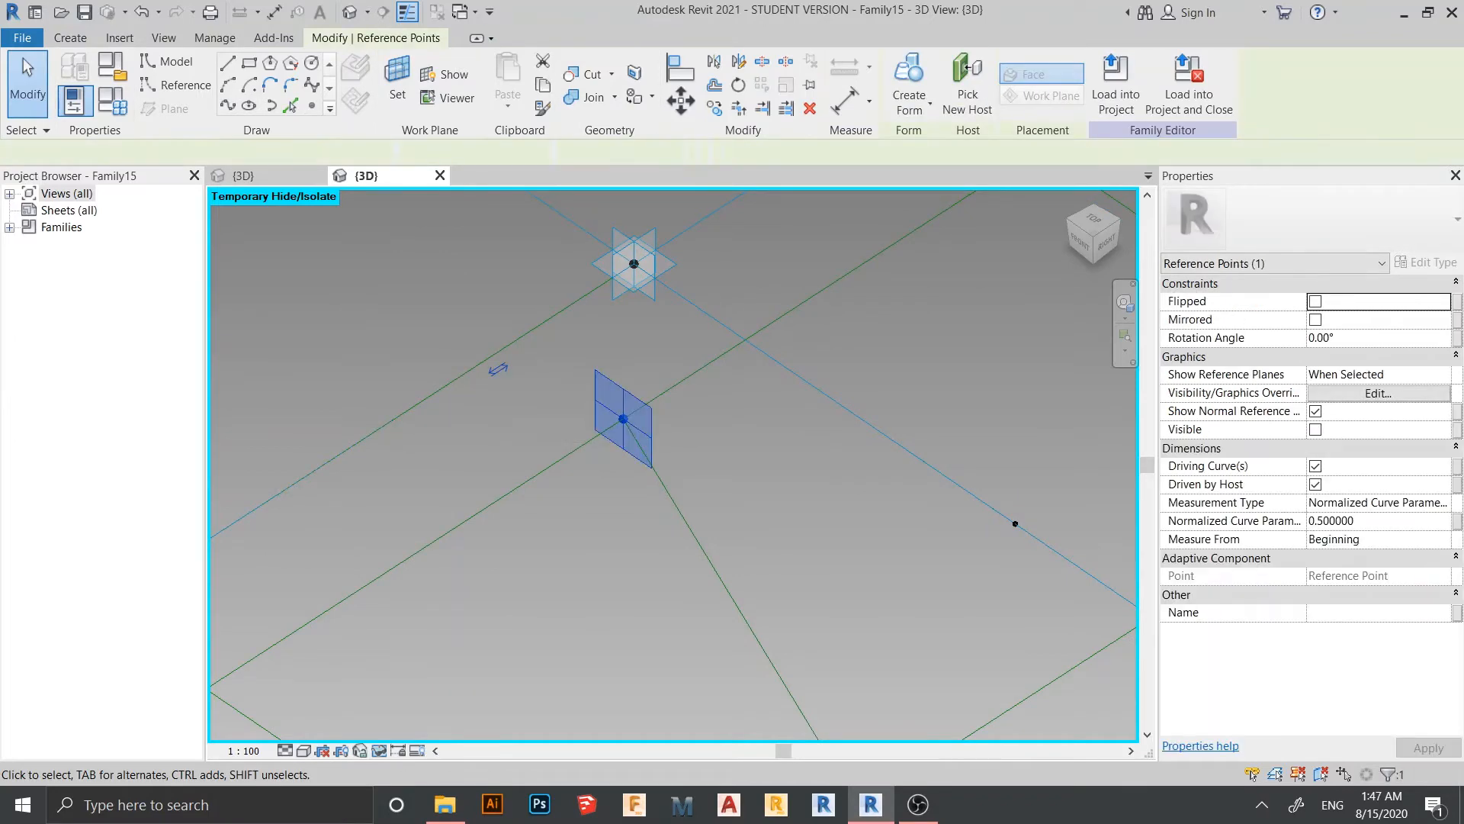
drag(956, 431, 1040, 574)
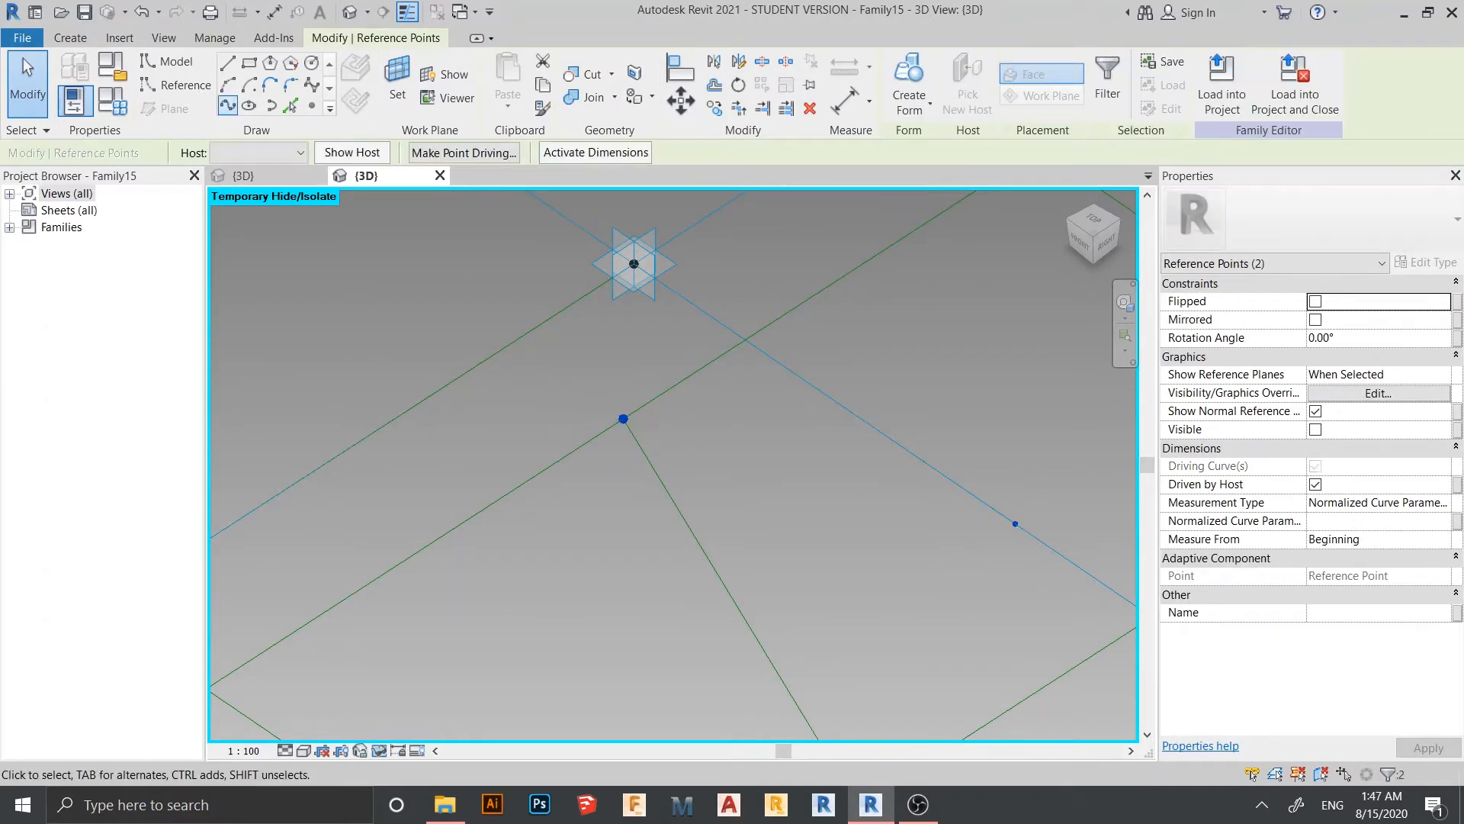
click(227, 104)
scroll(469, 525, down, 4)
middle_drag(469, 525, 552, 390)
key(Escape)
Connect the raised centre point to the midpoint of a third base line with a spline through points
scroll(523, 594, up, 2)
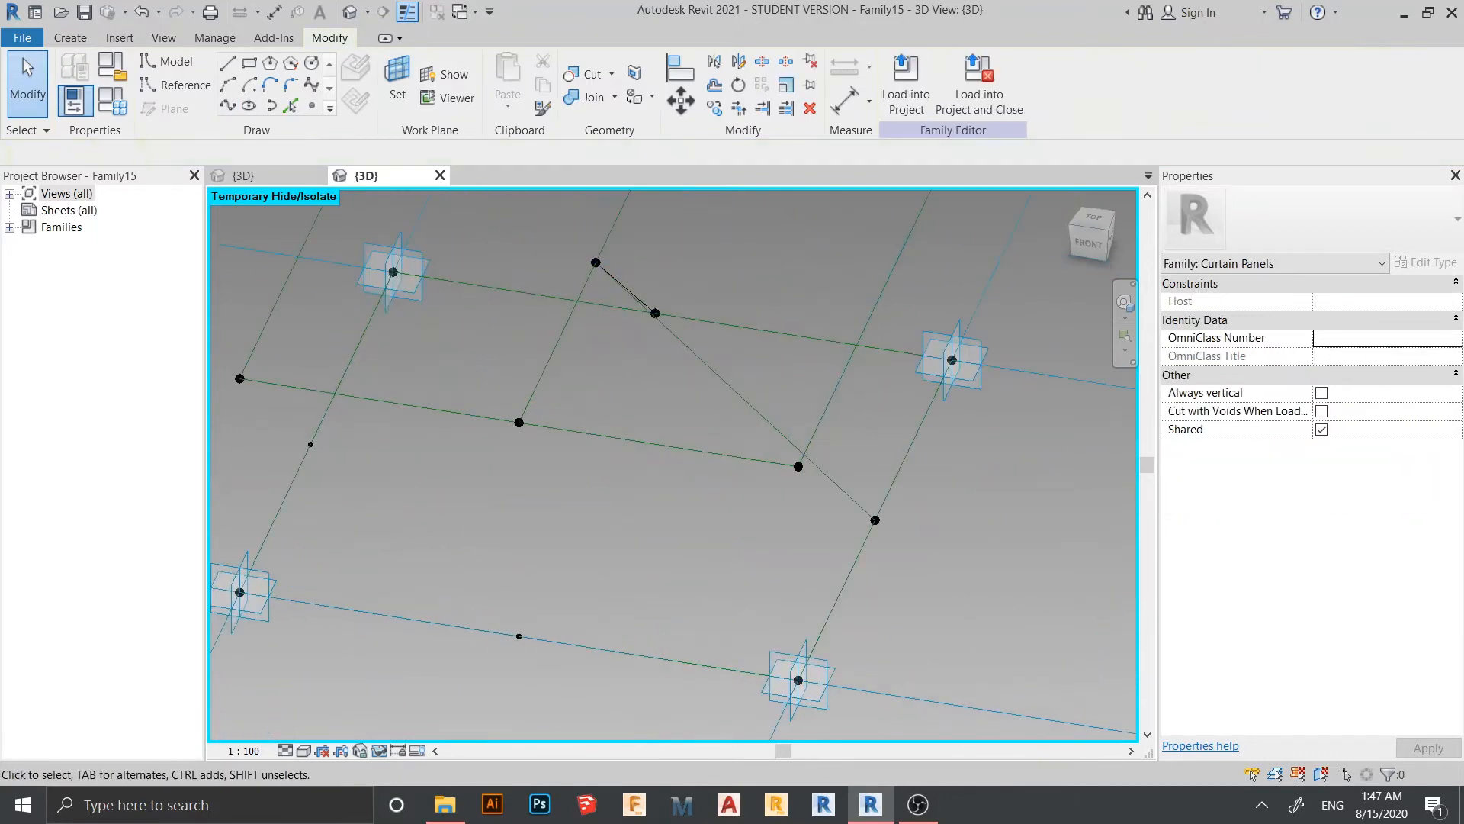
shift+middle_drag(523, 594, 435, 578)
drag(436, 578, 456, 609)
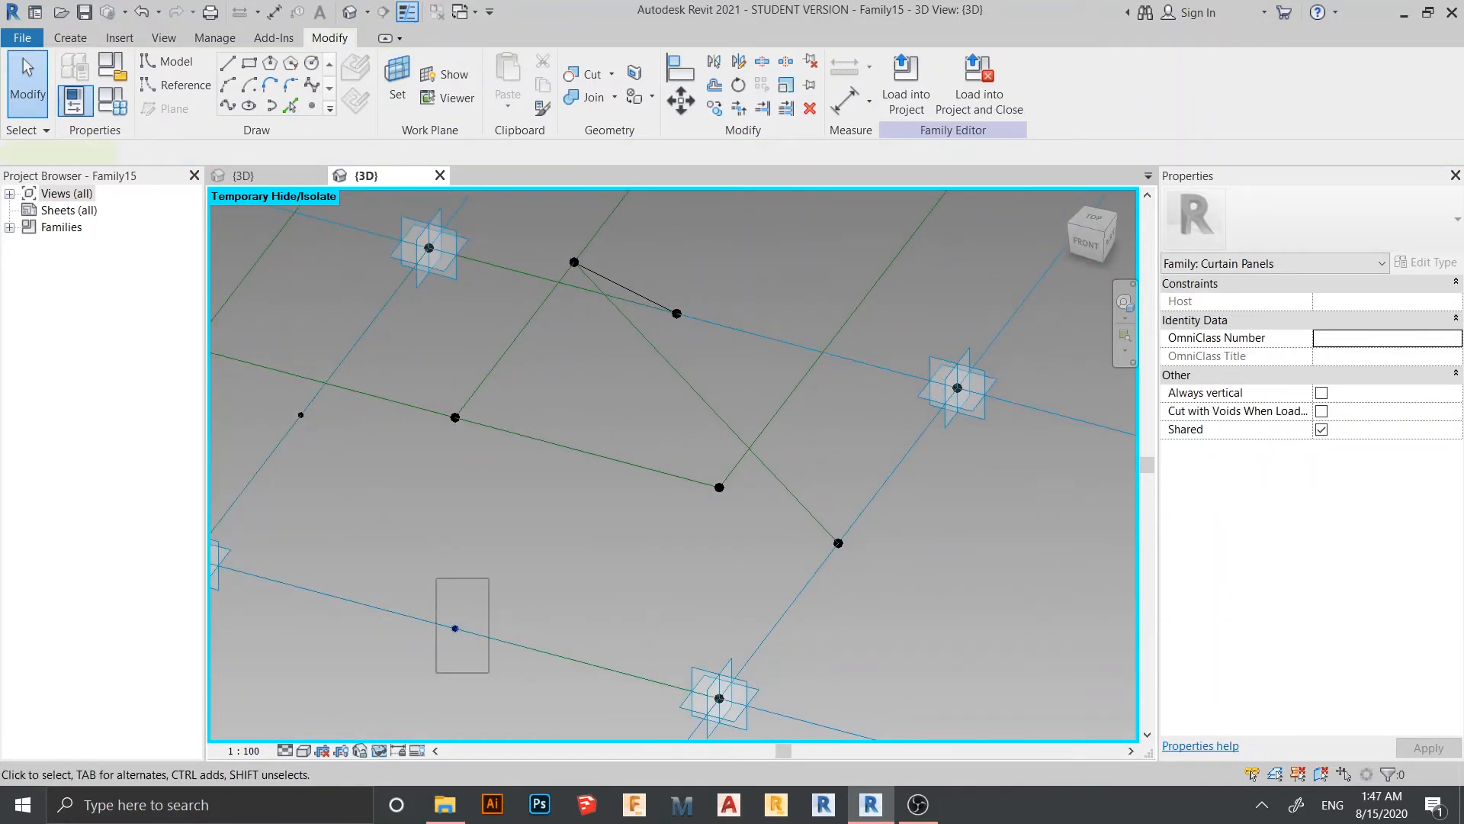
drag(489, 673, 489, 672)
shift+middle_drag(489, 672, 412, 652)
scroll(575, 370, up, 4)
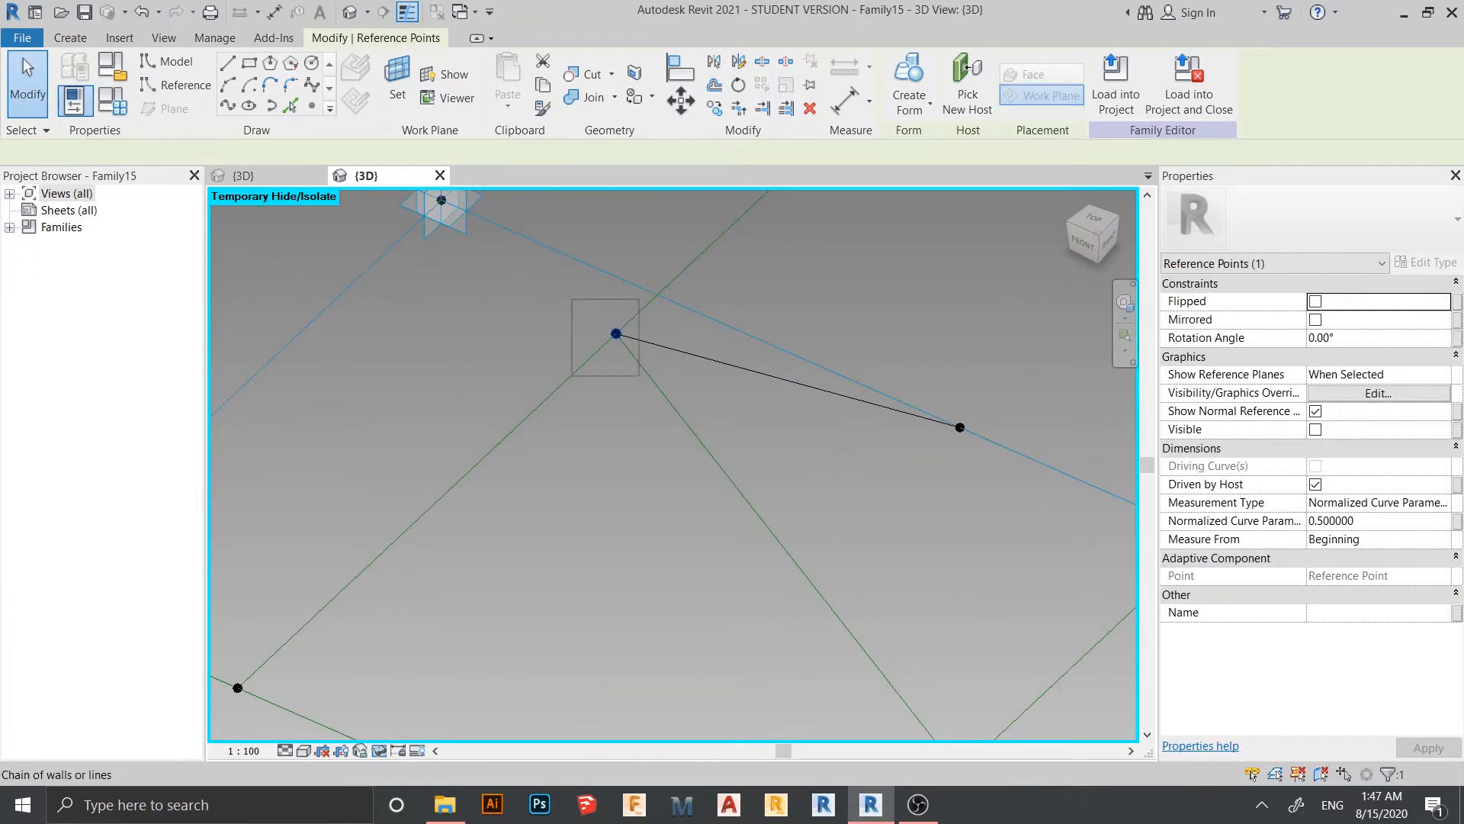
ctrl+drag(639, 375, 639, 375)
click(228, 106)
key(Escape)
scroll(411, 406, down, 2)
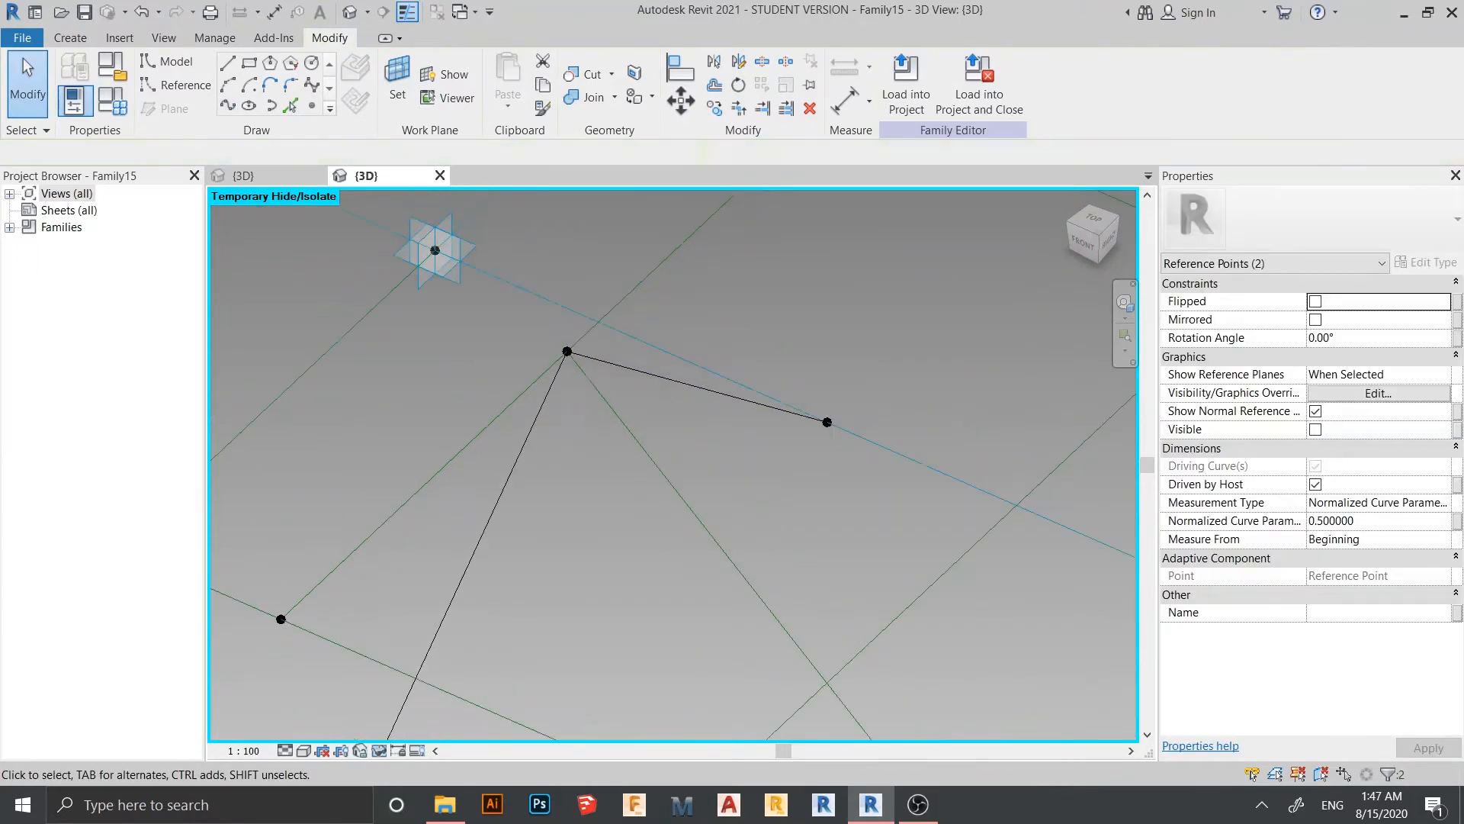
scroll(408, 414, down, 2)
shift+middle_drag(407, 414, 1014, 362)
scroll(550, 408, down, 1)
scroll(861, 412, down, 1)
key(Escape)
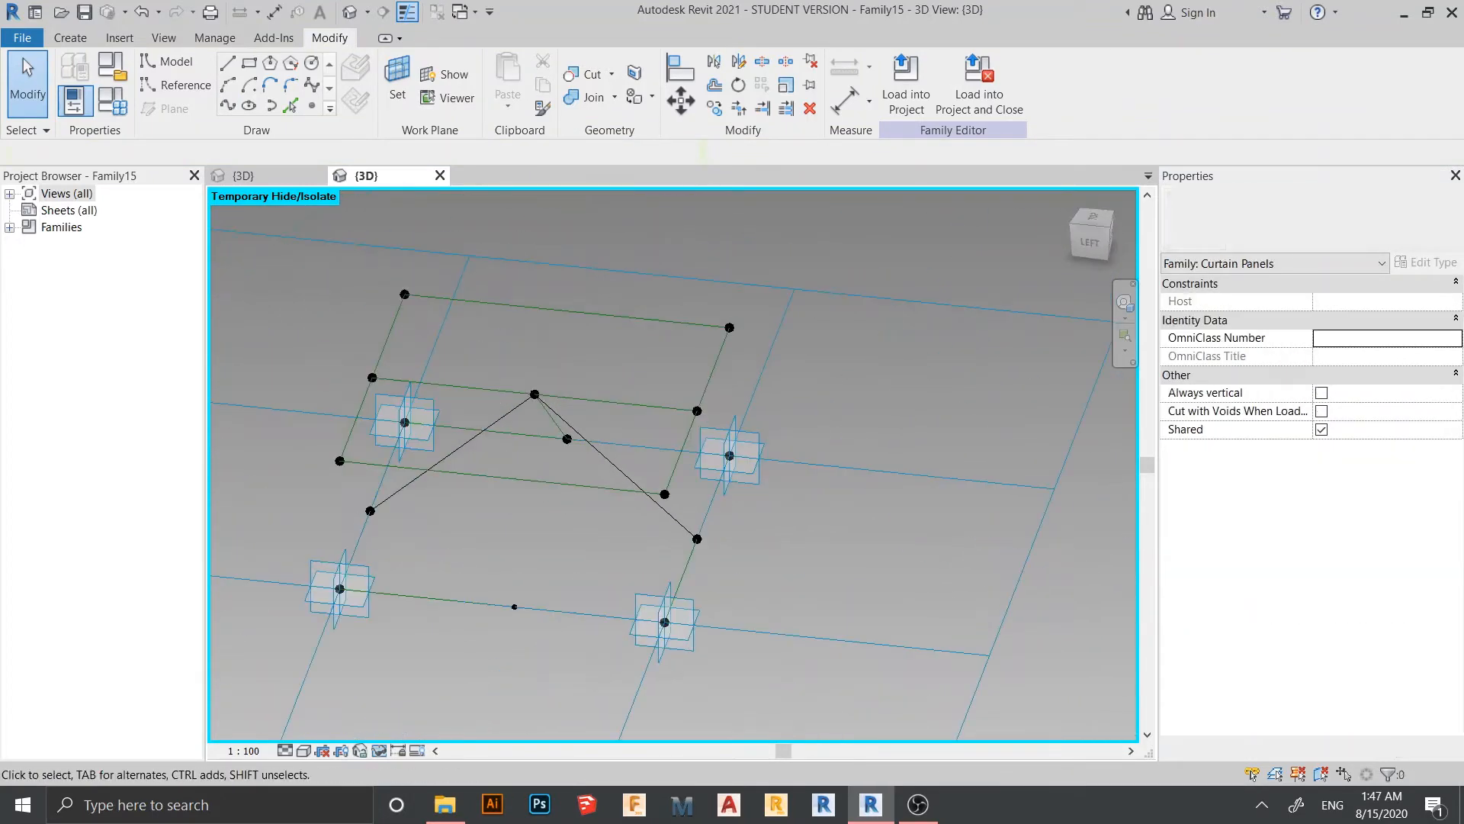
Join the raised centre point to the midpoint of the last unconnected base line with a spline and make it a reference line
scroll(490, 582, up, 2)
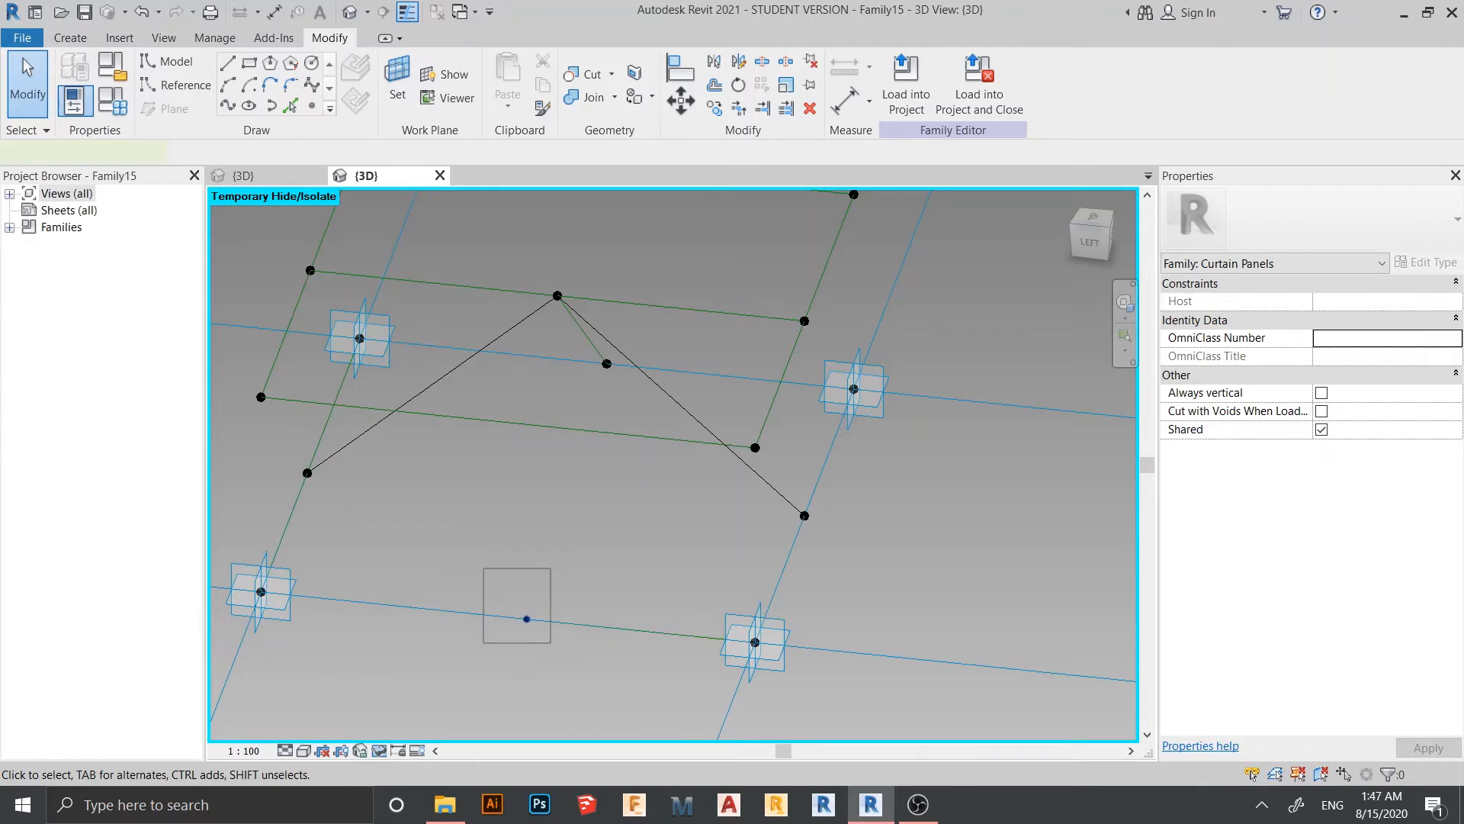
click(526, 619)
shift+middle_drag(659, 313, 594, 359)
scroll(621, 333, up, 3)
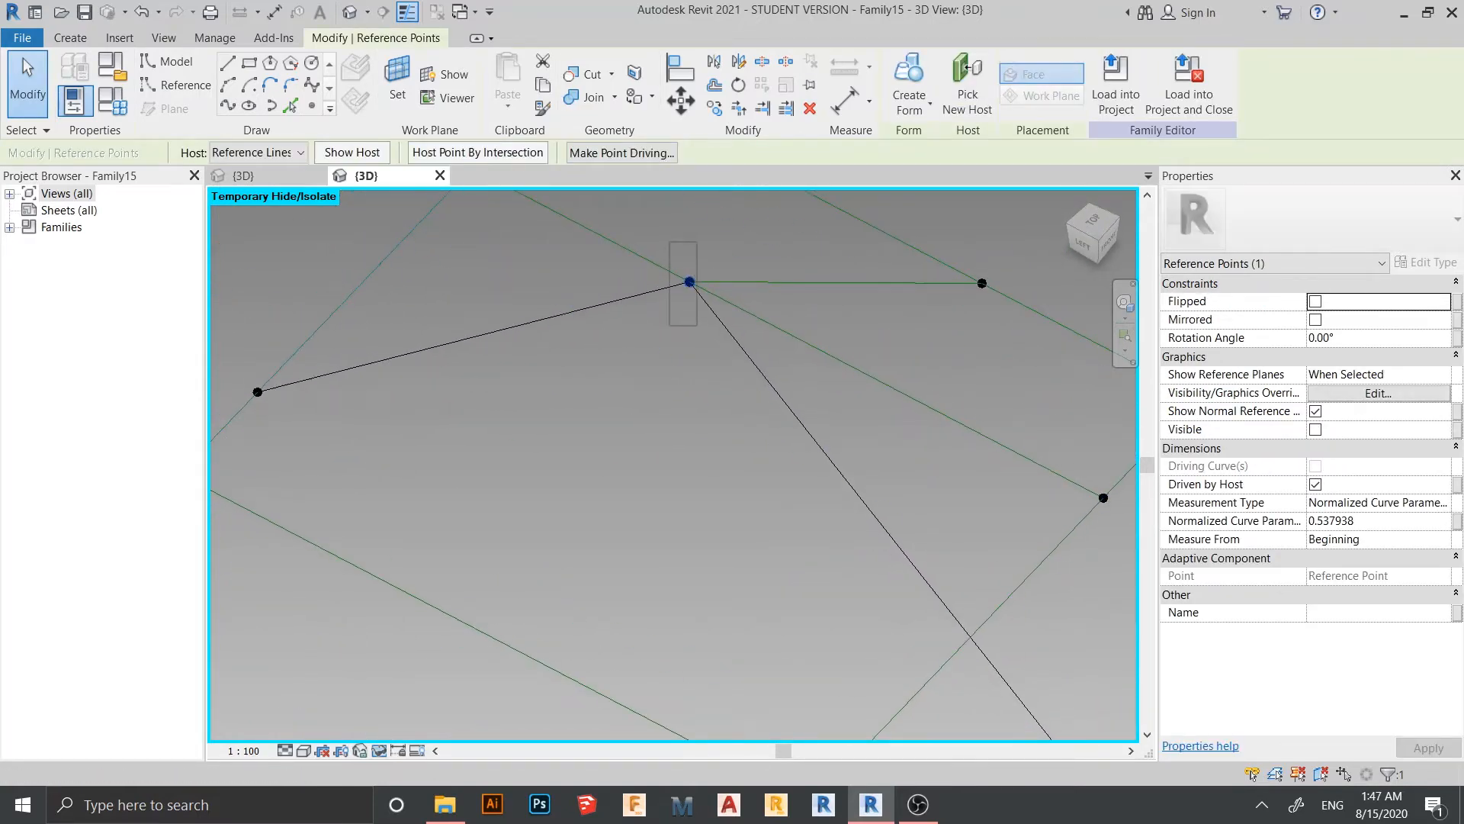
click(478, 152)
ctrl+drag(669, 241, 700, 330)
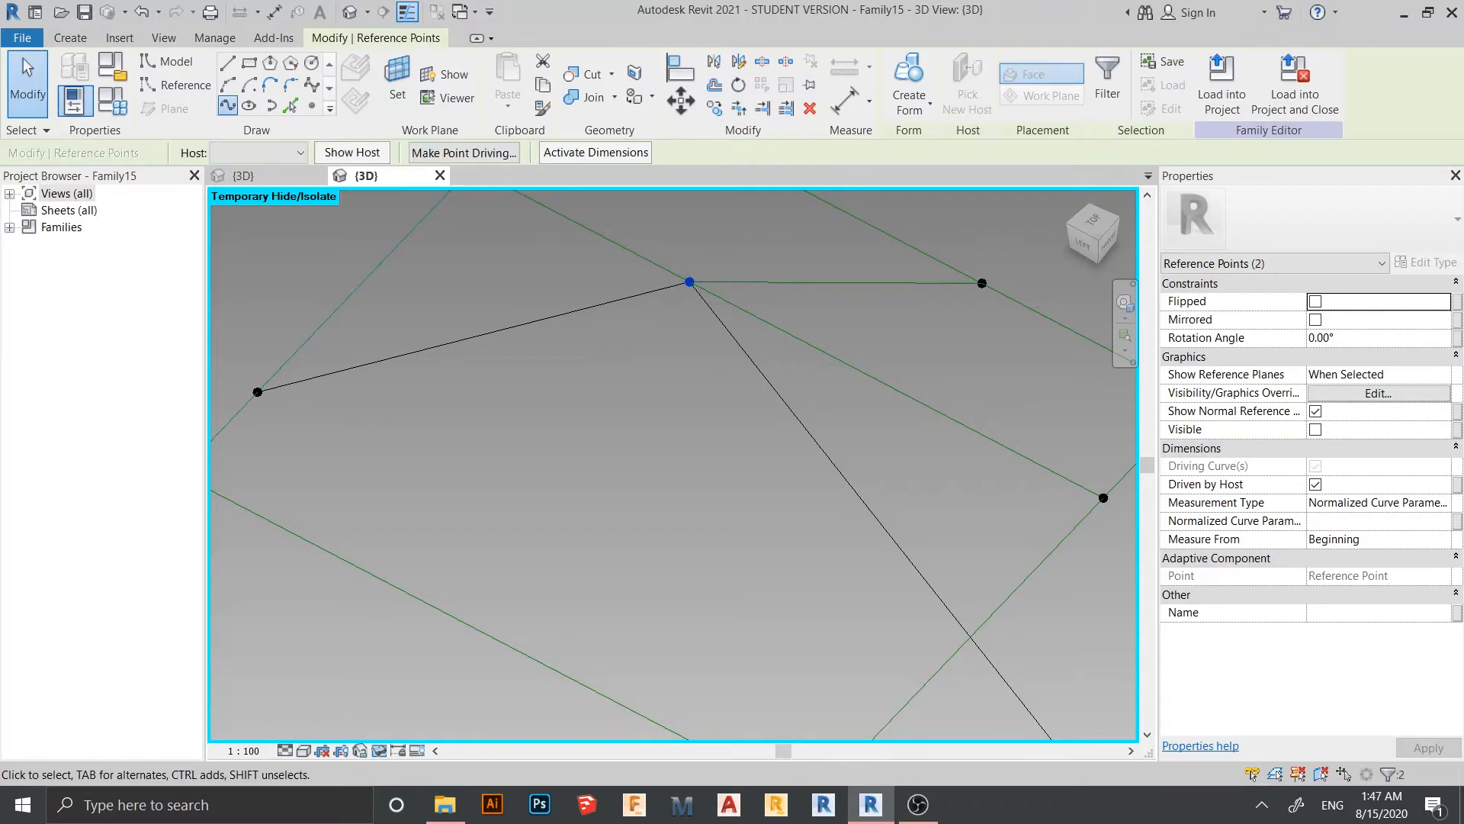
click(227, 106)
scroll(510, 426, down, 1)
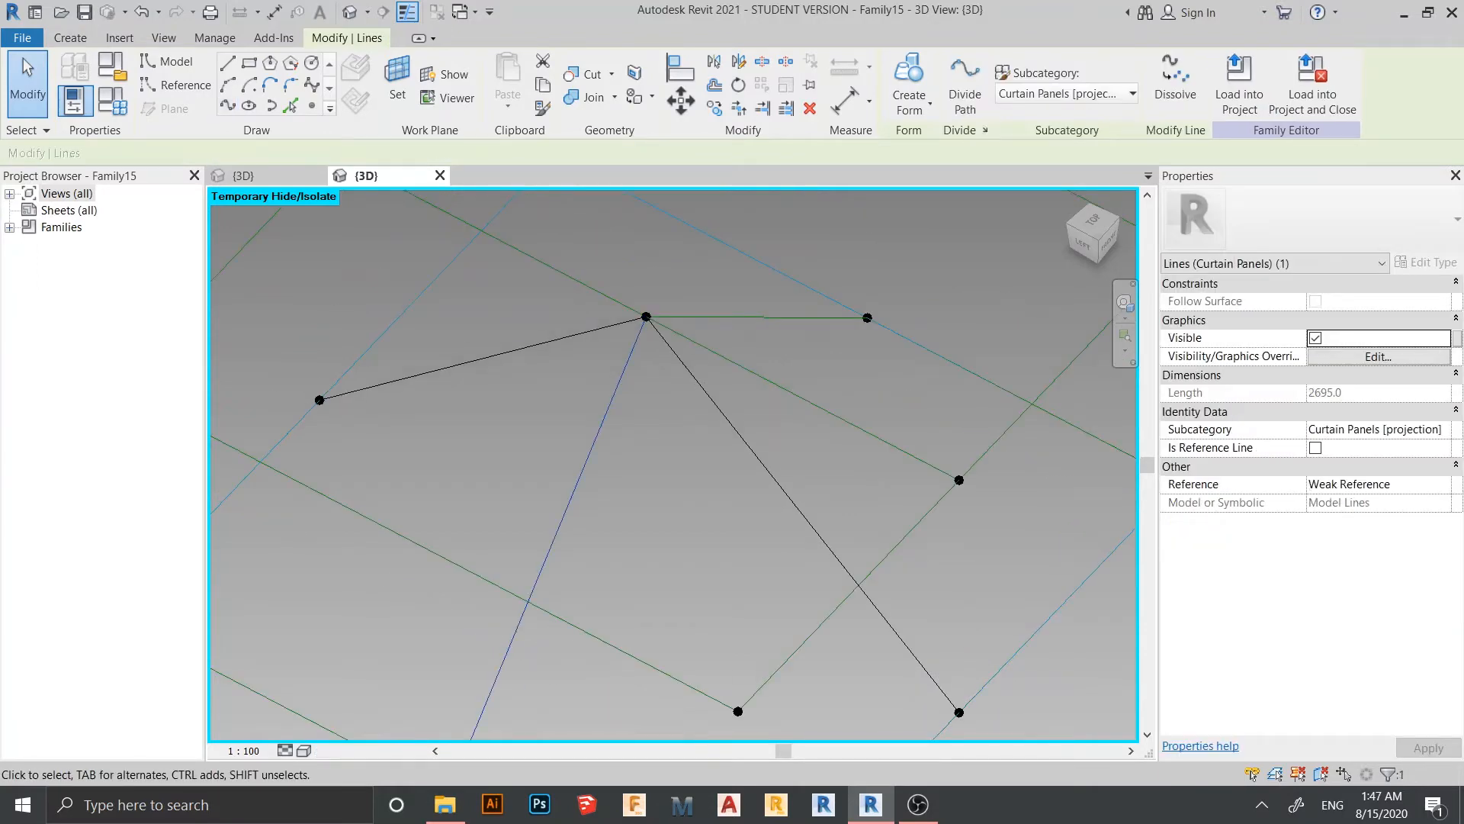
click(1314, 448)
scroll(801, 506, down, 4)
shift+middle_drag(800, 506, 519, 542)
key(Escape)
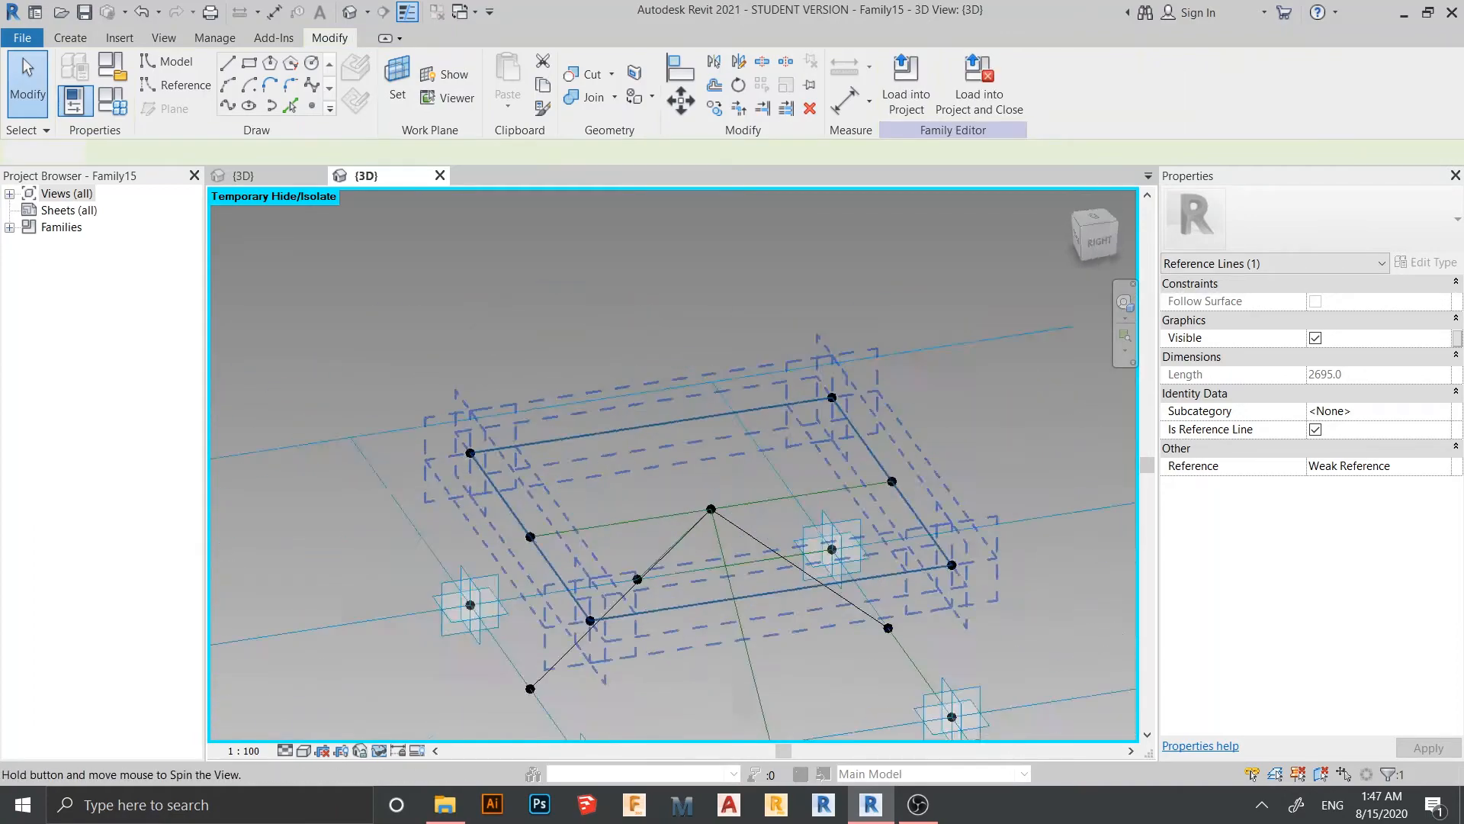
Delete the reference line that crosses the raised square between the midpoints of its opposite sides
shift+middle_drag(581, 736, 530, 656)
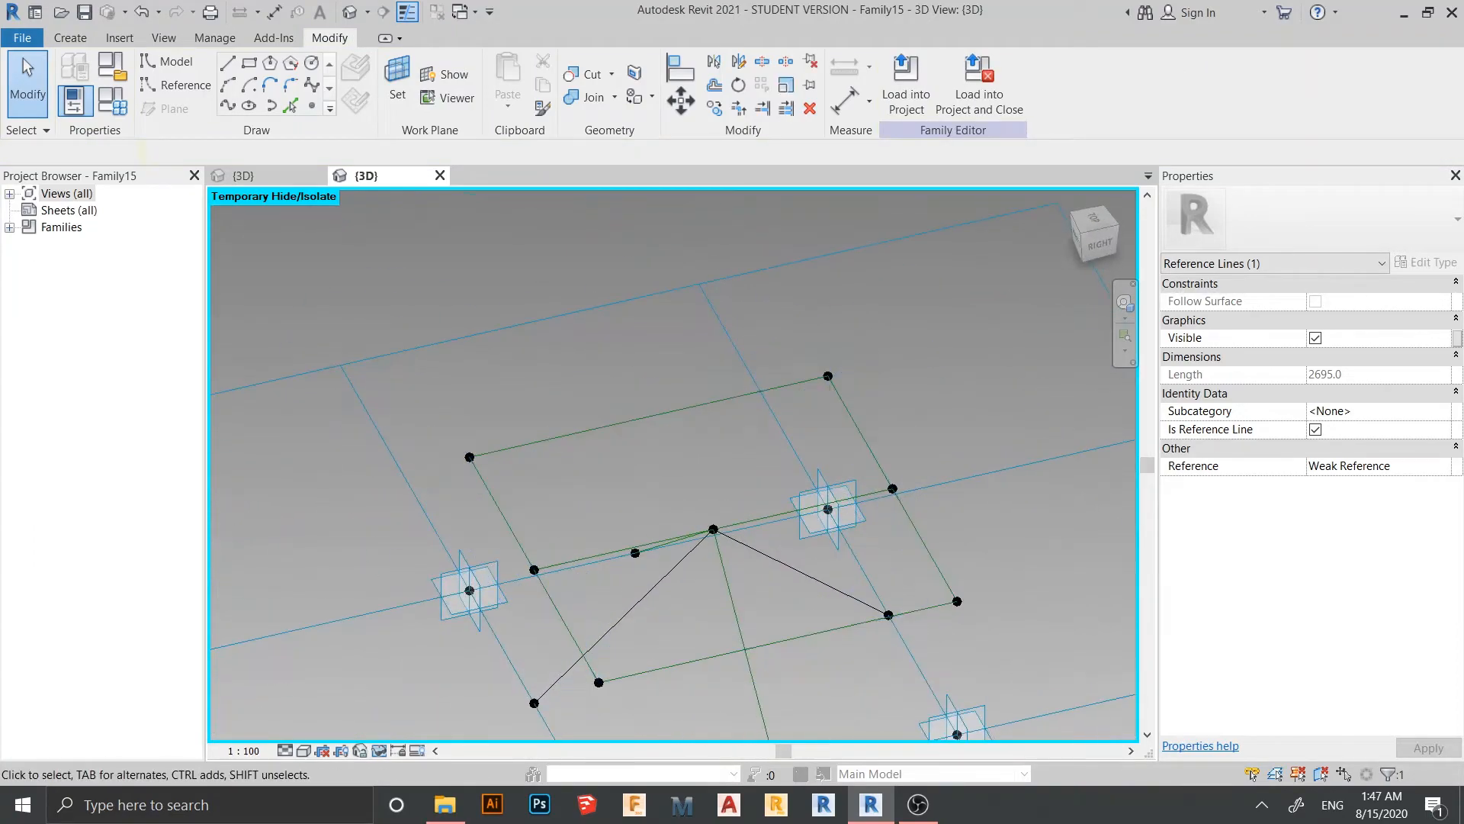
click(623, 550)
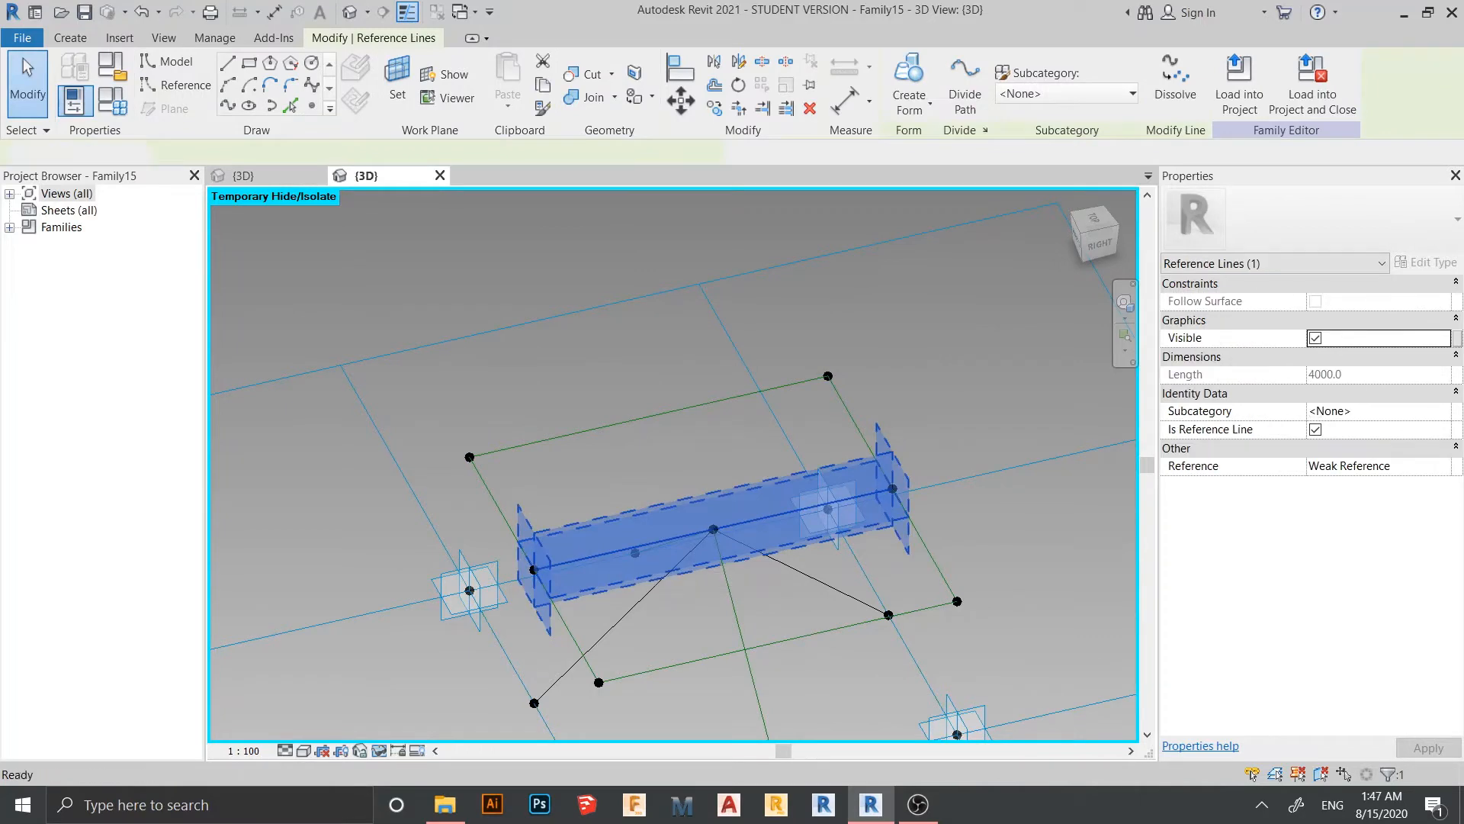
key(Delete)
Place a reference point on one of the sloping model lines running from the raised centre point to the base
scroll(623, 552, down, 2)
shift+middle_drag(623, 552, 758, 539)
scroll(875, 554, down, 3)
middle_drag(874, 553, 572, 516)
scroll(682, 535, up, 1)
key(Tab)
scroll(696, 536, up, 3)
key(Tab)
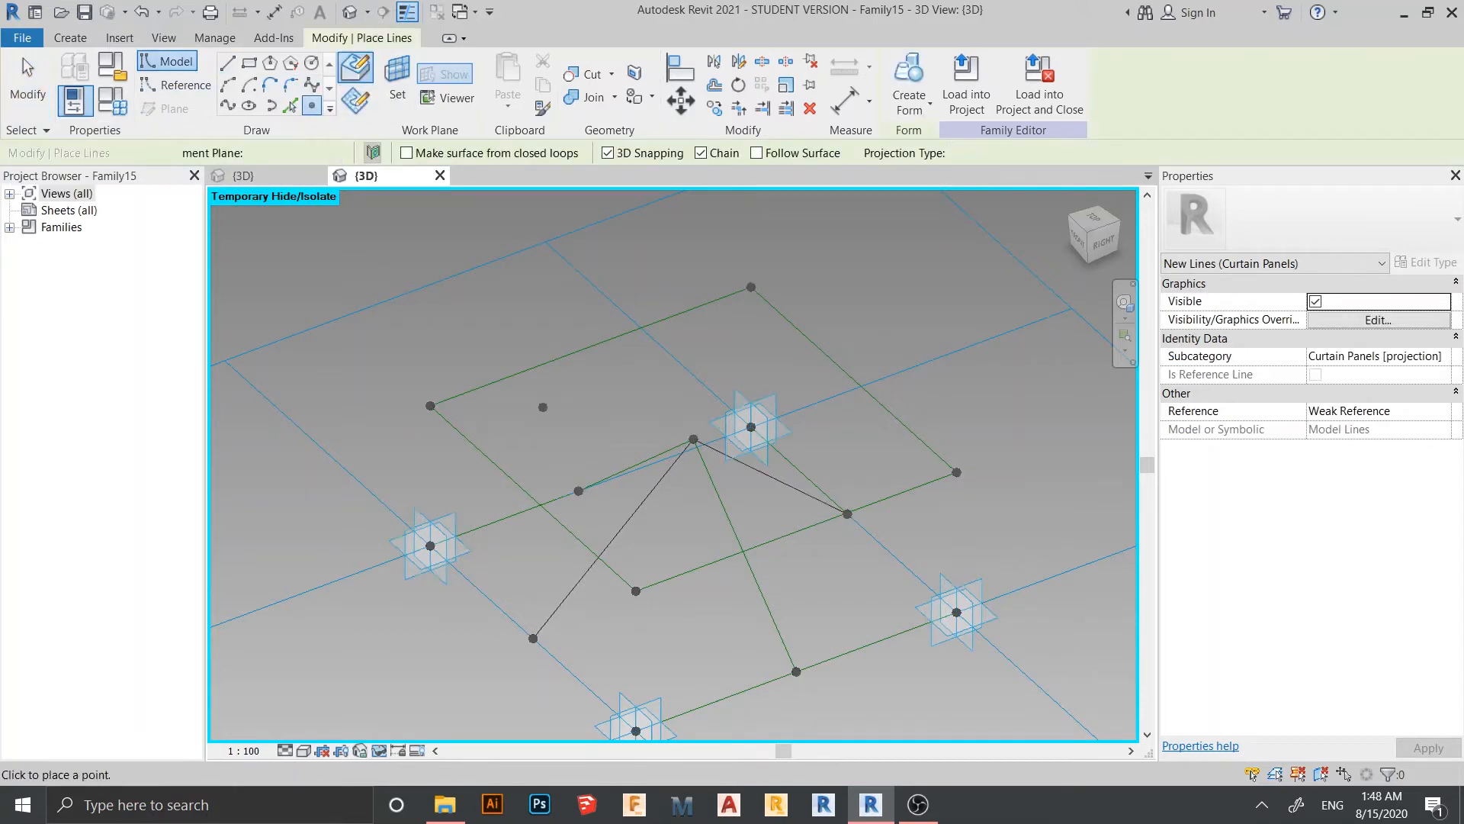
shift+middle_drag(458, 495, 479, 494)
scroll(480, 494, up, 5)
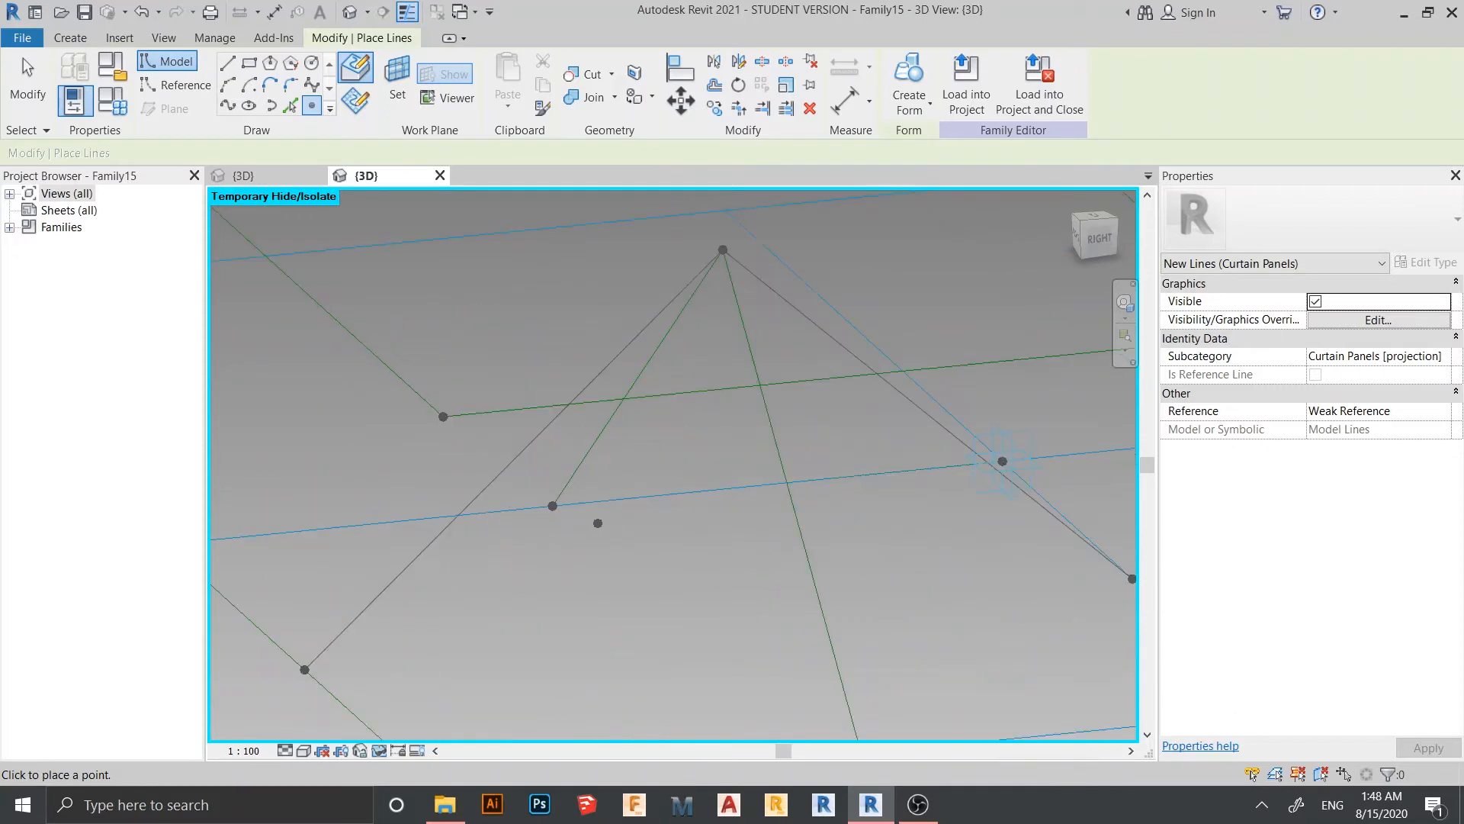
click(480, 494)
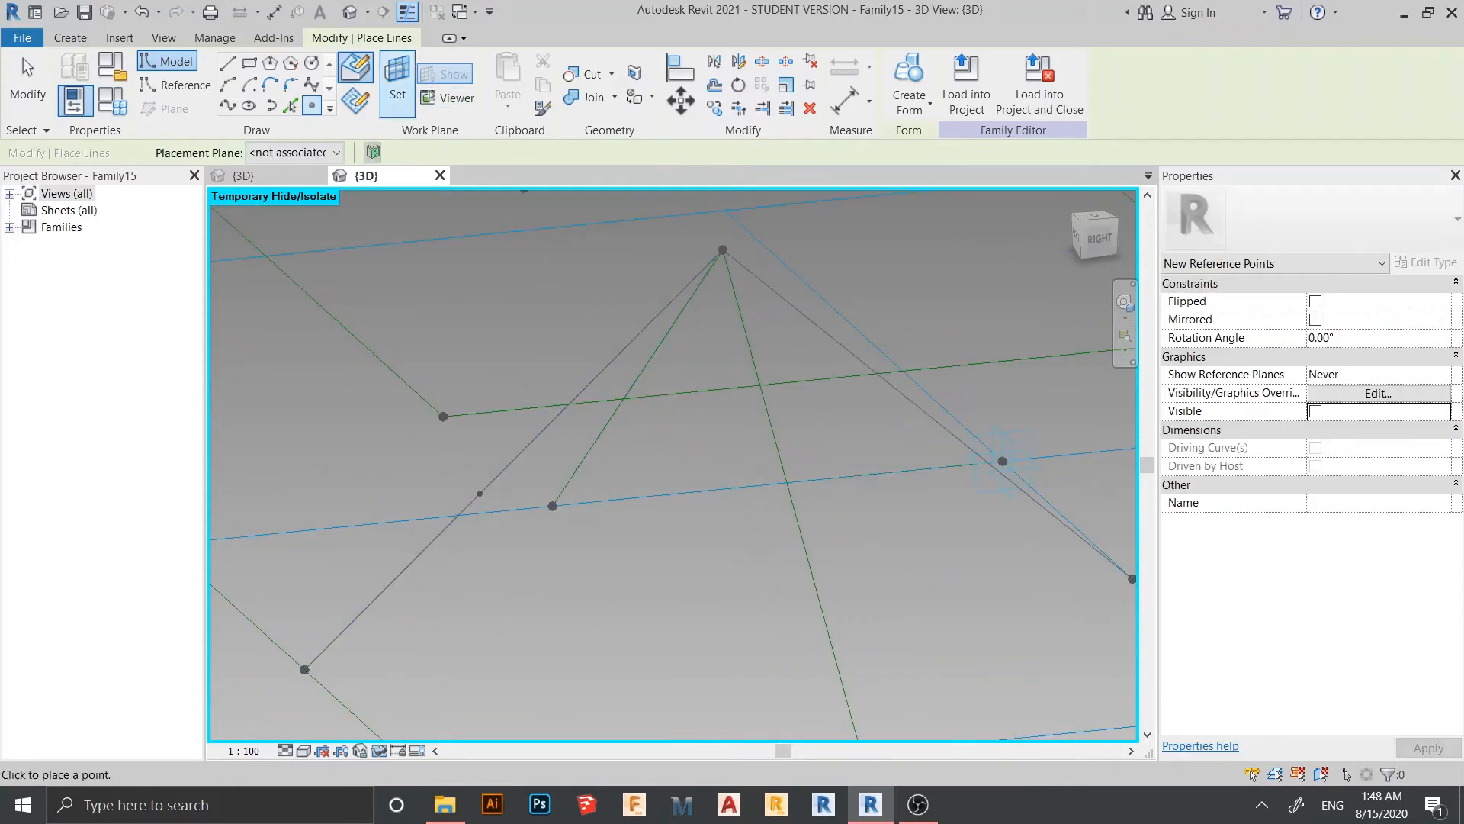
key(Escape)
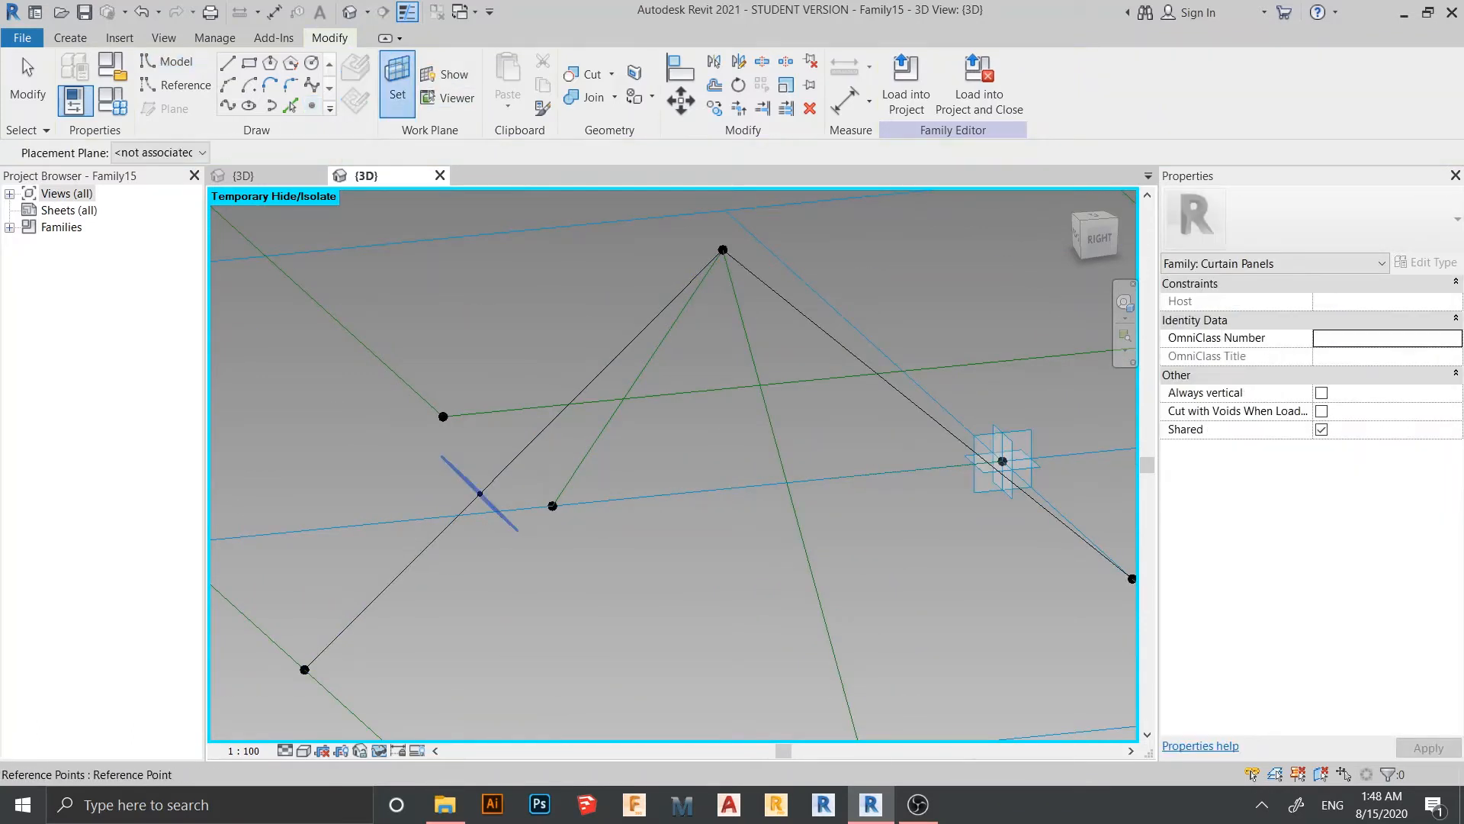
Set the work plane to the new reference point's perpendicular plane and draw a circle of radius 50 centred on the point
key(Return)
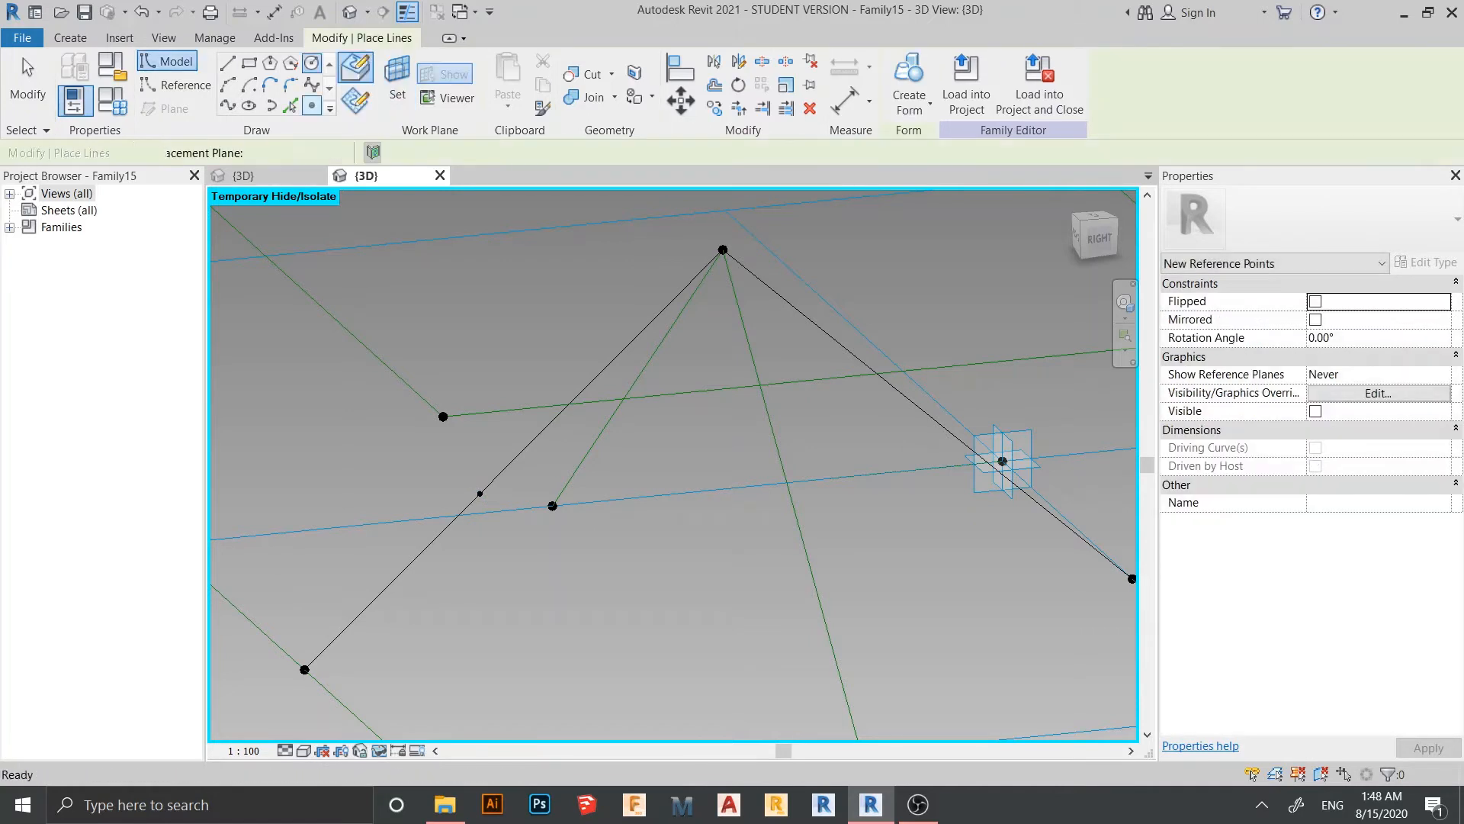
mouse_move(480, 523)
shift+middle_down()
mouse_move(510, 560)
mouse_move(457, 518)
shift+middle_up()
scroll(510, 560, up, 5)
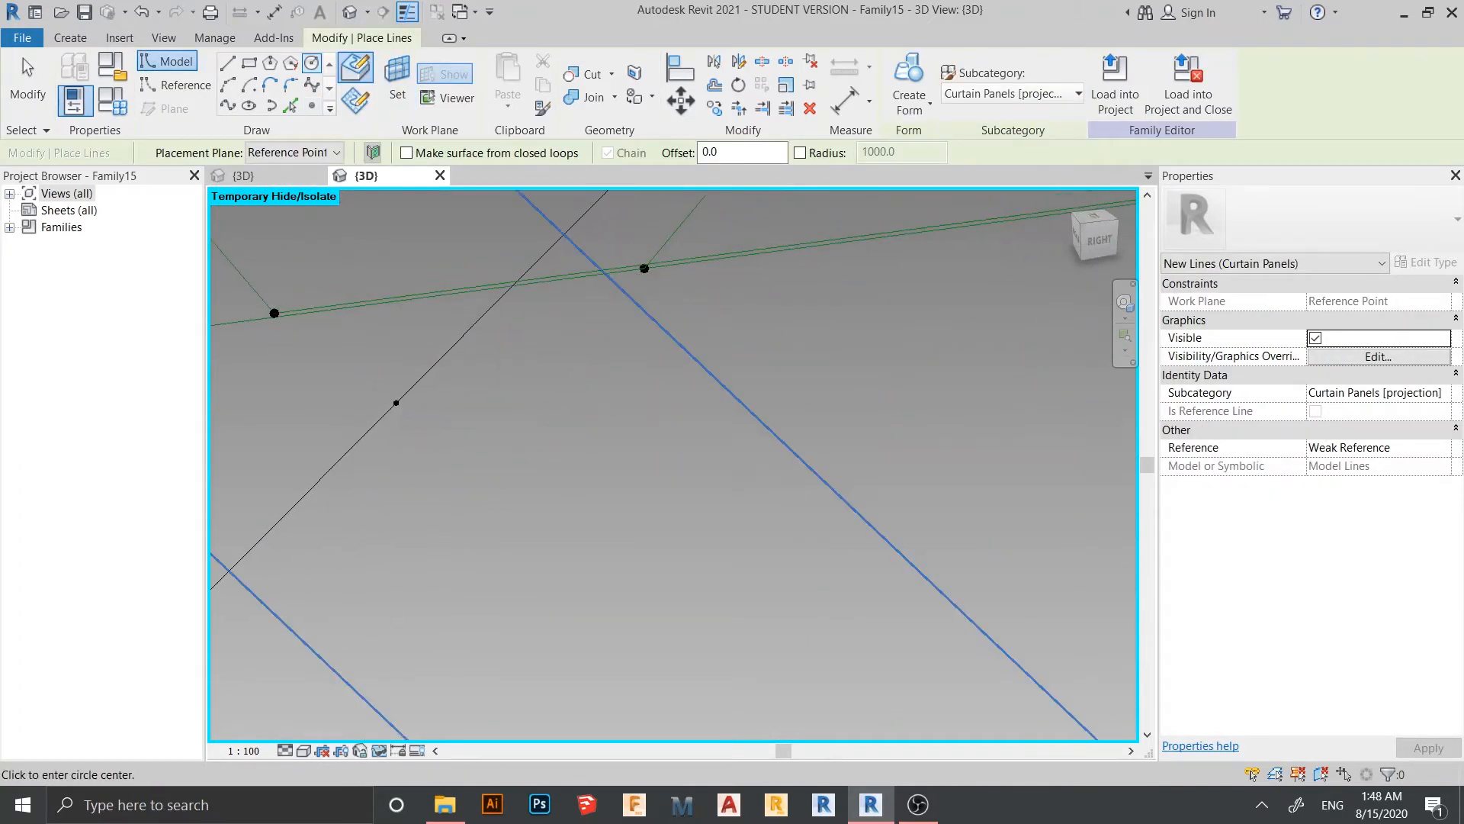
key(Escape)
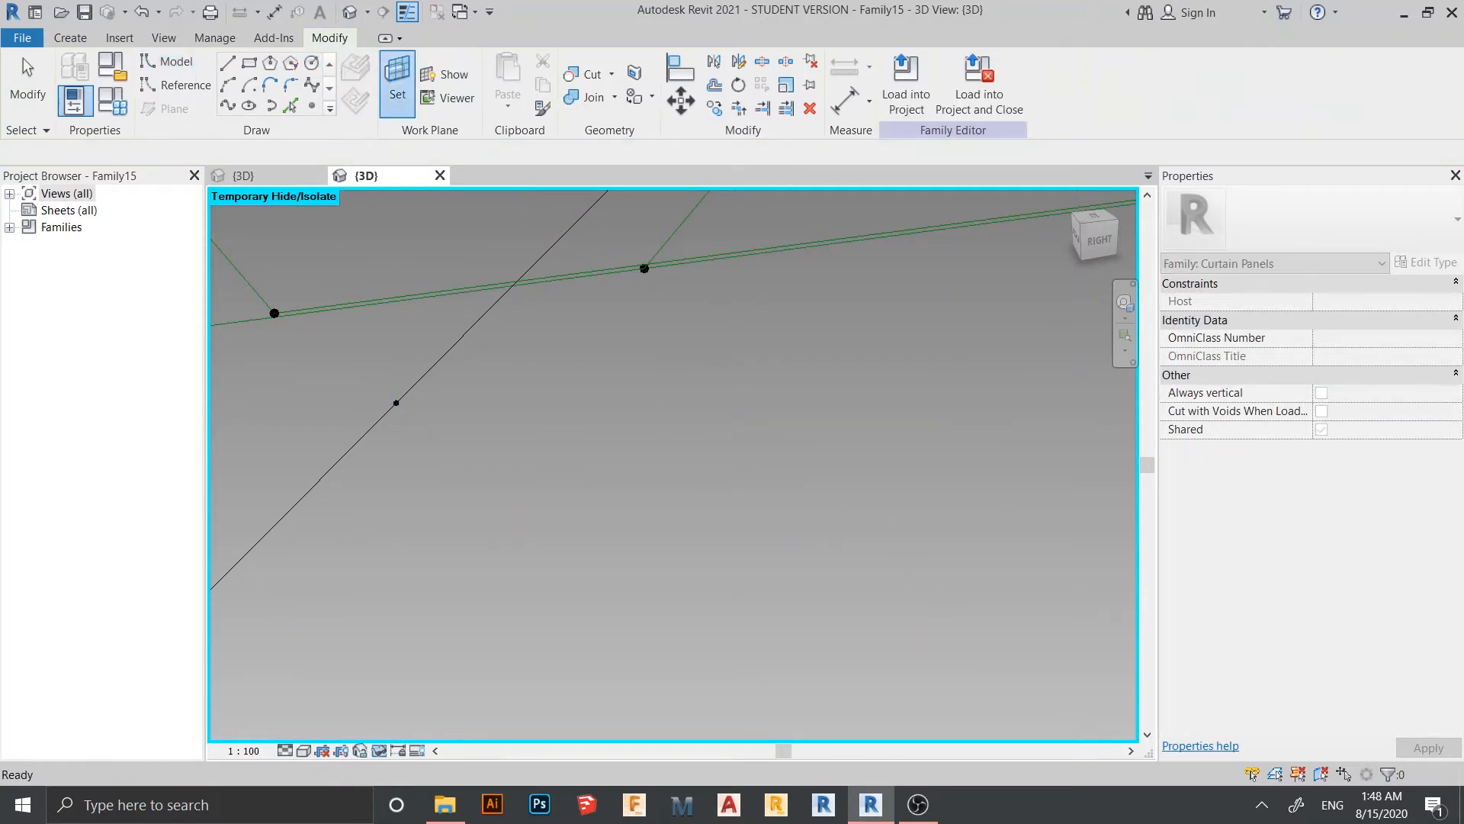
click(407, 402)
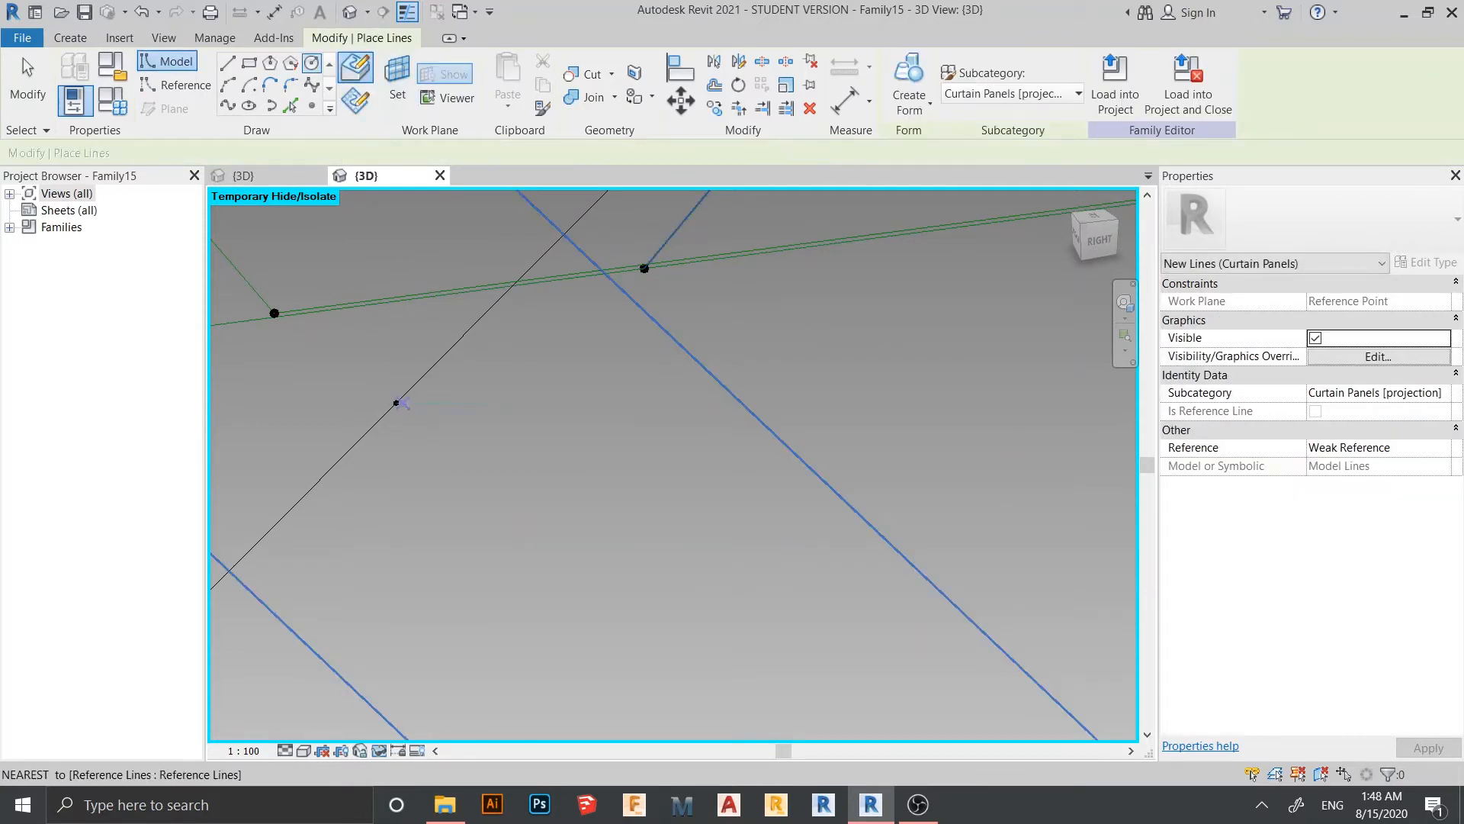
click(401, 402)
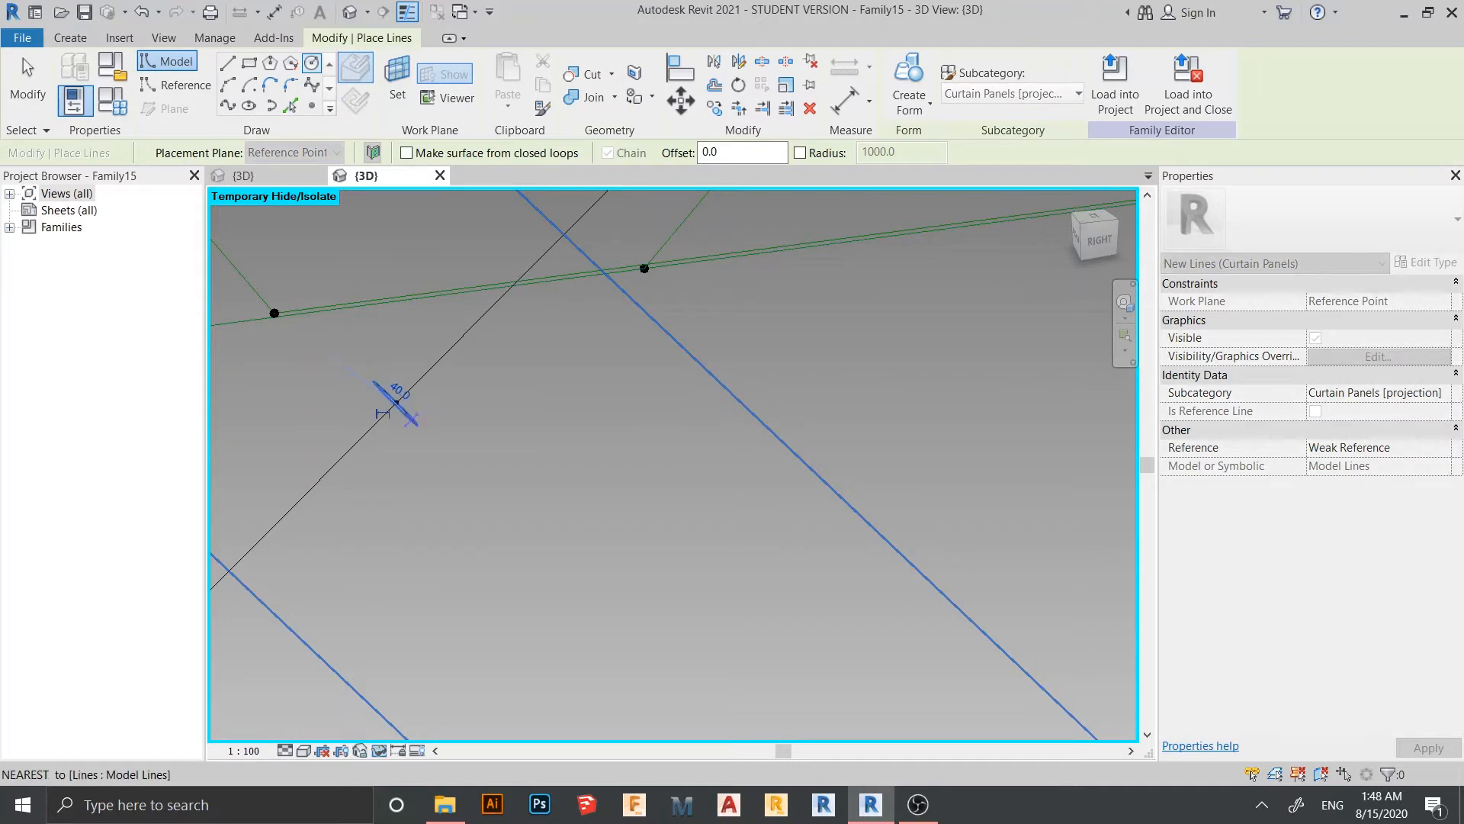
click(397, 393)
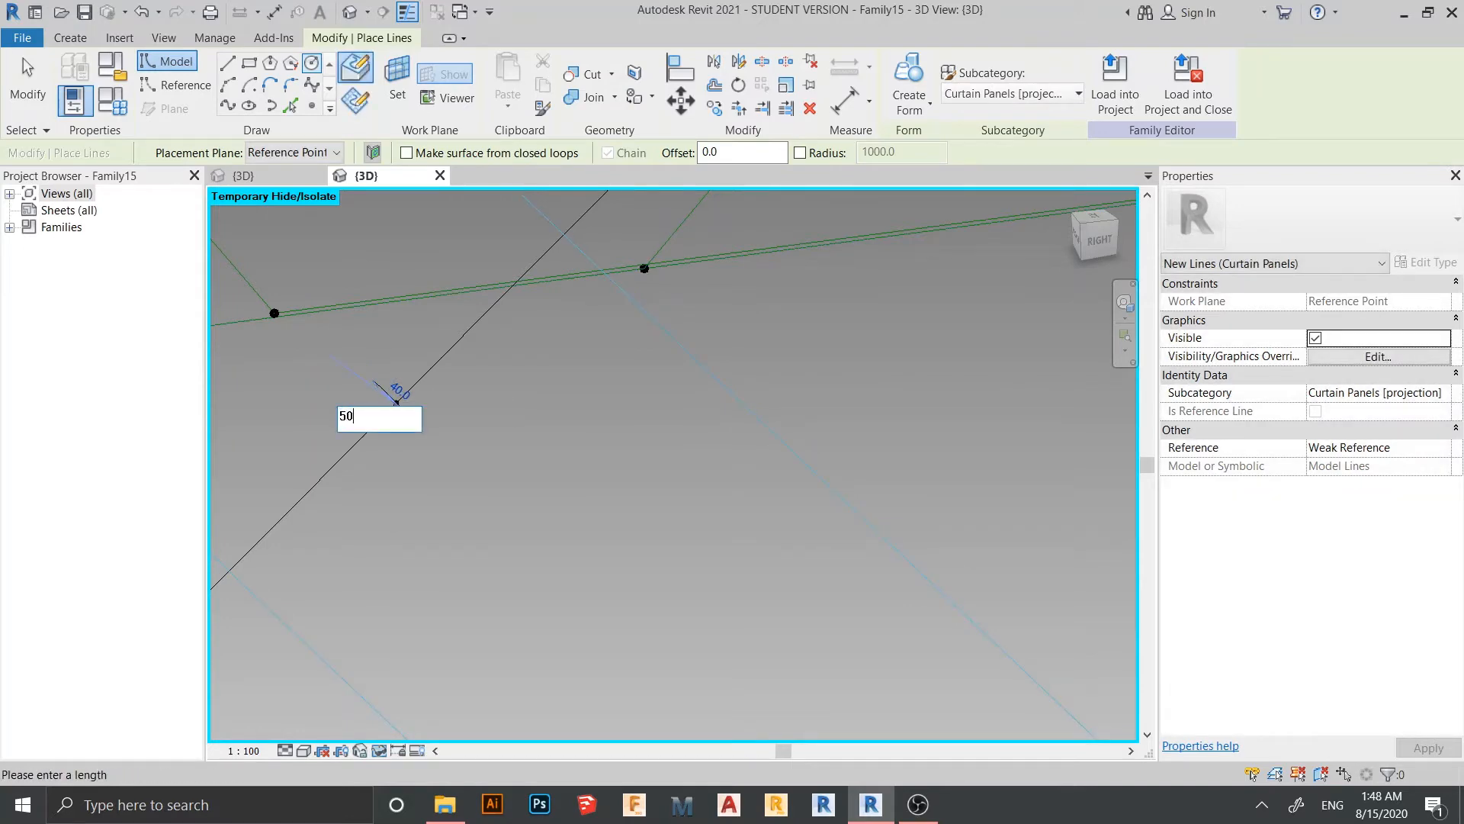
text(50)
key(Return)
key(Escape)
key(Escape)
Try to copy the circle and its reference point with Constrain and Multiple on, and undo the copy
middle_drag(397, 404, 399, 470)
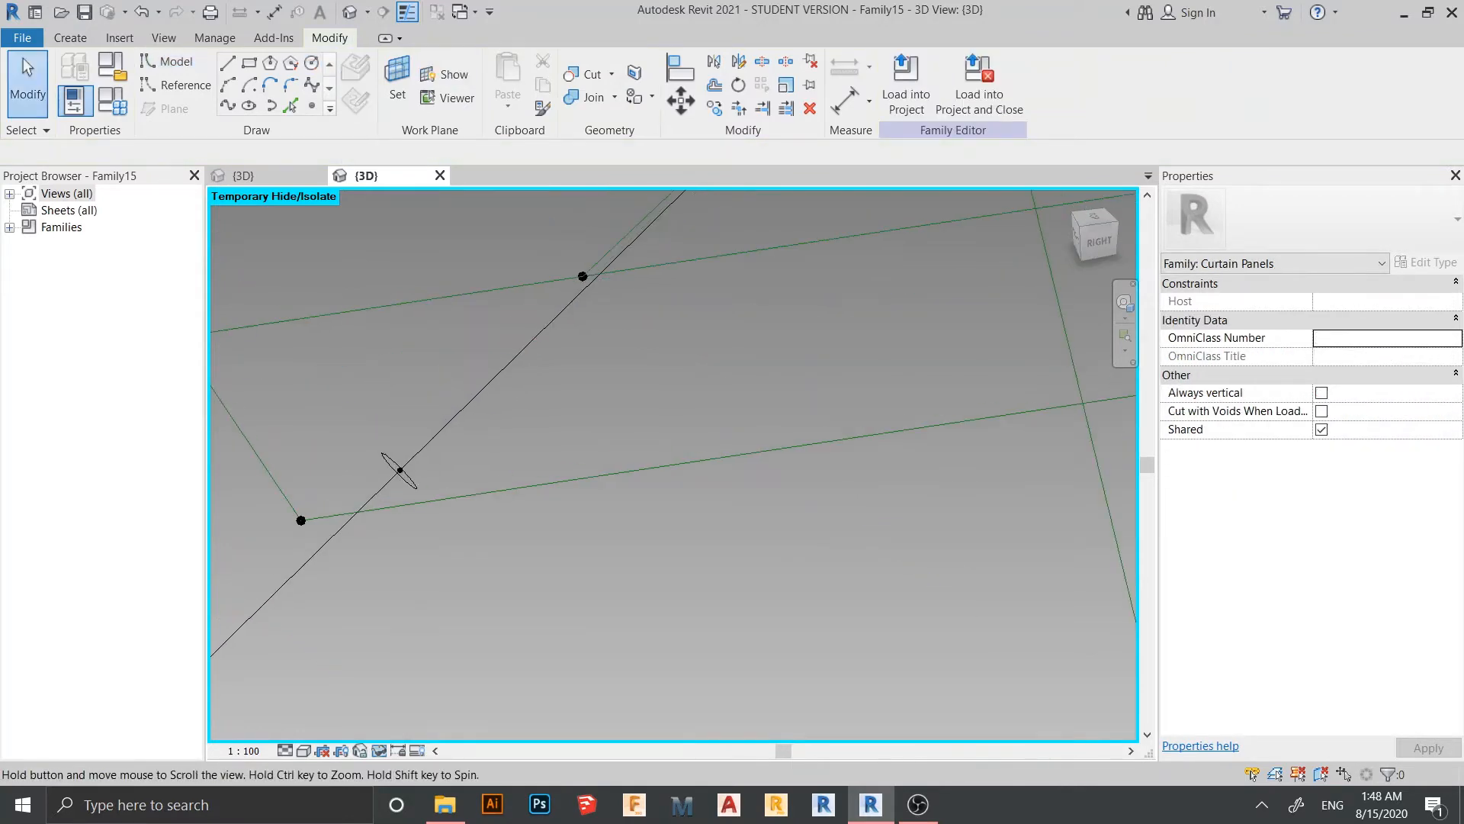
scroll(887, 233, down, 2)
shift+middle_drag(887, 233, 915, 237)
scroll(608, 477, up, 1)
middle_drag(608, 476, 545, 568)
scroll(545, 568, up, 1)
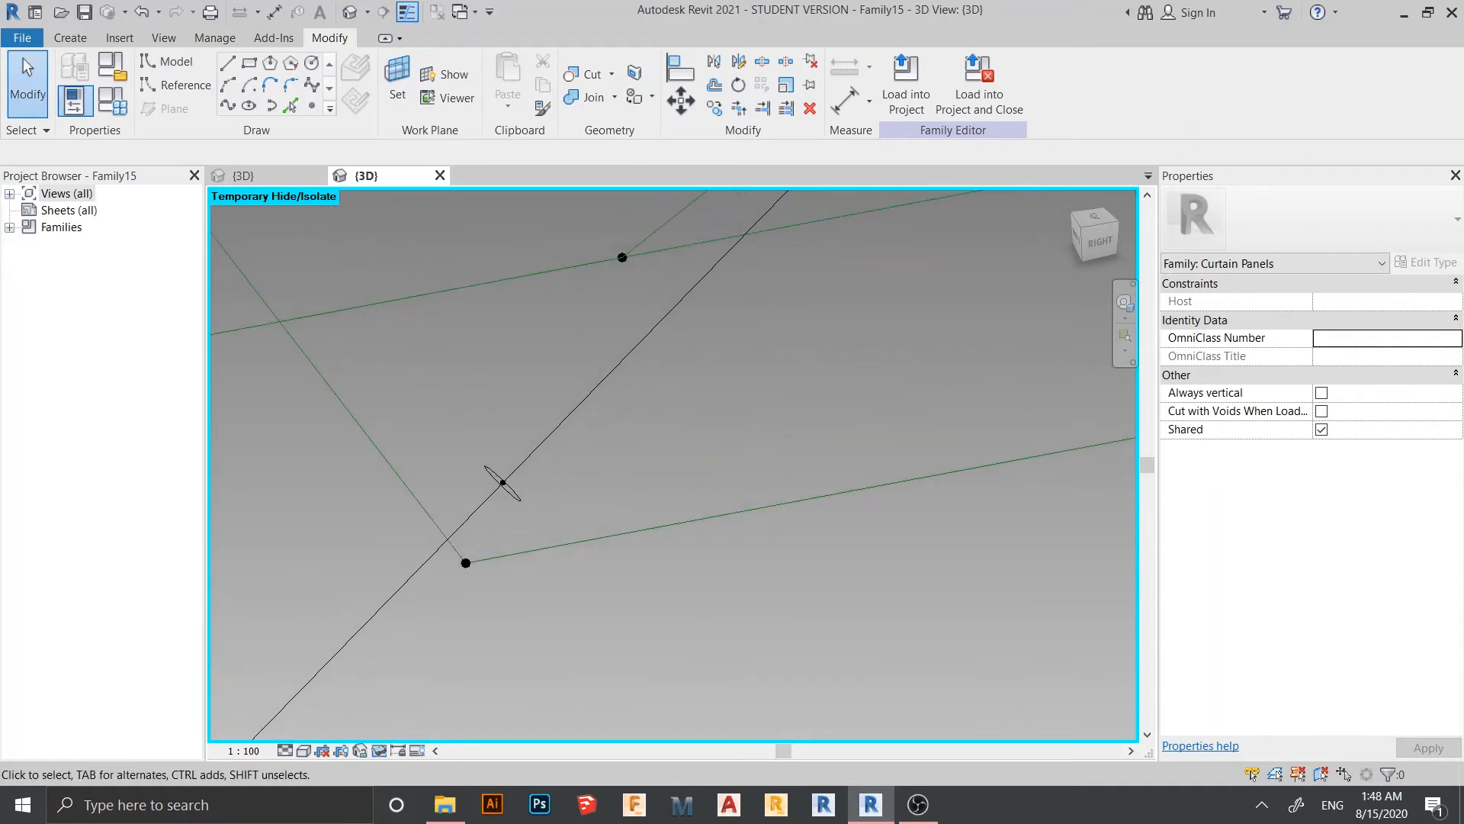
scroll(546, 490, up, 2)
drag(337, 372, 502, 559)
middle_drag(502, 559, 507, 576)
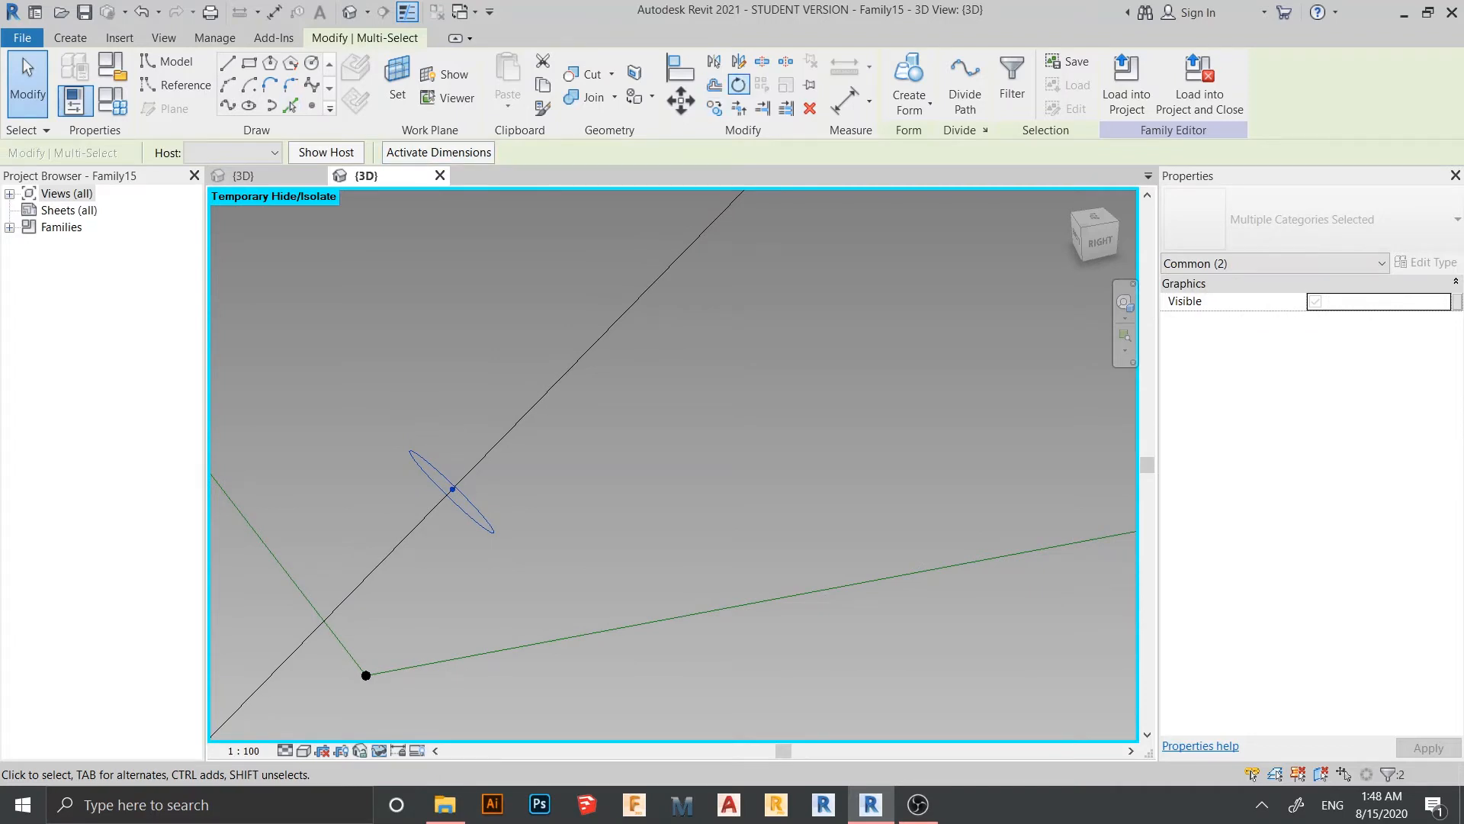
click(714, 108)
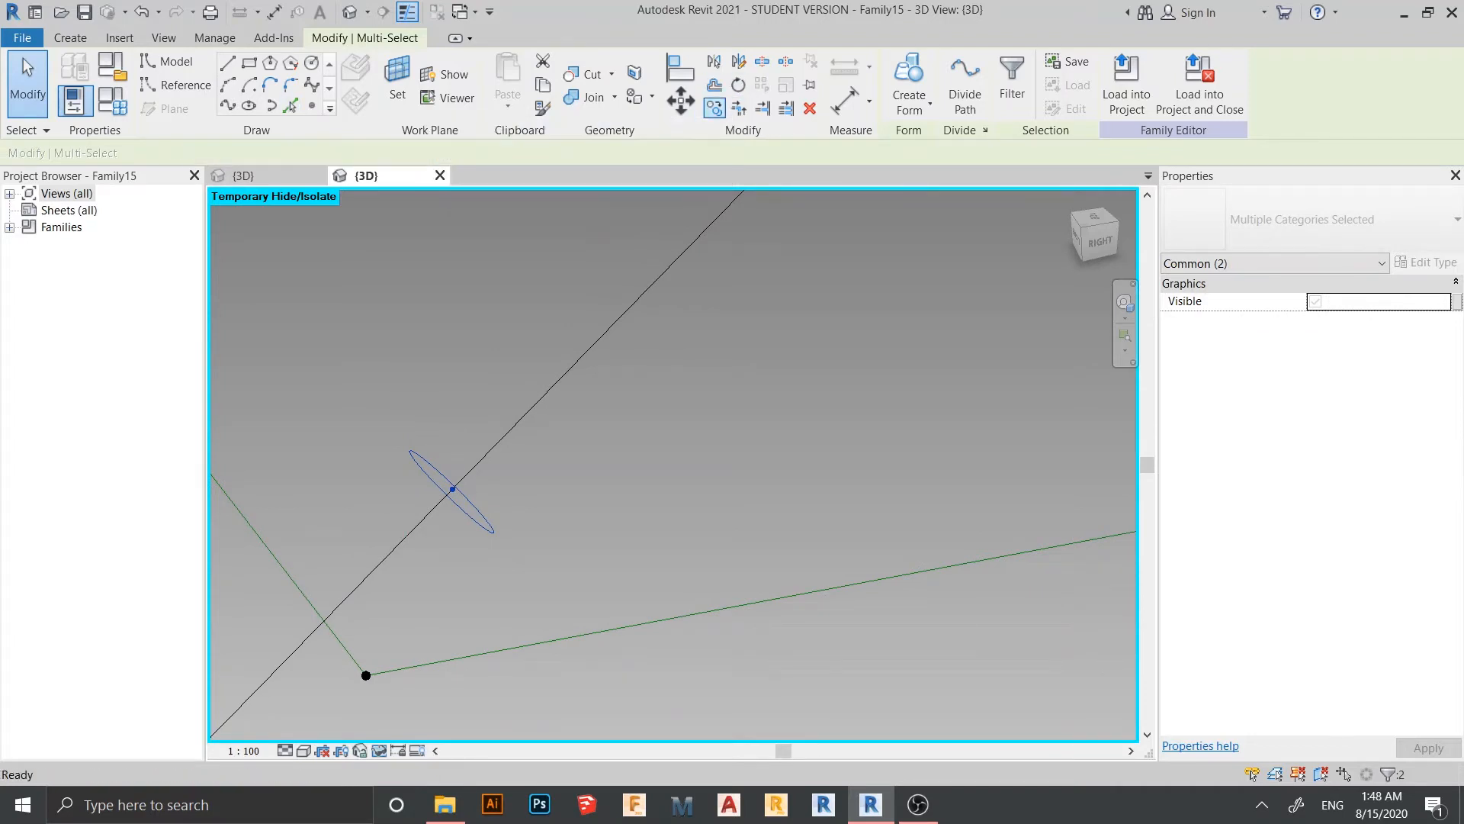
scroll(463, 514, up, 1)
scroll(449, 479, up, 1)
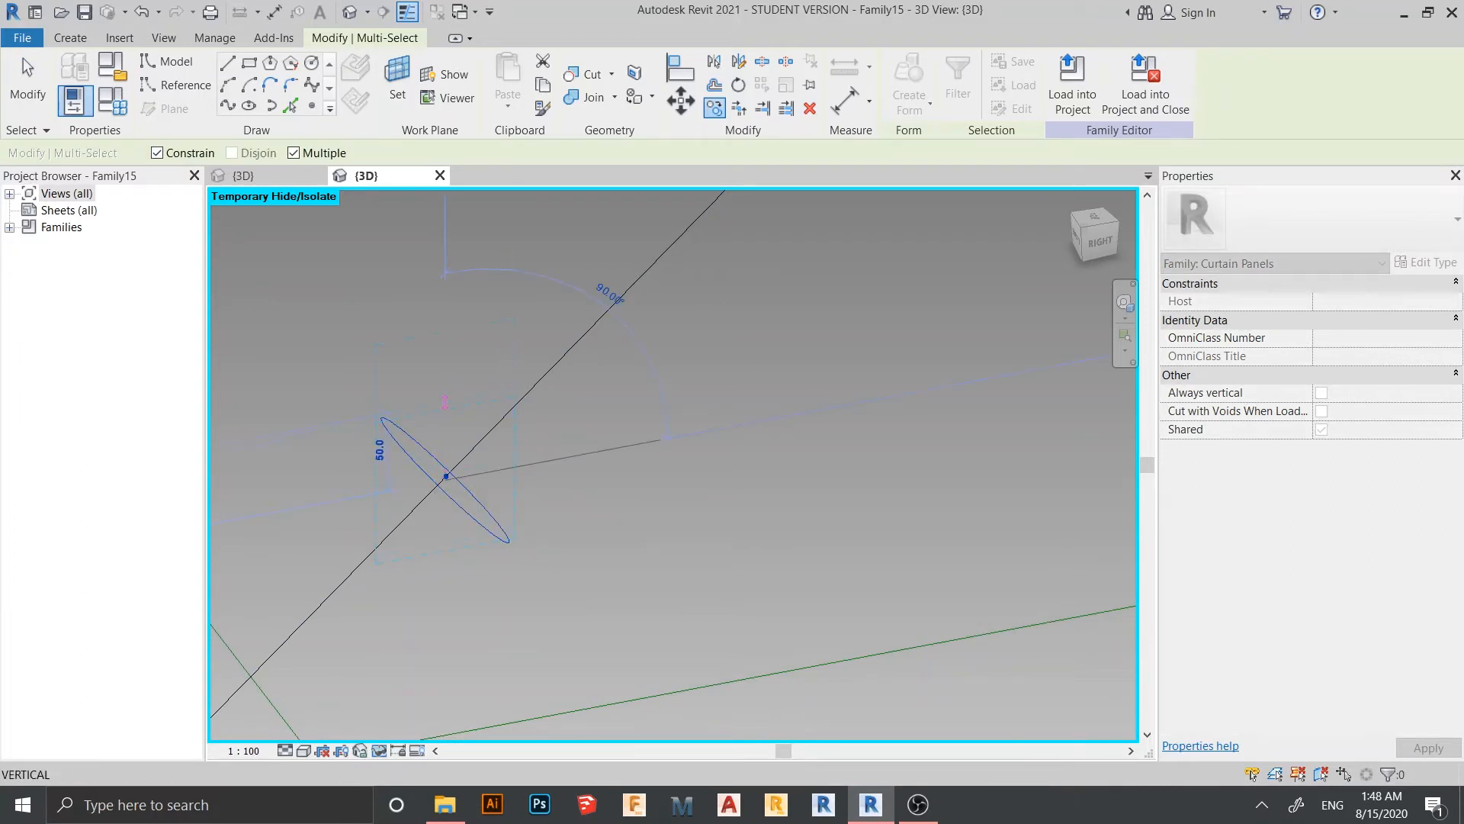
click(528, 464)
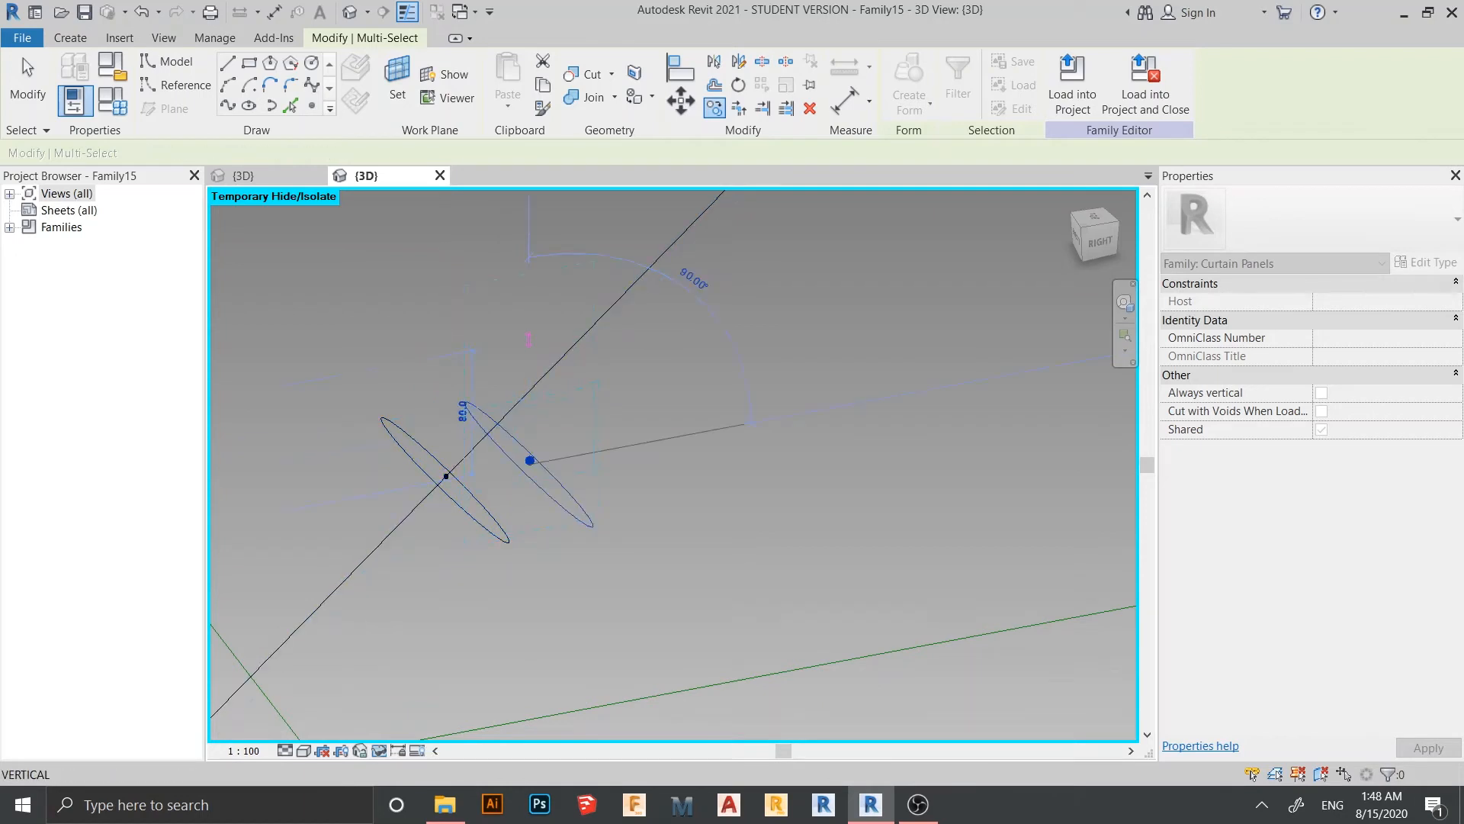
key(ctrl+z)
scroll(592, 459, down, 1)
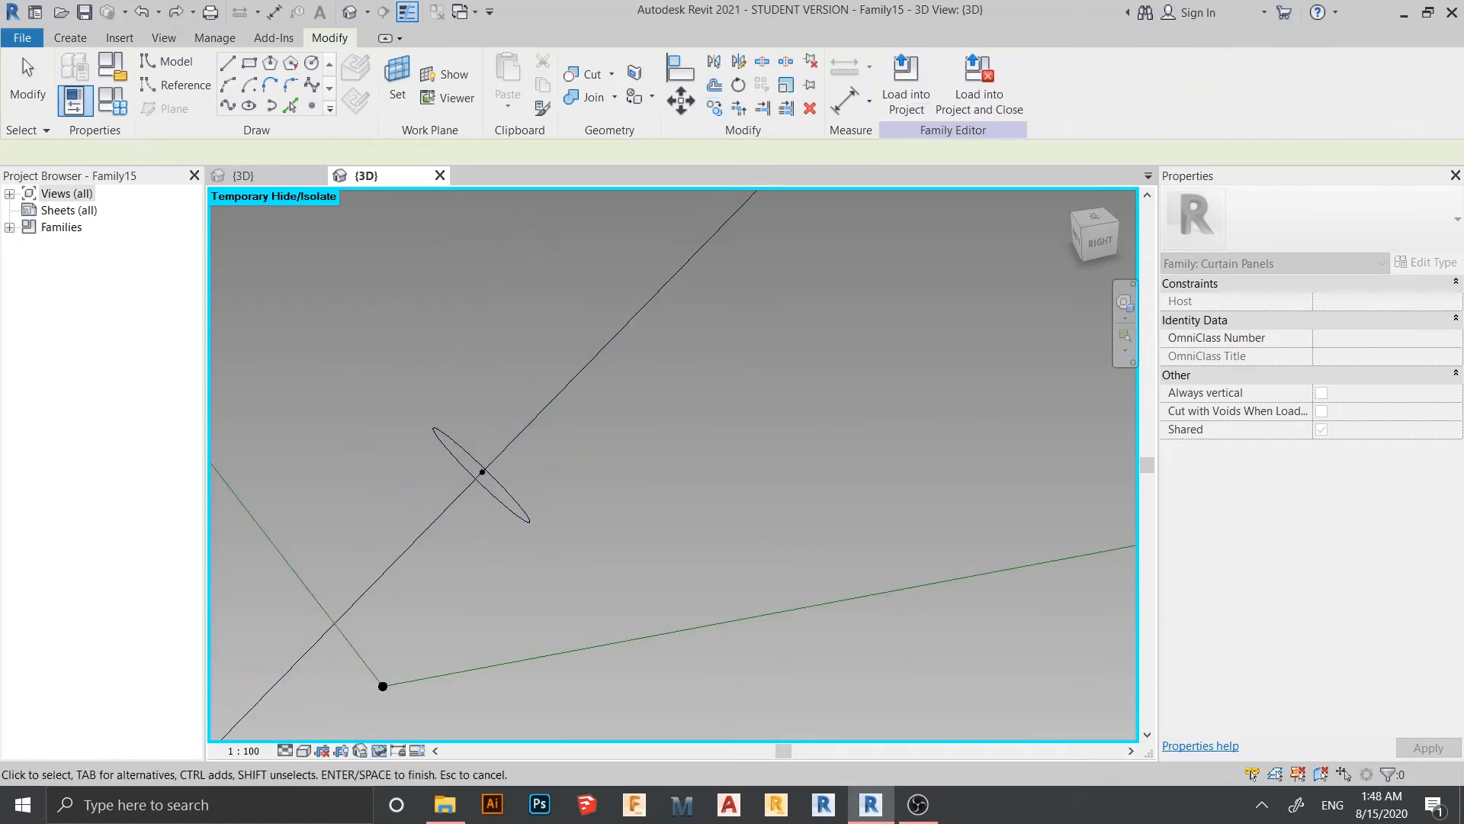
Retry copying the circle and its point, using the circle's centre as the base point, and undo the copy
drag(364, 360, 426, 414)
drag(550, 539, 569, 550)
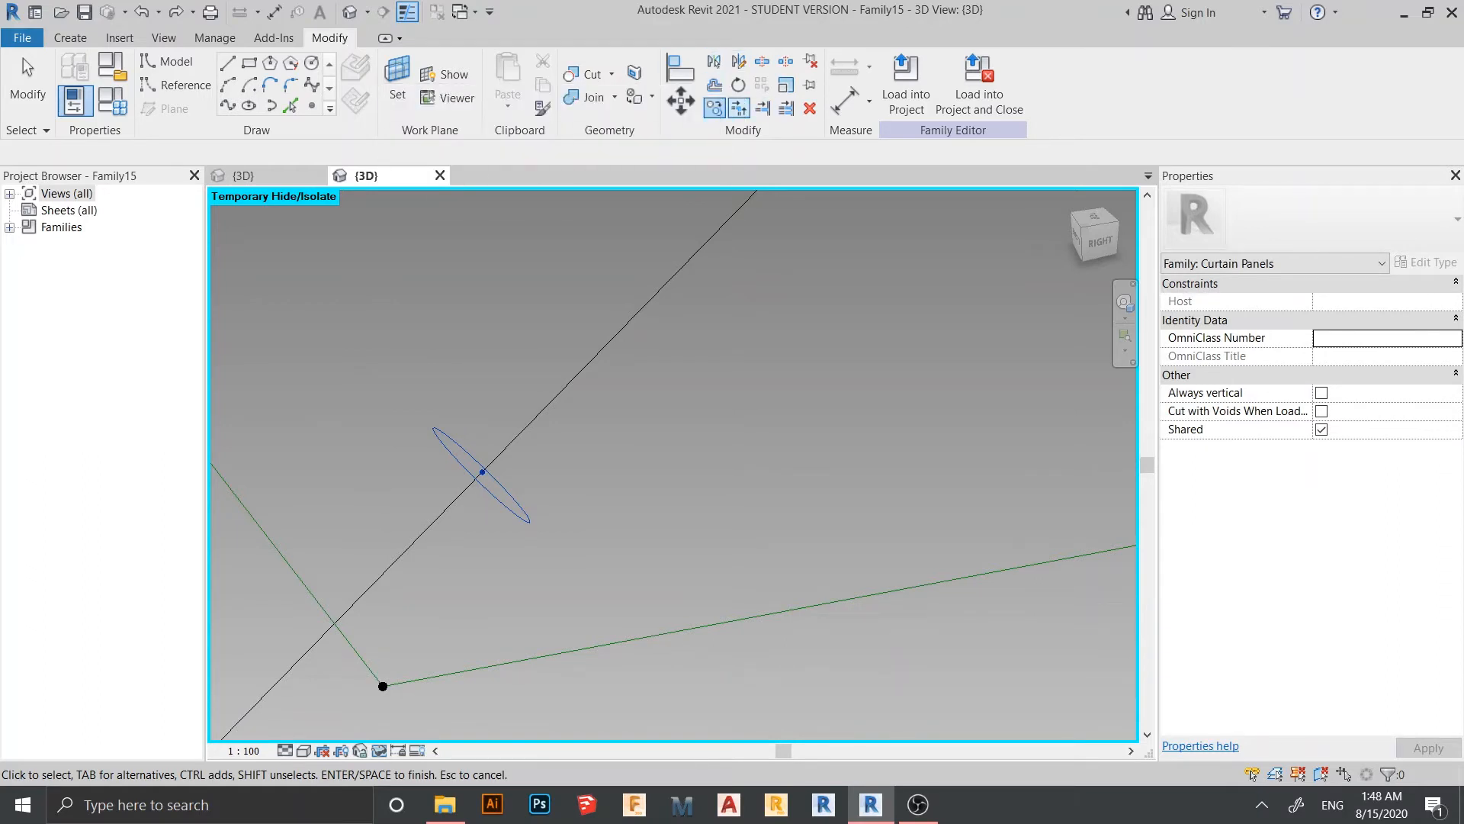
key(Return)
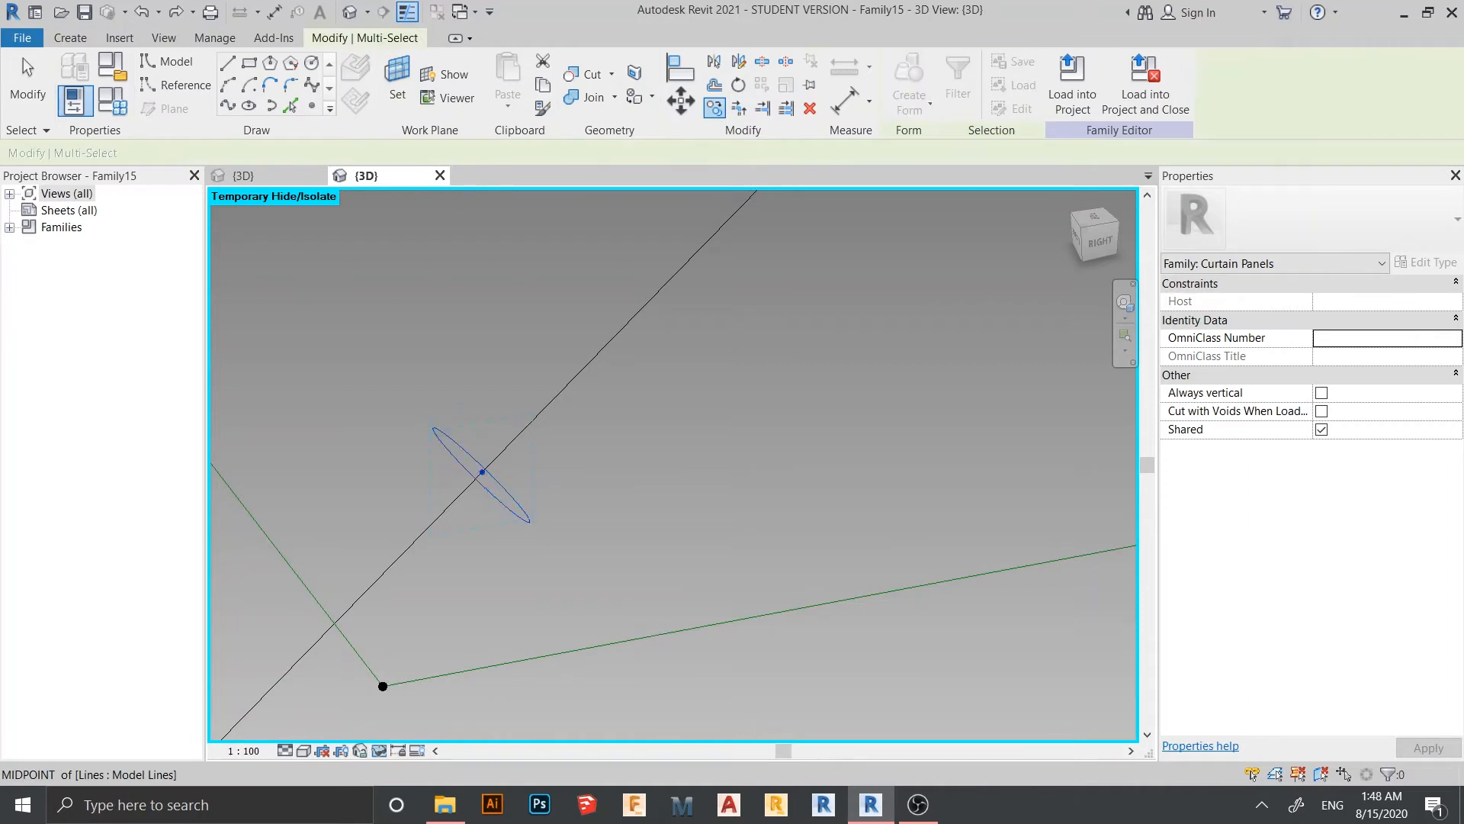
click(481, 472)
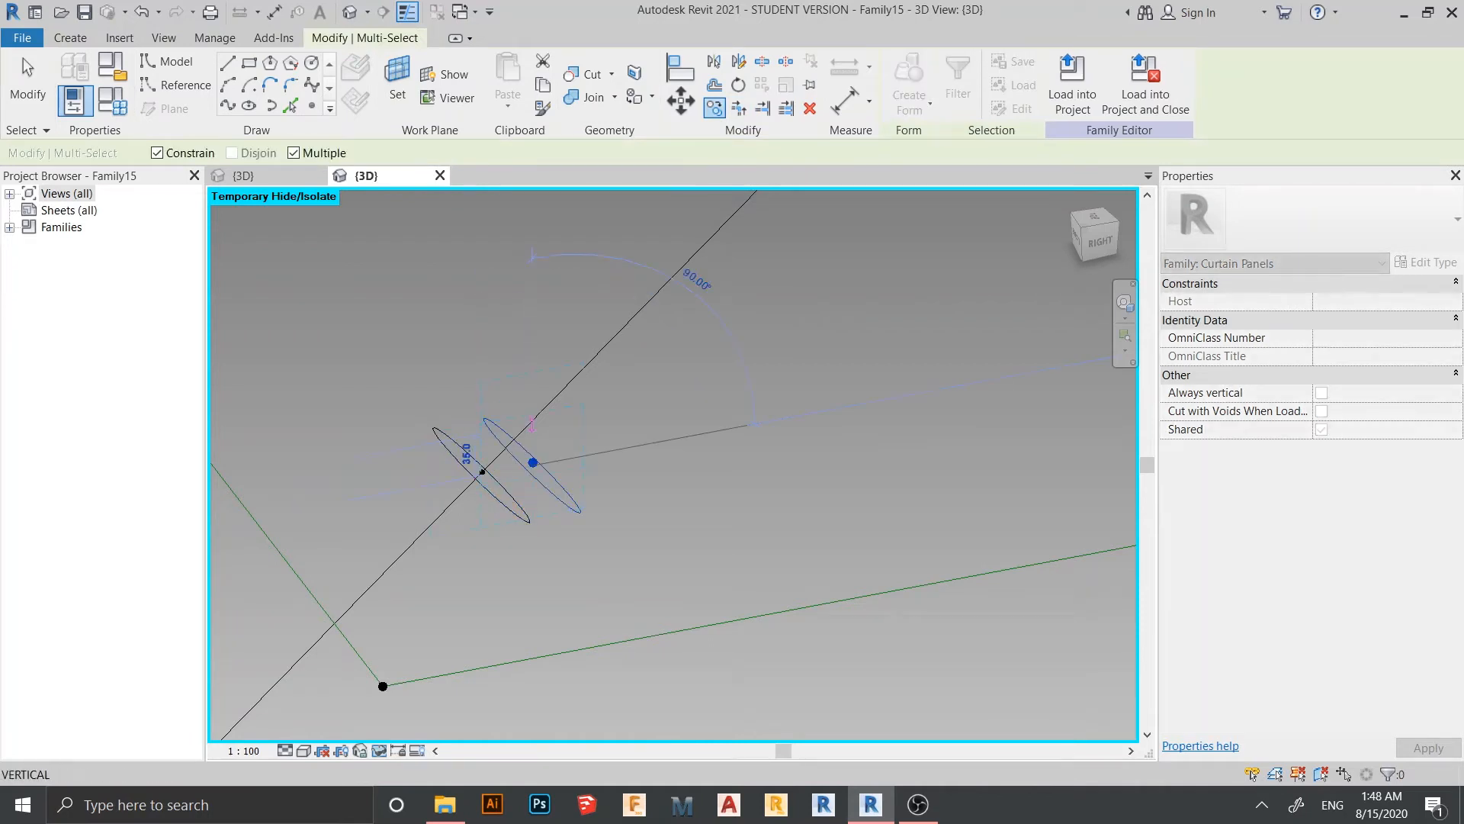
shift+middle_drag(531, 401, 637, 562)
scroll(450, 486, up, 1)
key(shift)
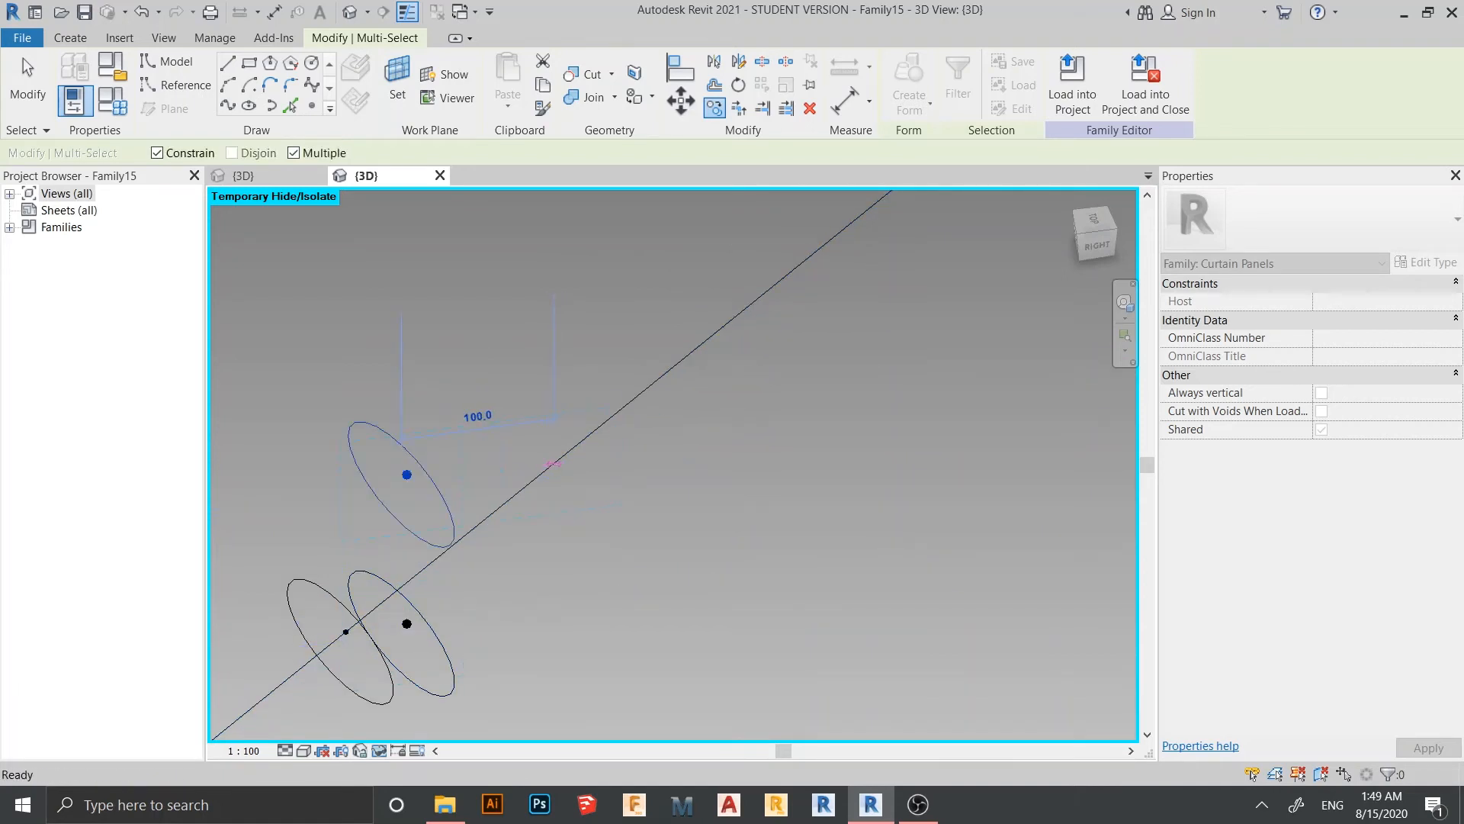
scroll(574, 410, down, 2)
key(Escape)
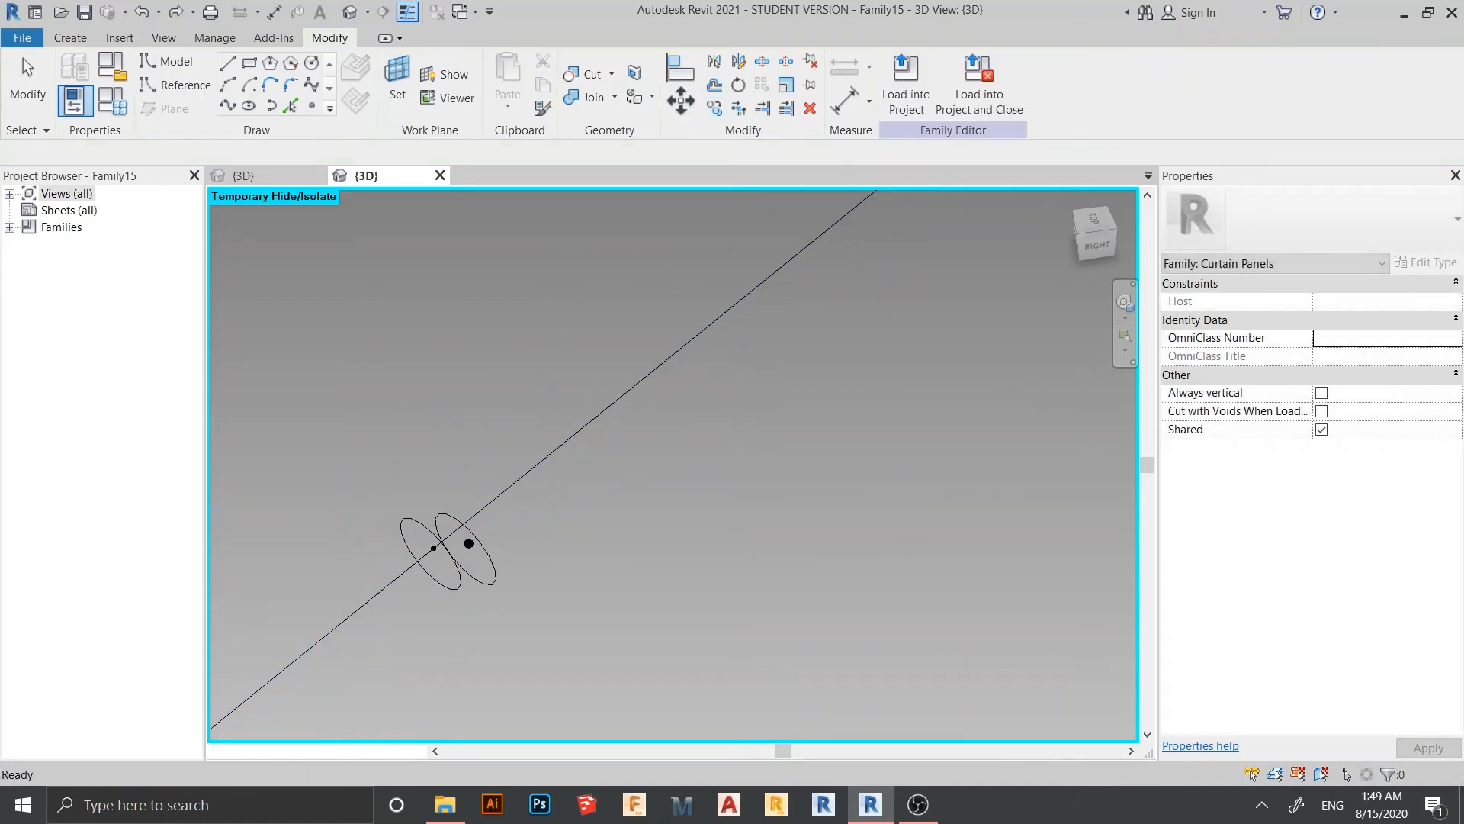
key(ctrl+z)
middle_drag(573, 410, 457, 462)
scroll(726, 509, down, 3)
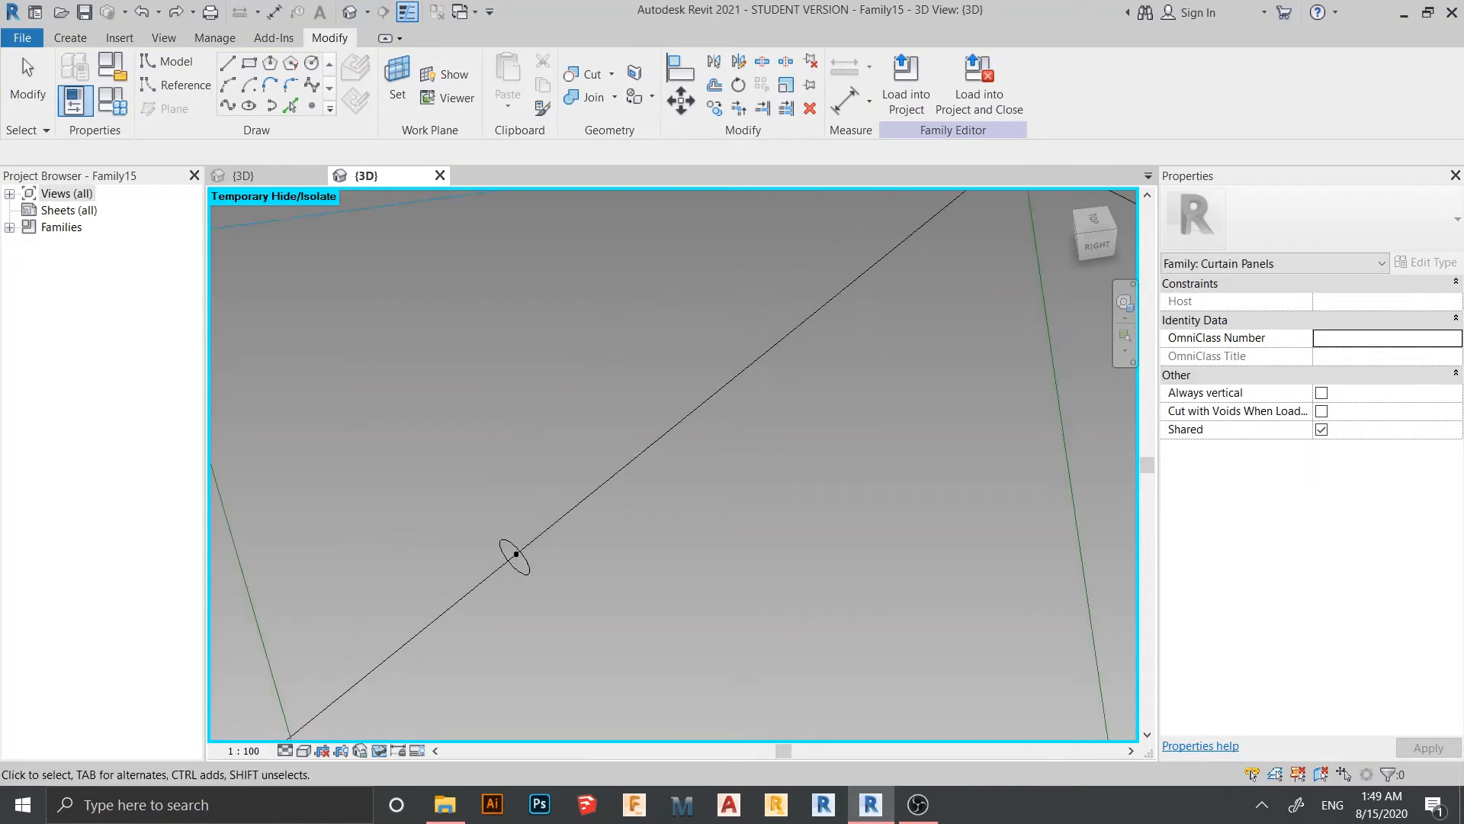
Place two constrained copies of the circle and its reference point beside the sloping model line
middle_drag(727, 509, 693, 516)
middle_drag(534, 562, 573, 477)
scroll(572, 477, up, 3)
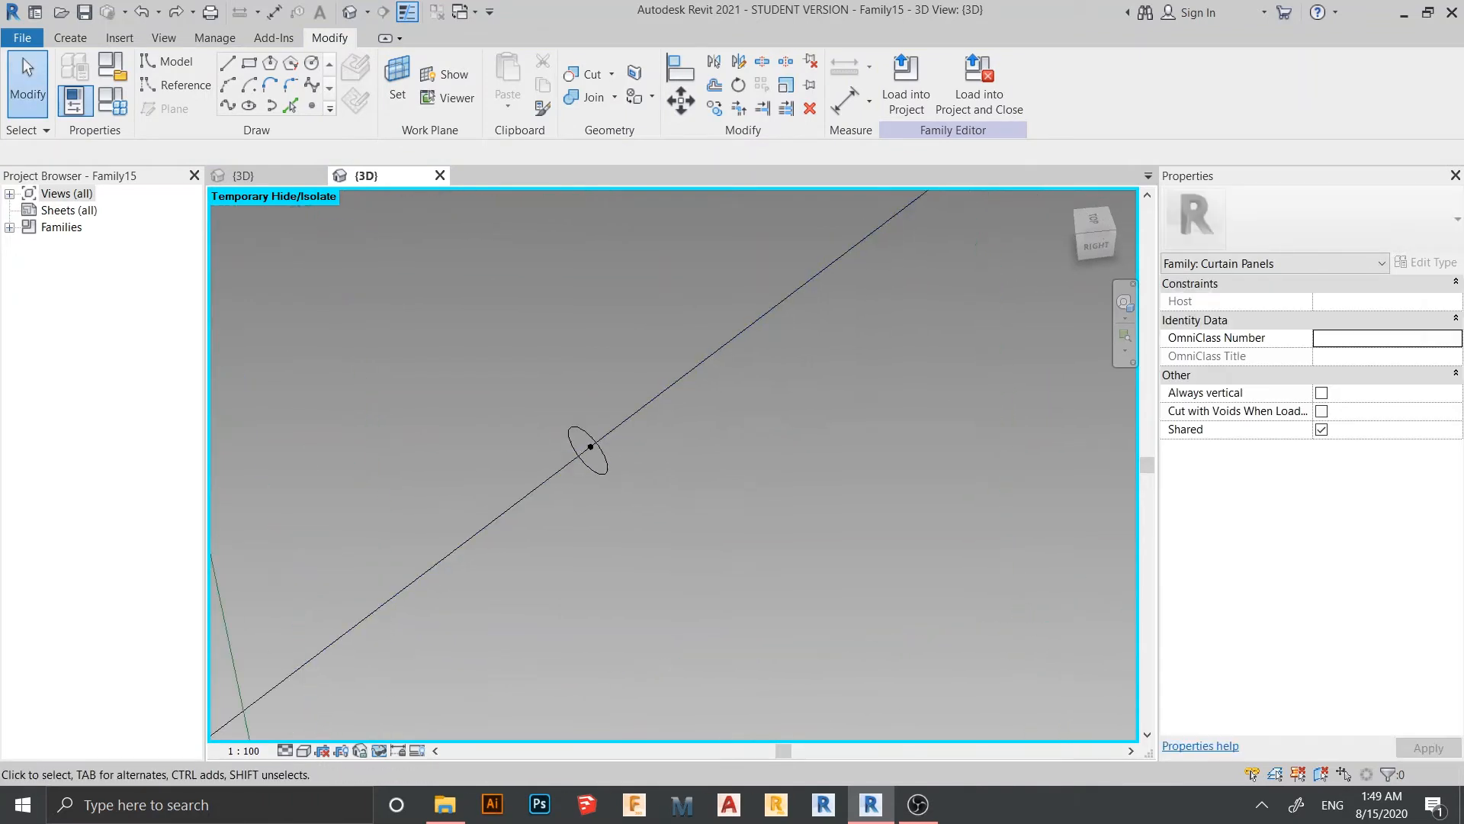
drag(525, 360, 637, 539)
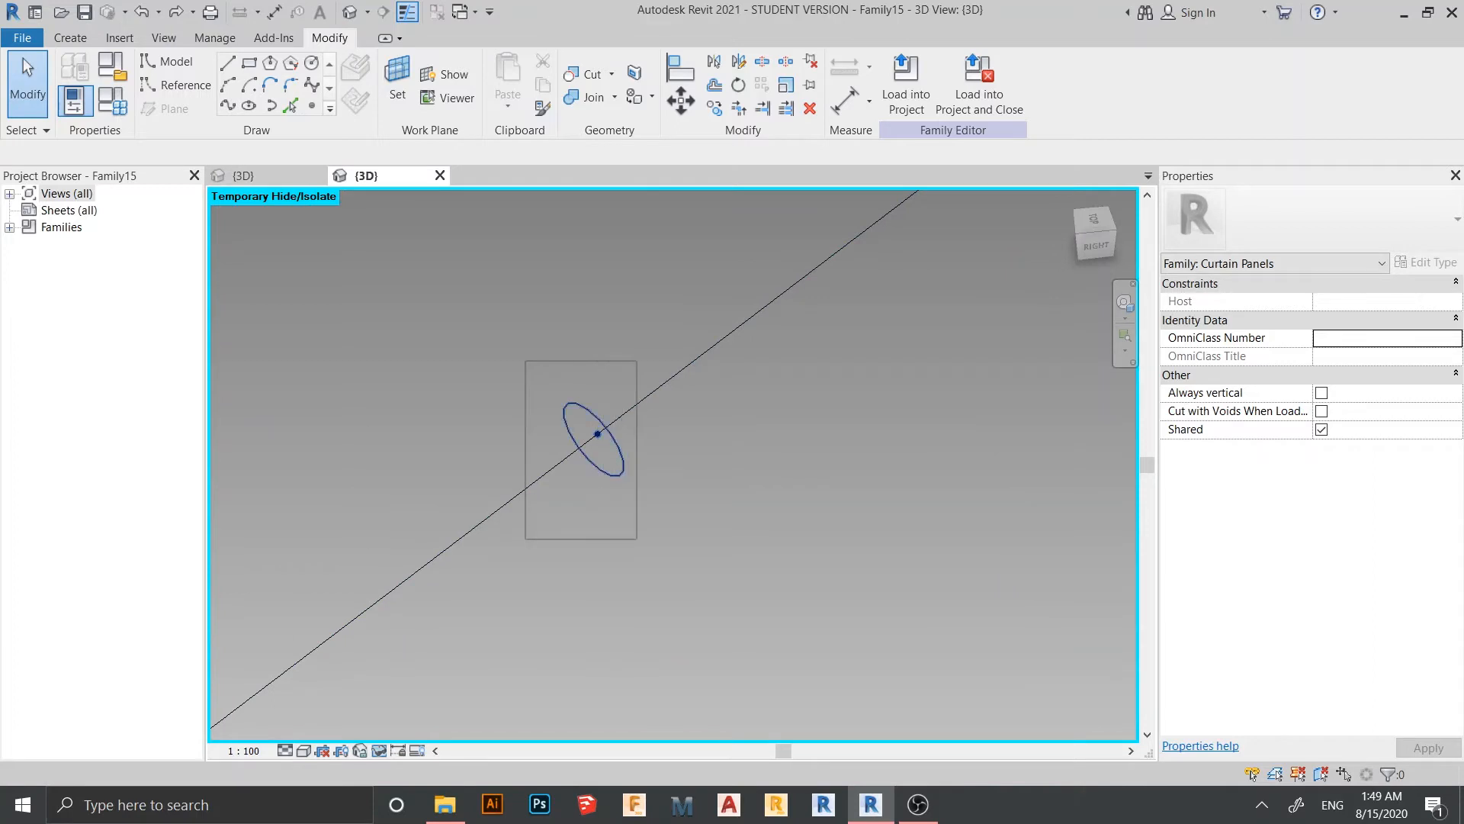
shift+middle_drag(637, 539, 602, 527)
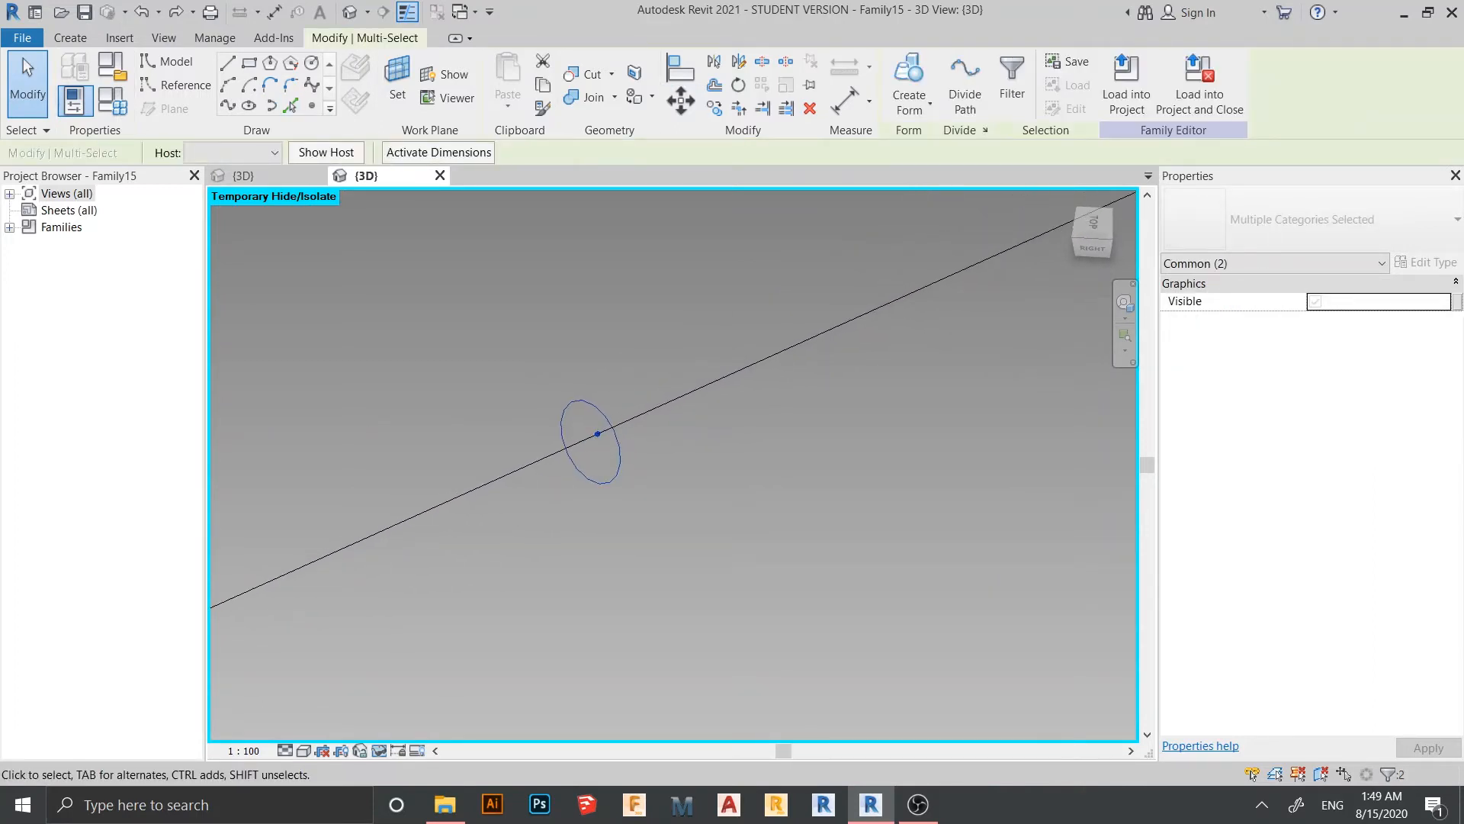
key(c)
key(o)
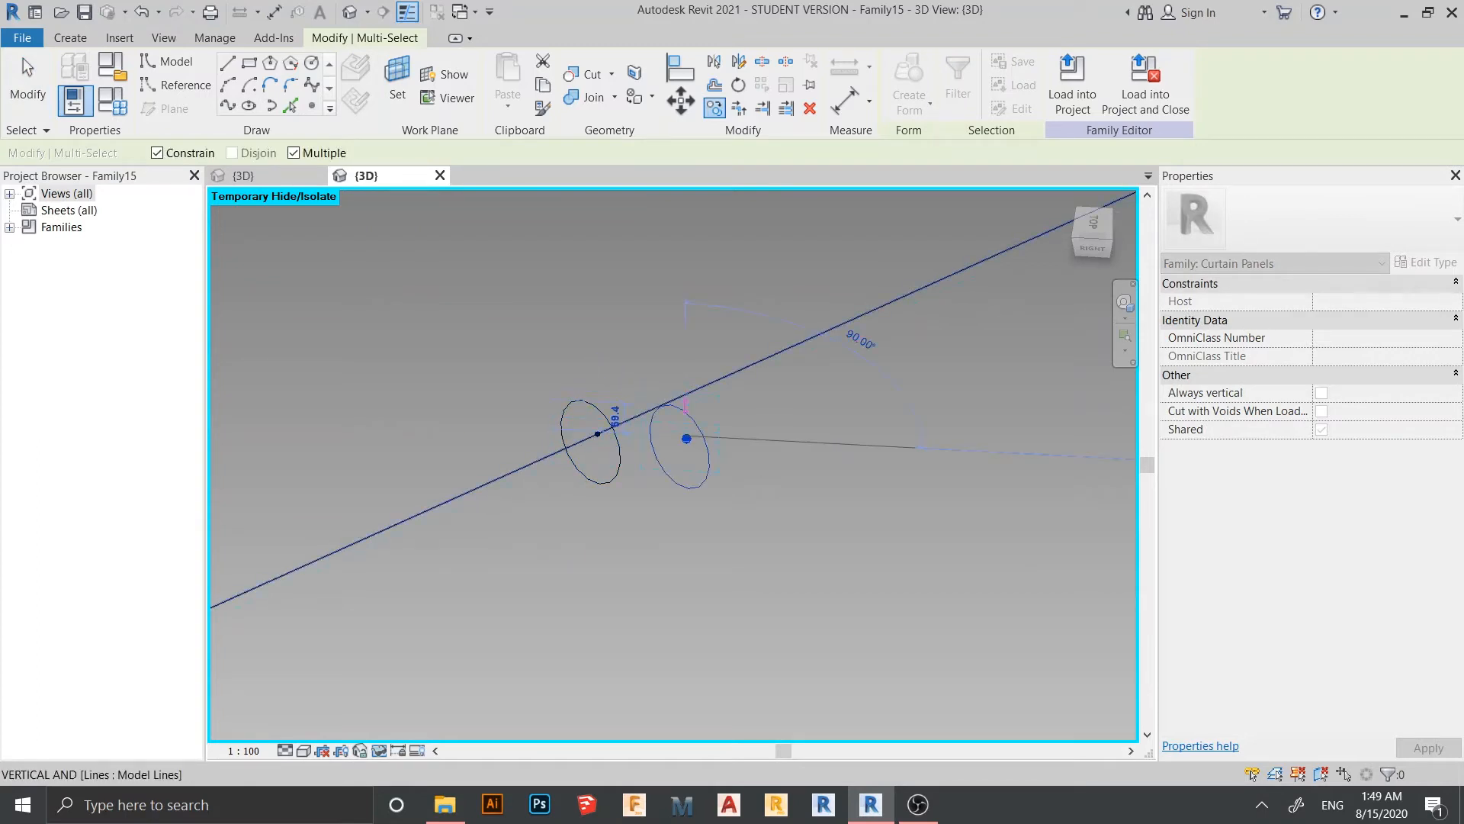
click(685, 407)
mouse_move(686, 438)
shift+middle_down()
mouse_move(658, 495)
mouse_move(686, 435)
shift+middle_up()
key(Escape)
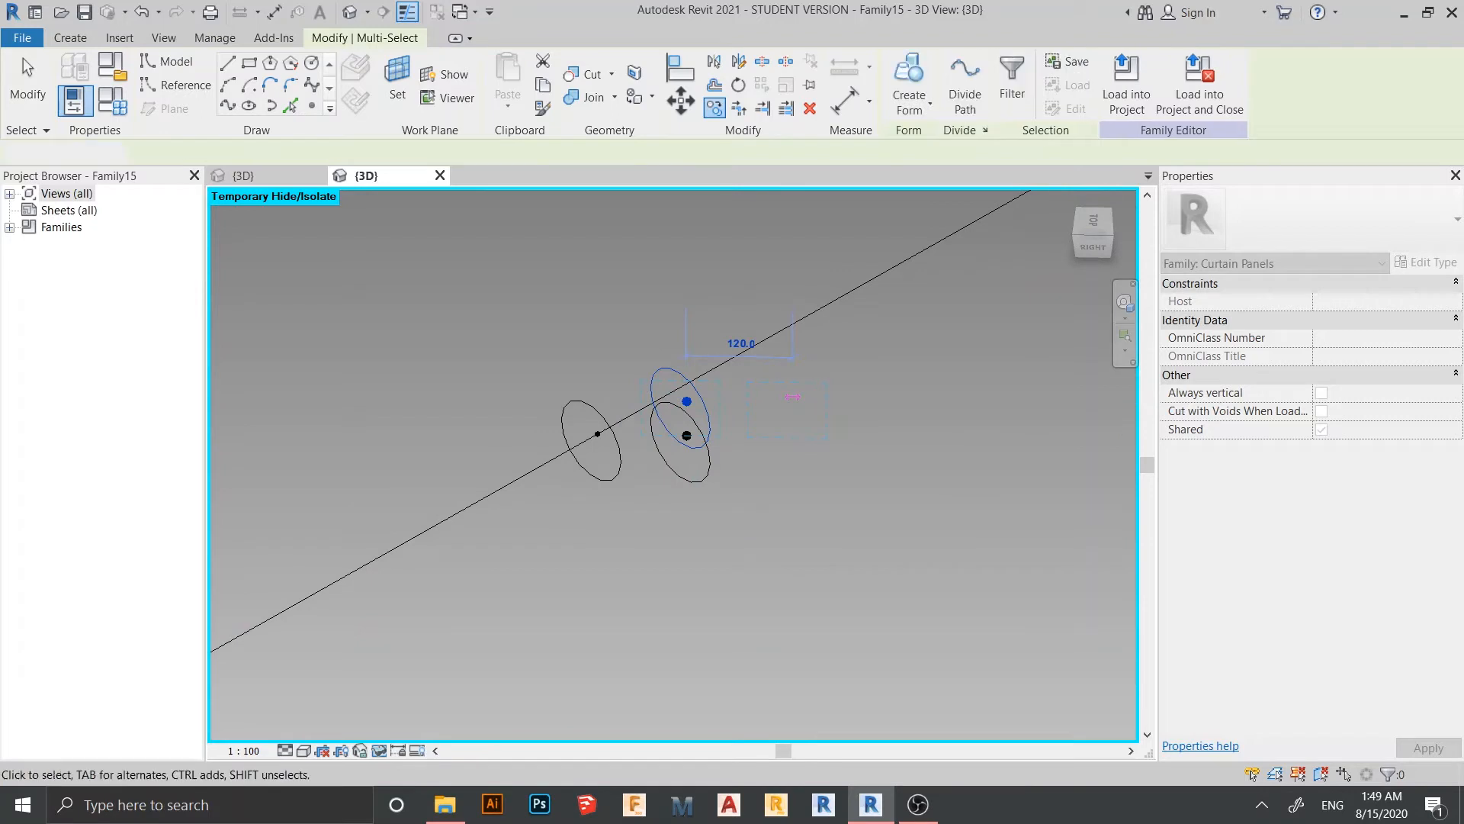
key(Escape)
Delete the original circle, its two copies and their reference points
drag(476, 320, 766, 571)
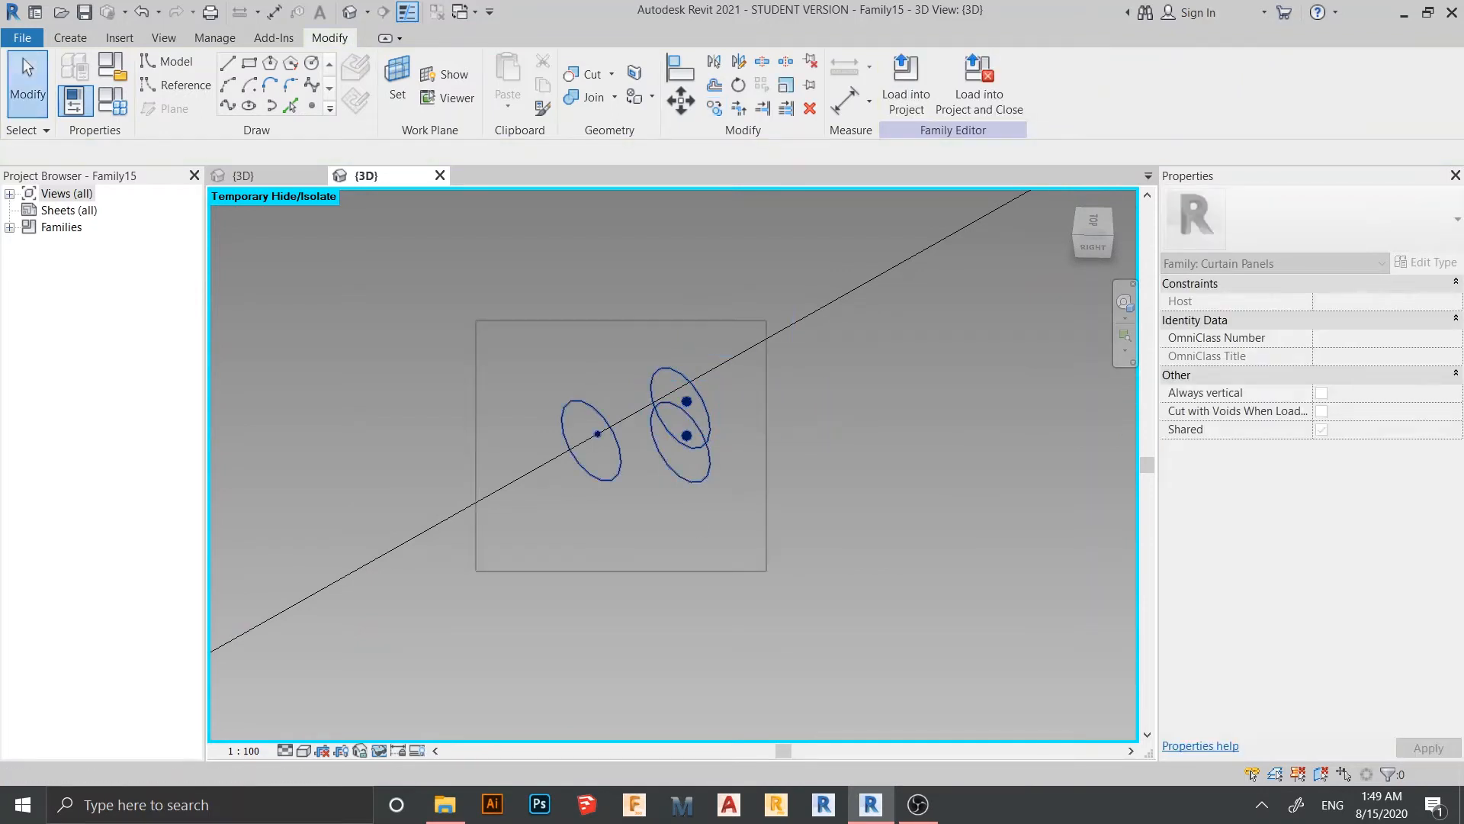
key(Delete)
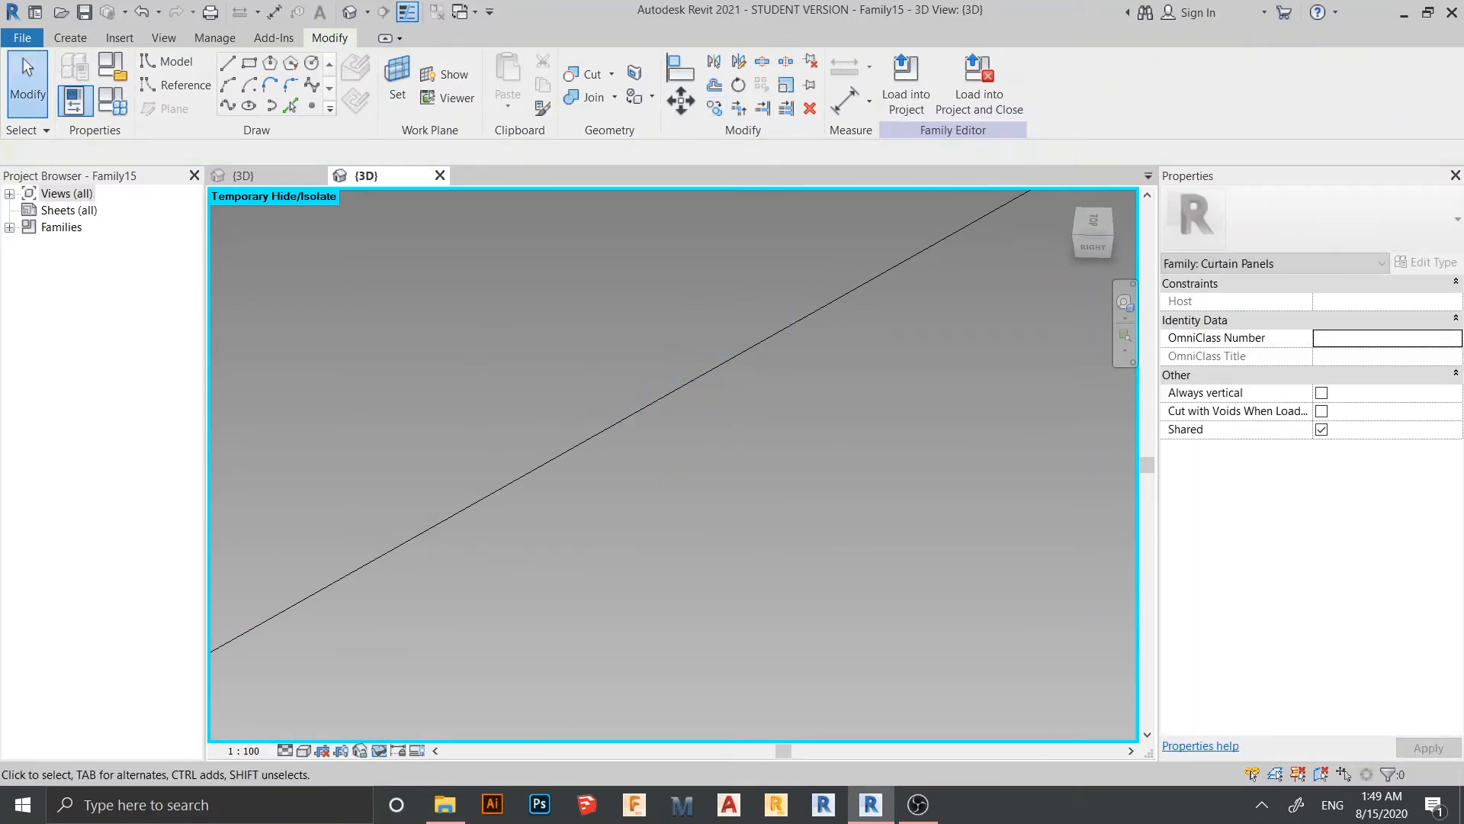
Place a new reference point on the sloping model line
key(l)
key(i)
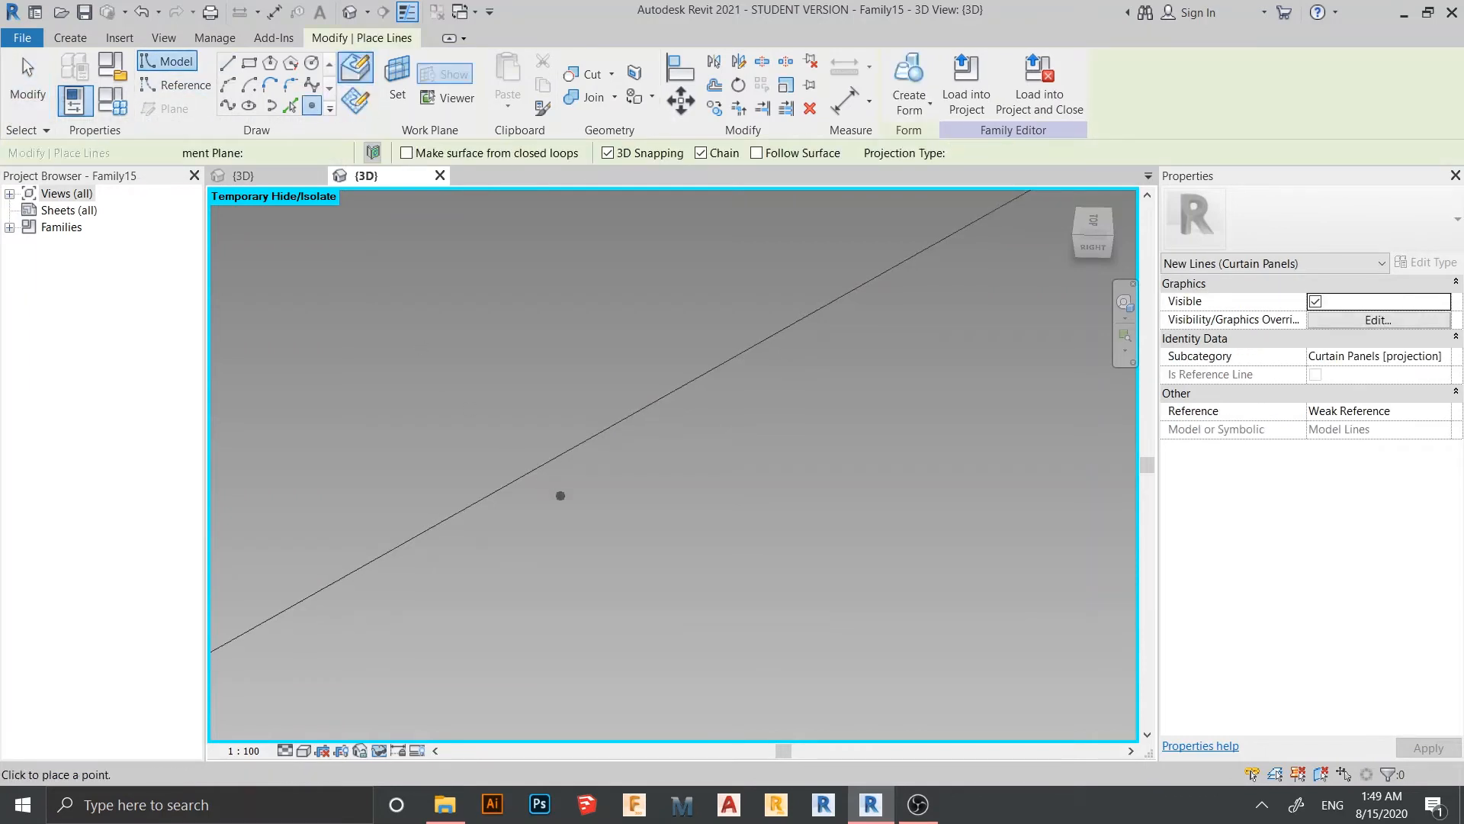
click(556, 457)
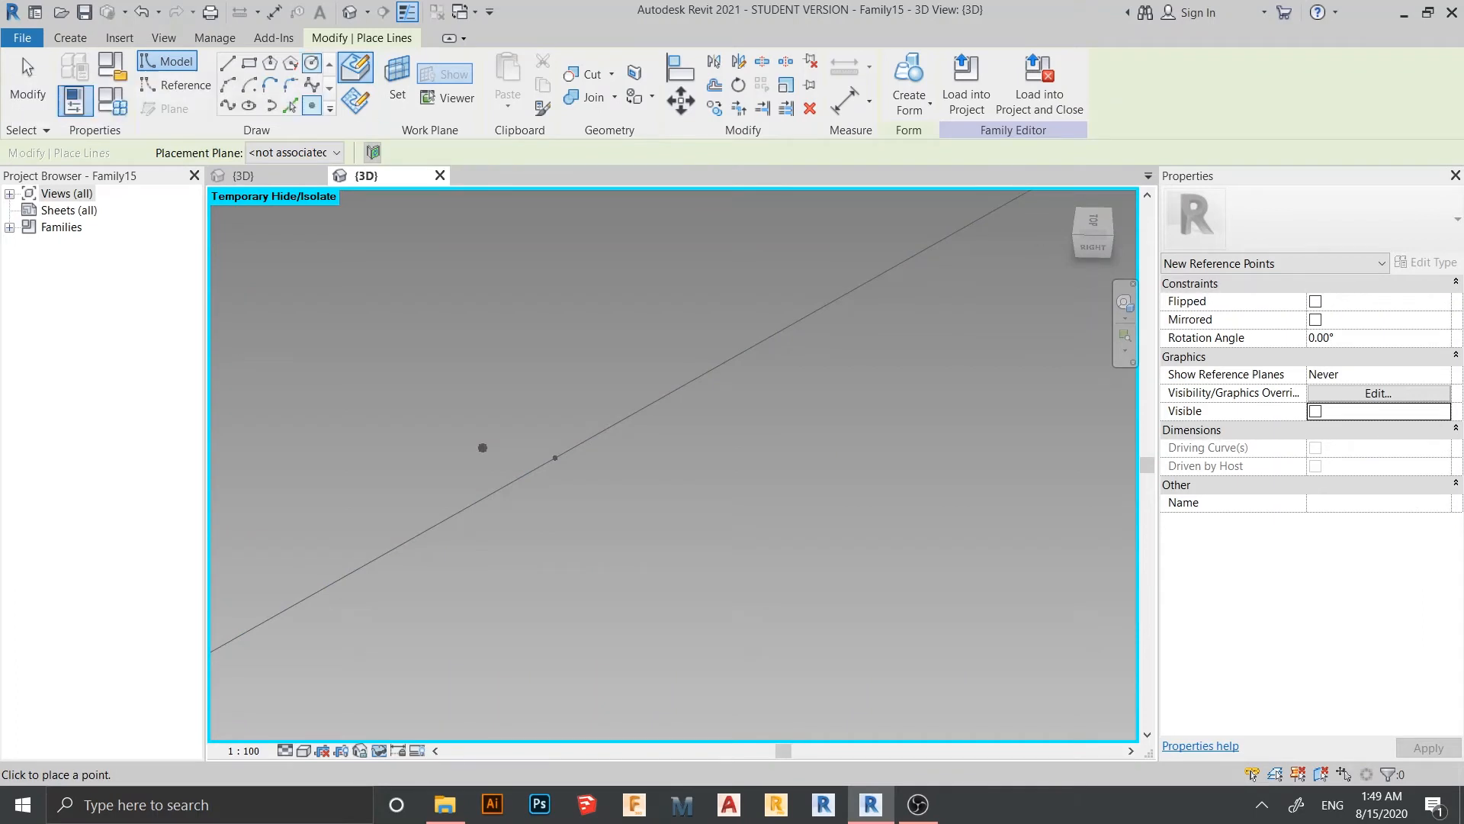
key(Escape)
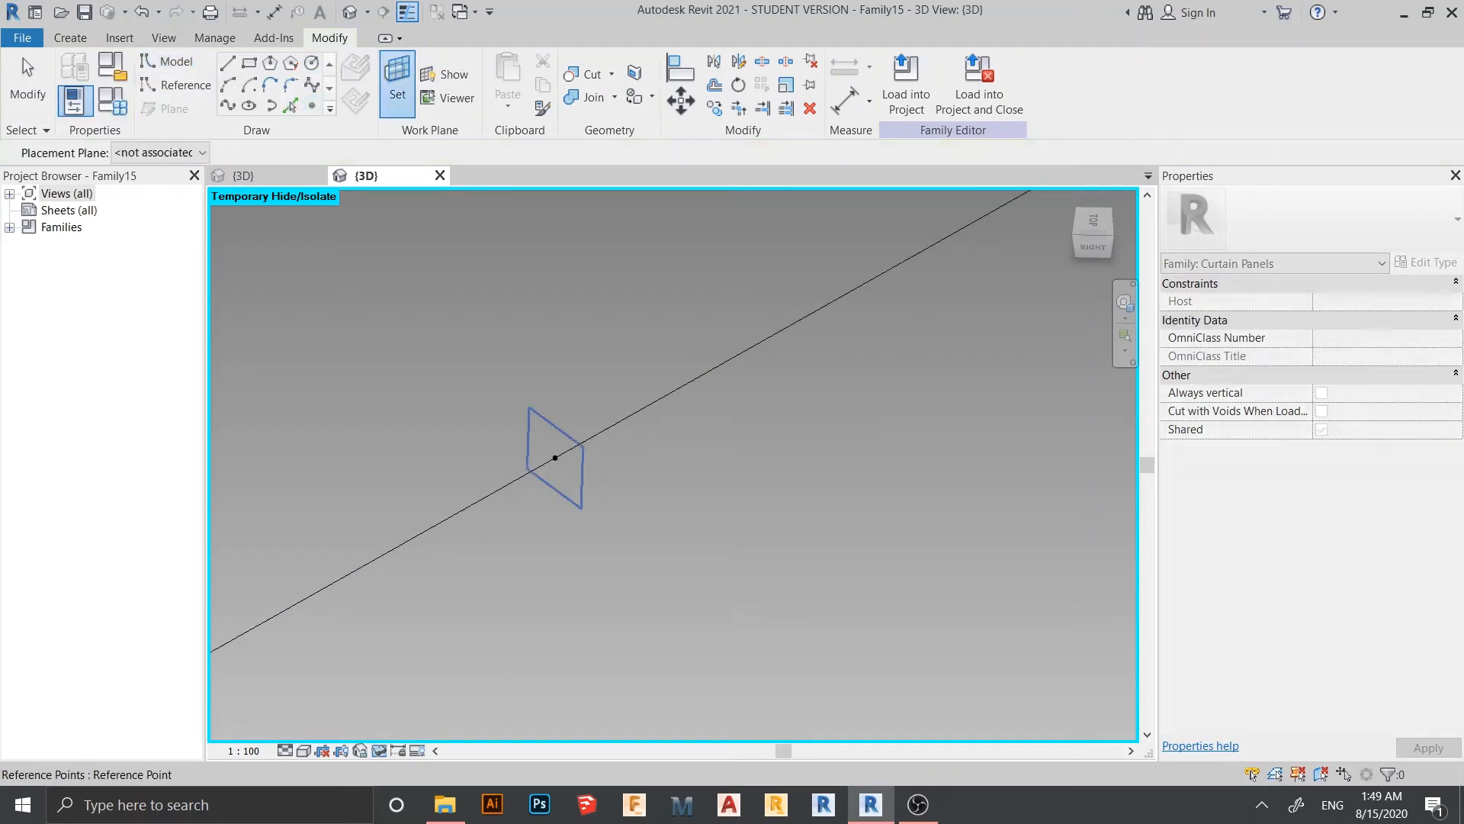
Set the work plane to the new point's plane perpendicular to the line and draw a model-line circle centred on the point
shift+middle_drag(555, 458, 534, 428)
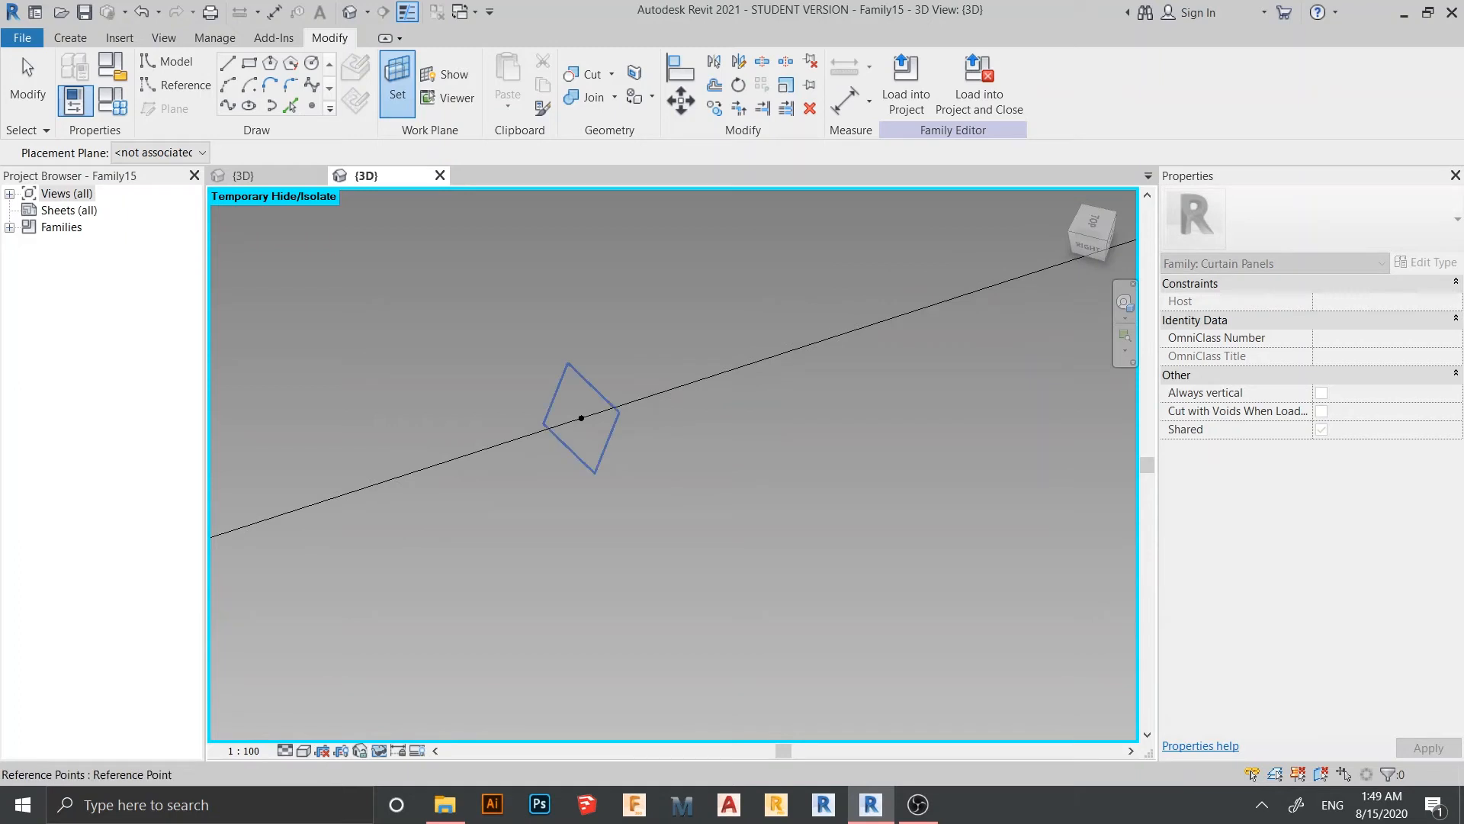
click(581, 418)
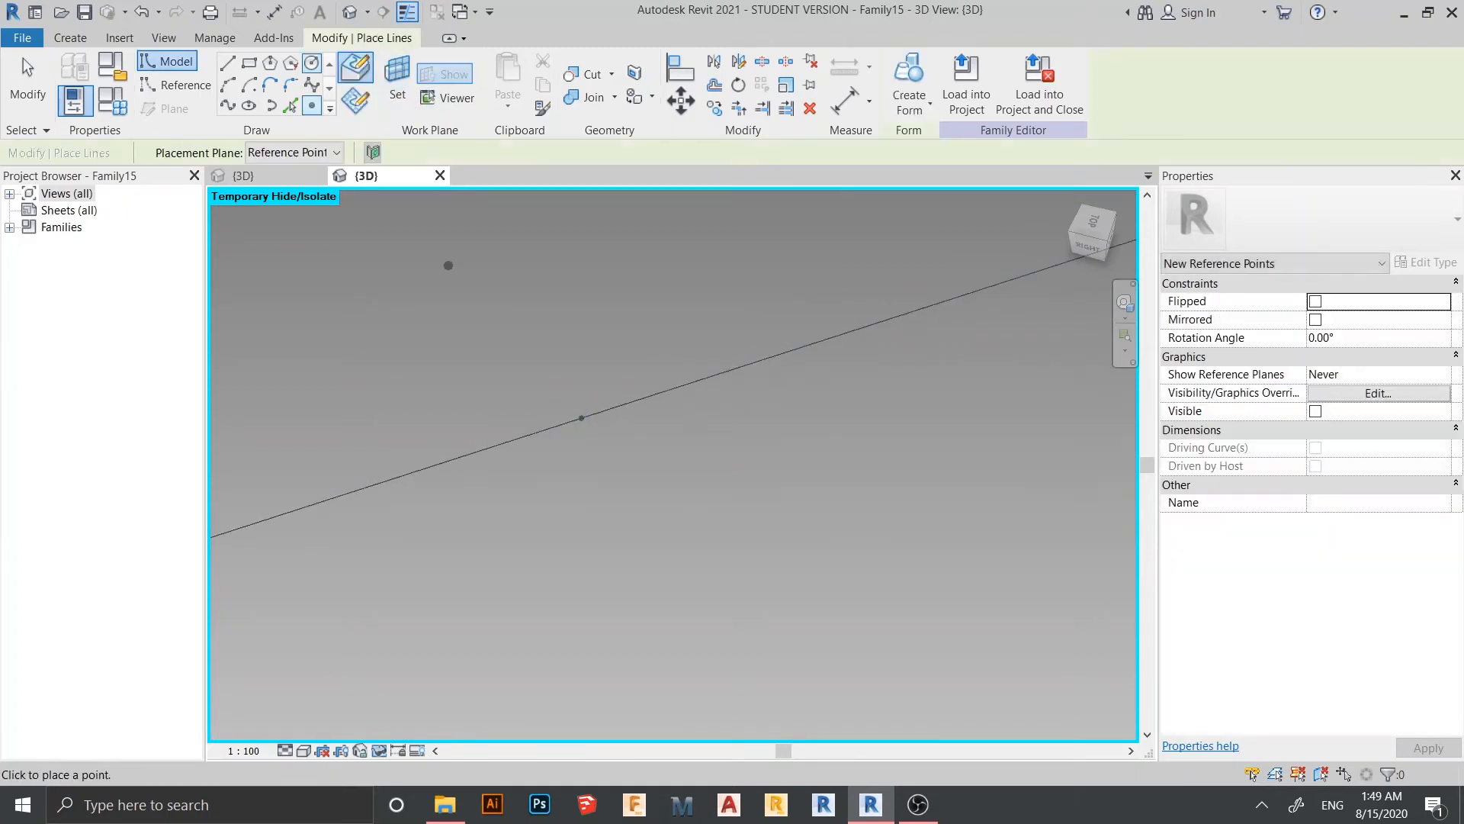
key(Escape)
click(581, 418)
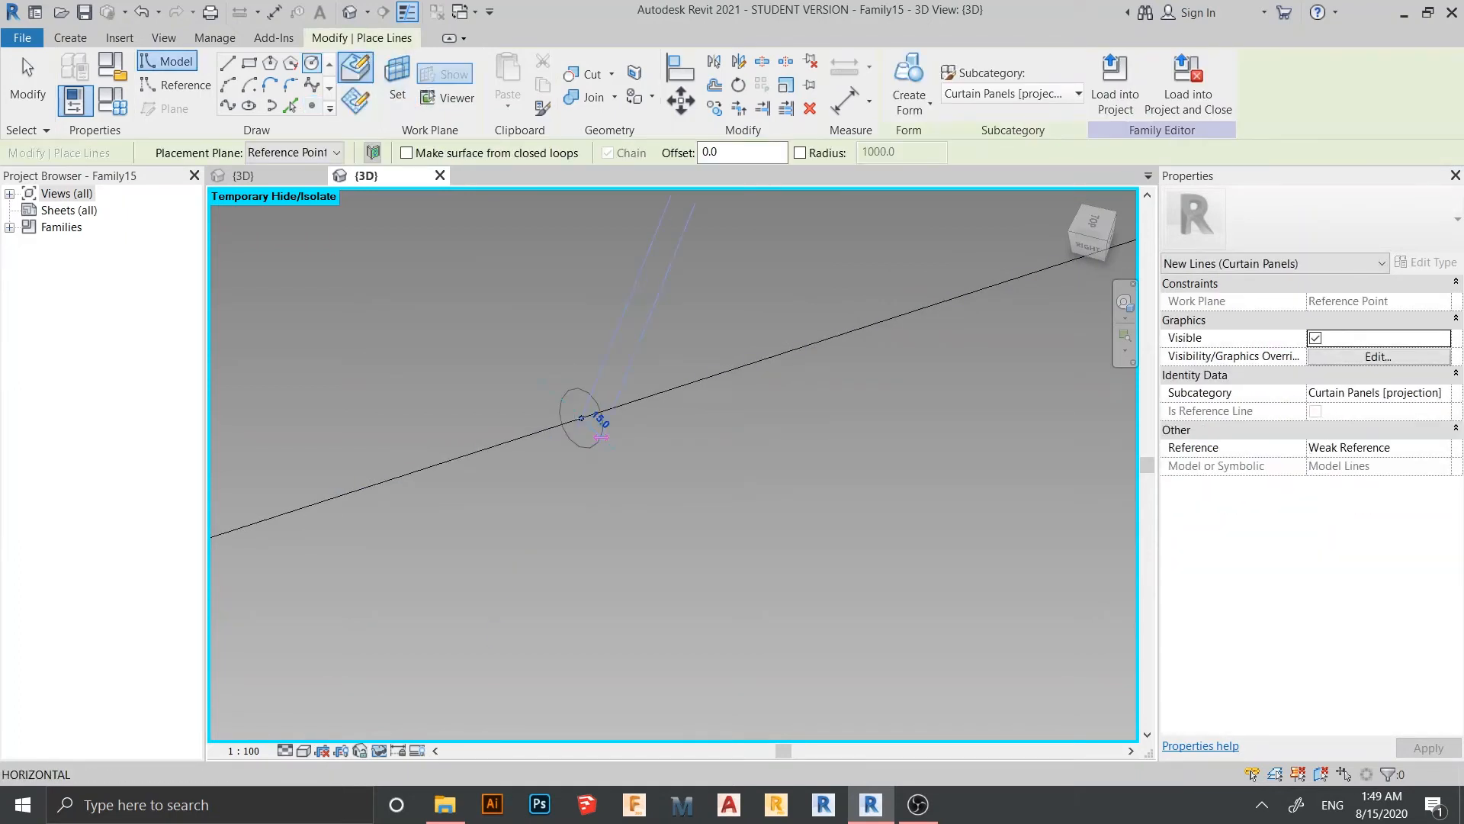
click(570, 408)
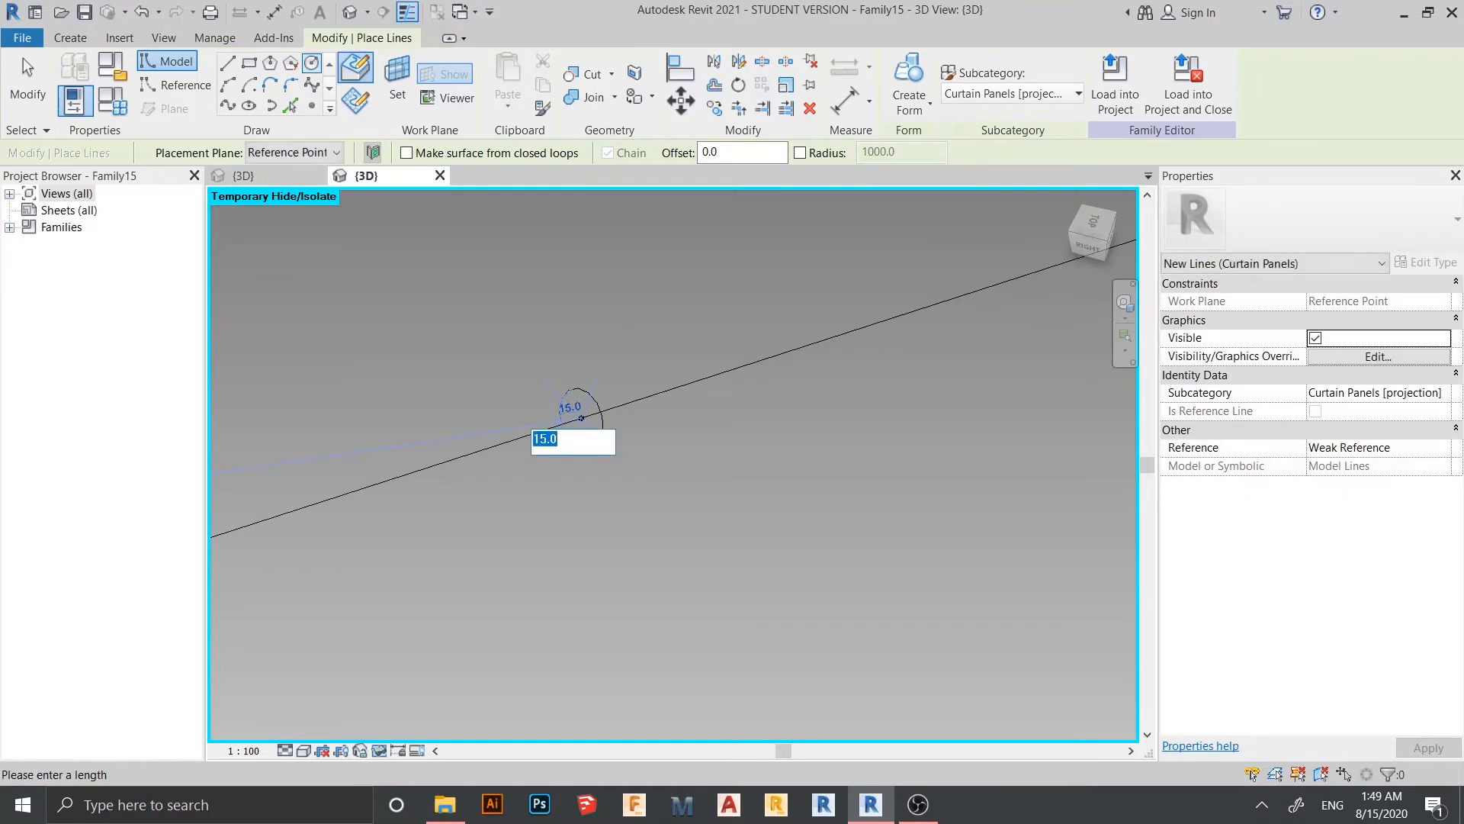
key(Return)
scroll(629, 465, down, 1)
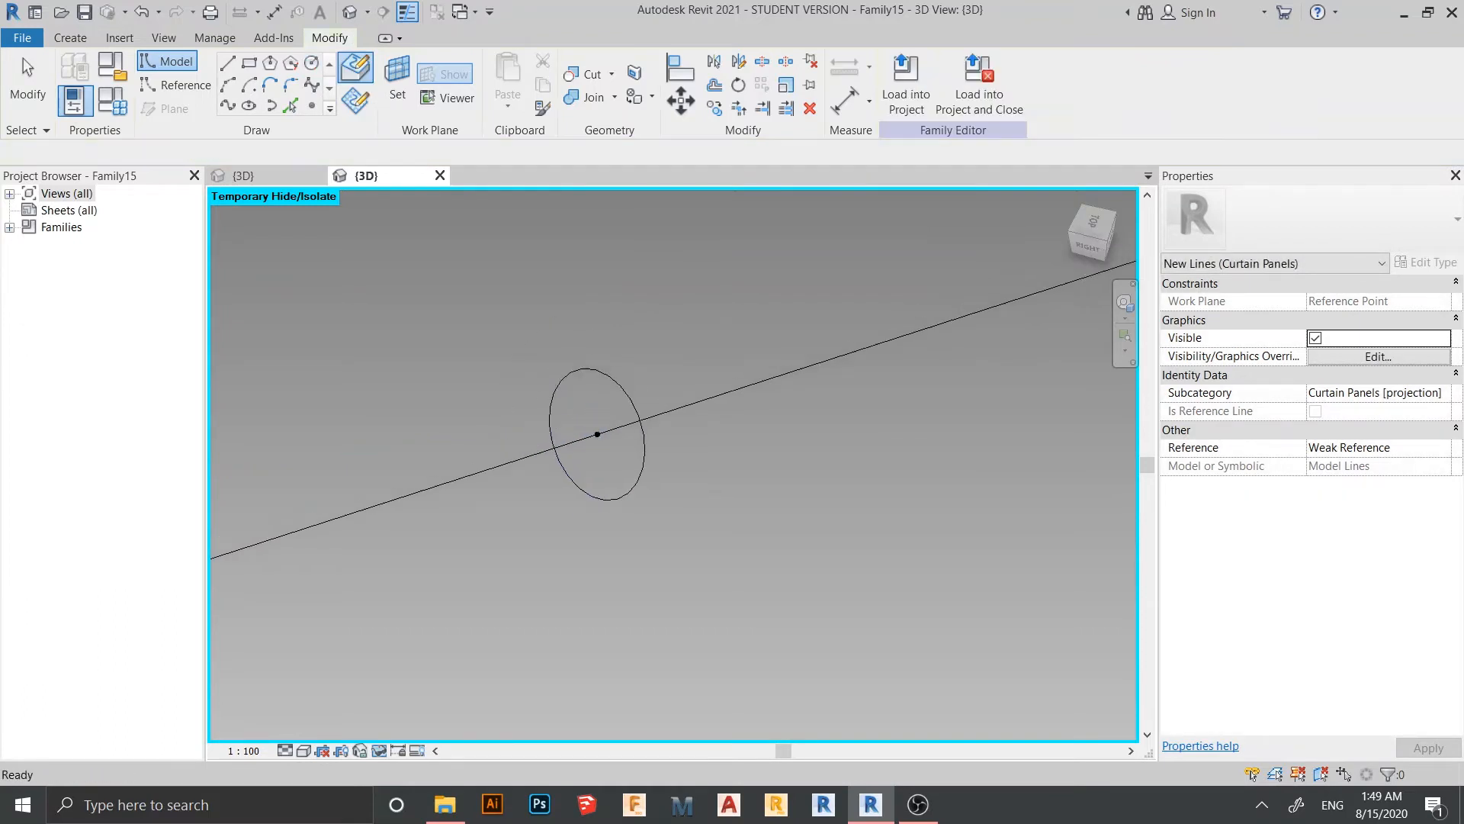
shift+middle_drag(629, 466, 565, 469)
key(Escape)
Copy the circle and its reference point six times along the sloping model line, with multiple copying on and the constraint off
scroll(755, 544, down, 3)
shift+middle_drag(756, 544, 900, 543)
drag(625, 438, 699, 566)
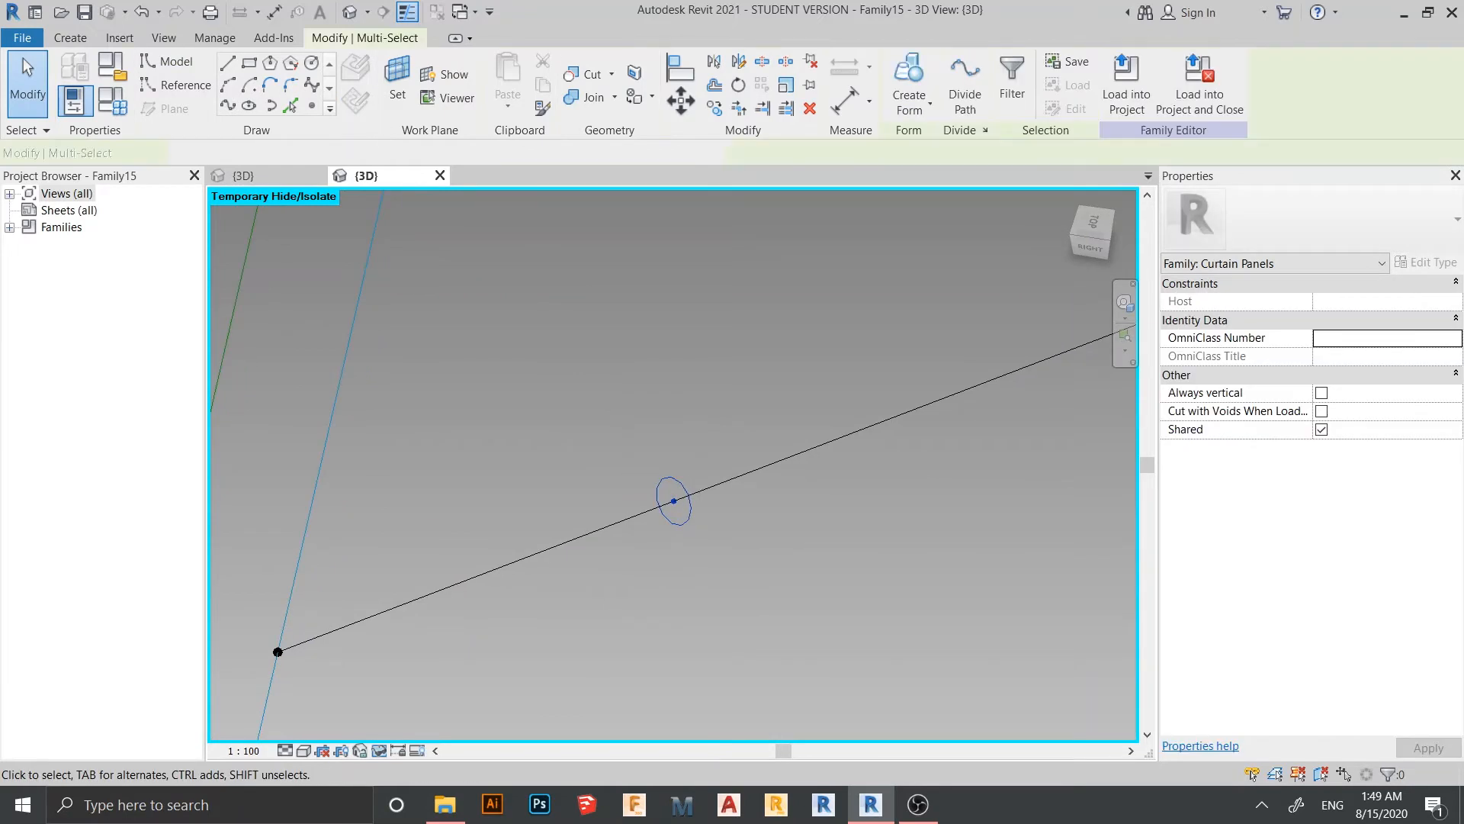
key(m)
key(v)
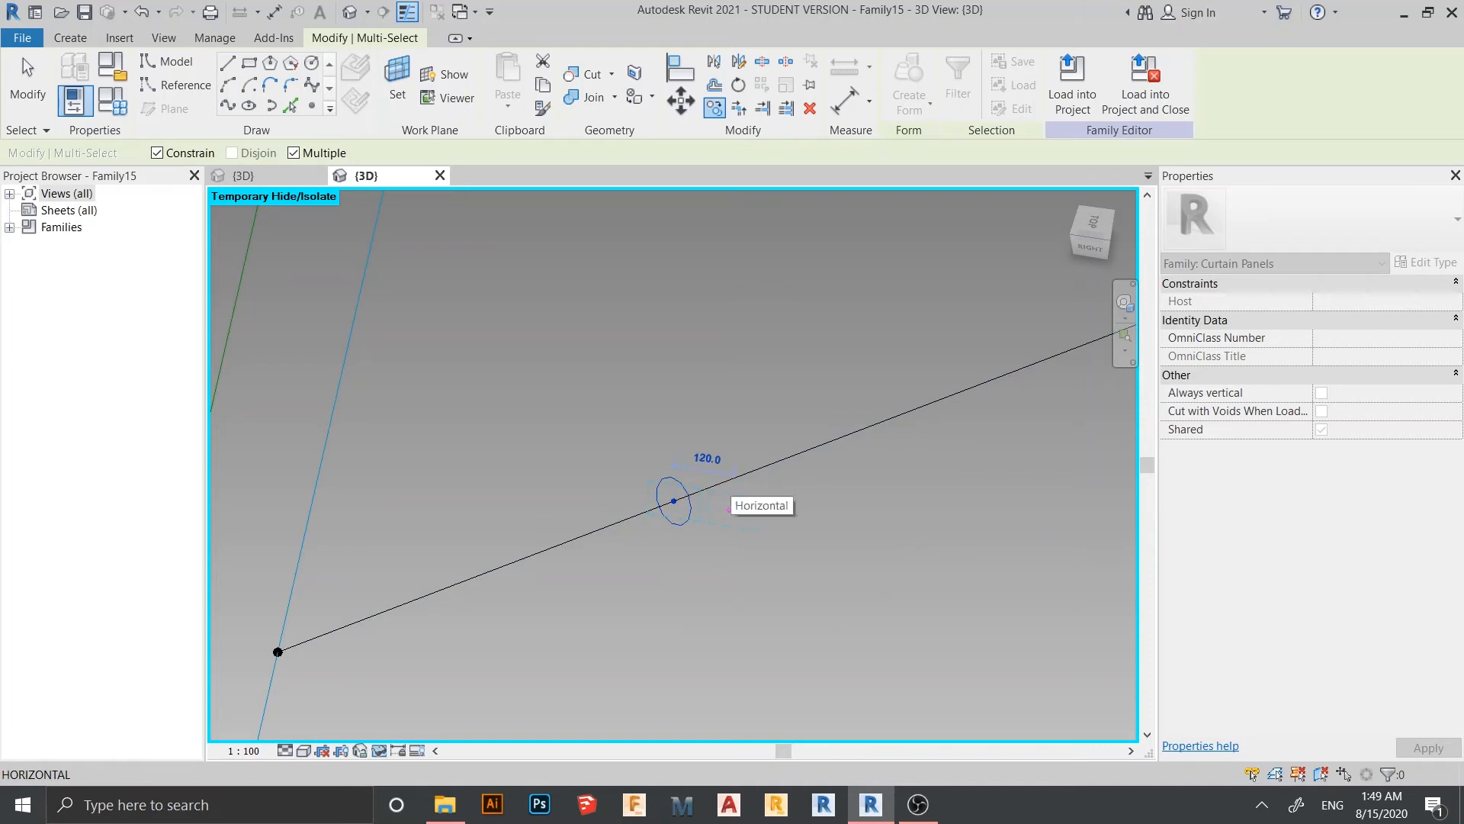
click(673, 500)
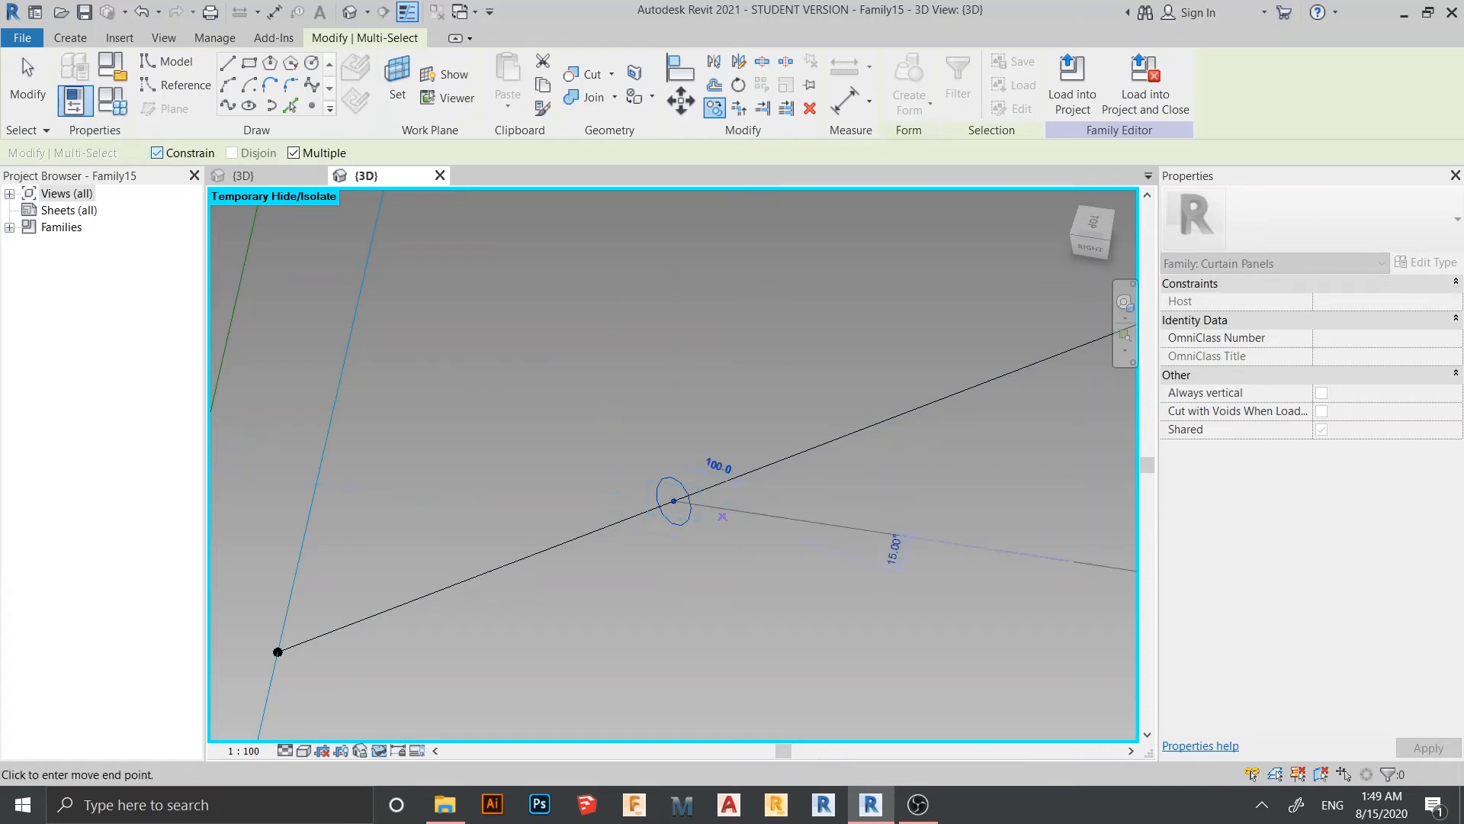
key(shift)
click(740, 474)
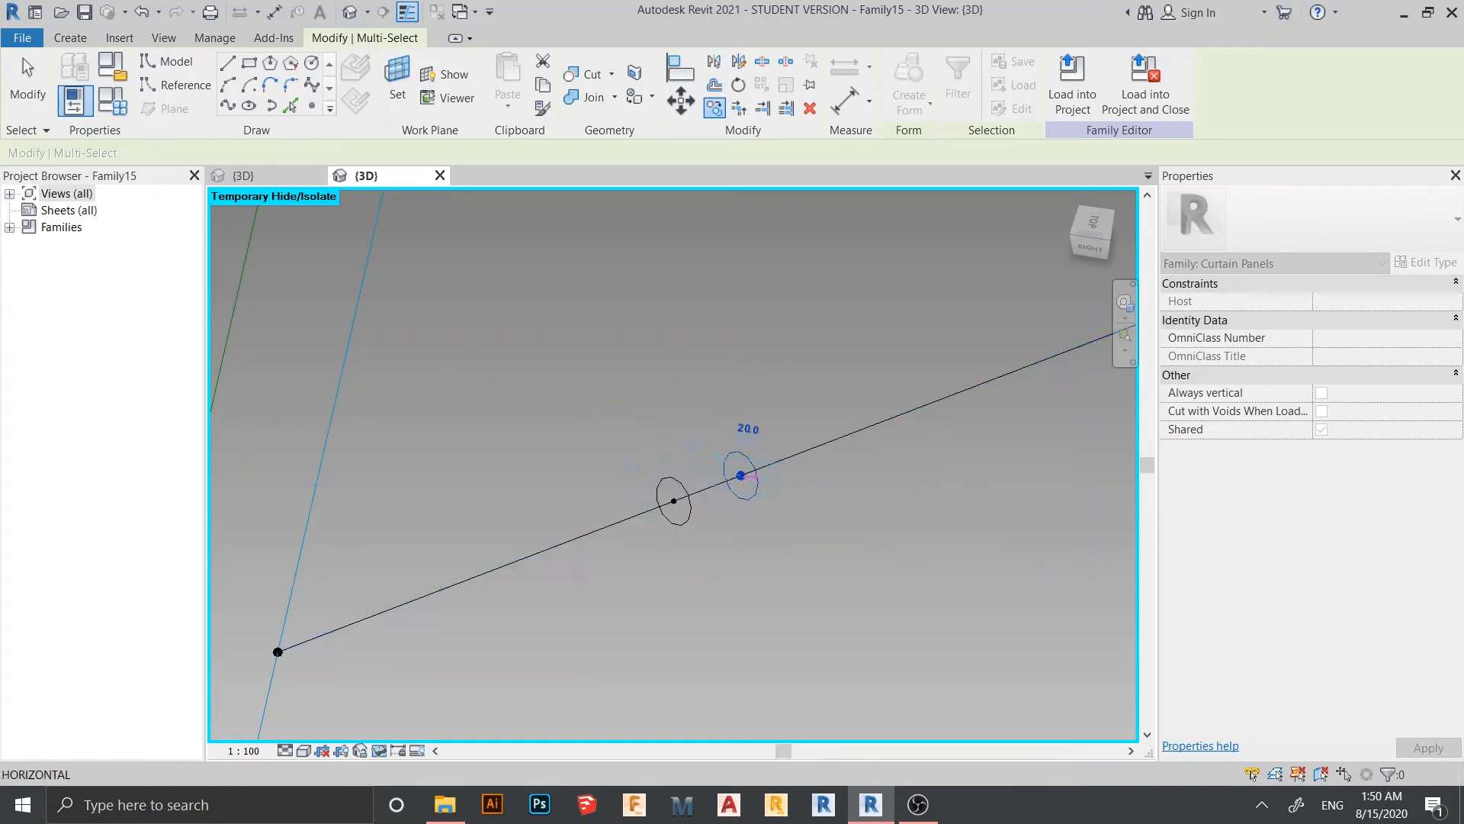
click(739, 475)
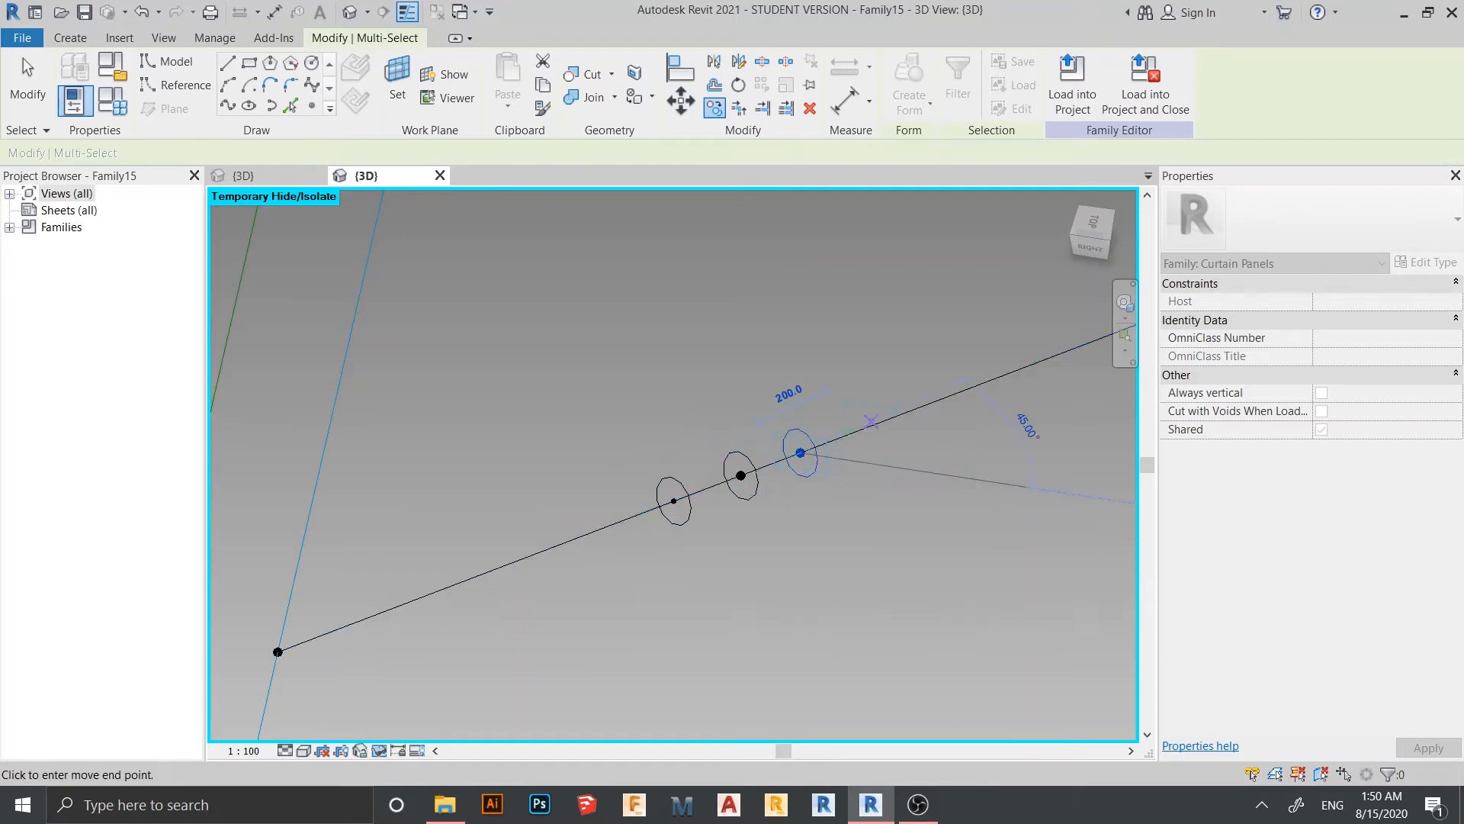
click(800, 453)
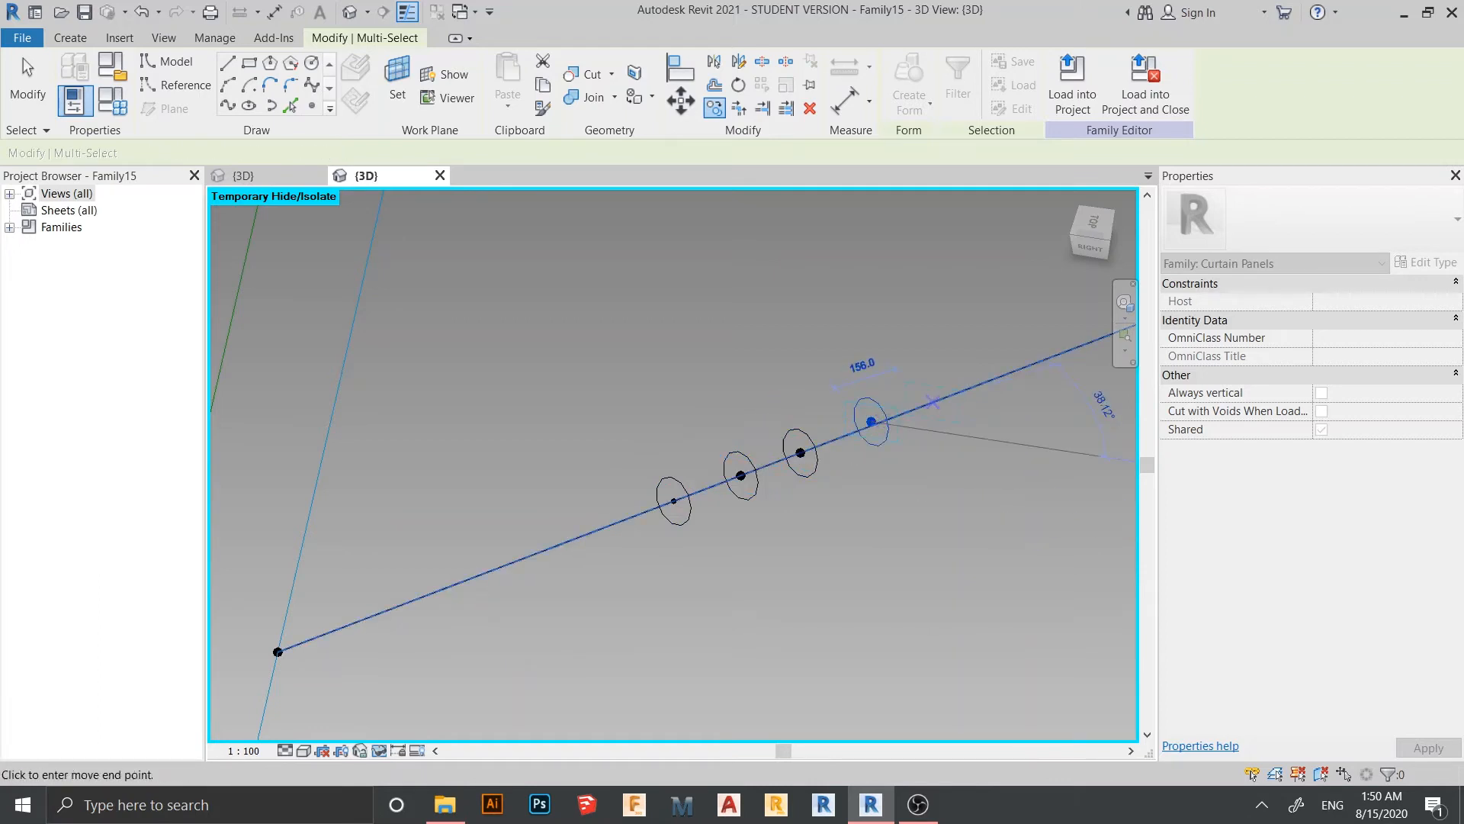
click(932, 402)
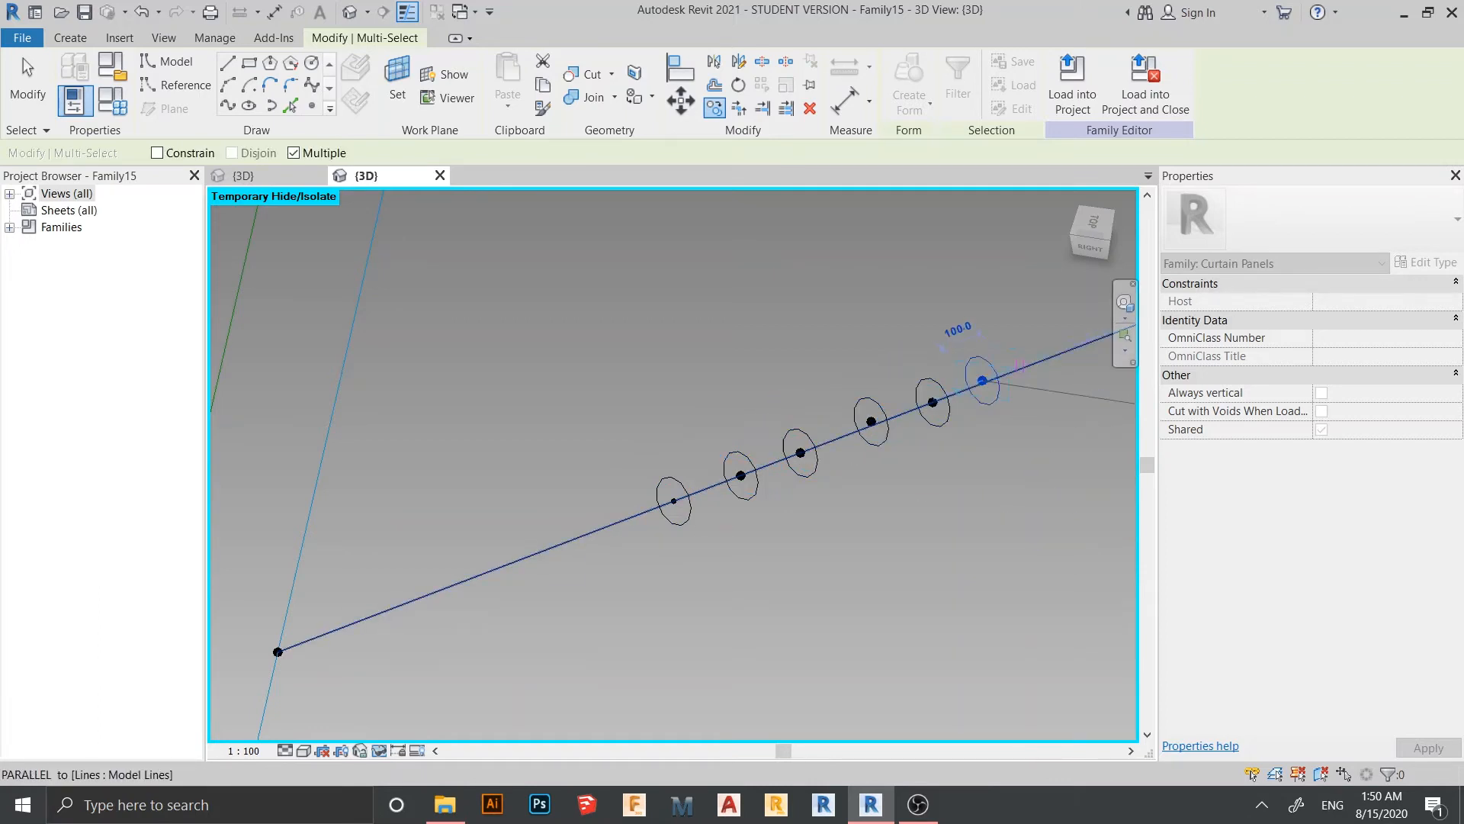
click(982, 379)
click(1020, 366)
key(Escape)
key(Escape)
scroll(957, 480, down, 4)
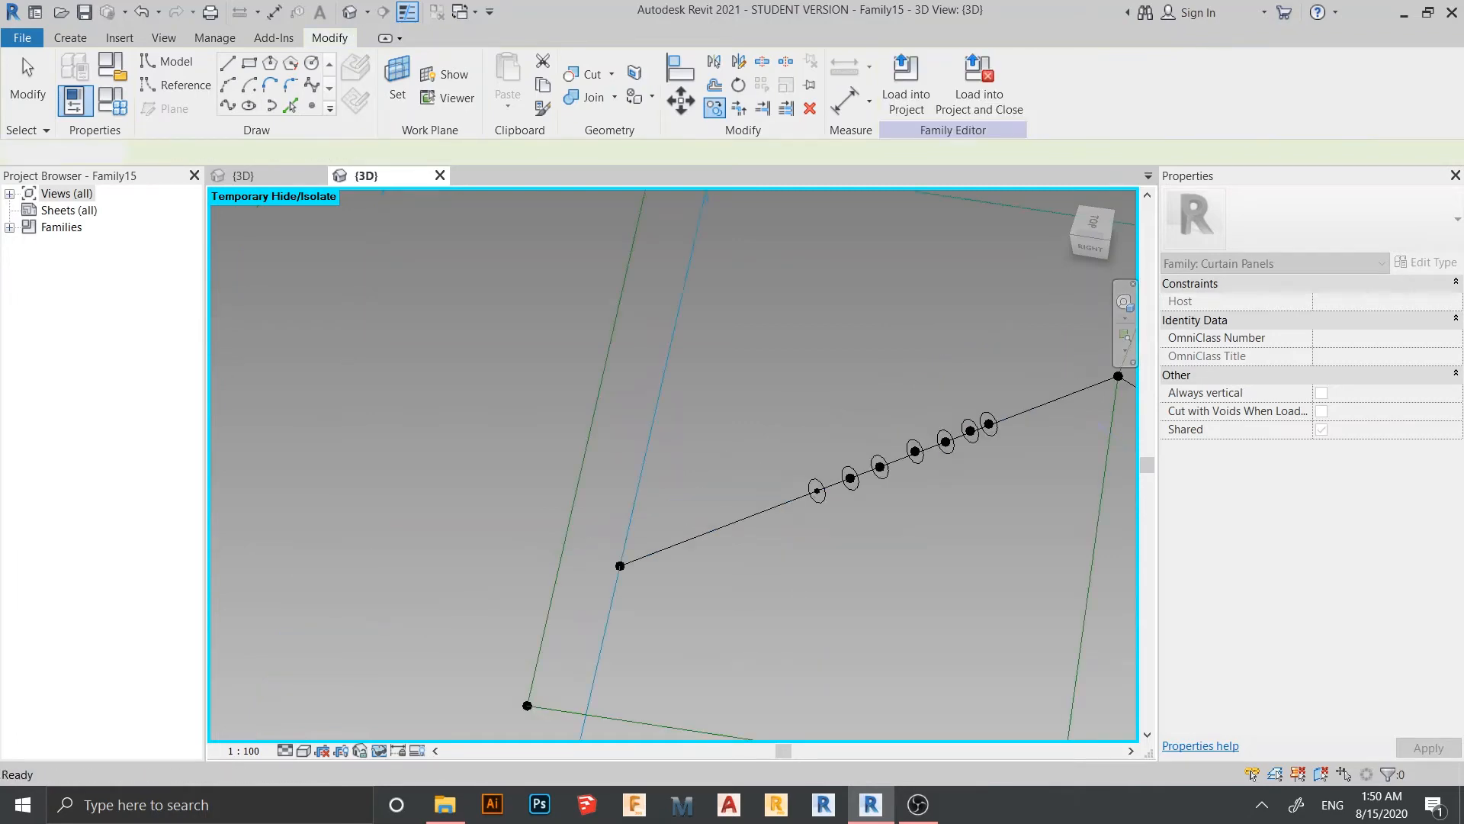
Rehost the lowest circle's reference point from the sloping model line to the neighbouring reference line that descends from the raised centre point
shift+middle_drag(907, 518, 949, 477)
click(991, 473)
scroll(876, 476, up, 2)
key(Escape)
scroll(876, 474, up, 3)
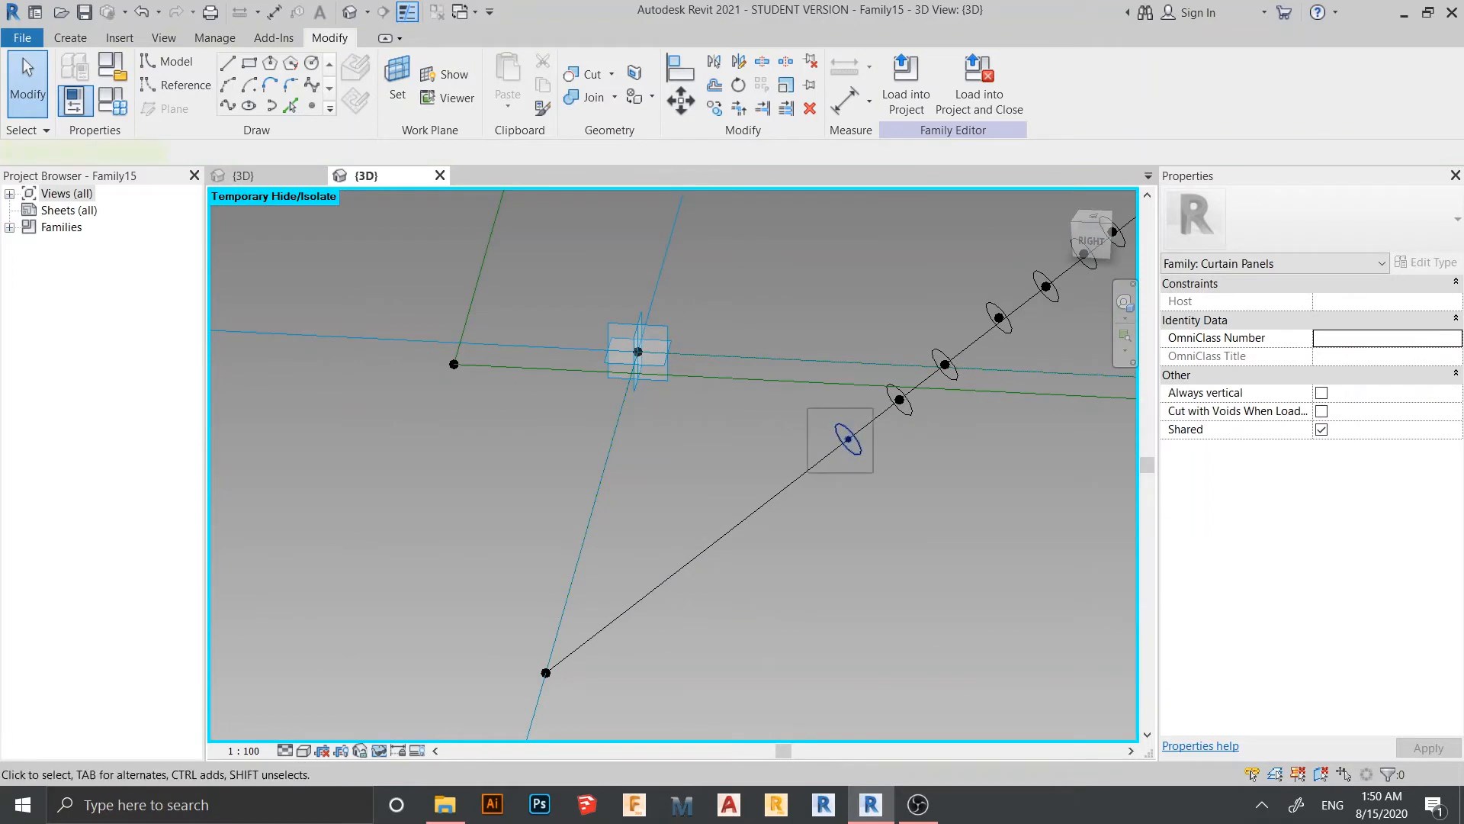
shift+middle_drag(945, 461, 922, 464)
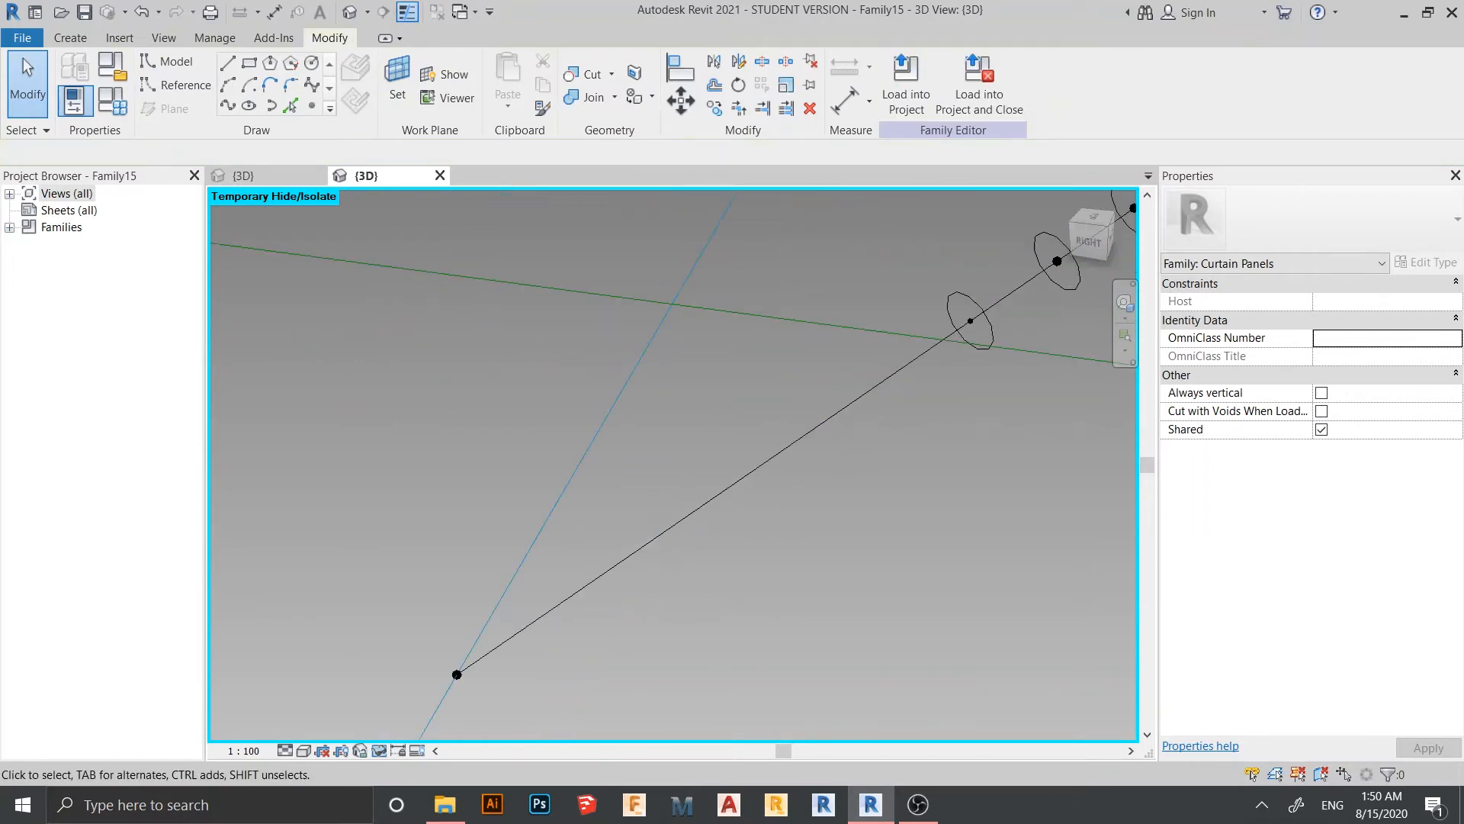
middle_drag(1006, 354, 849, 459)
scroll(849, 459, up, 2)
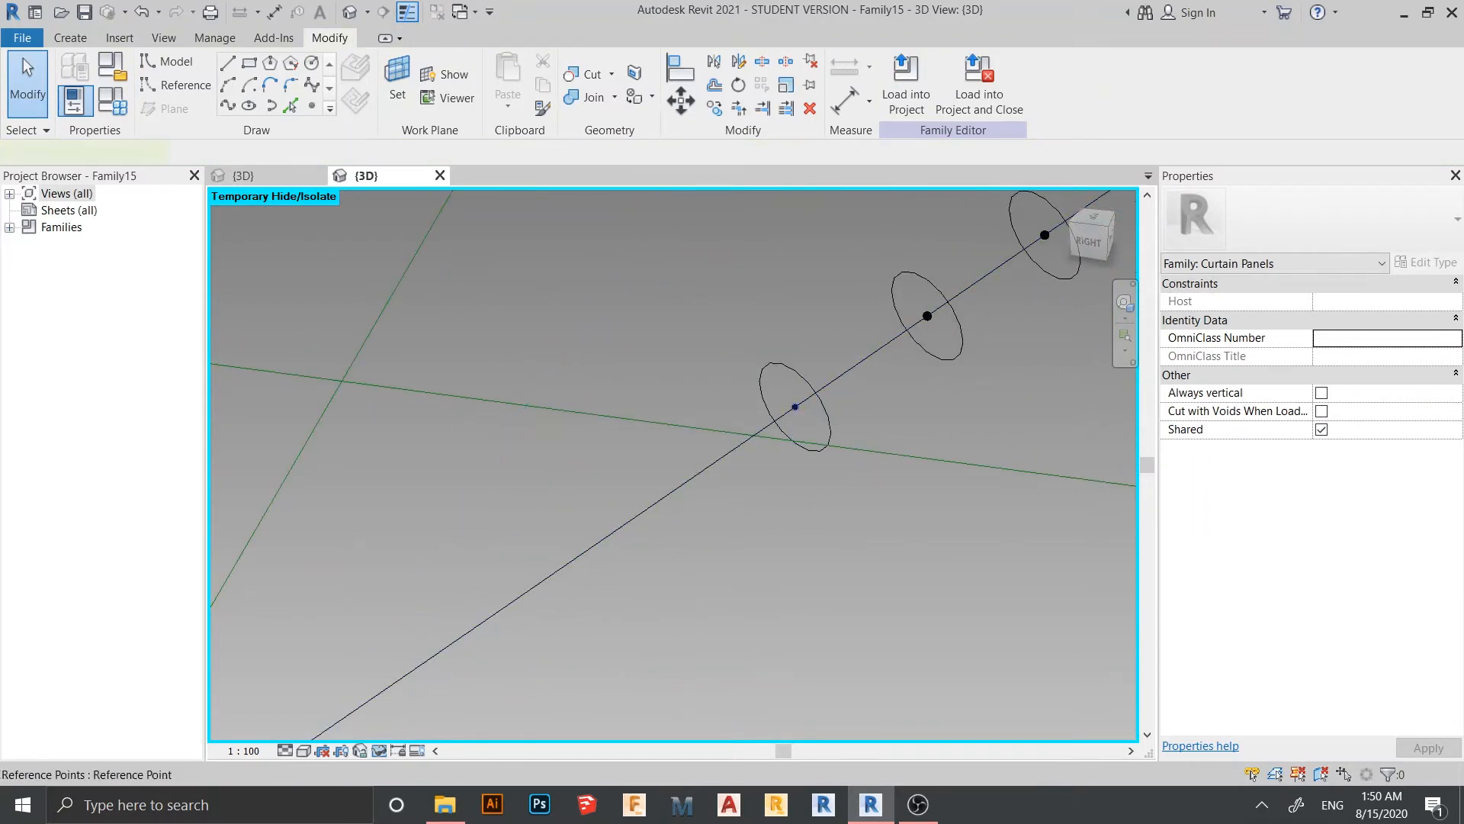
click(794, 406)
click(967, 84)
scroll(870, 599, down, 1)
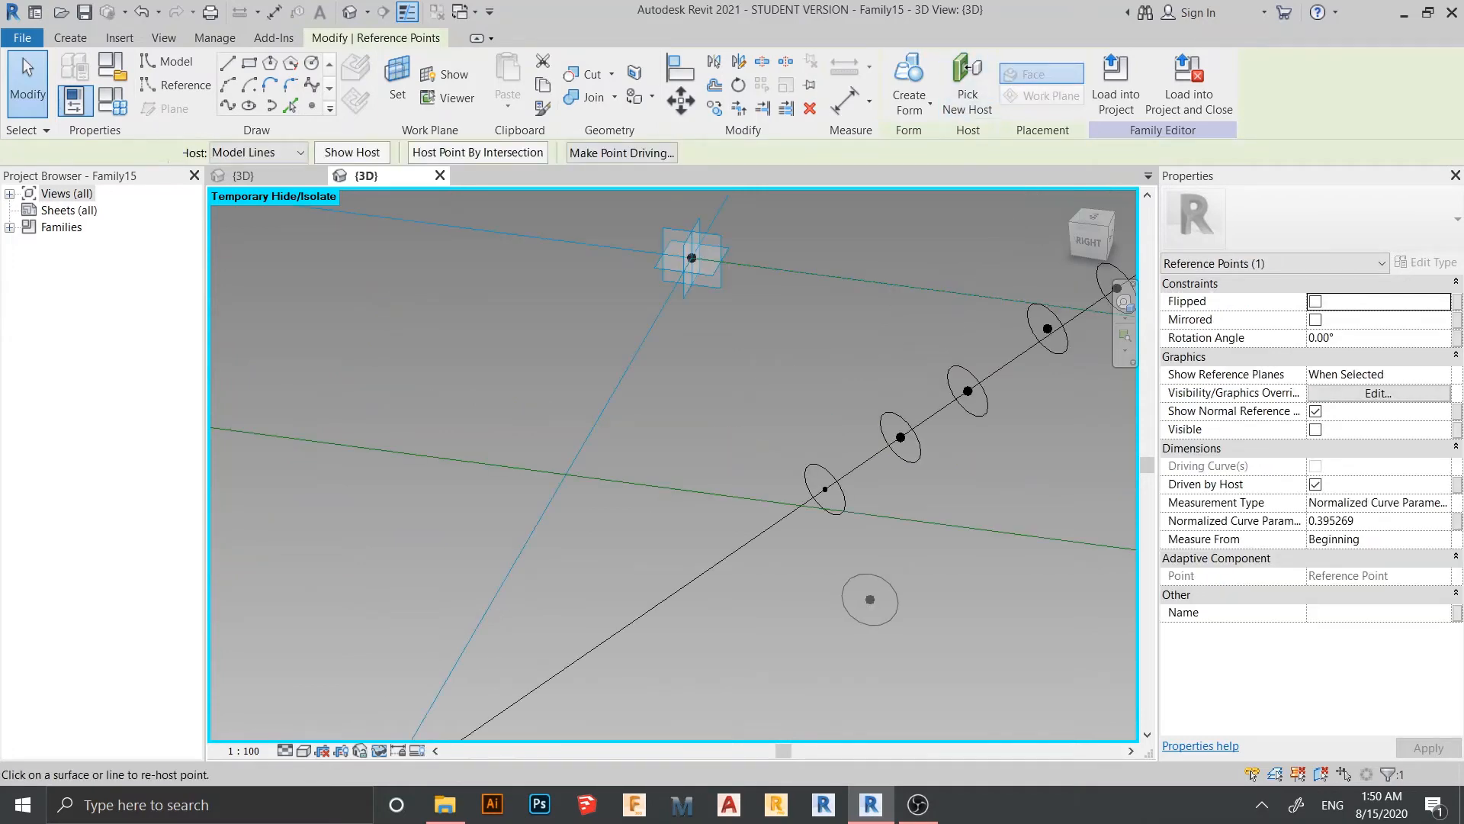
scroll(706, 478, down, 2)
scroll(706, 478, up, 1)
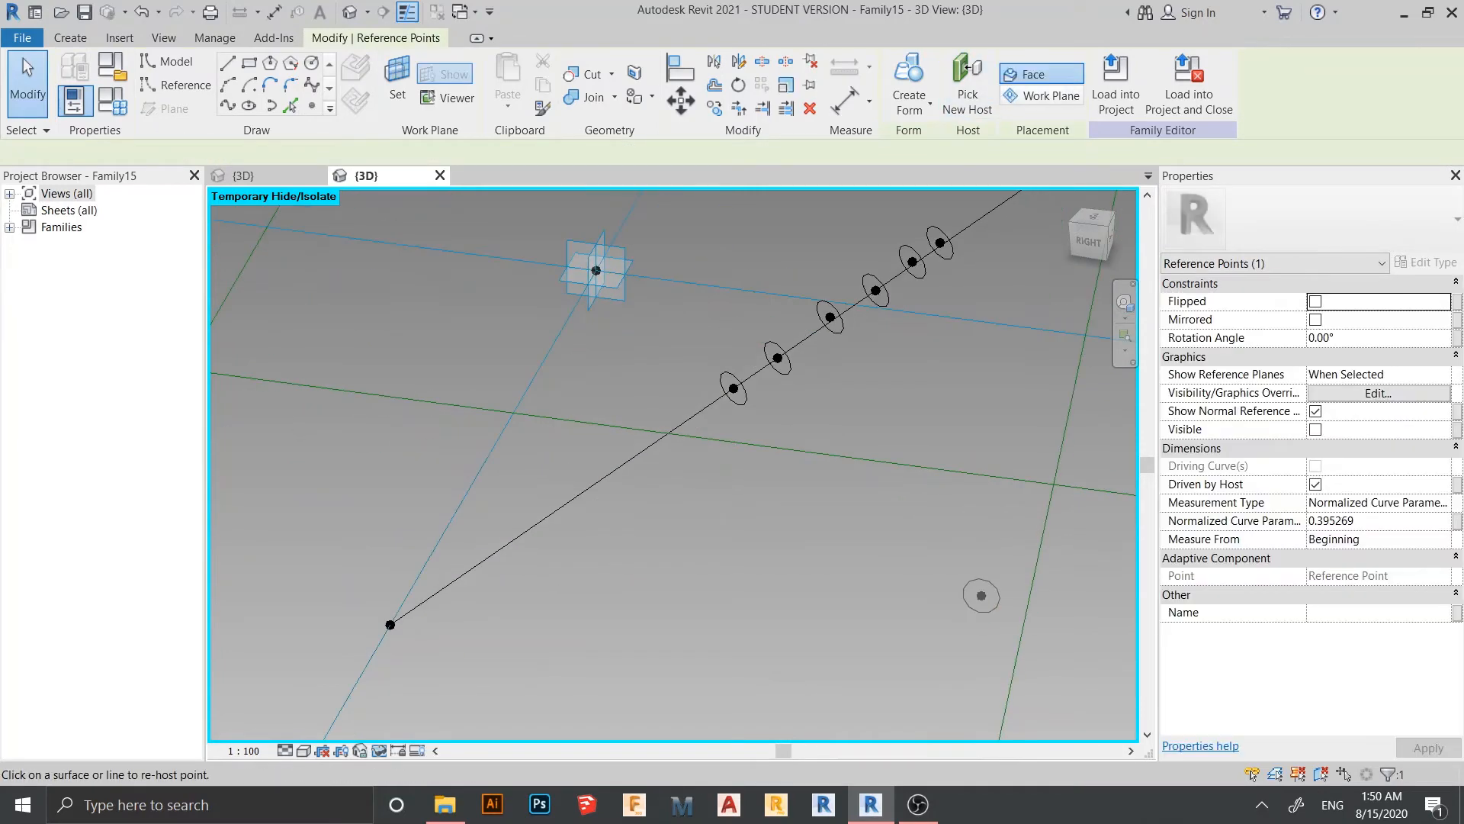
key(Escape)
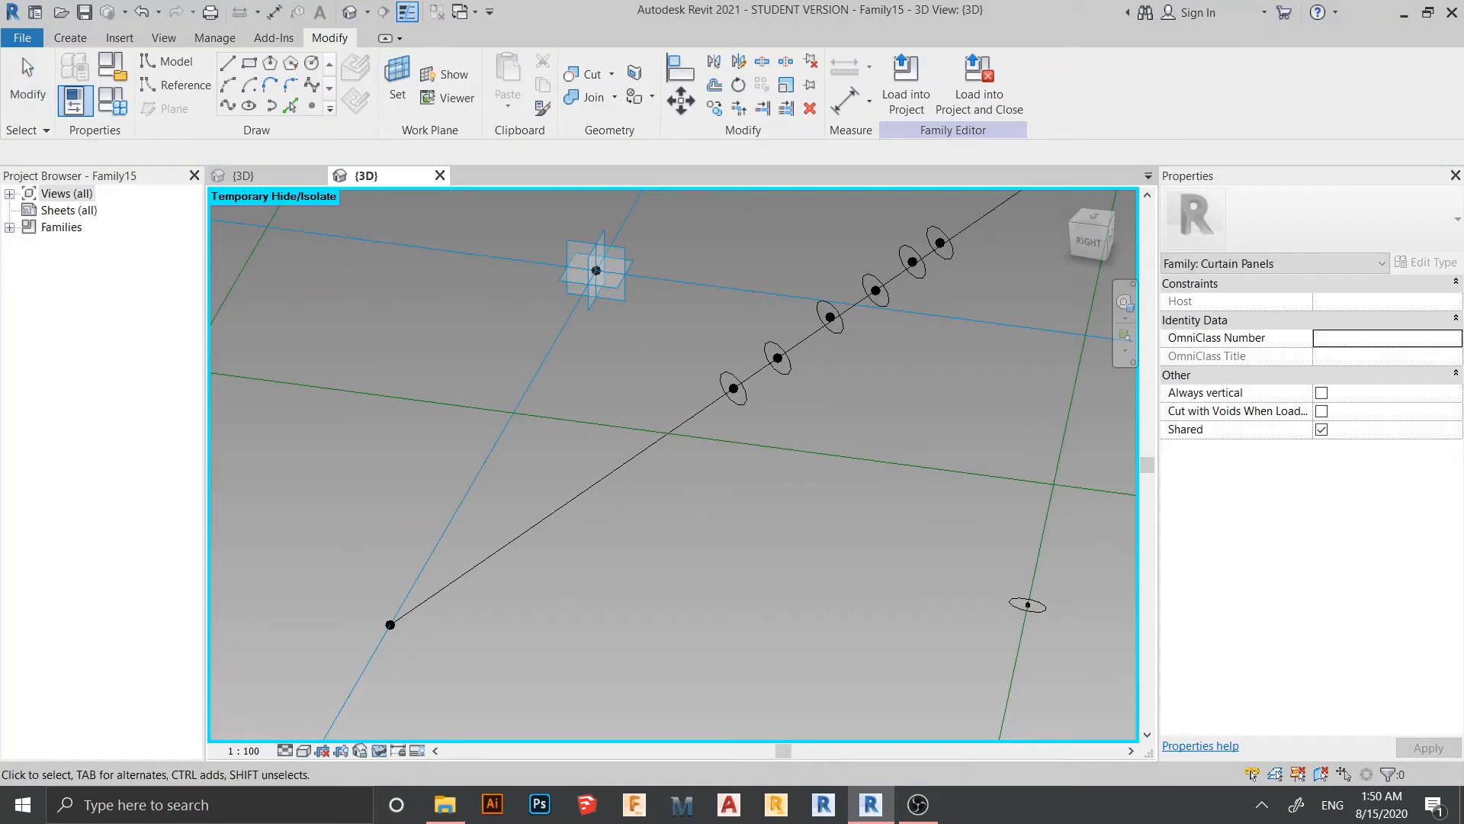
Create a solid form from the rehosted circle and point along the reference line that hosts them
scroll(1027, 605, down, 3)
shift+middle_drag(1006, 602, 923, 473)
scroll(915, 481, up, 10)
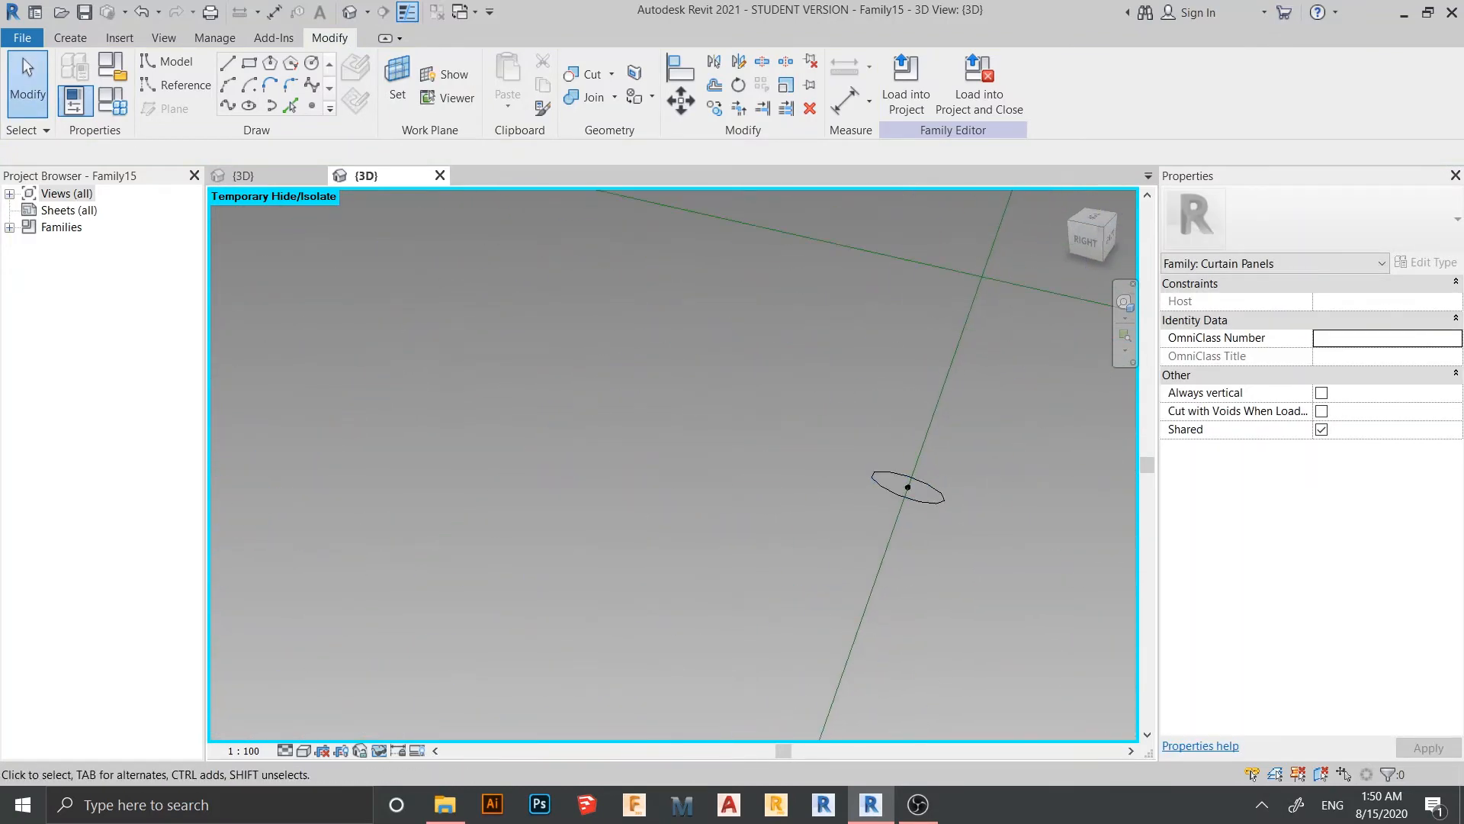
drag(822, 428, 954, 533)
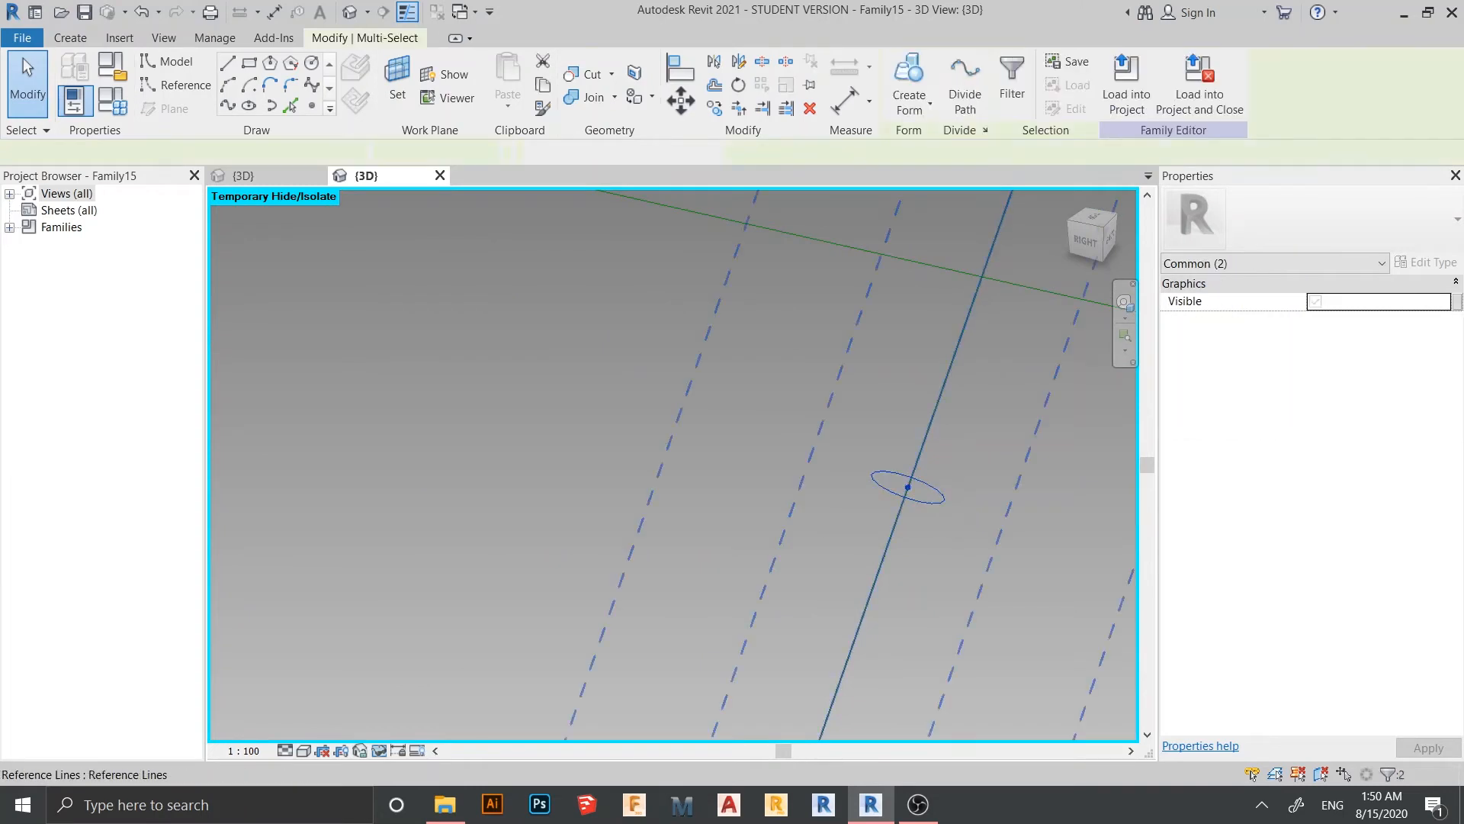
ctrl+click(901, 506)
scroll(960, 509, down, 10)
shift+middle_drag(960, 509, 933, 505)
click(909, 102)
click(891, 138)
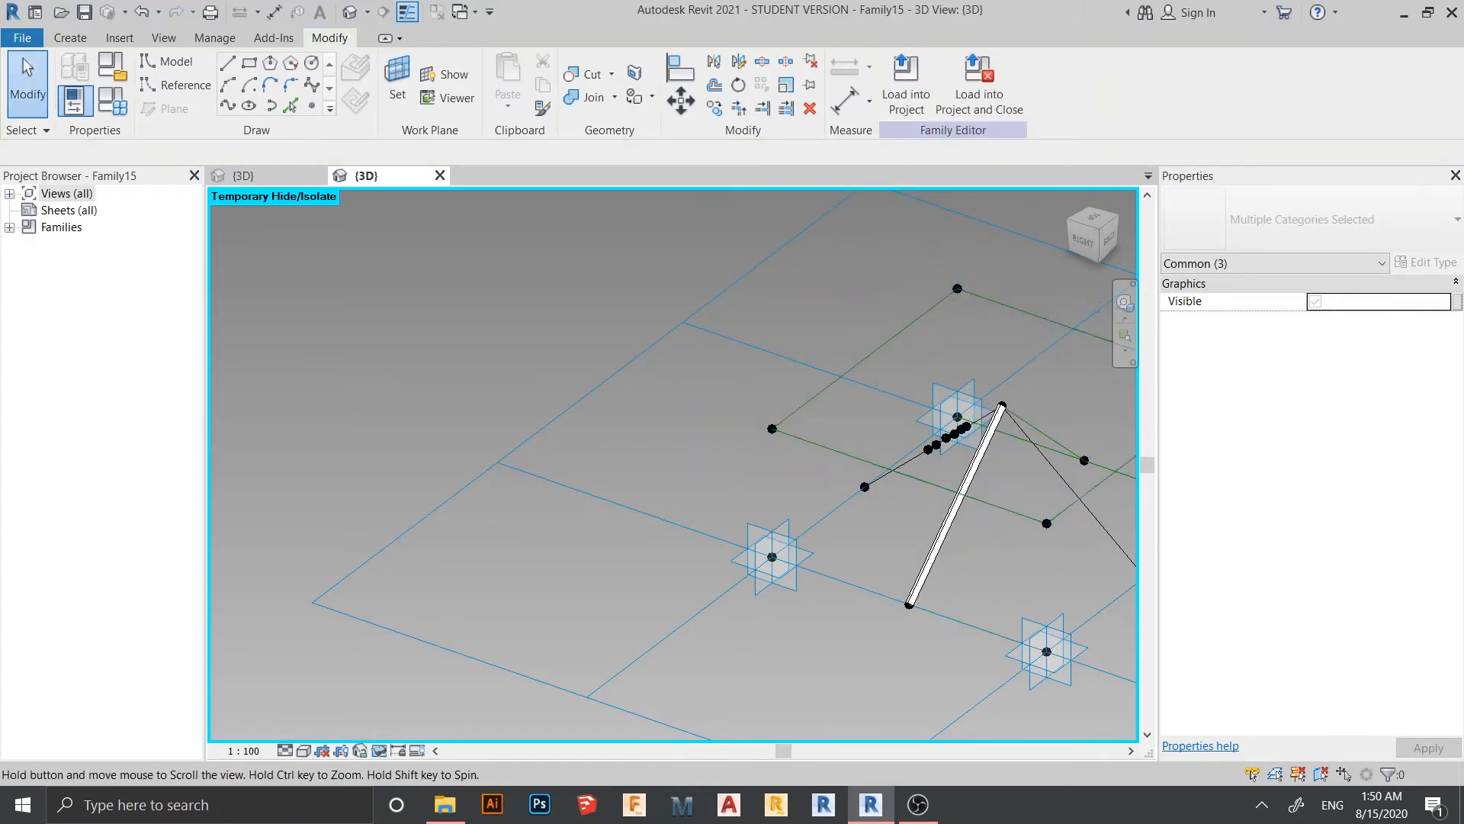
Rehost the next circle's reference point from the sloping model line to the reference line opposite the solid member
scroll(993, 440, up, 6)
shift+middle_drag(805, 477, 788, 491)
scroll(787, 491, up, 5)
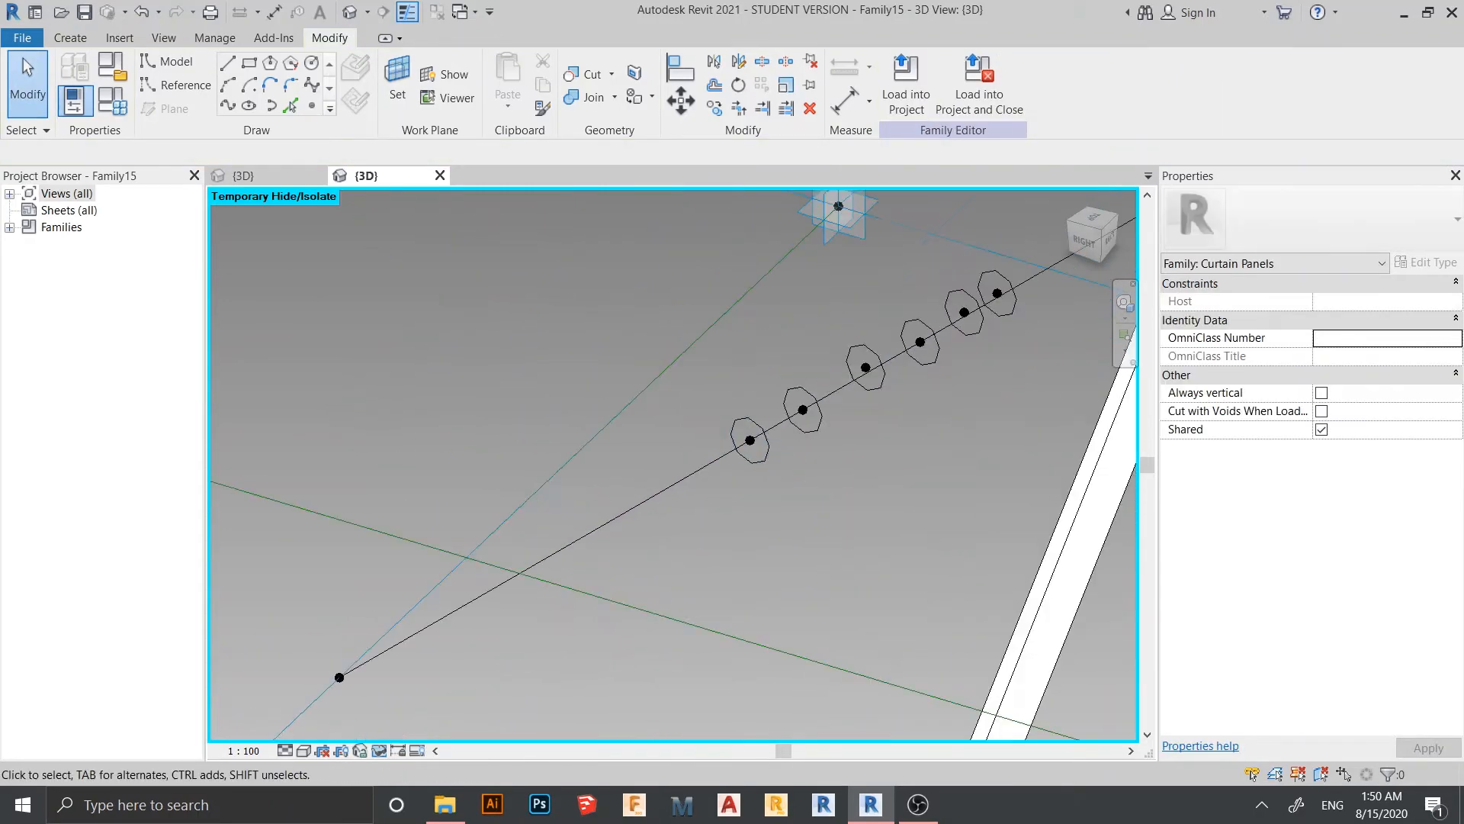
drag(706, 346, 817, 489)
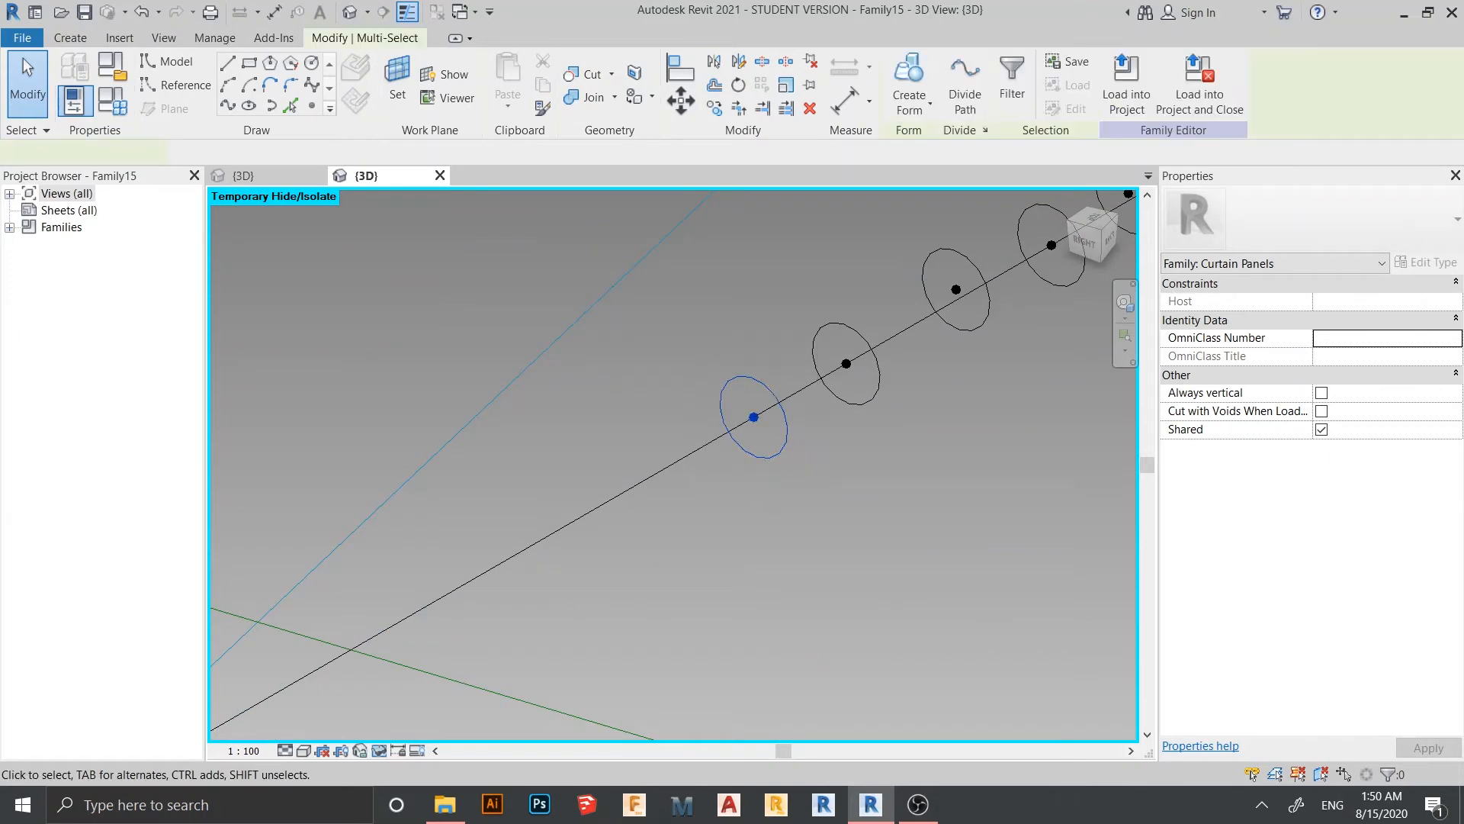
key(Escape)
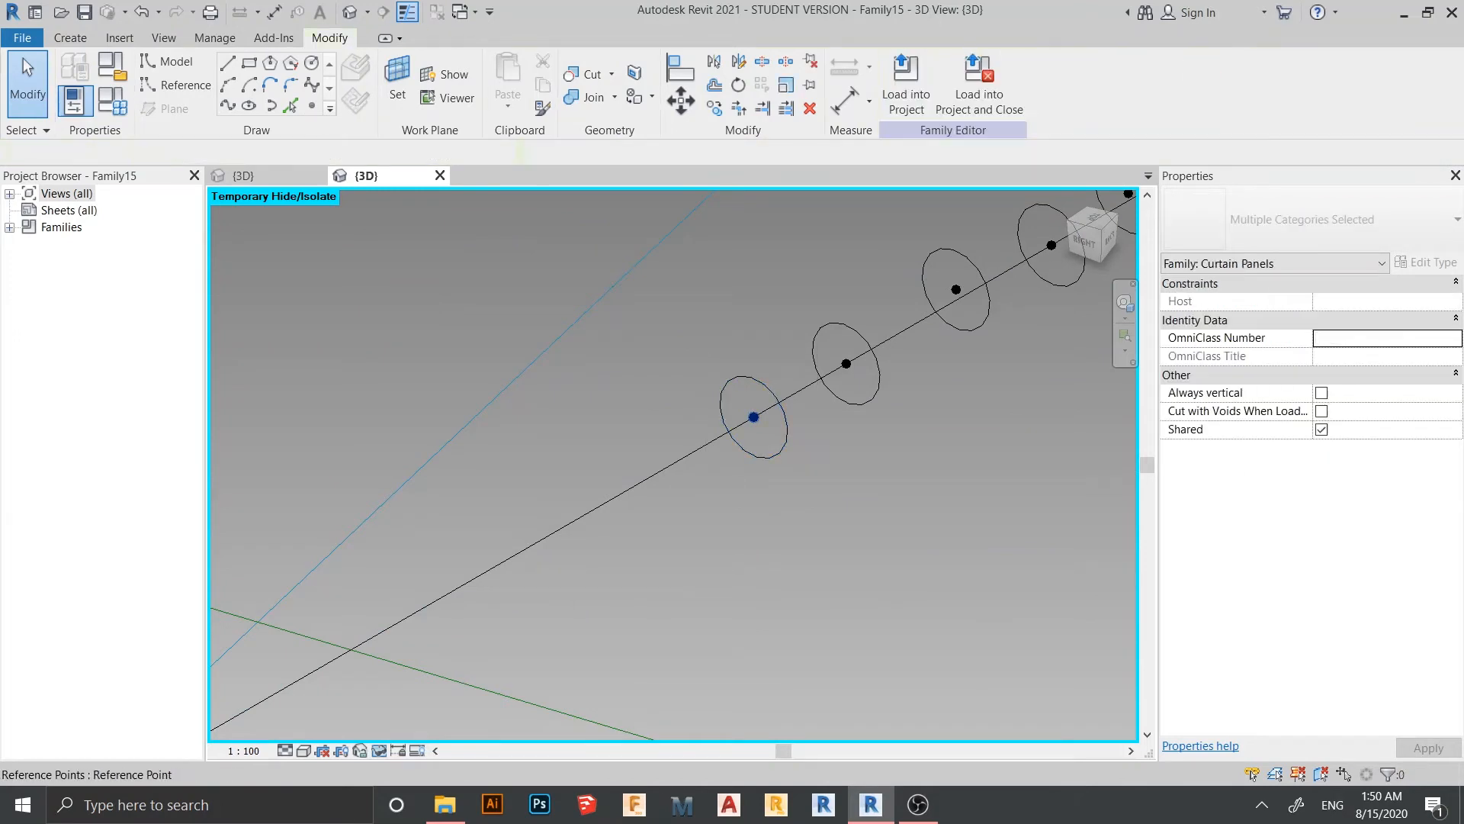
click(754, 416)
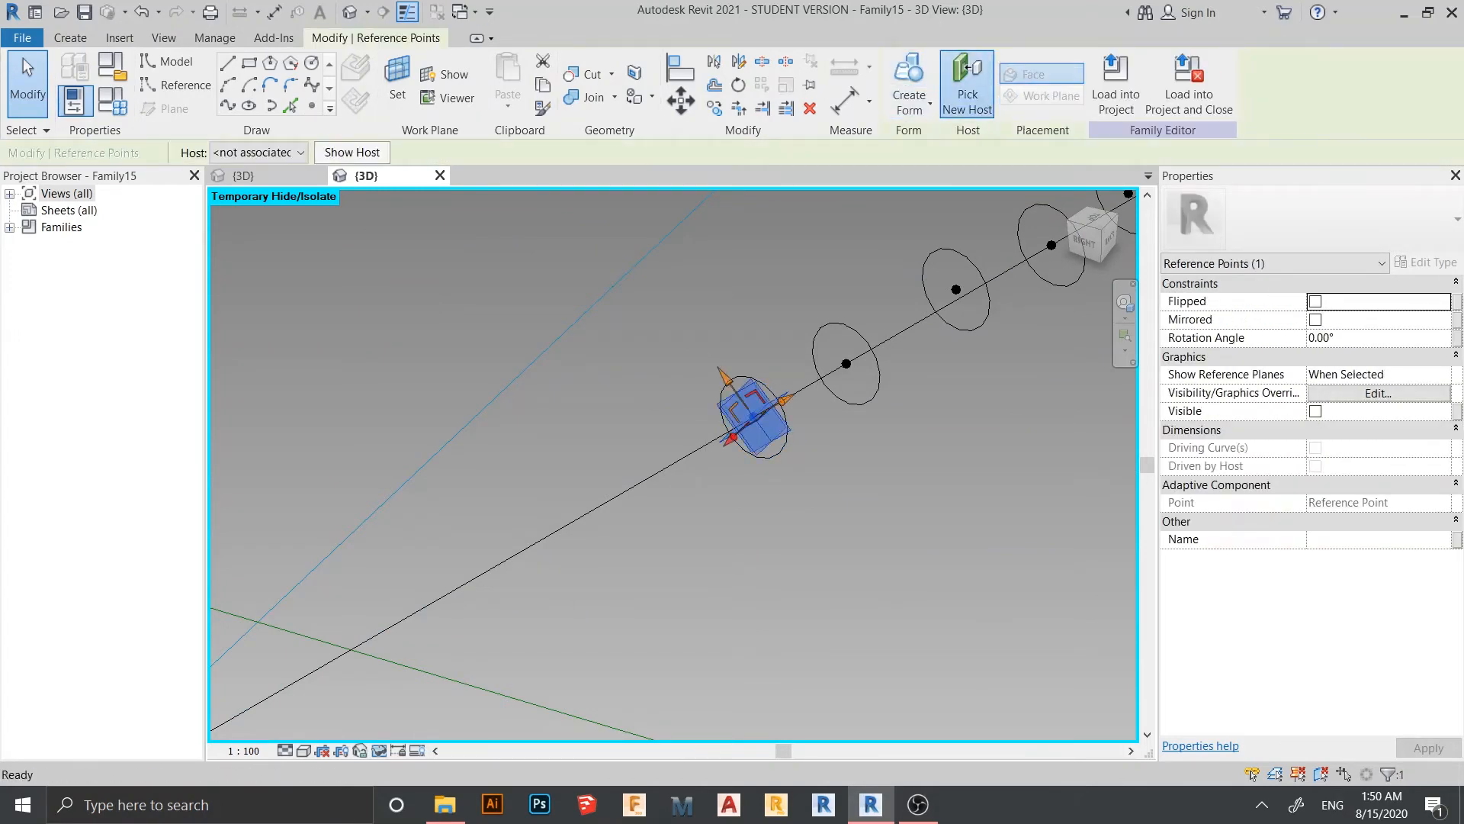
scroll(896, 421, down, 3)
shift+middle_drag(1006, 457, 745, 435)
scroll(928, 482, down, 5)
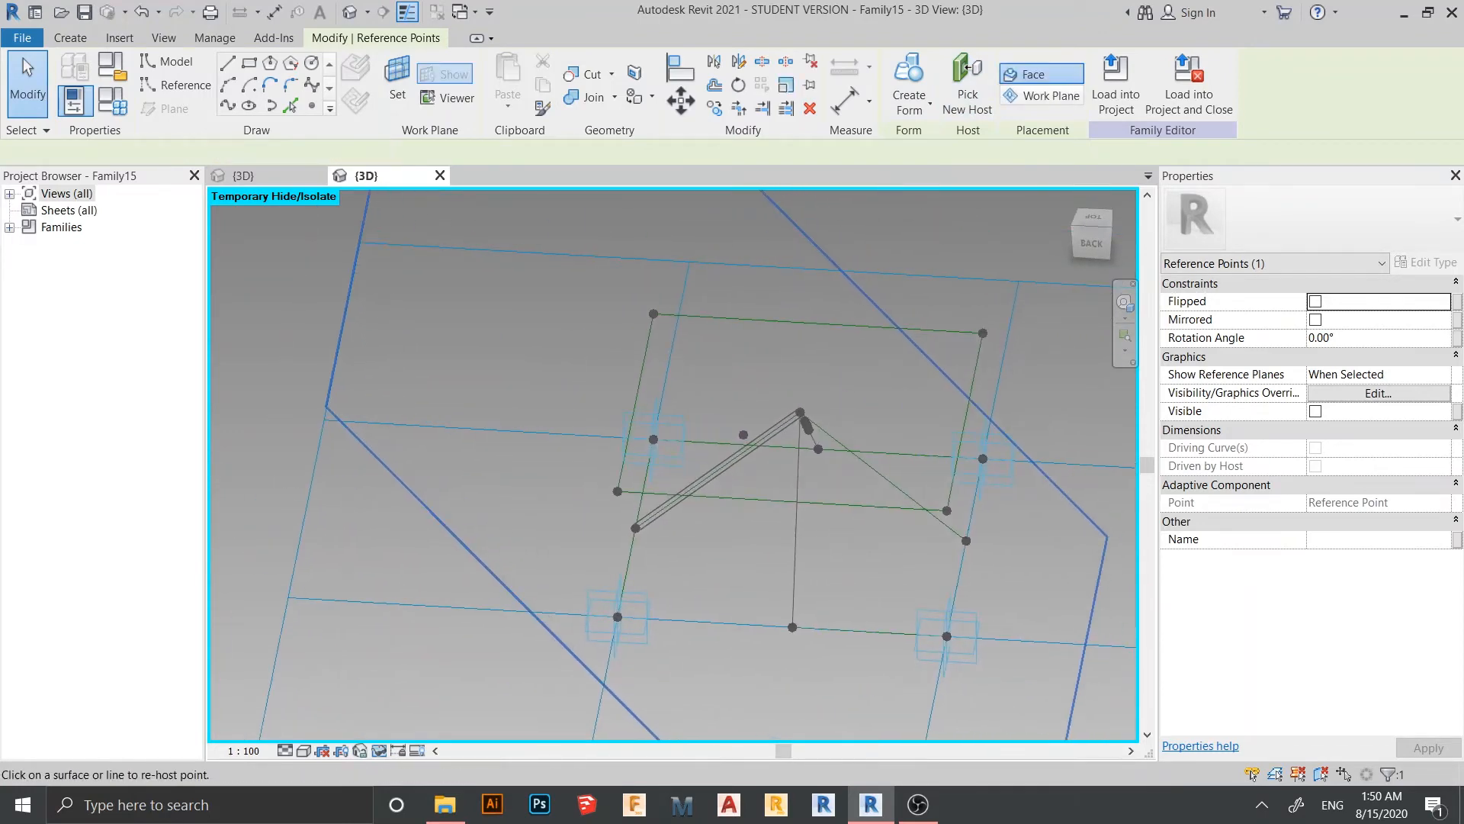
click(884, 476)
key(Tab)
Rehost another copied circle's reference point to the model line on the opposite side of the raised centre point
shift+middle_drag(938, 510, 806, 492)
scroll(806, 492, up, 4)
scroll(809, 473, up, 1)
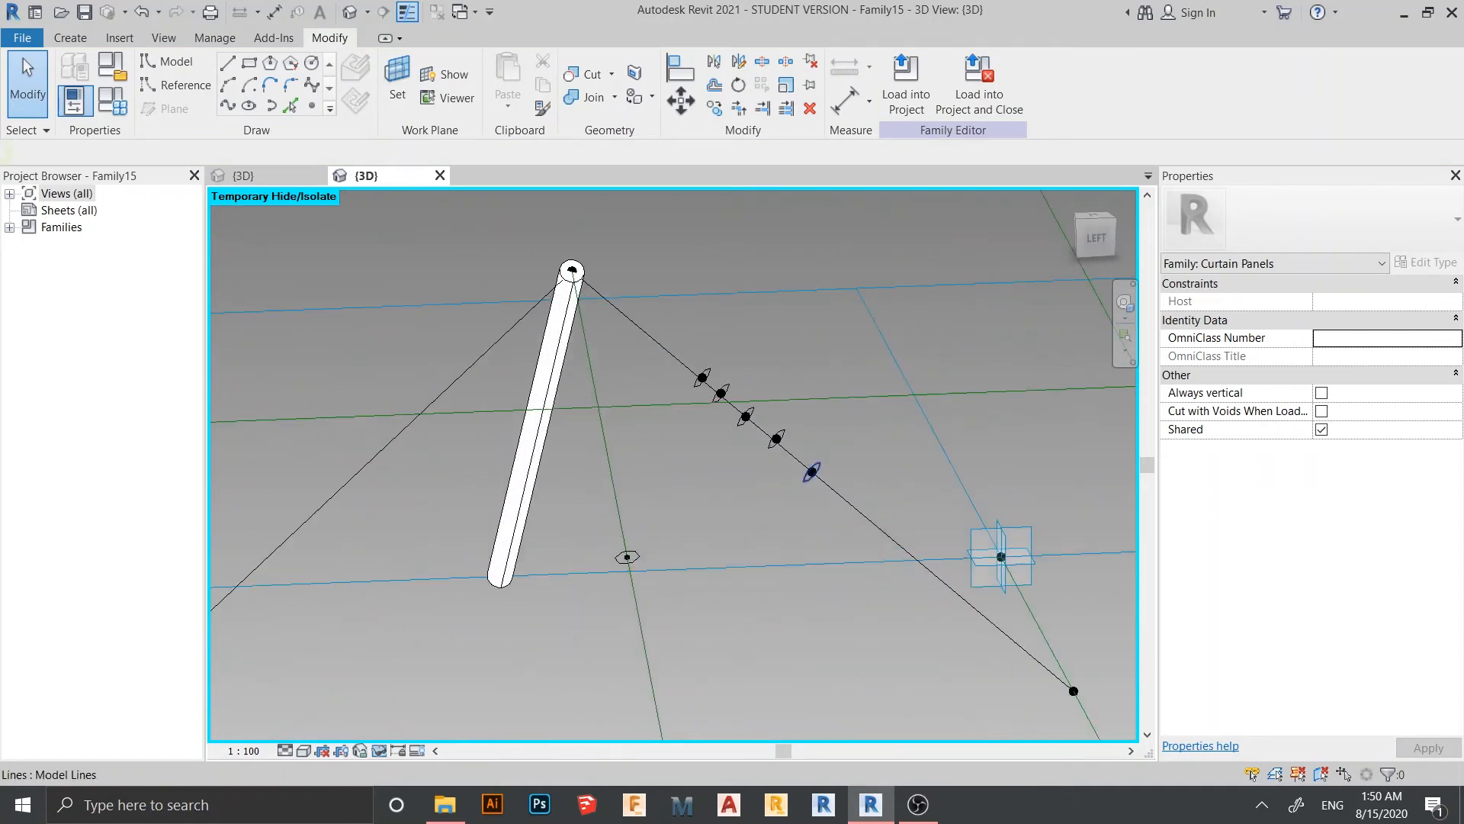
scroll(793, 452, up, 3)
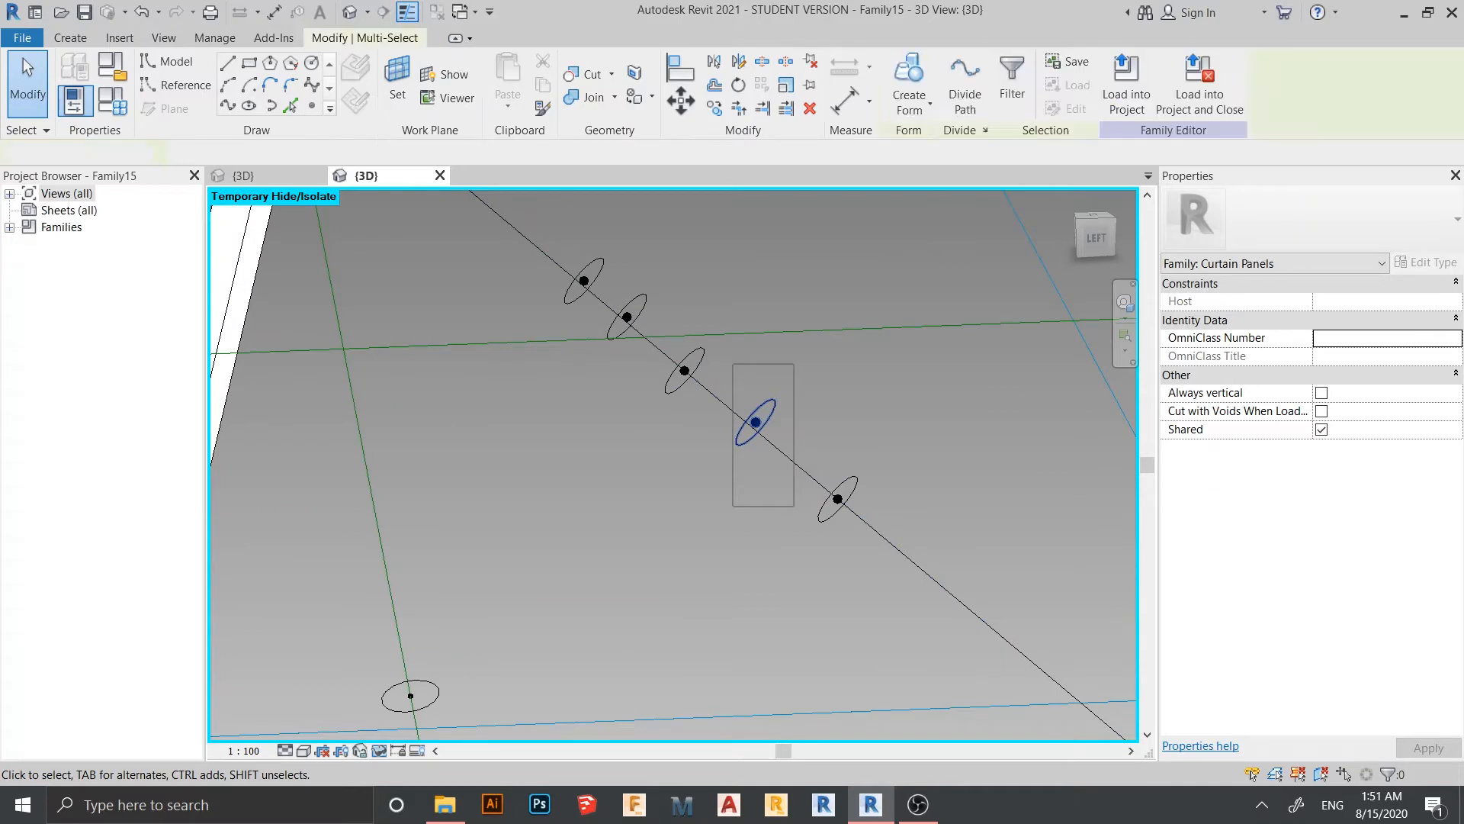
scroll(754, 421, up, 2)
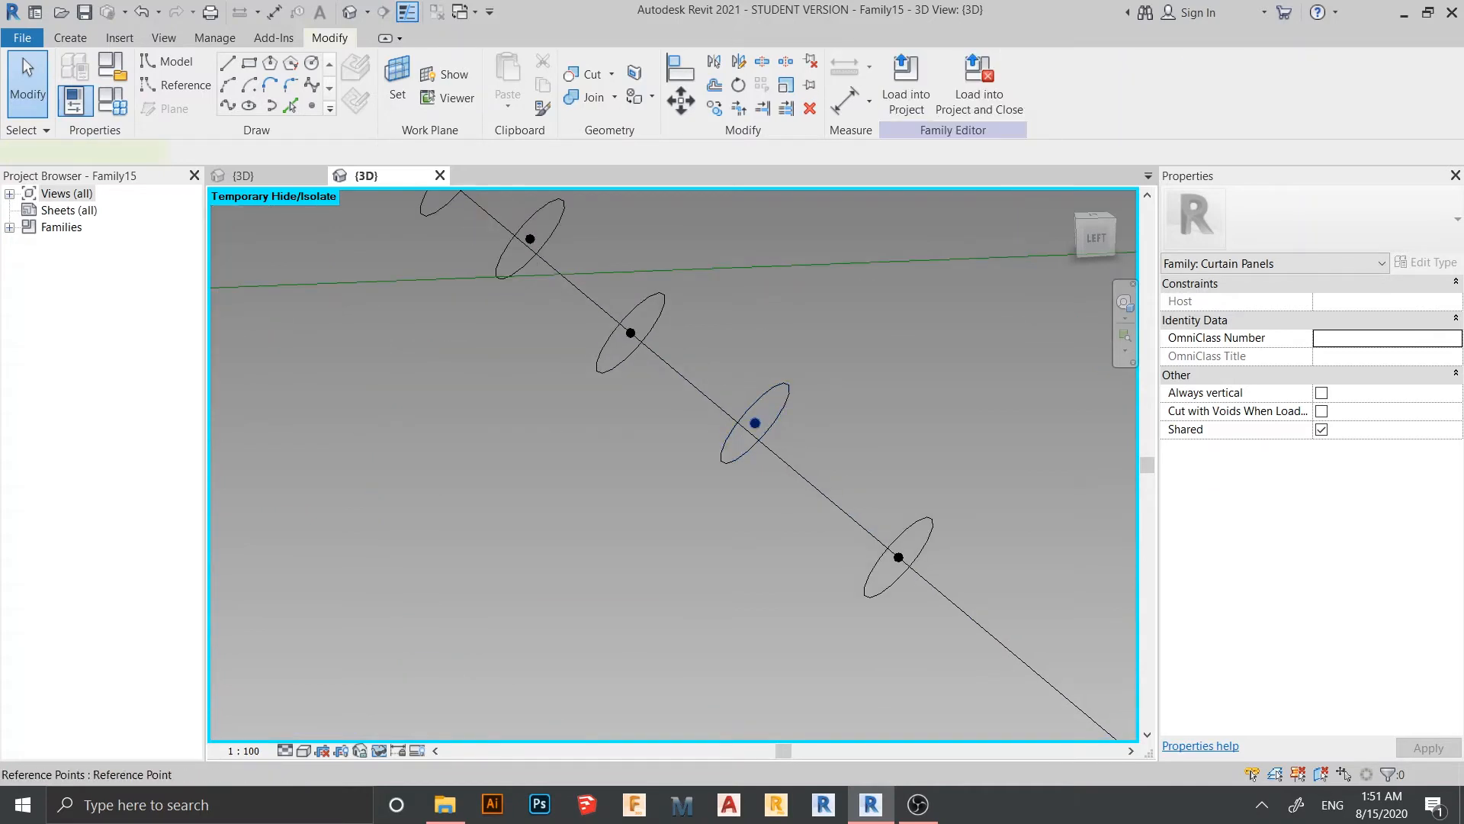
click(755, 423)
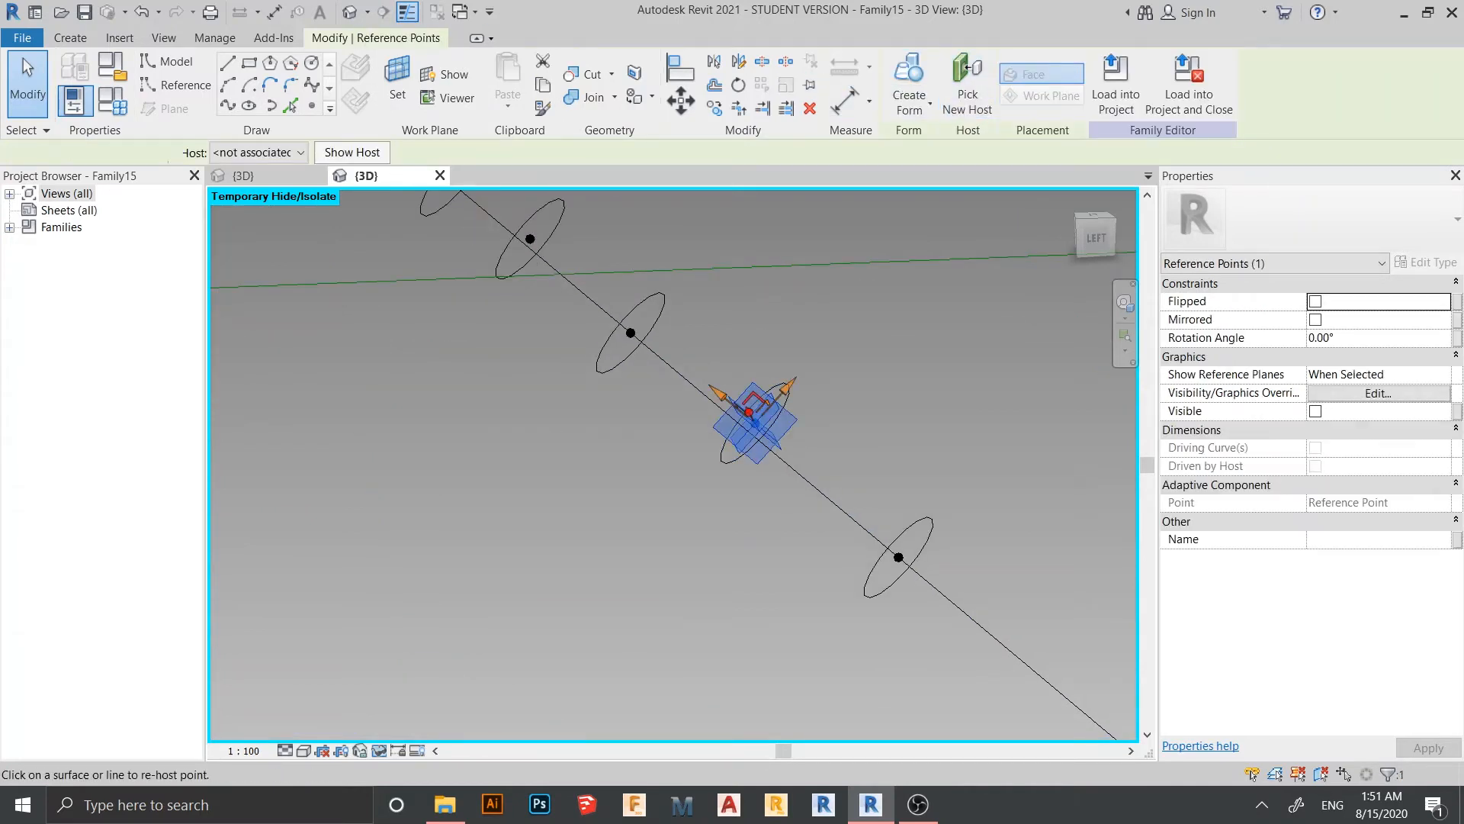
scroll(755, 421, down, 4)
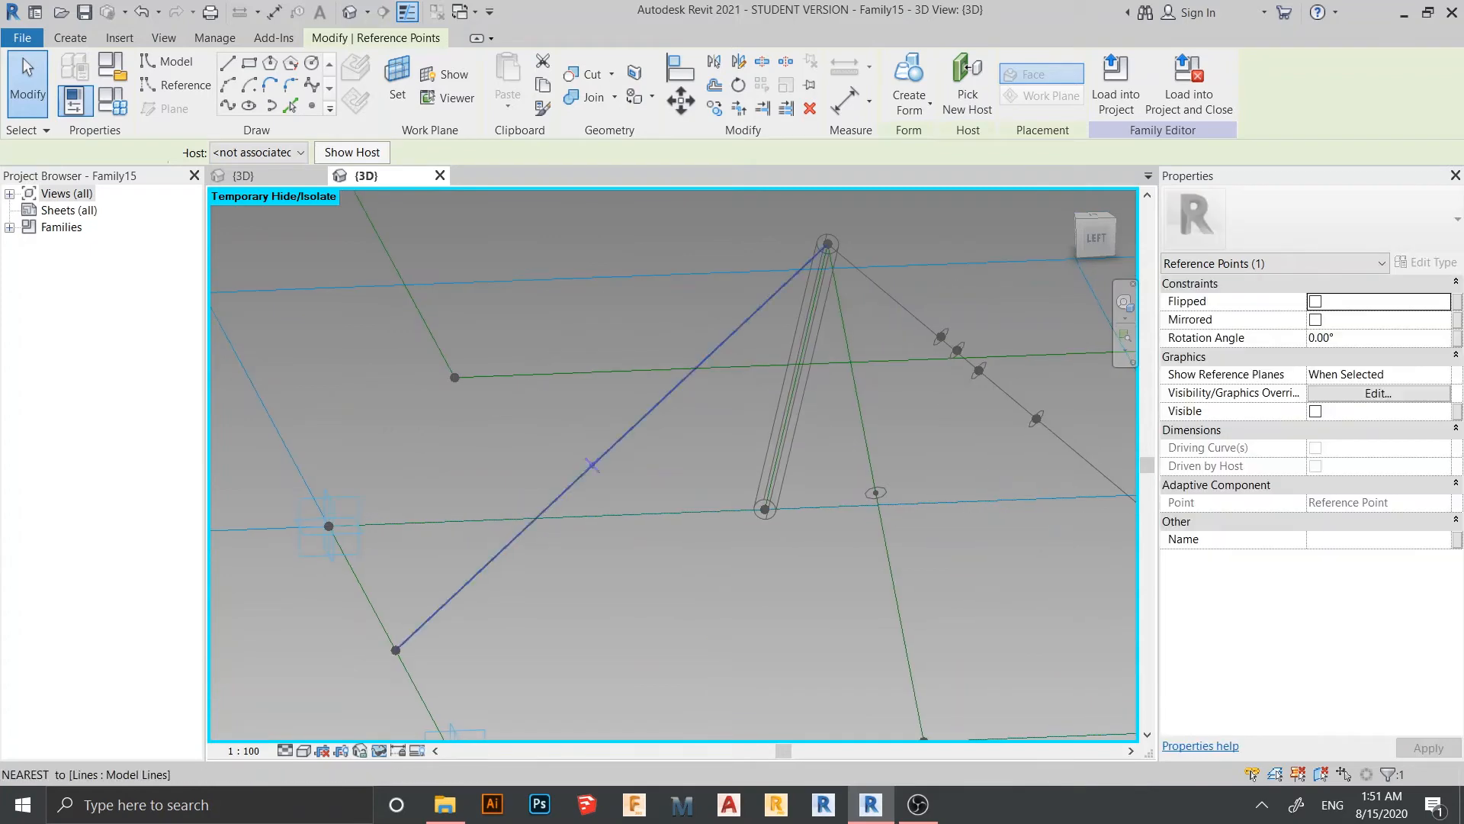
key(Escape)
scroll(682, 518, down, 3)
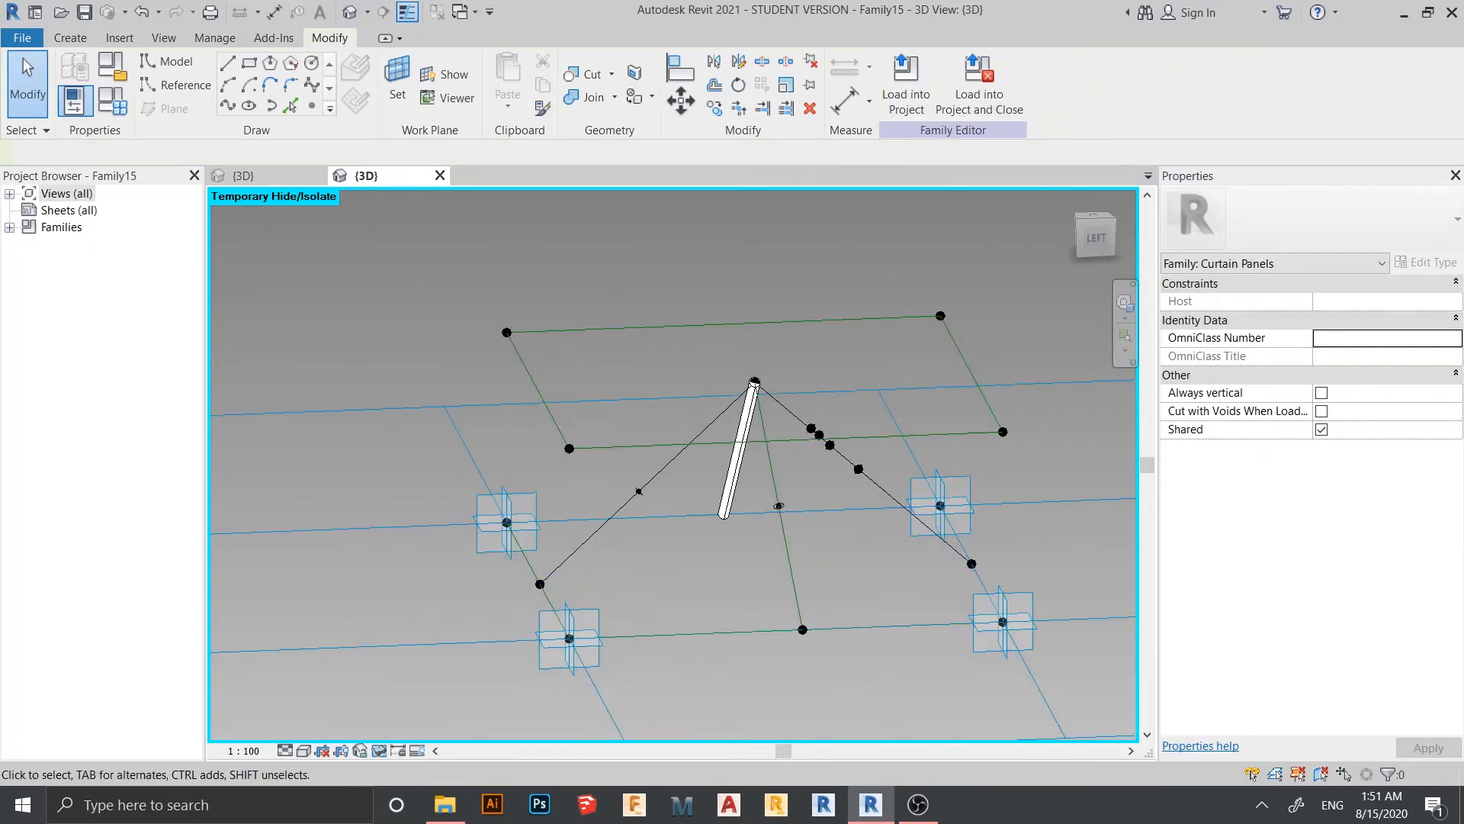
Rehost one more copied circle's reference point to an edge of the raised reference-line rectangle
shift+middle_drag(899, 408, 860, 450)
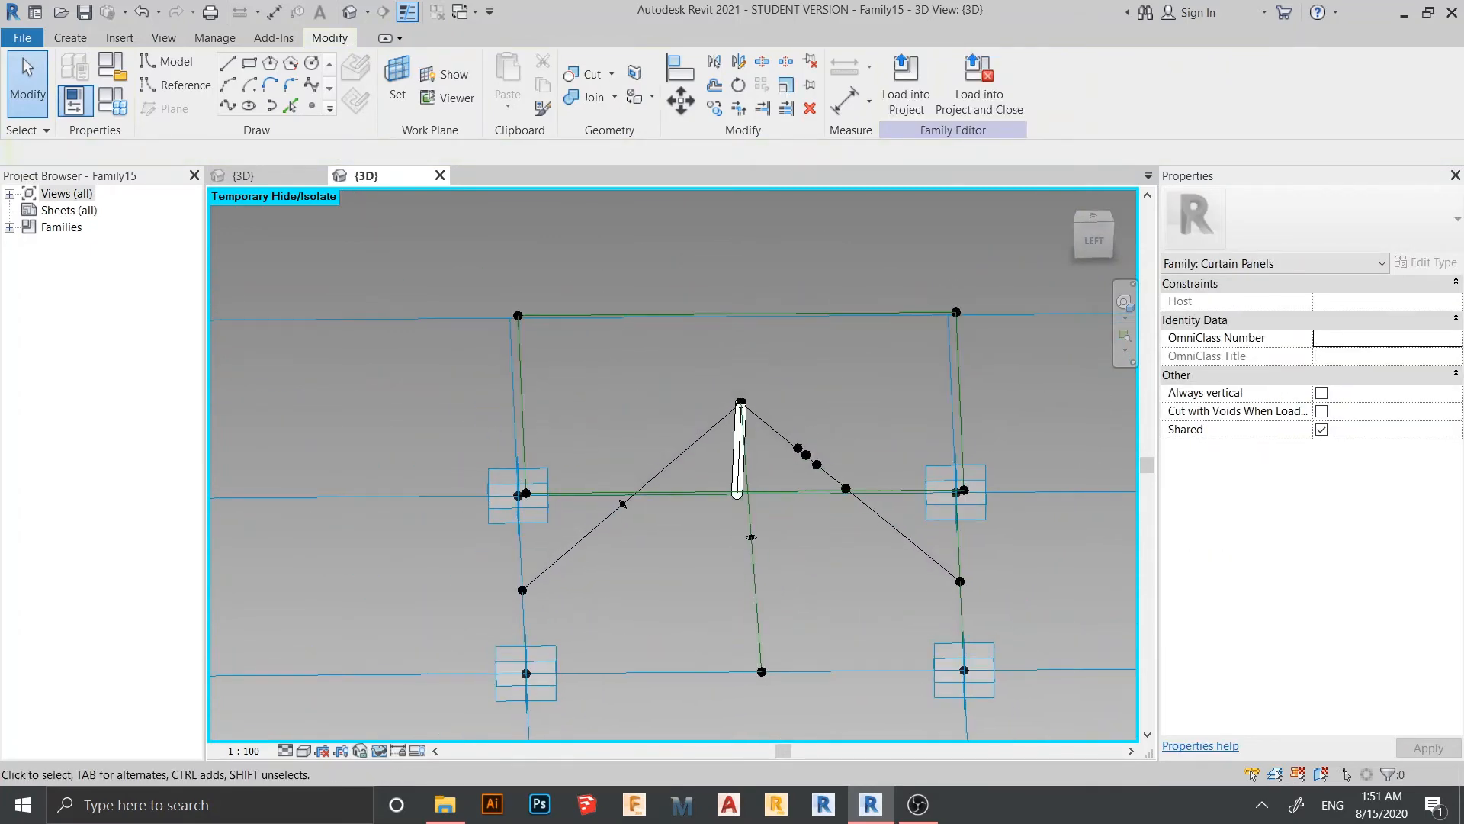
scroll(850, 452, up, 7)
scroll(658, 491, up, 2)
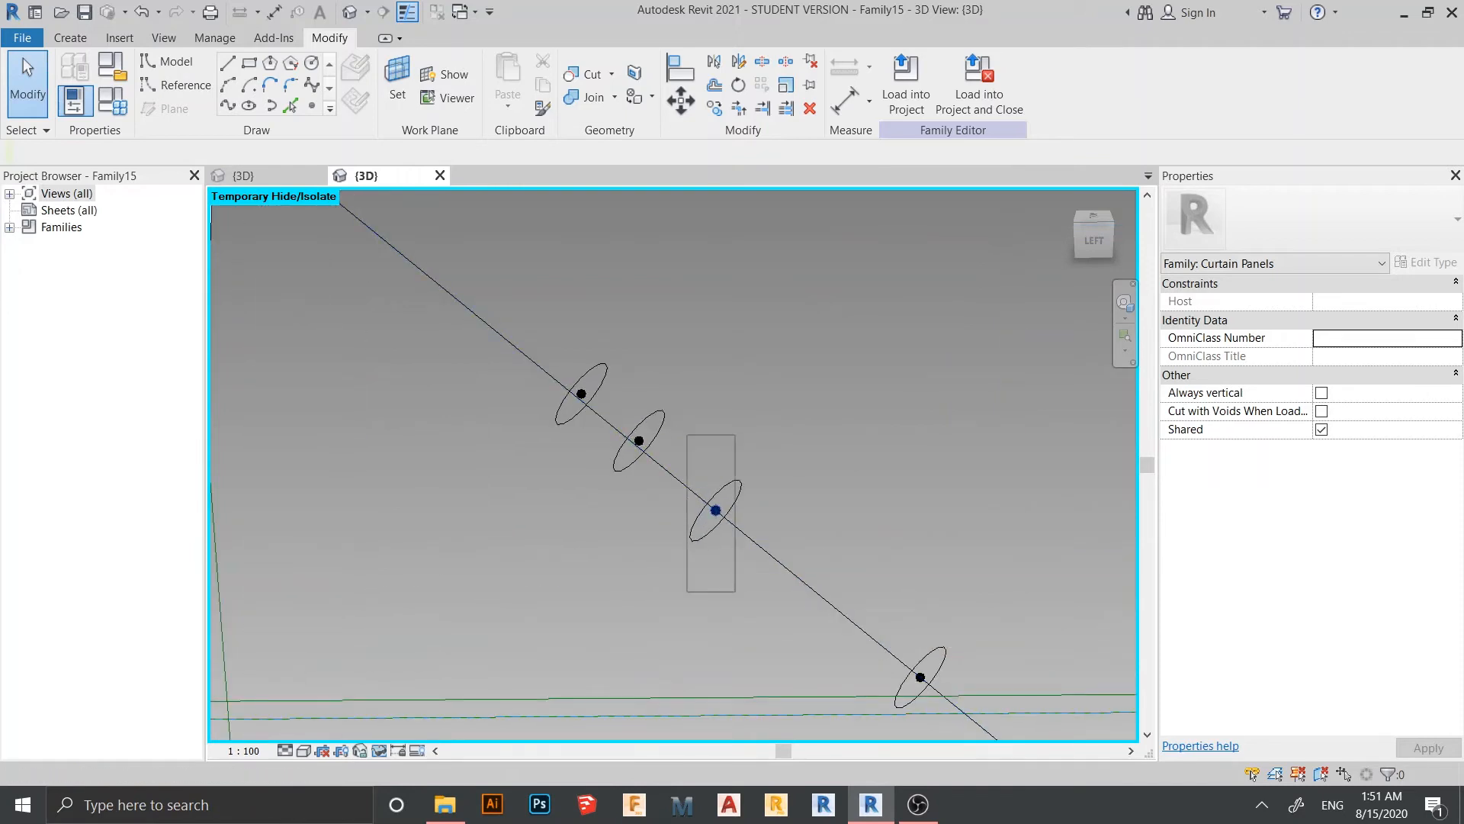
click(715, 510)
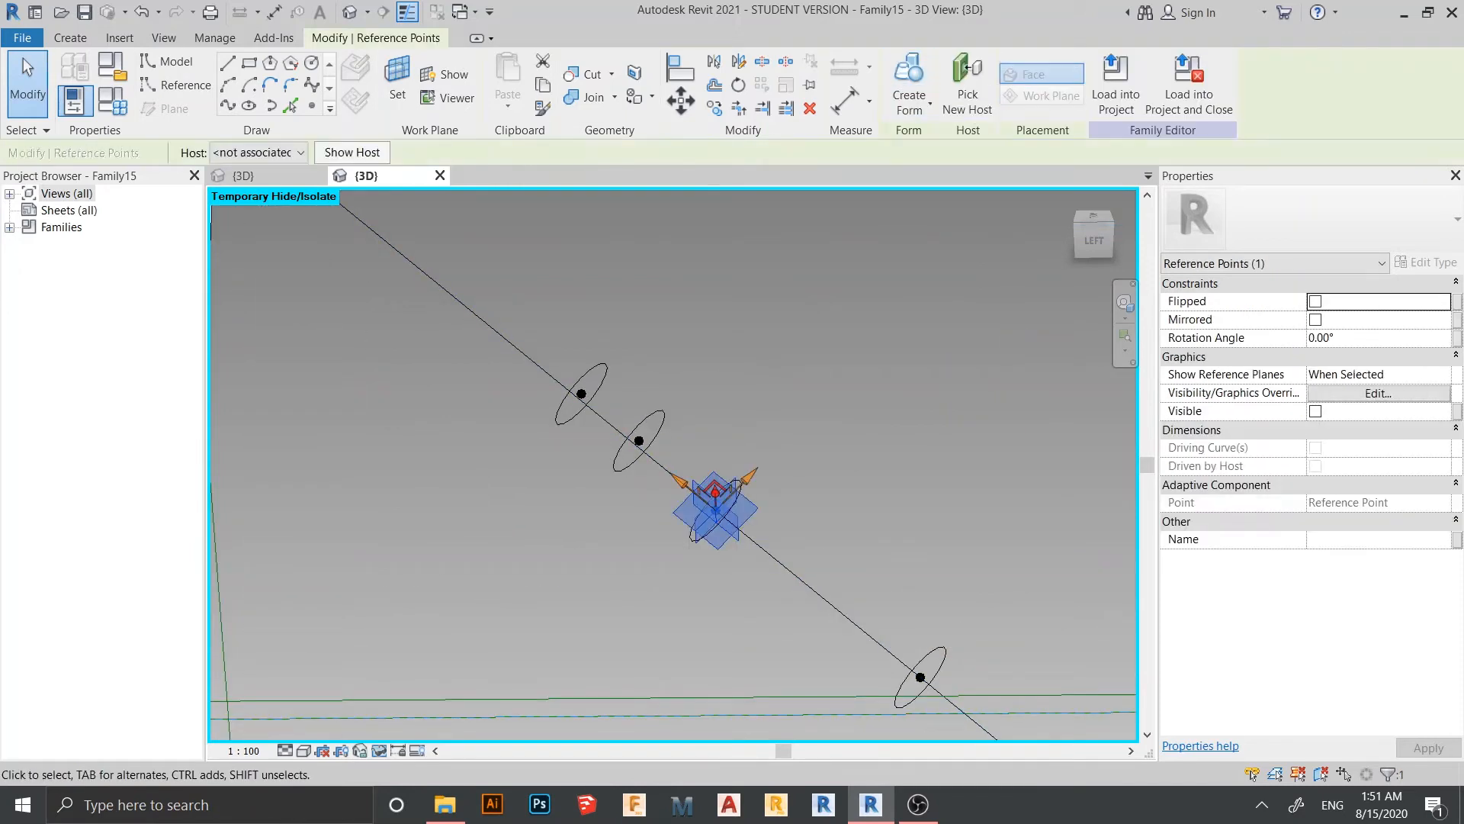
click(967, 76)
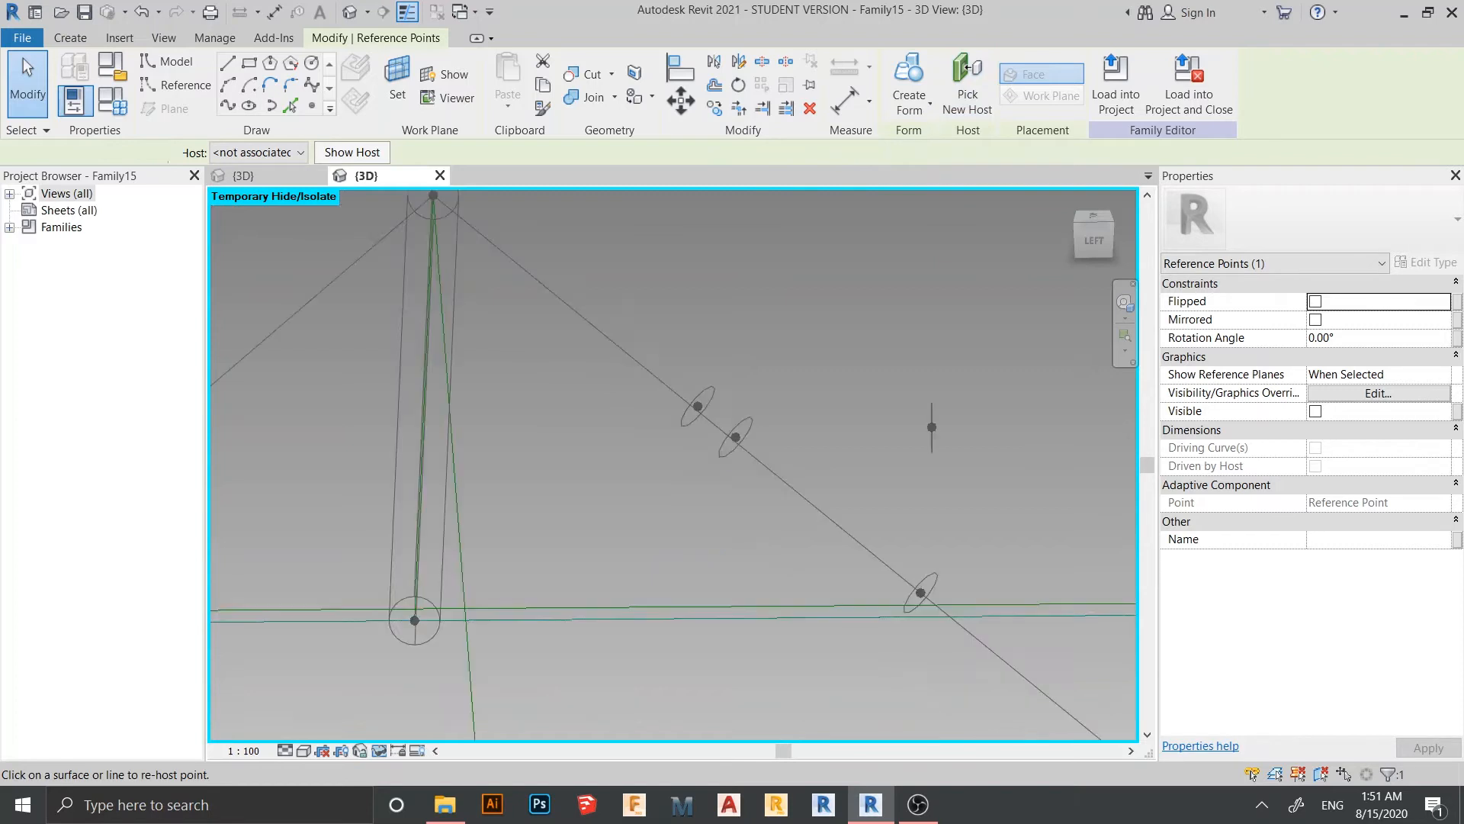
scroll(936, 425, down, 2)
middle_drag(936, 425, 557, 439)
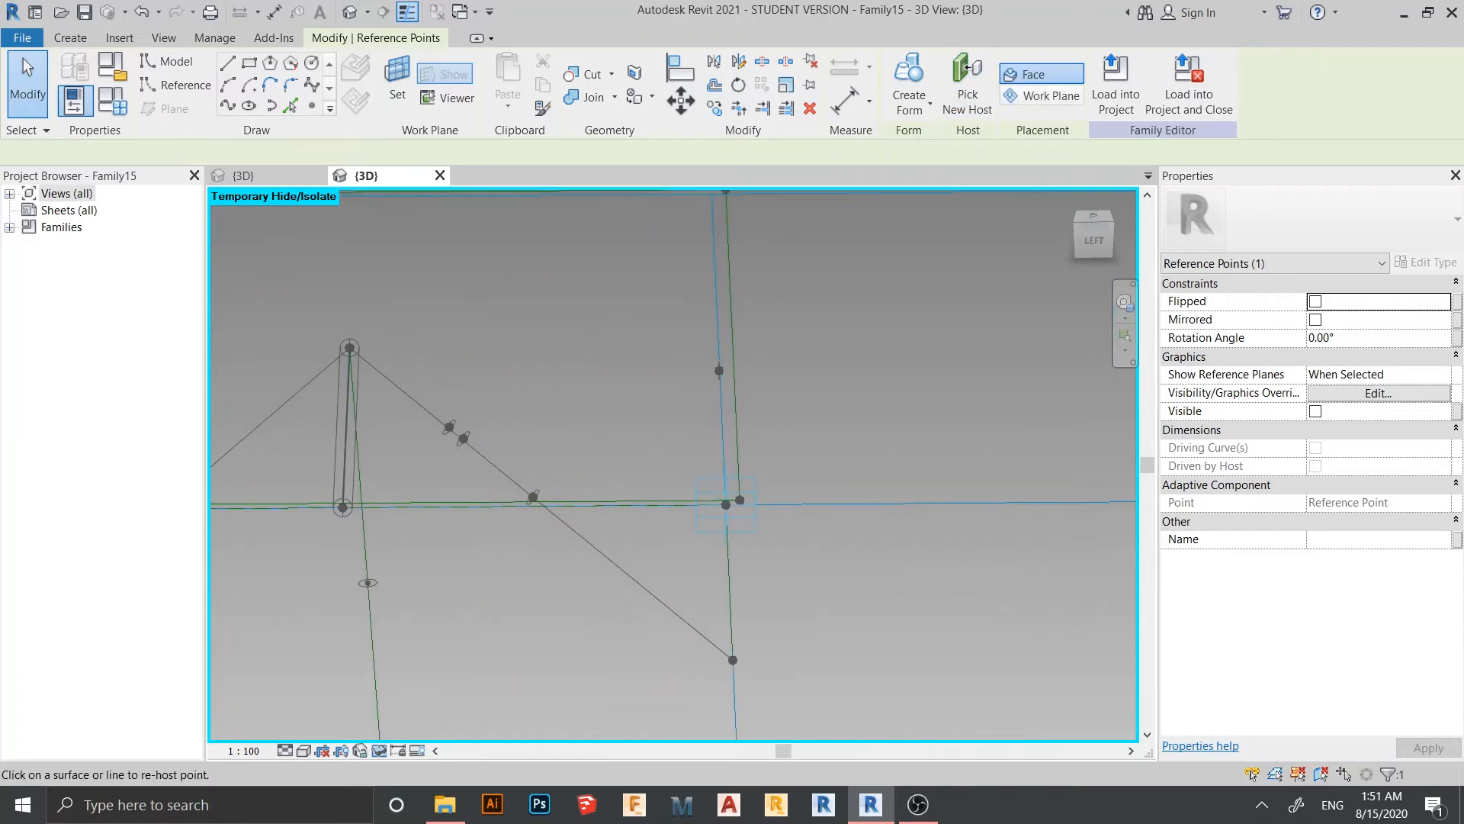
click(720, 370)
shift+middle_drag(756, 394, 671, 380)
scroll(671, 380, down, 1)
click(658, 366)
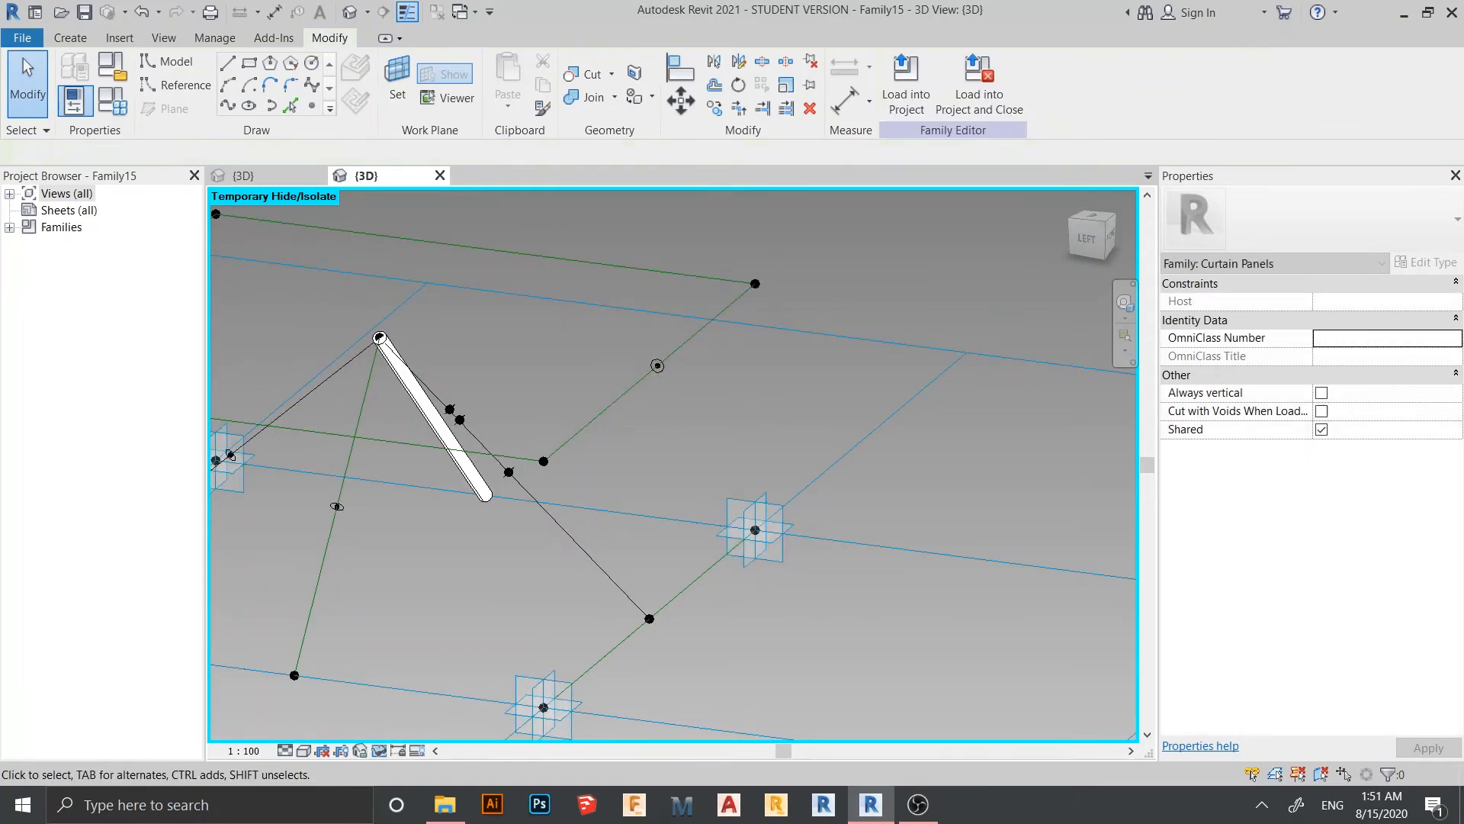
scroll(658, 366, down, 2)
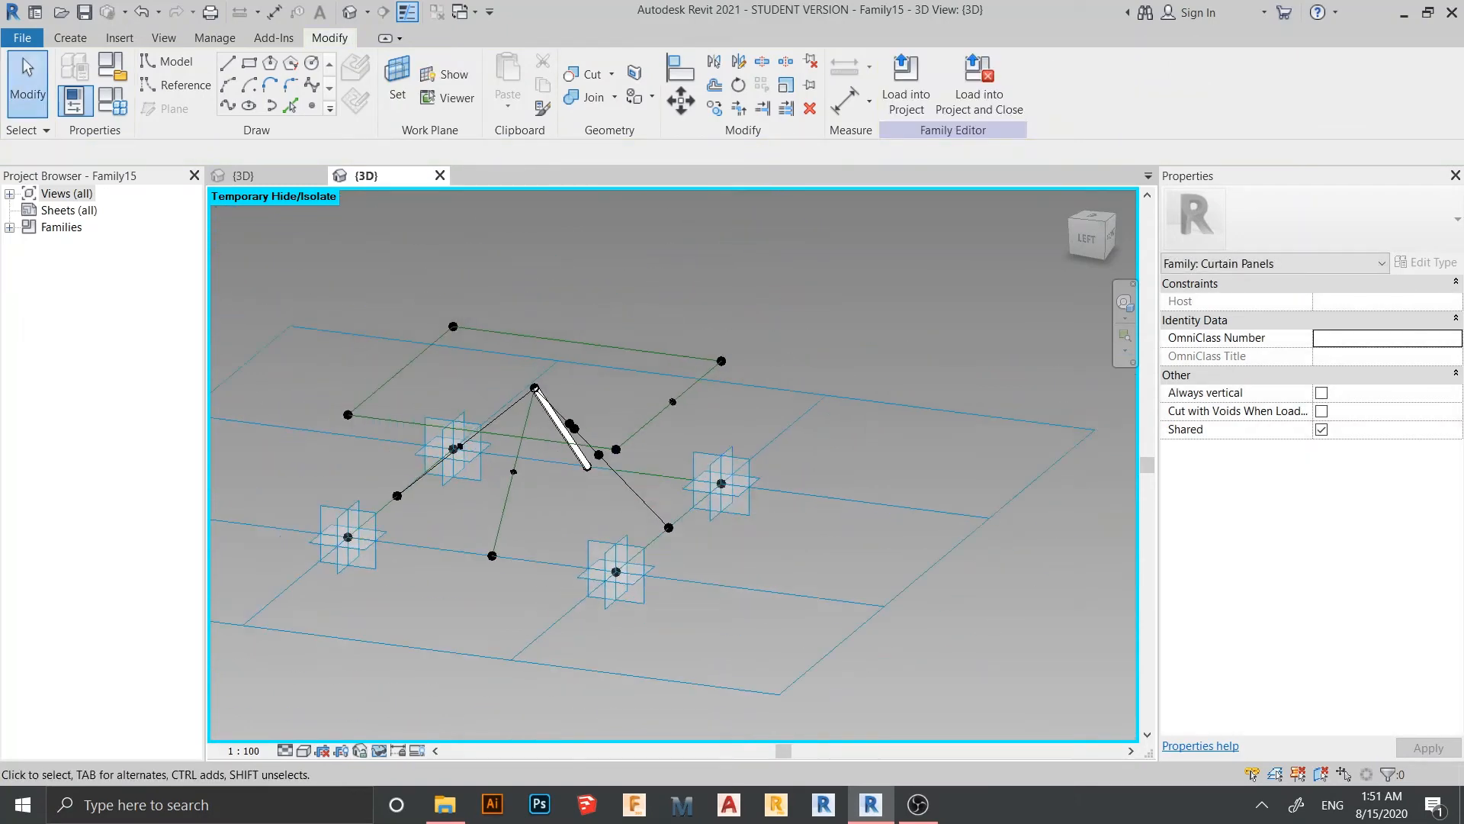
Examine the copied circles still hosted on the sloping model line near the raised centre point
shift+middle_drag(658, 366, 671, 358)
shift+middle_drag(610, 432, 633, 412)
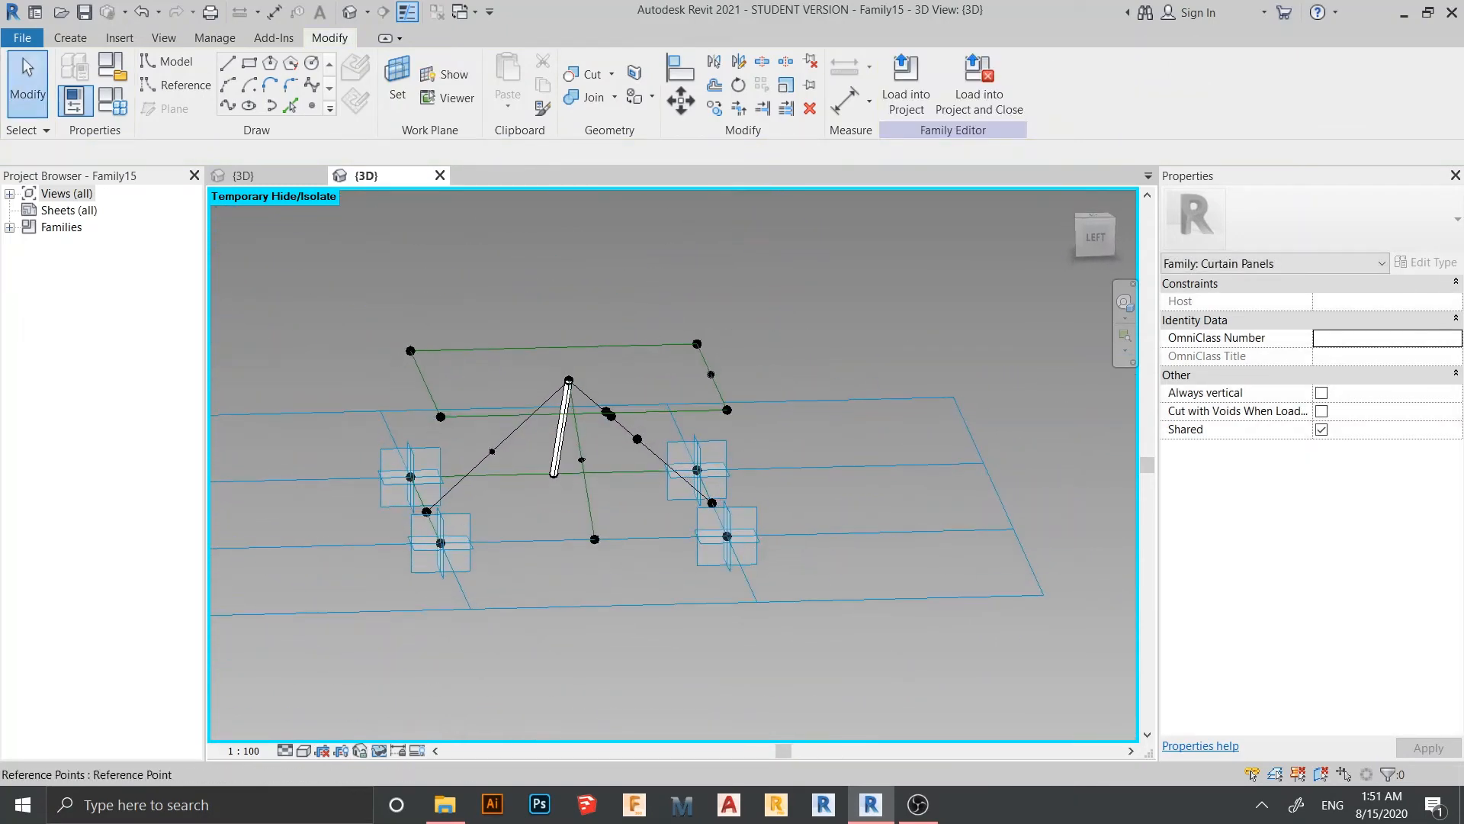
scroll(633, 412, up, 5)
scroll(527, 446, up, 6)
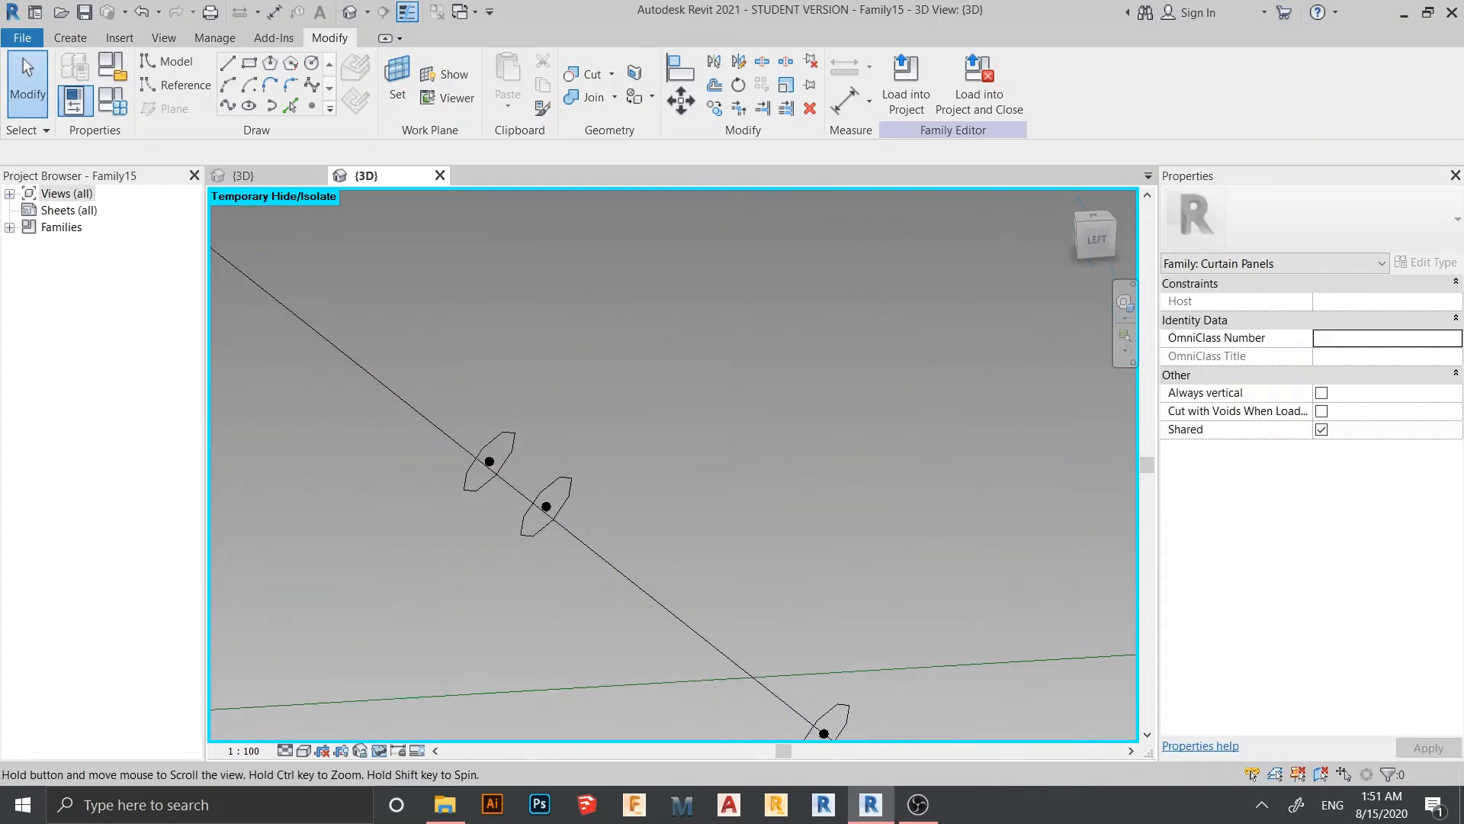
shift+middle_drag(549, 389, 529, 377)
scroll(528, 378, up, 3)
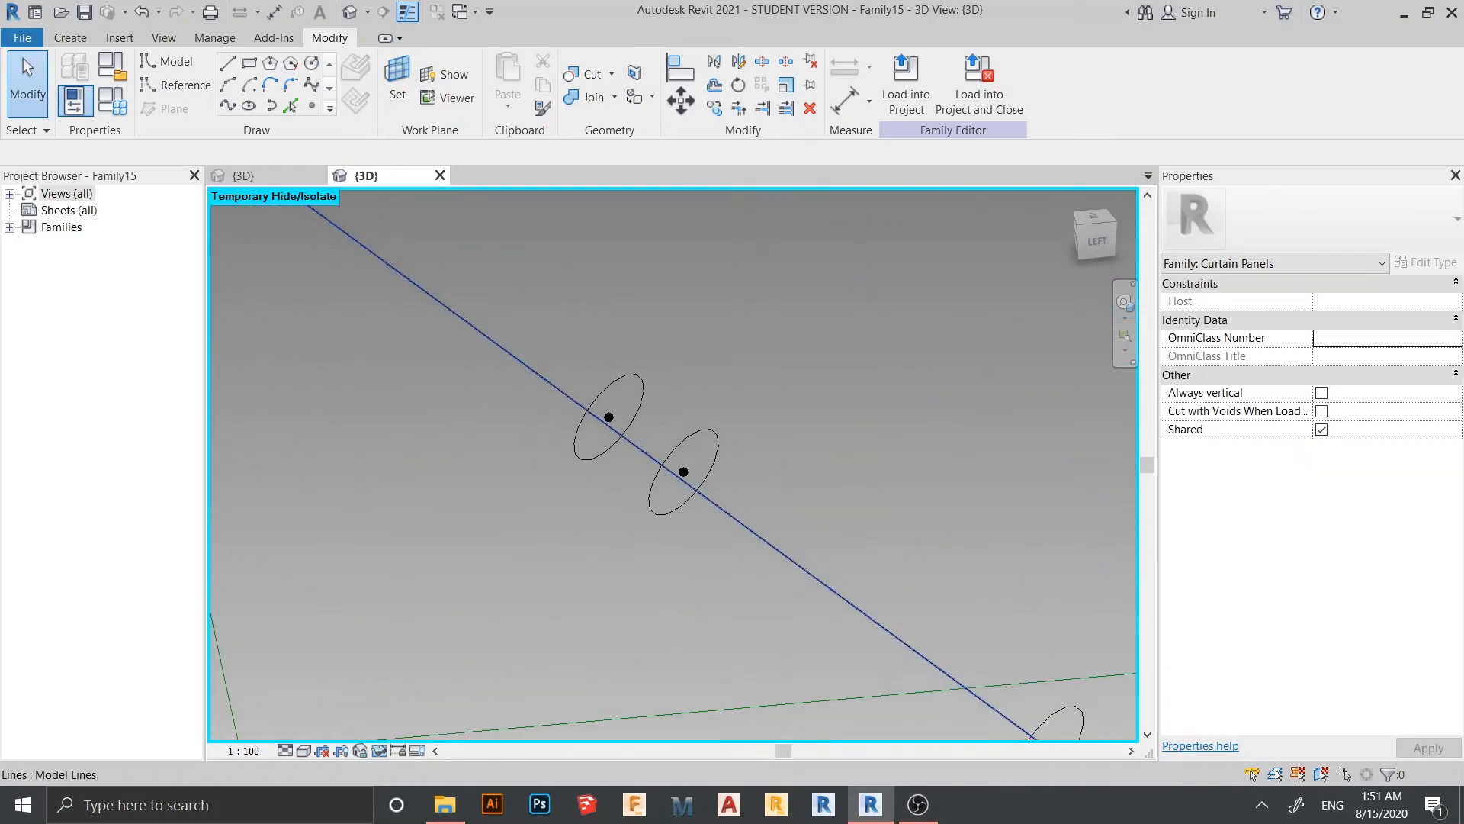
scroll(671, 466, down, 8)
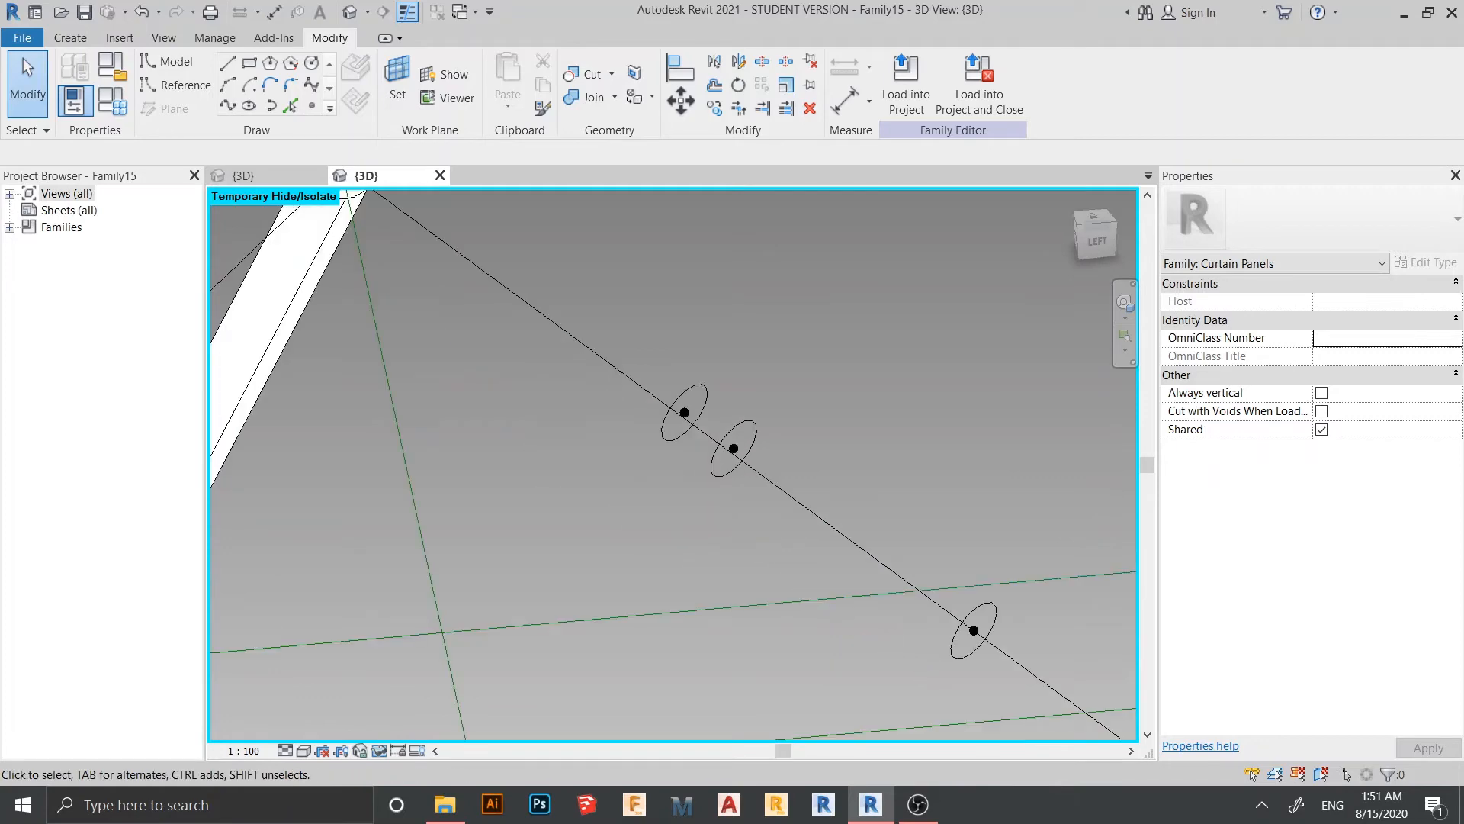
shift+middle_drag(671, 465, 648, 450)
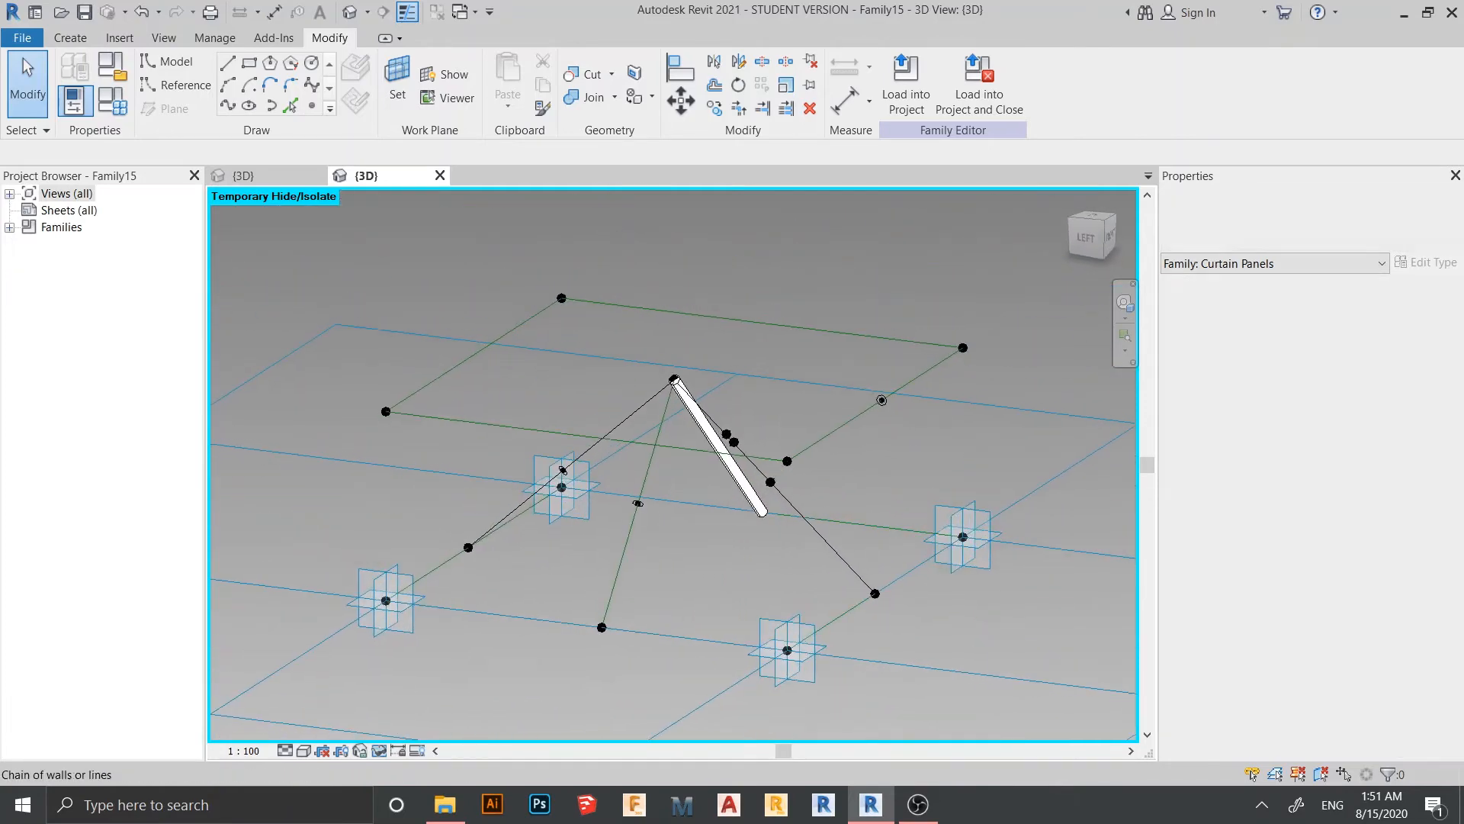
Create a solid form from the circle, its point and the sloping reference line opposite the existing solid member
scroll(648, 450, up, 5)
scroll(630, 500, up, 2)
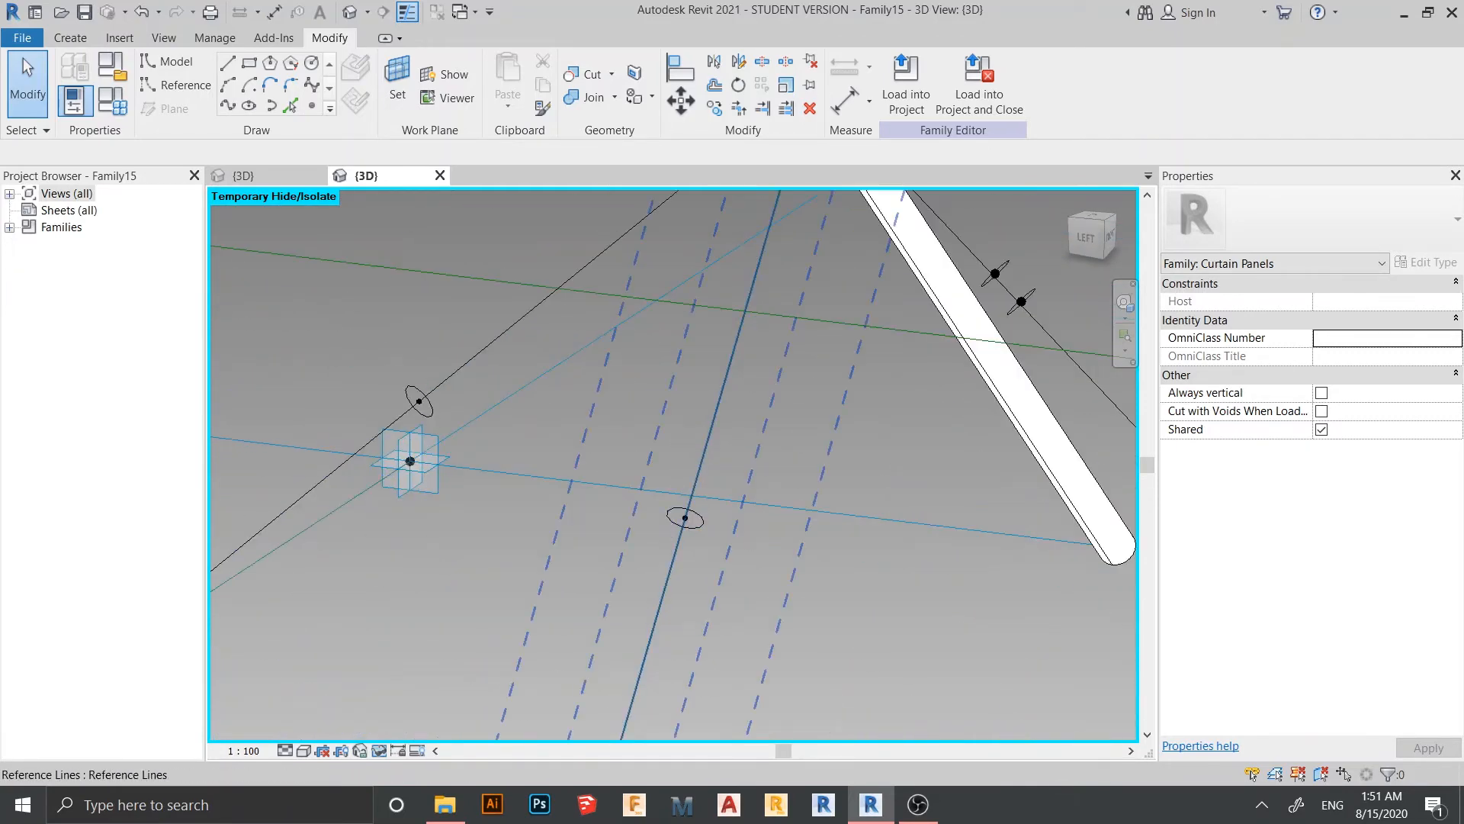
key(Tab)
shift+middle_drag(685, 518, 625, 534)
scroll(603, 488, up, 2)
drag(452, 310, 611, 457)
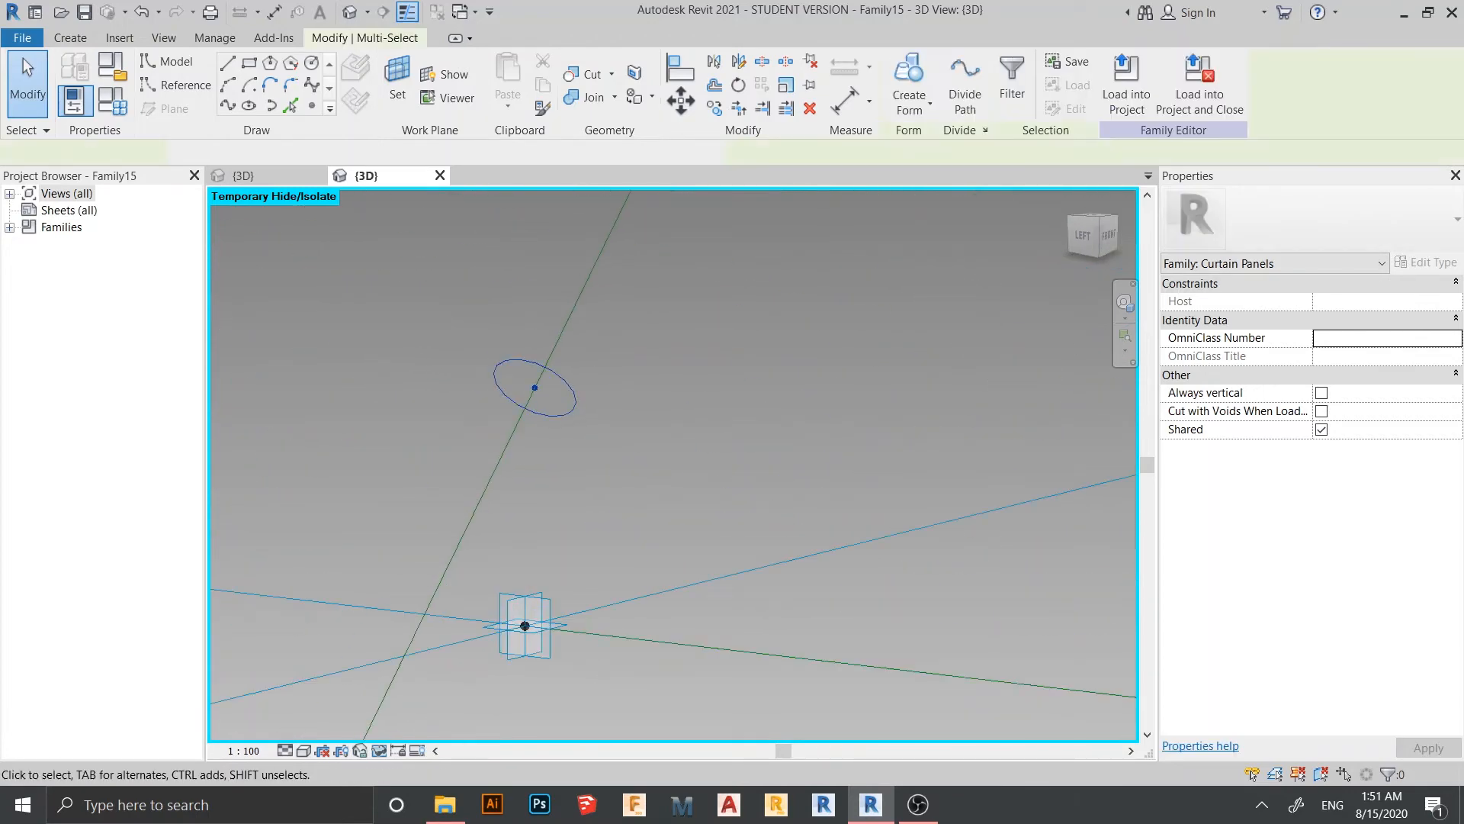
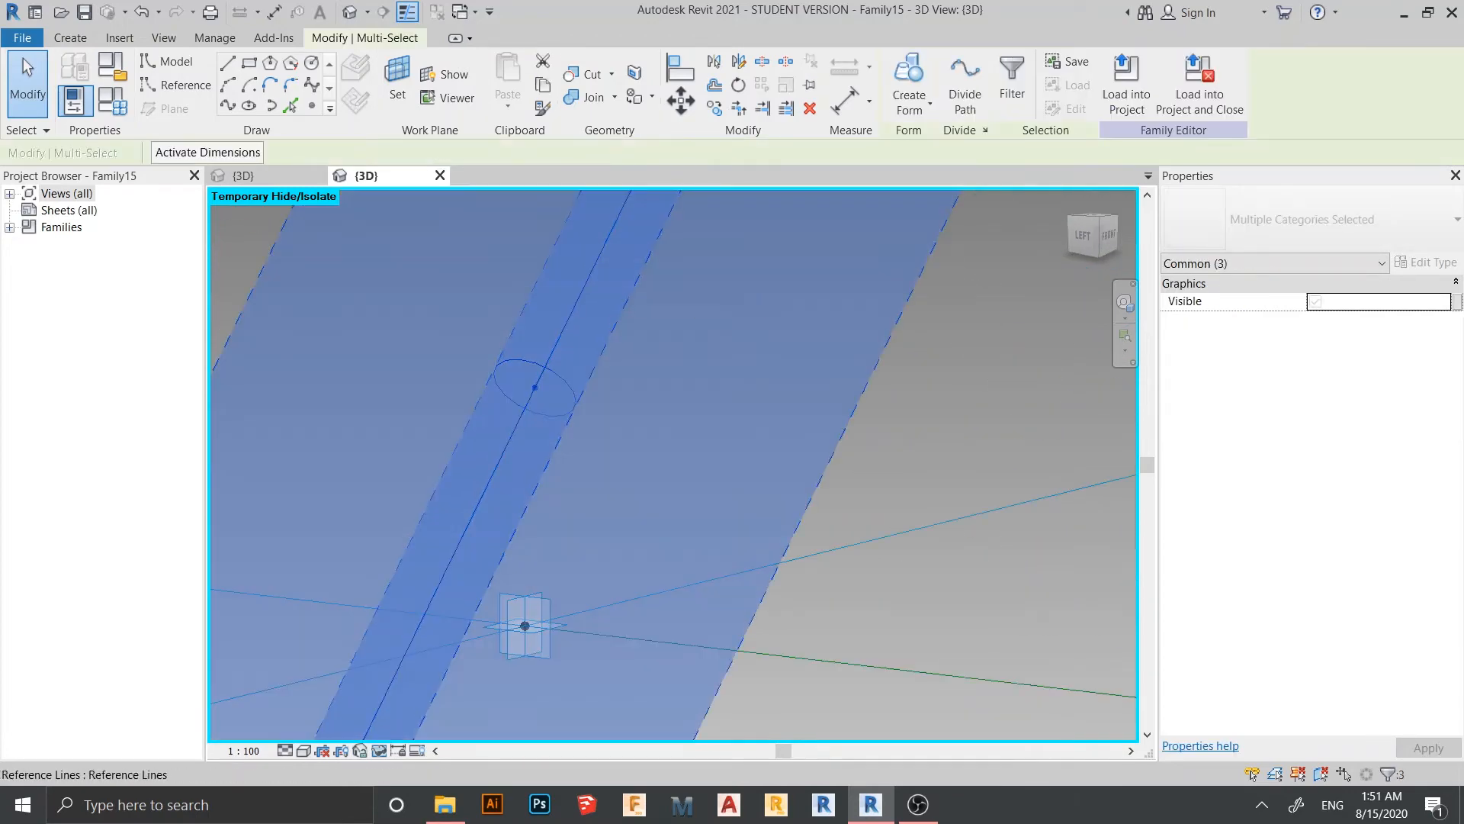
click(909, 102)
click(884, 139)
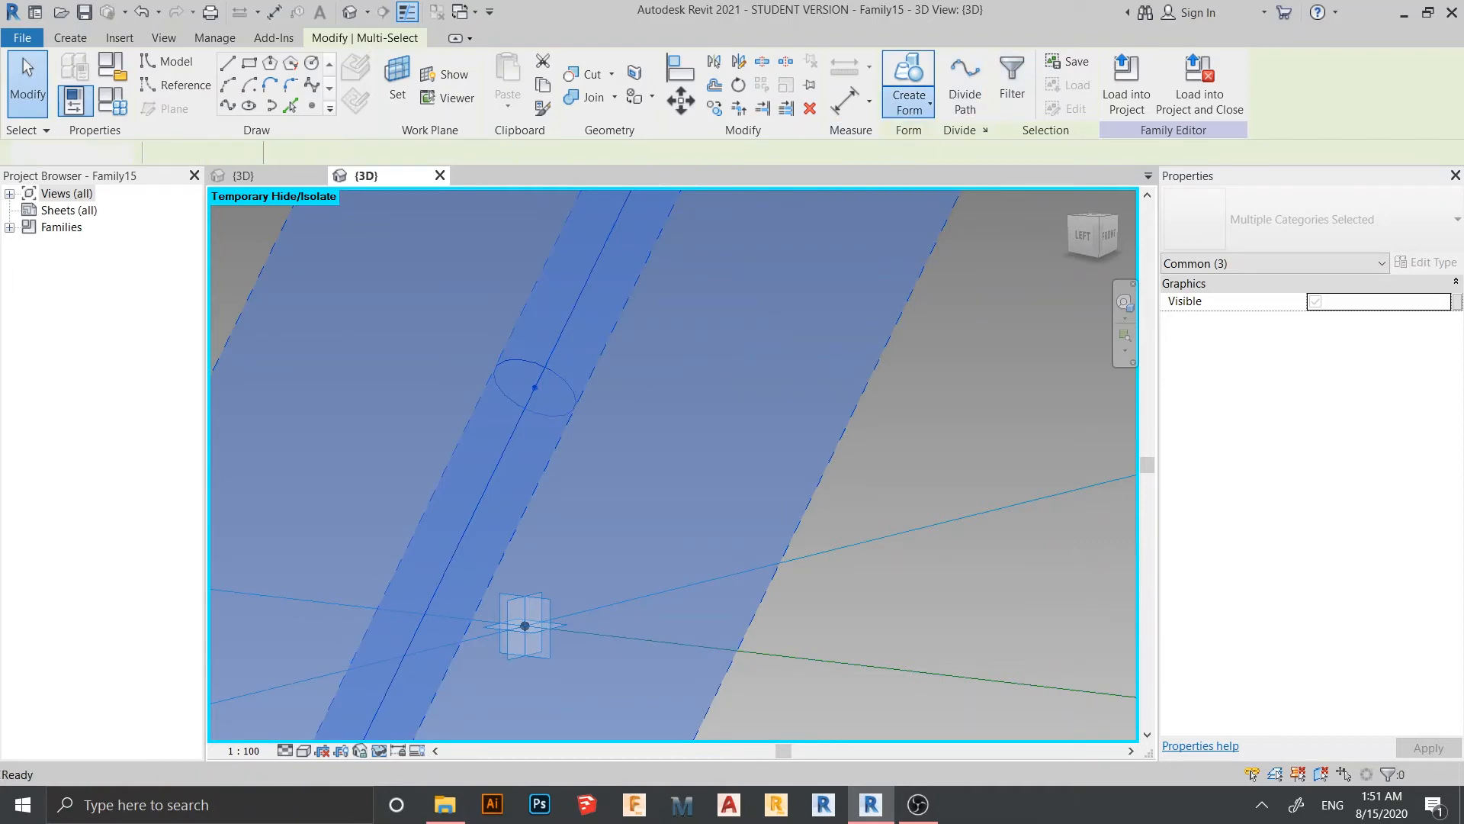
Create a solid form from the single circle, its point and the sloping model line that carries them
scroll(874, 549, down, 12)
shift+middle_drag(765, 509, 805, 532)
scroll(805, 532, up, 1)
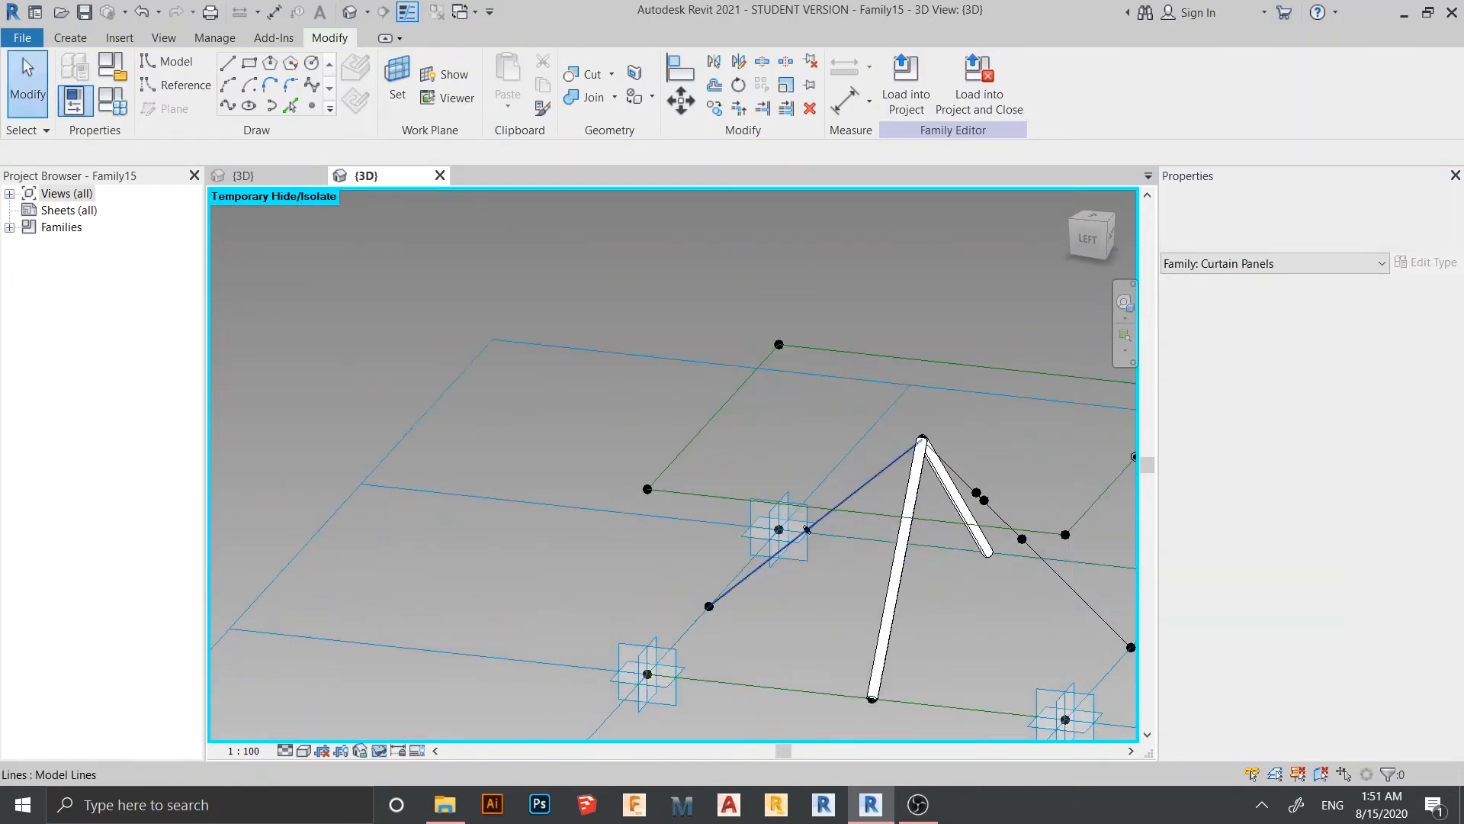
scroll(806, 531, up, 6)
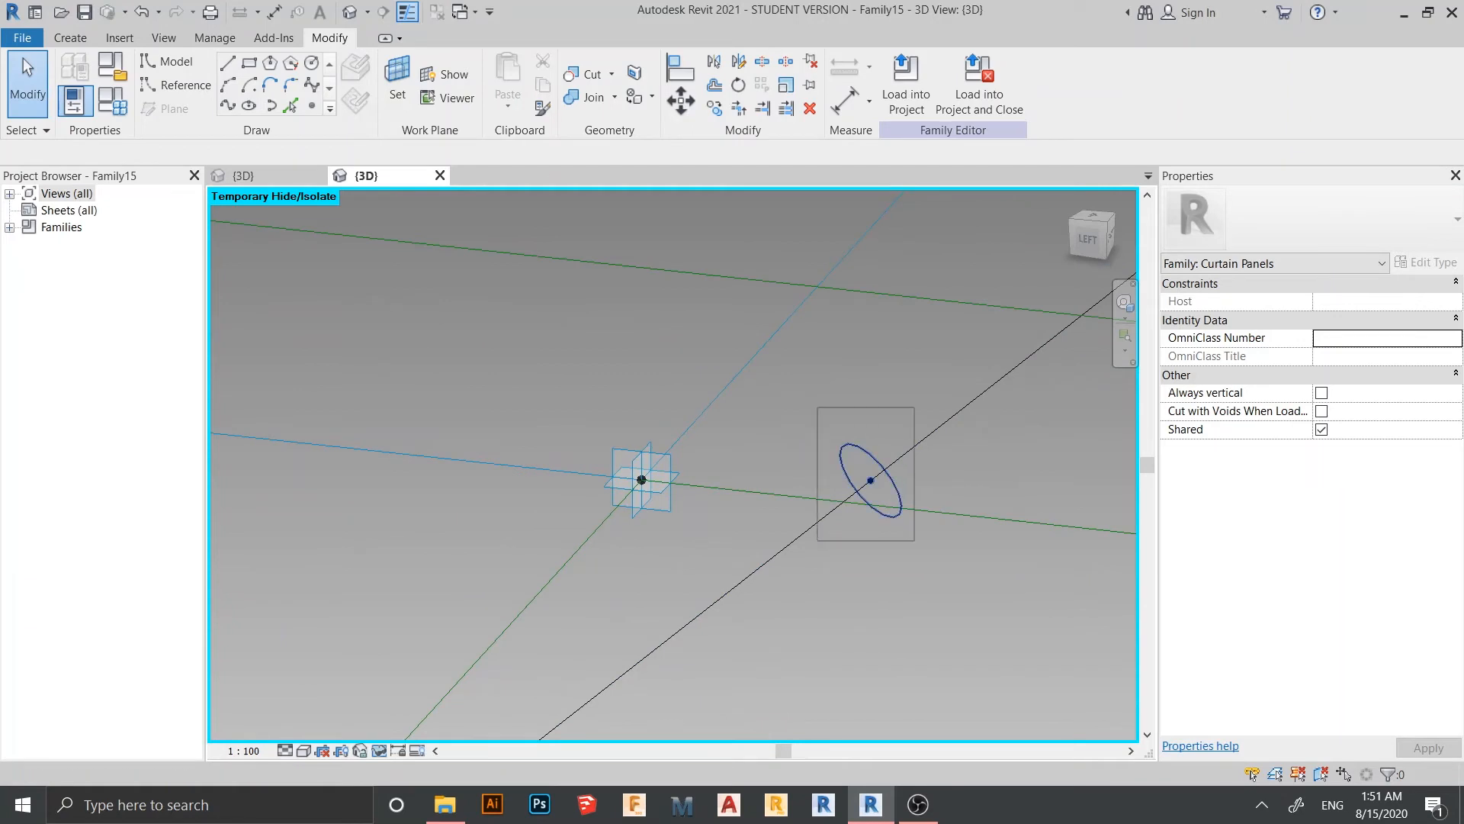
key(ctrl+z)
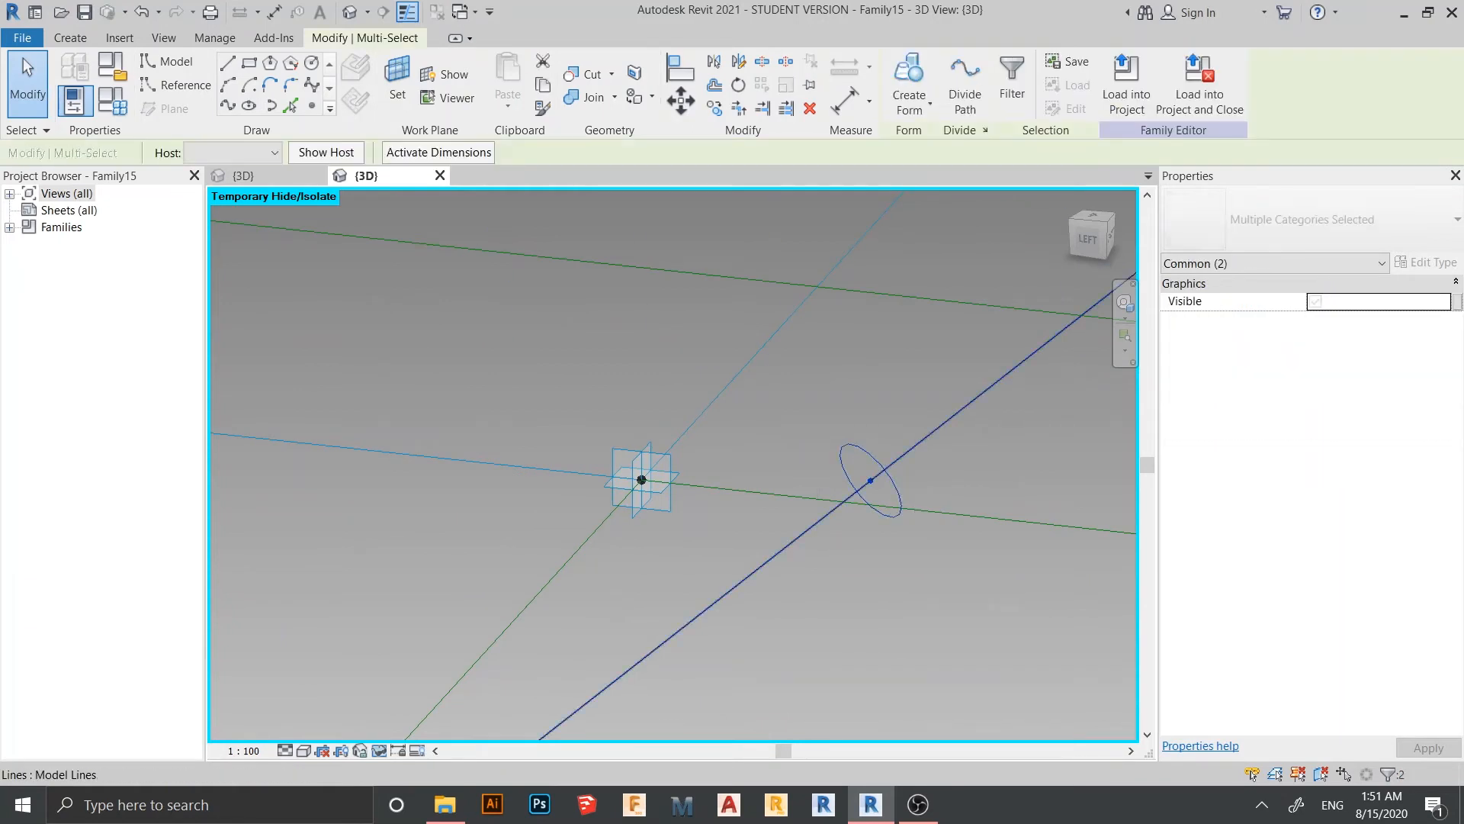
click(908, 106)
click(884, 138)
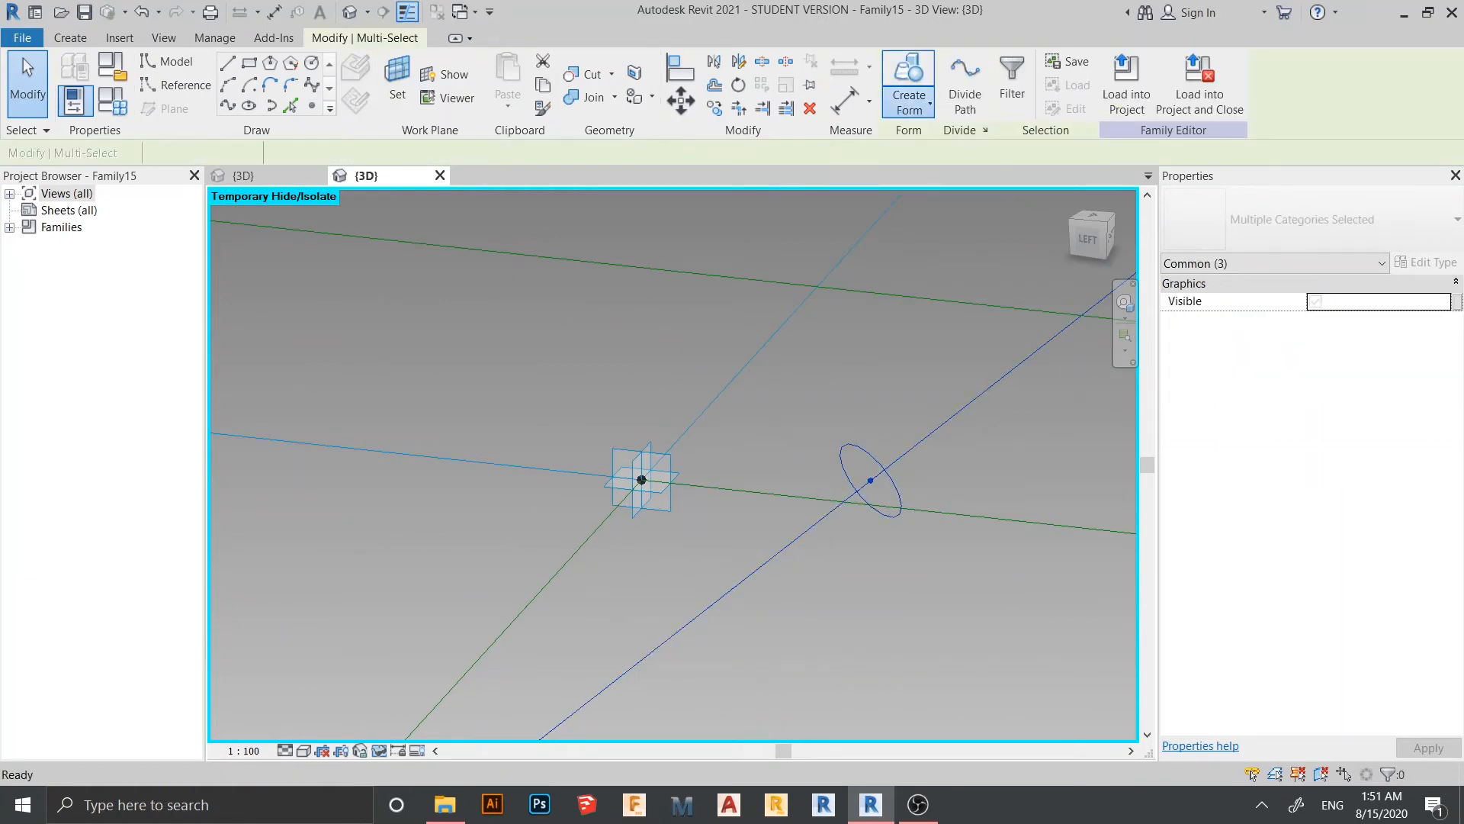
Create a solid form from the circle on the raised rectangle together with the rectangle's four reference lines
scroll(901, 535, down, 2)
scroll(919, 557, down, 7)
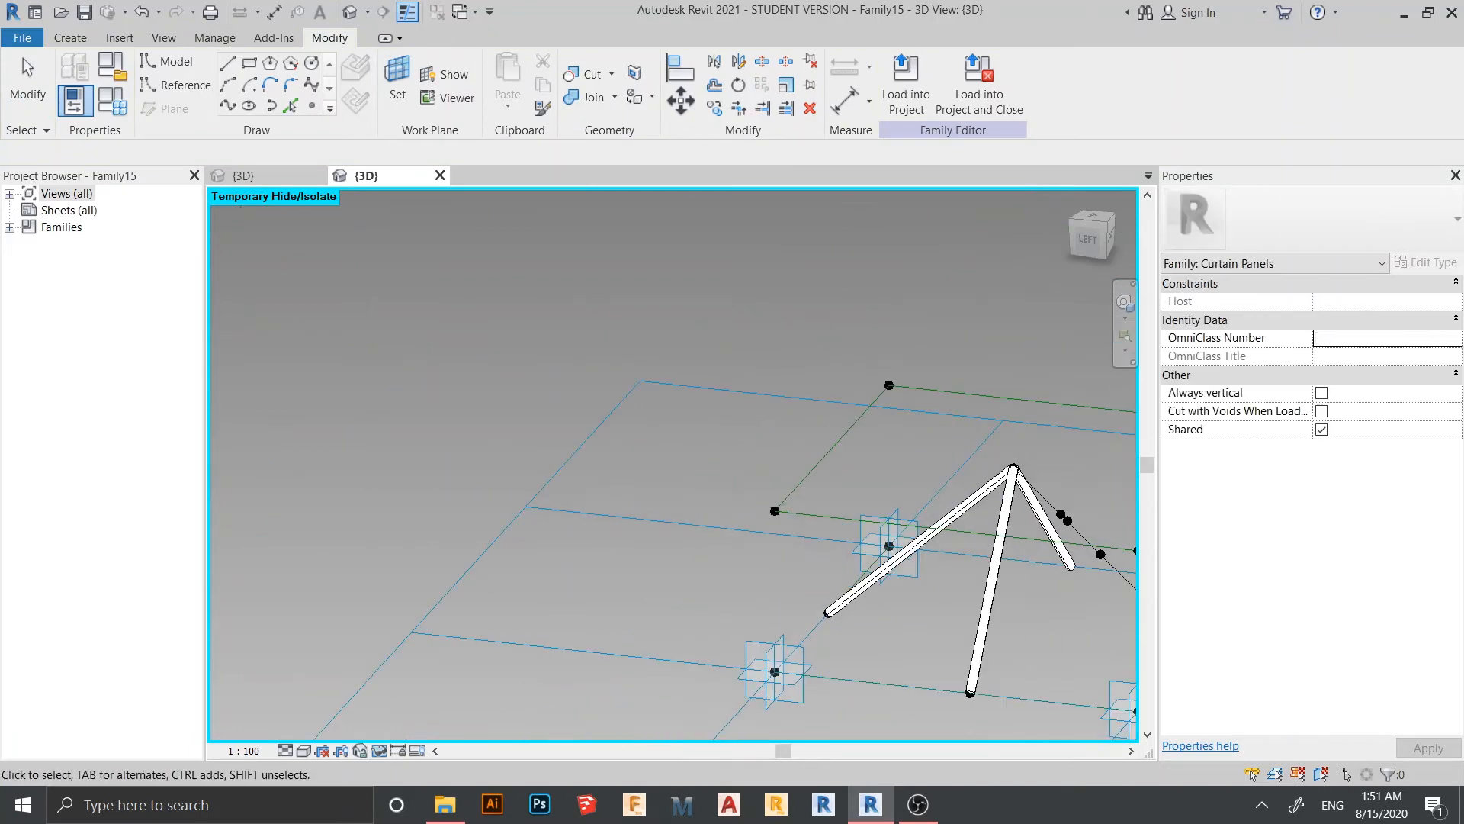
shift+middle_drag(931, 572, 725, 526)
shift+middle_drag(942, 499, 826, 519)
scroll(820, 530, up, 8)
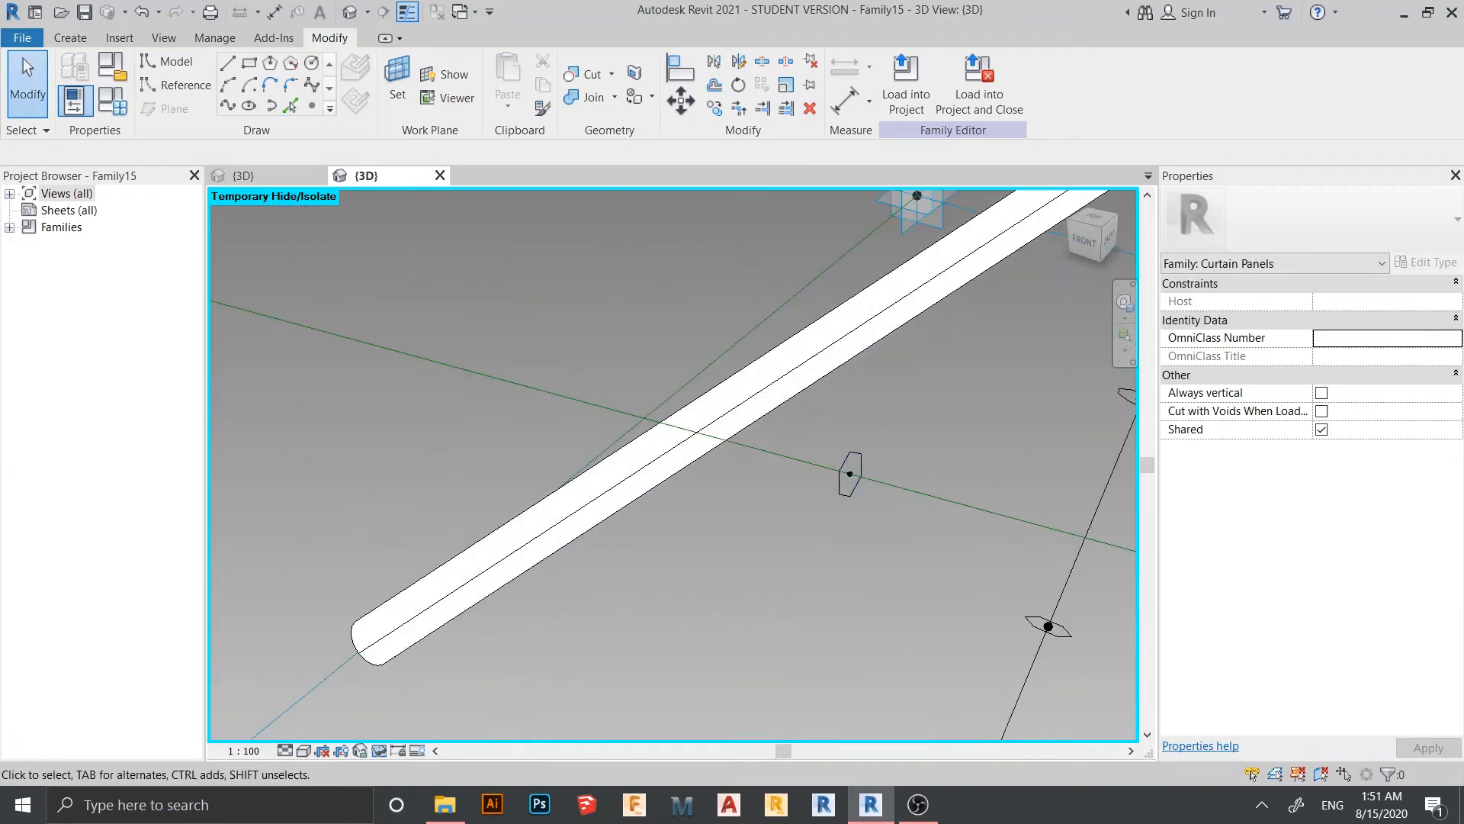
click(850, 474)
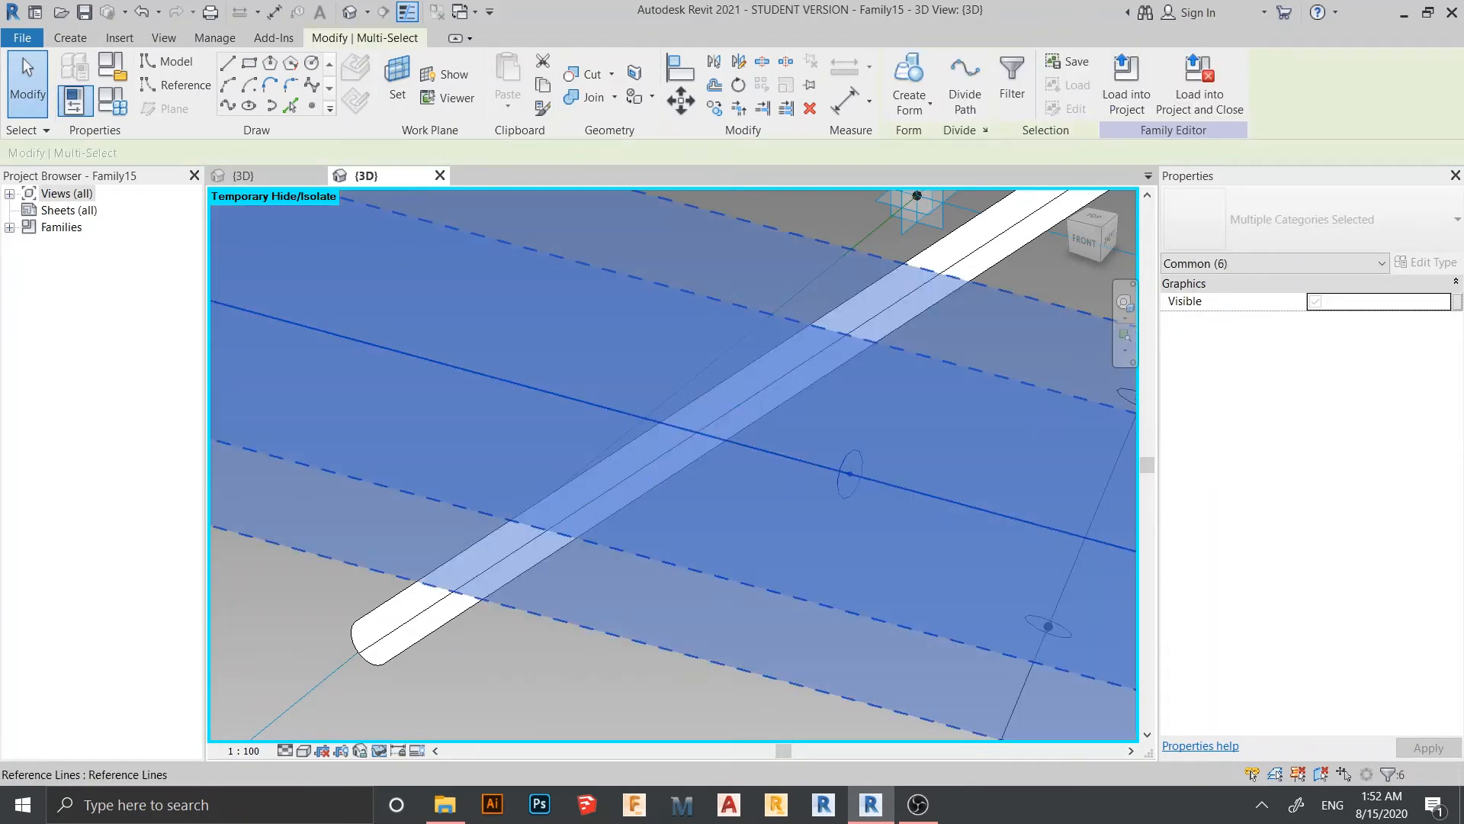
click(909, 98)
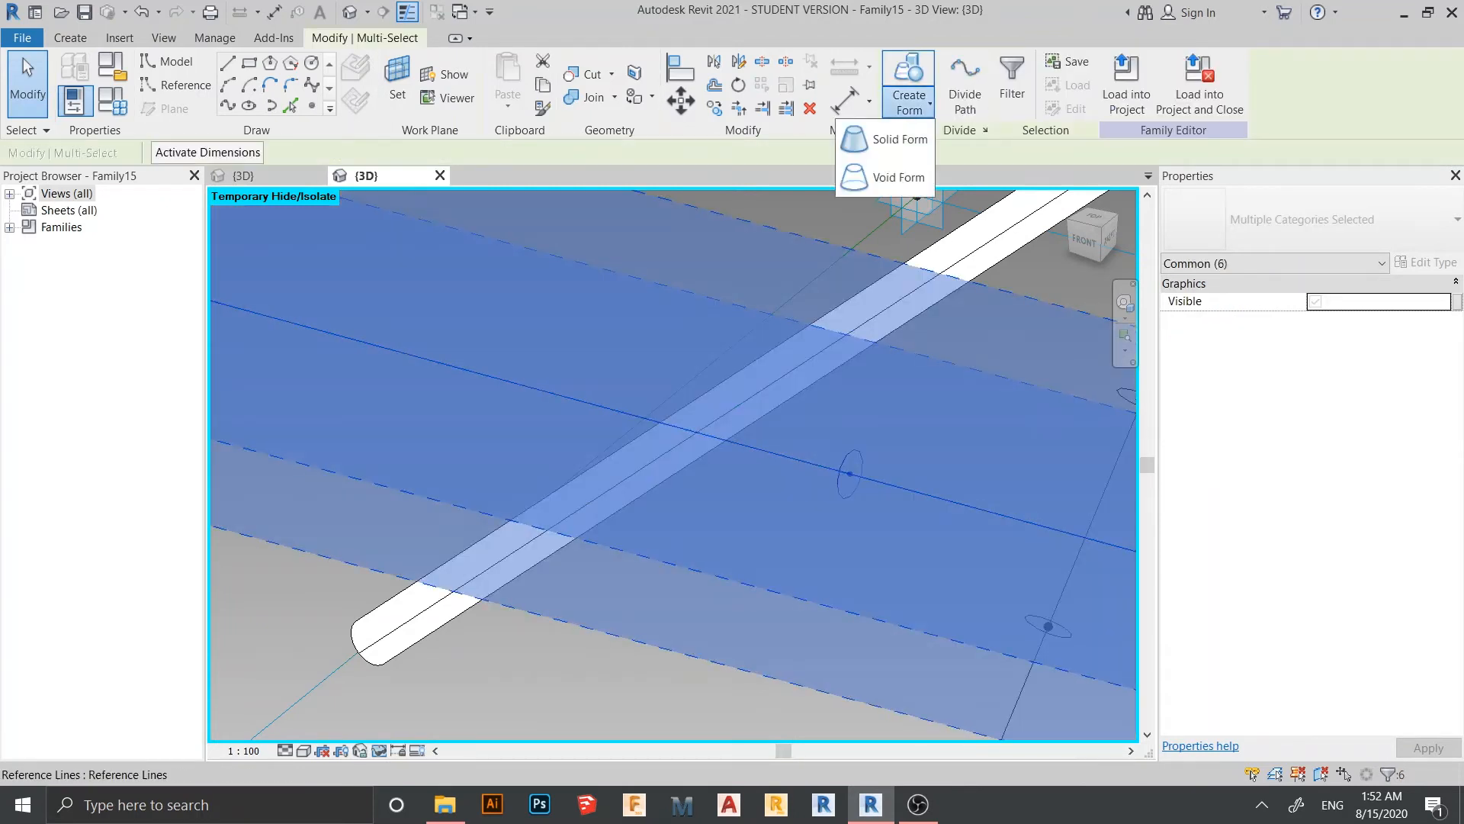
click(892, 137)
Draw a spline through adaptive points 1 and 2 along the base of the panel
scroll(951, 445, down, 10)
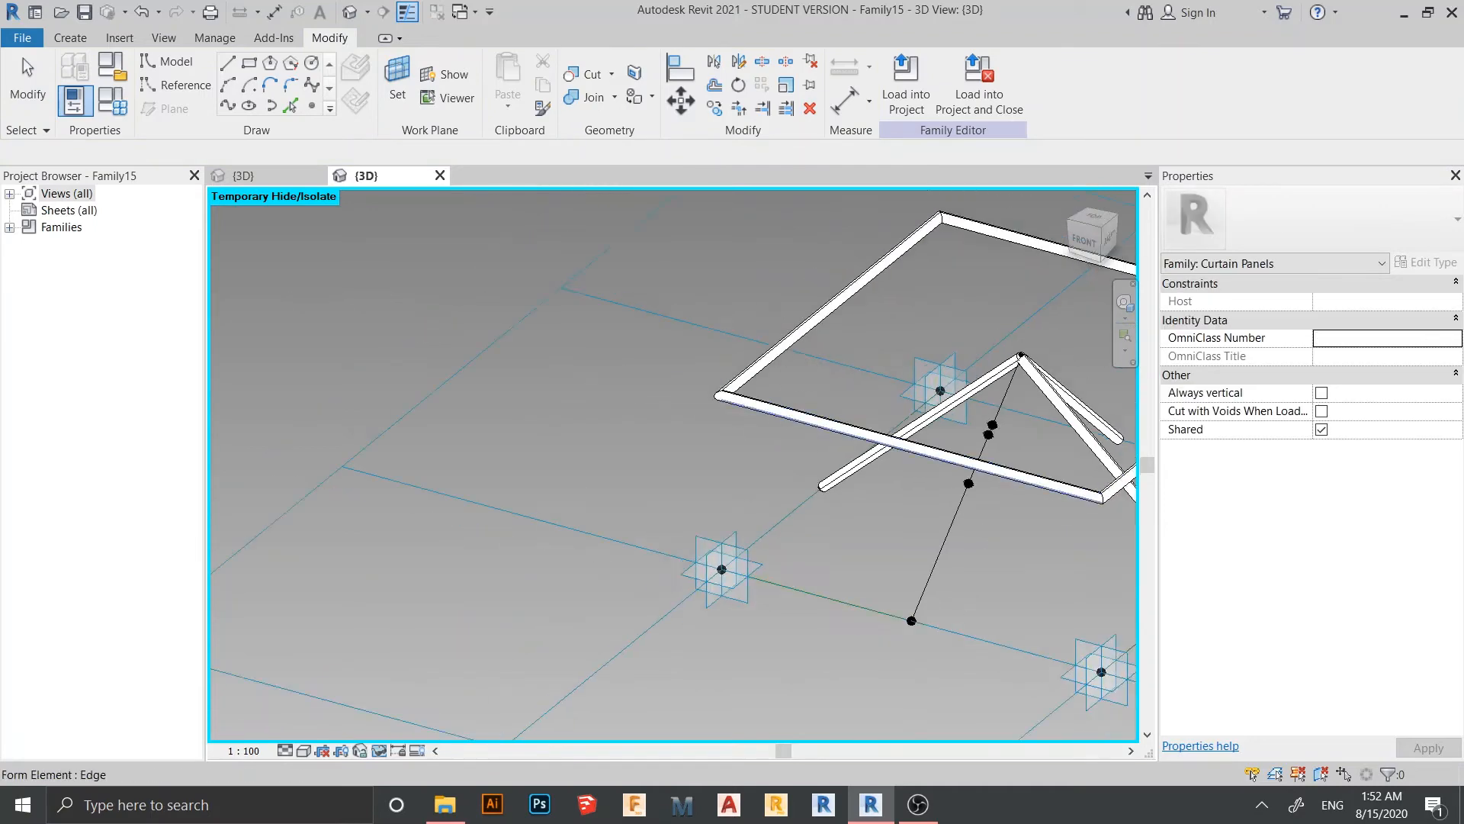
mouse_move(950, 445)
shift+middle_down()
mouse_move(862, 457)
mouse_move(903, 423)
mouse_move(923, 438)
shift+middle_up()
scroll(923, 439, down, 1)
shift+middle_drag(801, 533, 900, 591)
scroll(899, 591, up, 3)
scroll(938, 518, up, 2)
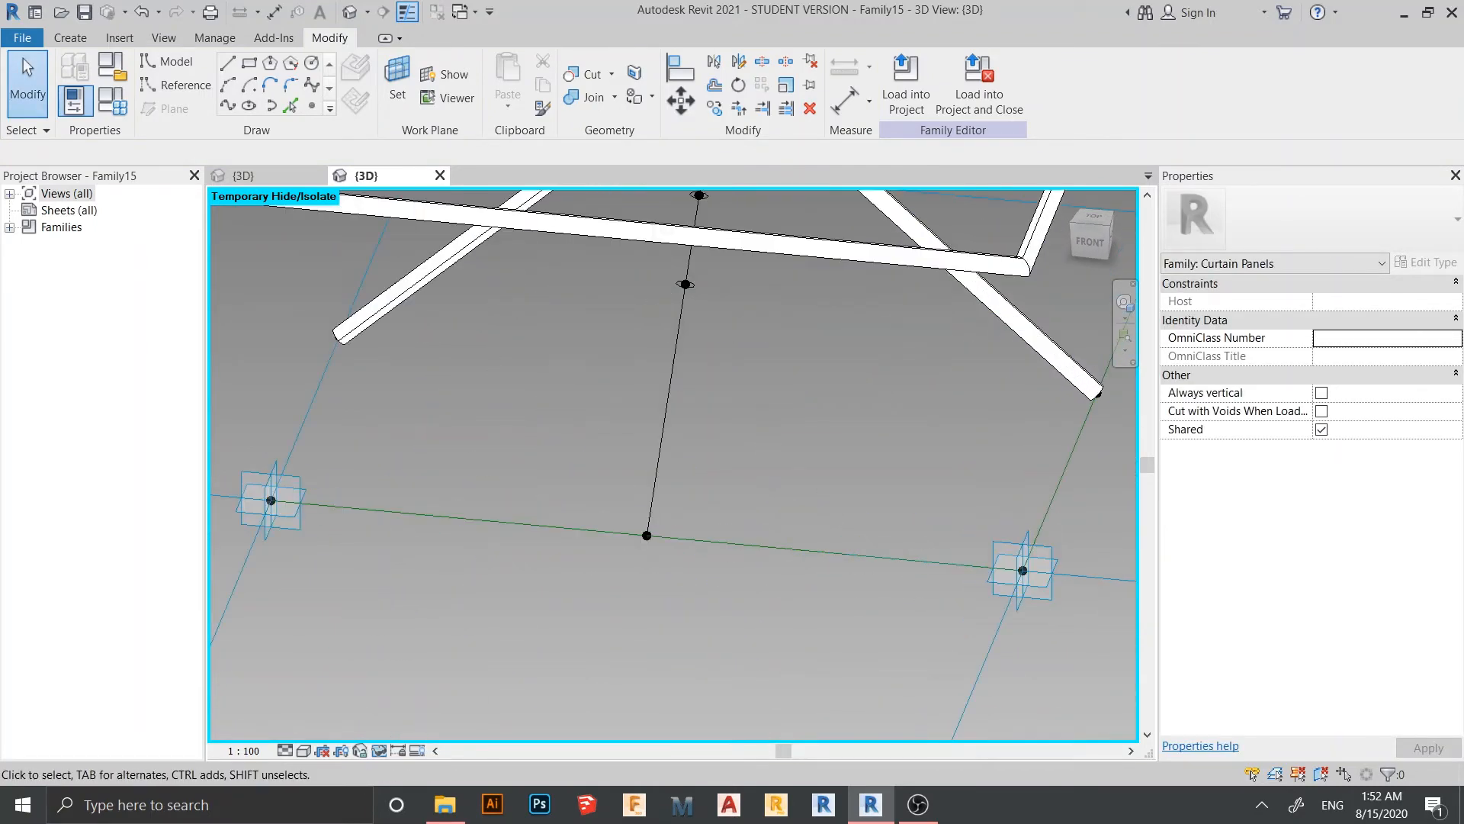
scroll(962, 641, down, 4)
middle_drag(662, 546, 815, 556)
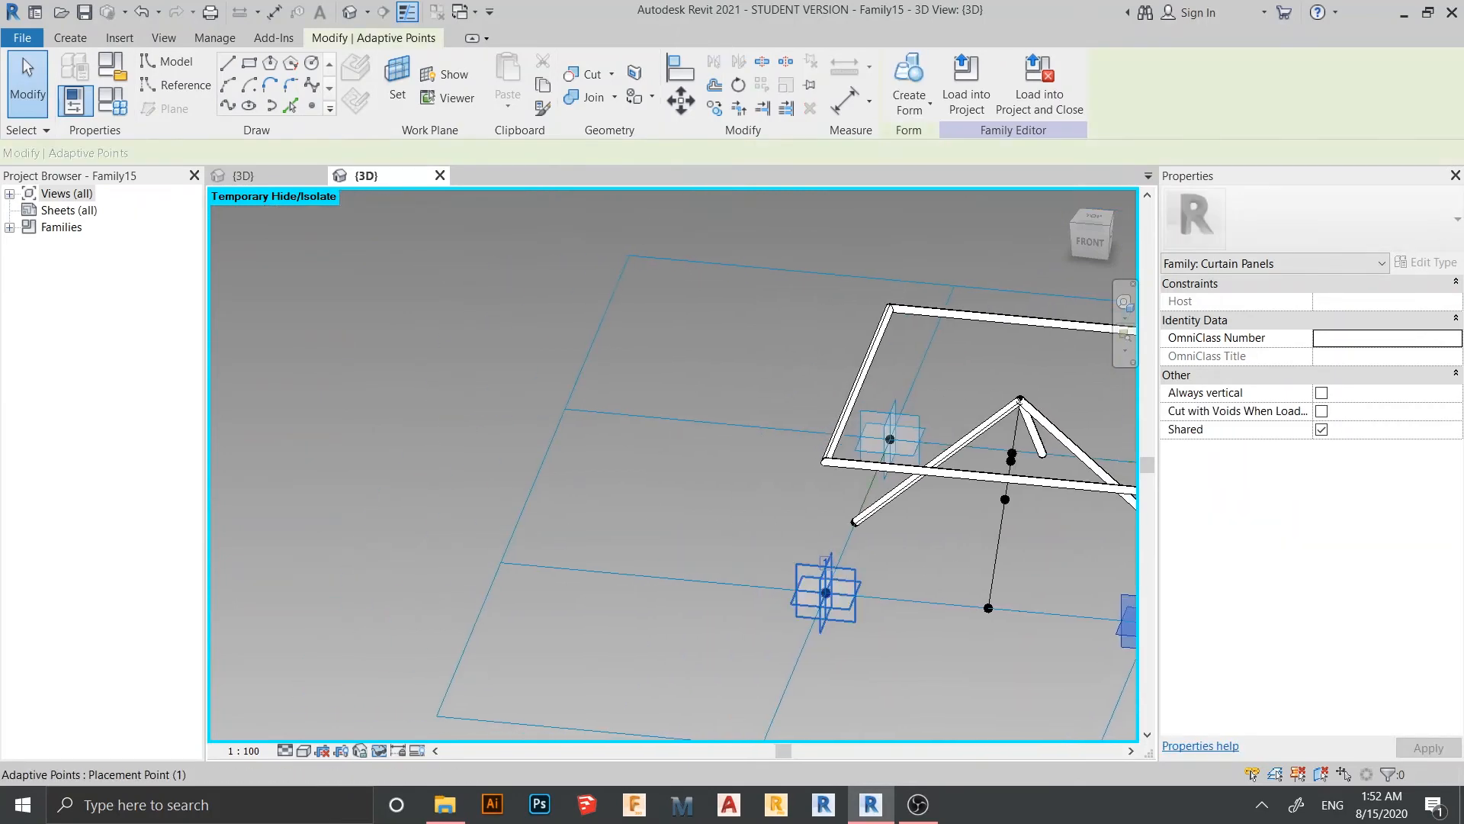
scroll(815, 556, up, 2)
click(837, 602)
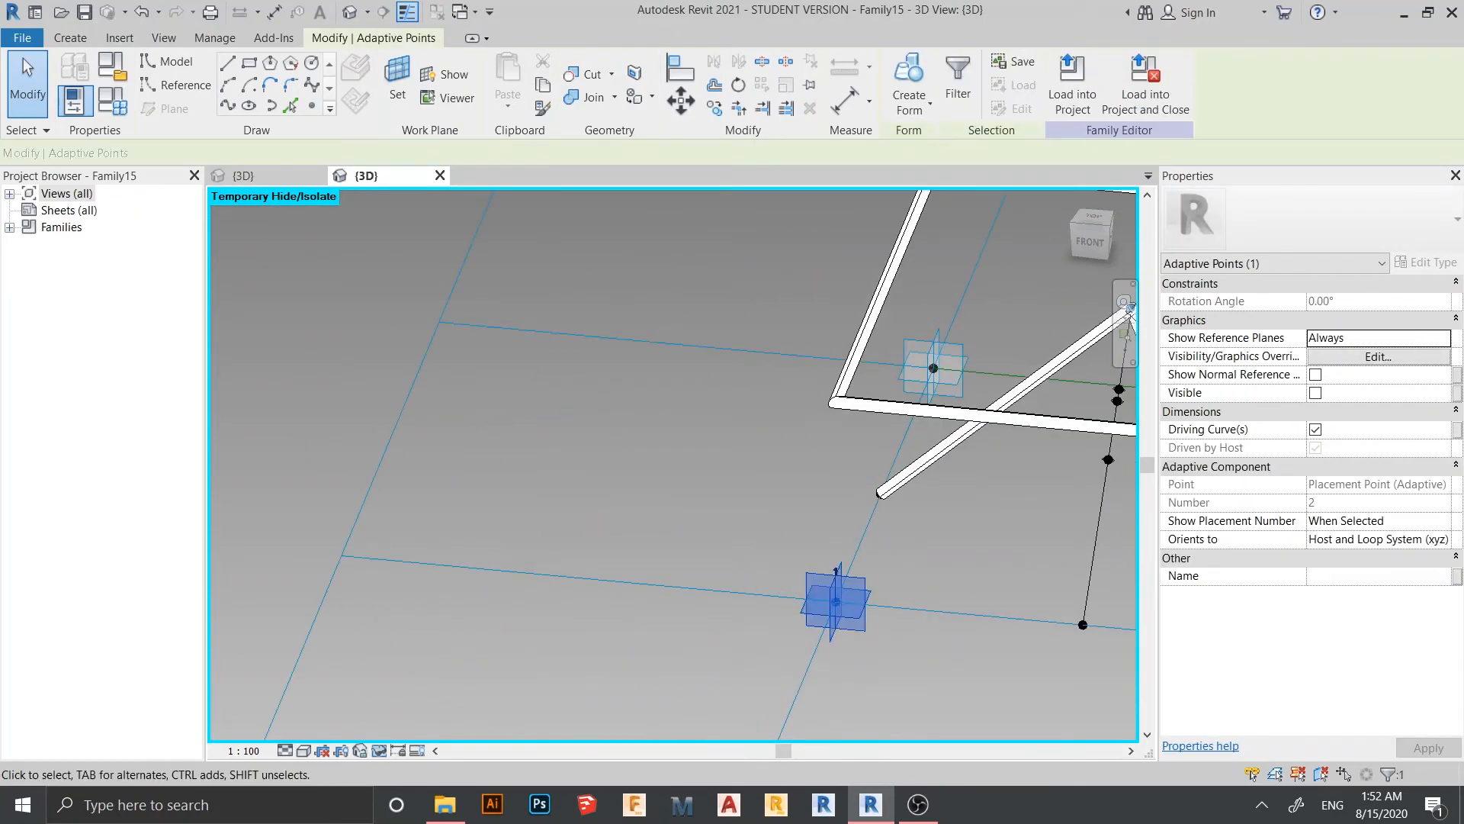
click(227, 105)
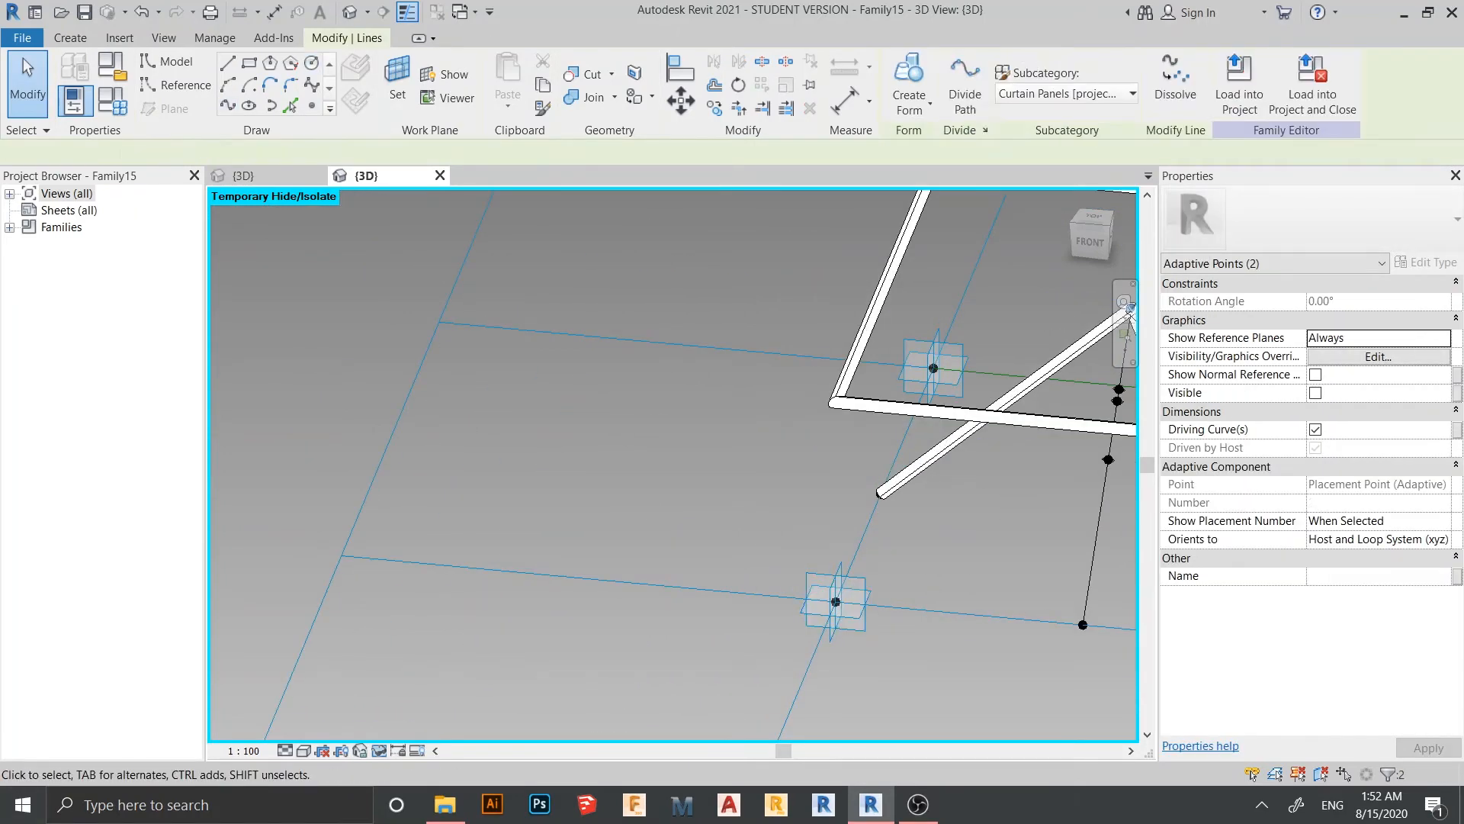
Convert the new line between adaptive points 1 and 2 into a reference line
click(1315, 447)
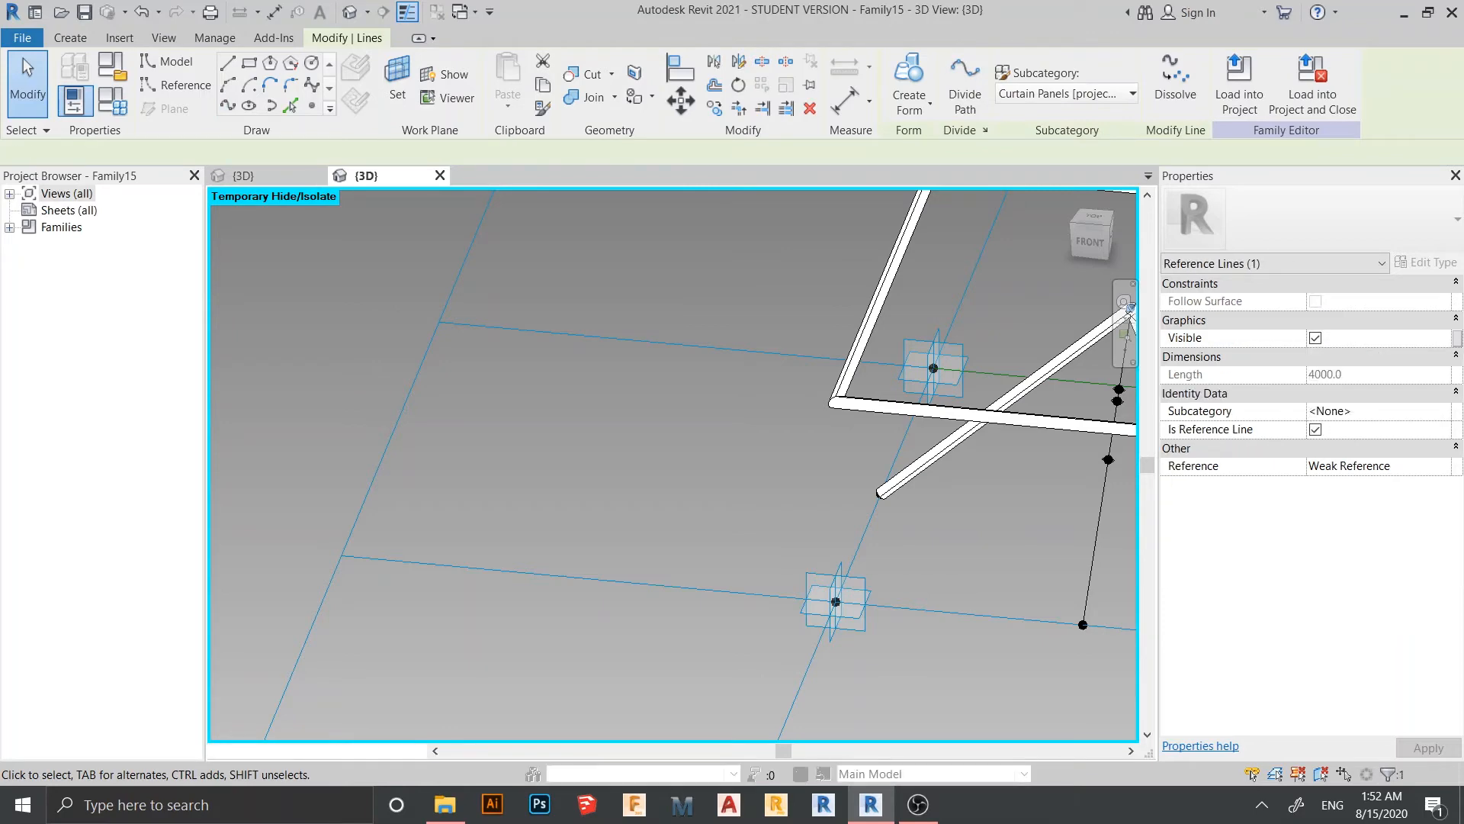
scroll(715, 518, down, 2)
shift+middle_drag(715, 518, 813, 454)
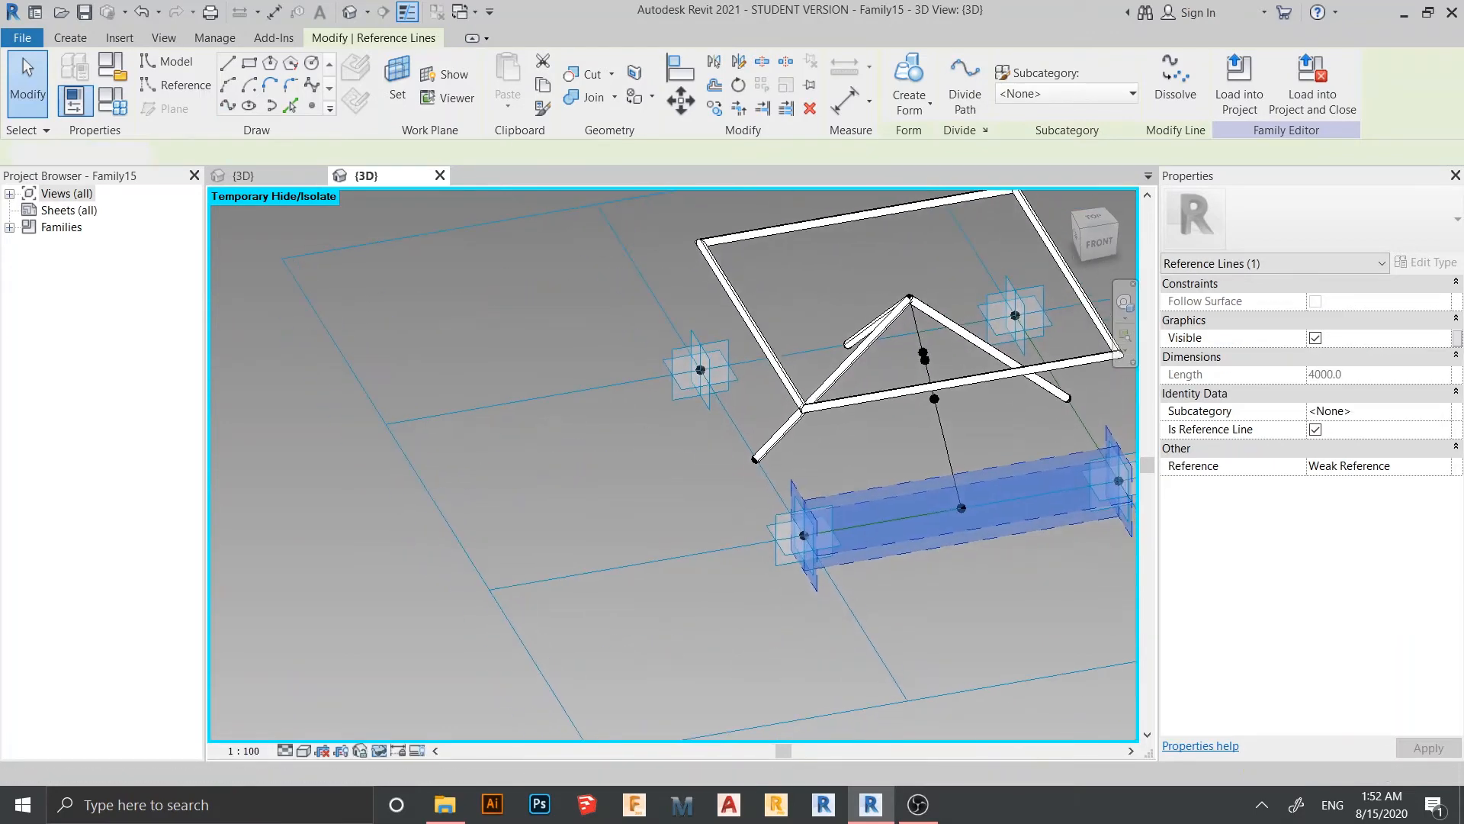
key(Escape)
scroll(765, 506, up, 4)
click(863, 586)
shift+middle_drag(862, 585, 634, 334)
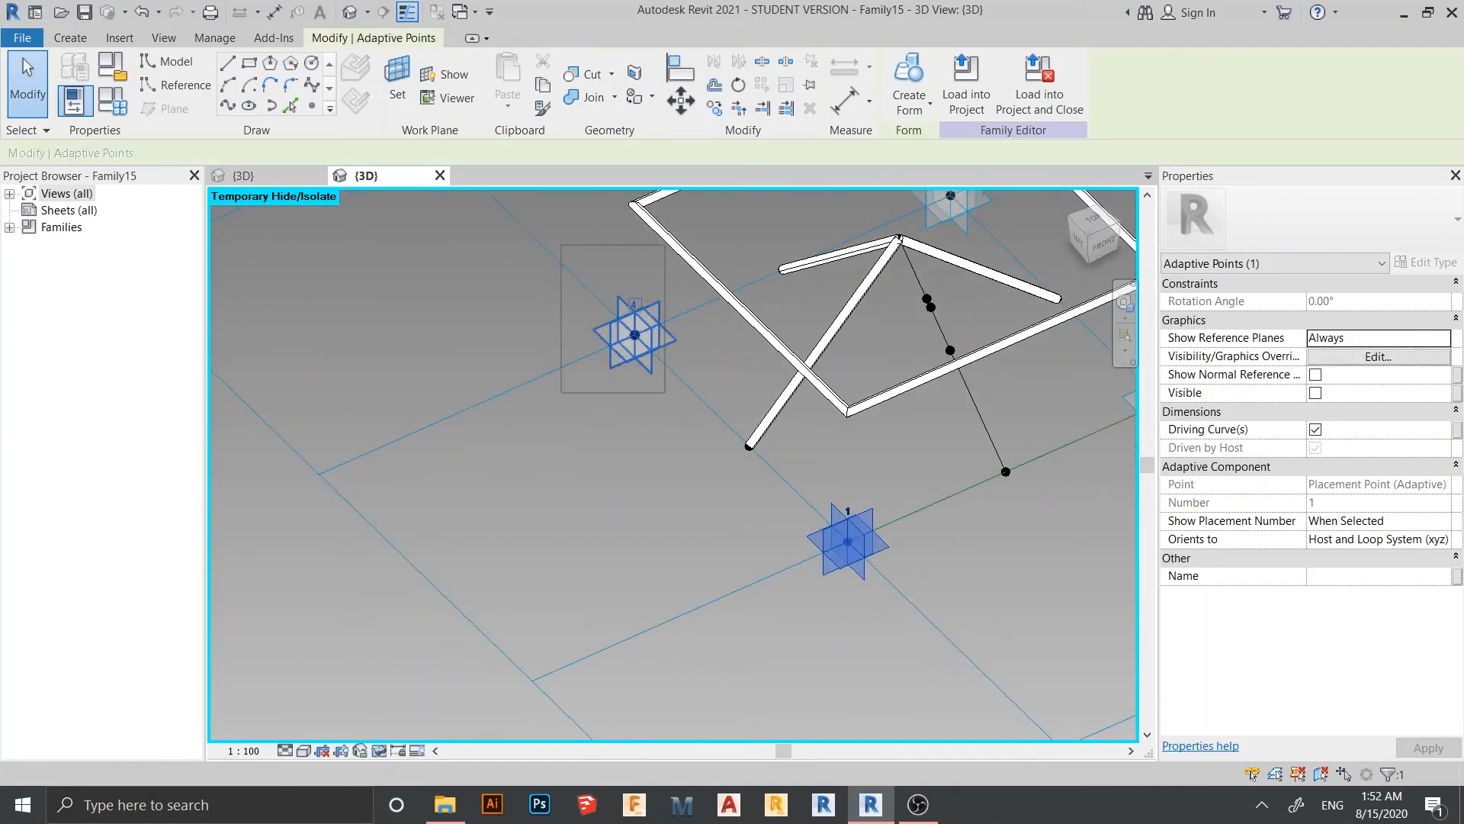
click(635, 334)
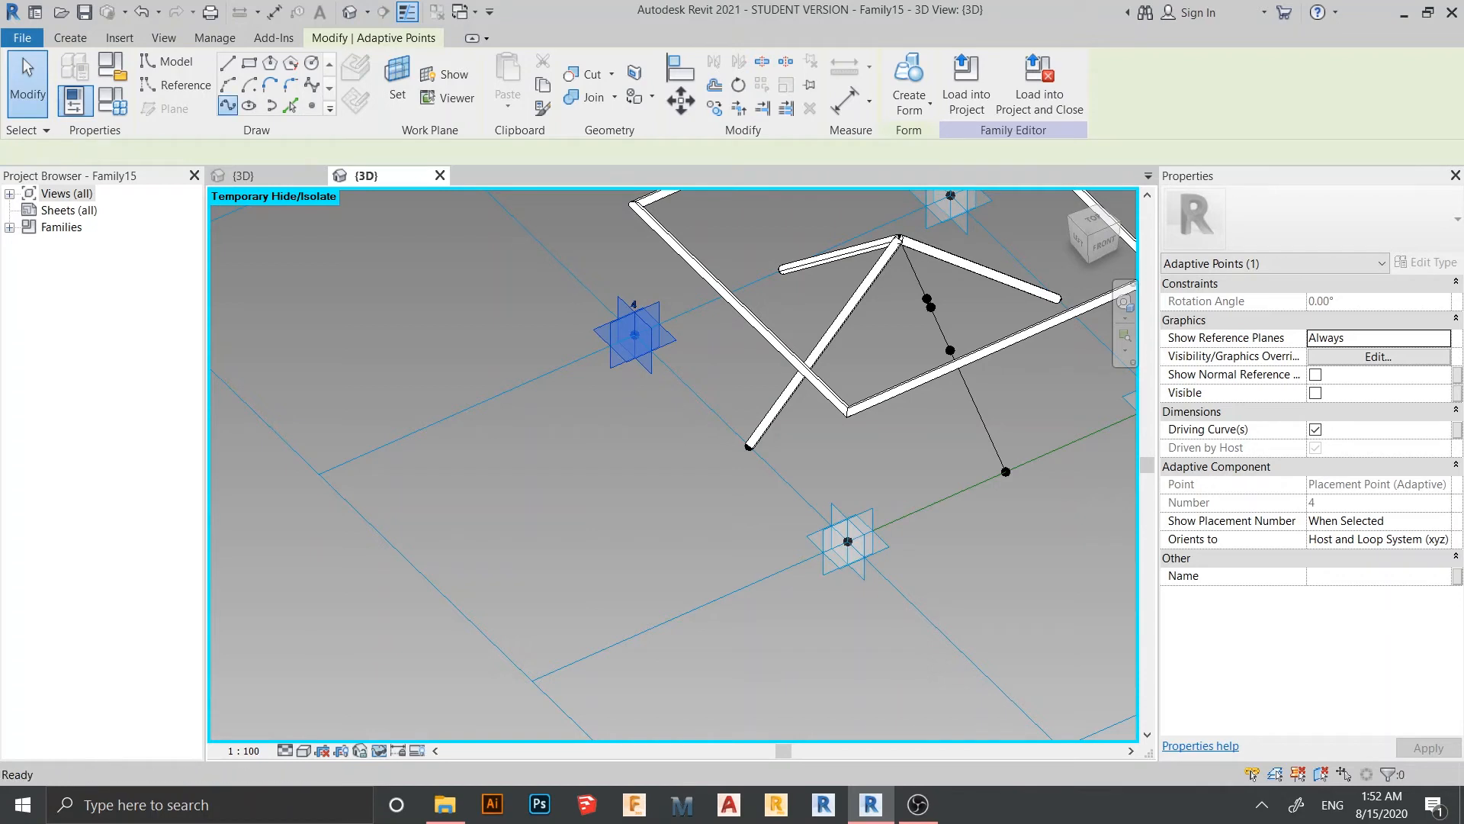
key(l)
key(i)
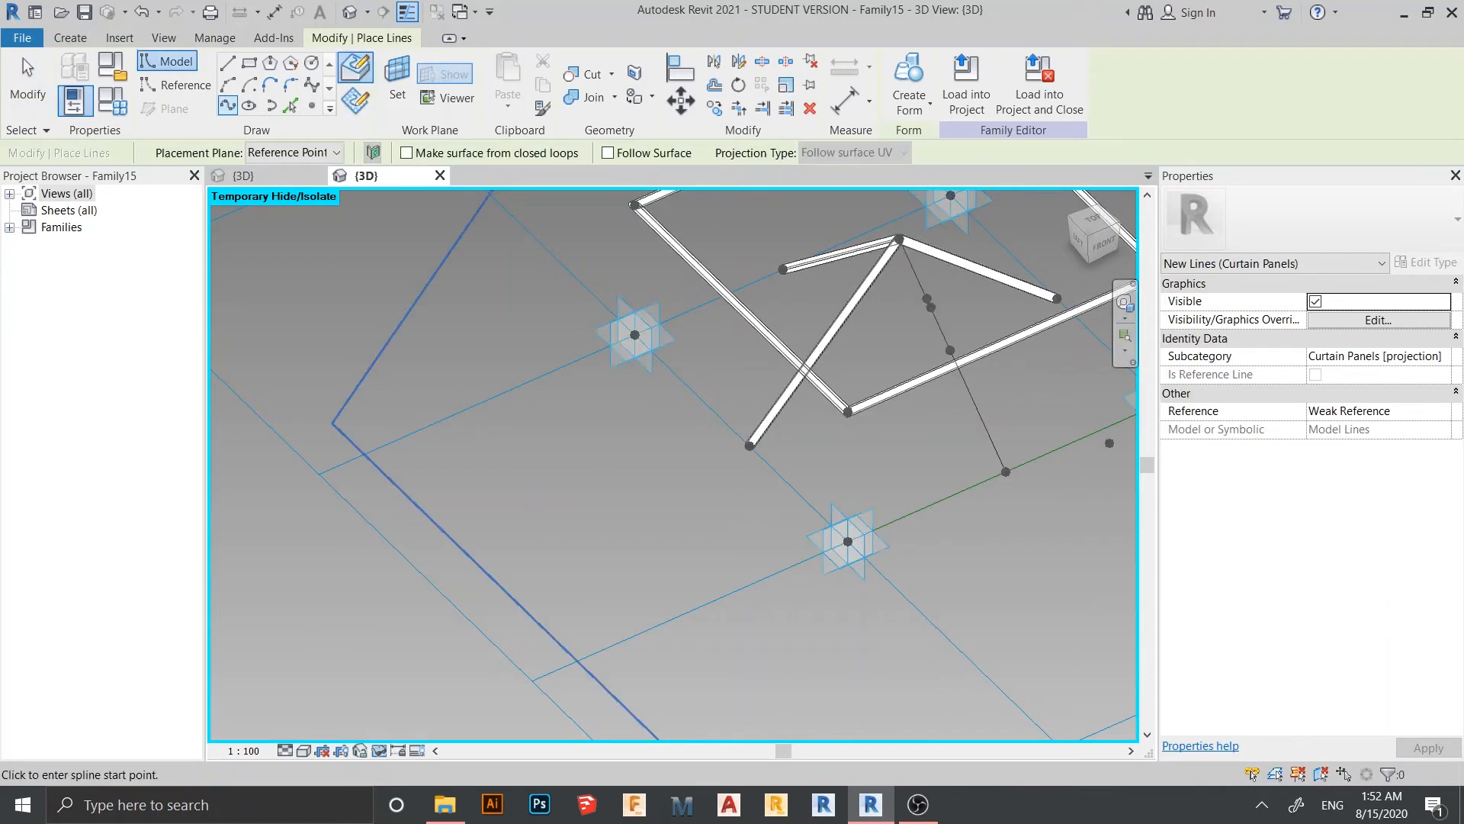
key(Escape)
key(Escape)
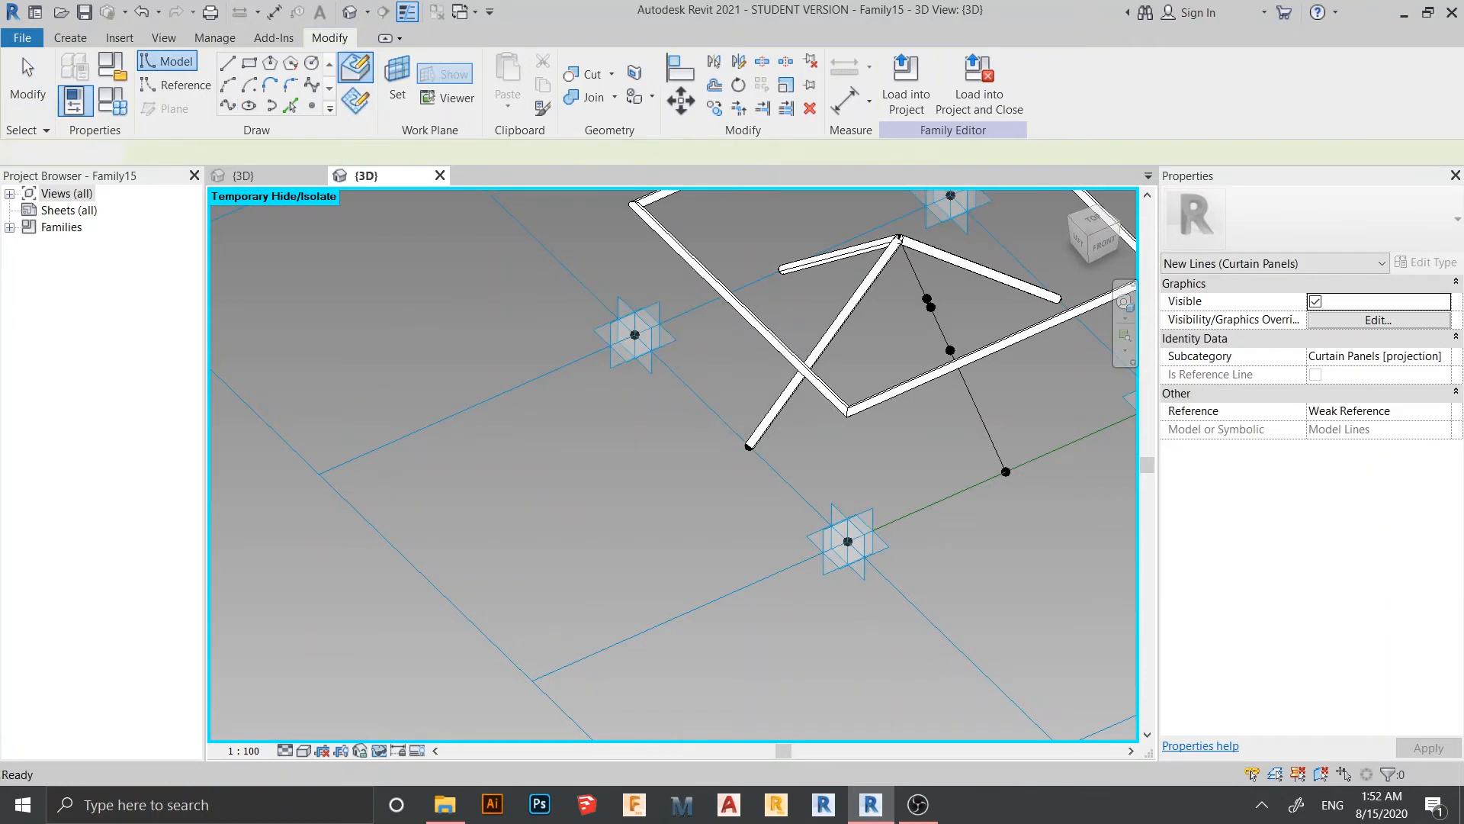
Draw a spline through adaptive points 4 and 1 along the adjacent base edge
click(635, 334)
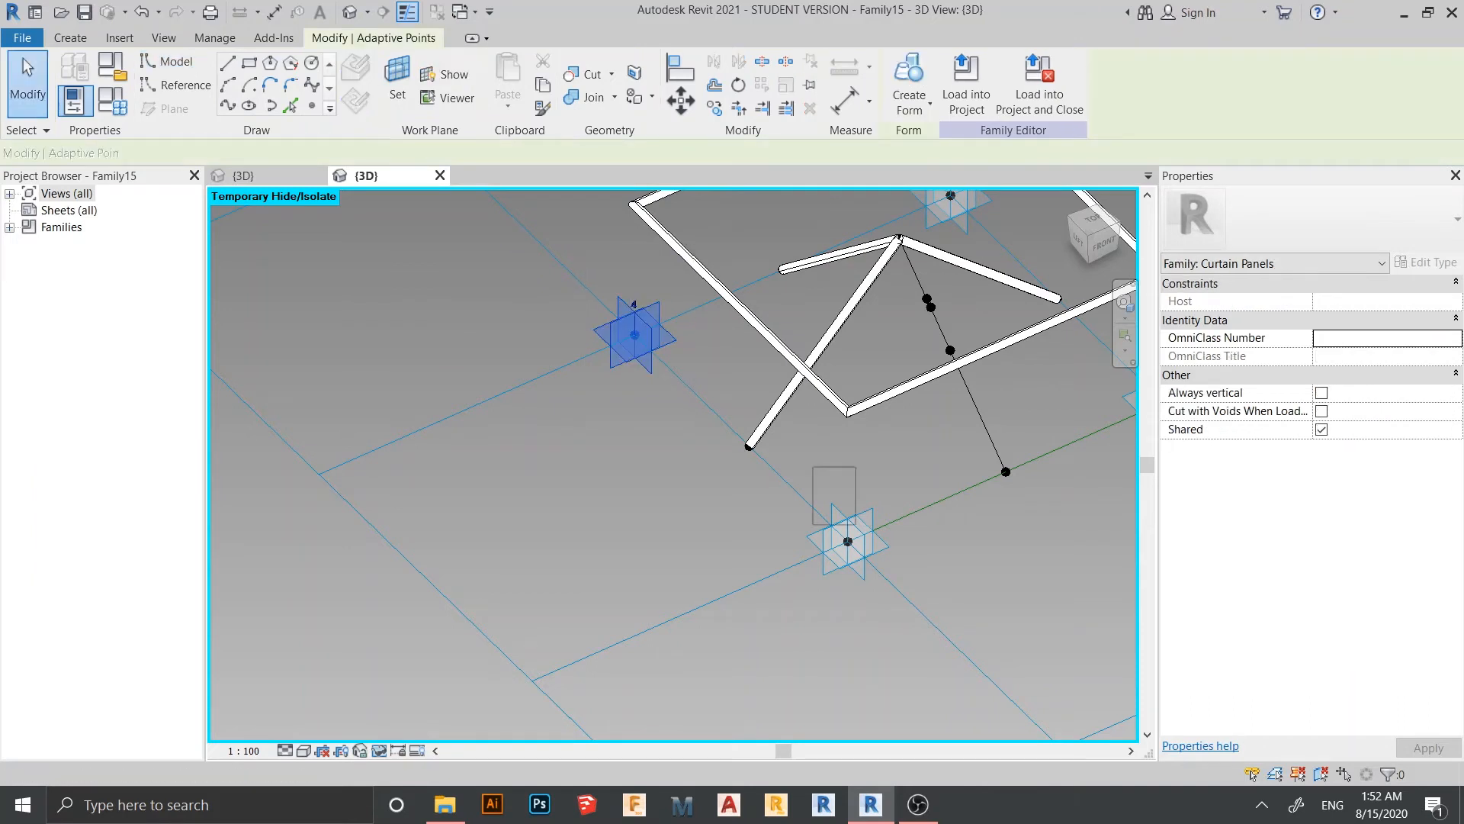
ctrl+click(848, 541)
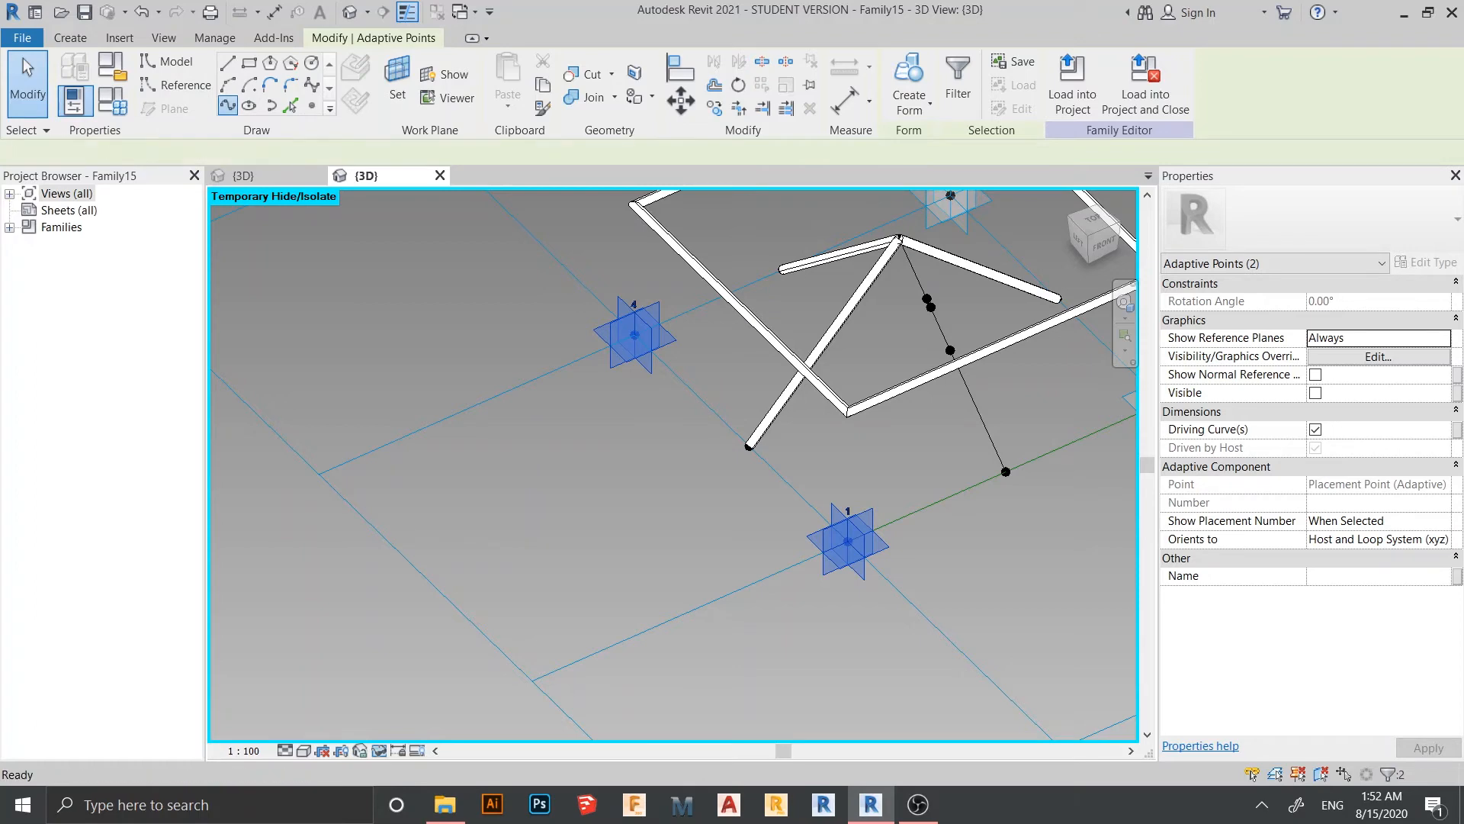
click(227, 105)
scroll(762, 544, down, 2)
middle_drag(762, 543, 412, 534)
scroll(412, 534, up, 2)
scroll(862, 508, up, 4)
shift+middle_drag(863, 508, 847, 416)
scroll(846, 416, up, 1)
scroll(789, 402, up, 1)
drag(595, 540, 803, 642)
scroll(805, 570, down, 2)
scroll(805, 570, down, 1)
shift+middle_drag(804, 571, 686, 571)
scroll(938, 399, up, 1)
middle_drag(938, 399, 793, 427)
ctrl+drag(766, 376, 877, 529)
scroll(872, 477, down, 3)
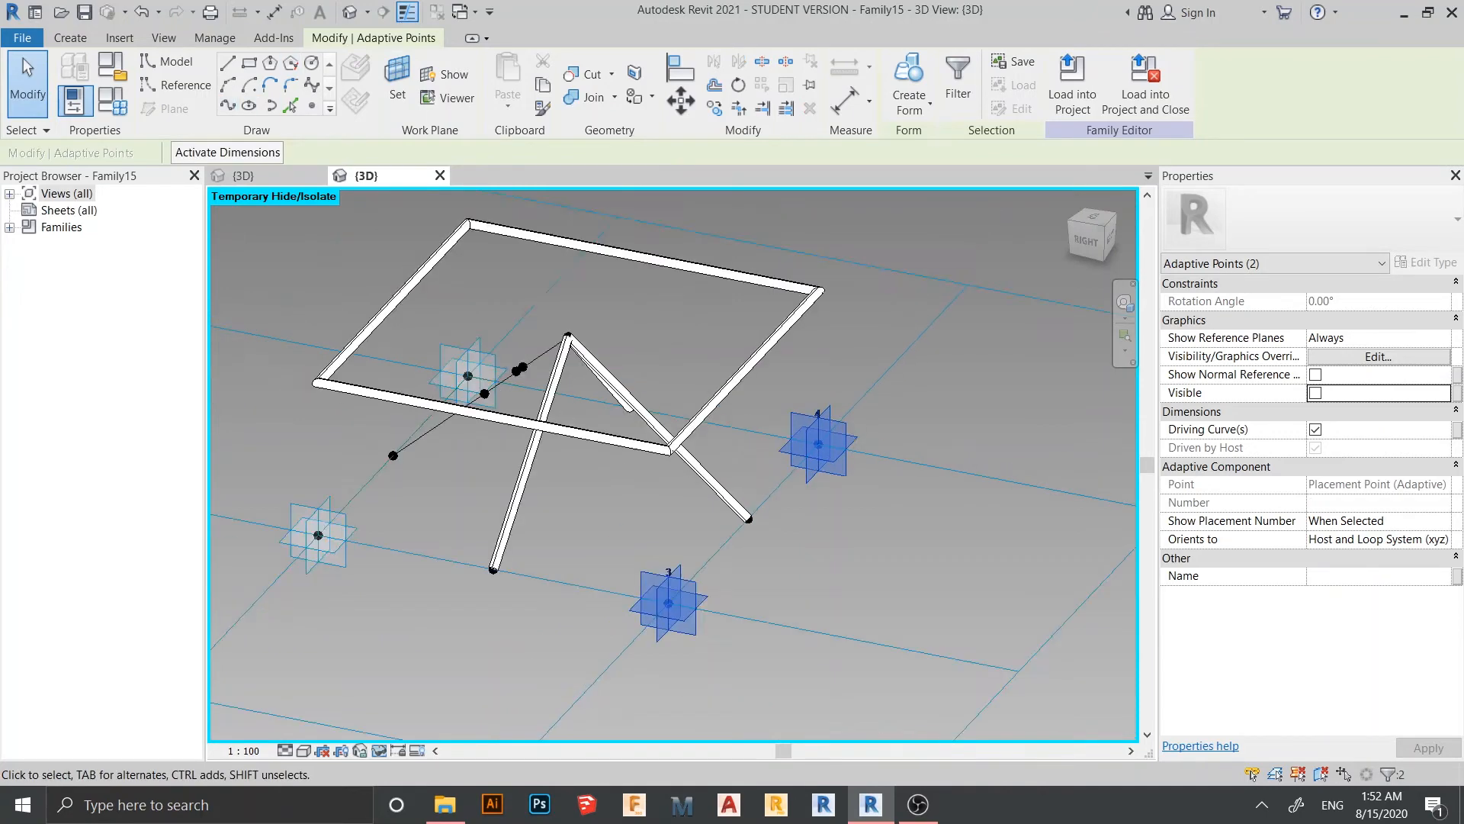
middle_drag(872, 478, 1030, 375)
key(Escape)
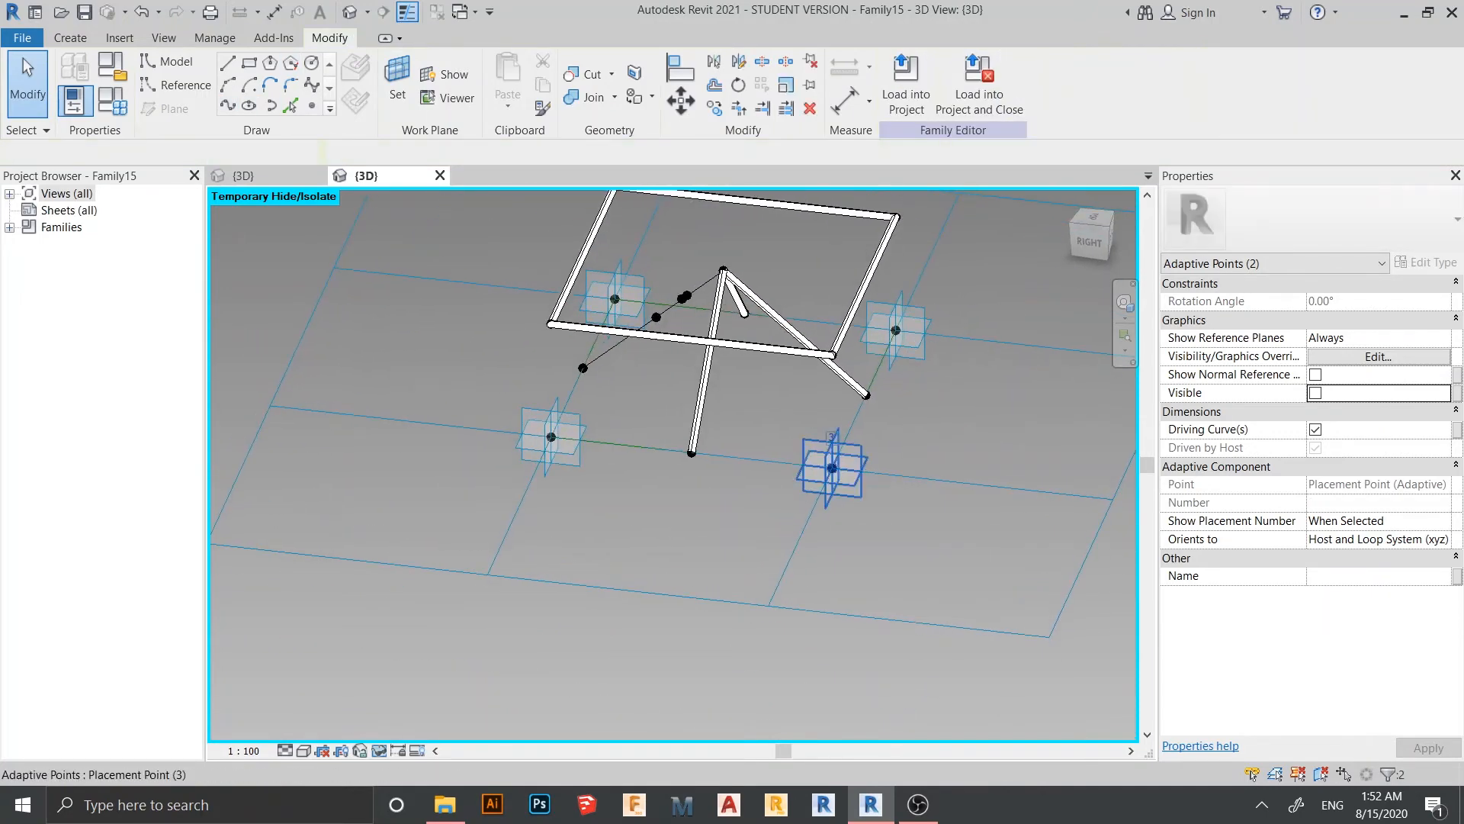
Draw a spline through adaptive points 3 and 2 along their base edge
drag(773, 411, 875, 526)
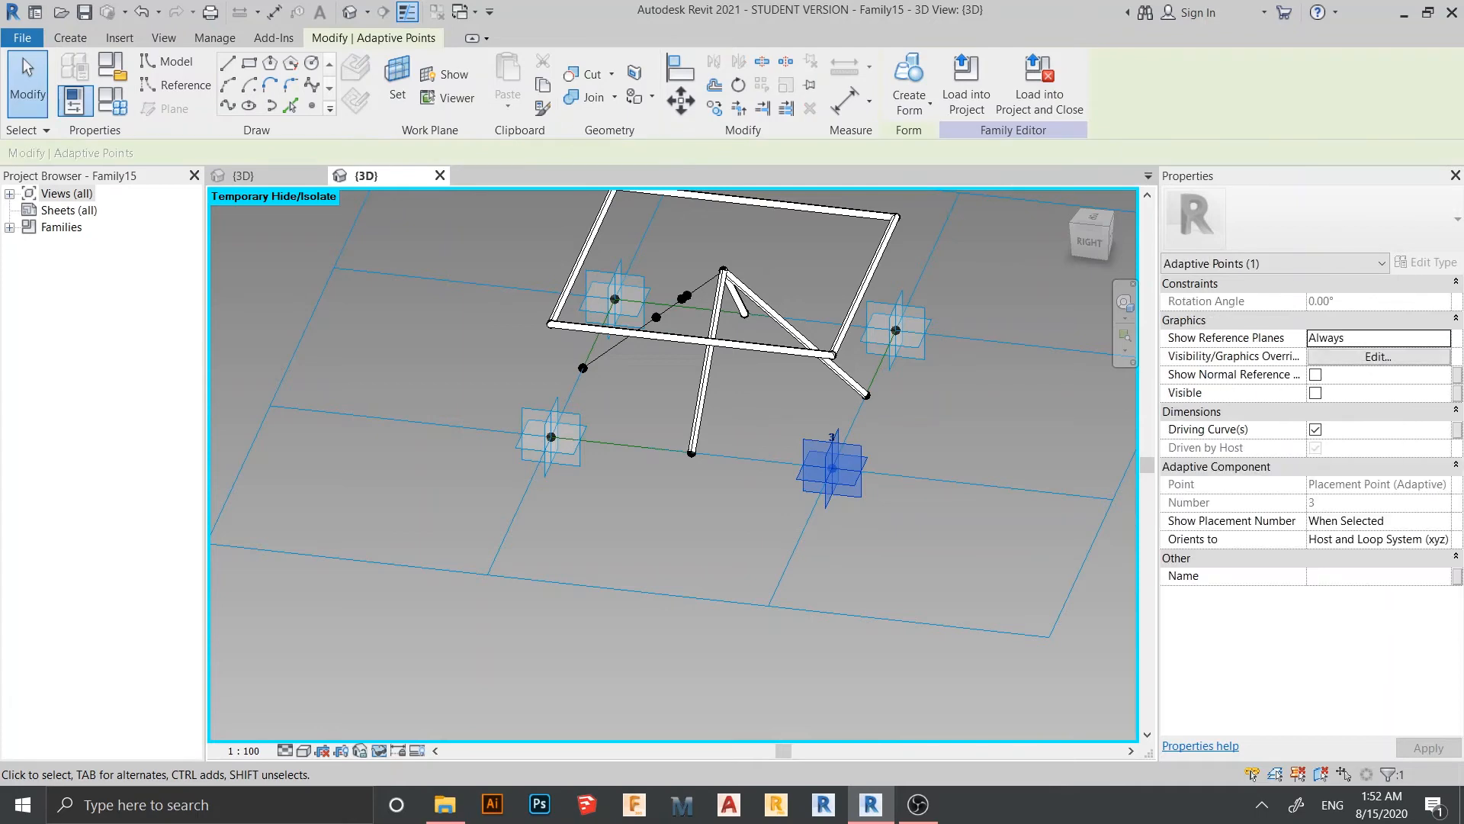
ctrl+drag(487, 392, 608, 488)
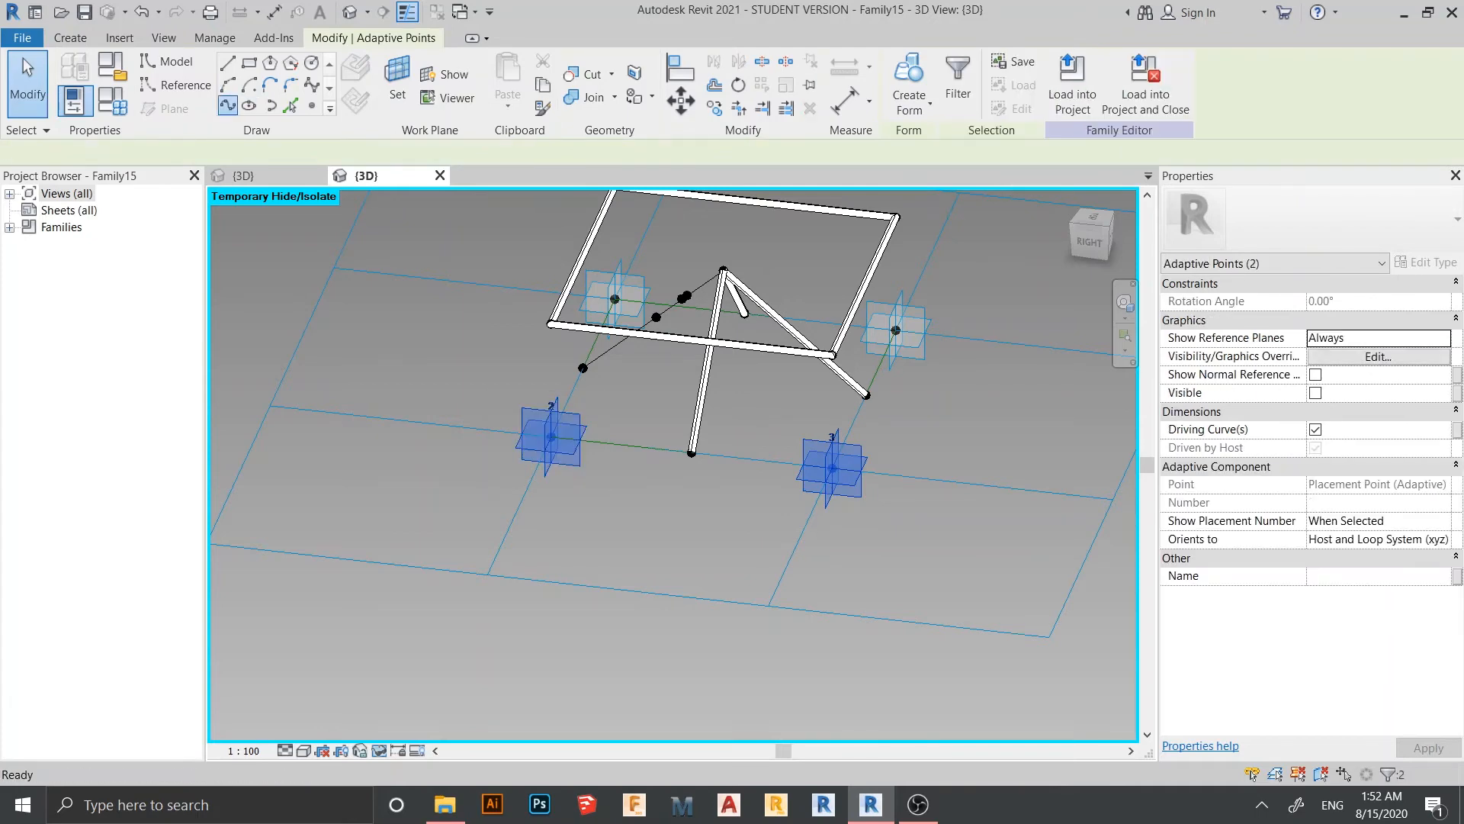
click(227, 105)
key(Escape)
shift+middle_drag(655, 572, 755, 610)
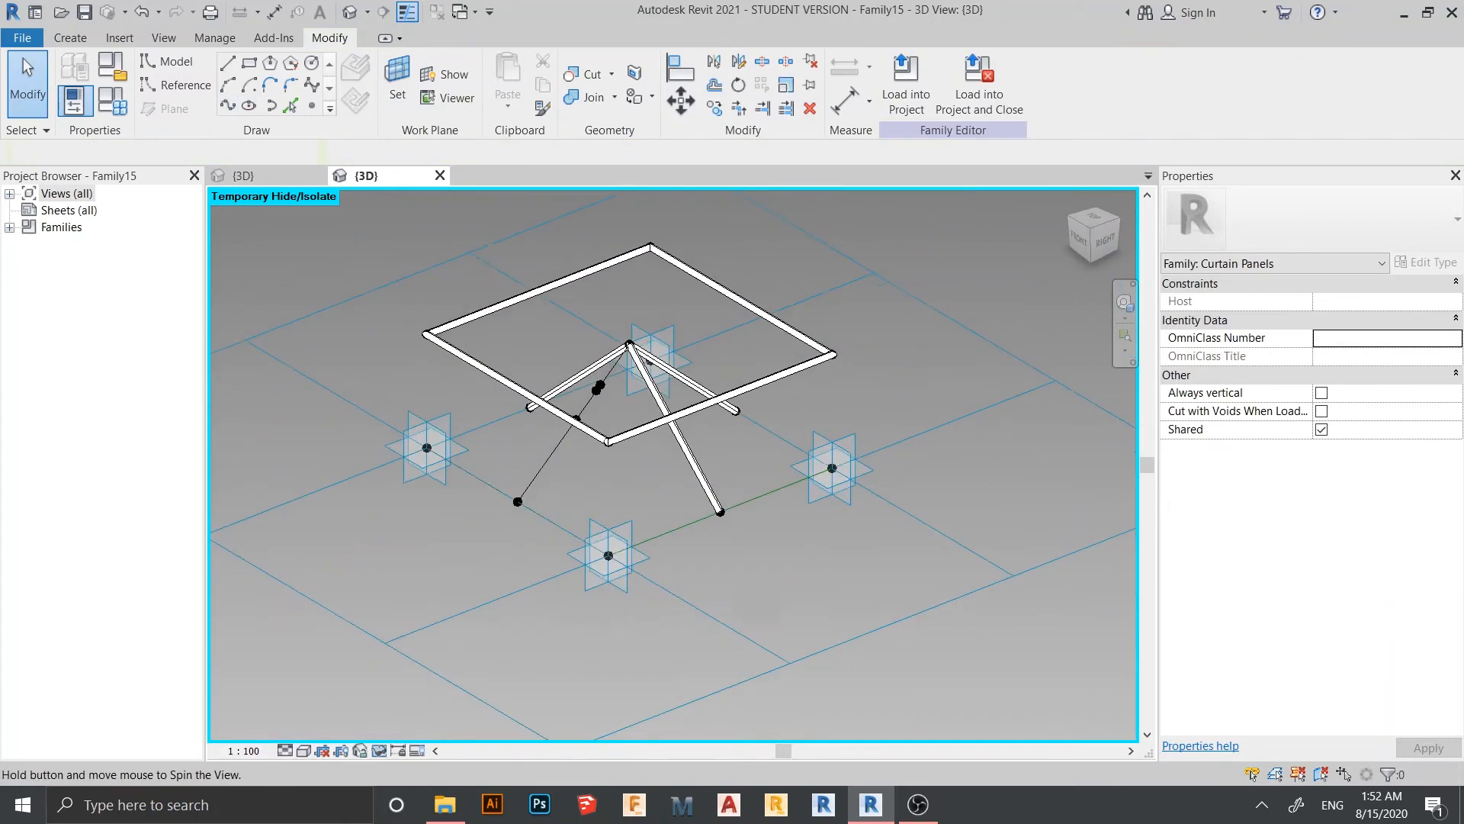
Rehost the lowest circular profile's reference point from the bare sloping line onto the front base edge, beside the sloping member's foot
scroll(598, 400, up, 10)
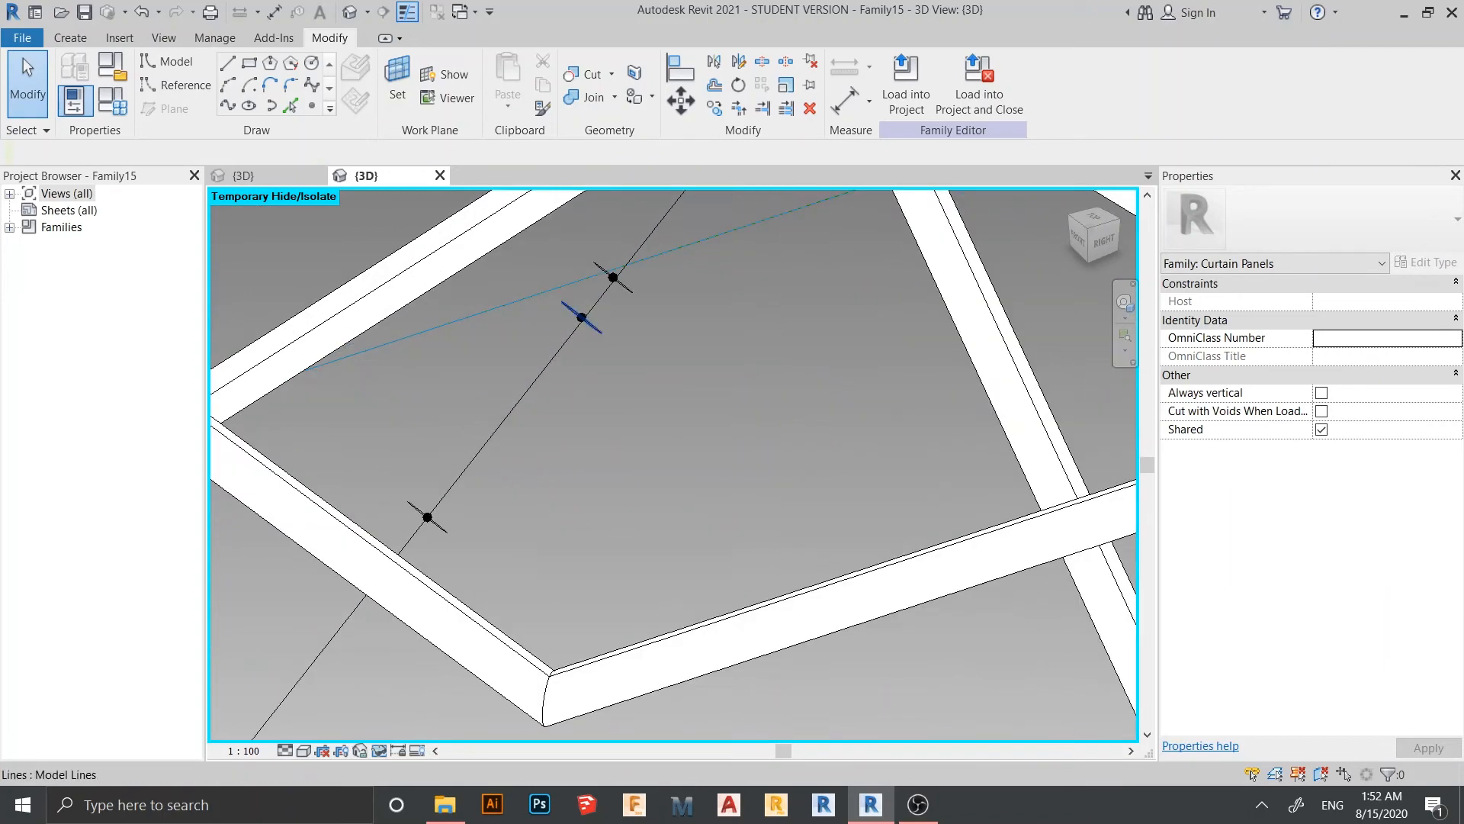
middle_drag(598, 400, 580, 325)
middle_drag(579, 324, 579, 618)
scroll(564, 442, up, 3)
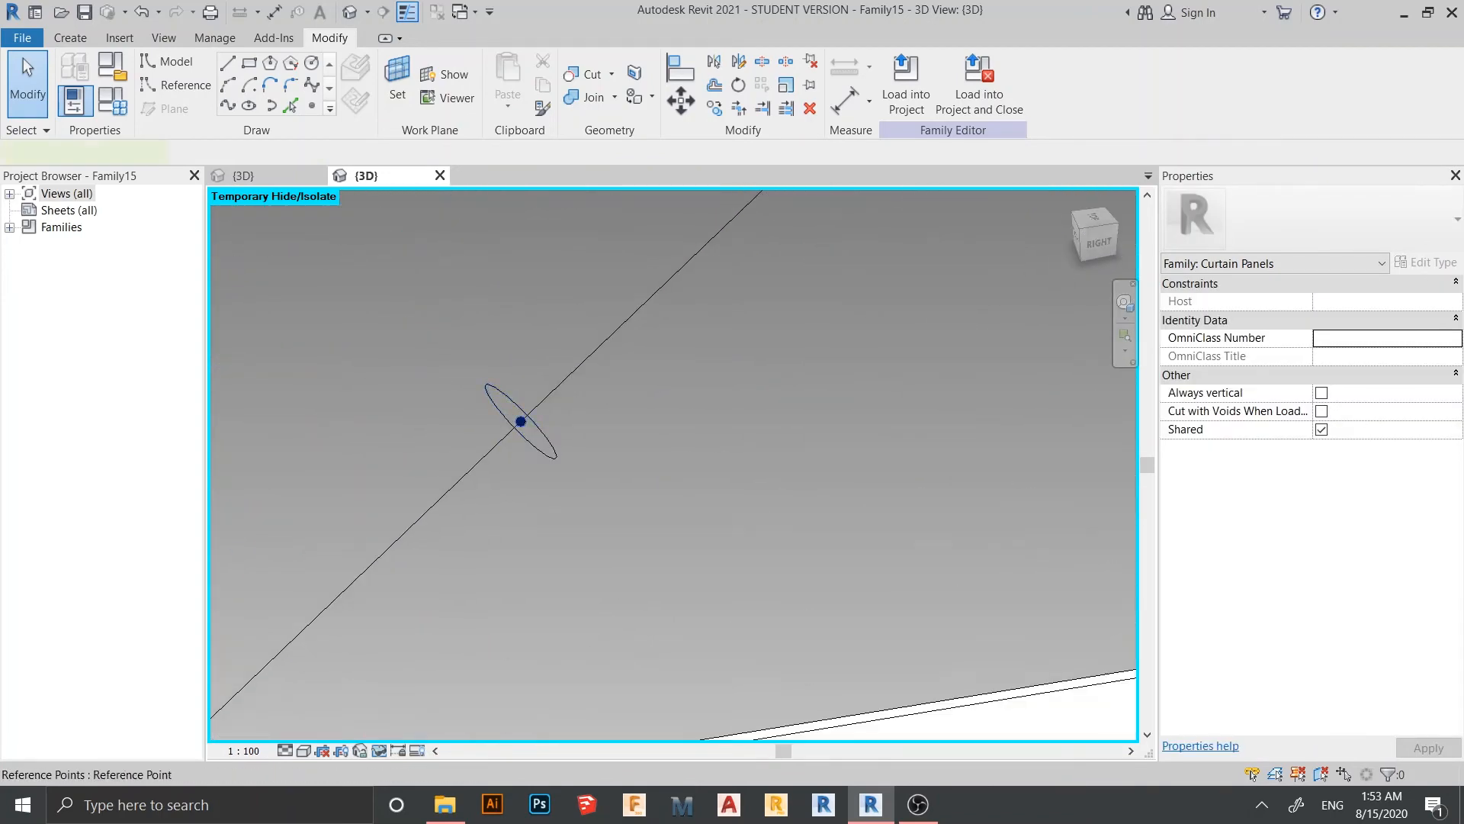
click(521, 421)
click(966, 84)
scroll(939, 439, down, 3)
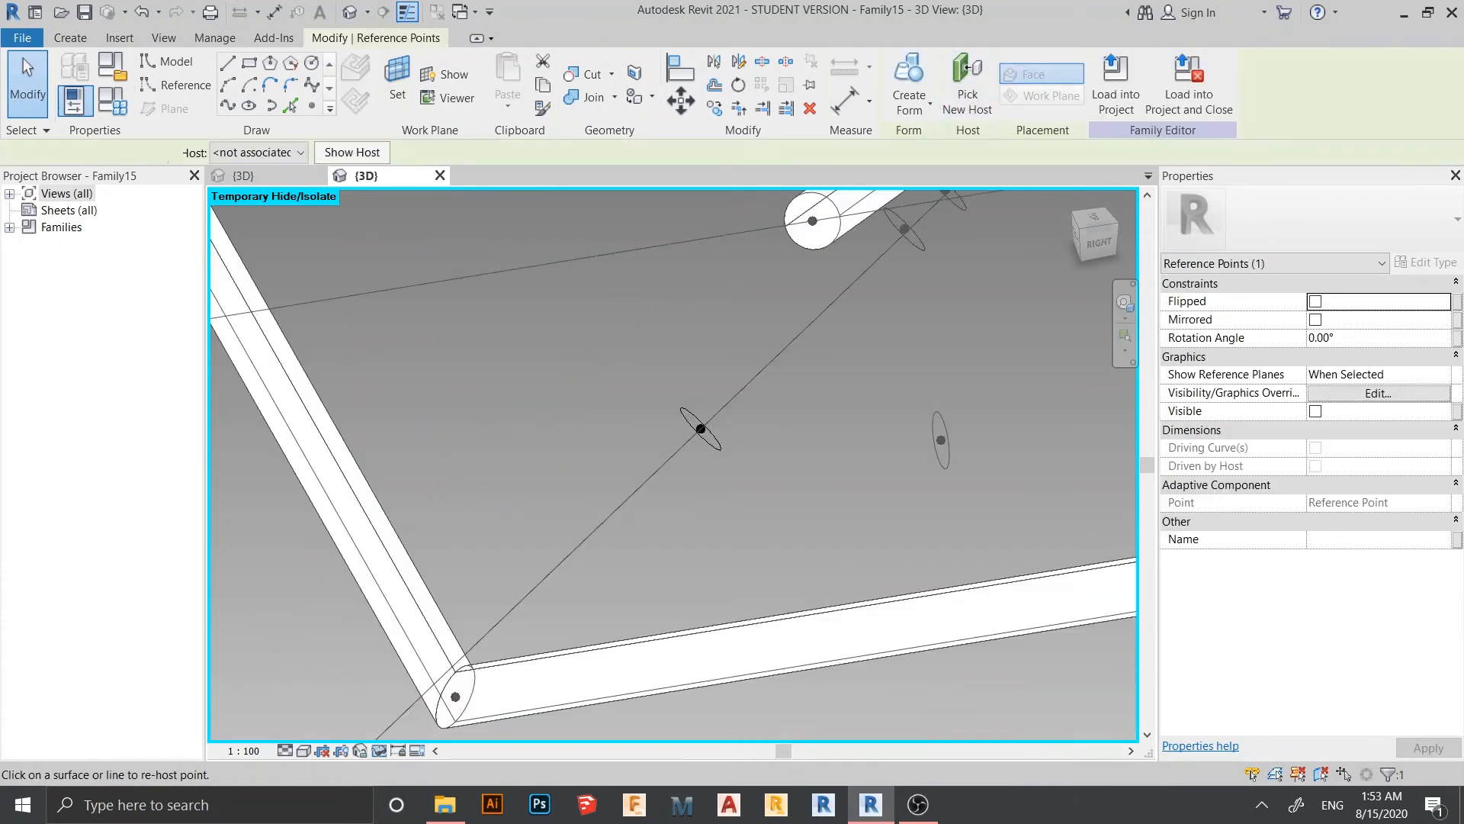
scroll(940, 440, down, 5)
middle_drag(943, 462, 839, 228)
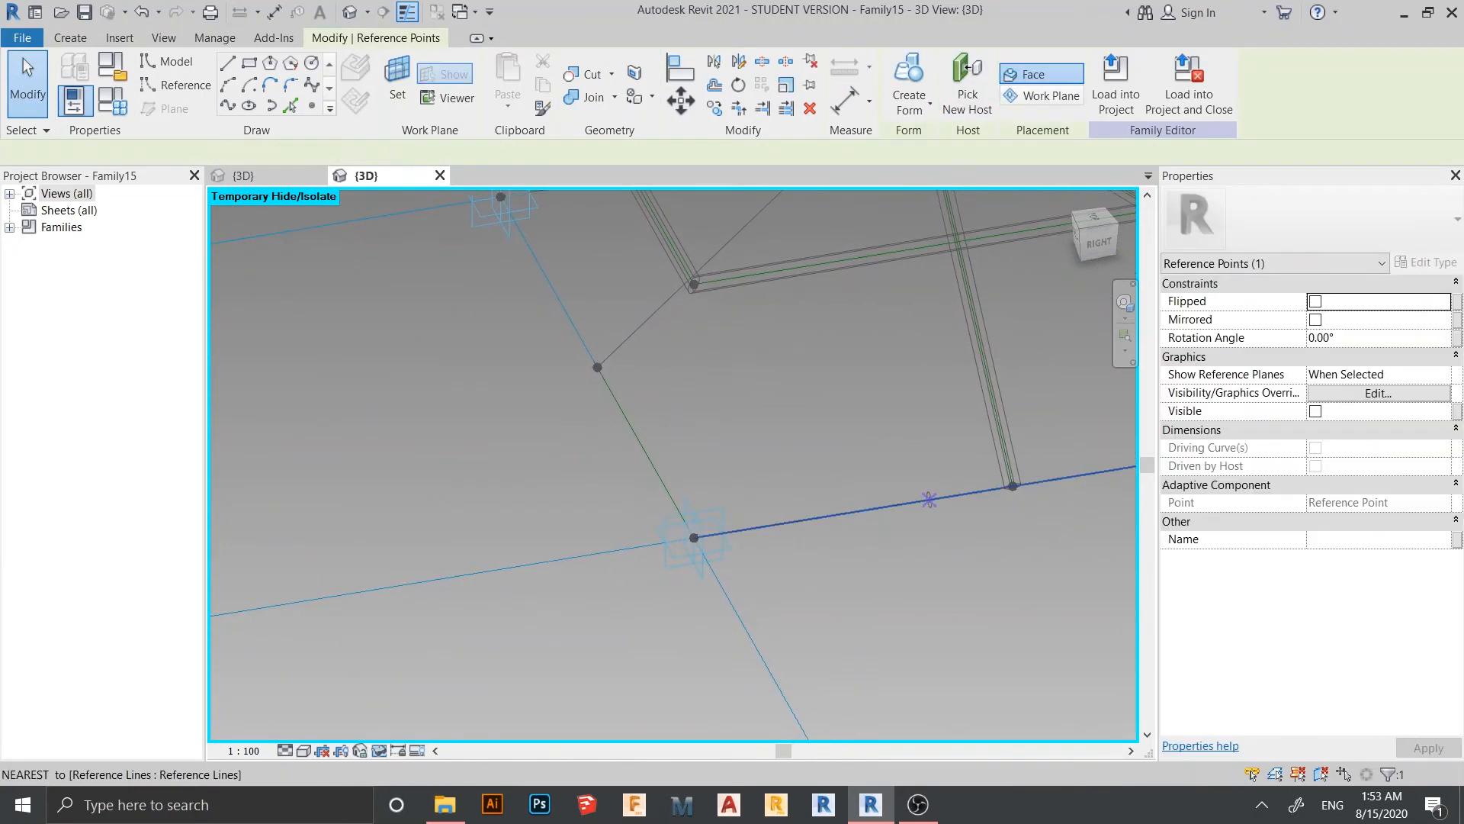
click(928, 500)
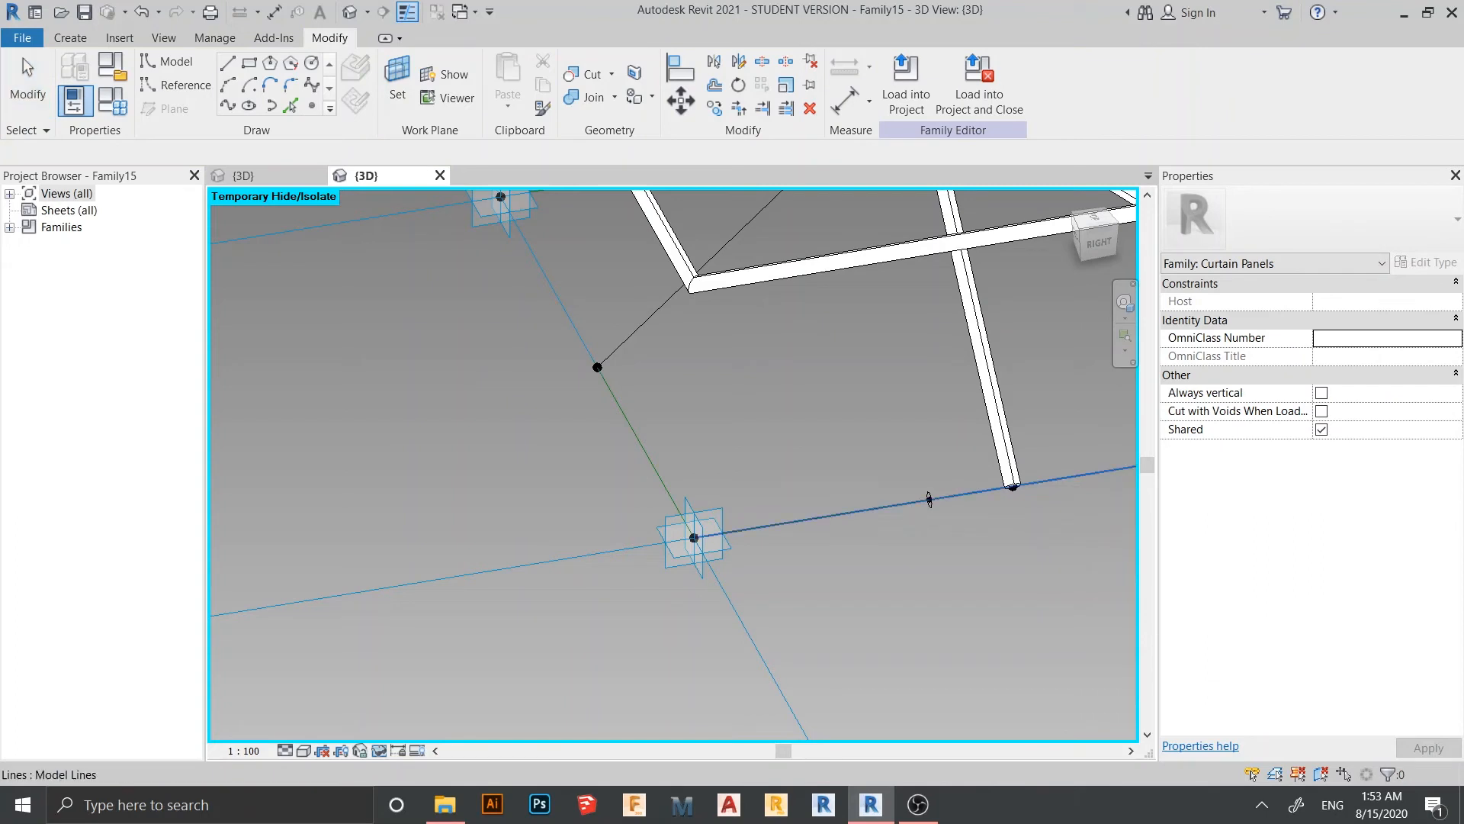
click(929, 500)
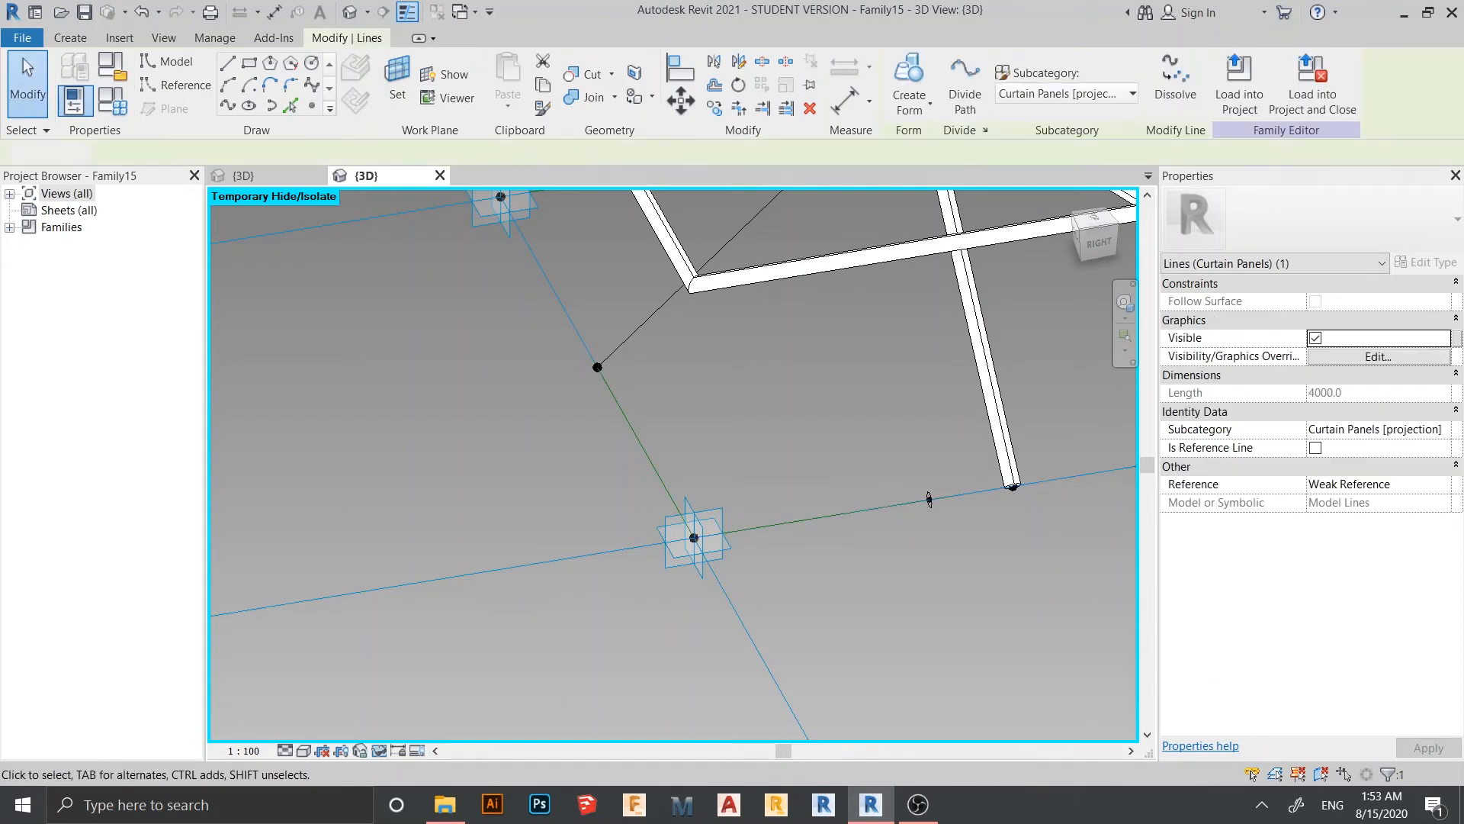
key(Escape)
scroll(932, 503, up, 3)
drag(962, 553, 962, 554)
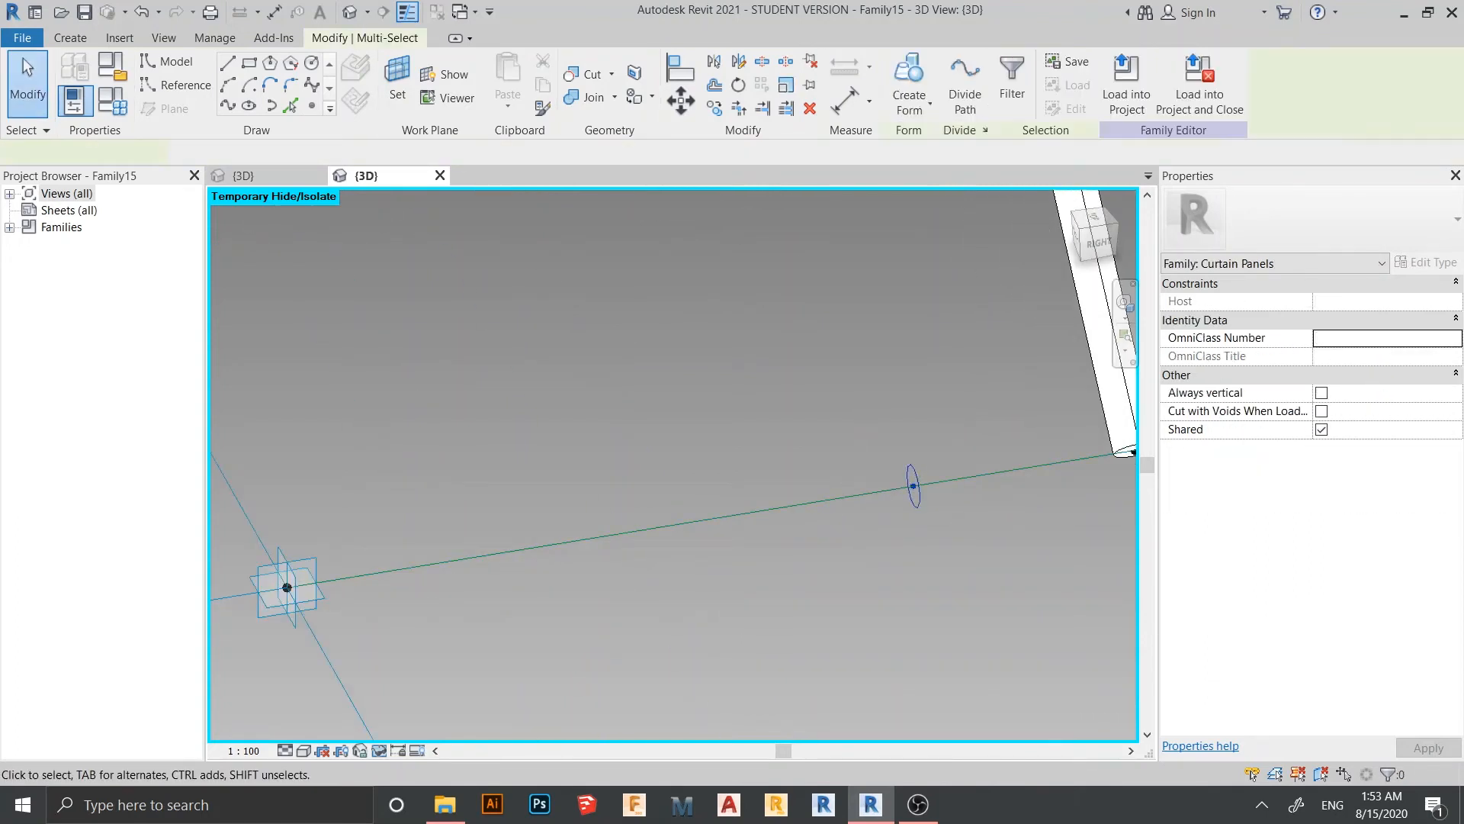
key(Escape)
Copy the circular profile with its reference point three times along the front base edge, using the Multiple option, about 80 mm apart
scroll(901, 506, up, 3)
drag(838, 312, 1013, 566)
shift+middle_drag(1013, 566, 983, 583)
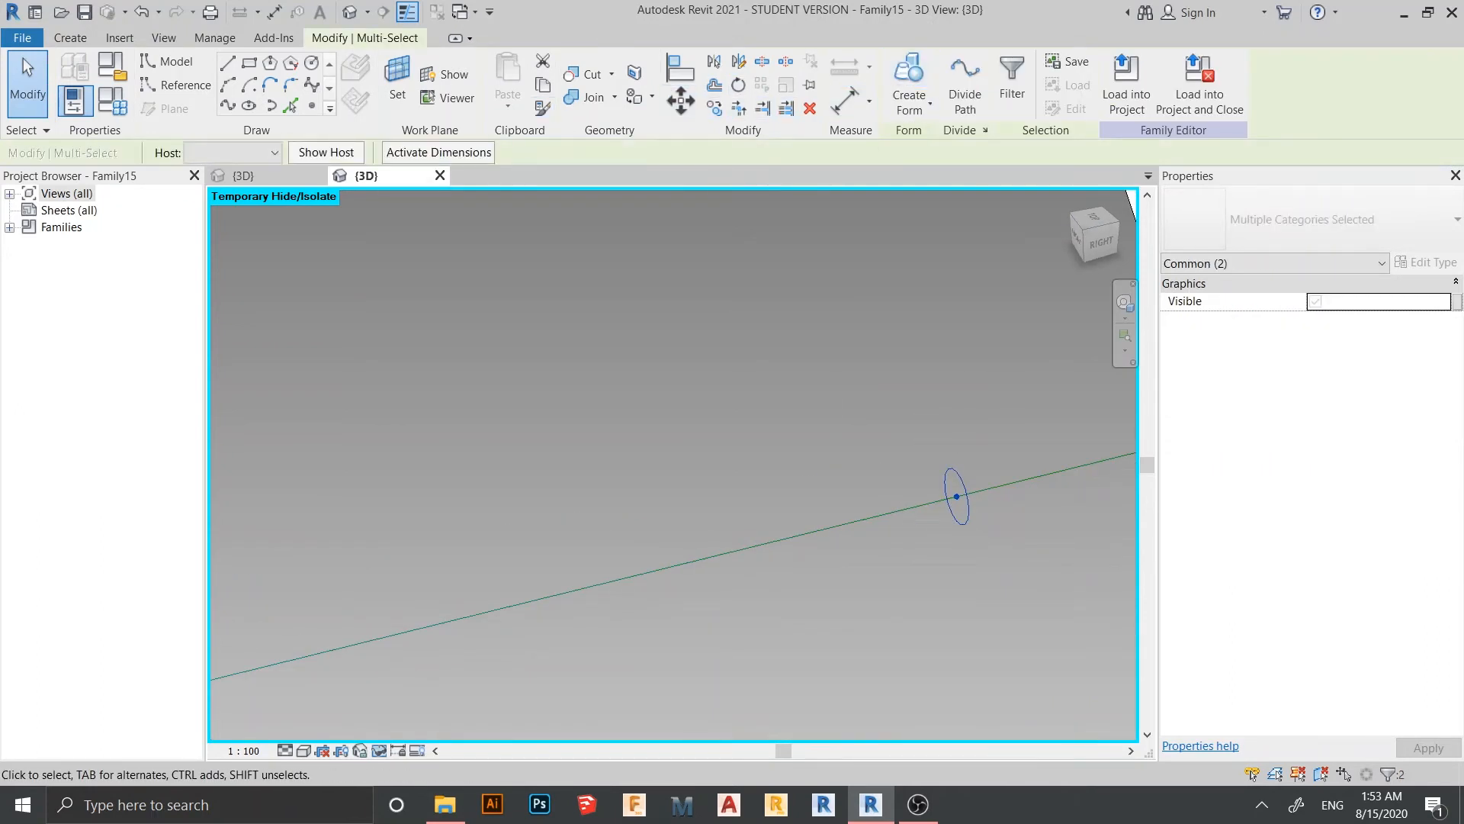
click(714, 107)
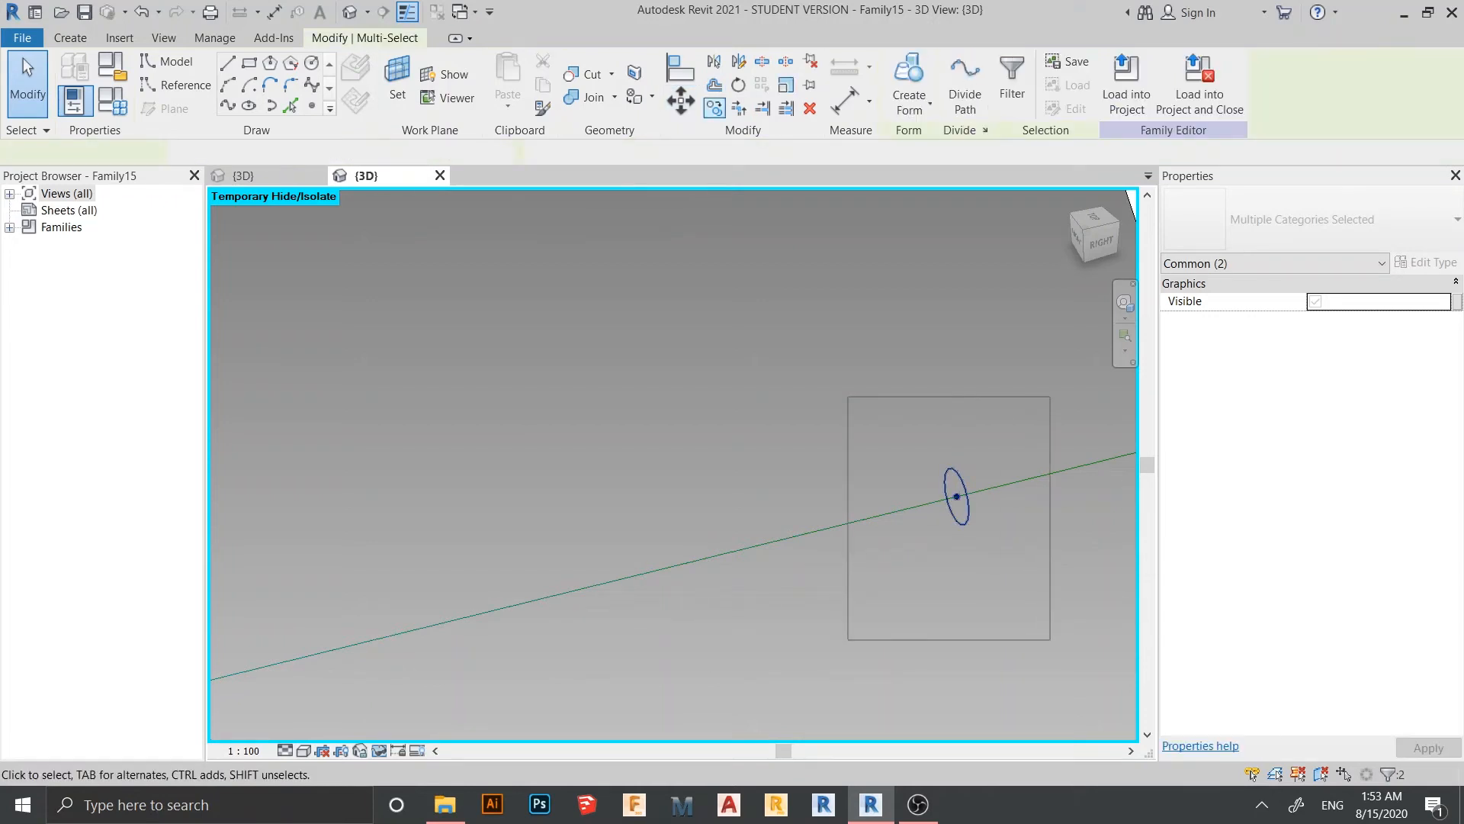
key(m)
key(v)
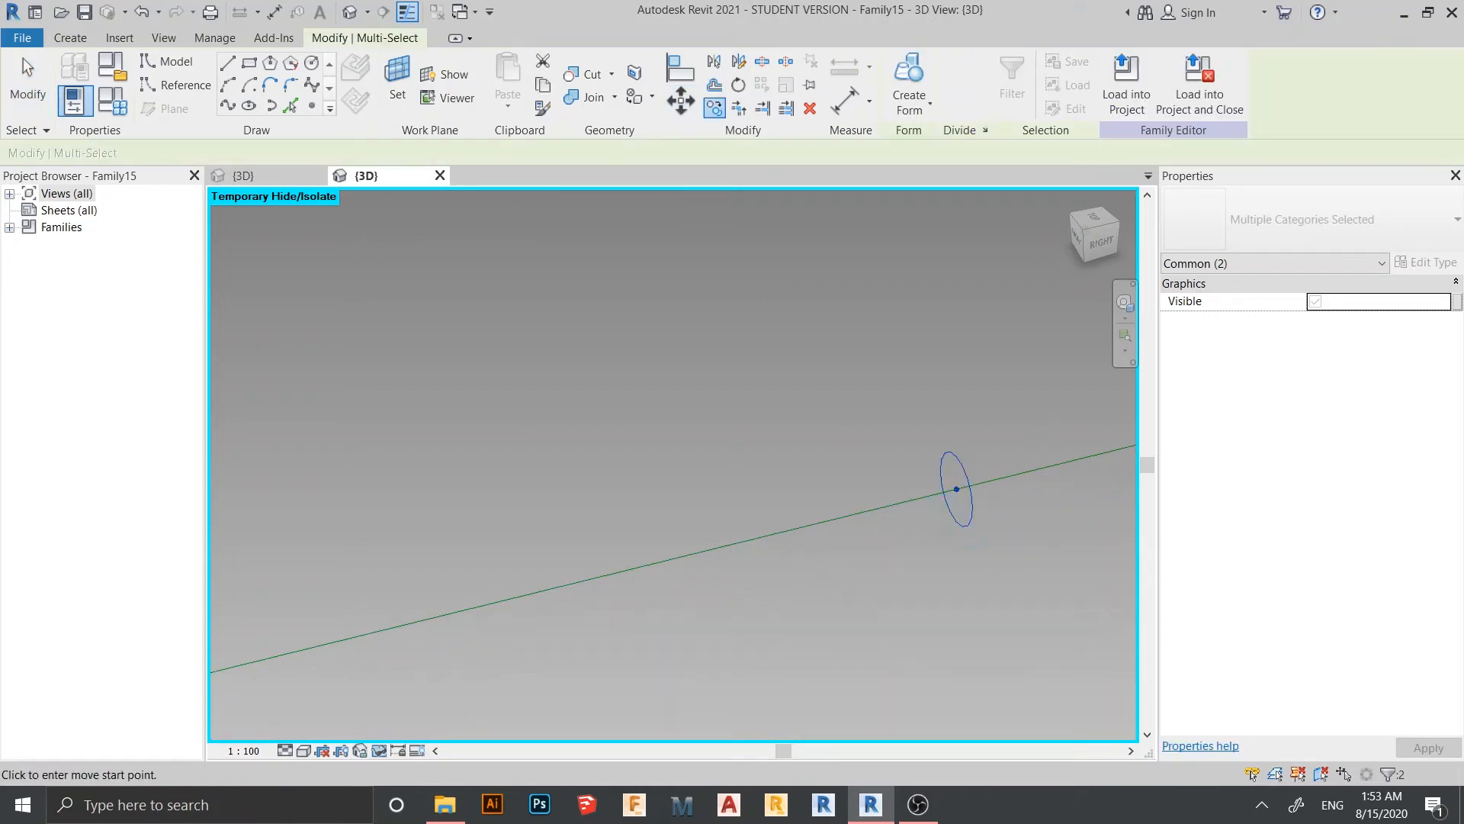
shift+middle_drag(976, 543, 1025, 591)
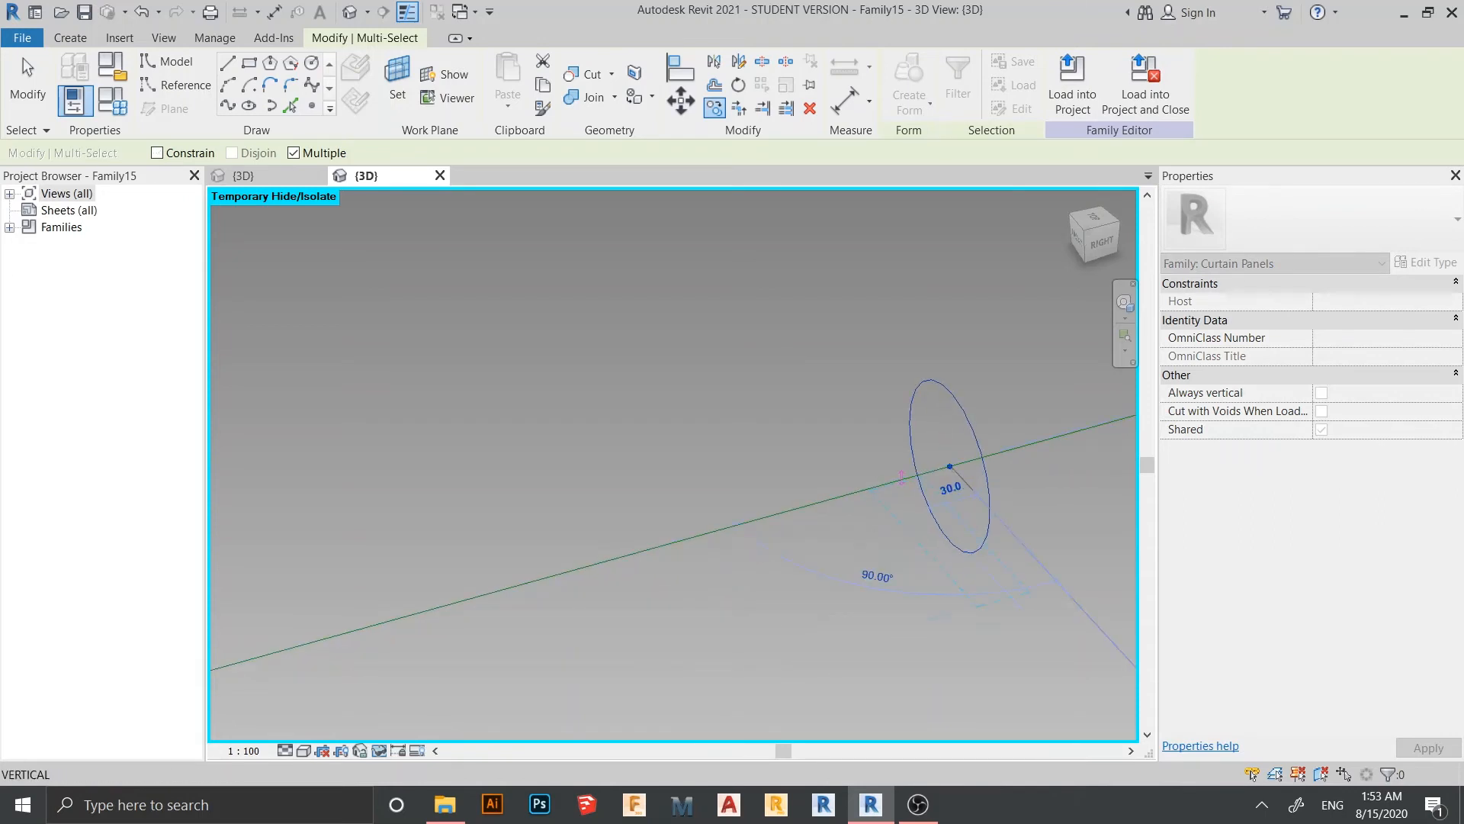
click(841, 488)
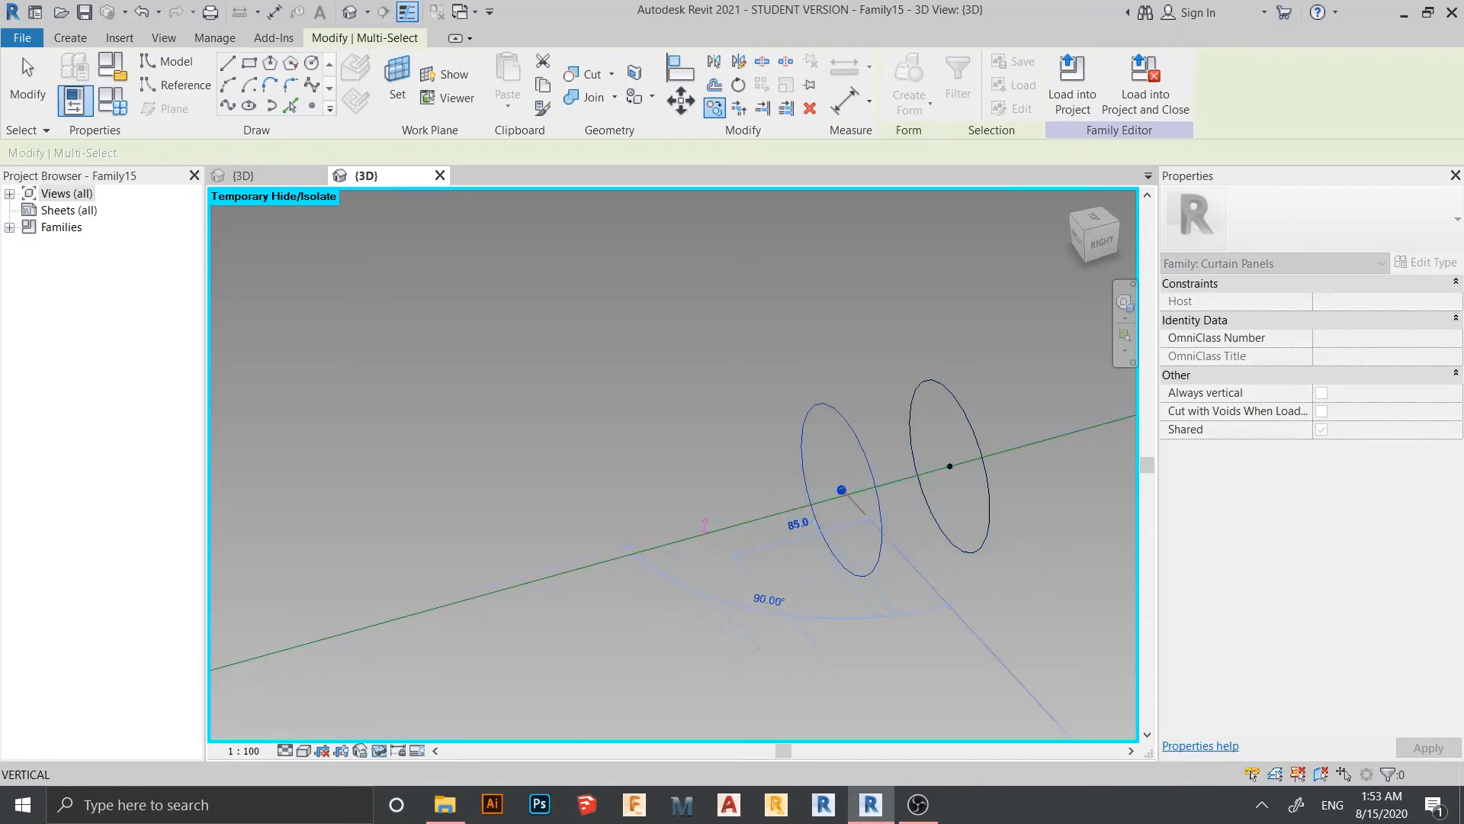
click(705, 526)
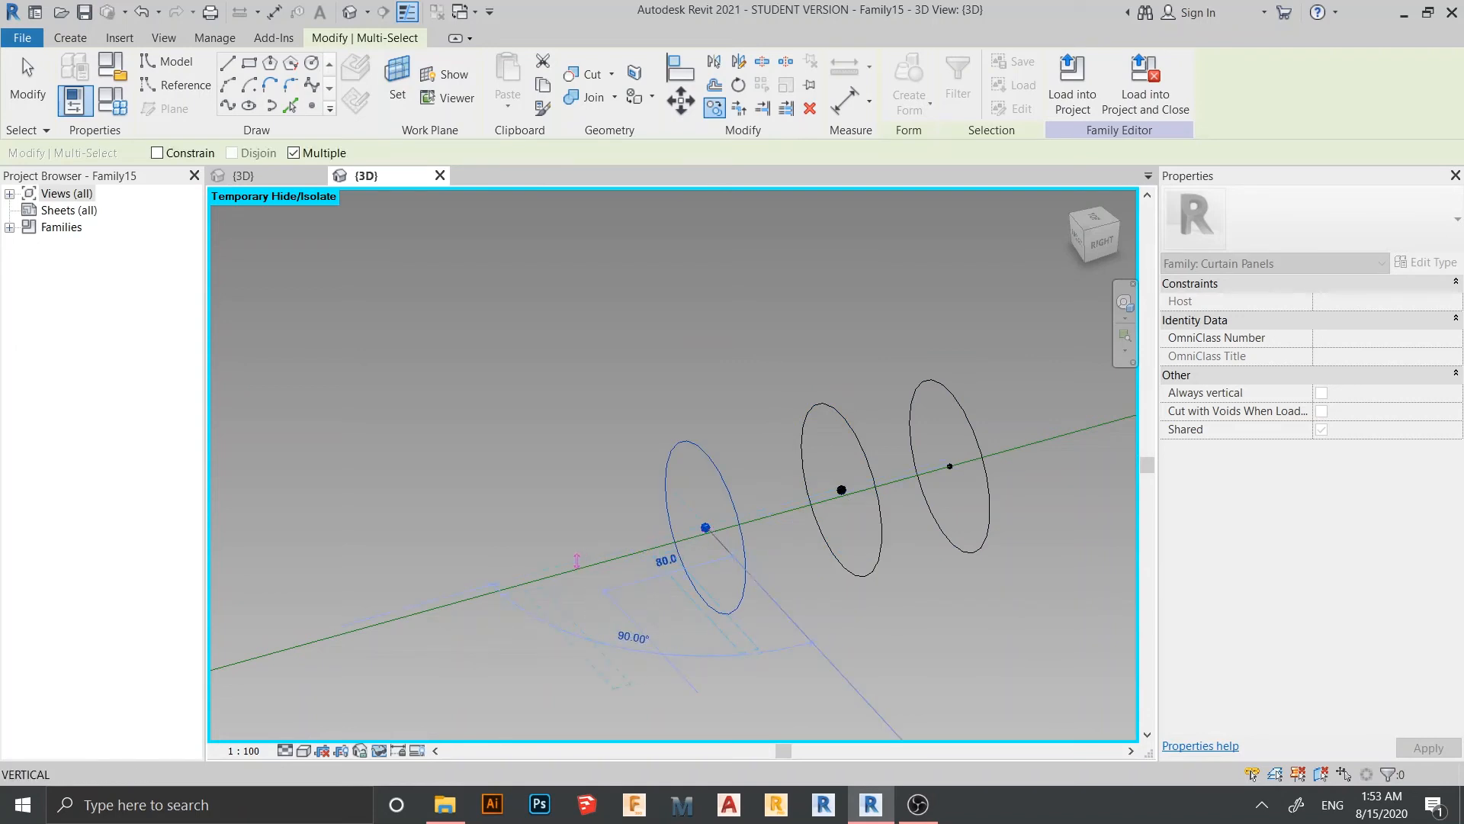
click(578, 563)
key(Escape)
Rehost the outermost copied profile's point onto the adjacent base edge, between the bare sloping line's foot and the shared corner
scroll(793, 520, down, 6)
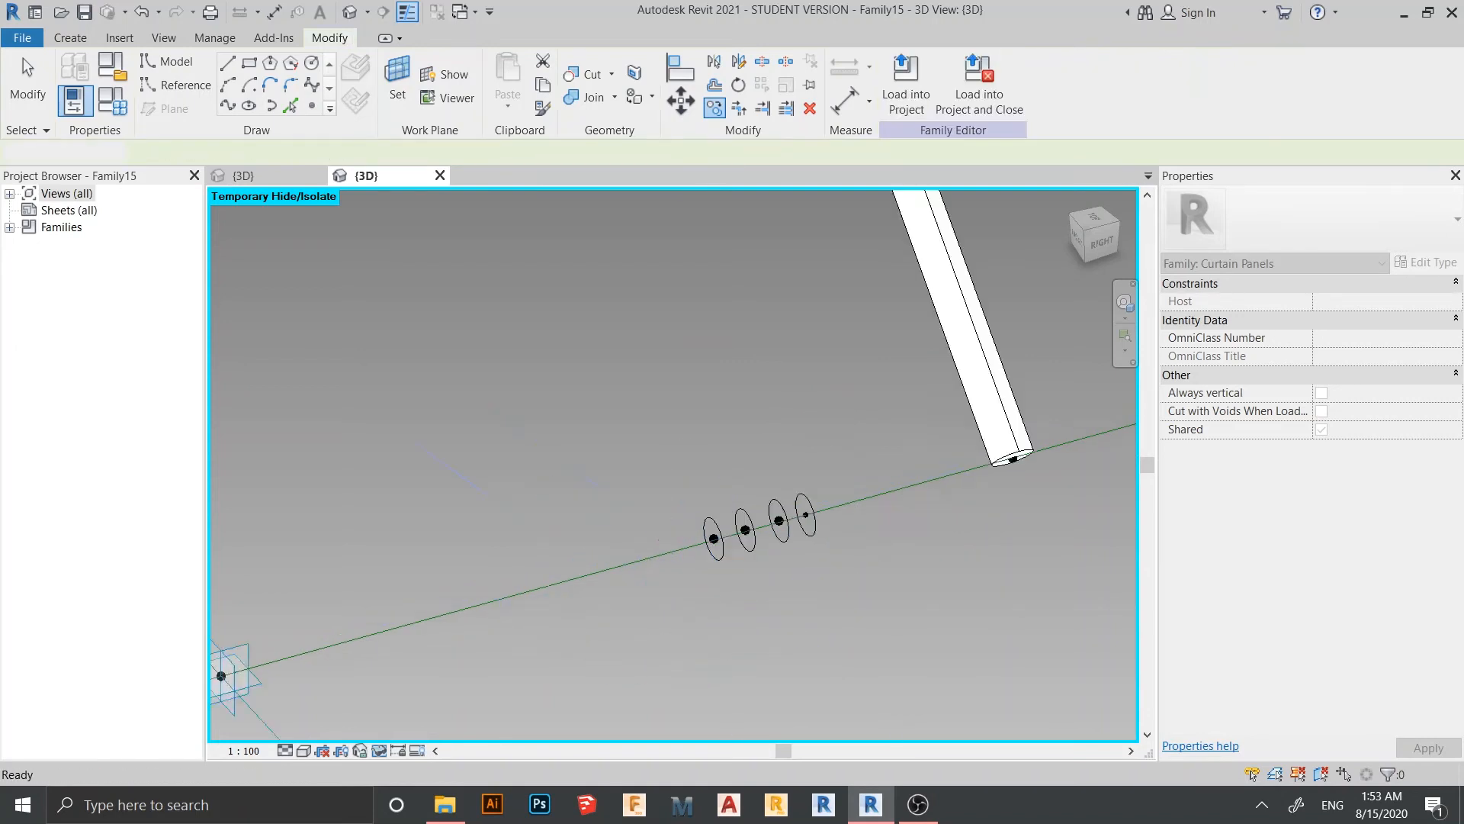
scroll(768, 531, up, 8)
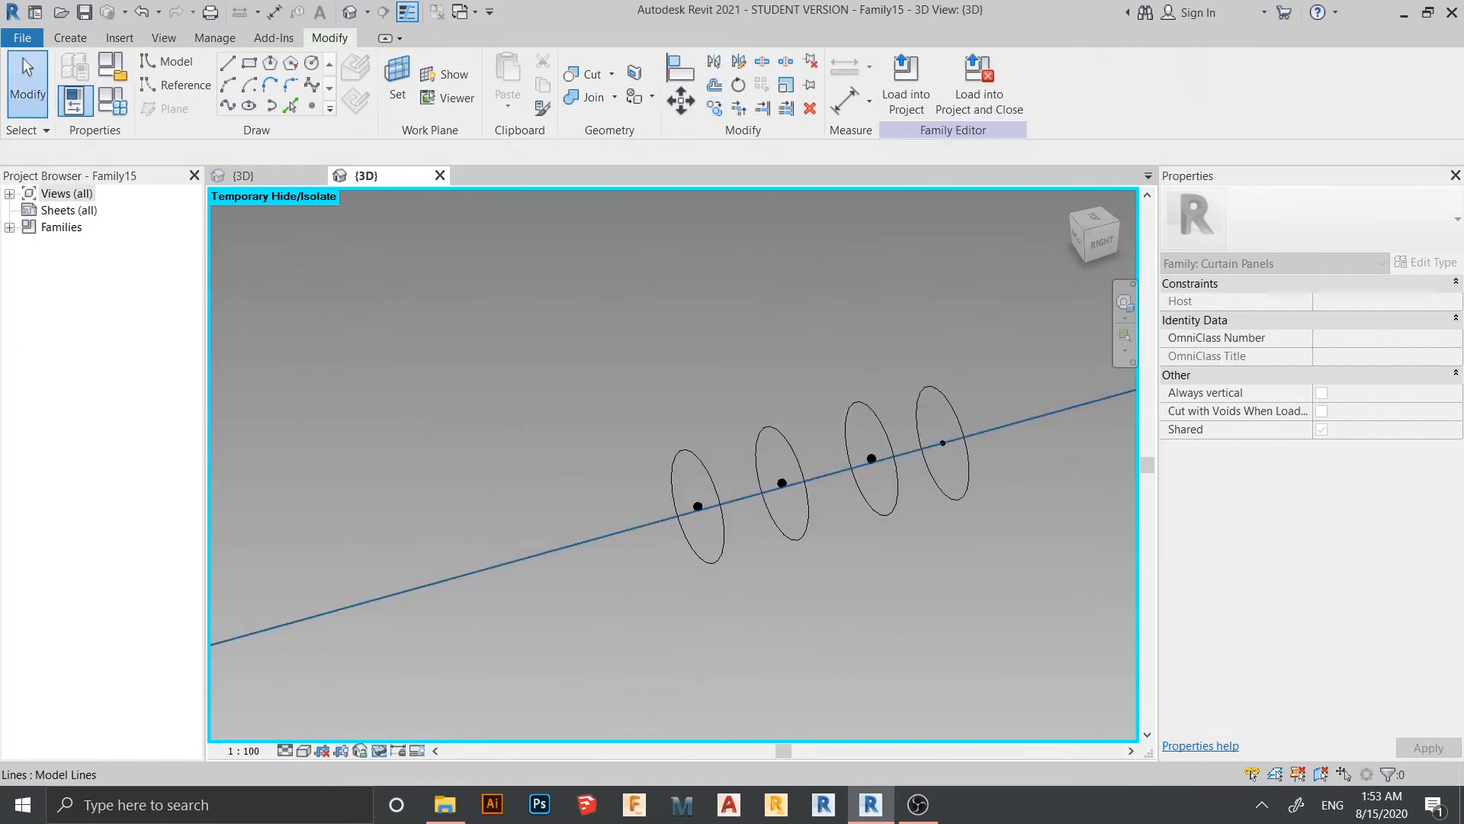
click(698, 506)
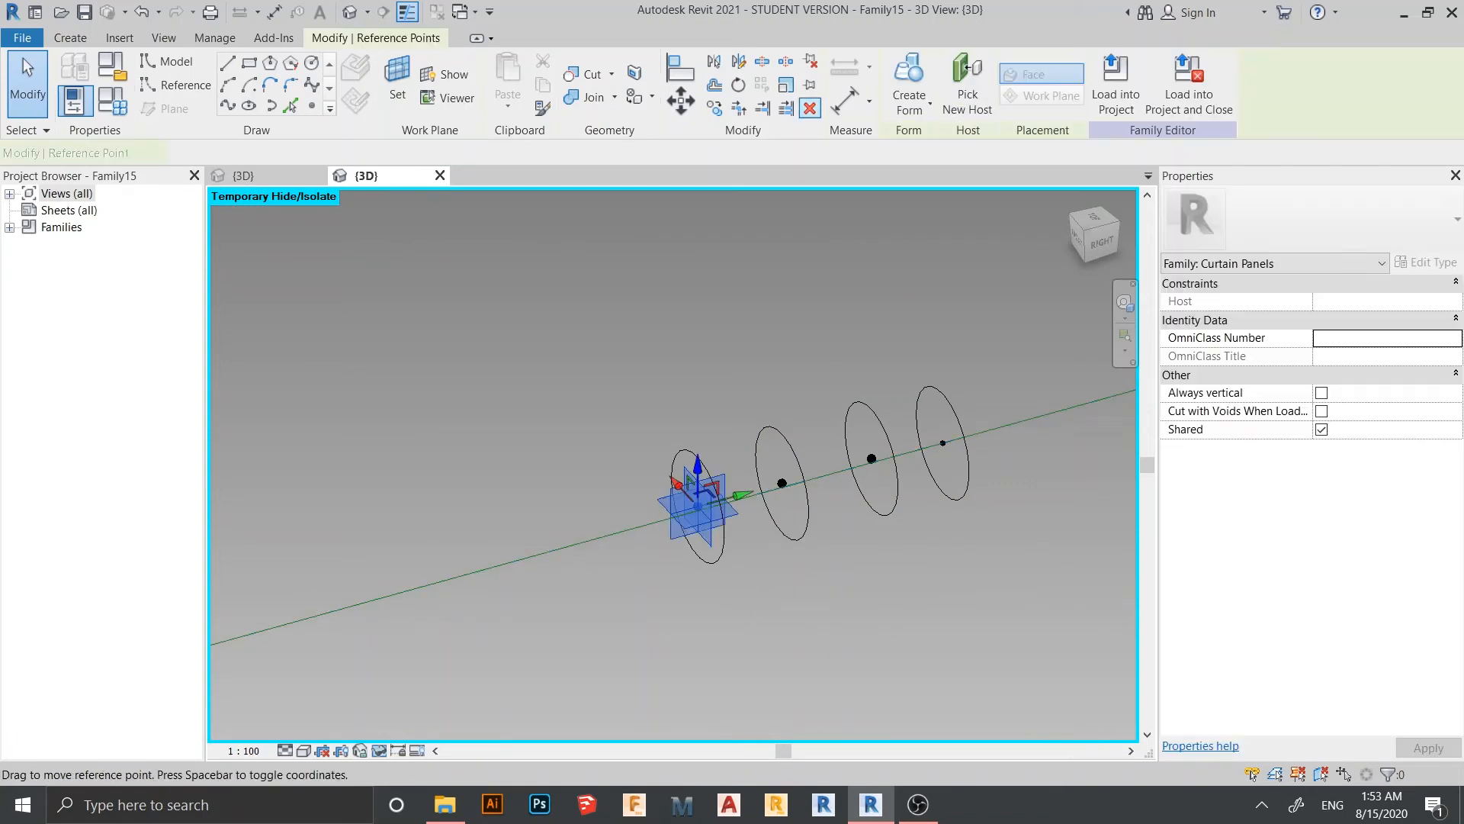
click(967, 84)
scroll(724, 299, down, 2)
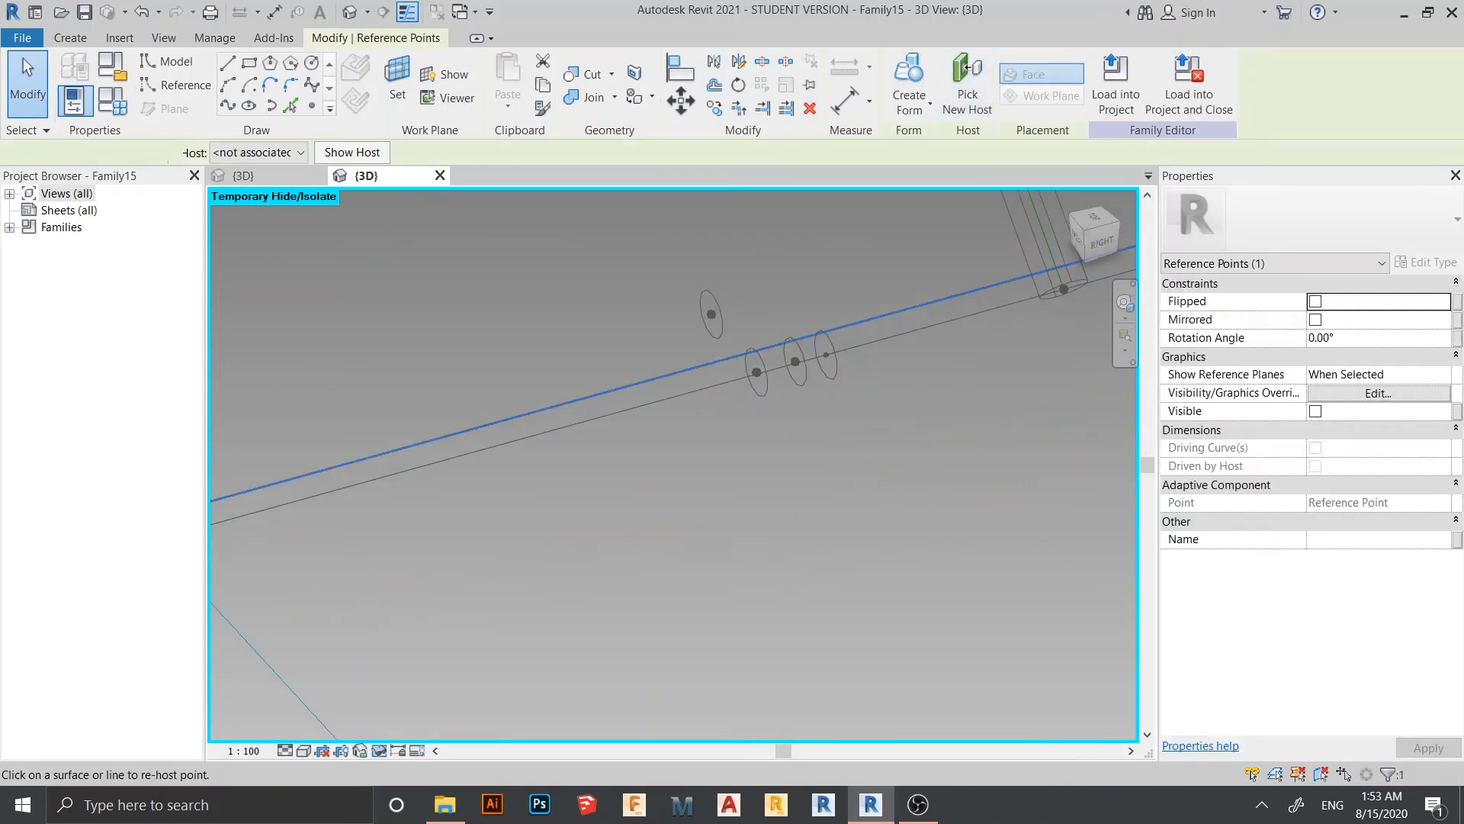
middle_drag(712, 314, 997, 362)
middle_drag(458, 382, 638, 426)
scroll(610, 433, down, 3)
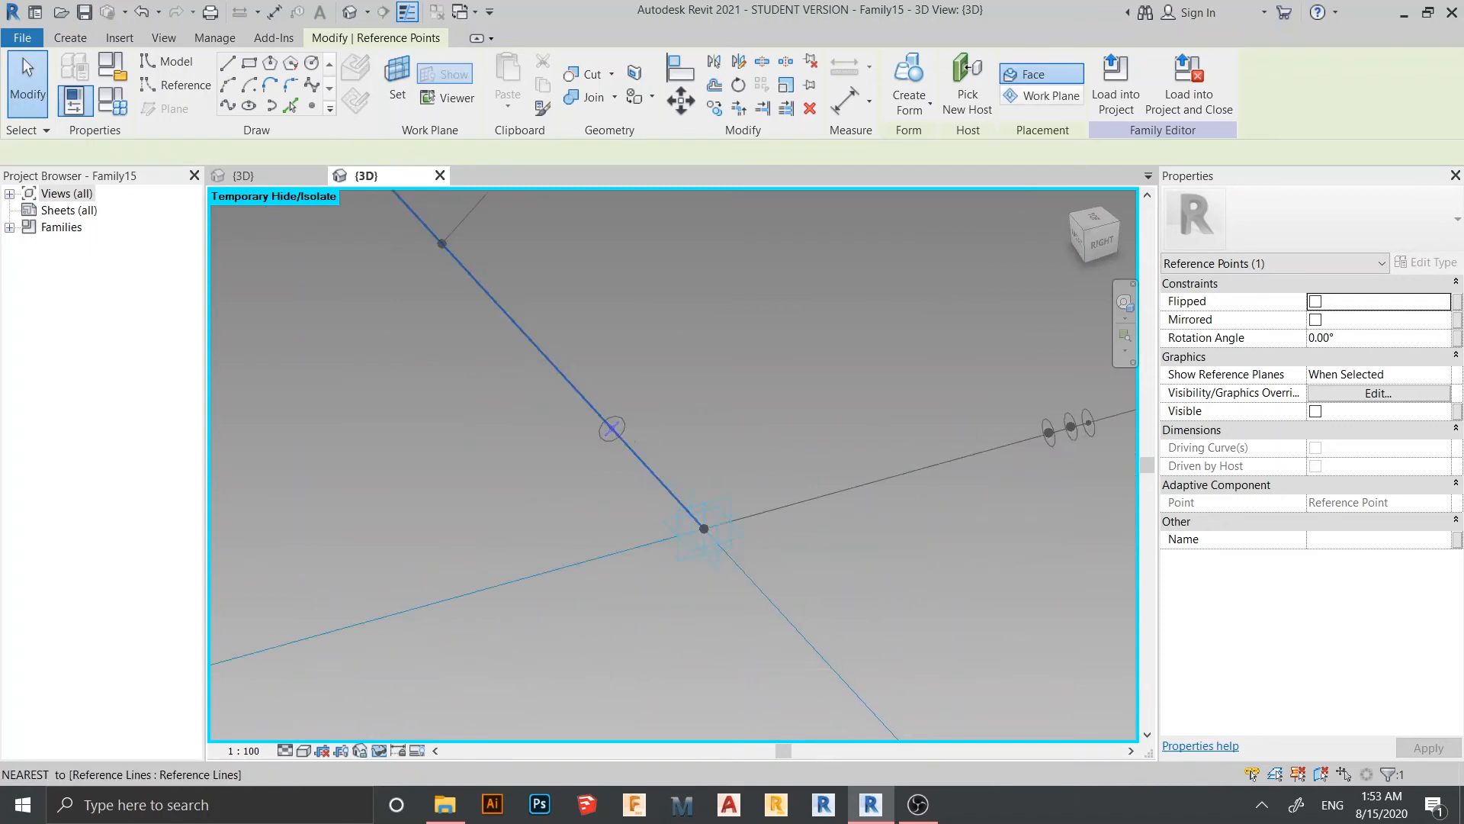
click(610, 433)
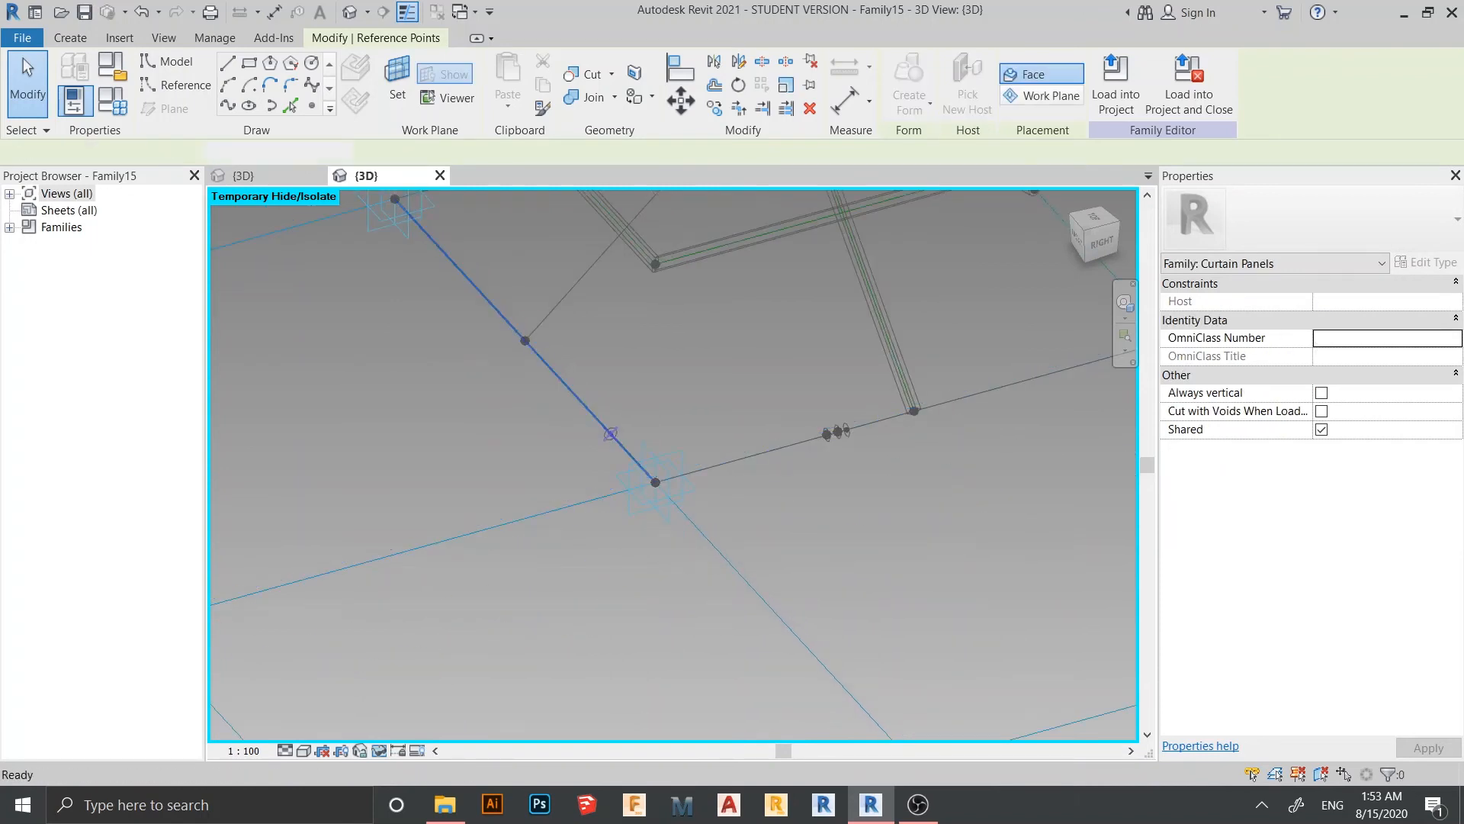
Rehost the next copied profile's point onto the base edge at the front edge's other end, close to the shared corner
scroll(847, 440, up, 5)
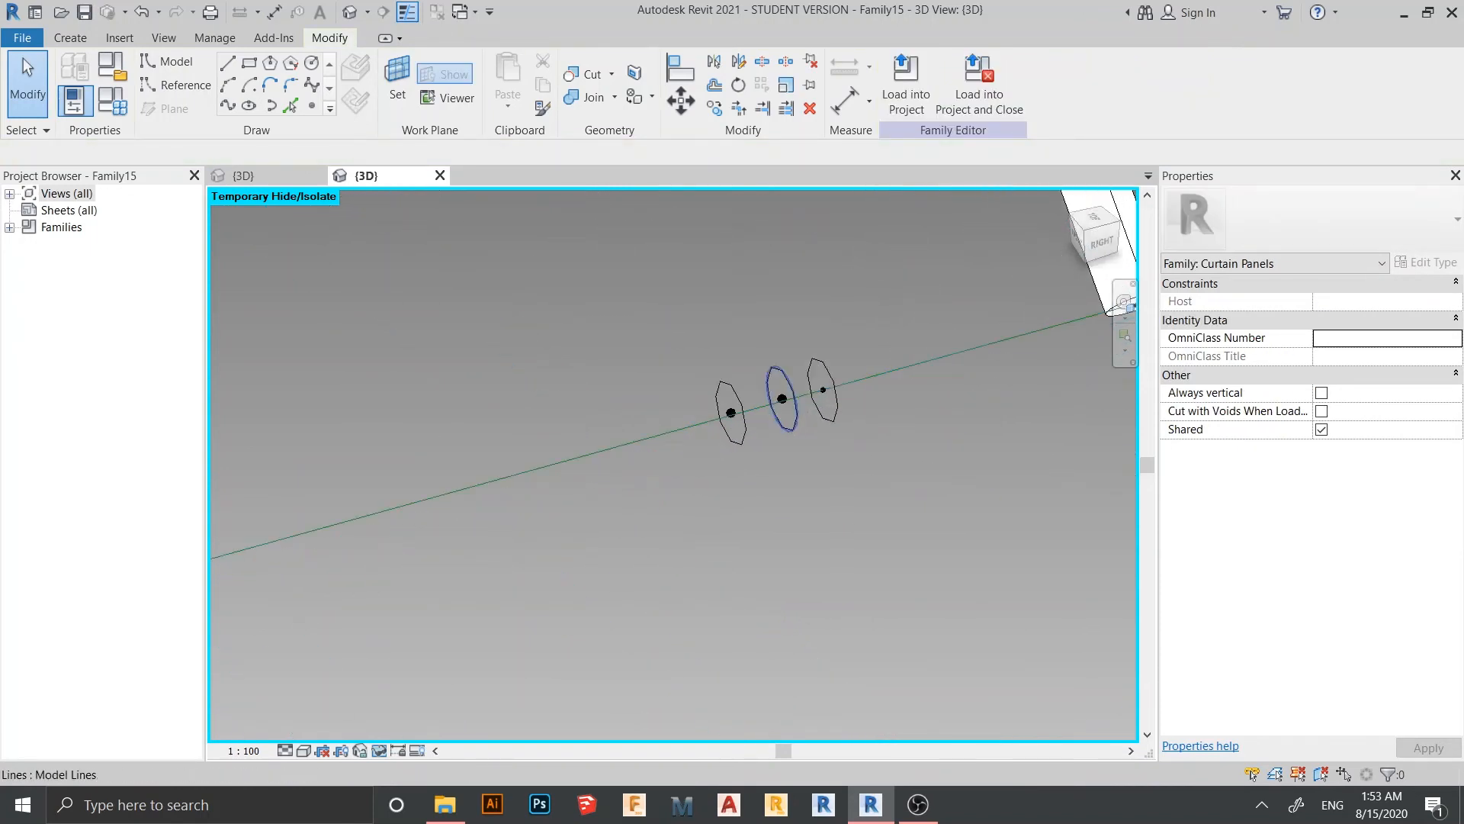
drag(638, 337, 739, 483)
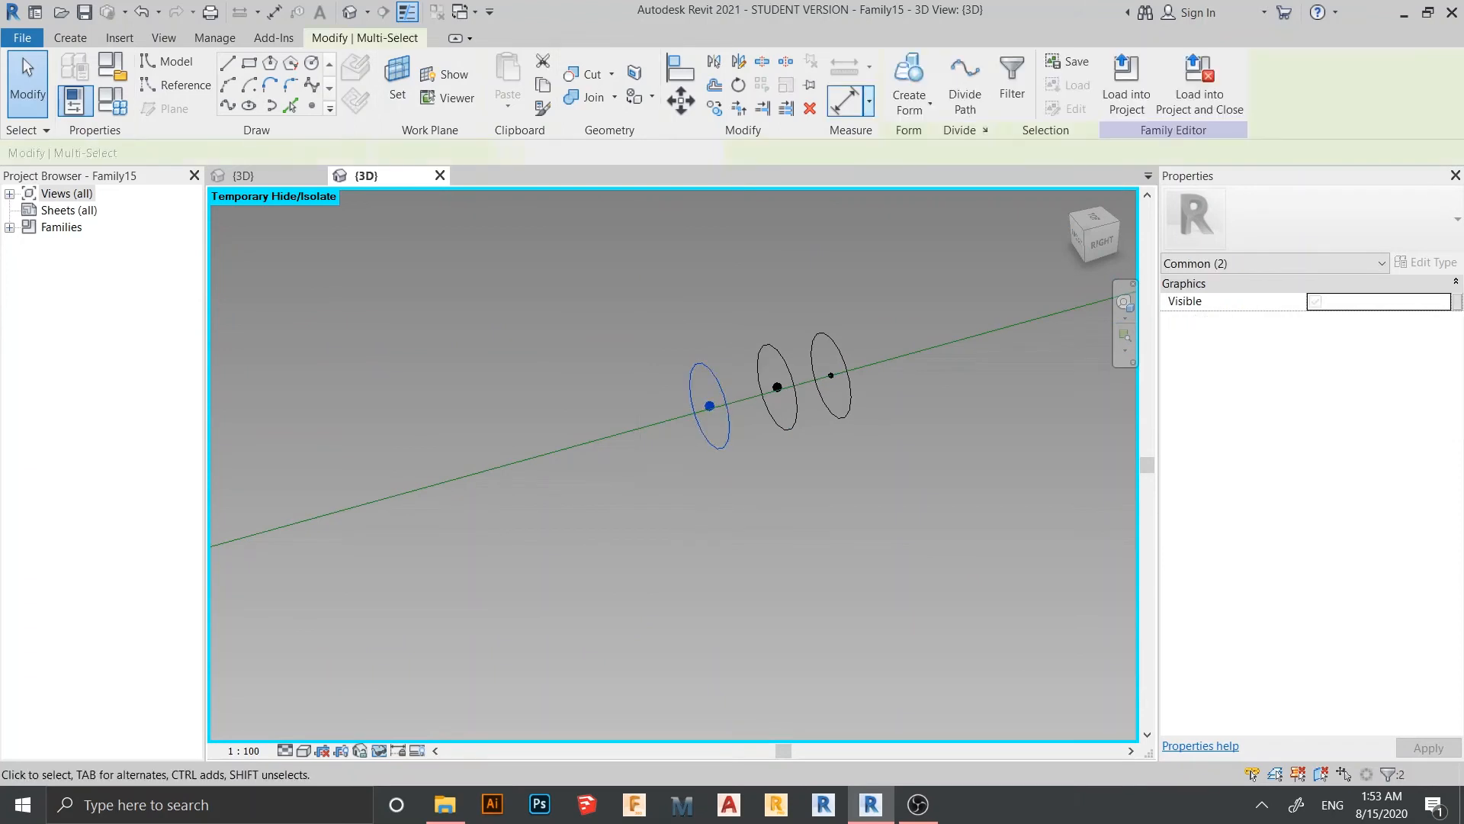
key(Escape)
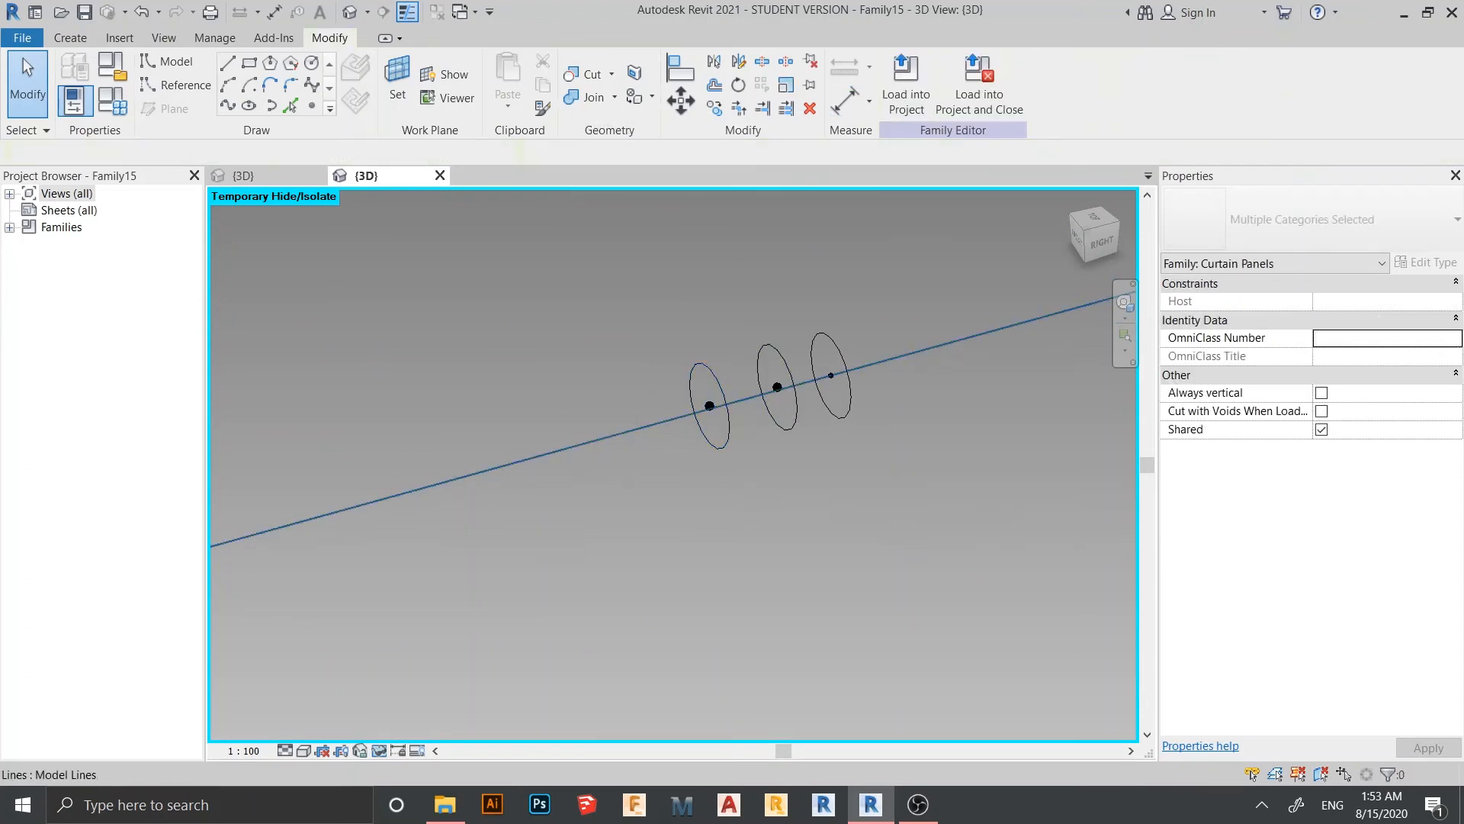
scroll(706, 411, up, 1)
scroll(711, 402, up, 1)
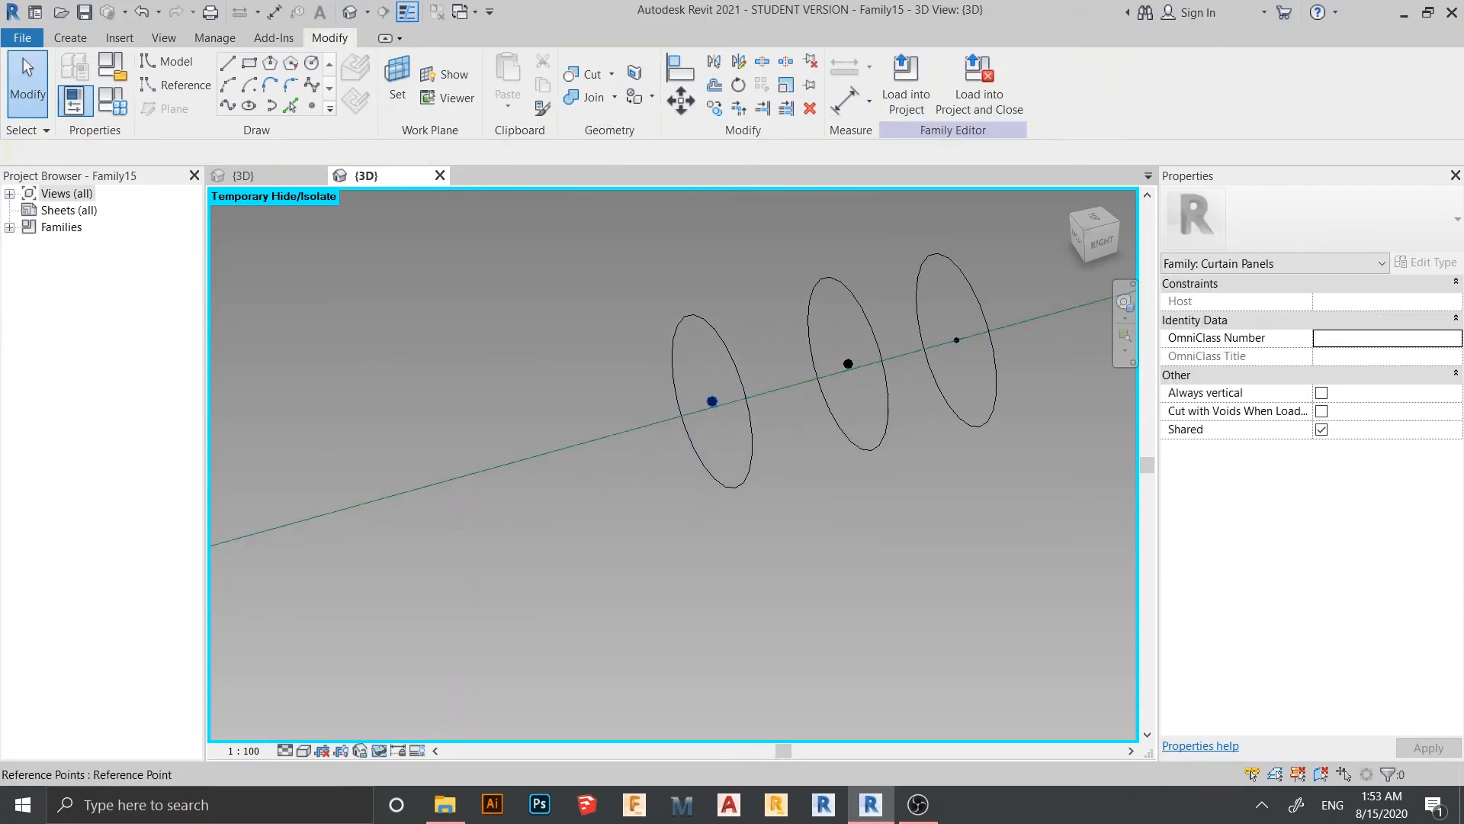
click(711, 401)
click(967, 84)
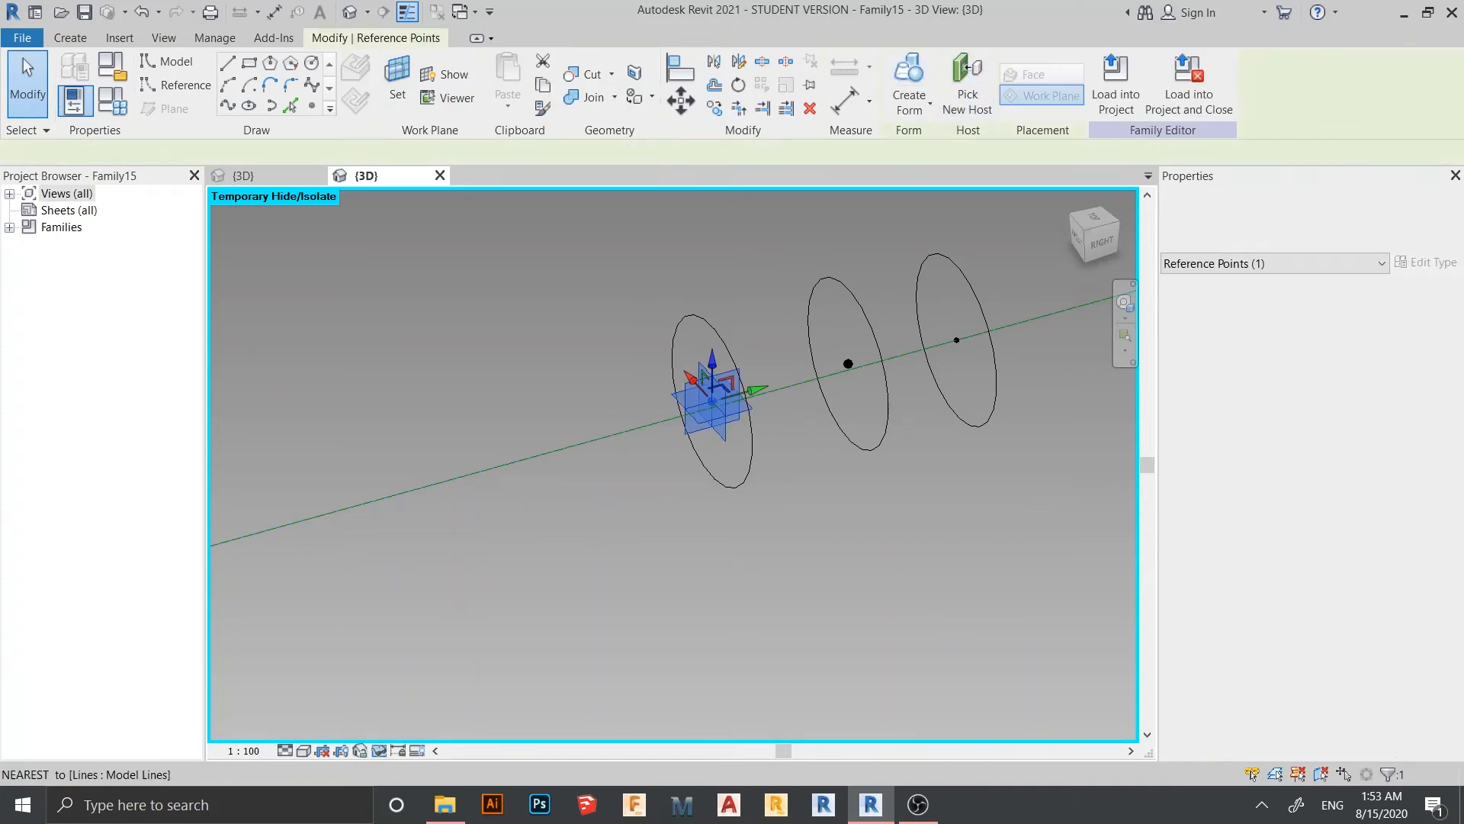
scroll(936, 405, down, 3)
scroll(1018, 408, down, 3)
middle_drag(1022, 412, 477, 481)
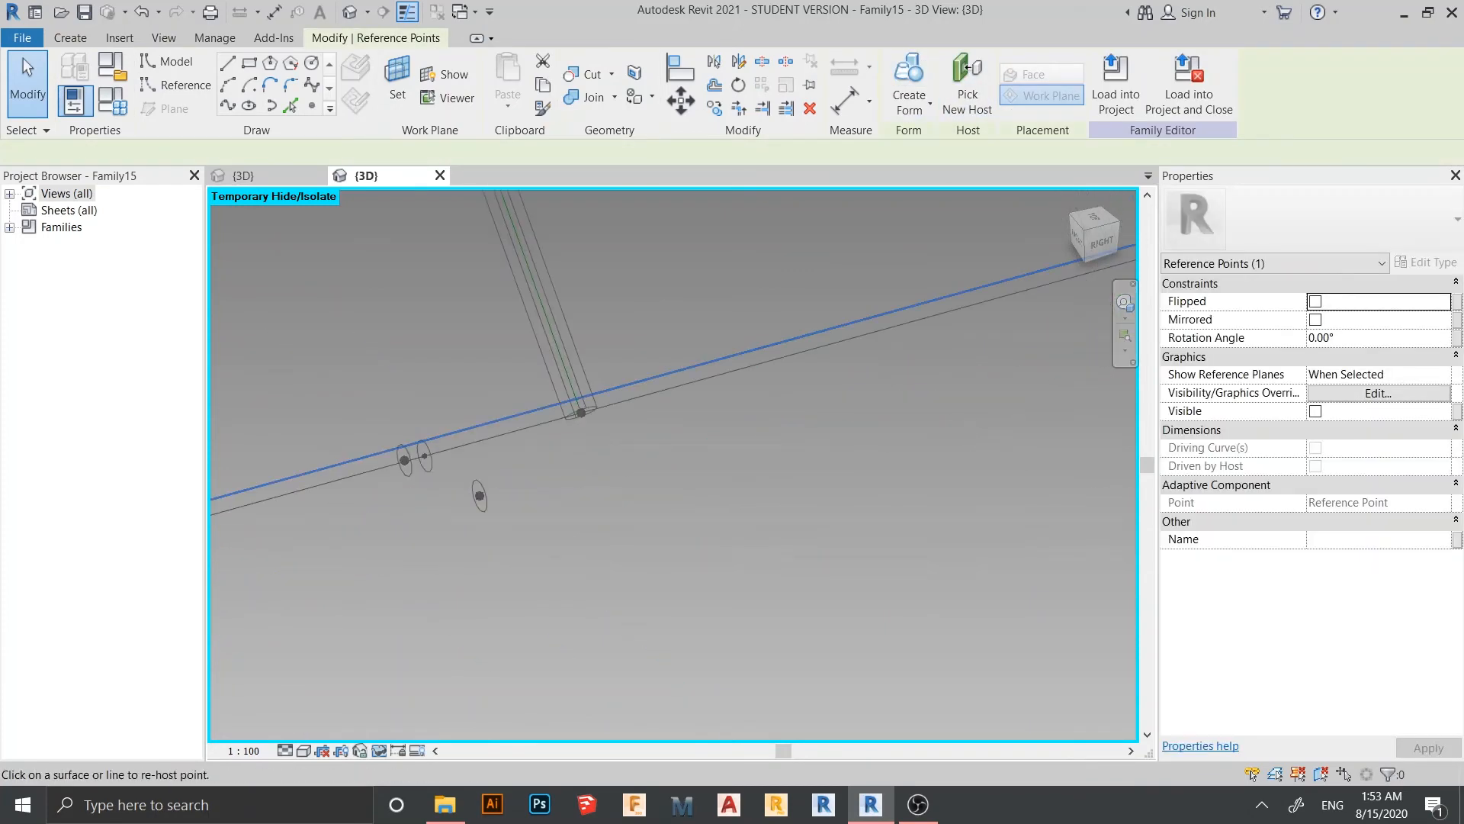
scroll(811, 431, down, 3)
scroll(839, 457, down, 1)
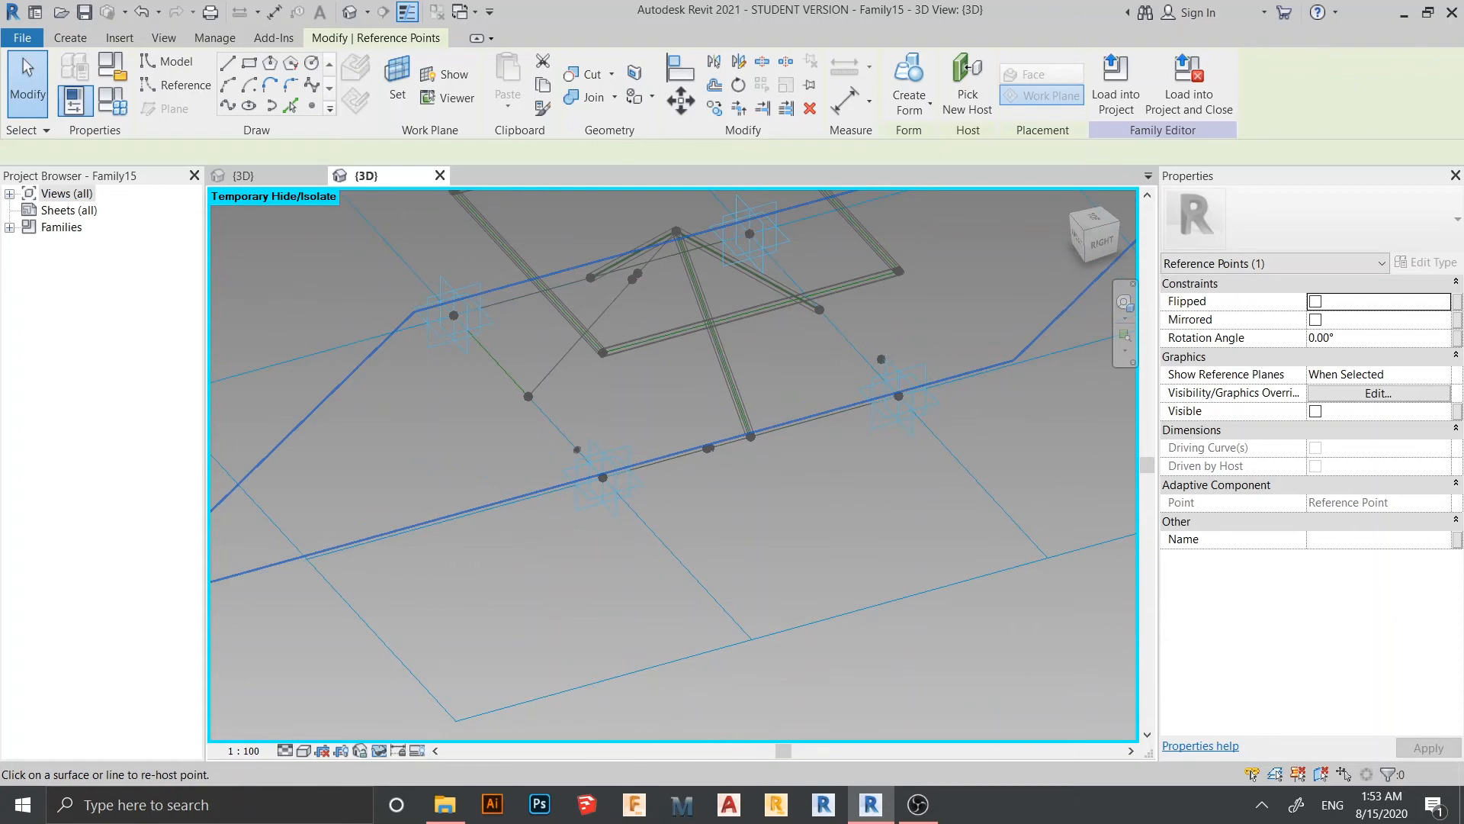
key(Escape)
key(Escape)
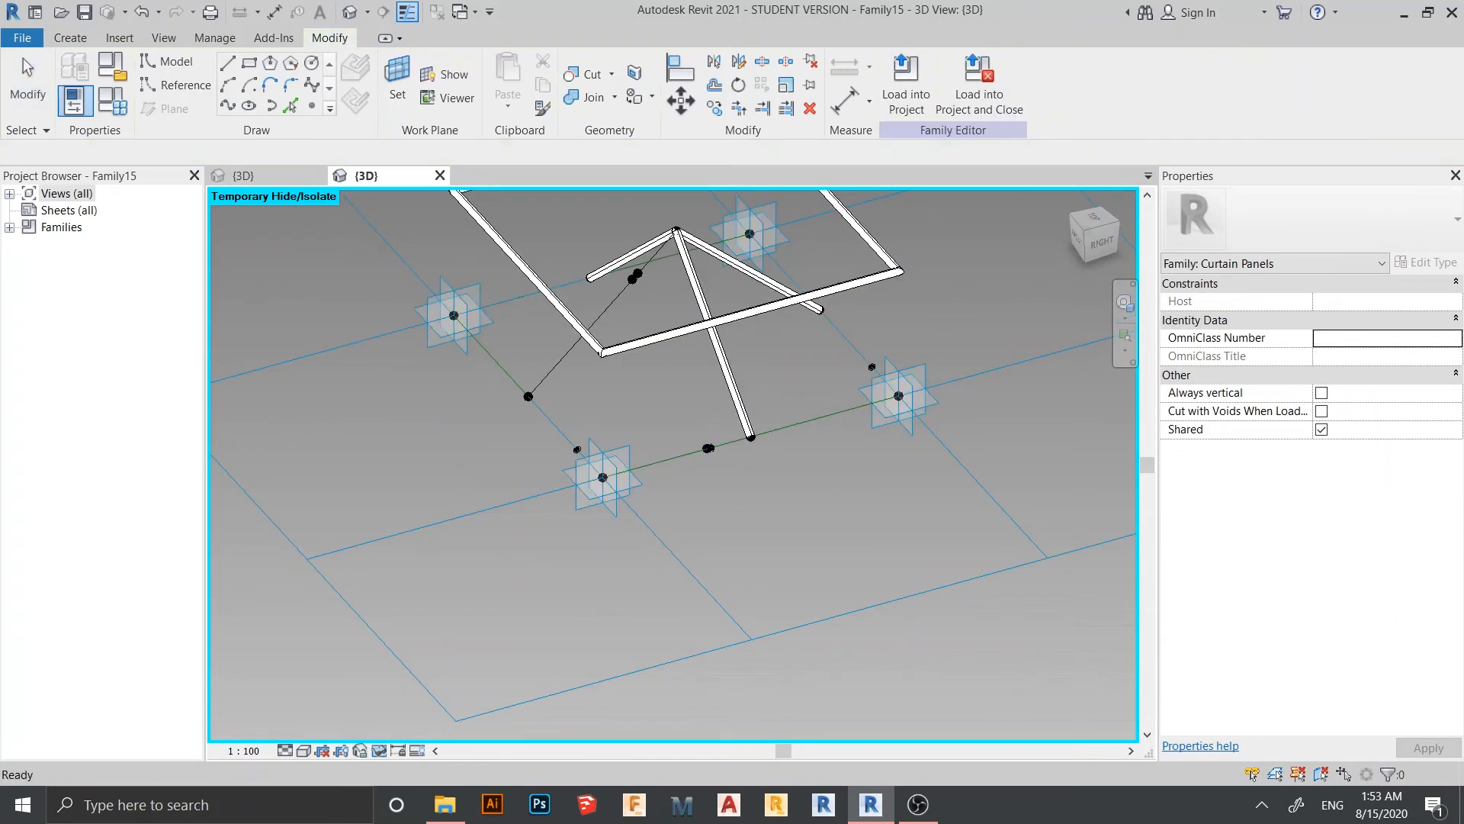
Rehost the last copied profile's point onto the rear base edge opposite the front edge, beside the sloping member's foot
scroll(706, 450, up, 6)
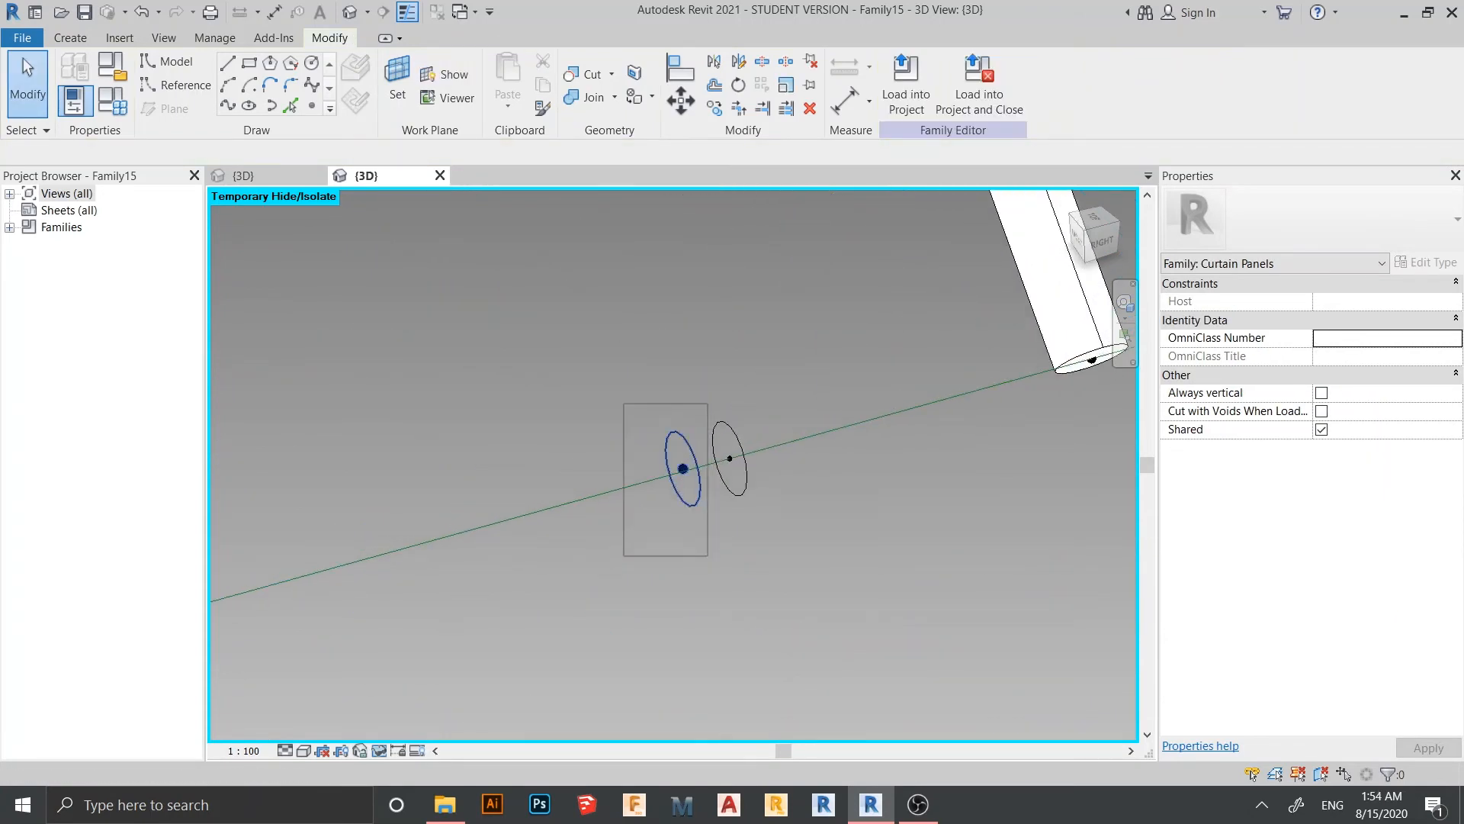
drag(624, 403, 707, 555)
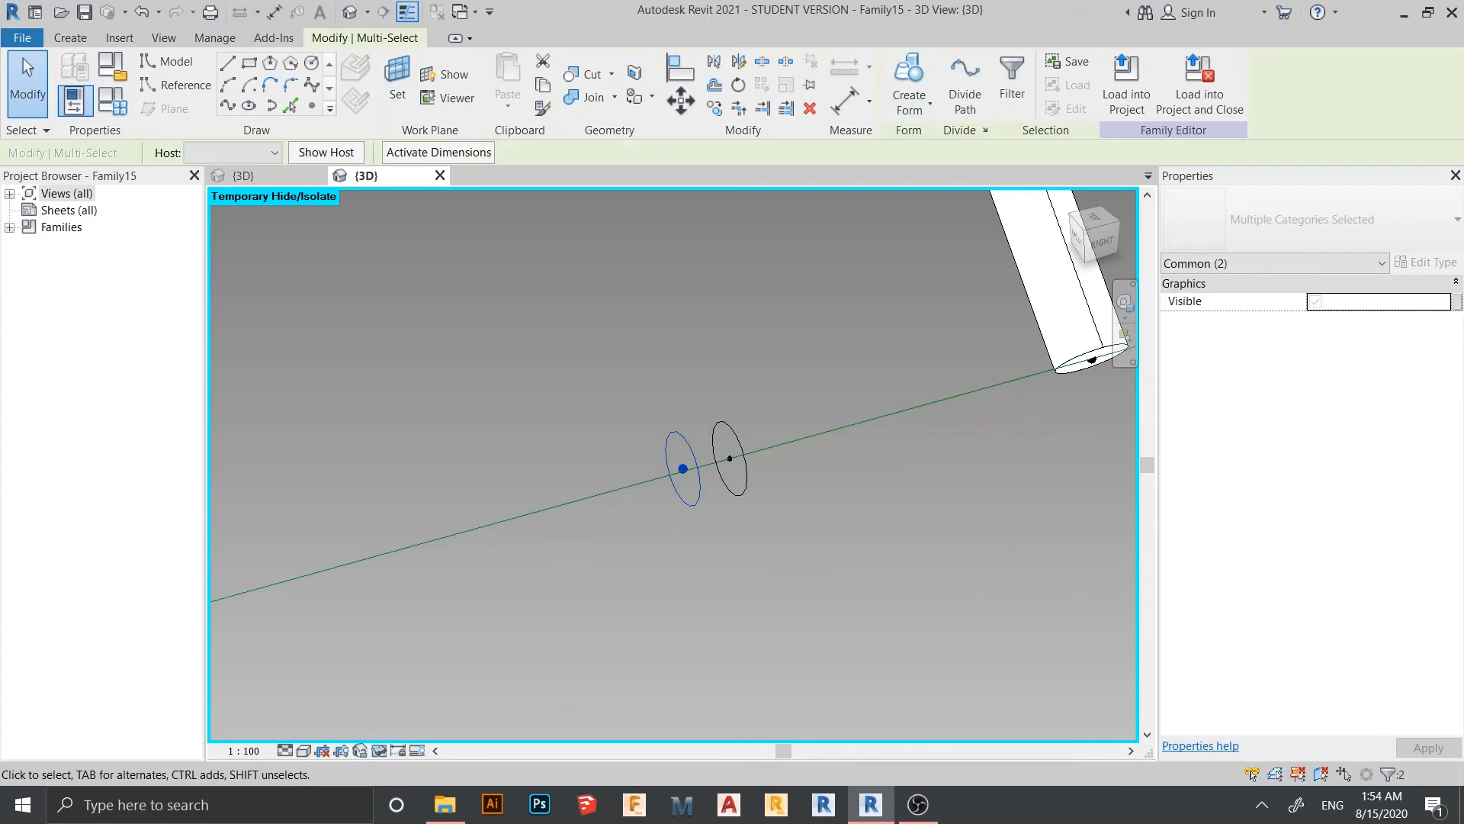
key(Escape)
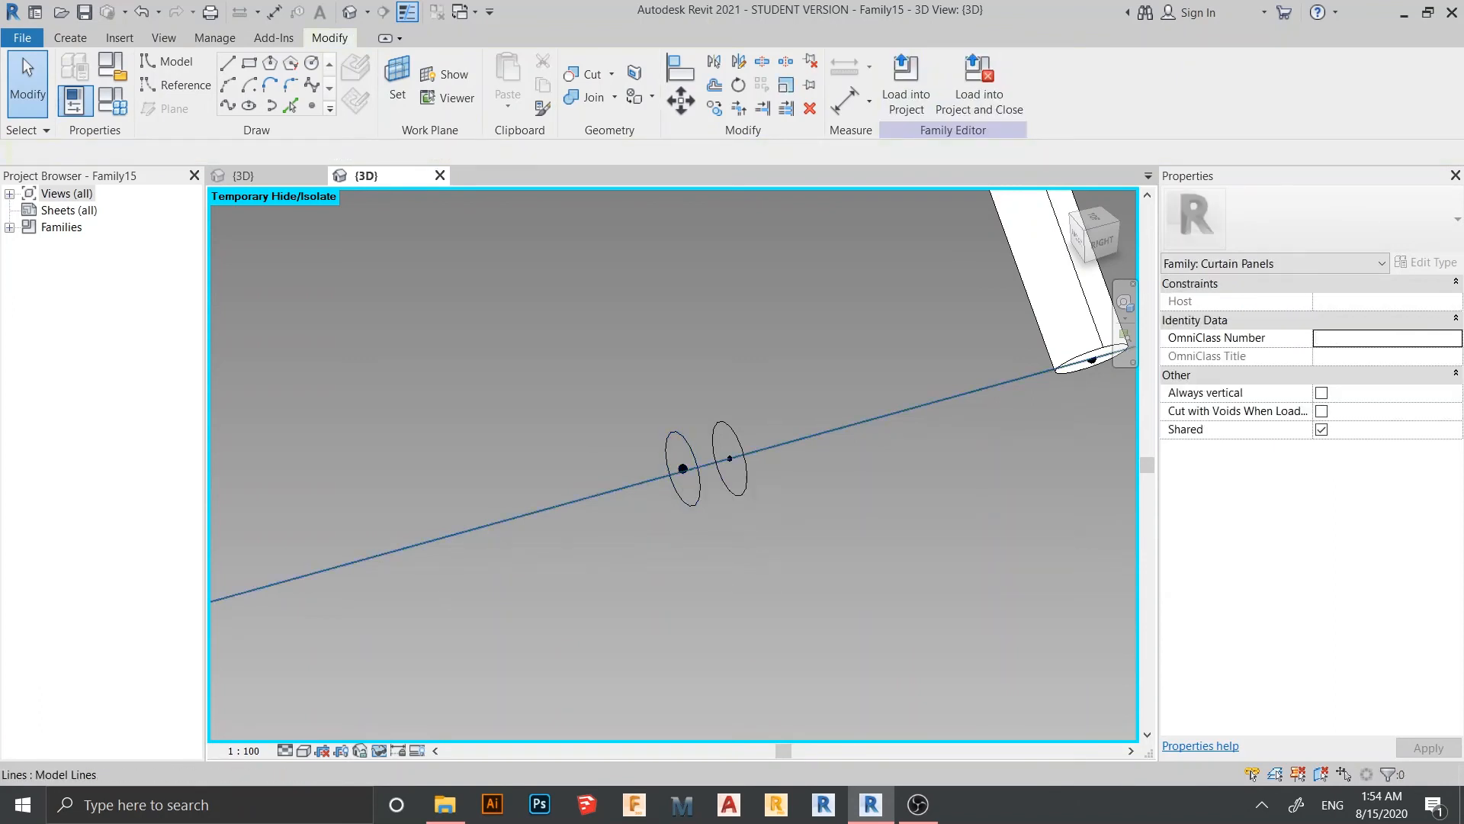
scroll(681, 473, up, 2)
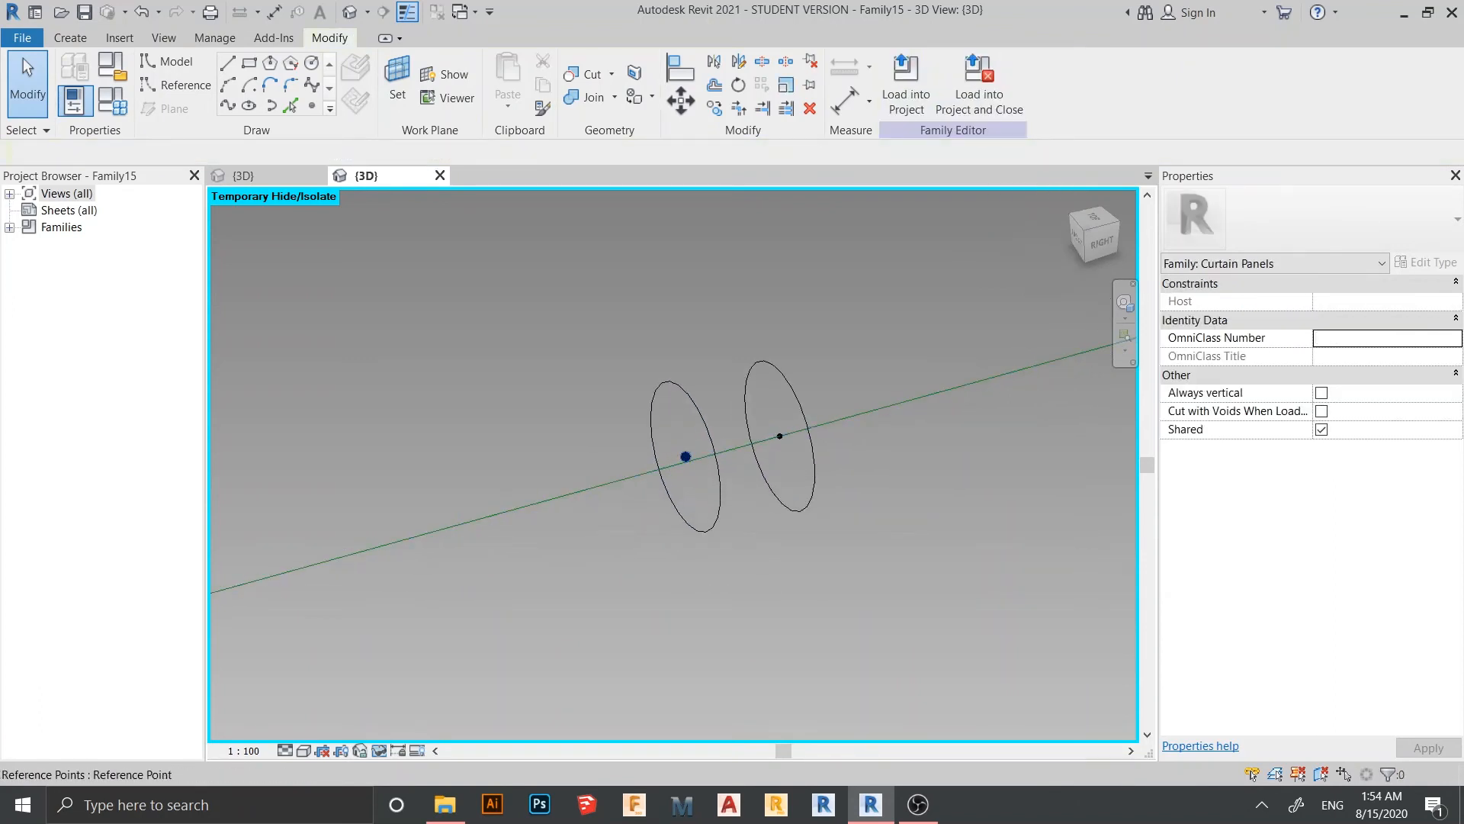
click(685, 456)
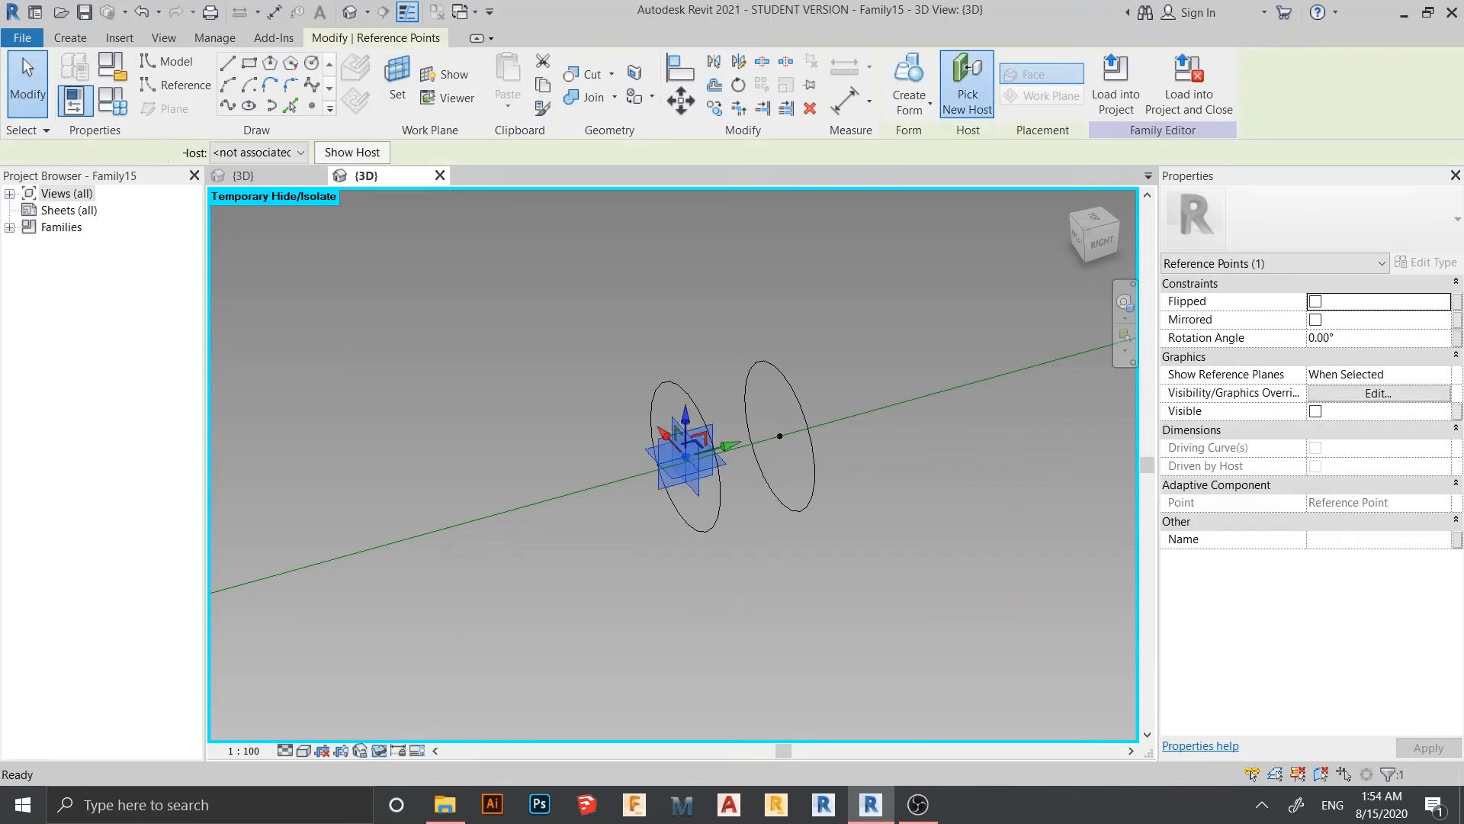
click(966, 77)
scroll(674, 465, down, 4)
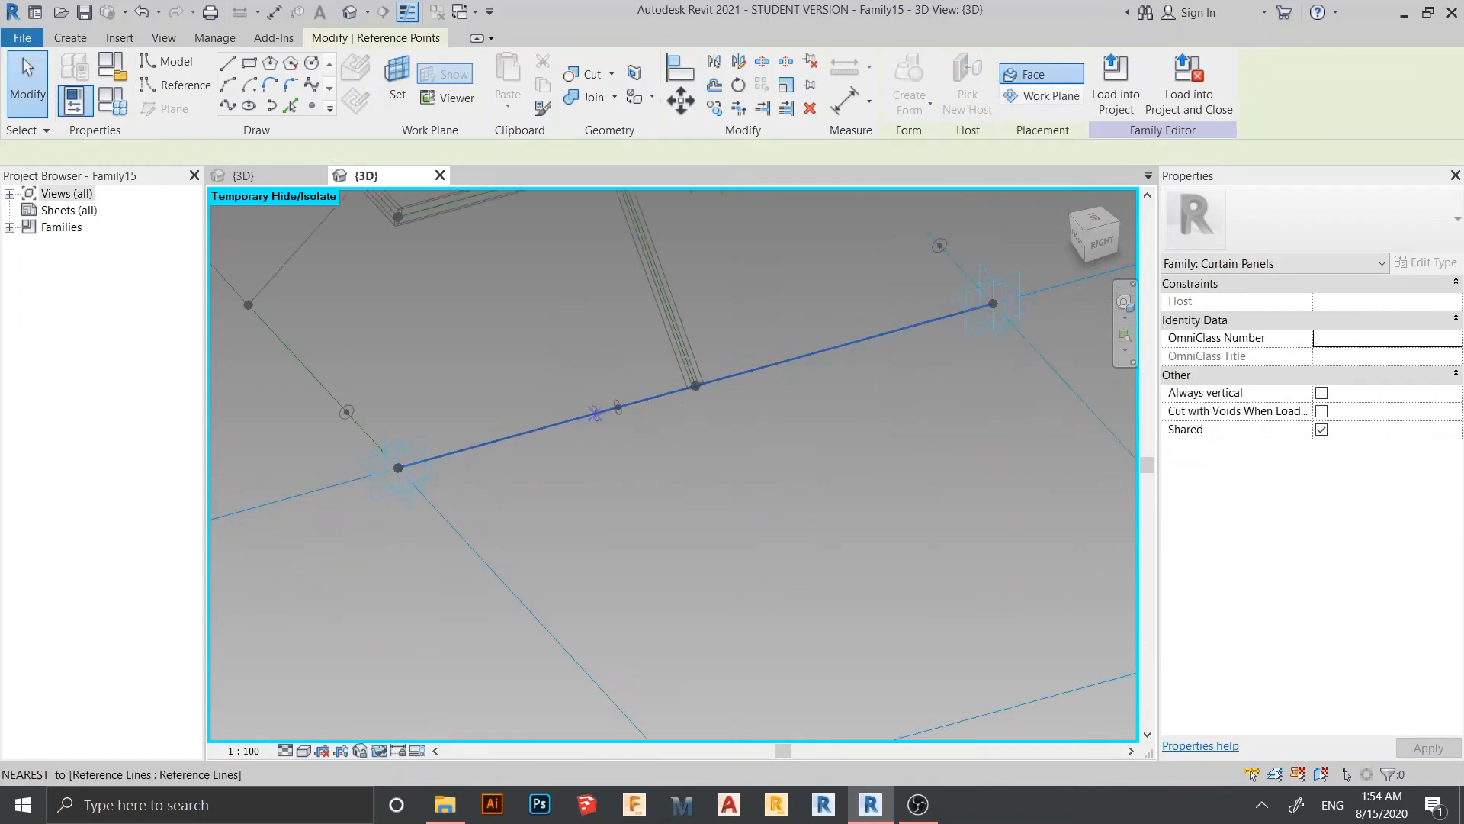
scroll(759, 465, up, 5)
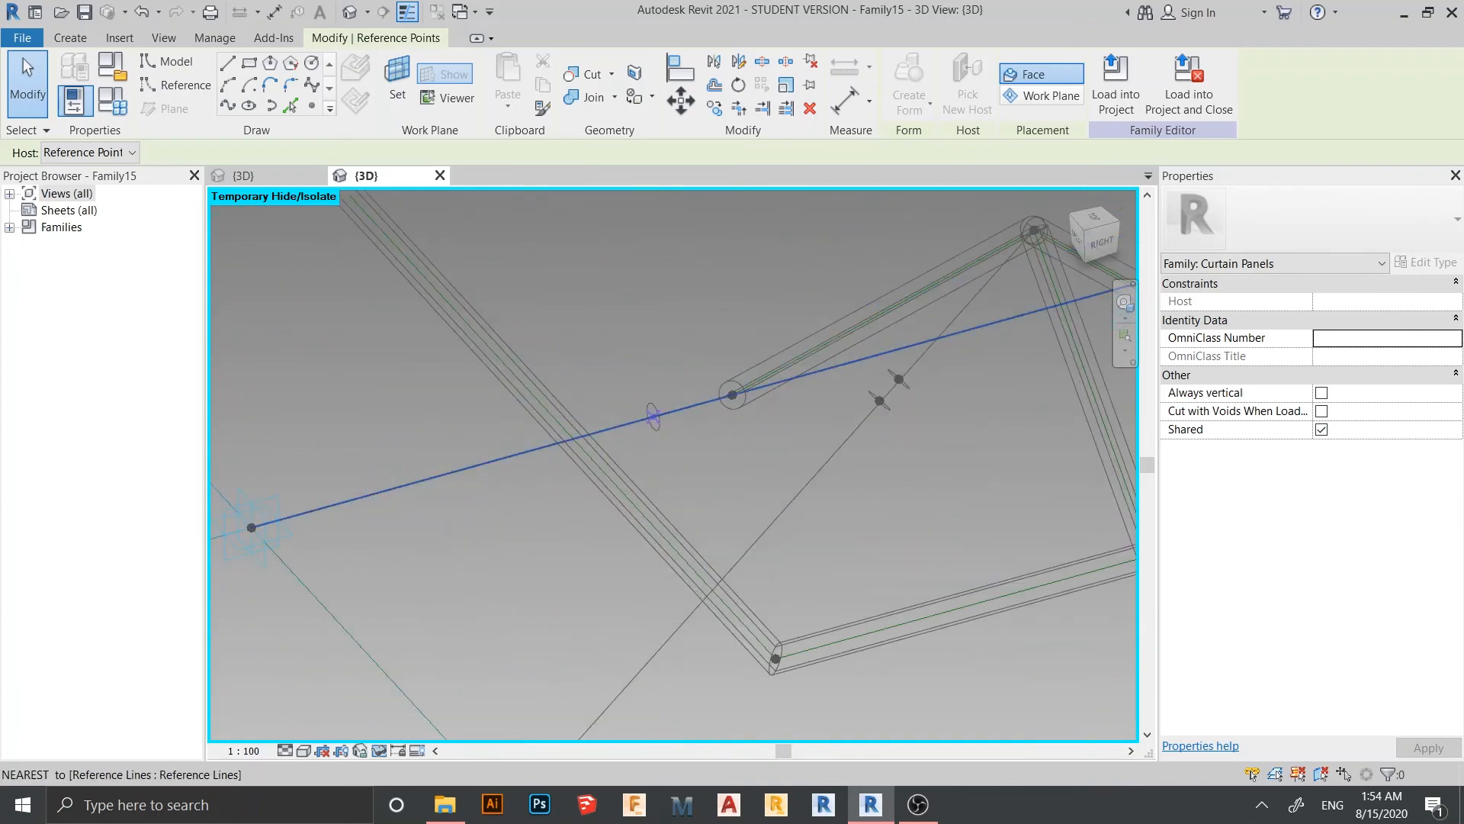
click(653, 417)
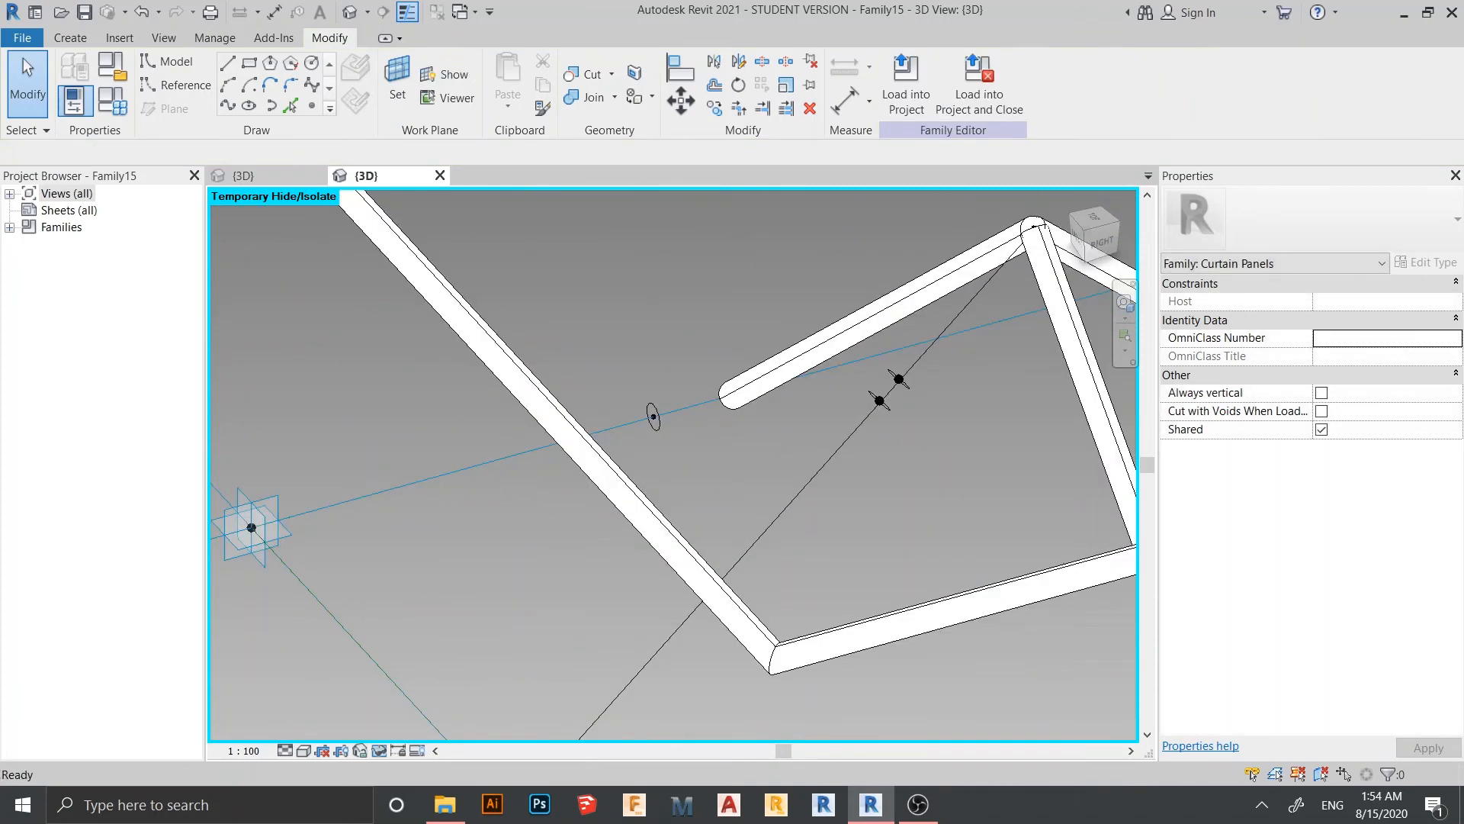
Create a solid form from the circular profile and its host line along the left base edge
scroll(699, 458, up, 2)
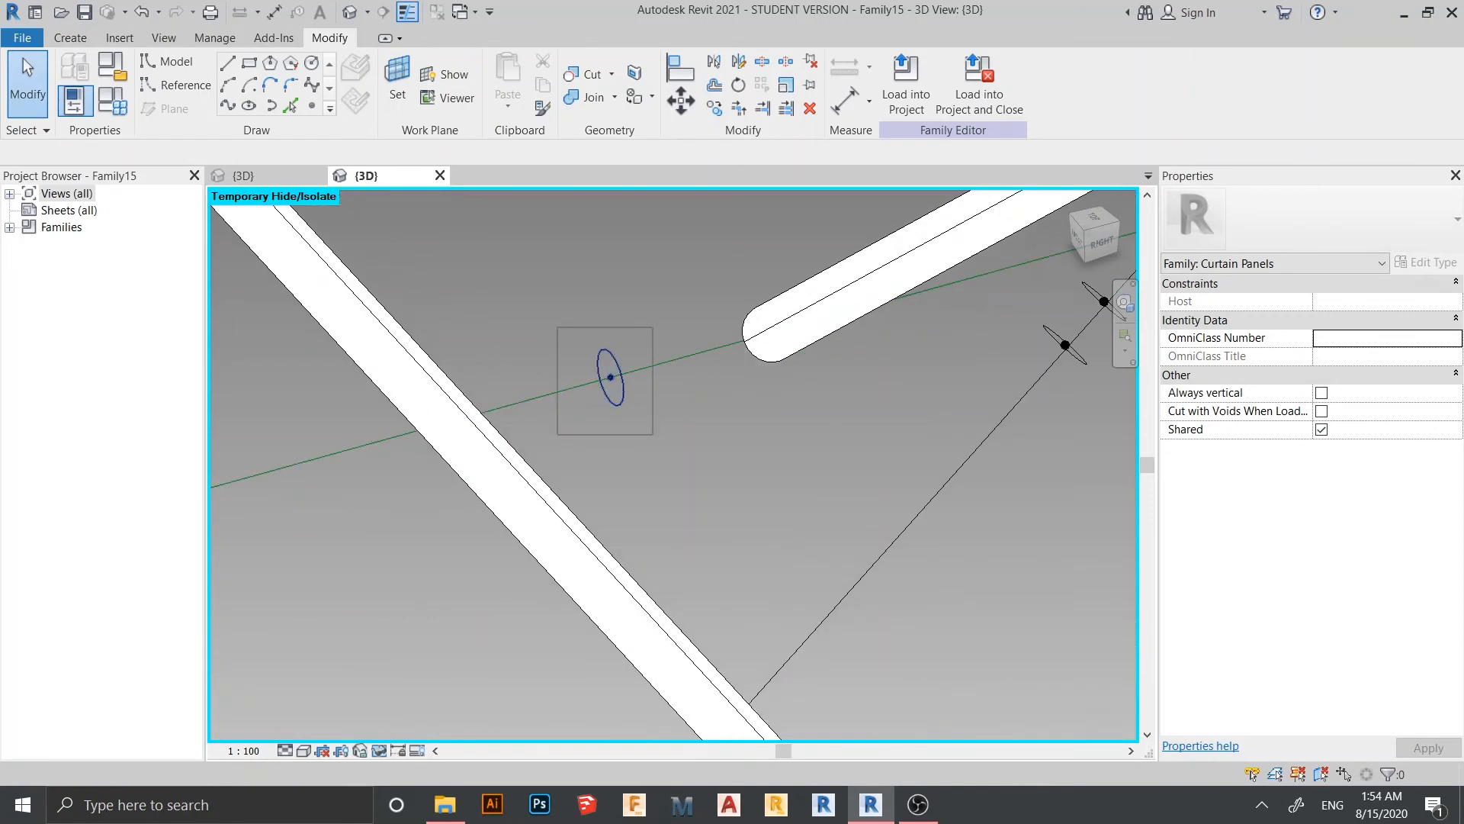
drag(653, 435, 557, 327)
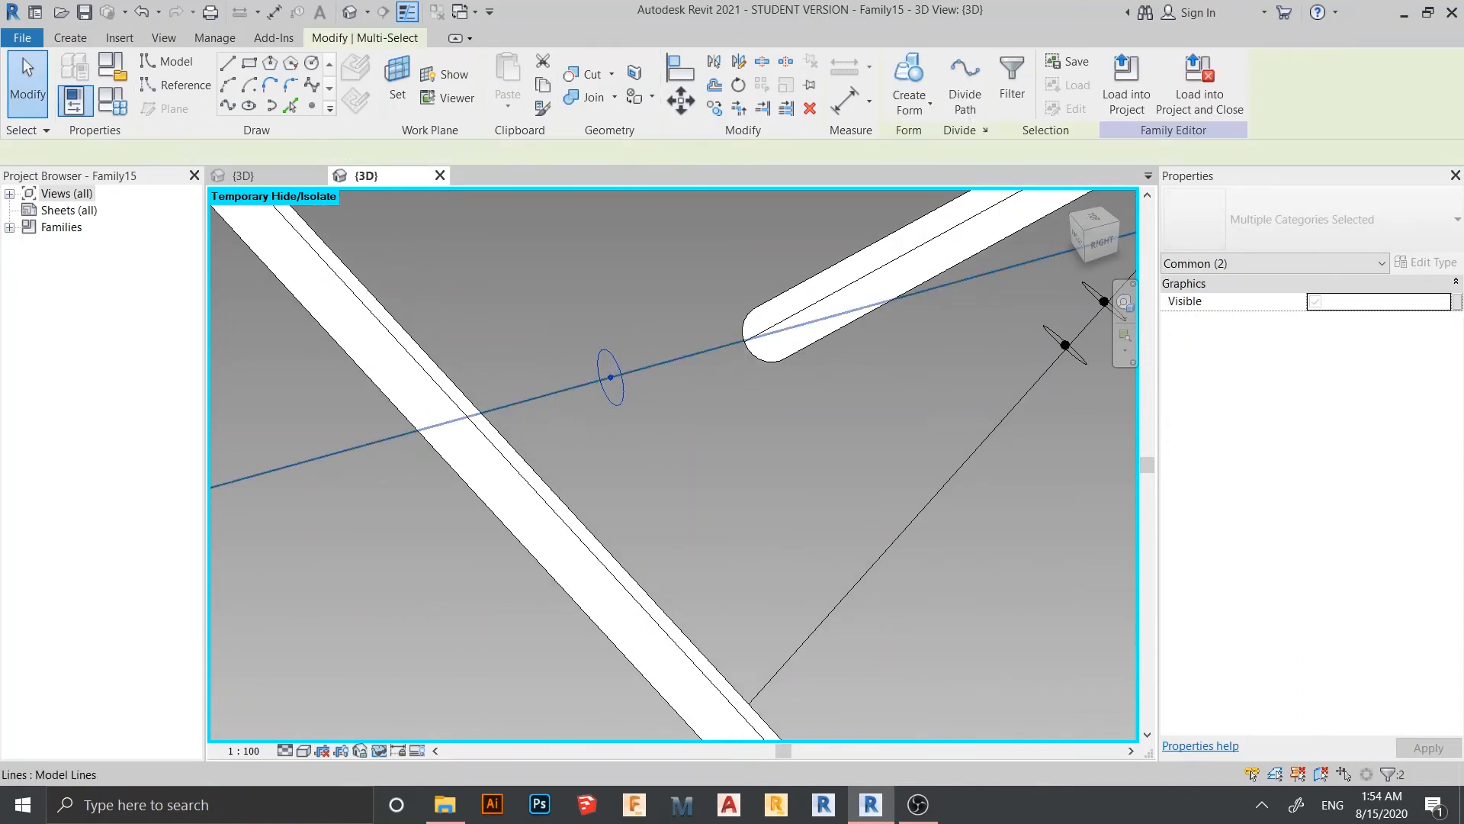
click(909, 95)
click(957, 141)
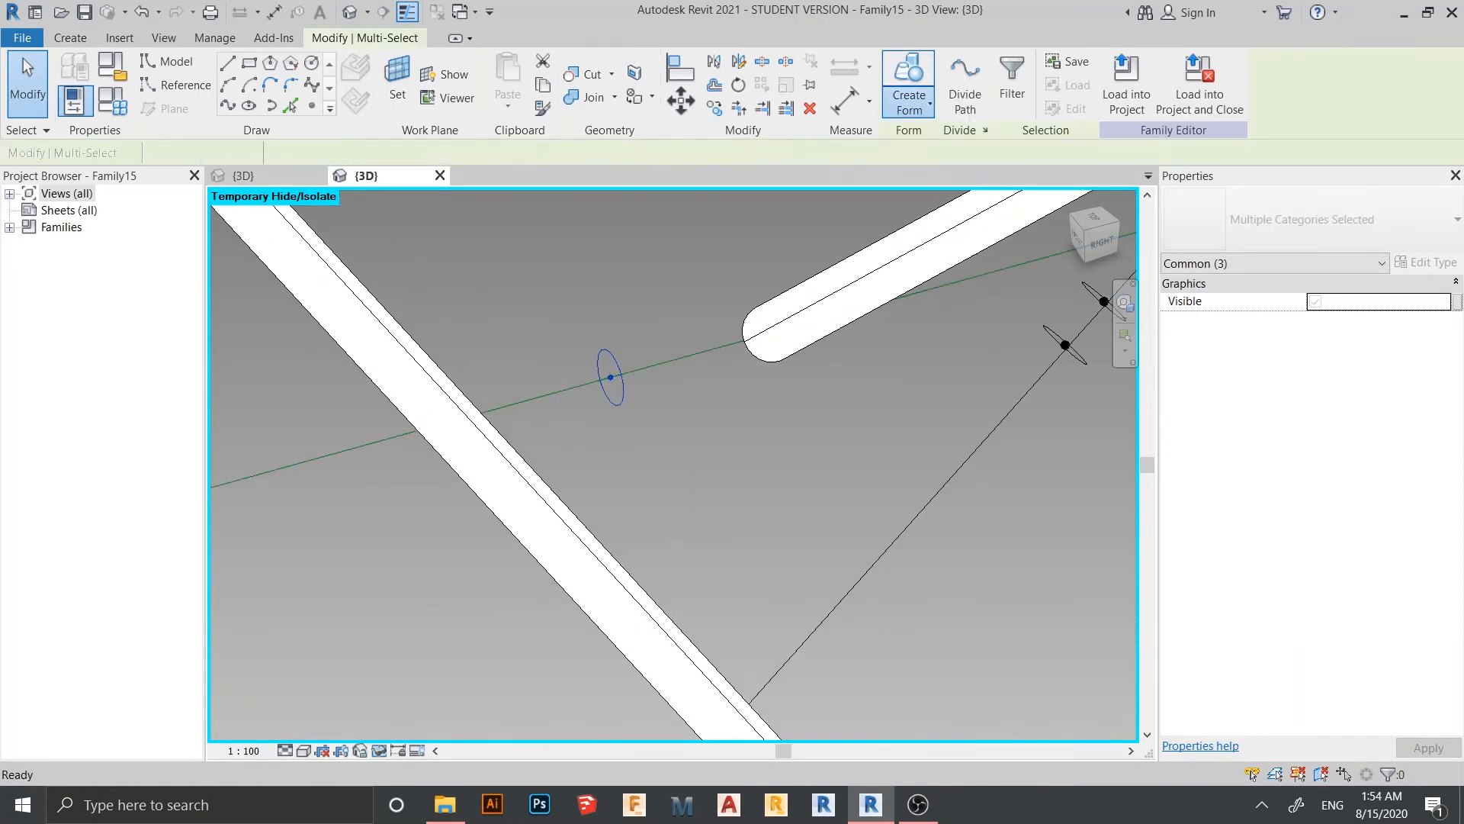
Delete the lower of the two circular profiles, with its point, on the bare sloping line
scroll(786, 502, down, 5)
shift+middle_drag(786, 502, 828, 404)
scroll(807, 381, up, 10)
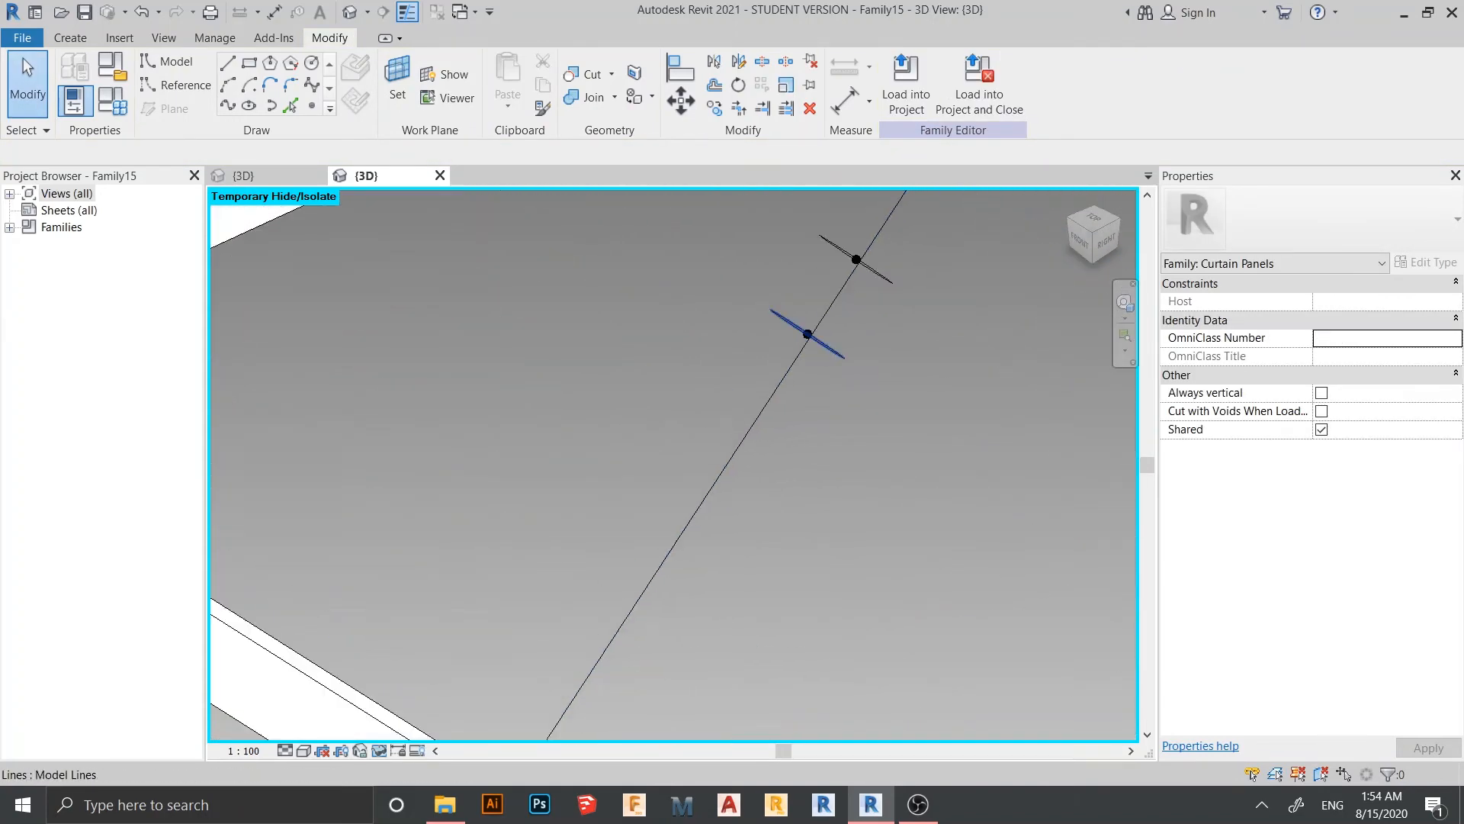
drag(875, 398, 877, 397)
key(Delete)
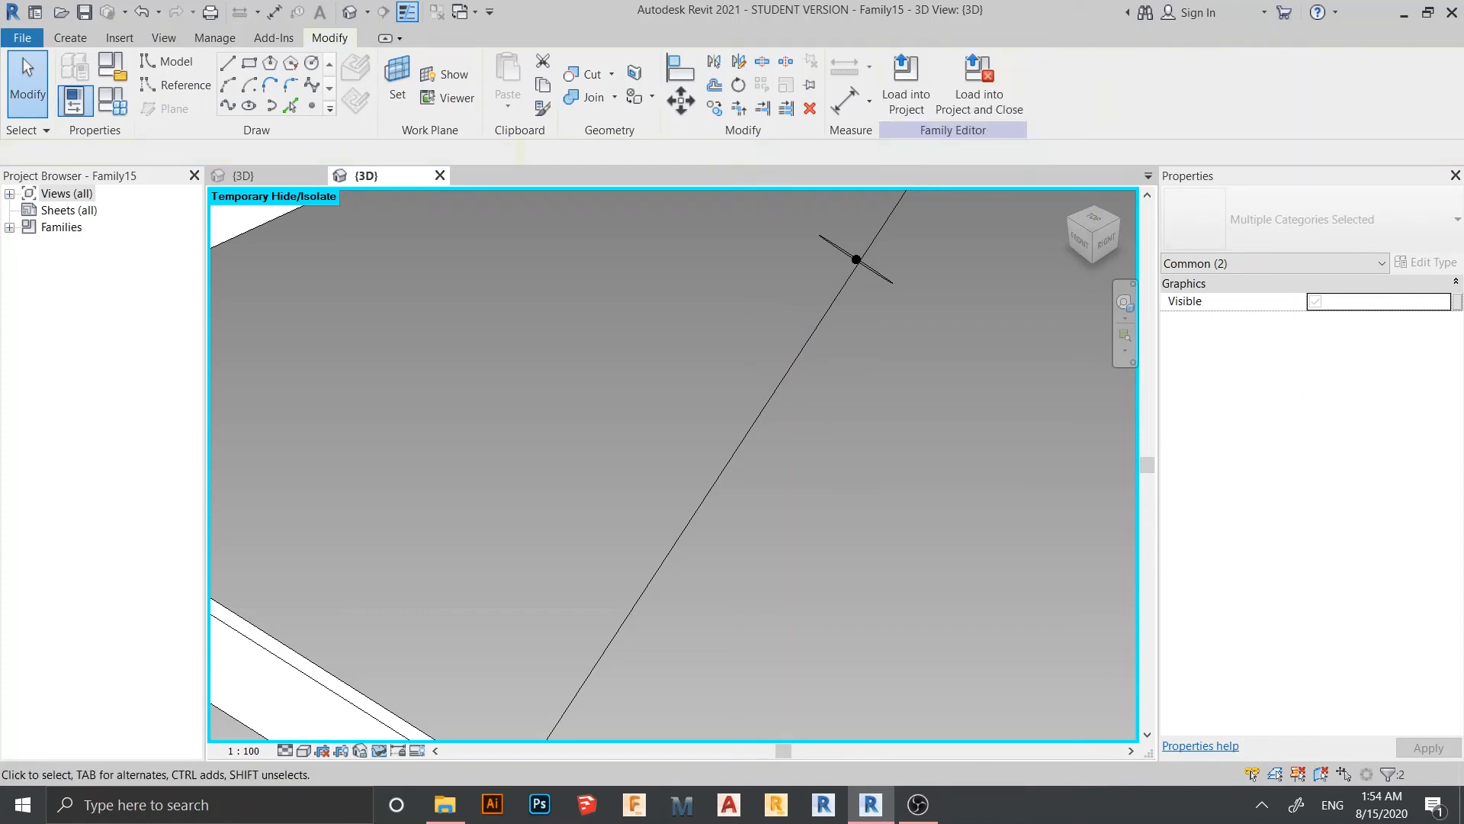
Create a solid form from the remaining circular profile and the bare sloping line running up to the apex
scroll(880, 406, down, 2)
shift+middle_drag(880, 406, 847, 406)
middle_drag(1045, 225, 873, 352)
drag(820, 275, 950, 470)
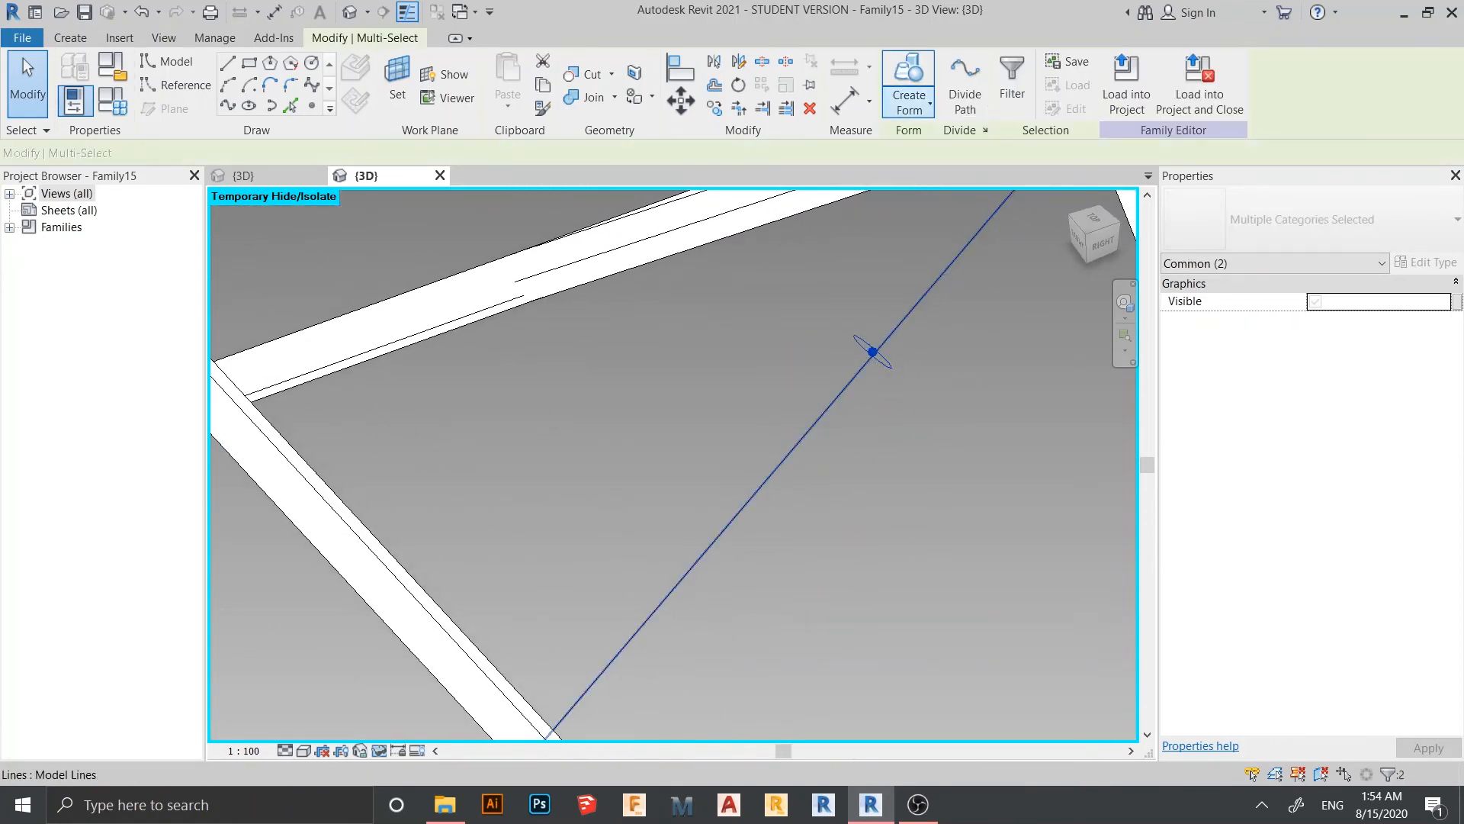
click(907, 102)
click(884, 139)
Create a solid form from the circular profile and reference line on the front base edge
scroll(923, 564, down, 6)
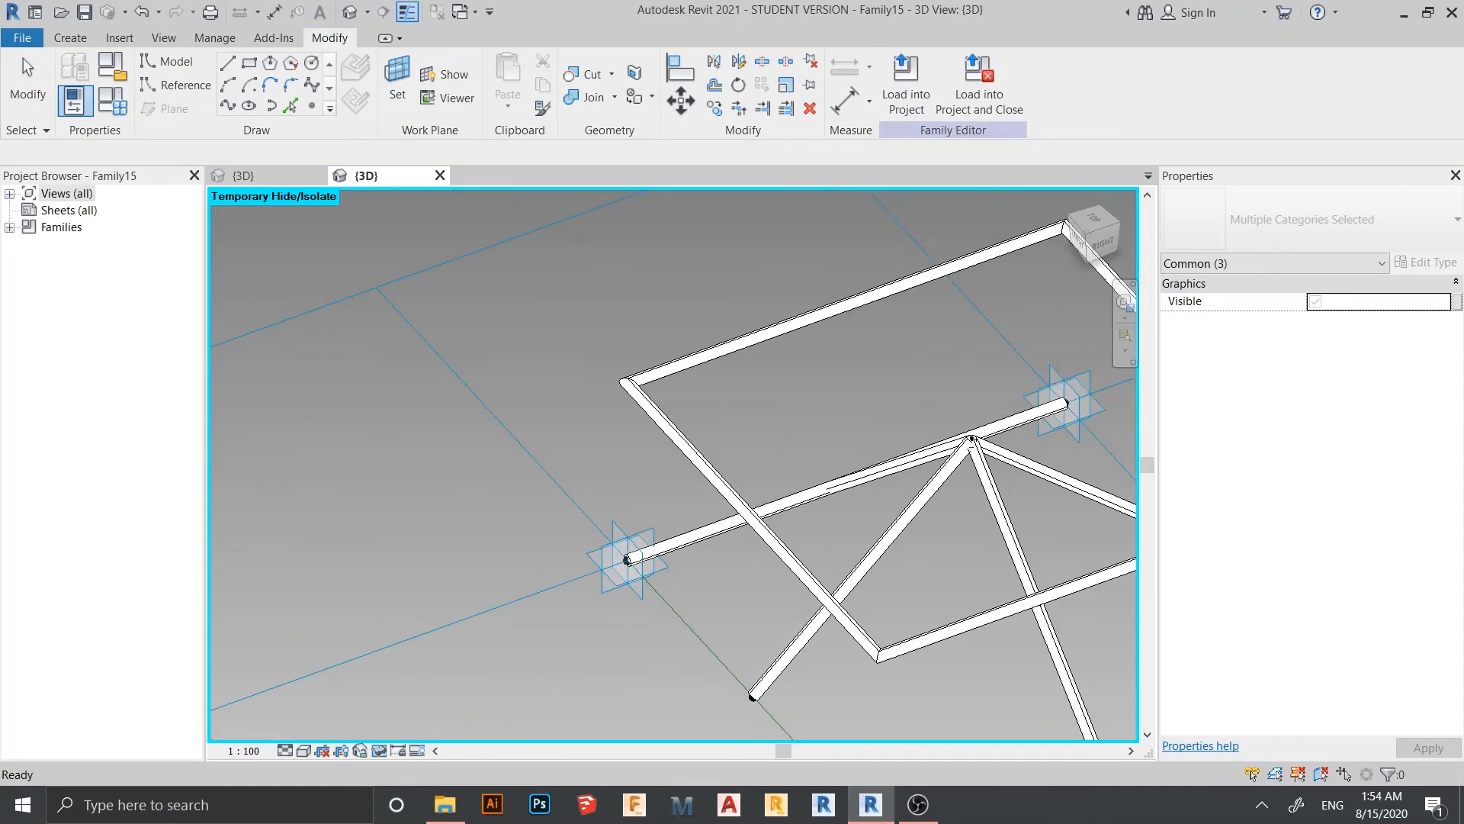
middle_drag(922, 564, 829, 445)
shift+middle_drag(829, 678, 843, 607)
scroll(790, 613, up, 3)
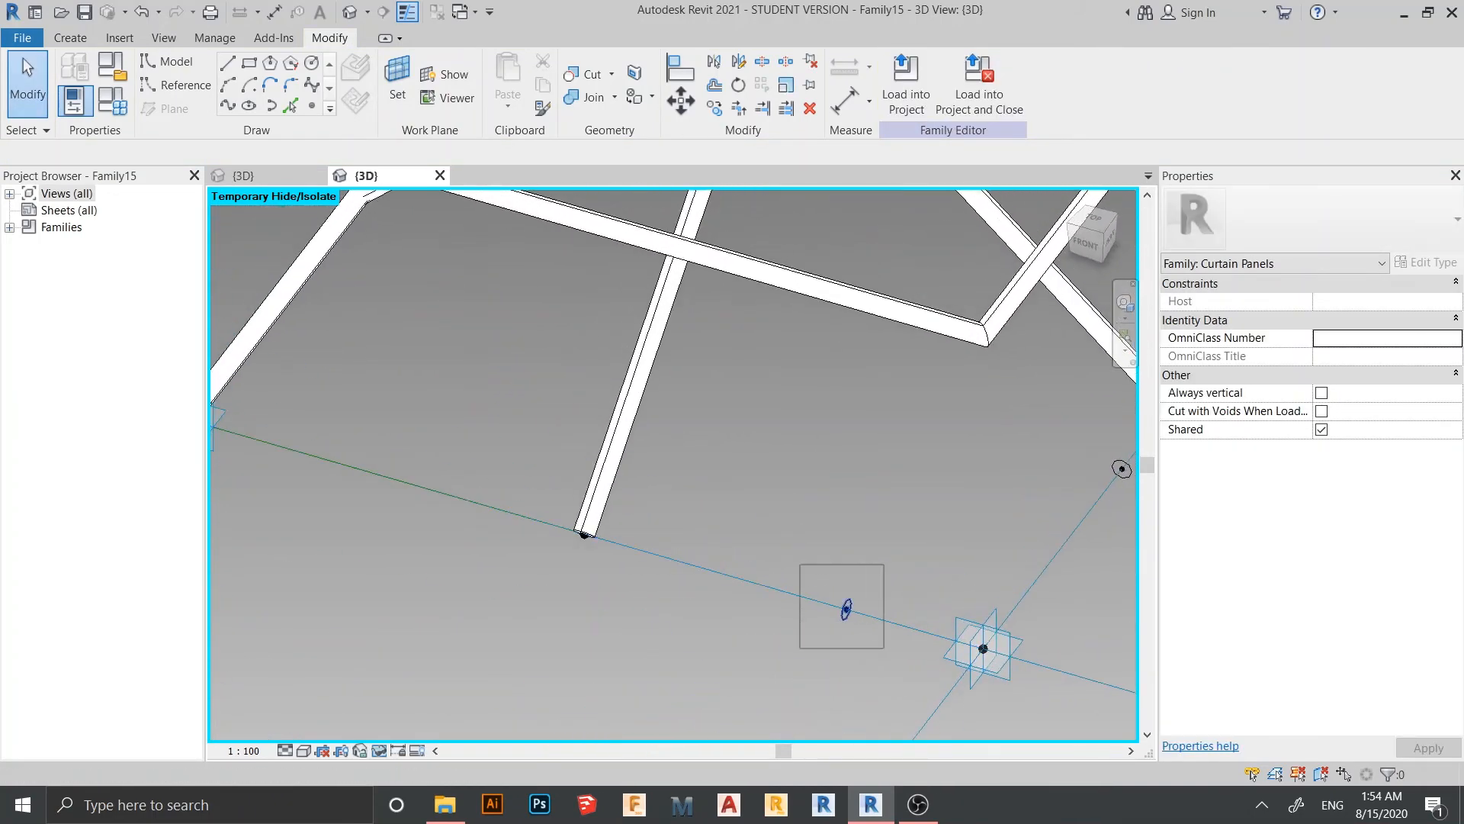
click(846, 609)
ctrl+click(396, 480)
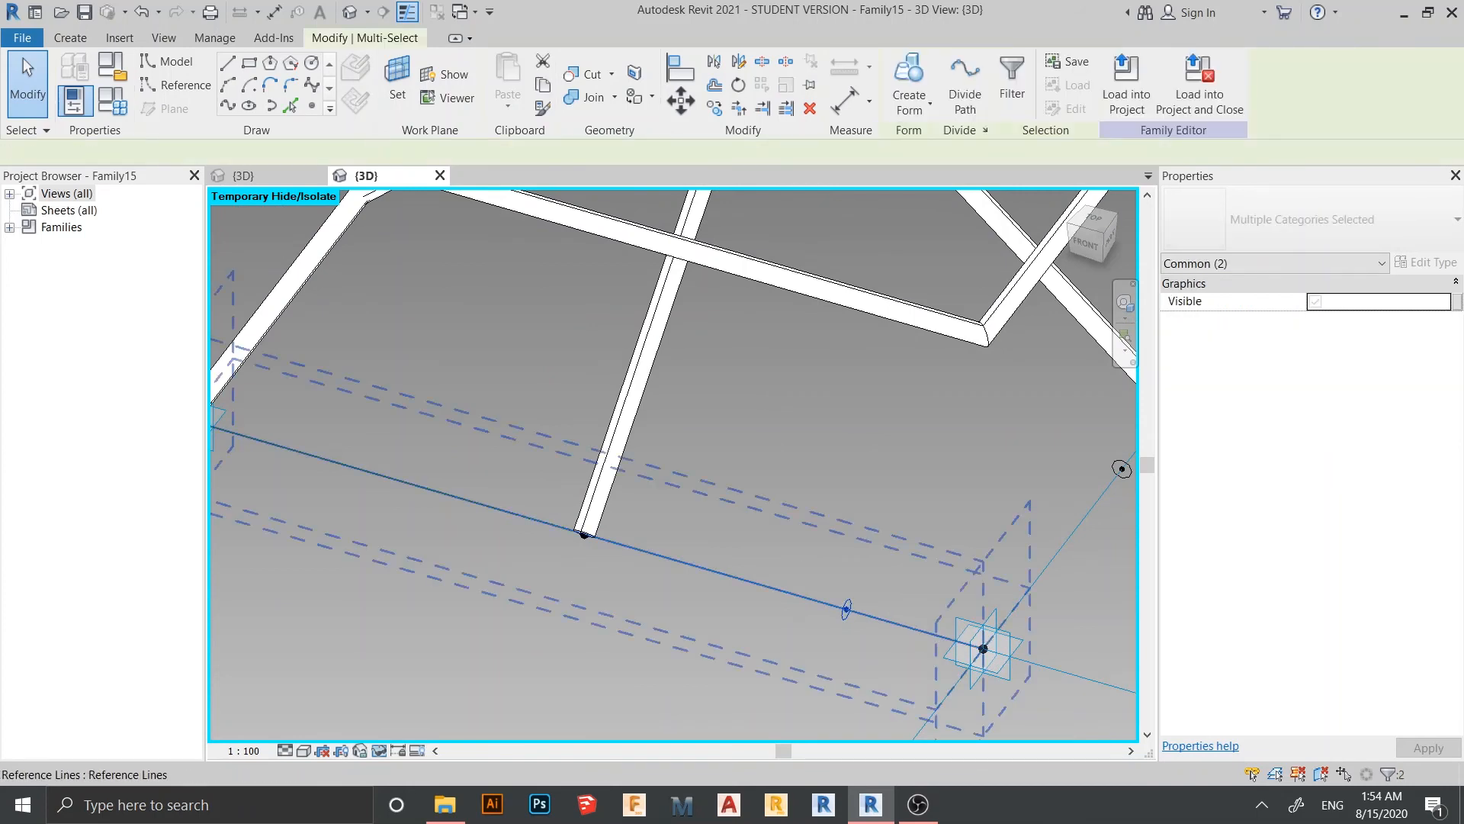
click(909, 95)
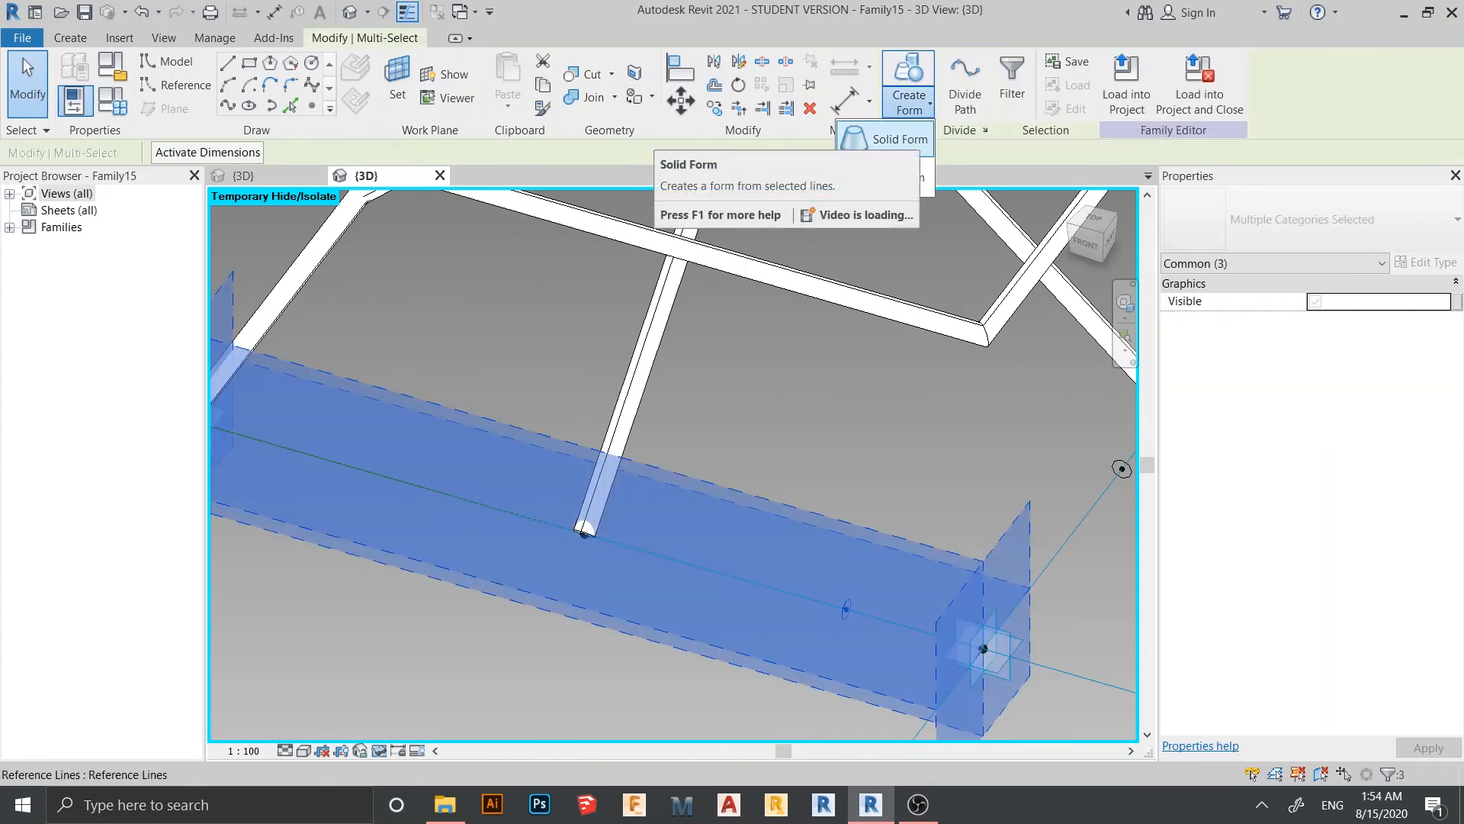
click(885, 138)
Create a solid form from the circular profile and reference line on the right base edge
scroll(887, 482, down, 1)
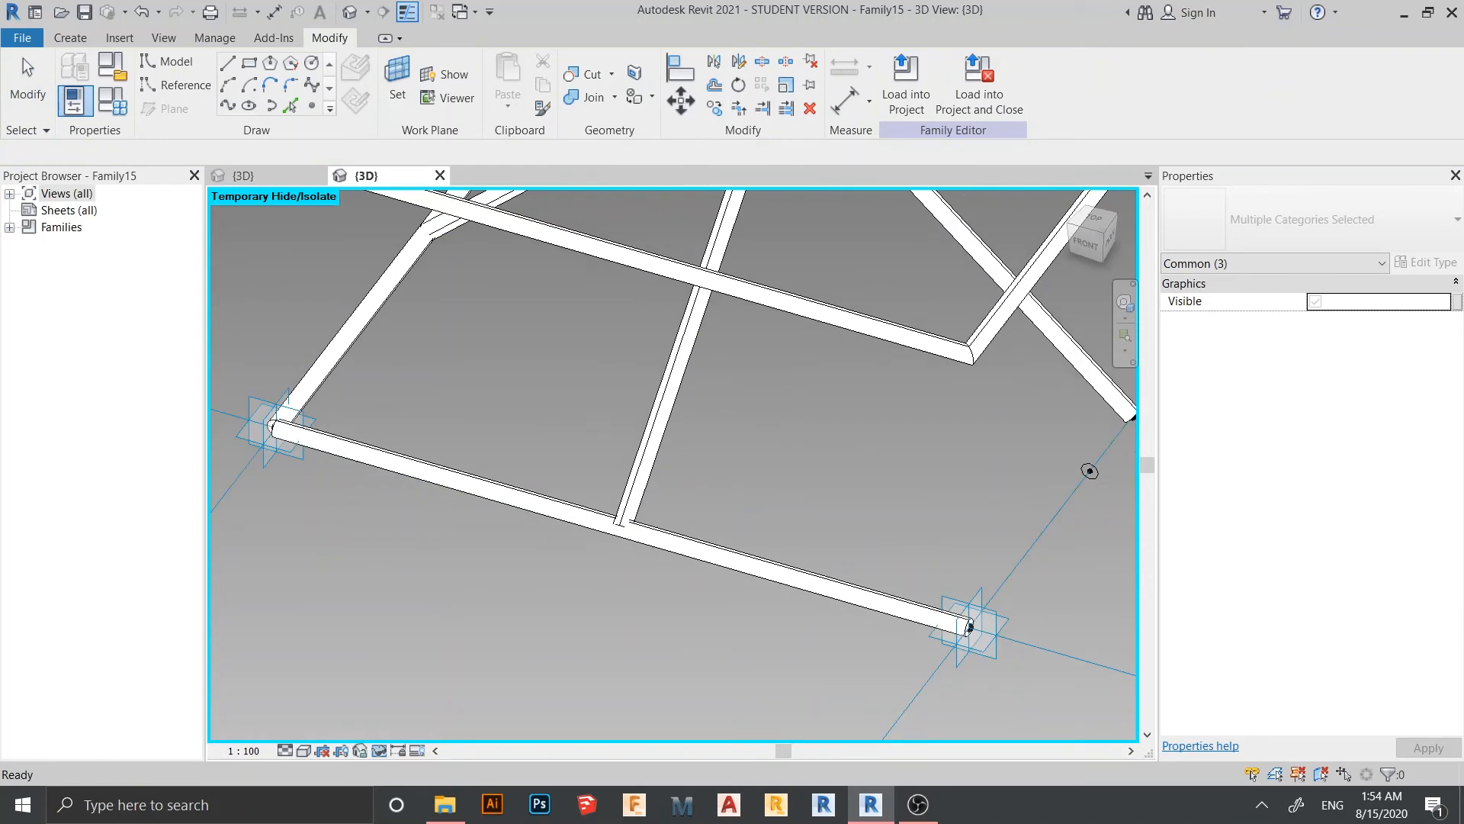
middle_drag(887, 482, 748, 442)
shift+middle_drag(1006, 431, 925, 427)
scroll(925, 427, up, 3)
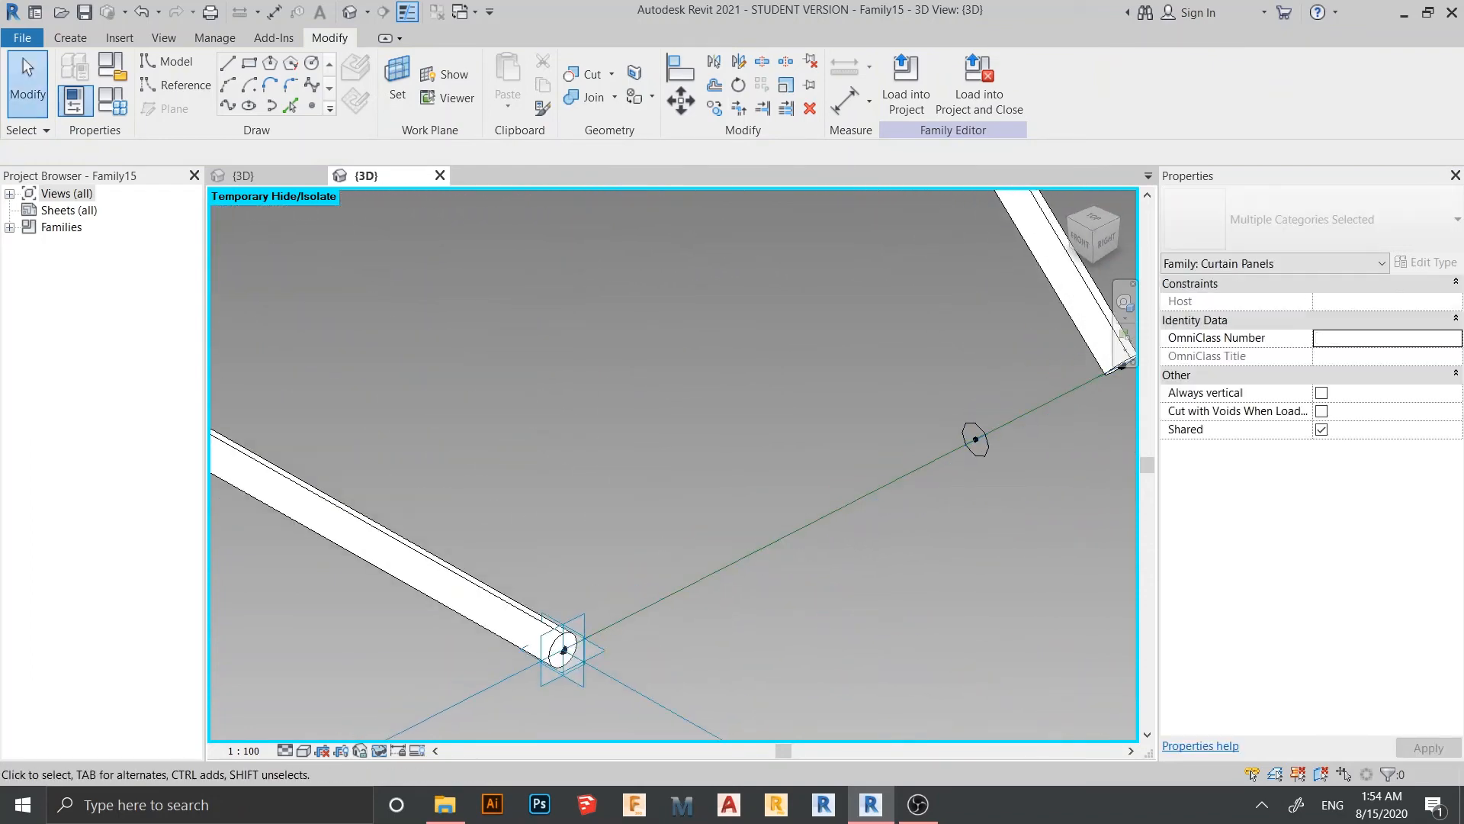
drag(922, 377, 1018, 496)
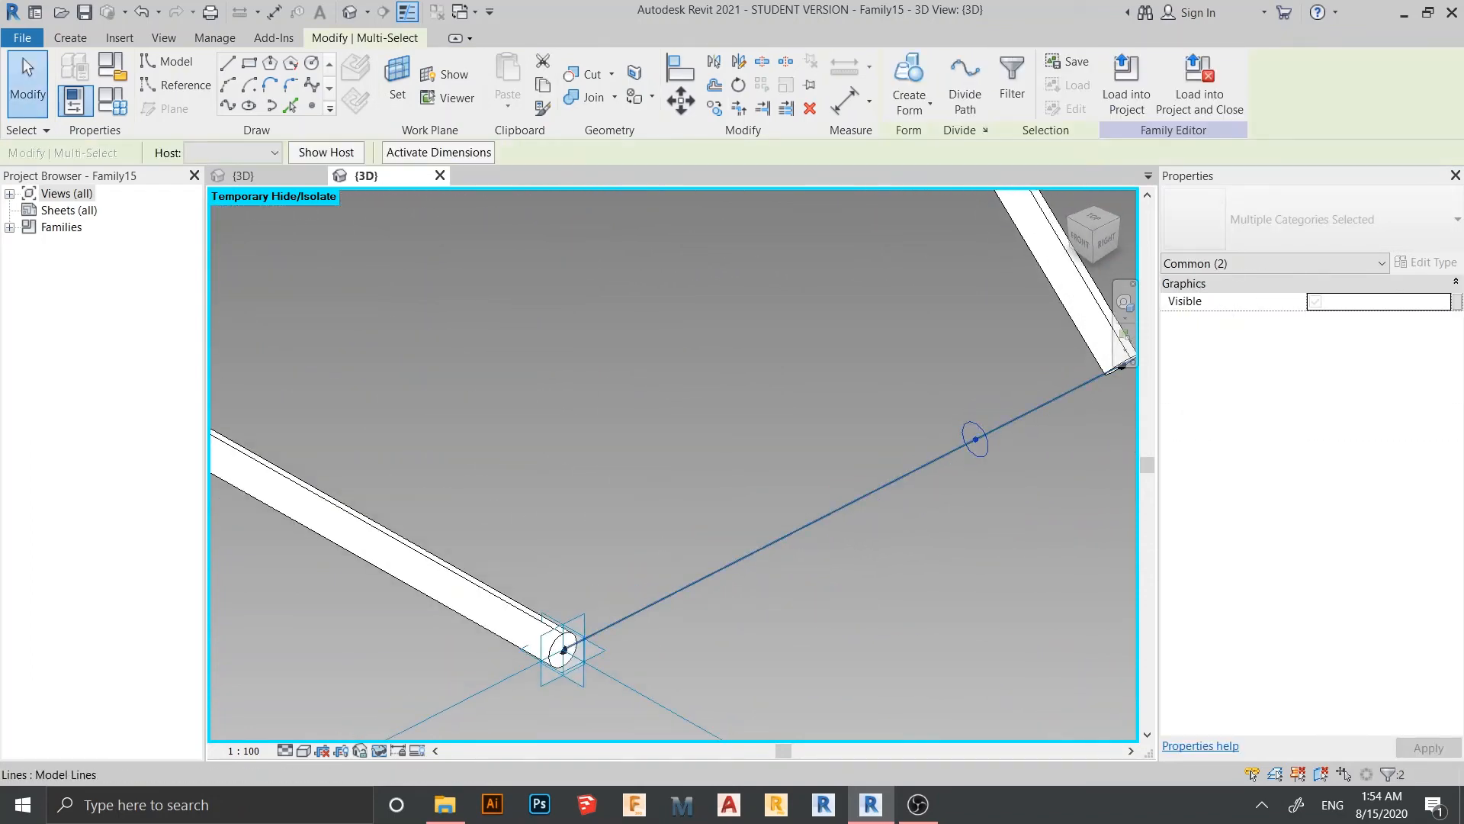
ctrl+click(915, 471)
click(909, 98)
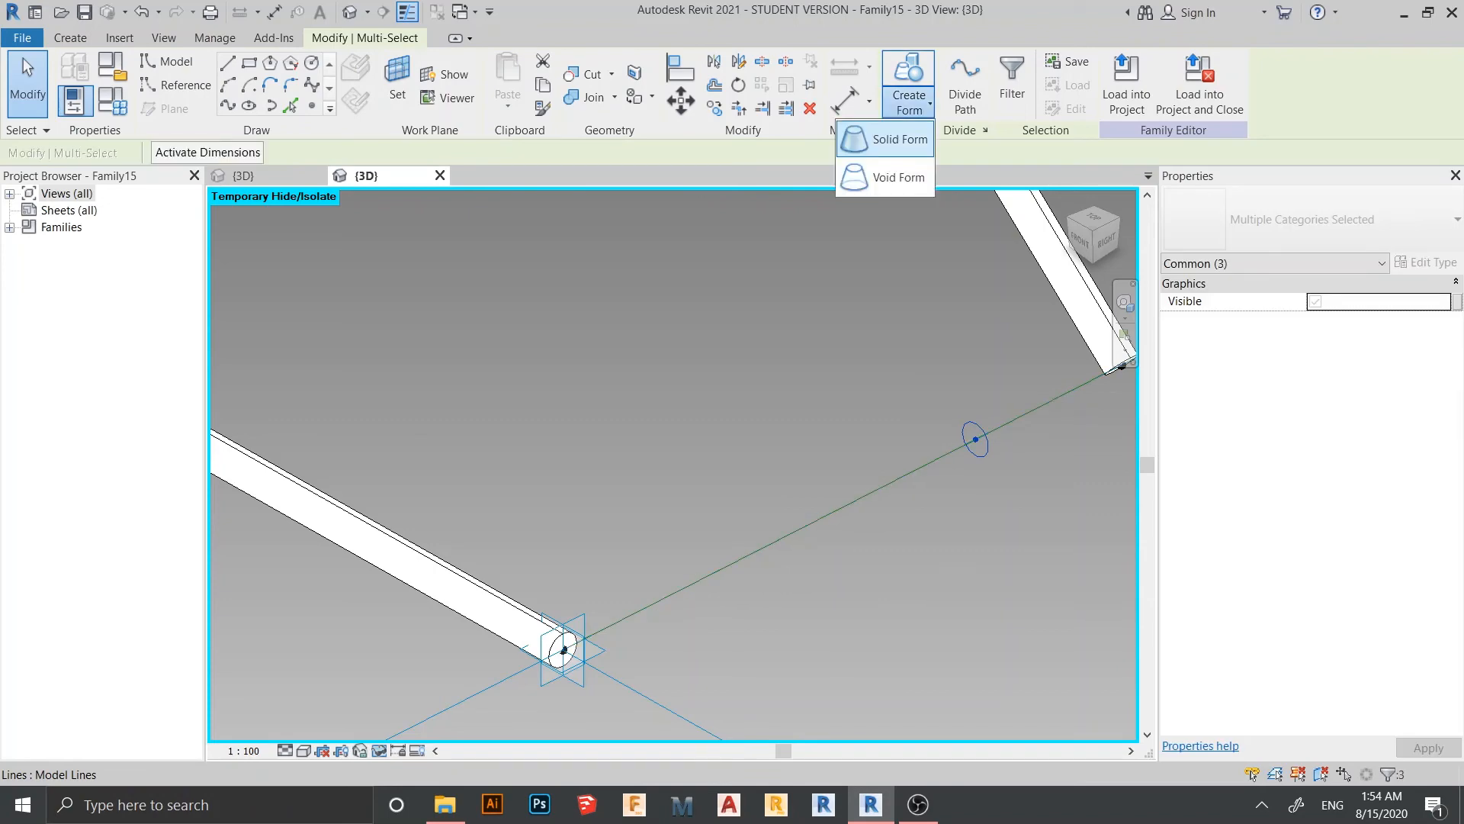
click(900, 140)
Create a solid form from the circular profile and reference line on the back base edge
scroll(854, 397, down, 2)
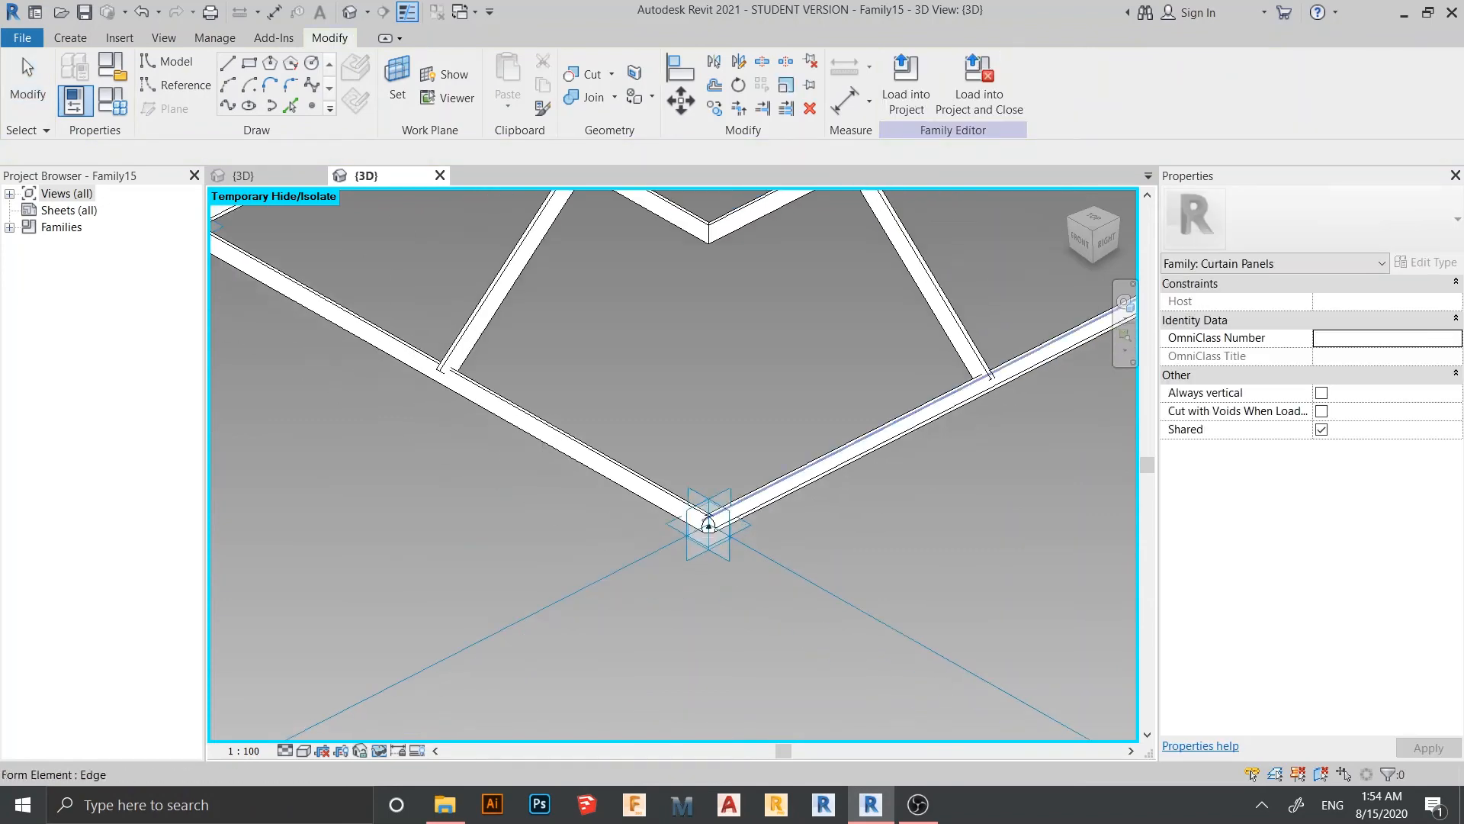
scroll(854, 396, down, 2)
middle_drag(855, 396, 881, 436)
shift+middle_drag(1037, 332, 839, 416)
click(766, 474)
scroll(830, 478, up, 3)
shift+middle_drag(830, 478, 739, 484)
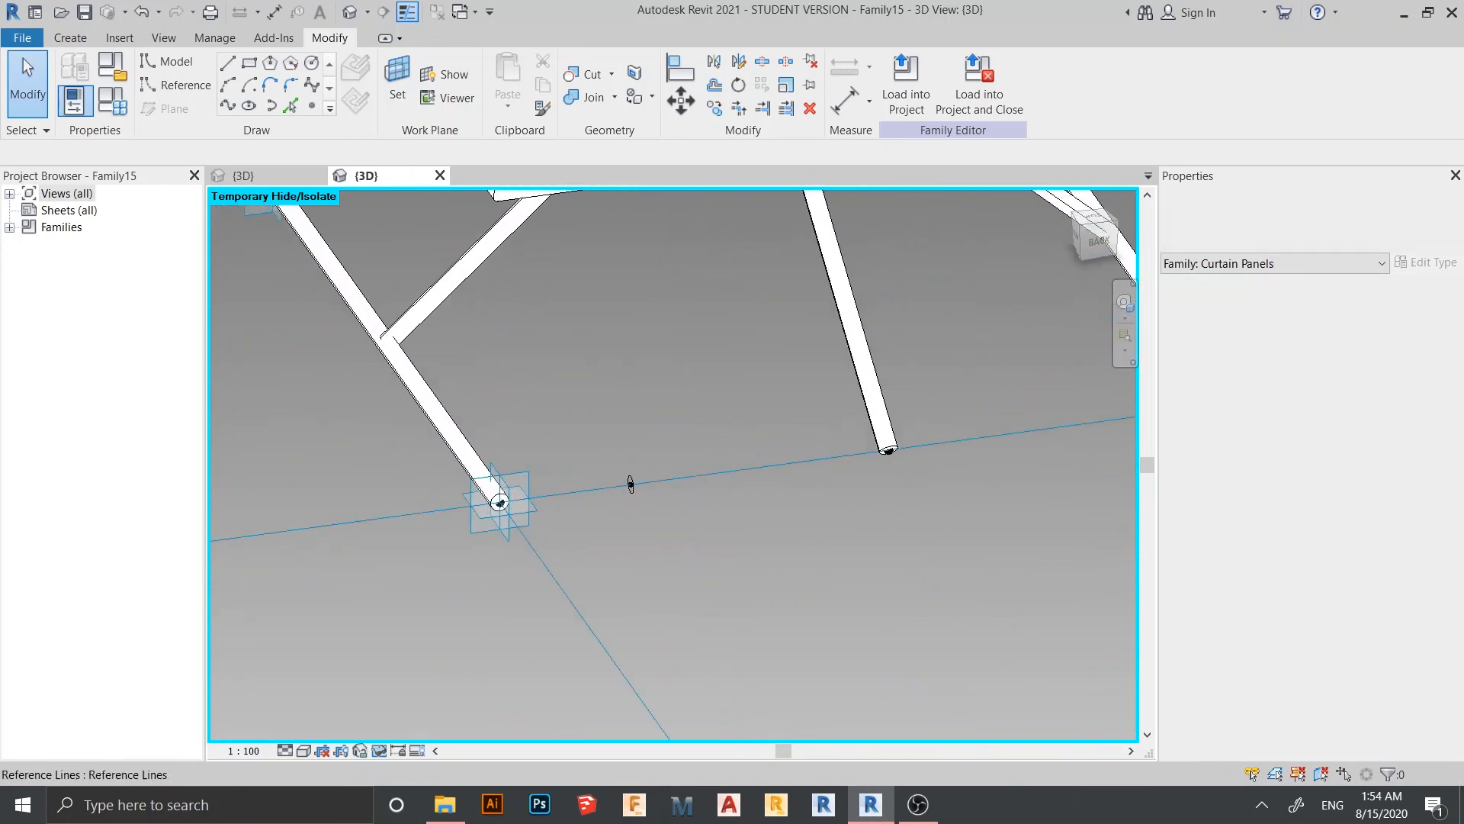
scroll(740, 484, up, 1)
drag(540, 436, 623, 536)
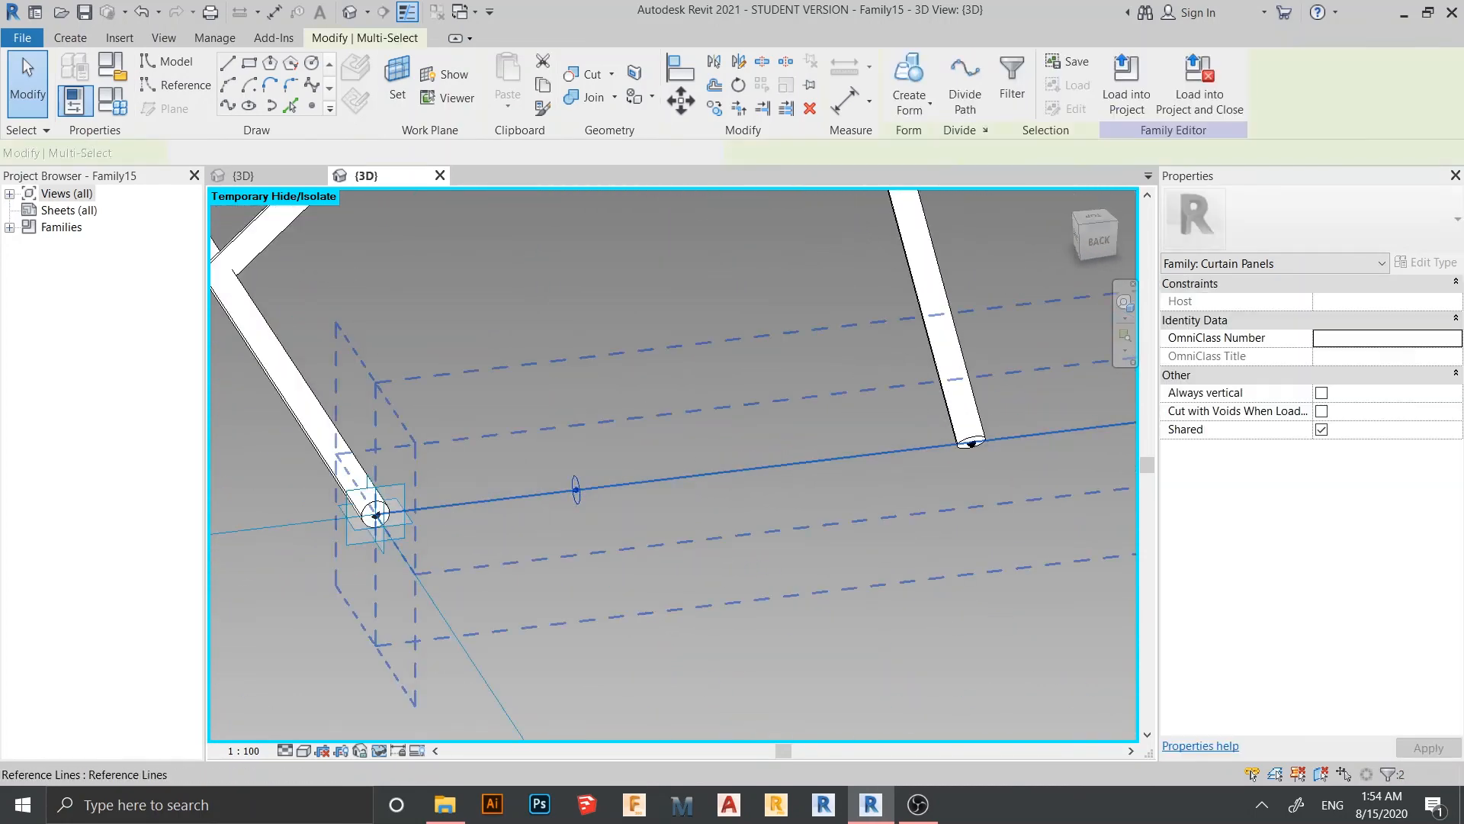
click(908, 102)
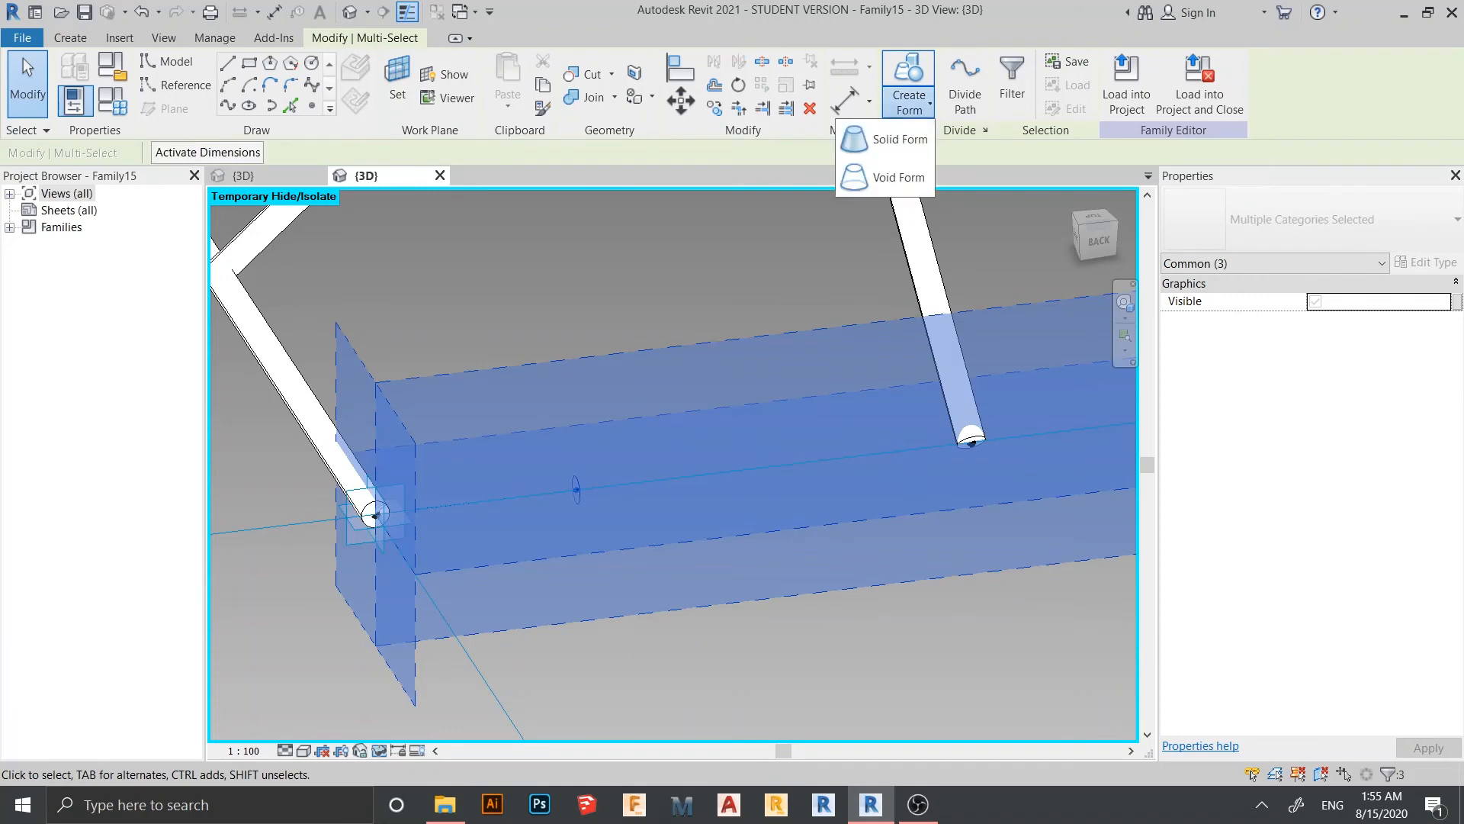
click(885, 139)
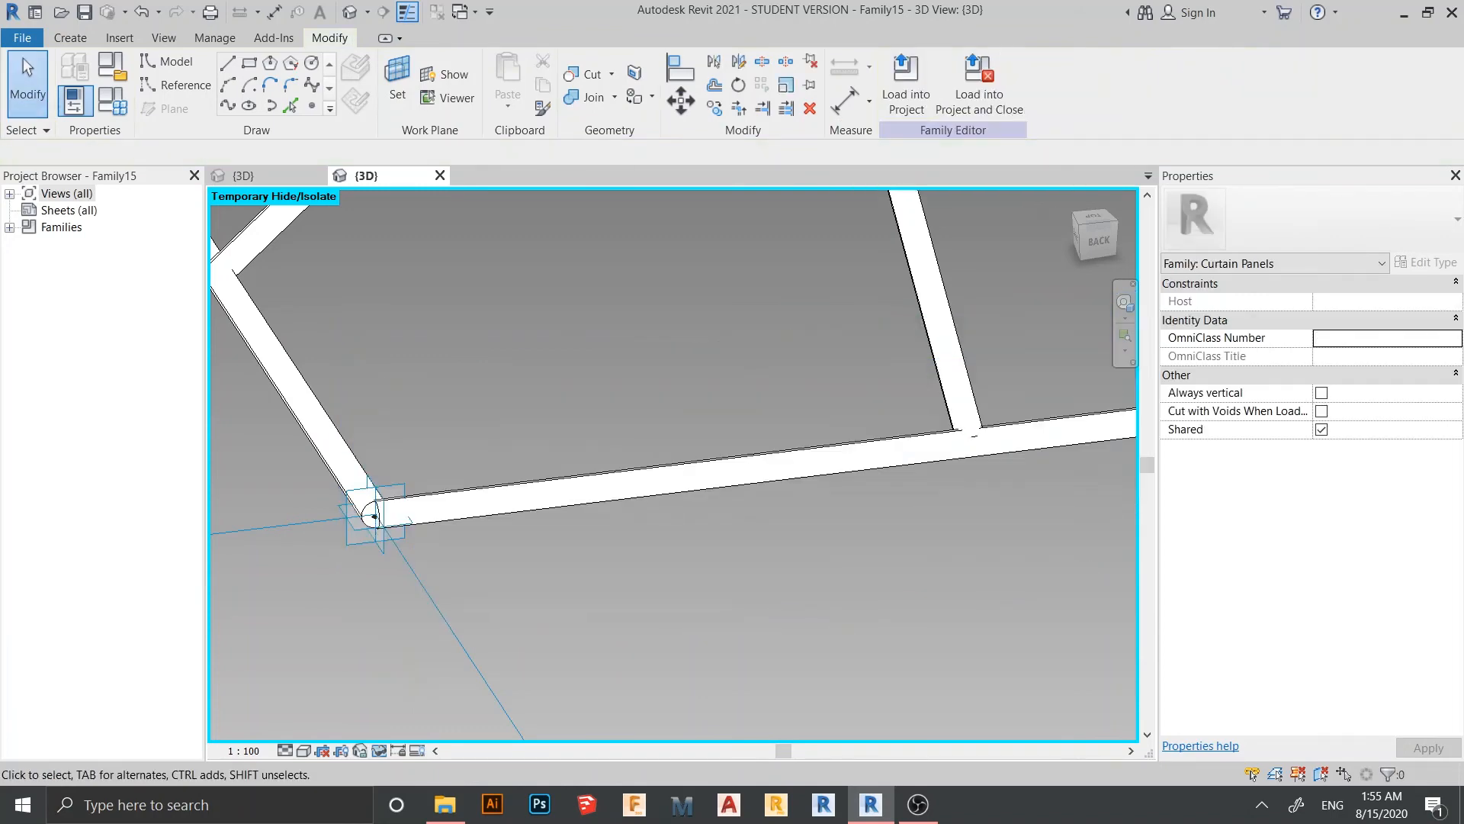
Reset the temporary hide/isolate and load the completed curtain panel family into the Family14 mass
scroll(728, 321, down, 5)
scroll(730, 367, down, 1)
shift+middle_drag(730, 367, 778, 359)
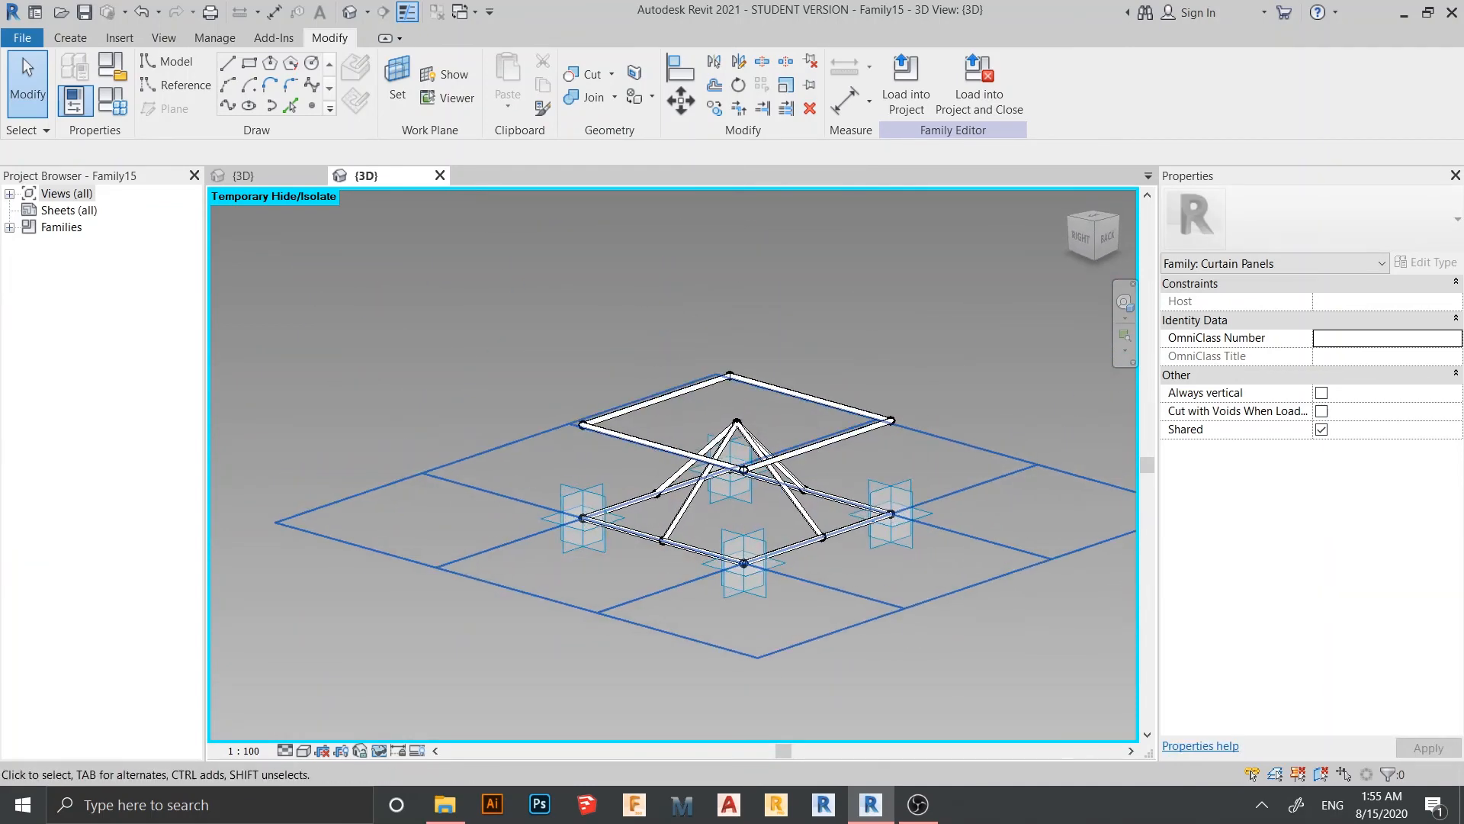
scroll(854, 404, up, 2)
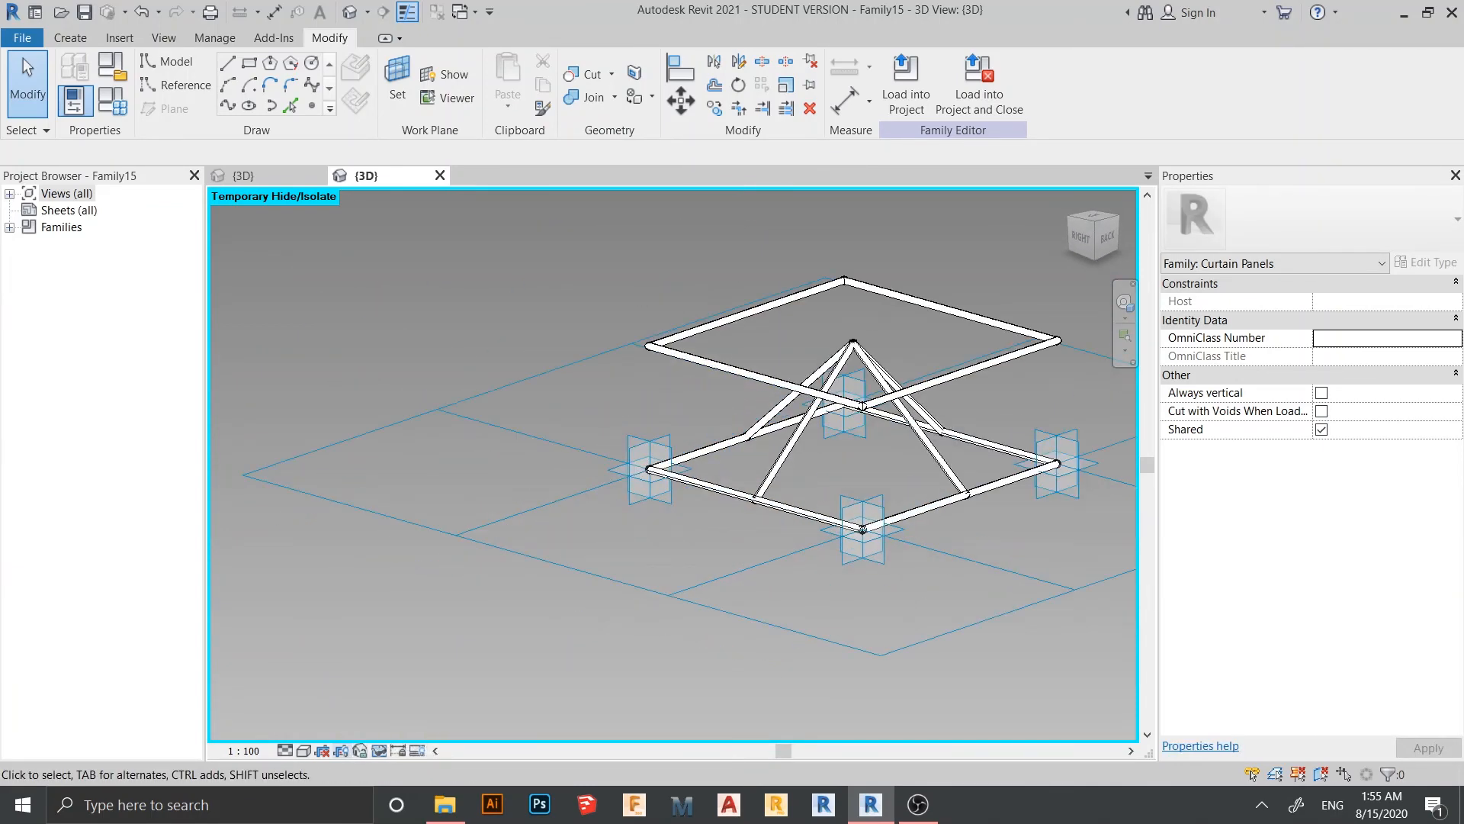
click(398, 750)
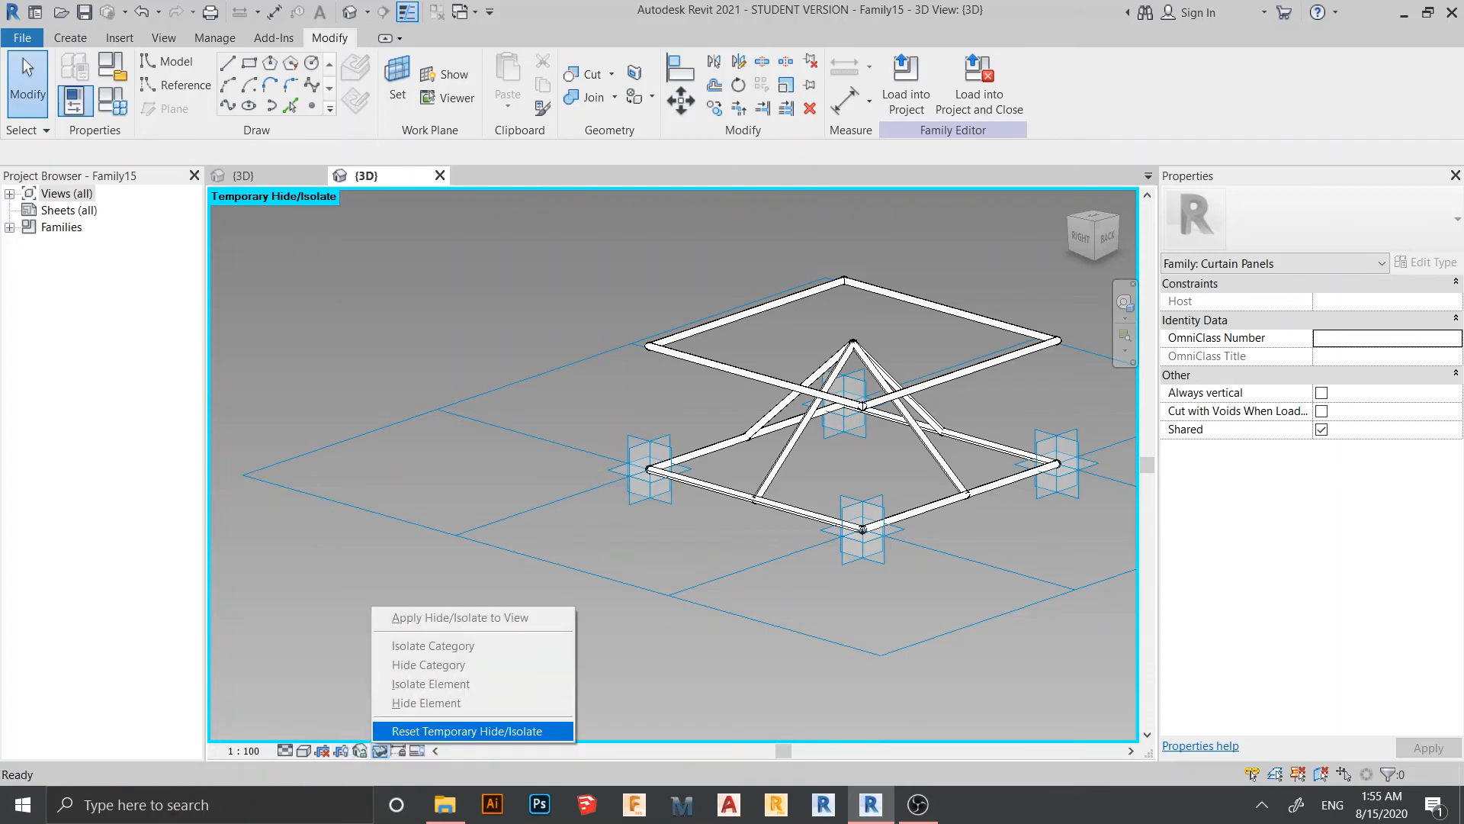
click(457, 731)
shift+middle_drag(762, 419, 797, 305)
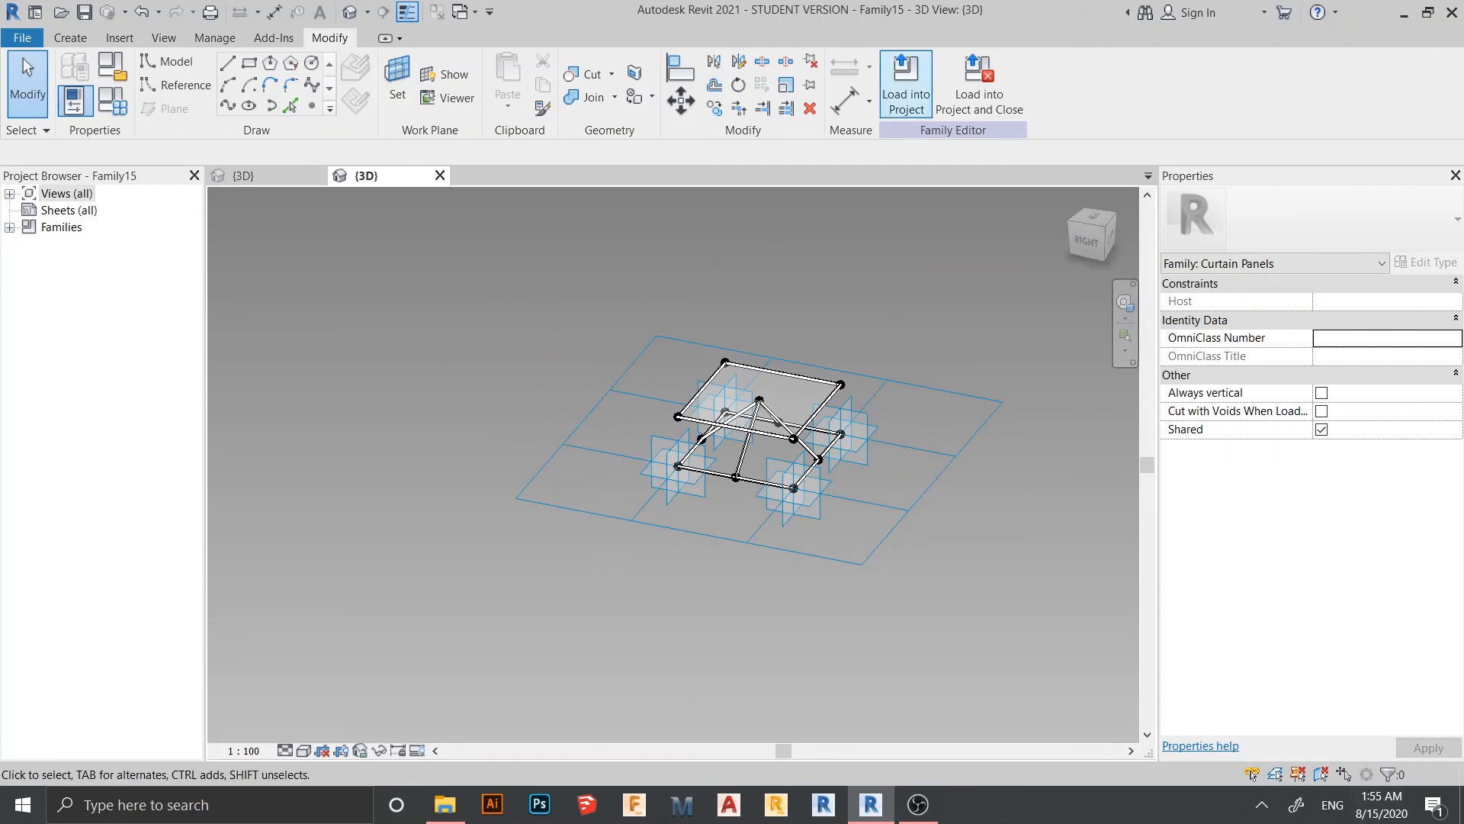
click(905, 80)
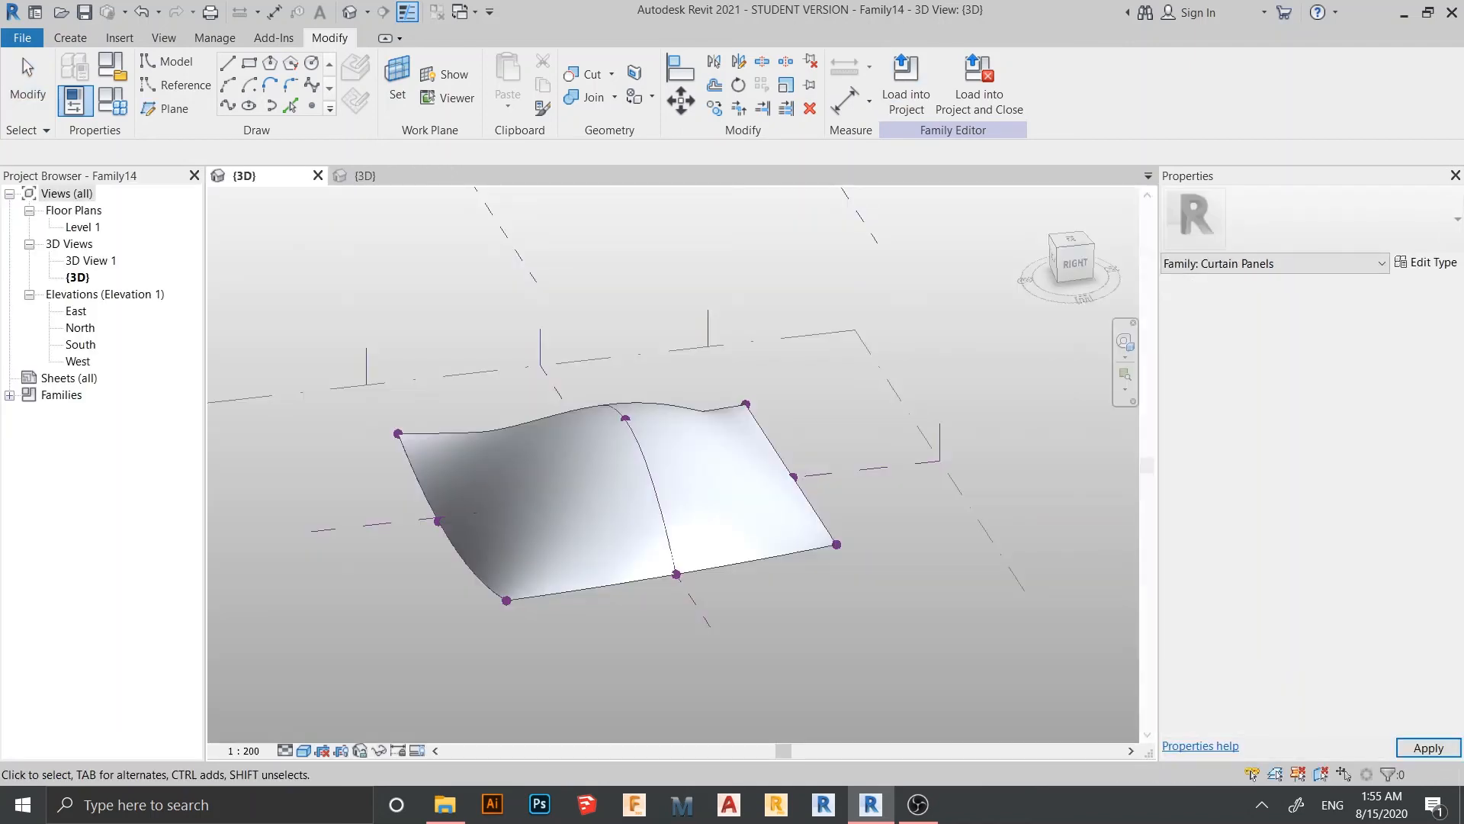
Divide the surface of the curved mass form into a UV grid
scroll(686, 320, down, 1)
shift+middle_drag(687, 321, 716, 332)
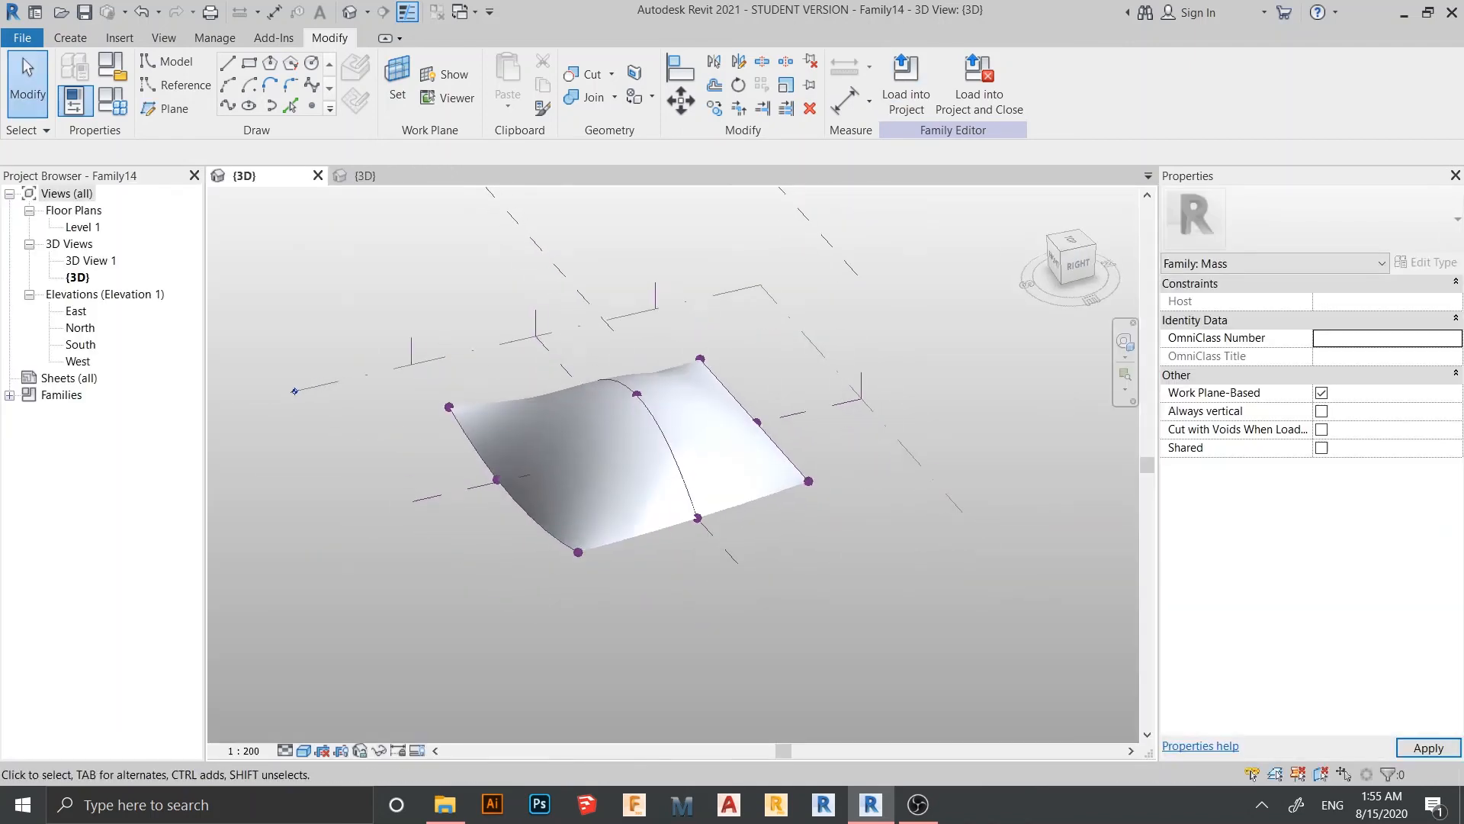
shift+middle_drag(625, 419, 656, 412)
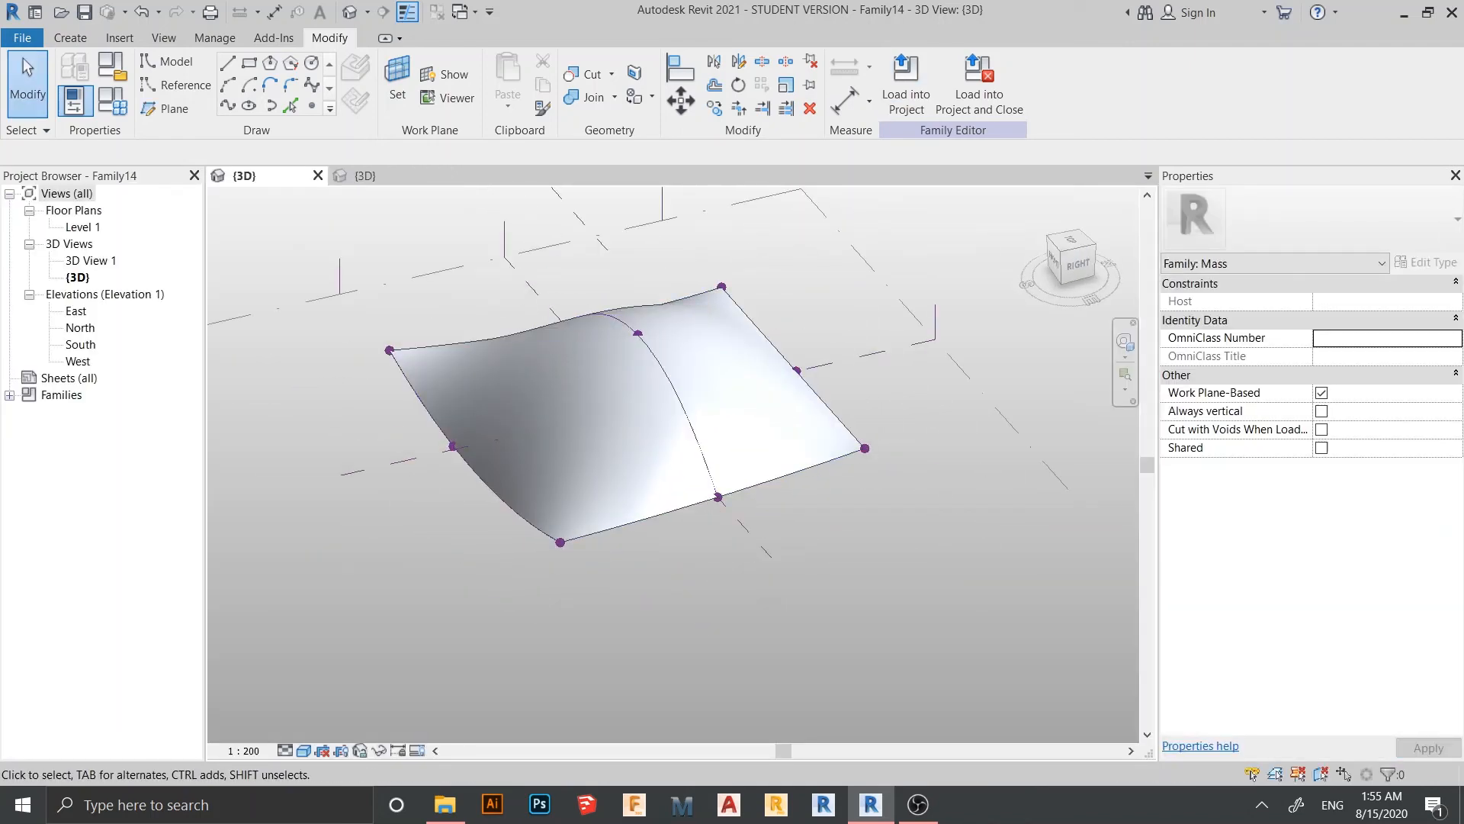
click(671, 527)
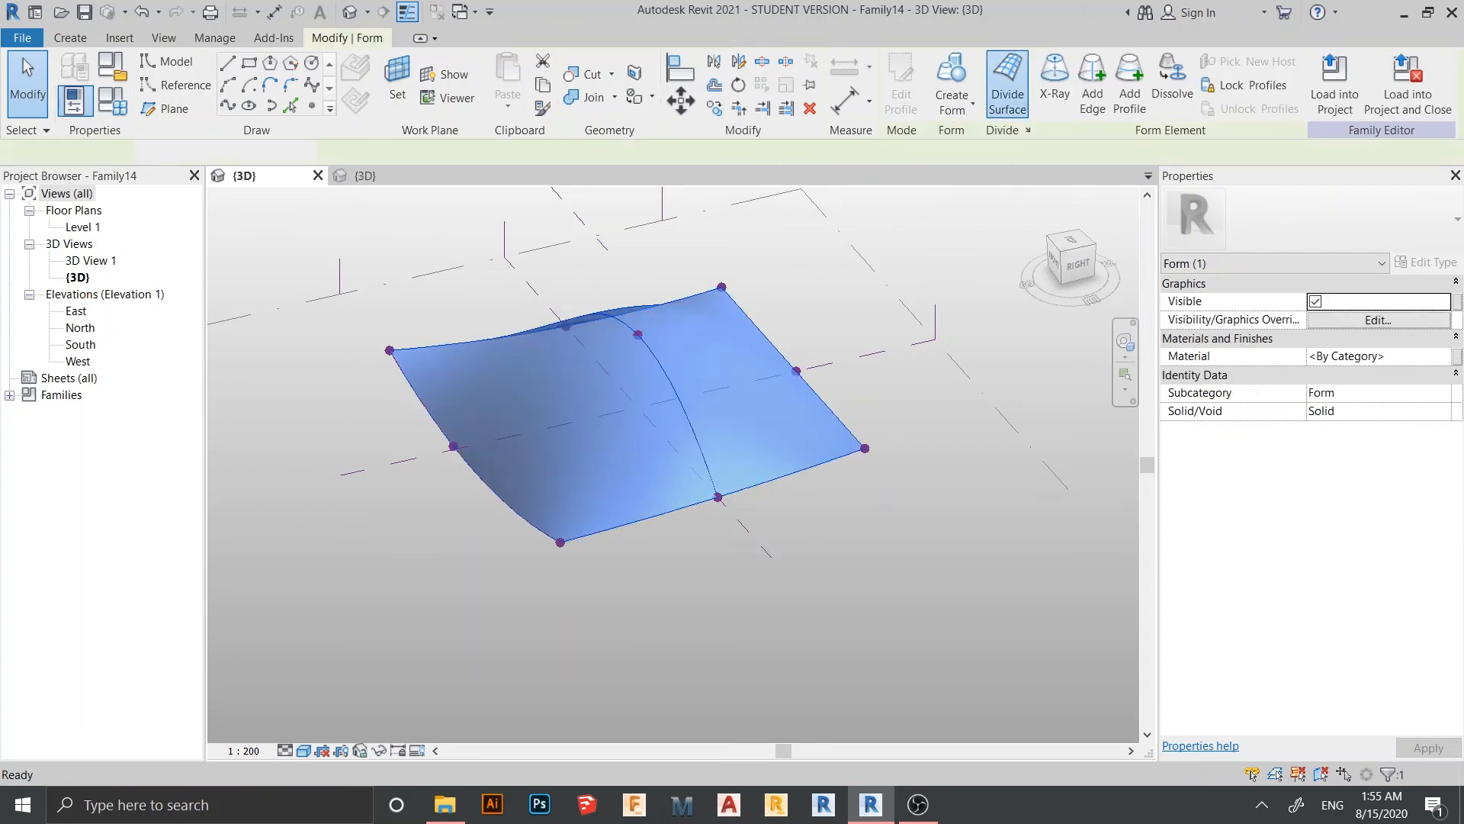
click(1007, 84)
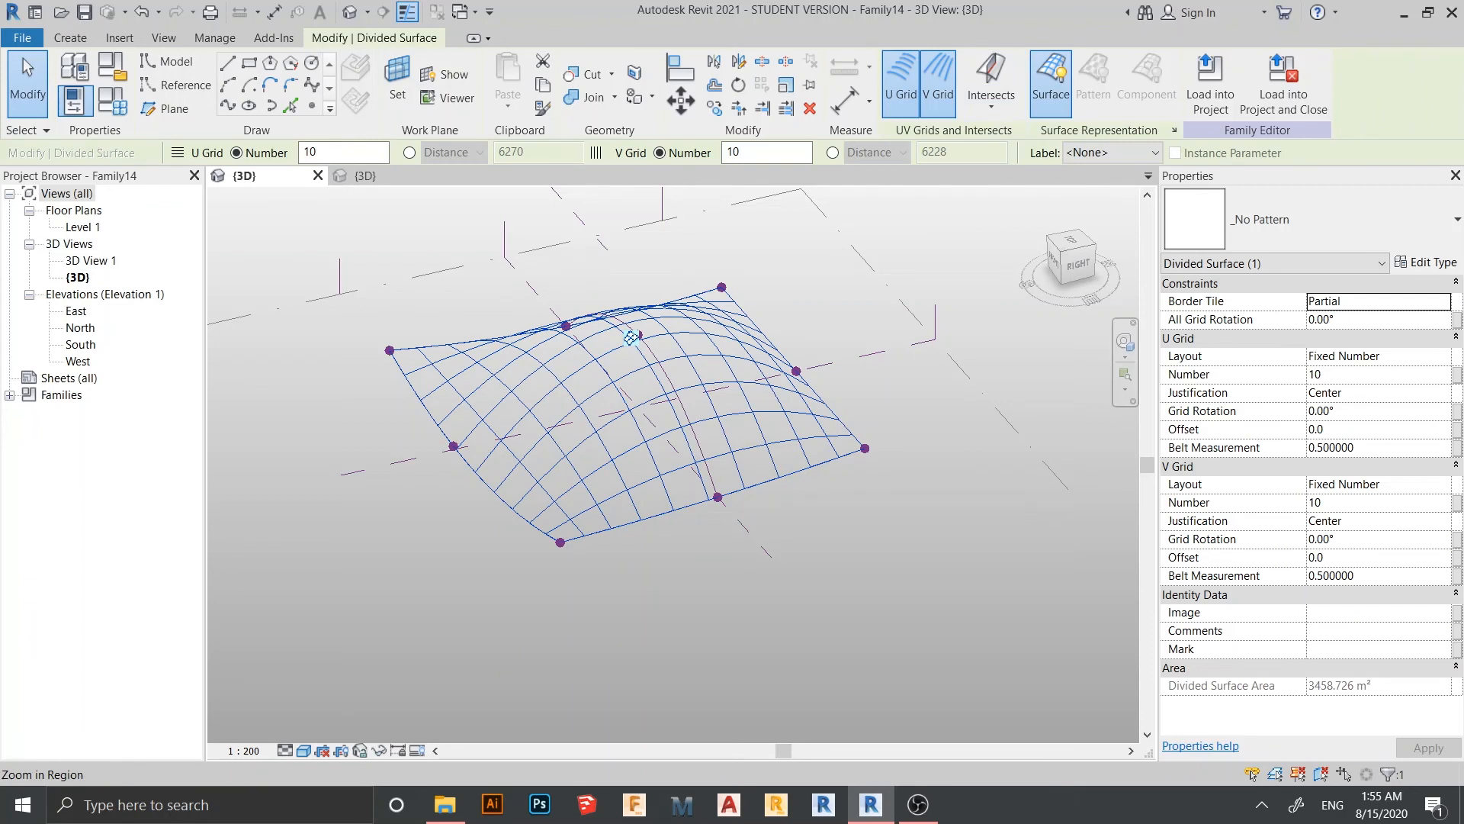
Set both the U and V grid layouts of the divided surface to Fixed Distance at 4000 and apply them
click(1443, 356)
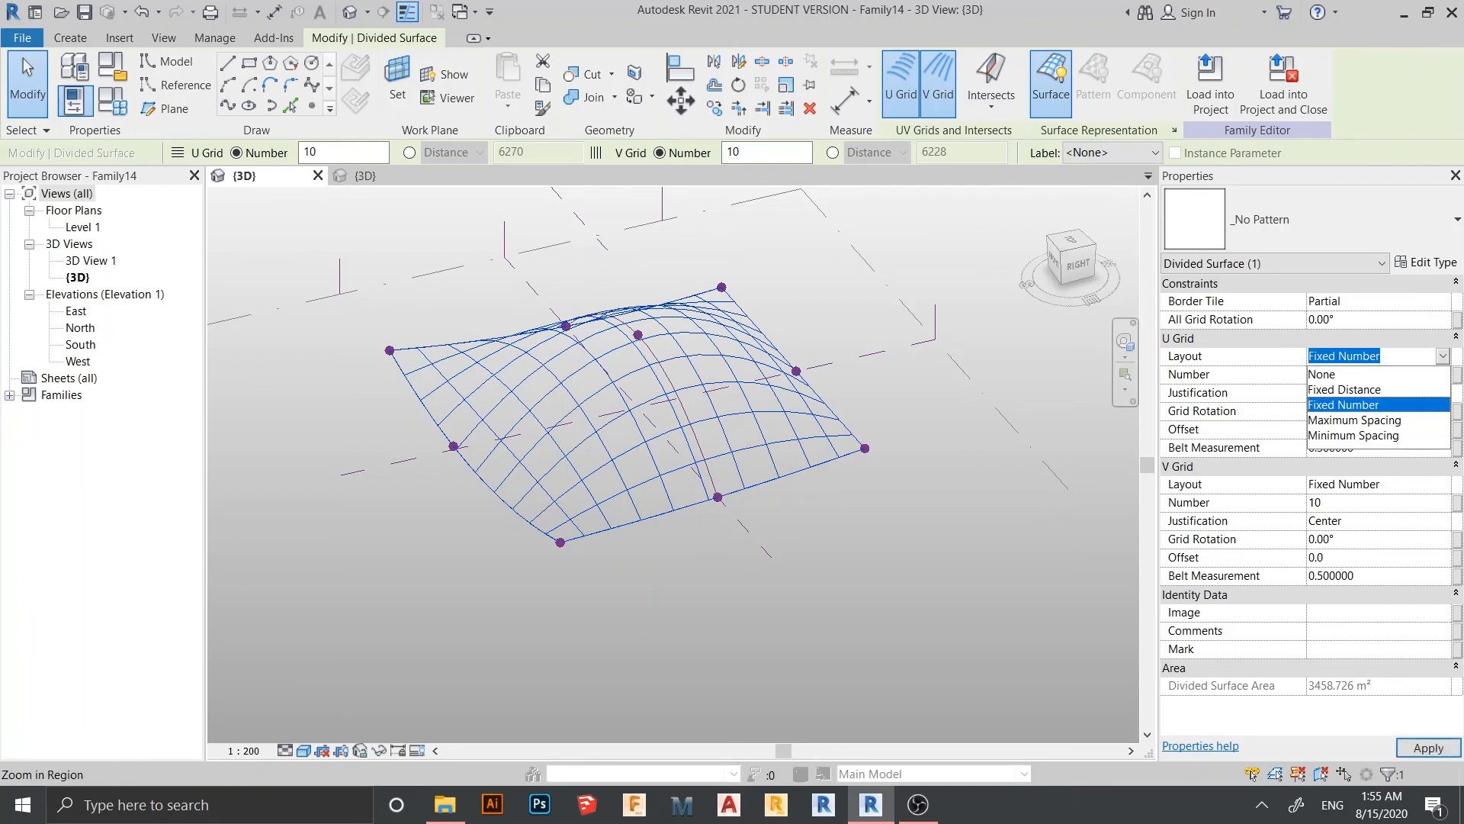
click(1343, 389)
key(Tab)
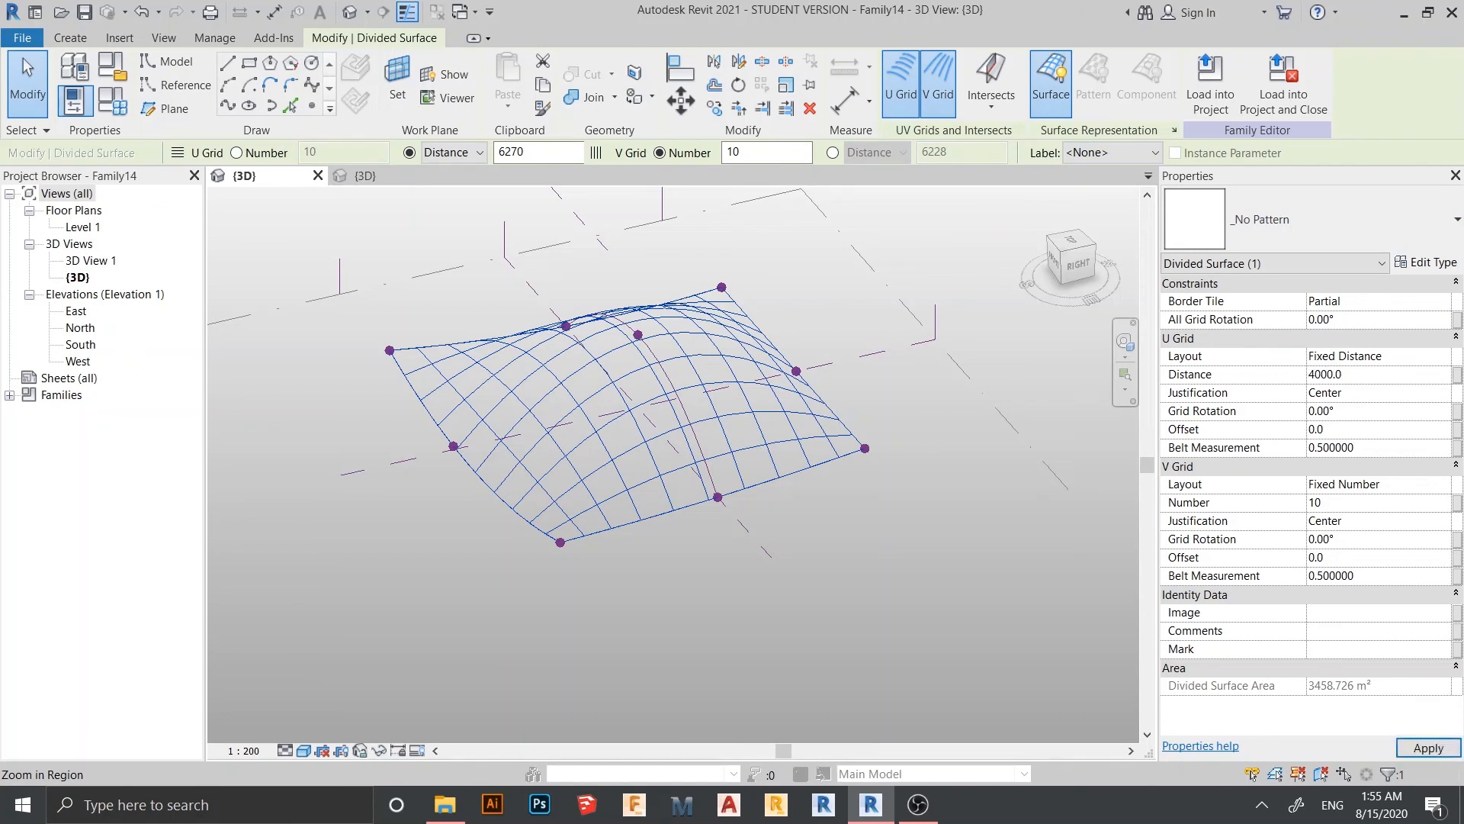
click(1443, 484)
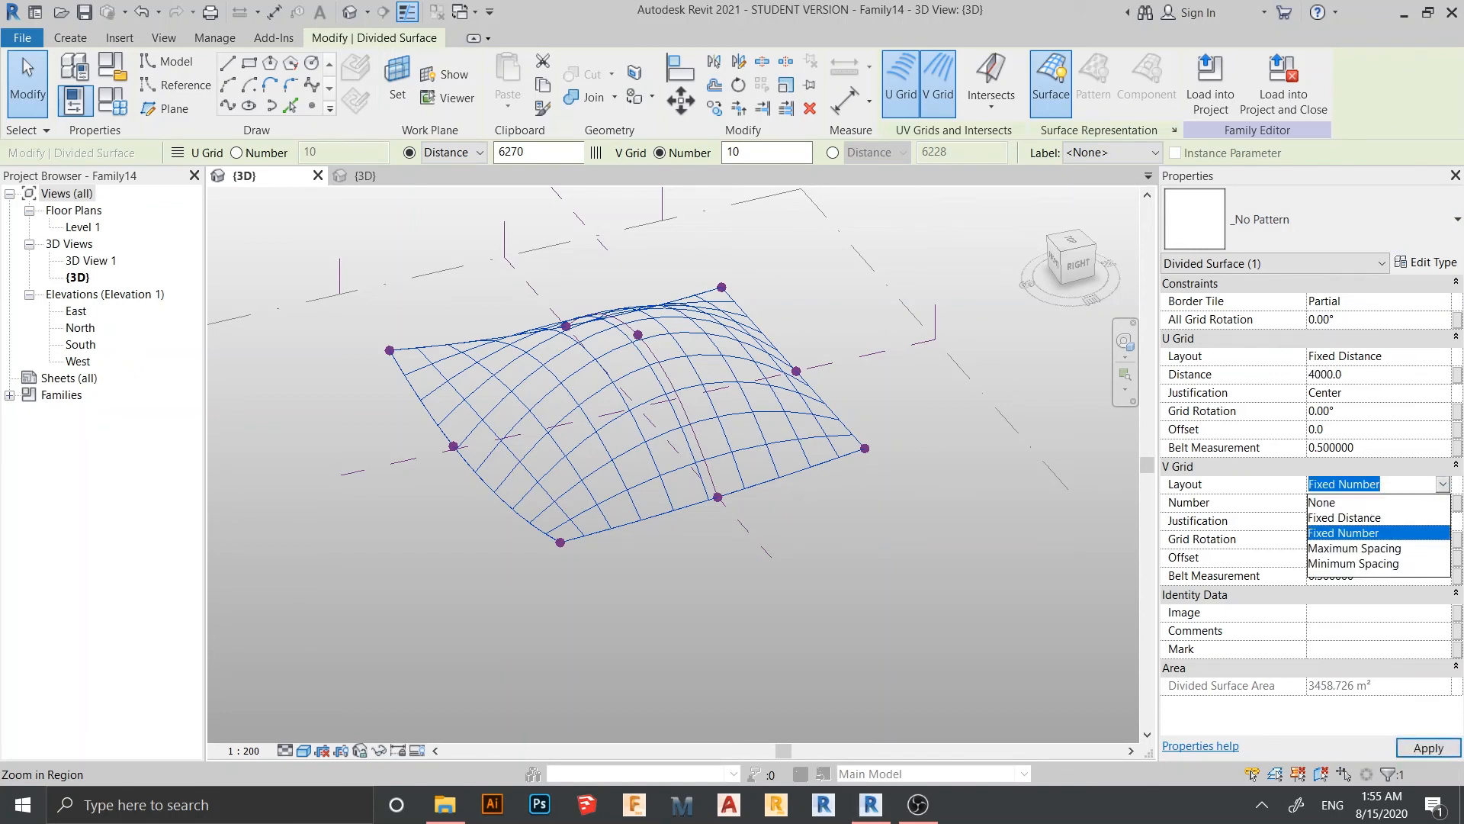
click(1344, 517)
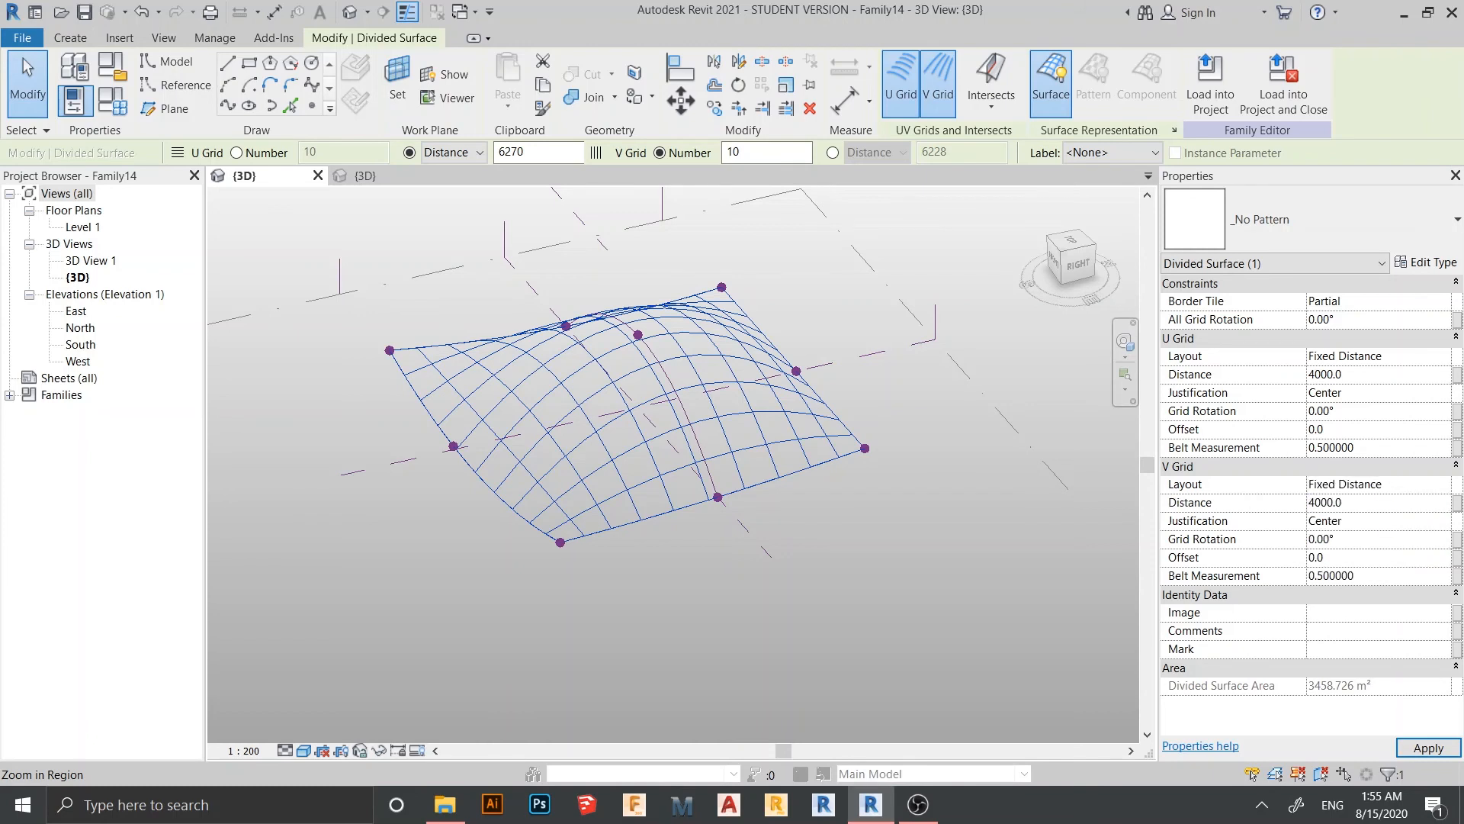
click(1427, 747)
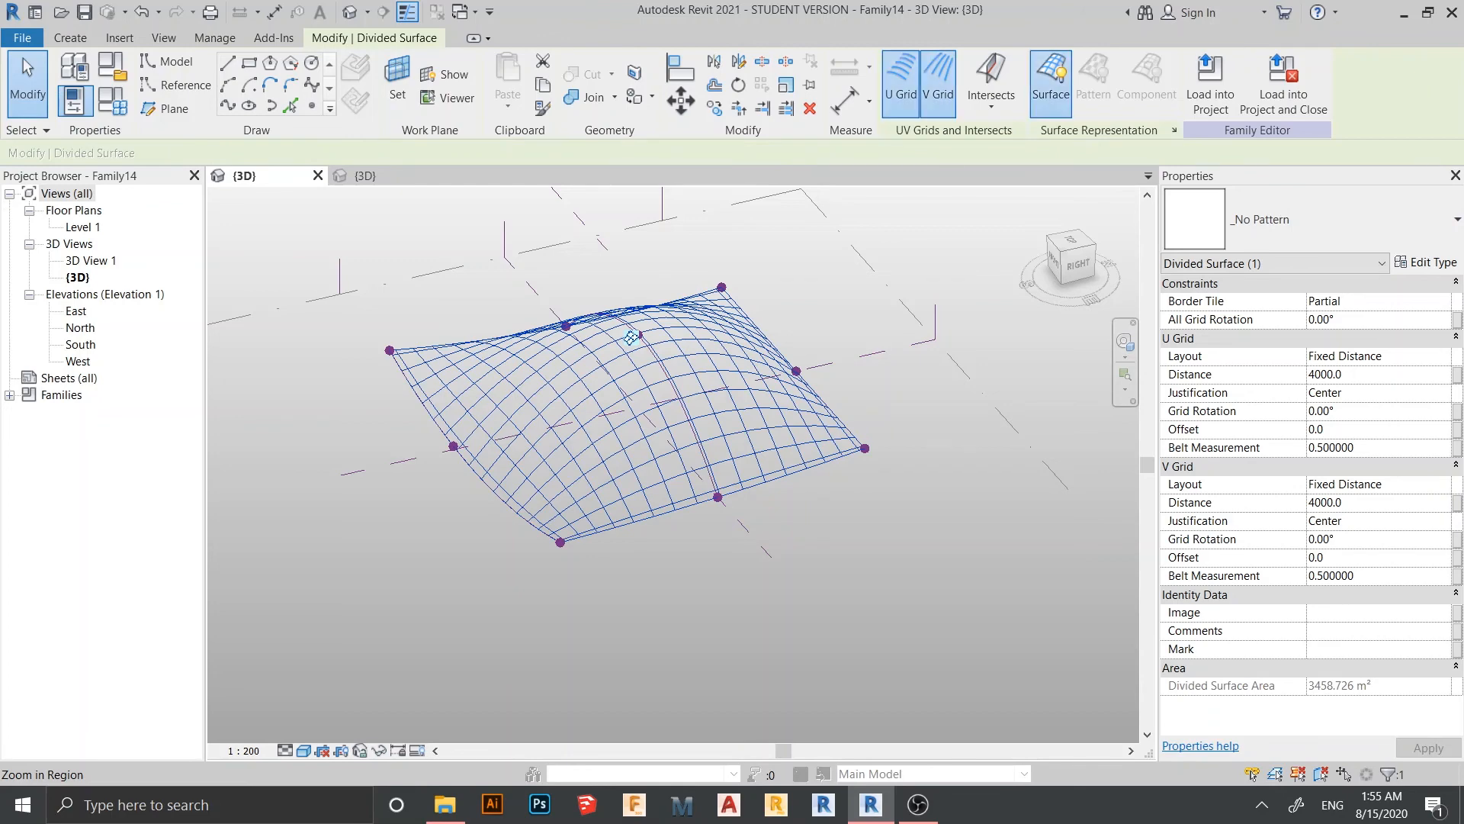
scroll(543, 393, up, 2)
middle_drag(678, 308, 681, 351)
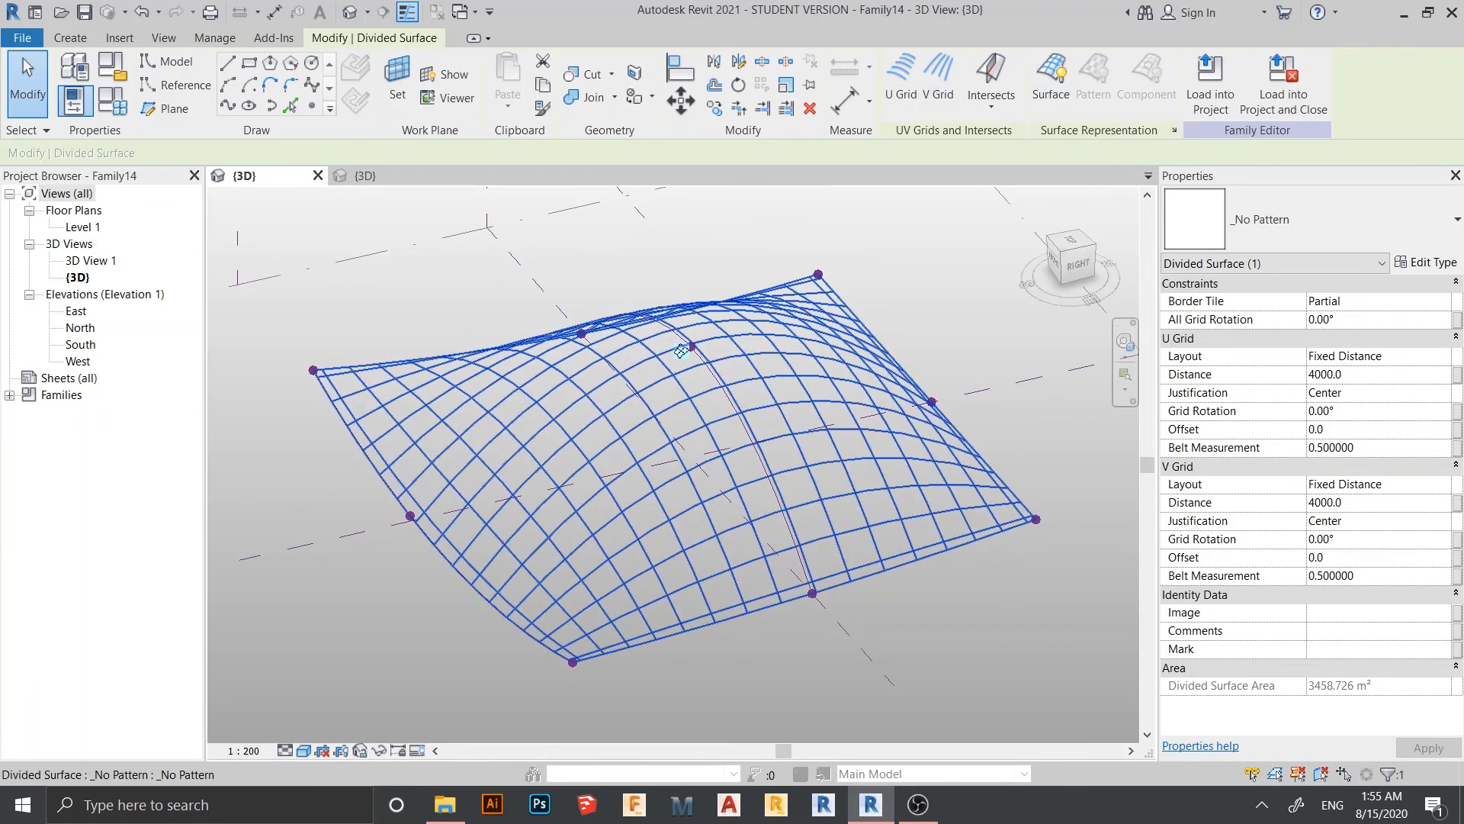
click(681, 351)
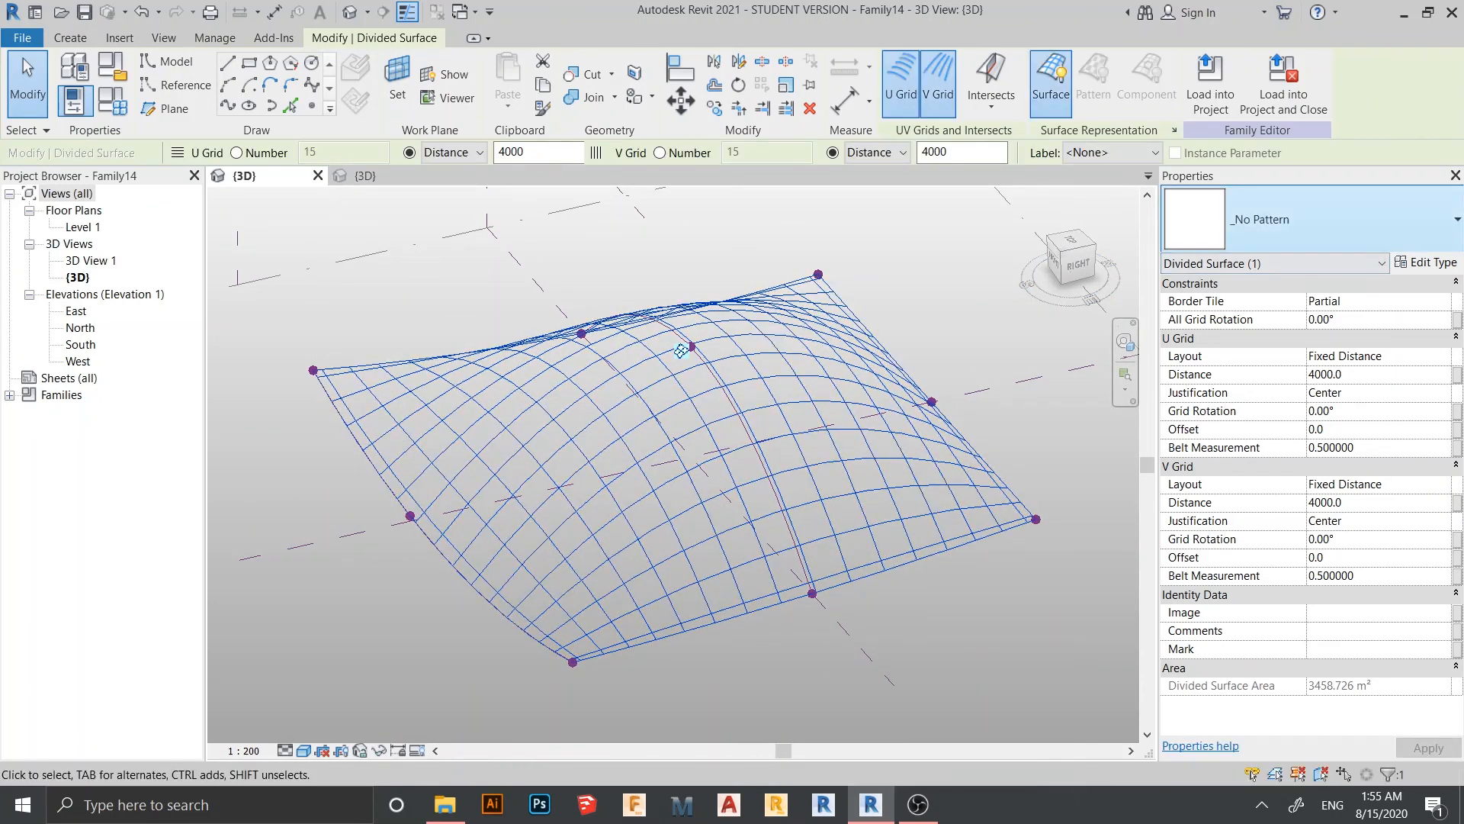
Apply the Family15 rectangle panel to the curved mass's divided surface and clear the selection
click(1296, 218)
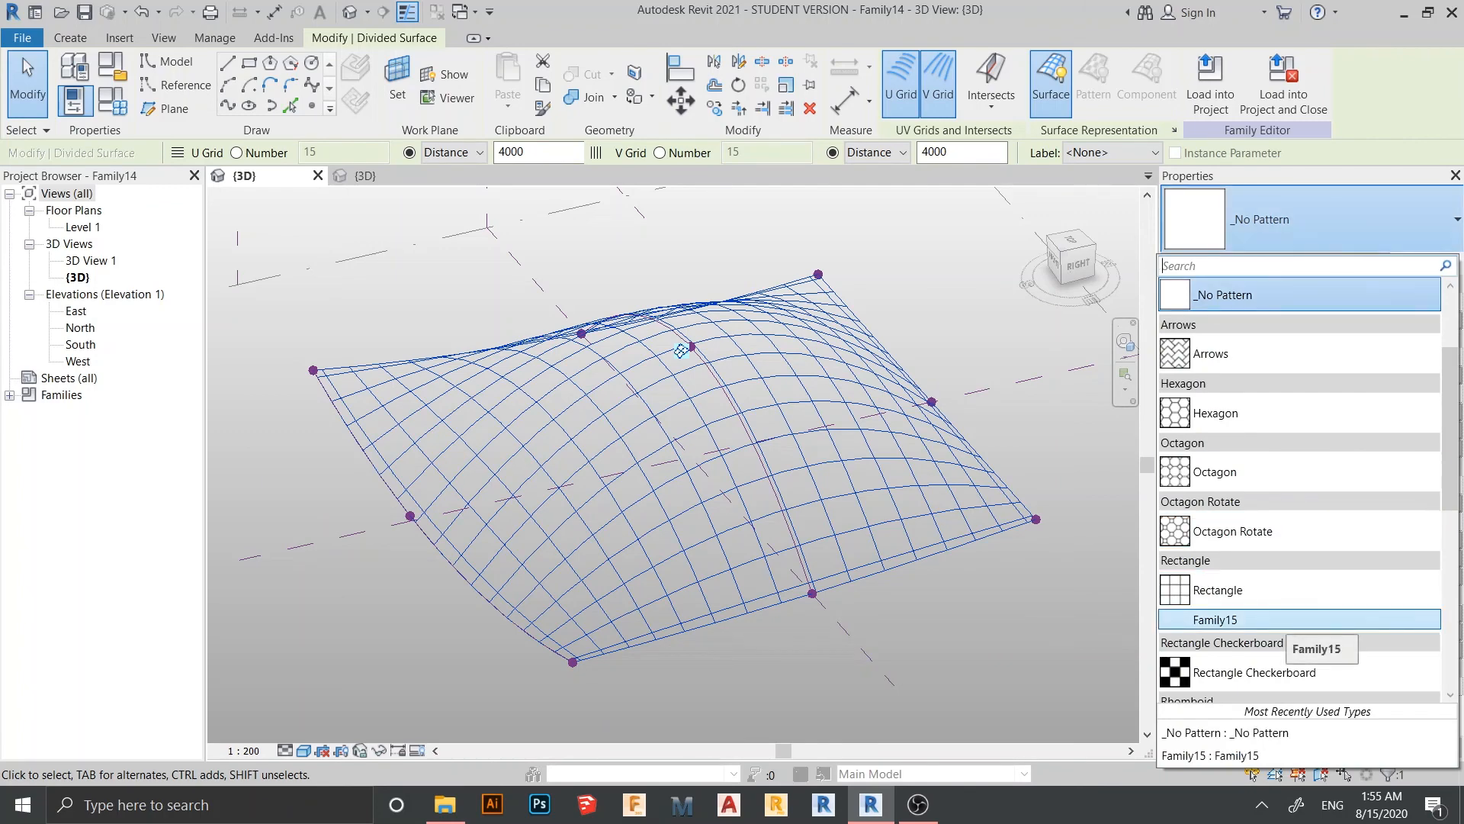
key(Escape)
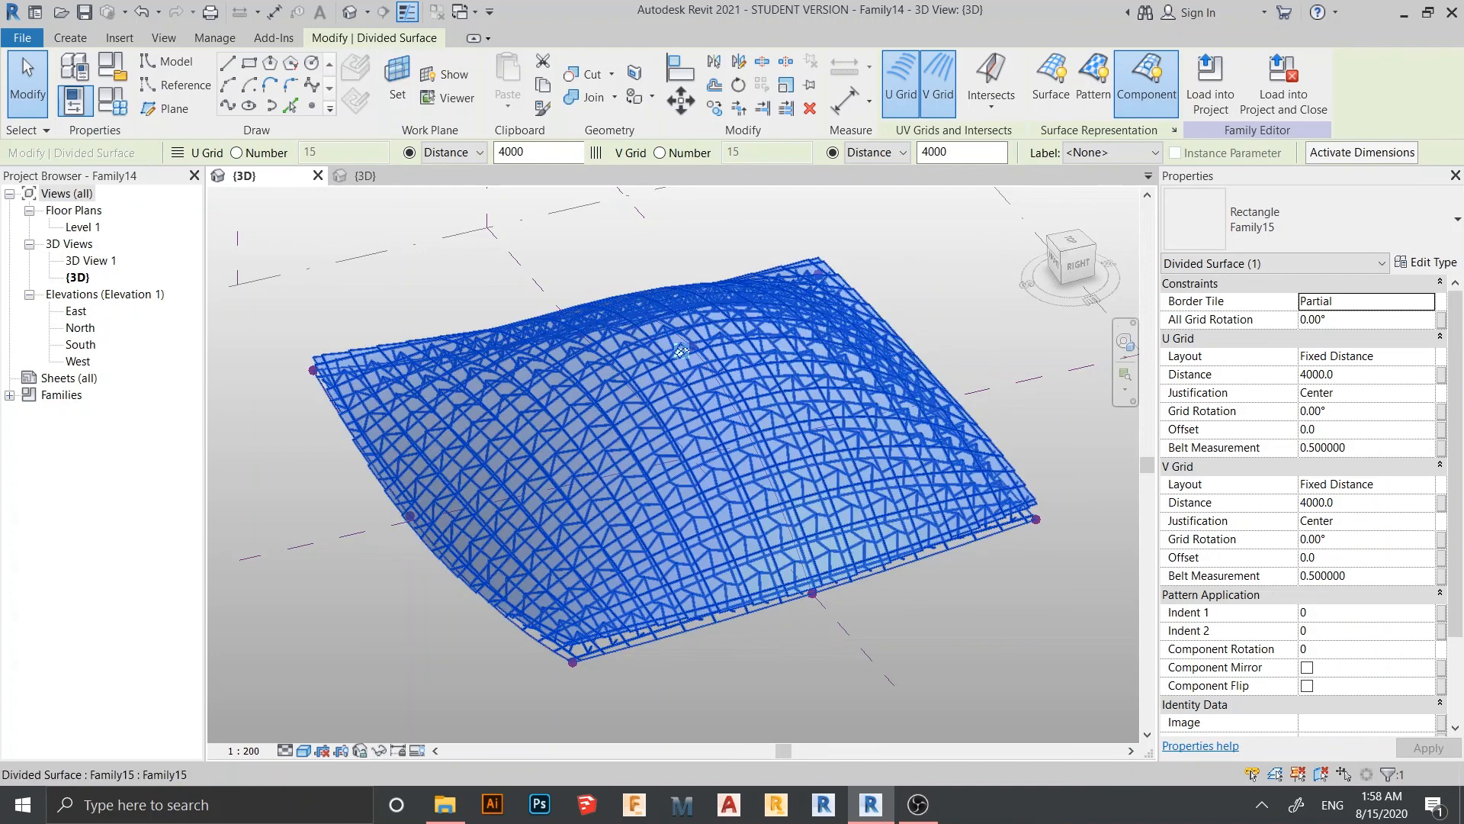
scroll(681, 352, up, 2)
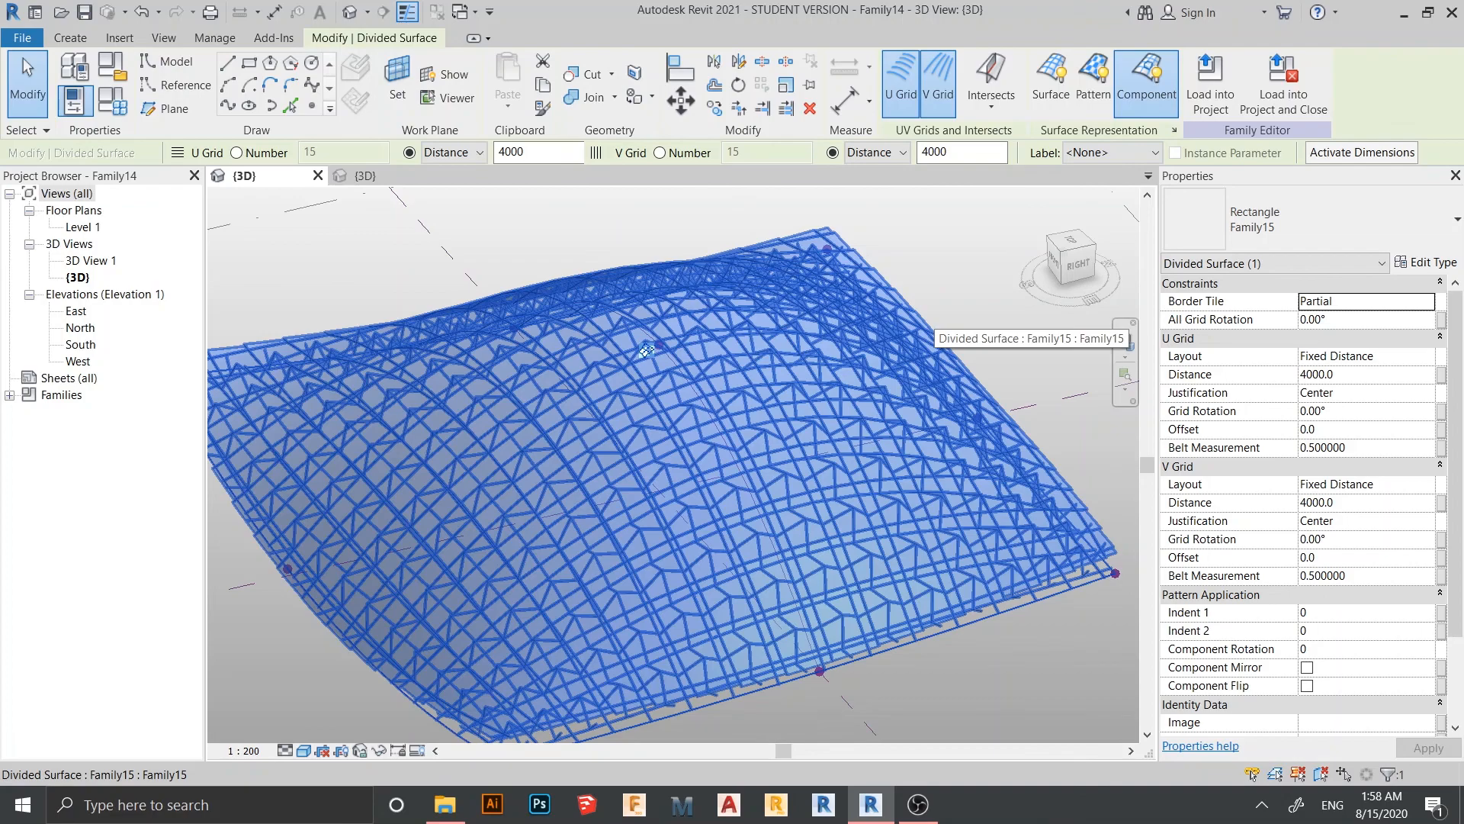
key(Escape)
Set the 3D view's visual style to Shaded and examine the panelized surface's frame members from several sides
scroll(945, 310, down, 2)
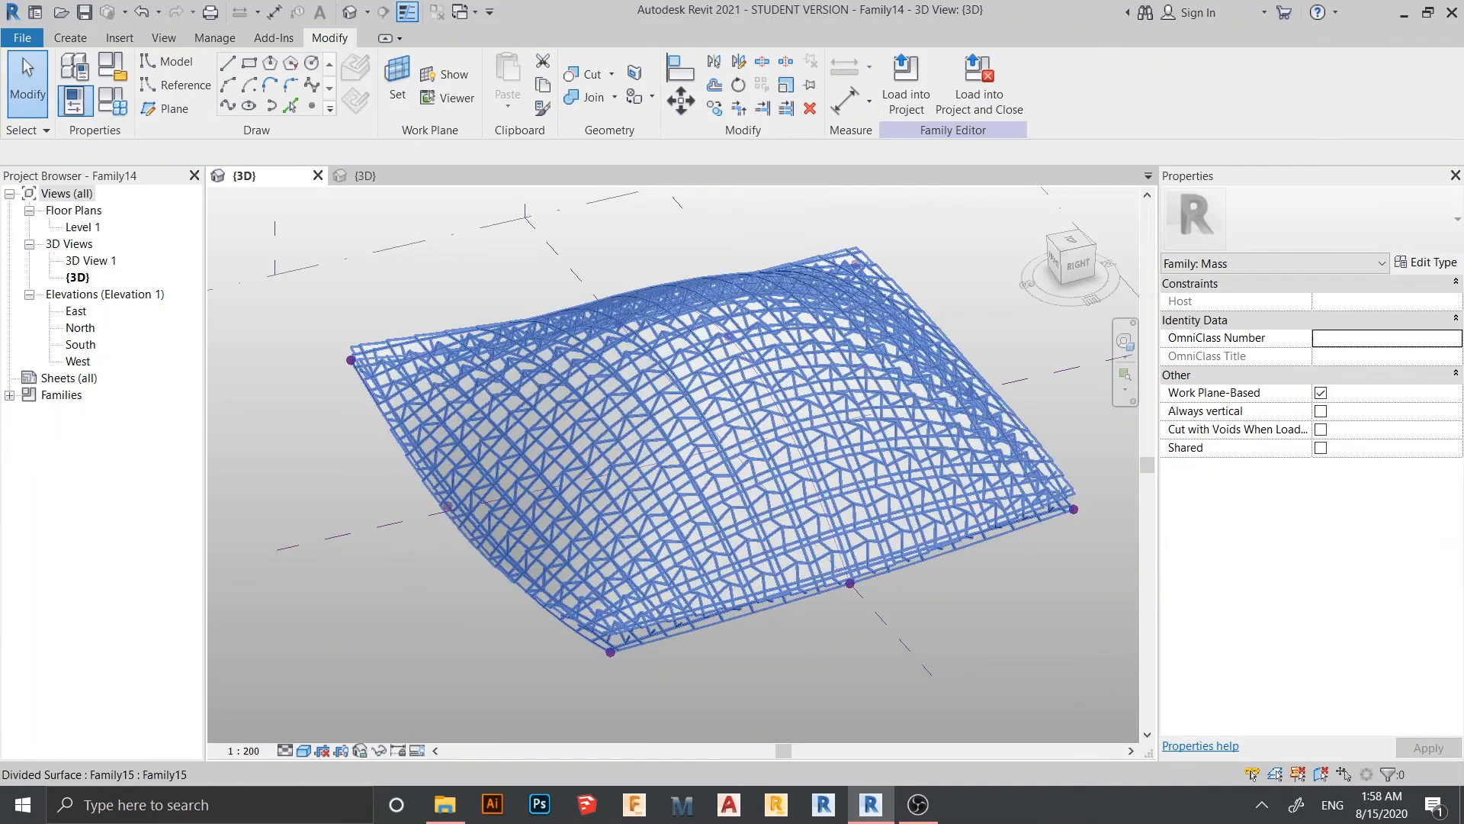
shift+middle_drag(946, 310, 755, 324)
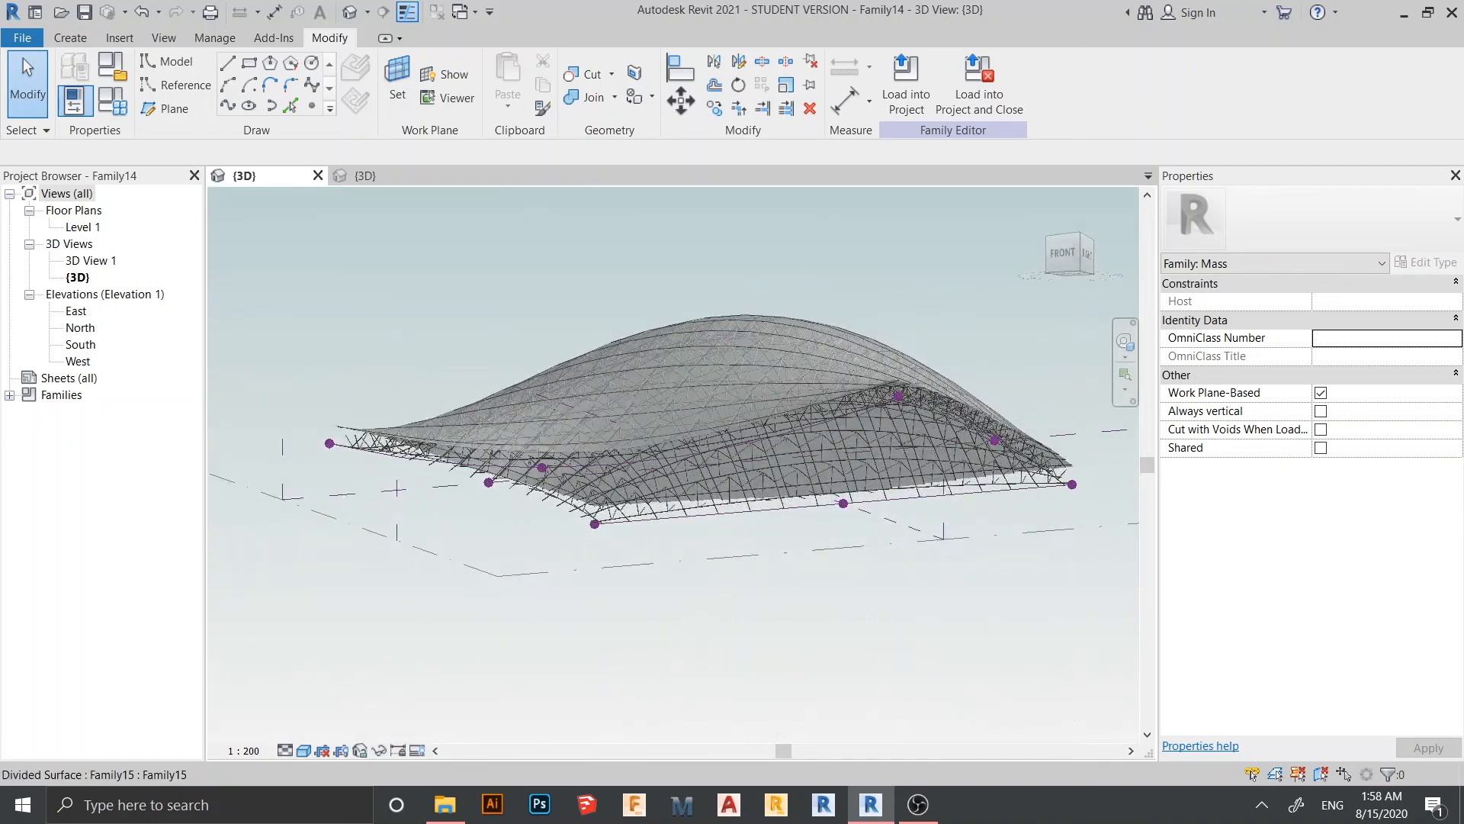
scroll(617, 425, up, 2)
shift+middle_drag(674, 464, 613, 419)
scroll(671, 465, down, 8)
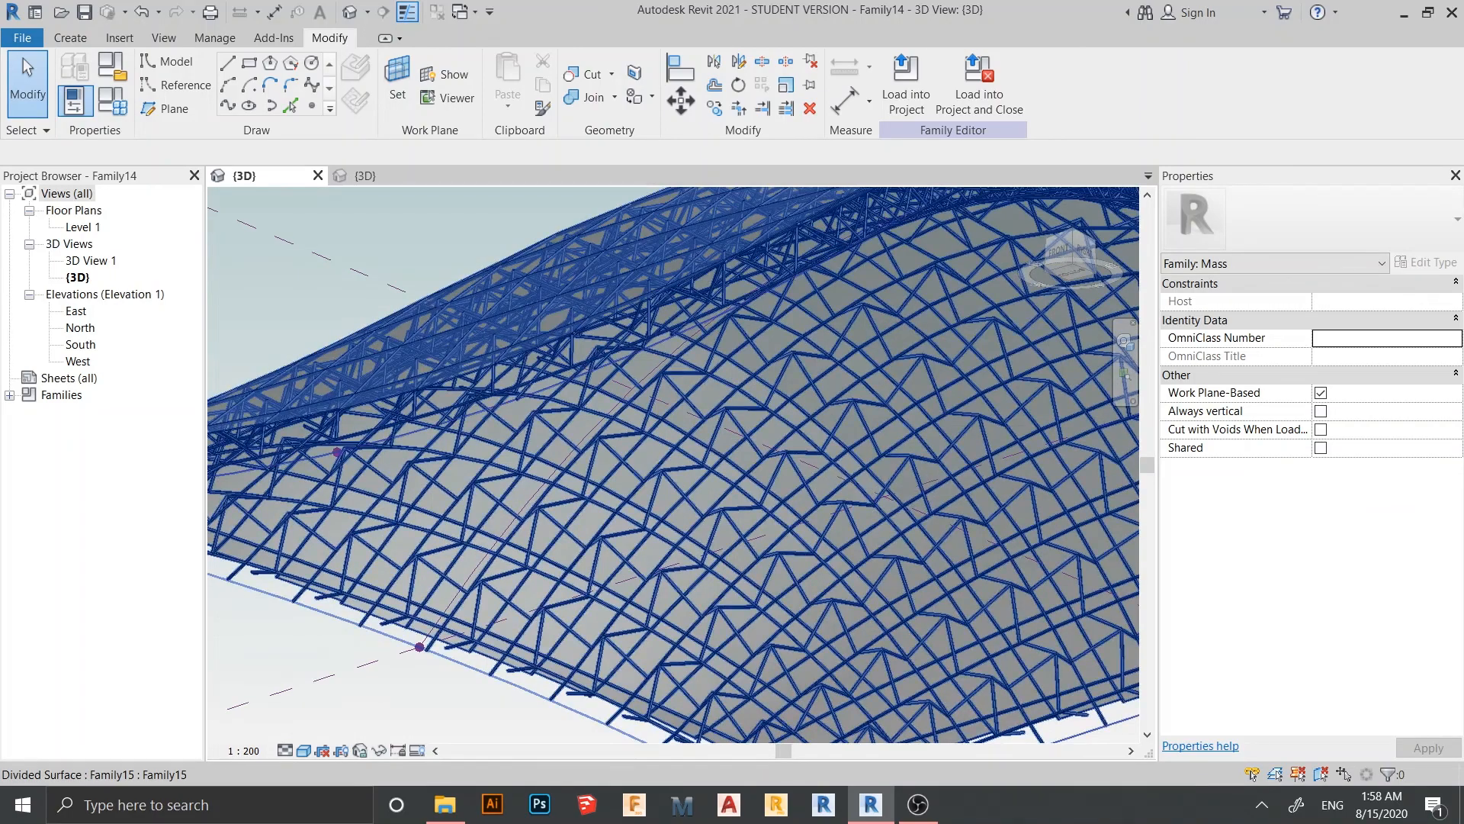
shift+middle_drag(613, 418, 724, 429)
click(303, 750)
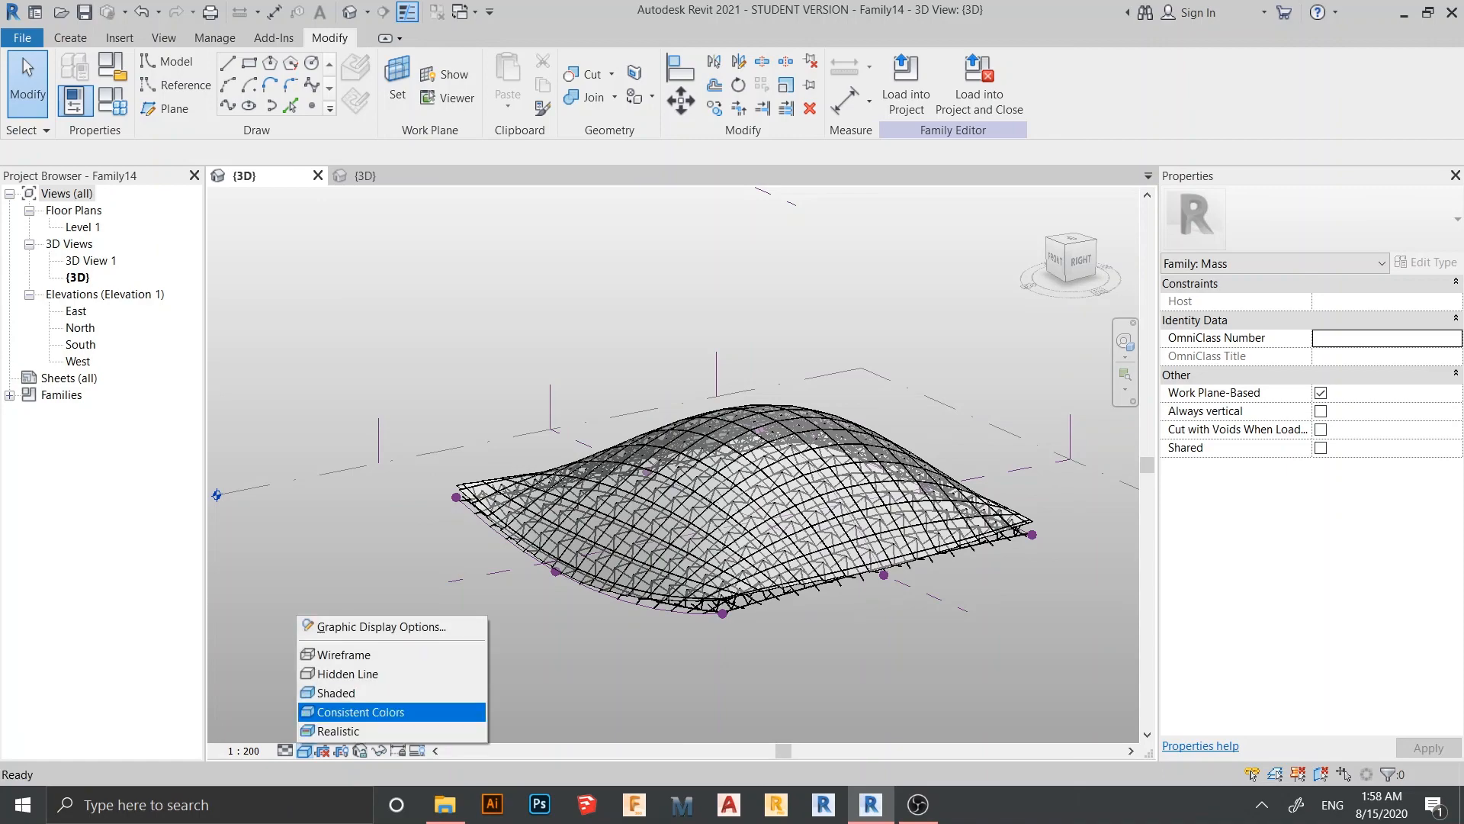
click(340, 690)
scroll(709, 635, up, 3)
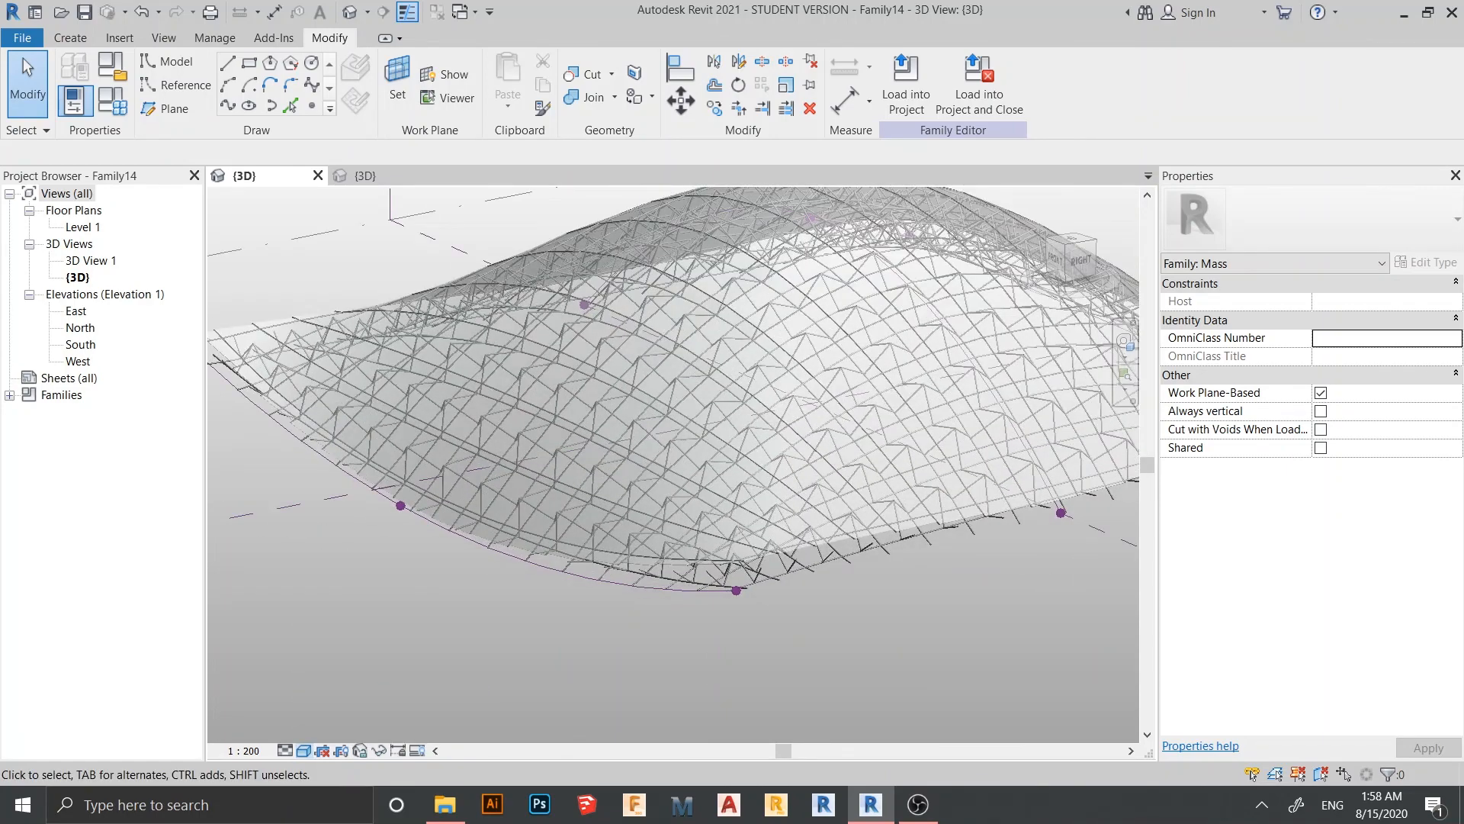
shift+middle_drag(690, 687, 640, 671)
scroll(694, 687, down, 3)
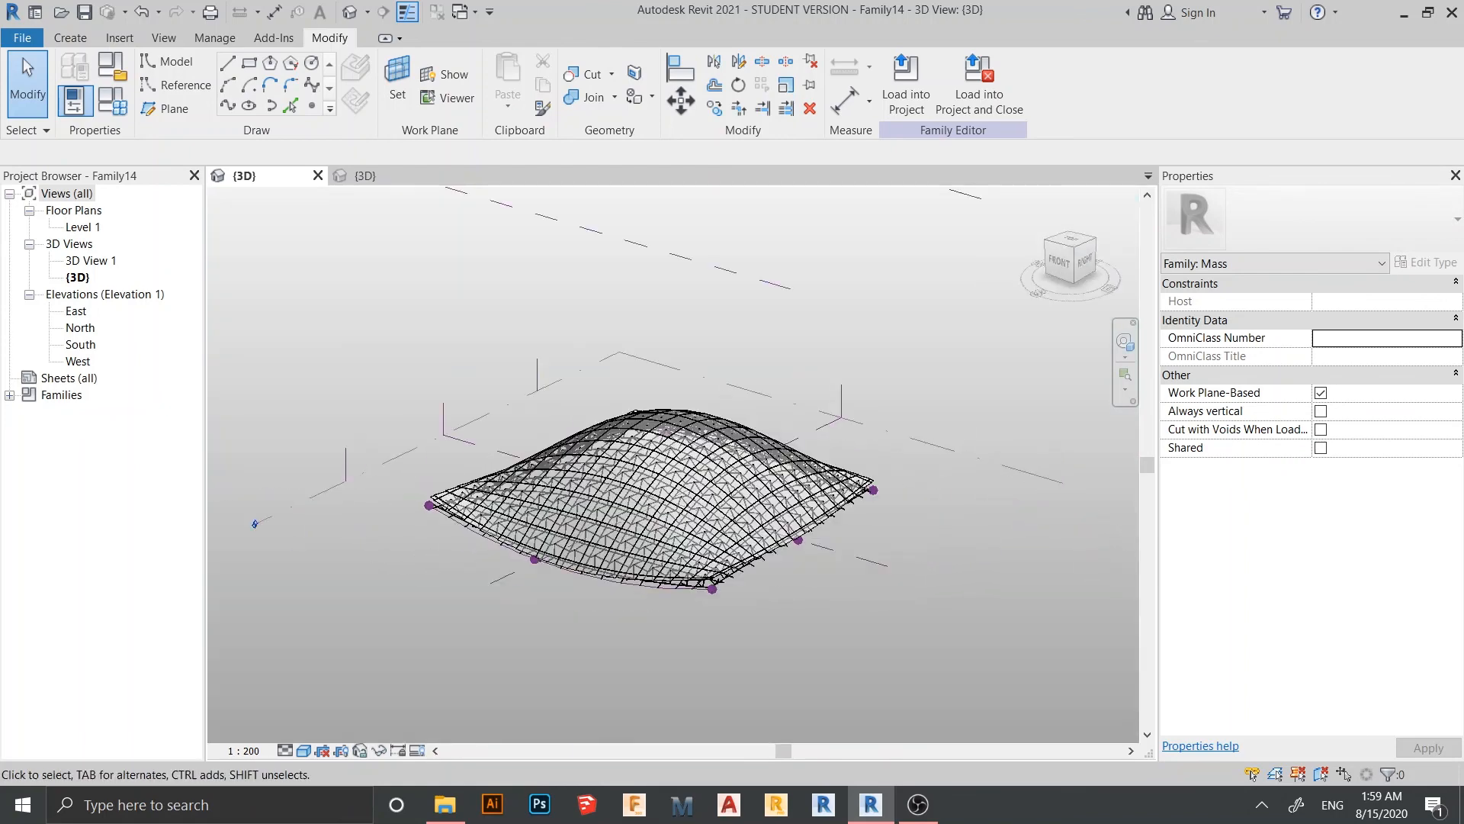